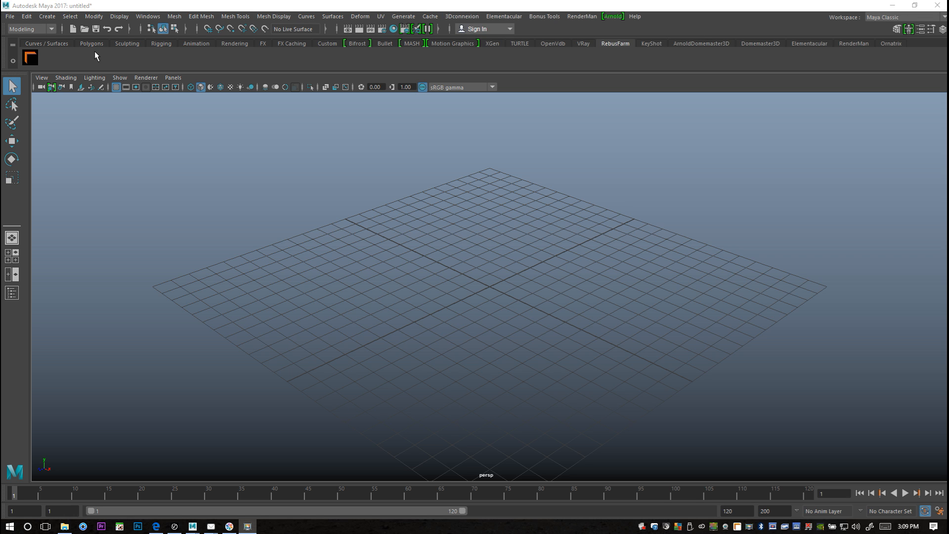
Show the four-view layout and import zelda.jpg from the Desktop as an image plane in the front view
click(41, 79)
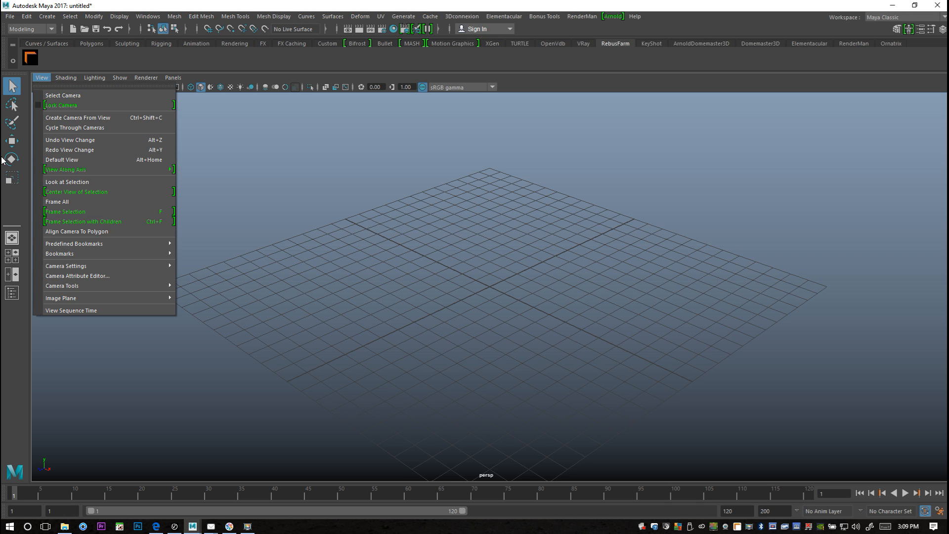
click(13, 258)
click(14, 259)
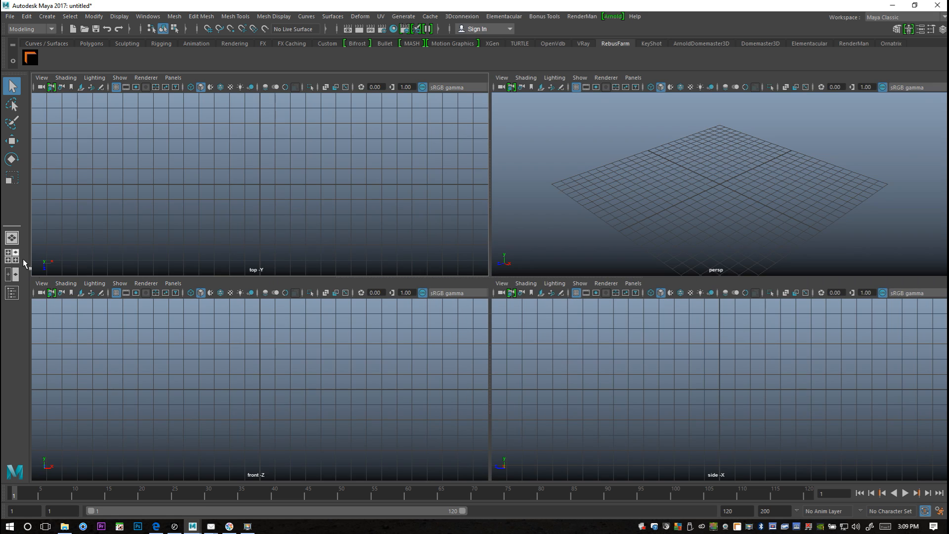
click(42, 283)
mouse_move(148, 503)
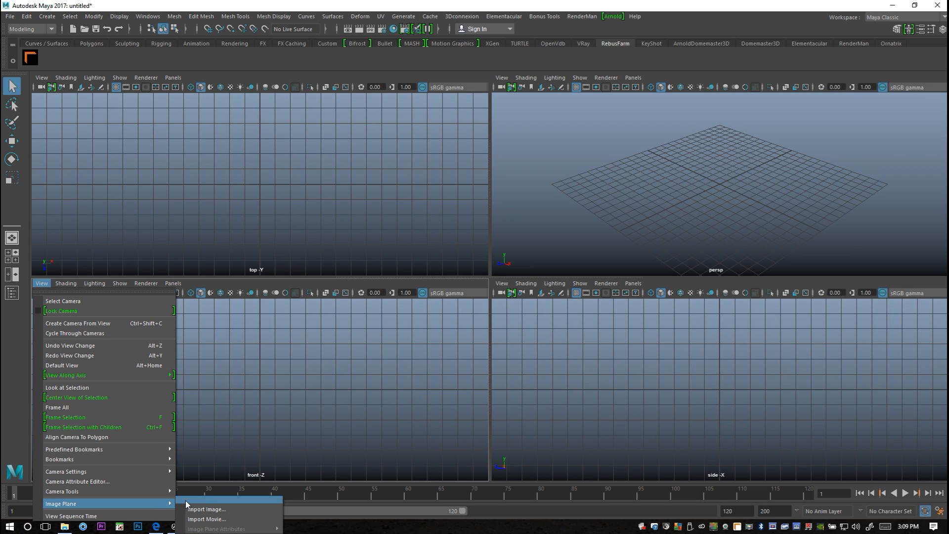
click(214, 507)
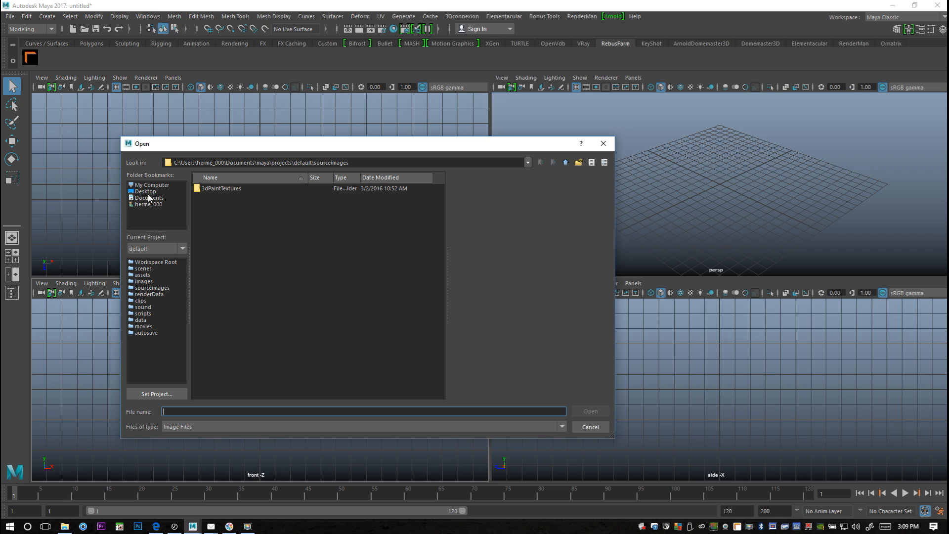
click(146, 192)
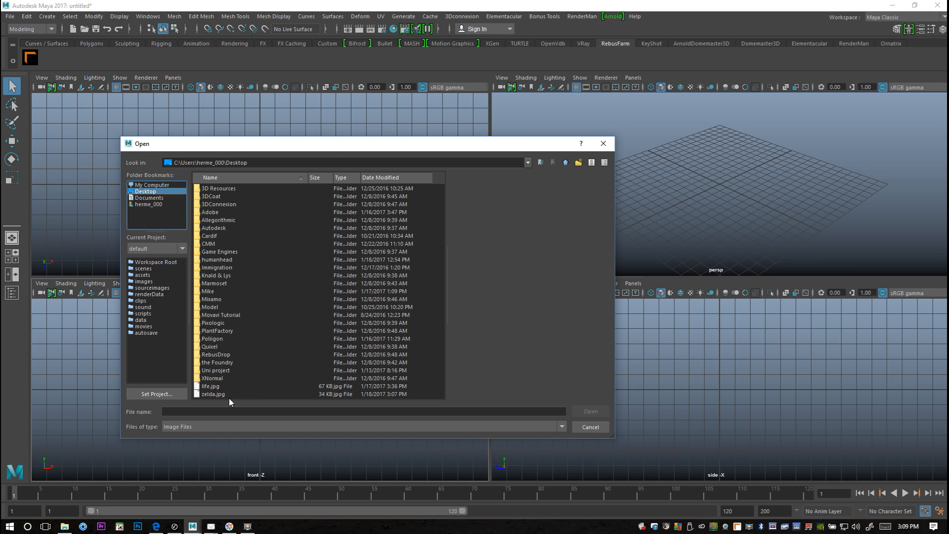
click(211, 395)
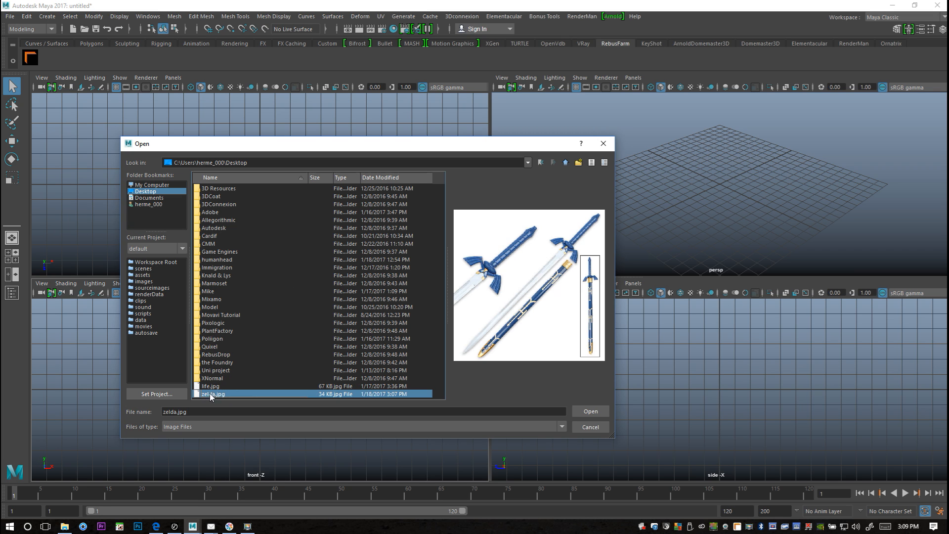
click(588, 411)
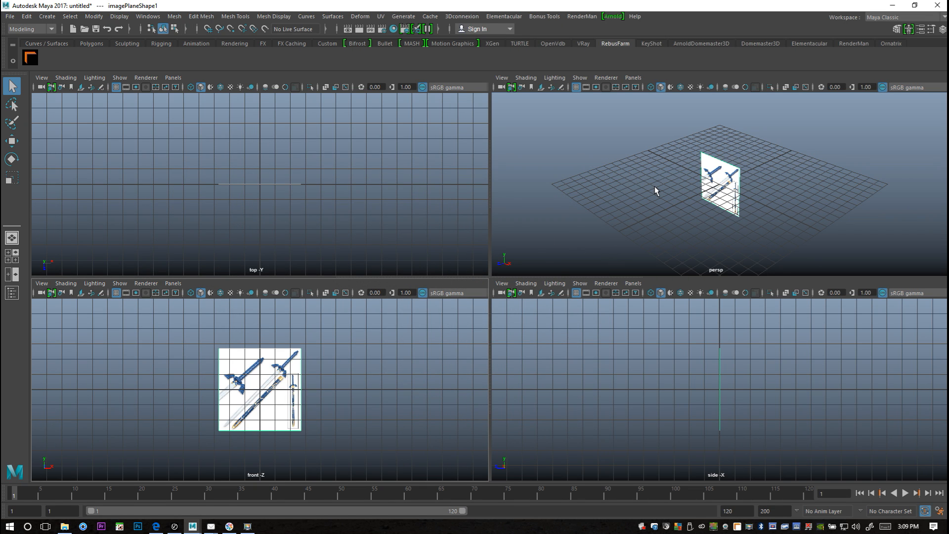
Rotate the image plane about 45 degrees in the perspective view so the full-length sword lies horizontally
key(space)
scroll(581, 317, up, 6)
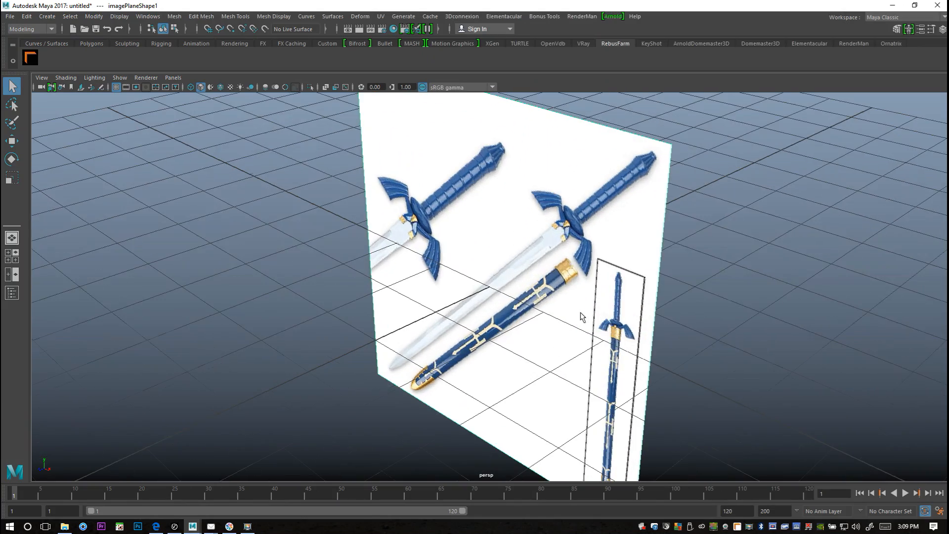
mouse_move(477, 299)
alt+mouse_down()
mouse_move(420, 292)
mouse_move(460, 281)
mouse_move(472, 291)
mouse_move(460, 292)
alt+mouse_up()
scroll(461, 304, up, 5)
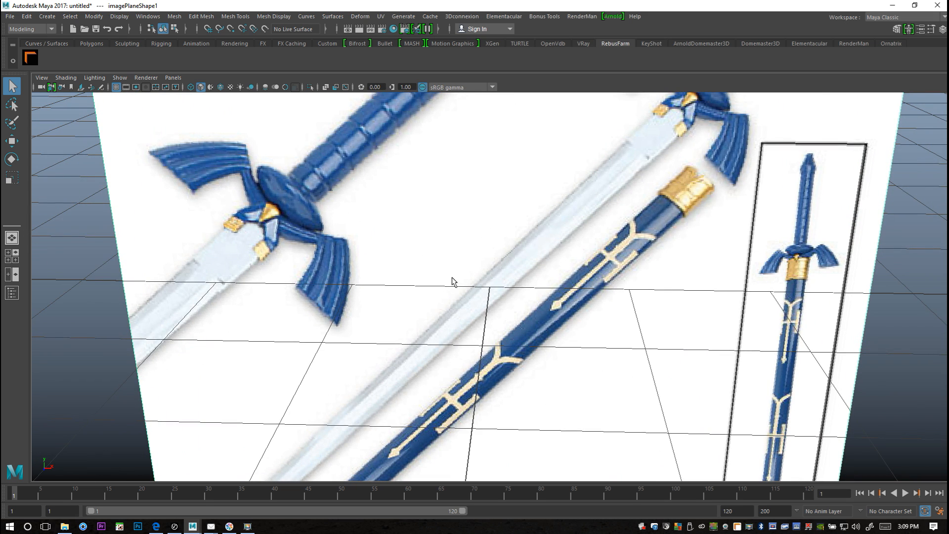
scroll(449, 303, down, 3)
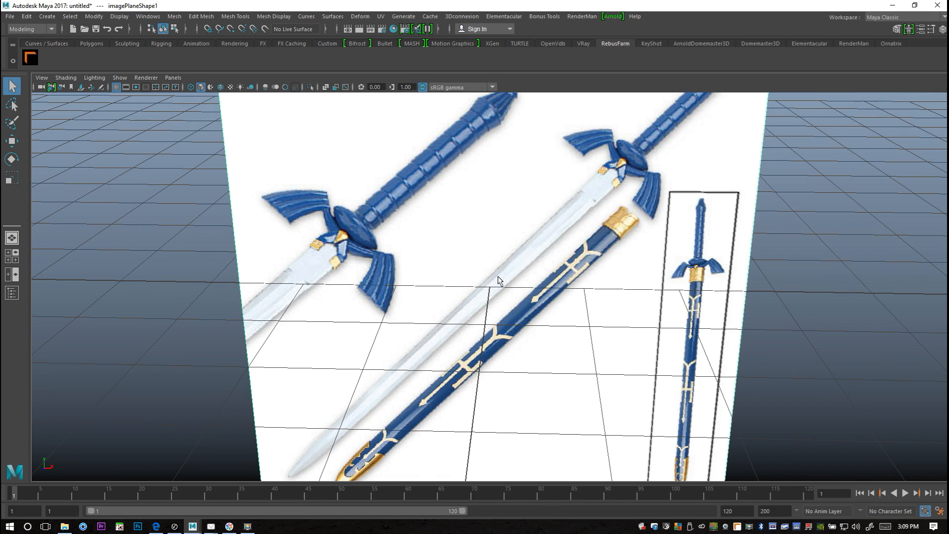
alt+middle_drag(498, 279, 433, 355)
scroll(462, 341, down, 3)
alt+drag(484, 381, 492, 321)
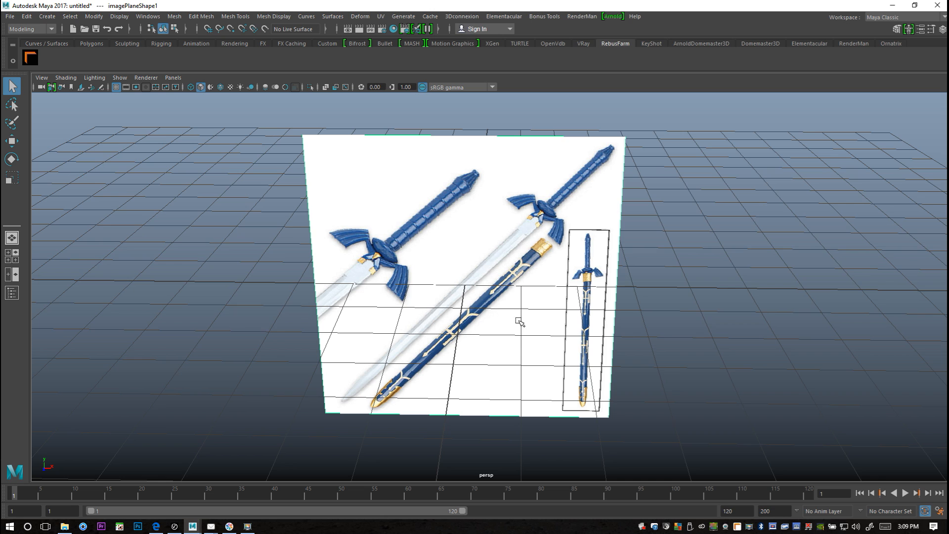
key(e)
drag(477, 247, 305, 299)
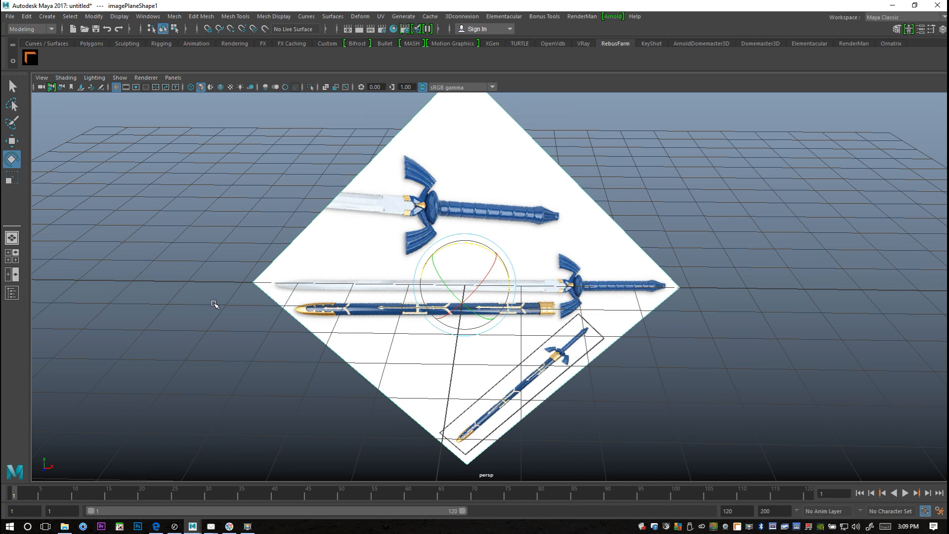
Fine-tune the image plane's rotation in the front view so the long sword runs along the horizontal grid axis
click(12, 256)
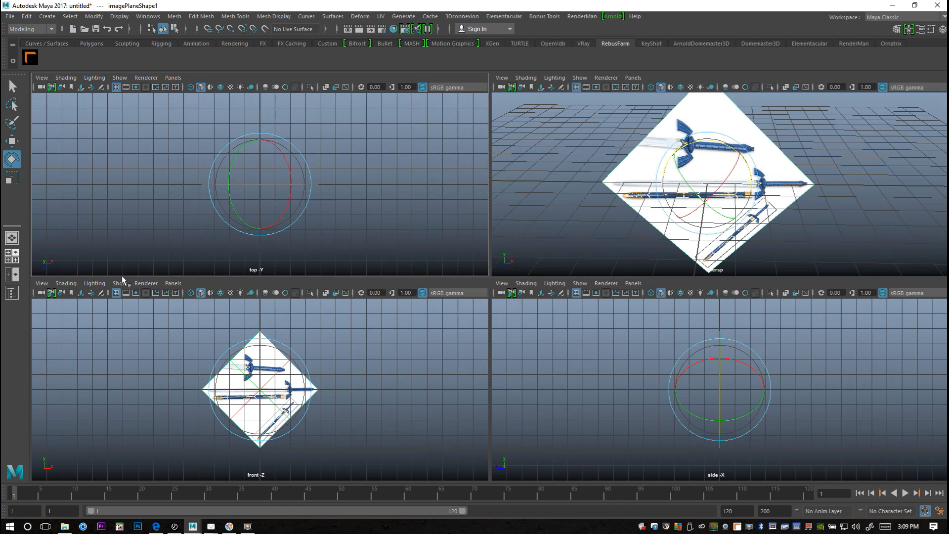
click(378, 391)
key(space)
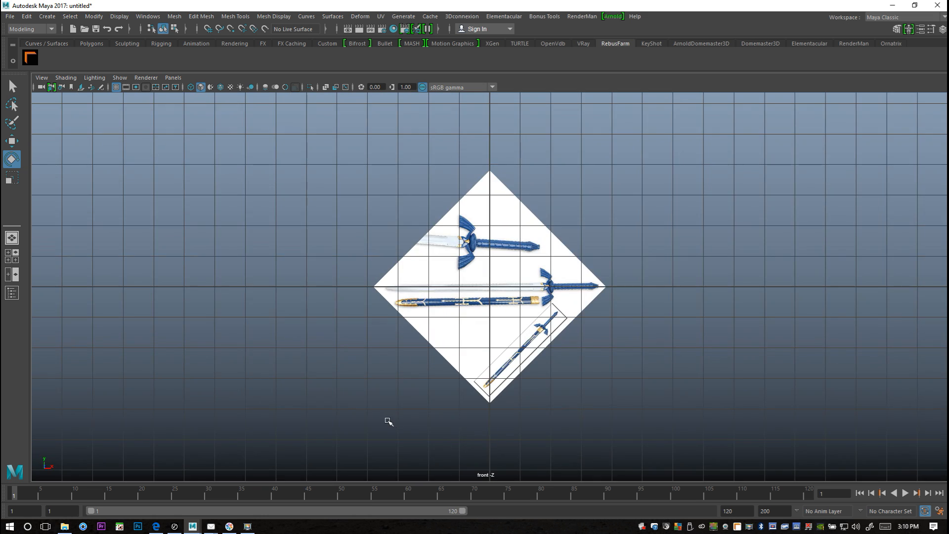
scroll(489, 405, up, 4)
scroll(489, 405, up, 3)
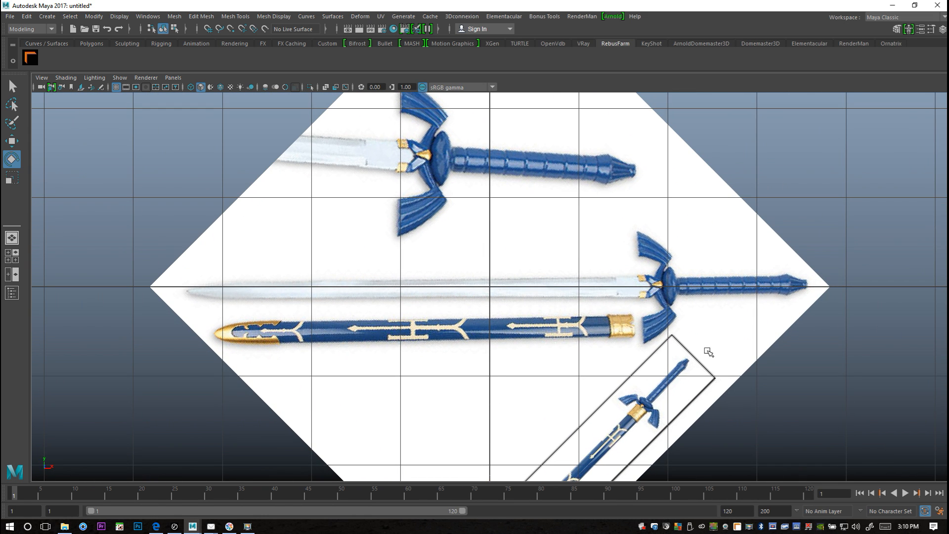
click(722, 205)
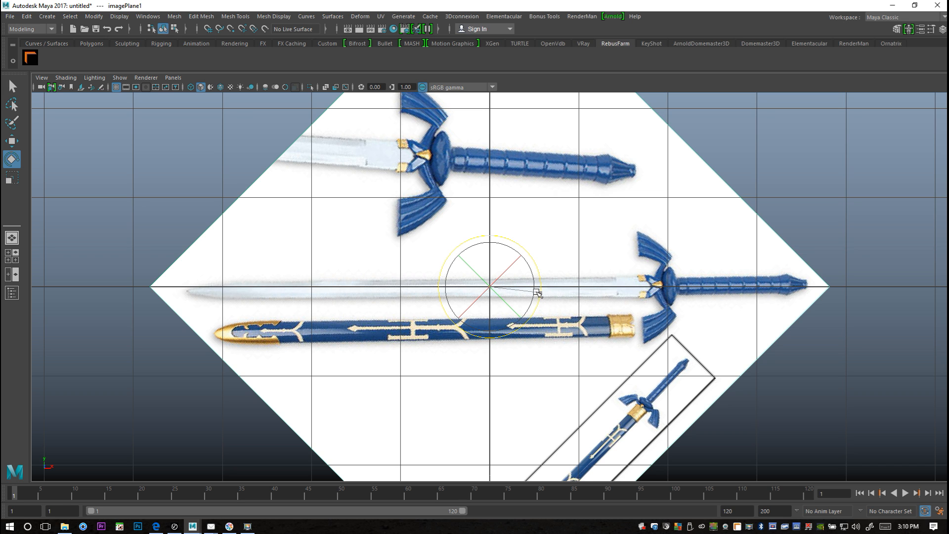
drag(538, 293, 538, 294)
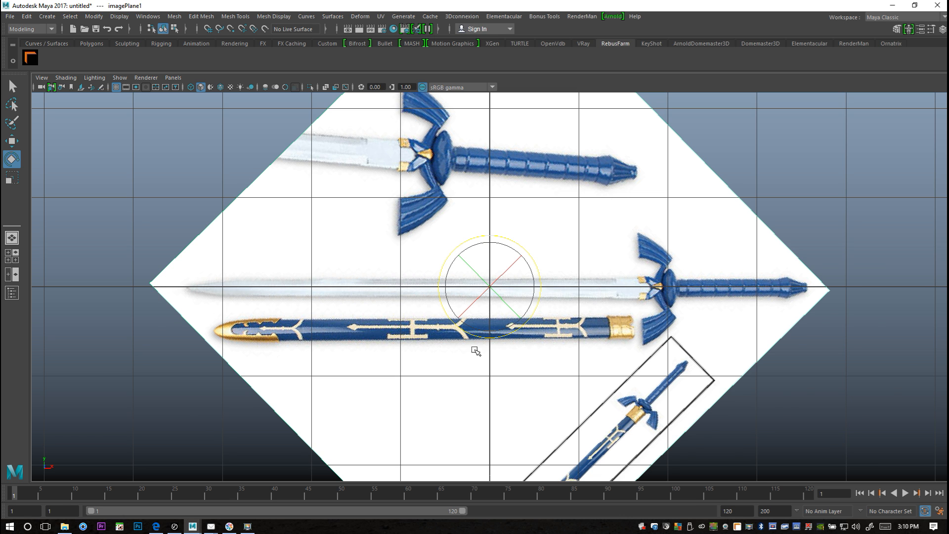
scroll(476, 351, up, 3)
alt+middle_drag(529, 357, 283, 366)
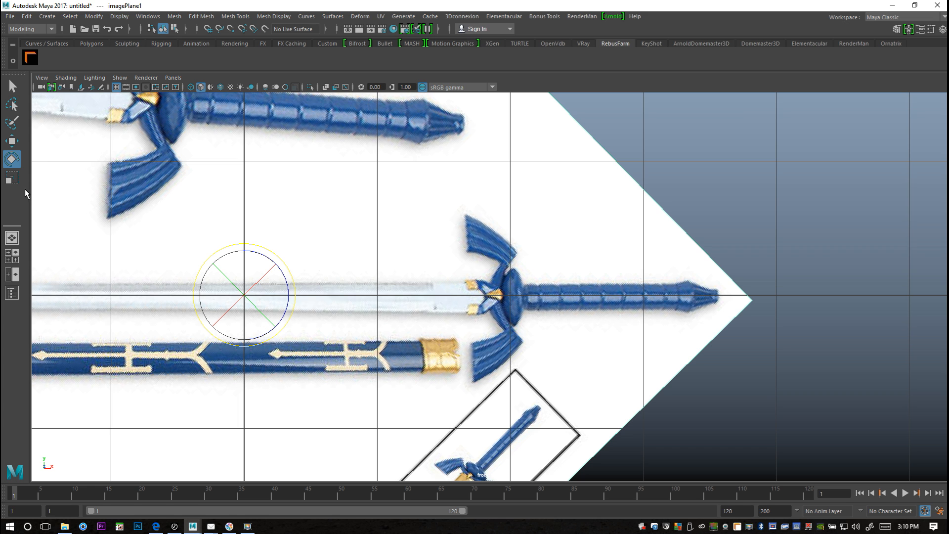
Create a polygon sphere at the origin in the perspective view
click(11, 256)
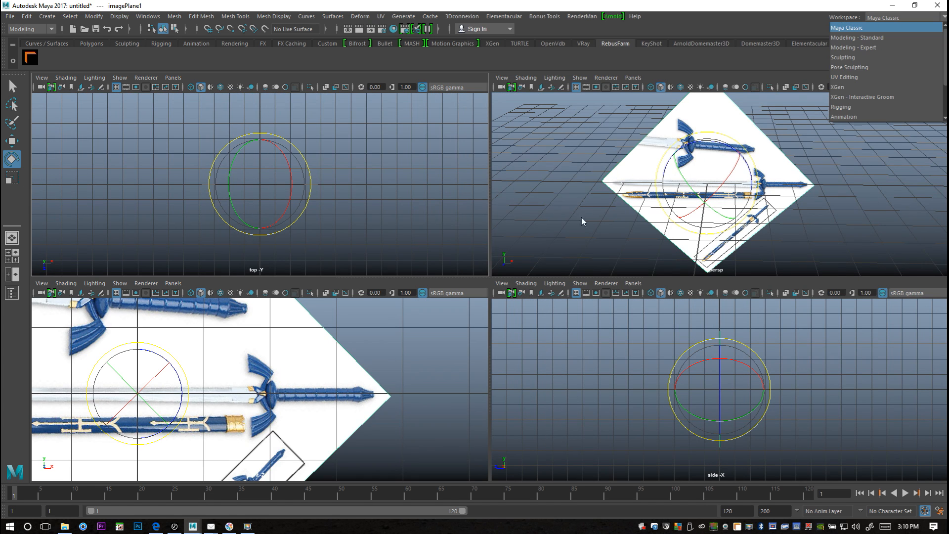
click(550, 243)
key(space)
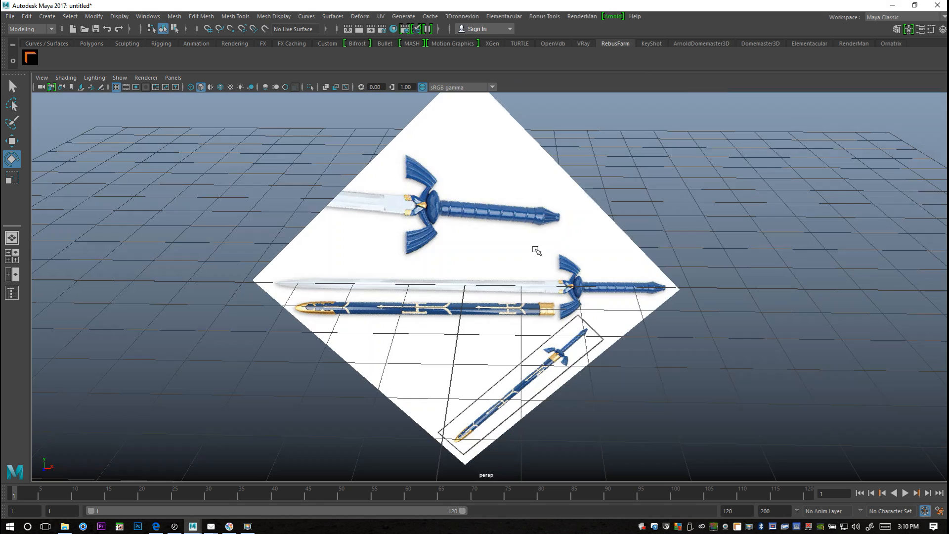
click(92, 43)
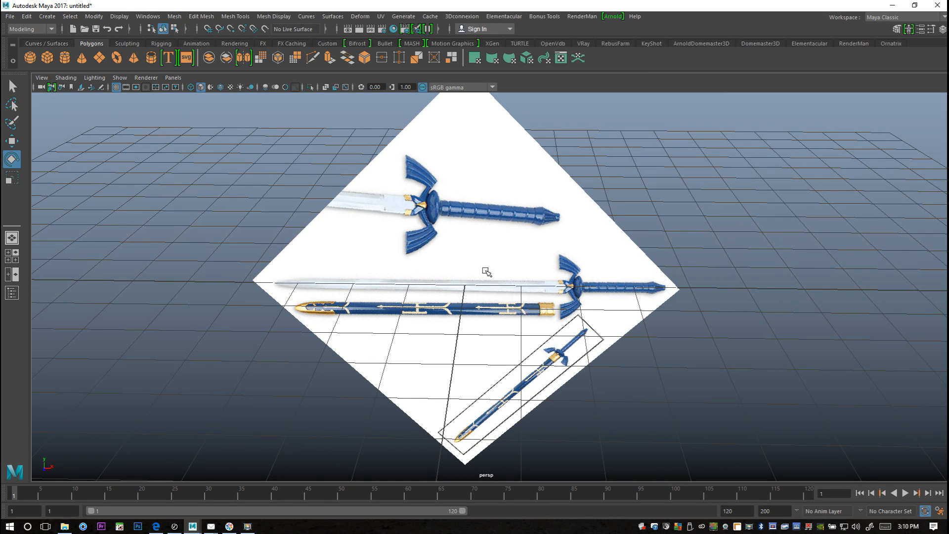
scroll(519, 277, up, 5)
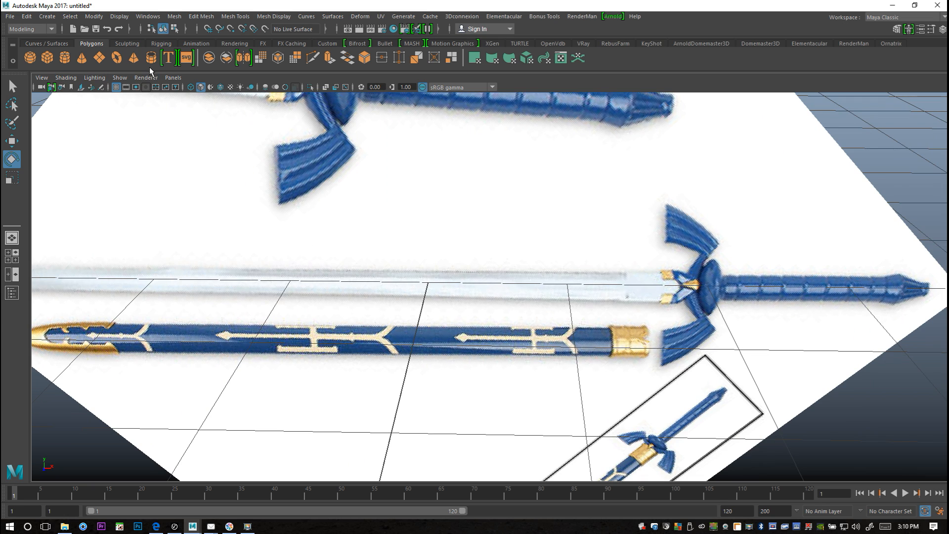
click(30, 58)
scroll(562, 270, down, 3)
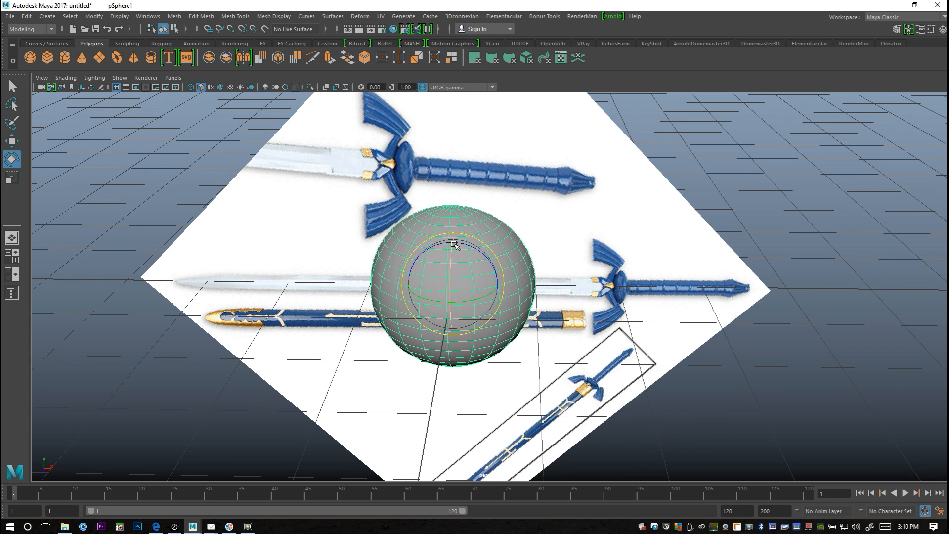
Rotate the sphere a quarter turn so its poles follow the sword's length, and move it over the grip
drag(459, 243, 502, 270)
key(ctrl+z)
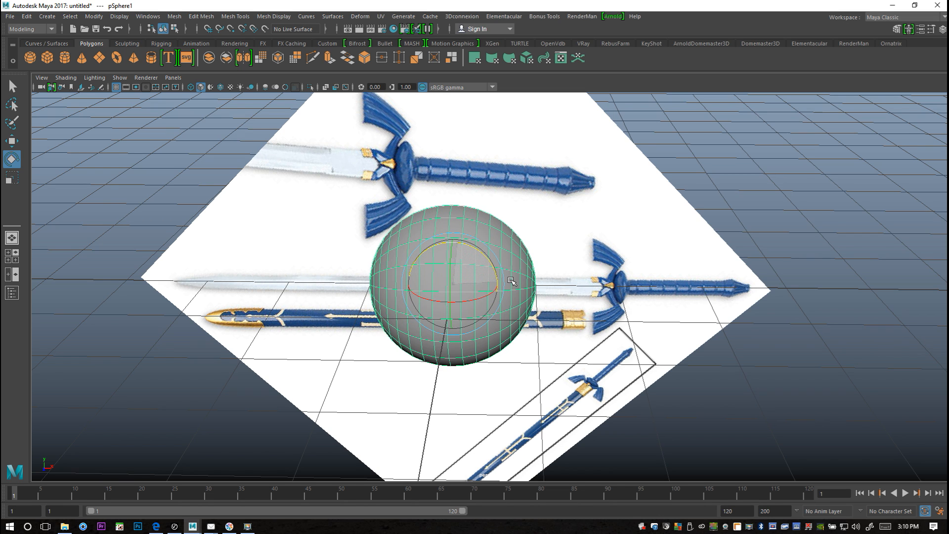
key(w)
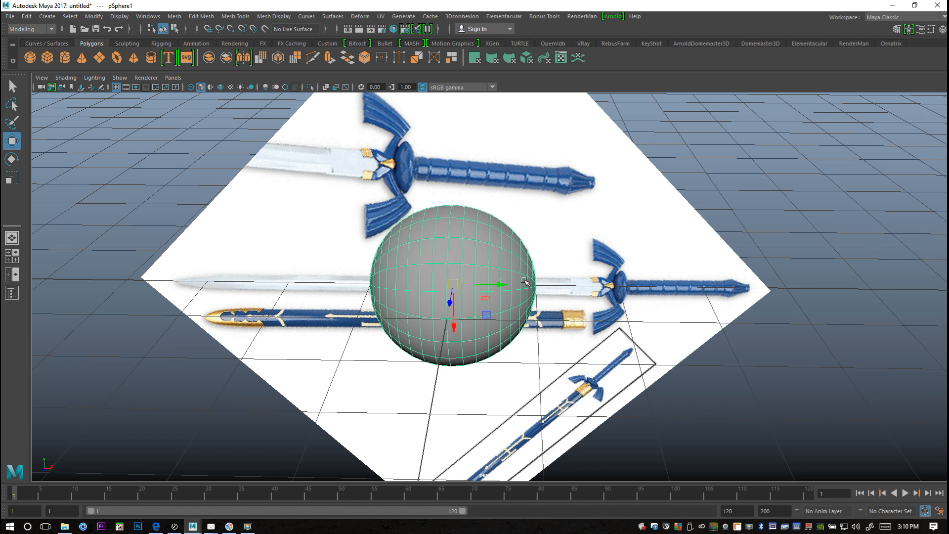
drag(503, 288, 720, 292)
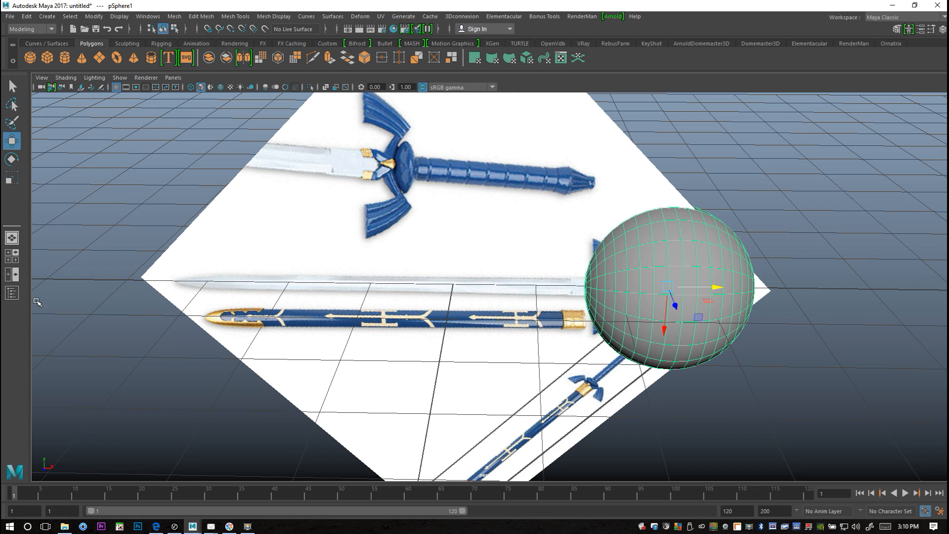
Display the front view in wireframe and shift the sphere along the sword until its edge meets the guard
click(12, 256)
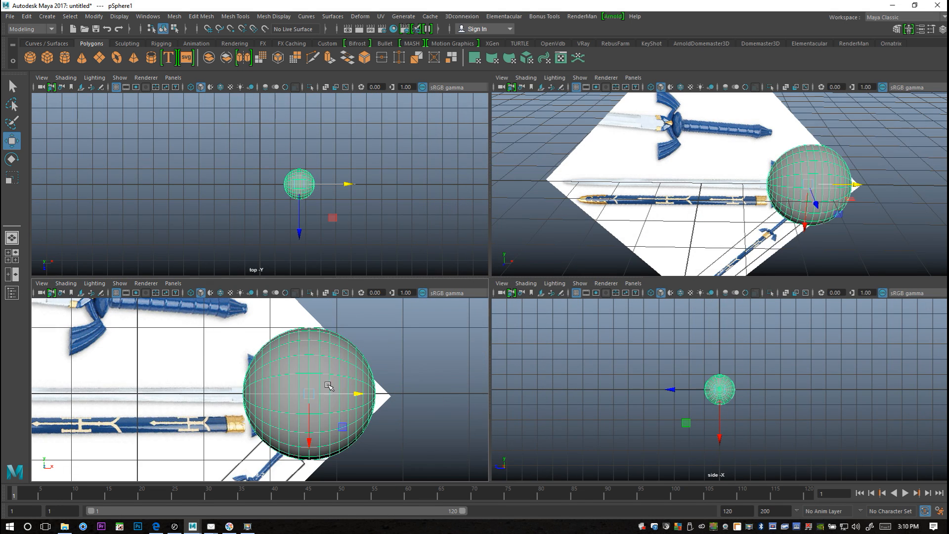
key(space)
scroll(462, 379, up, 2)
alt+middle_drag(467, 382, 390, 342)
key(4)
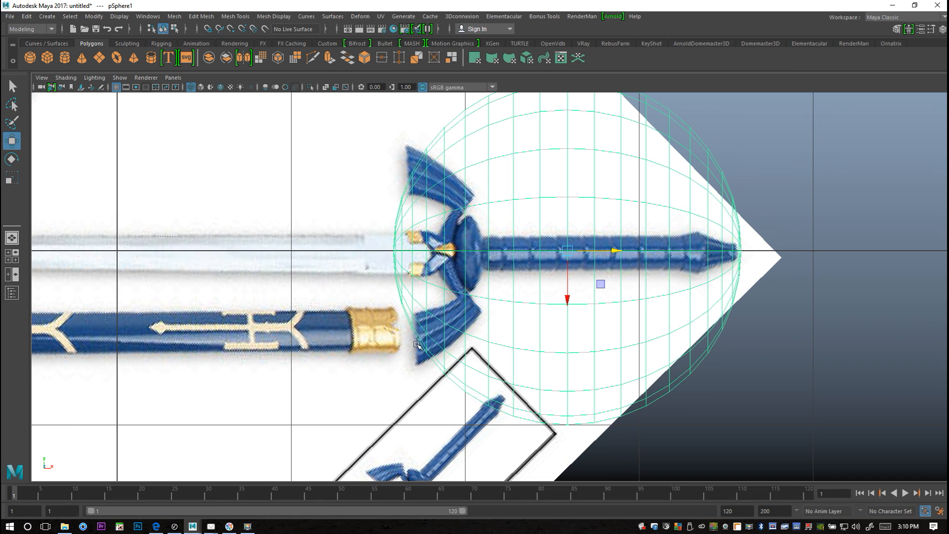
alt+middle_drag(469, 333, 444, 354)
drag(590, 273, 650, 273)
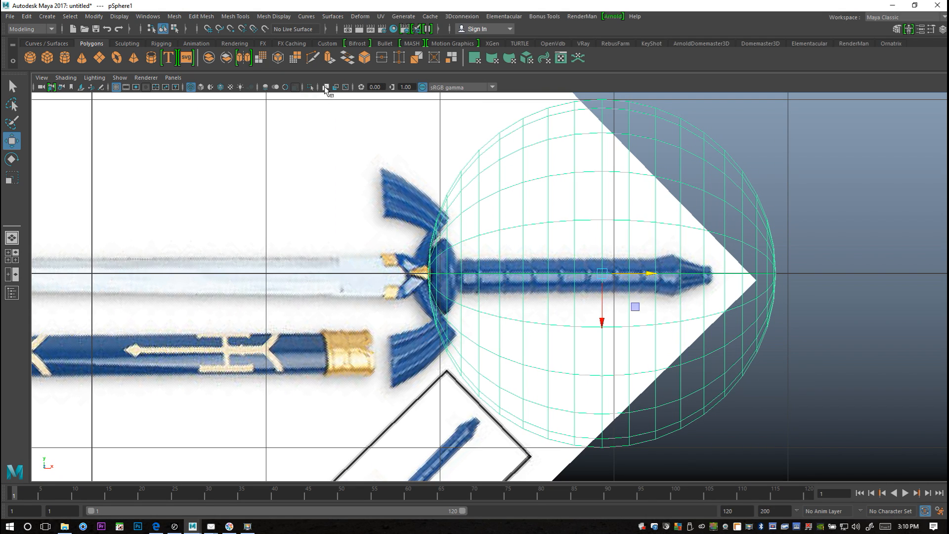
Turn on X-ray shading and move the sphere's pivot to its edge nearest the blade
click(326, 88)
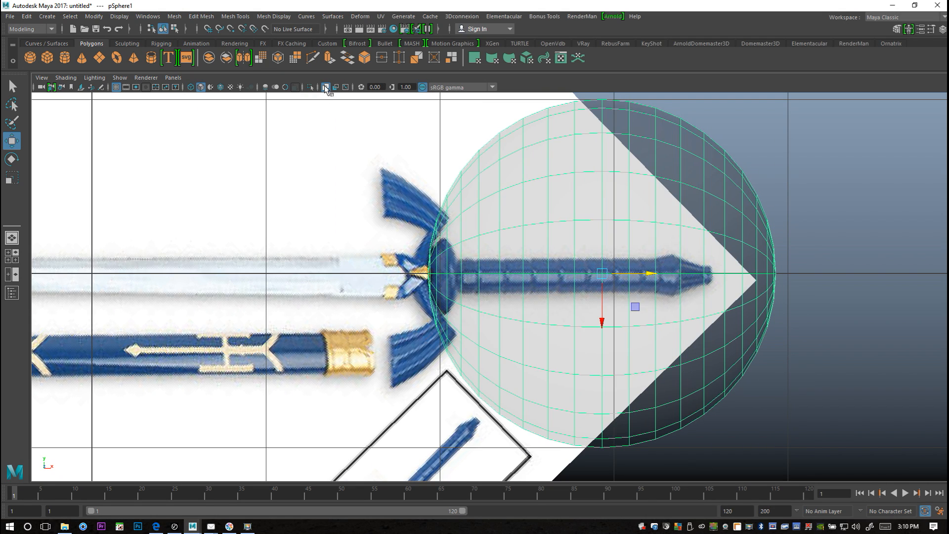
alt+middle_drag(577, 305, 518, 310)
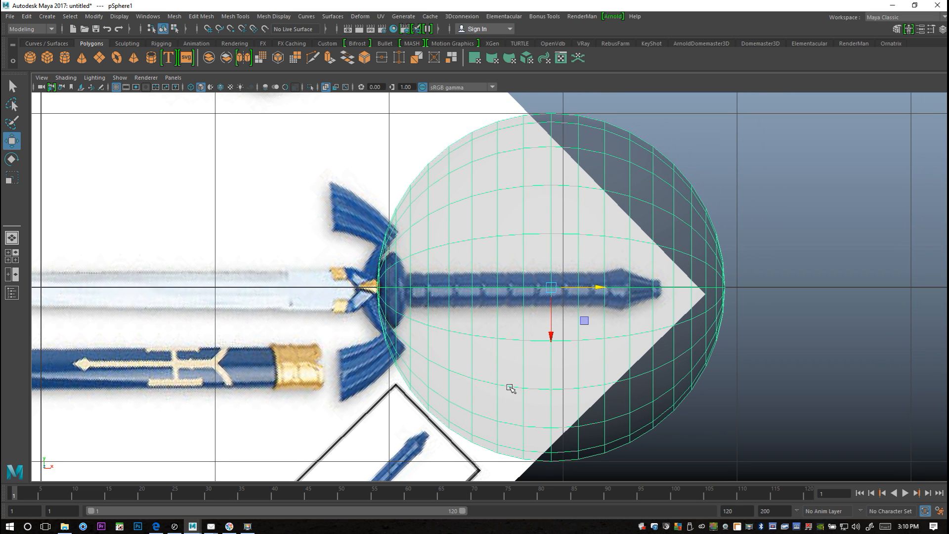
drag(600, 289, 428, 307)
key(Insert)
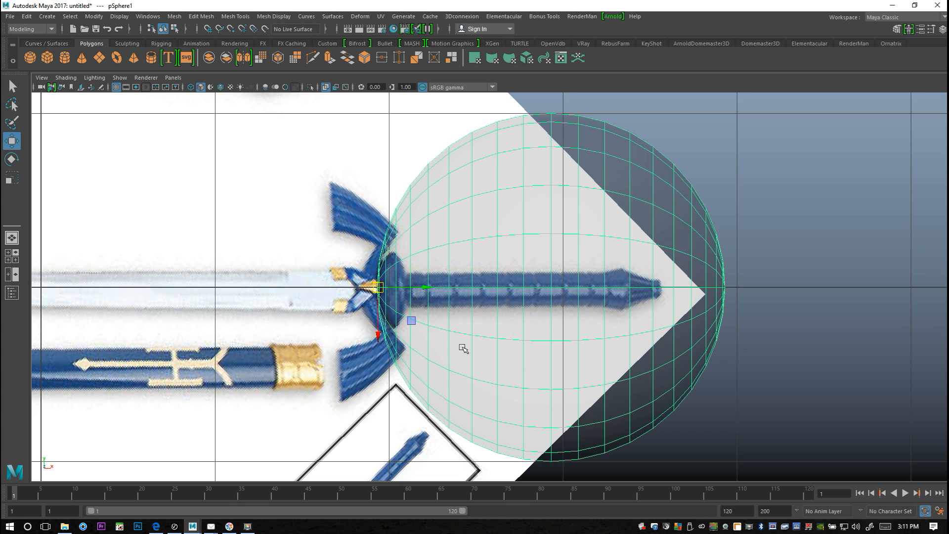
Scale the sphere uniformly down to about a third of its size from the pivot at the guard
key(r)
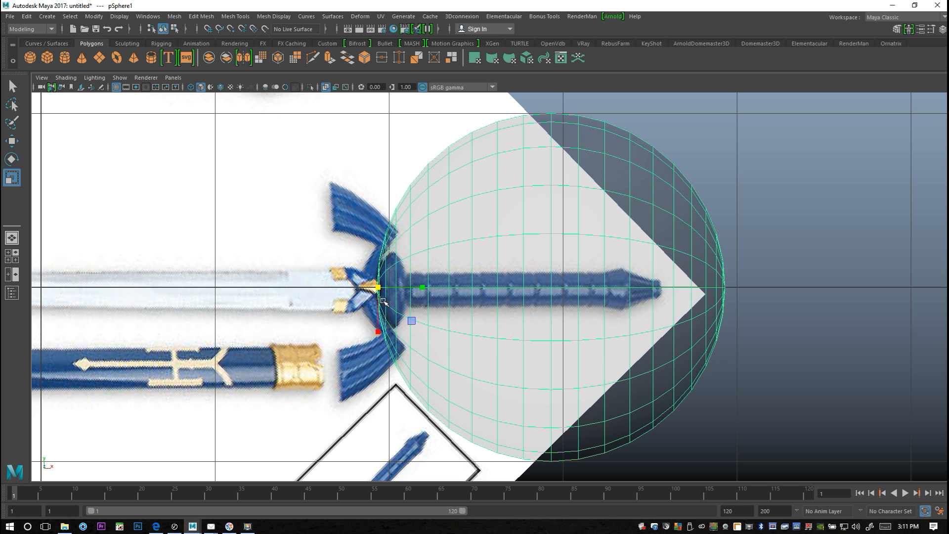
drag(376, 286, 94, 282)
scroll(254, 349, up, 2)
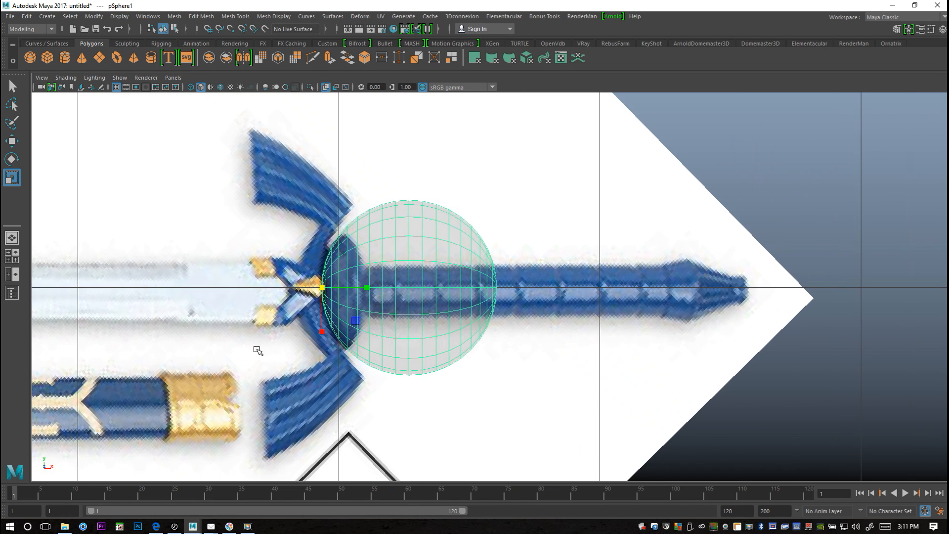
Delete the sphere's faces on the grip side, keeping only the shallow cap that overlaps the oval guard
scroll(313, 344, up, 3)
right_drag(334, 234, 341, 265)
drag(529, 135, 299, 460)
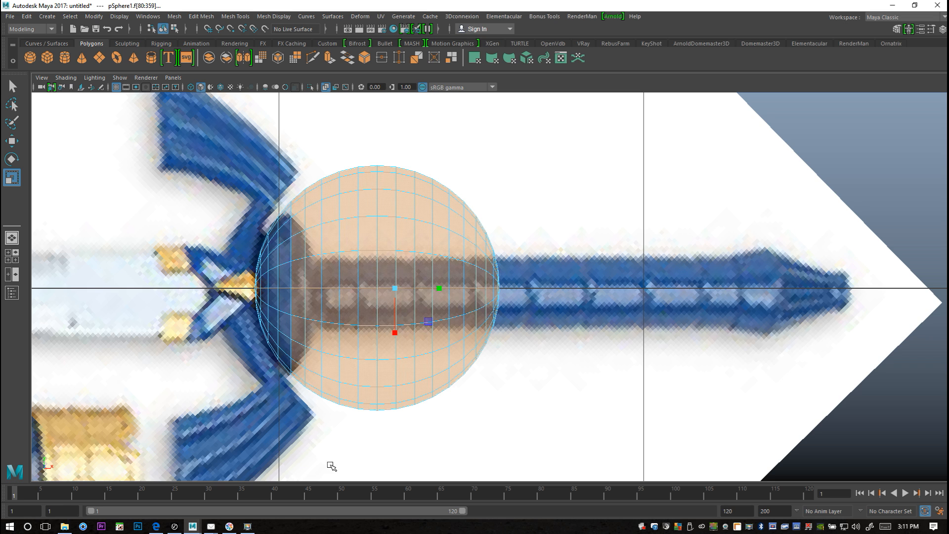
key(Delete)
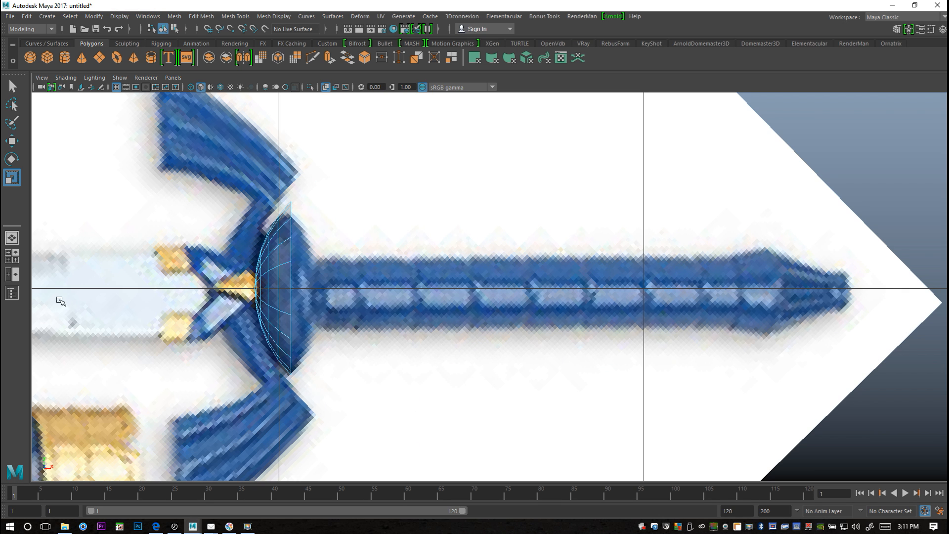
Move the reference image plane backward along its depth axis in the perspective view, clear of the cap
click(15, 257)
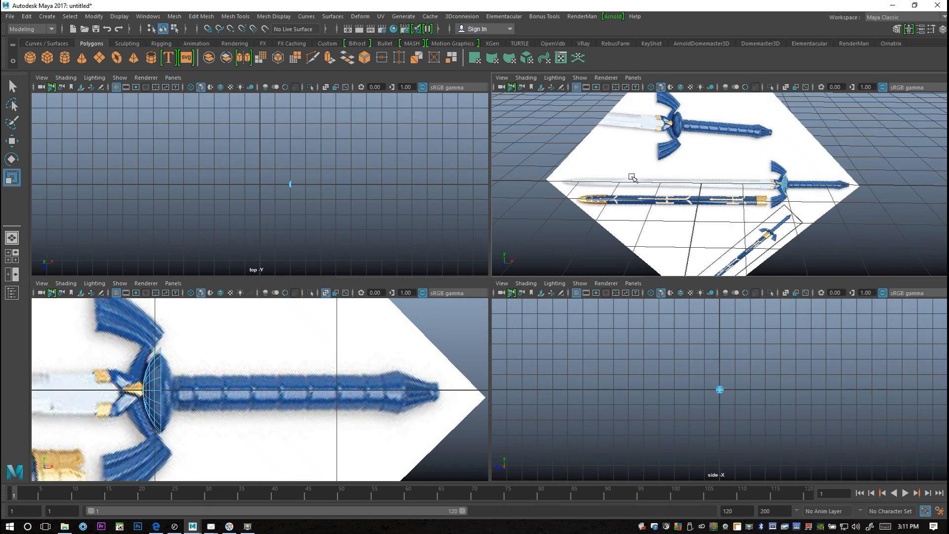
key(space)
scroll(490, 247, down, 3)
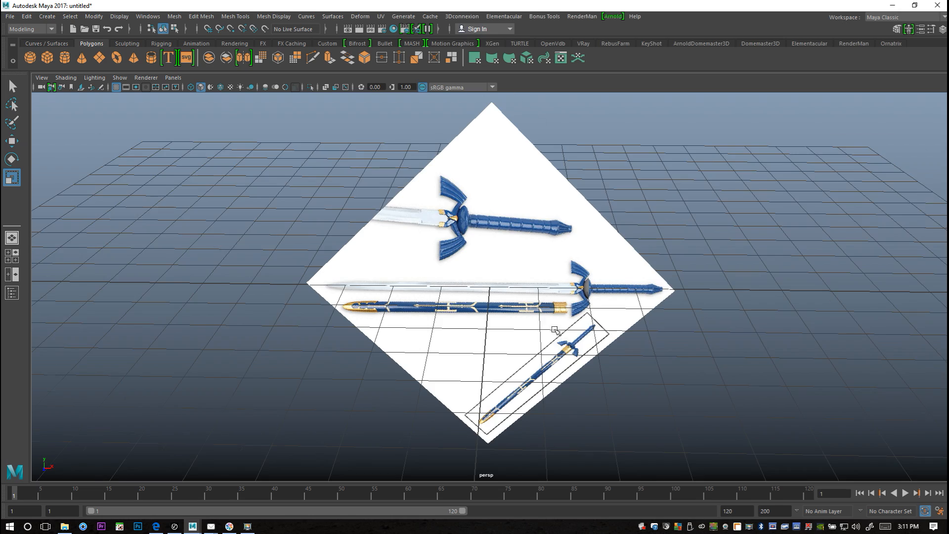
scroll(556, 331, up, 5)
alt+drag(587, 321, 639, 410)
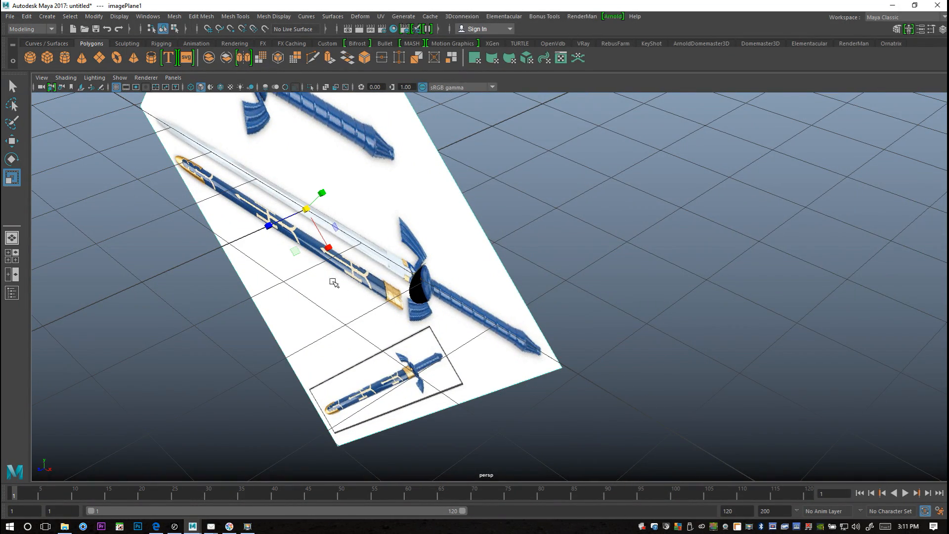
key(w)
drag(269, 226, 475, 181)
Try to extrude a single edge on the cap's open rim and scale it
scroll(394, 335, up, 4)
alt+drag(394, 335, 428, 280)
click(378, 319)
alt+drag(563, 365, 514, 271)
alt+drag(539, 229, 519, 309)
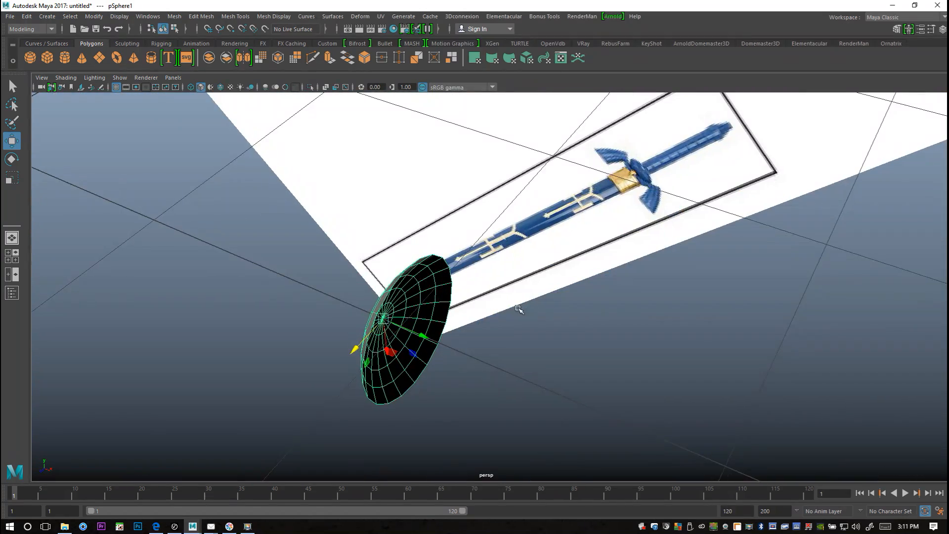
scroll(448, 322, up, 3)
right_drag(366, 248, 366, 212)
click(416, 248)
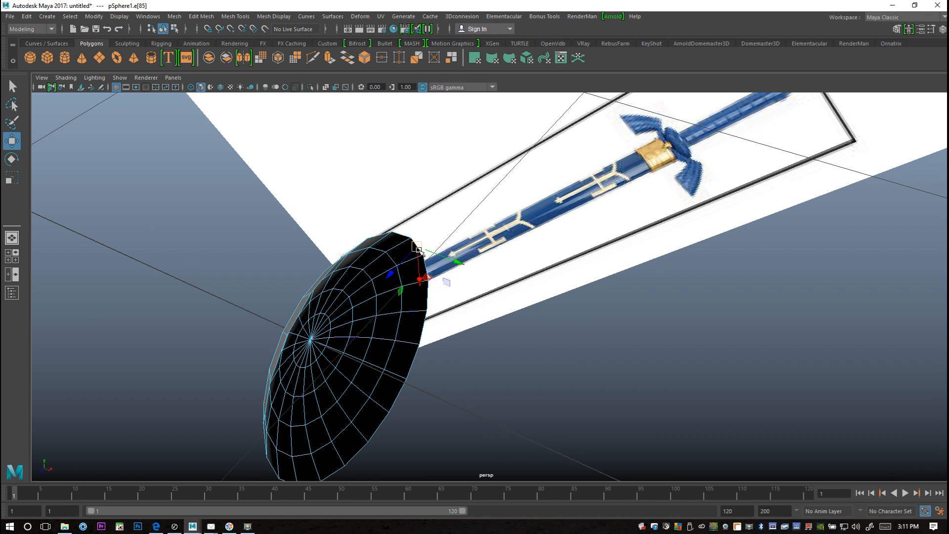
mouse_move(453, 309)
alt+mouse_down()
mouse_move(506, 322)
mouse_move(446, 298)
mouse_move(468, 298)
alt+mouse_up()
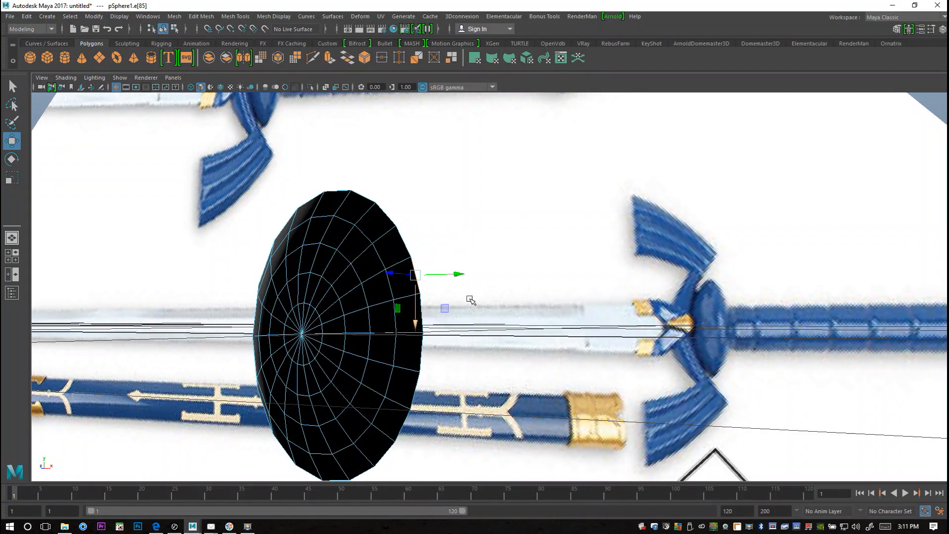
key(ctrl+e)
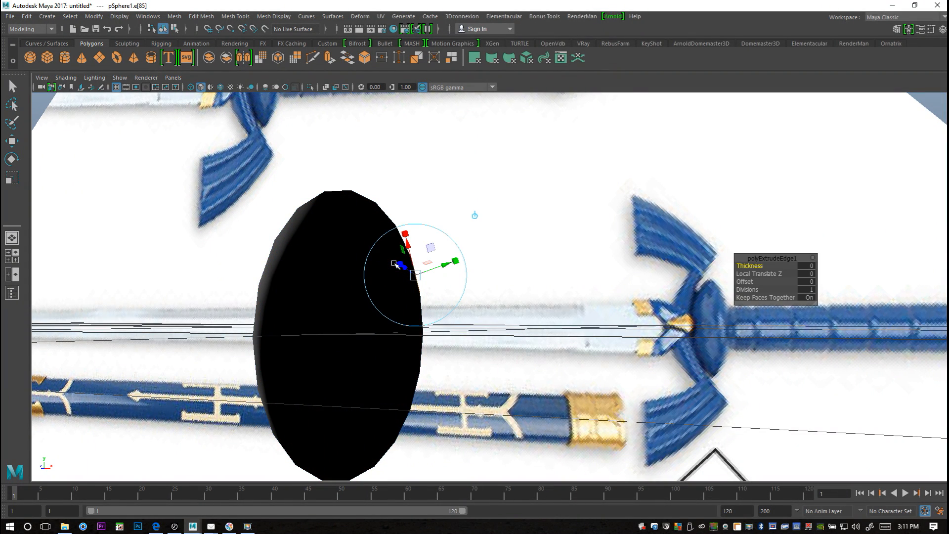
key(r)
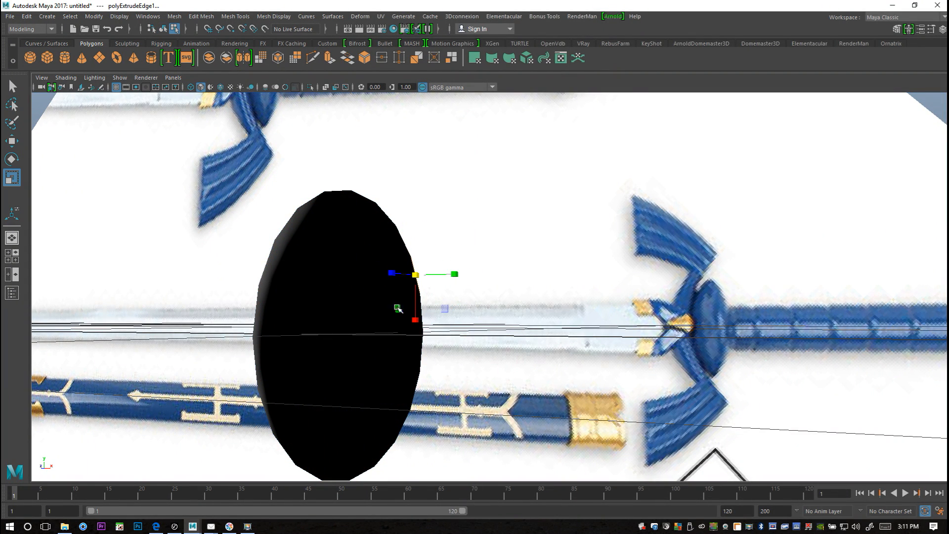
drag(416, 276, 422, 310)
key(ctrl+z)
Return the cap to object selection and center its pivot
alt+drag(502, 314, 583, 334)
right_drag(492, 237, 537, 226)
click(503, 298)
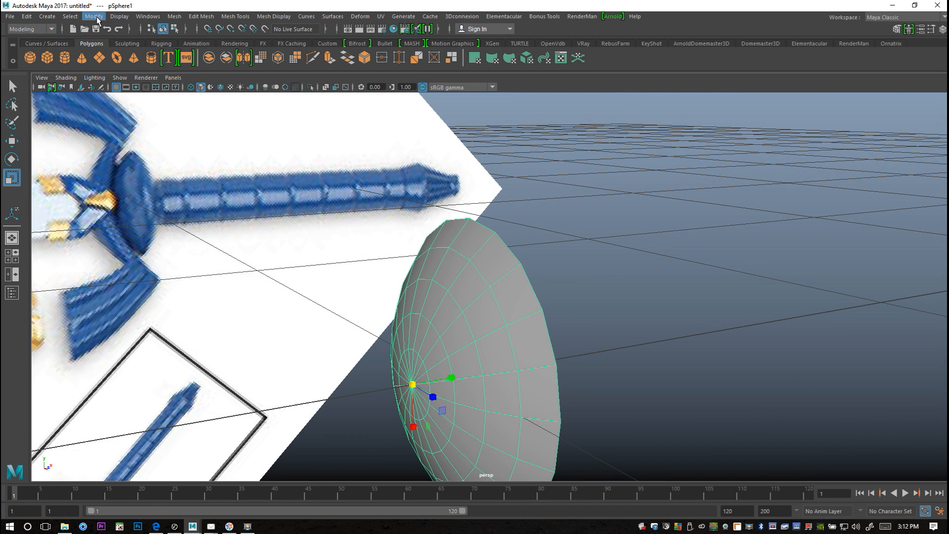
click(124, 18)
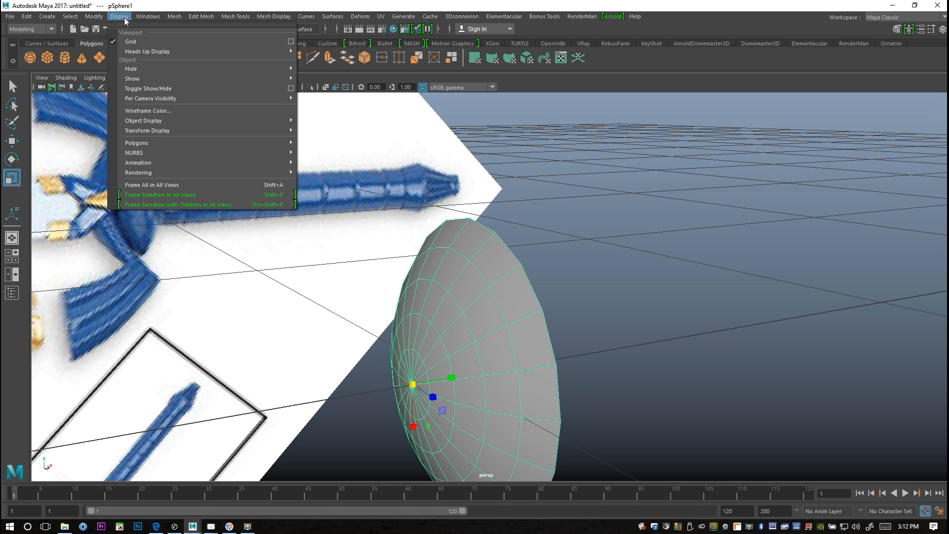
click(79, 18)
click(84, 17)
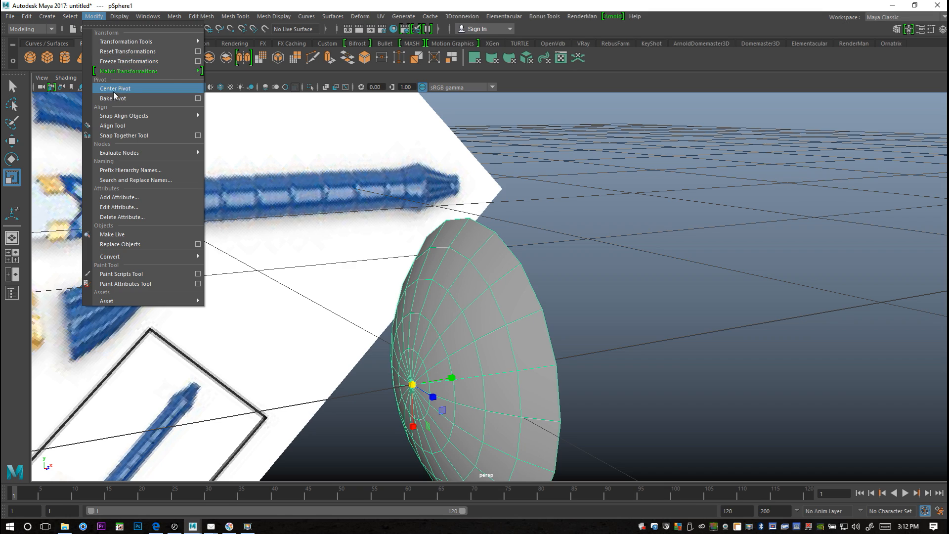
click(133, 87)
alt+drag(490, 283, 411, 272)
right_drag(308, 214, 308, 190)
click(320, 200)
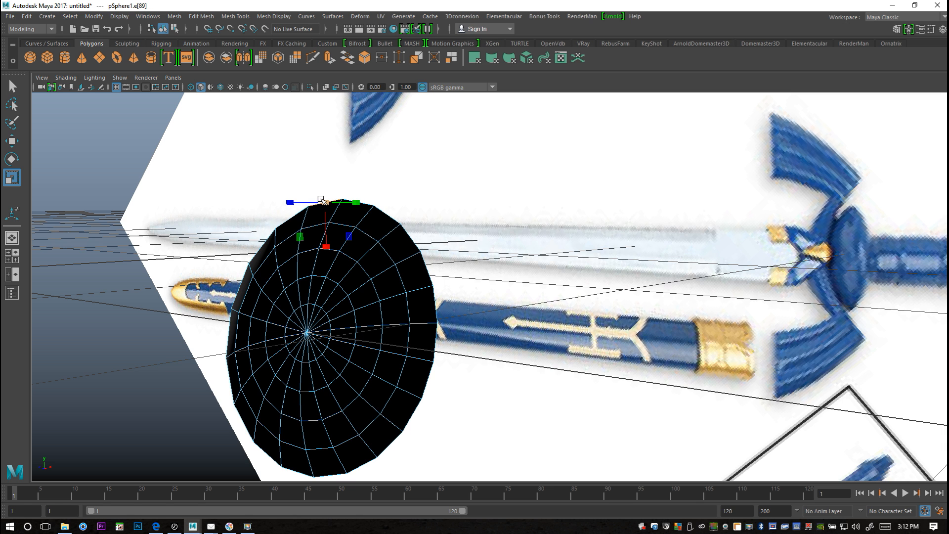
alt+drag(211, 271, 254, 325)
scroll(321, 350, up, 2)
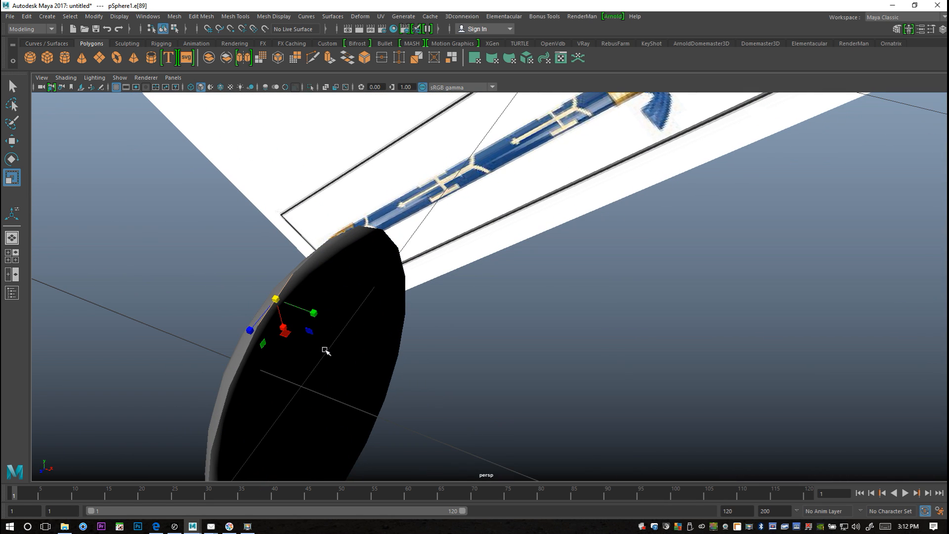
key(4)
mouse_move(332, 348)
alt+mouse_down()
mouse_move(485, 335)
mouse_move(392, 323)
alt+mouse_up()
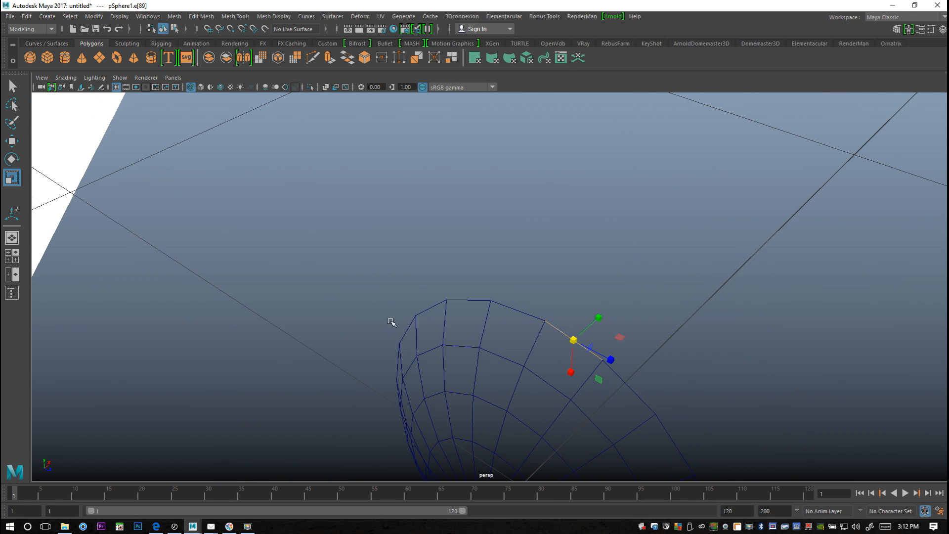
Select all edges around the cap's open rim in the front view
click(15, 256)
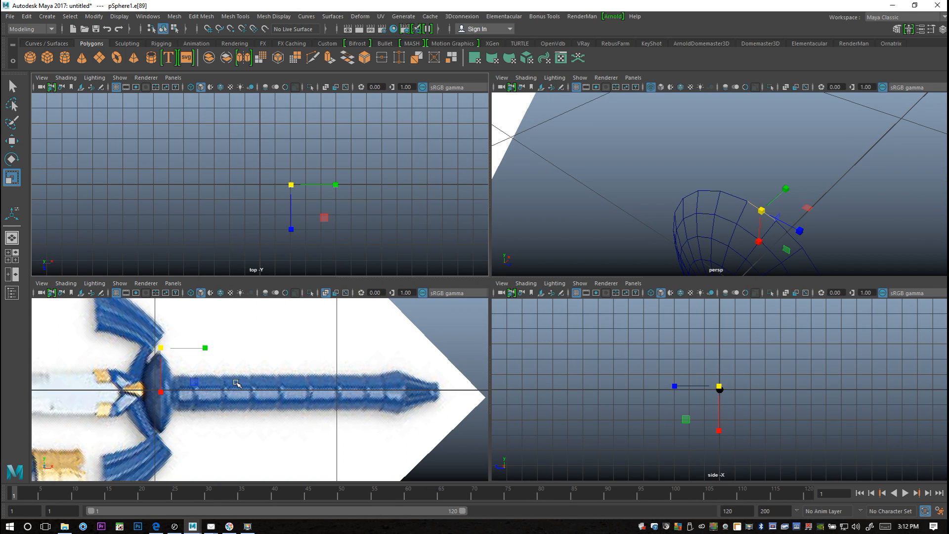
key(space)
scroll(464, 352, up, 5)
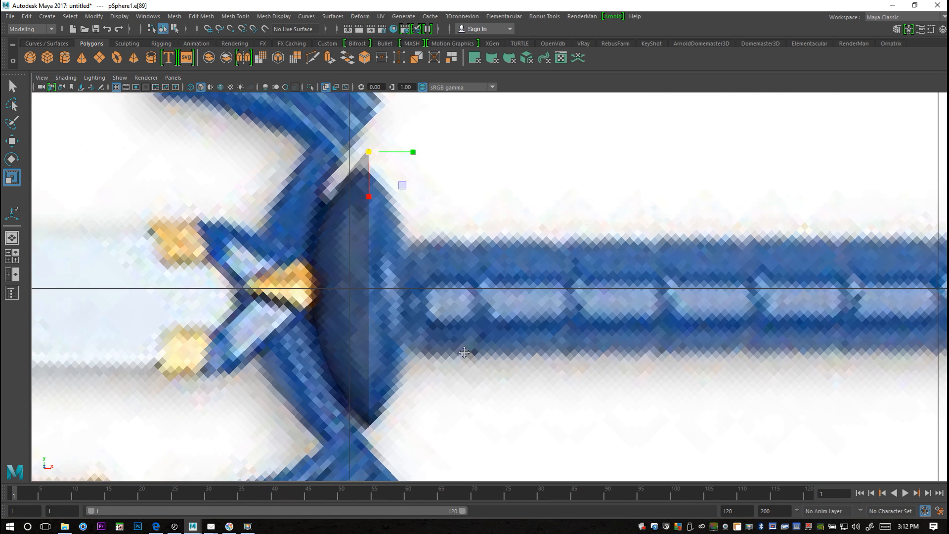
scroll(465, 352, down, 2)
click(364, 261)
right_drag(367, 238, 373, 214)
drag(388, 403, 375, 425)
drag(361, 468, 366, 109)
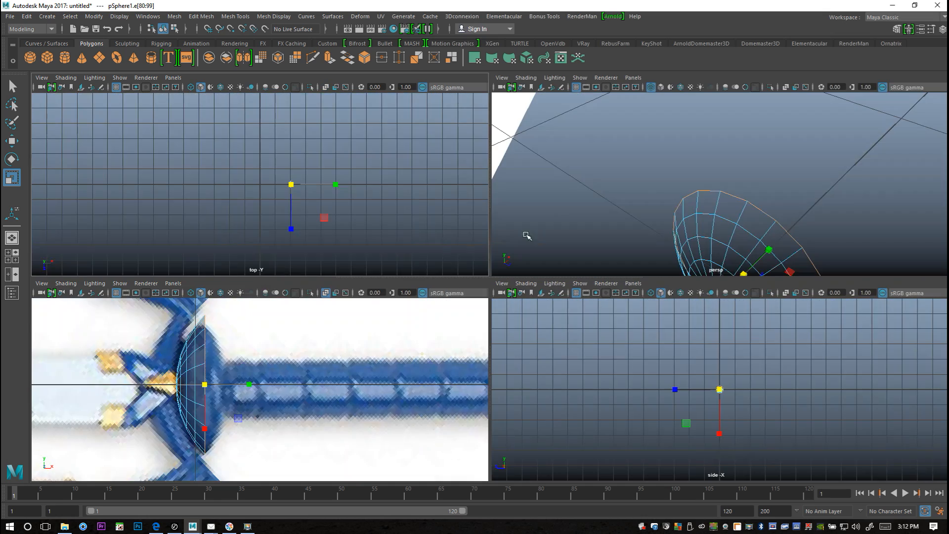
Extrude the cap's rim edges and scale them inward to about 40%, forming a flat ring with a central hole
click(11, 255)
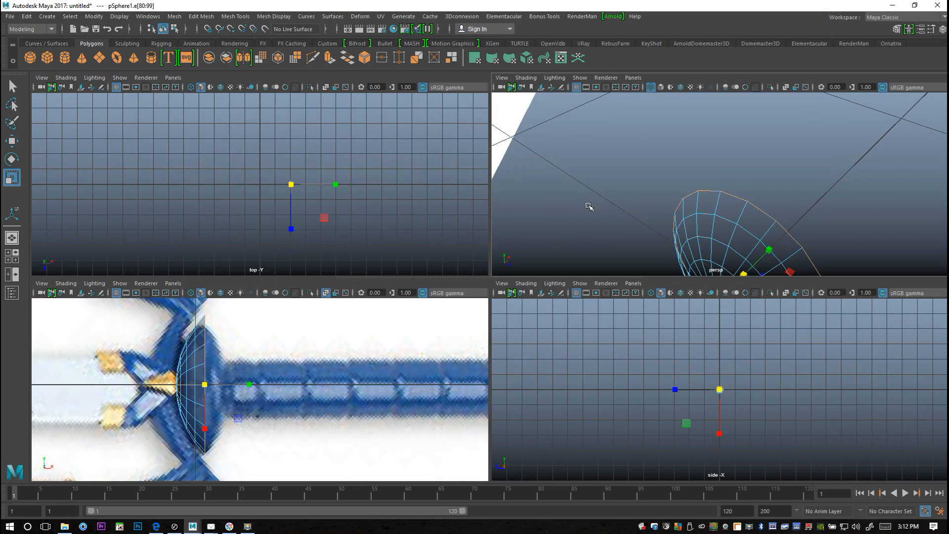
key(space)
alt+drag(637, 327, 504, 333)
key(5)
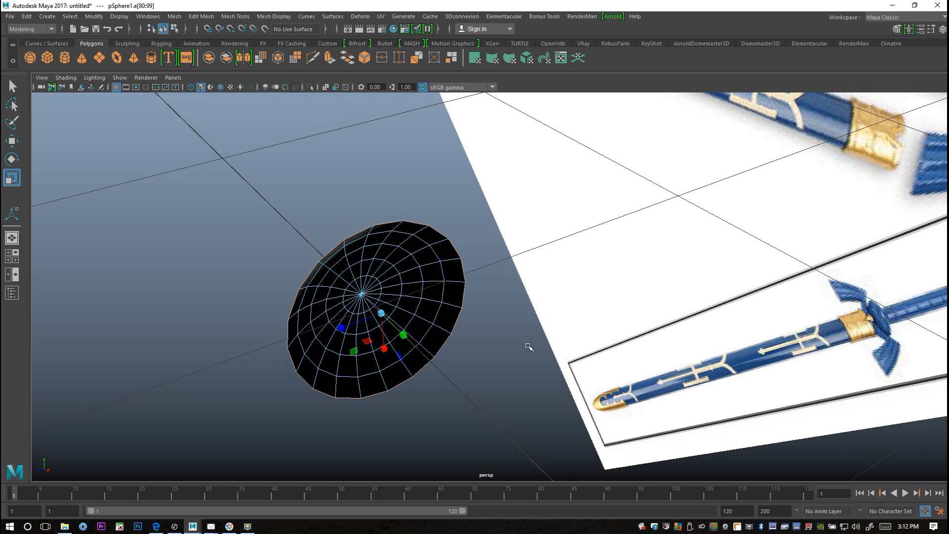
scroll(525, 342, up, 2)
alt+drag(523, 333, 497, 310)
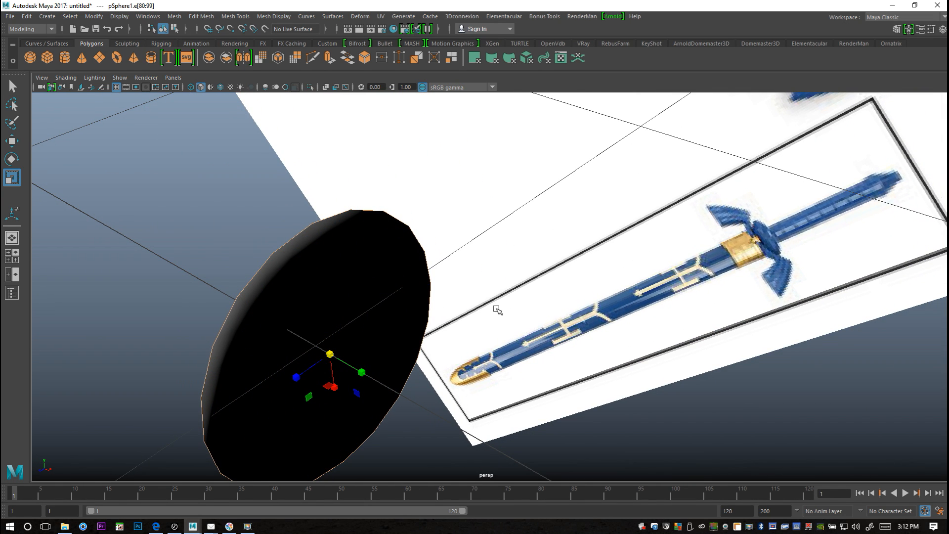
key(ctrl+e)
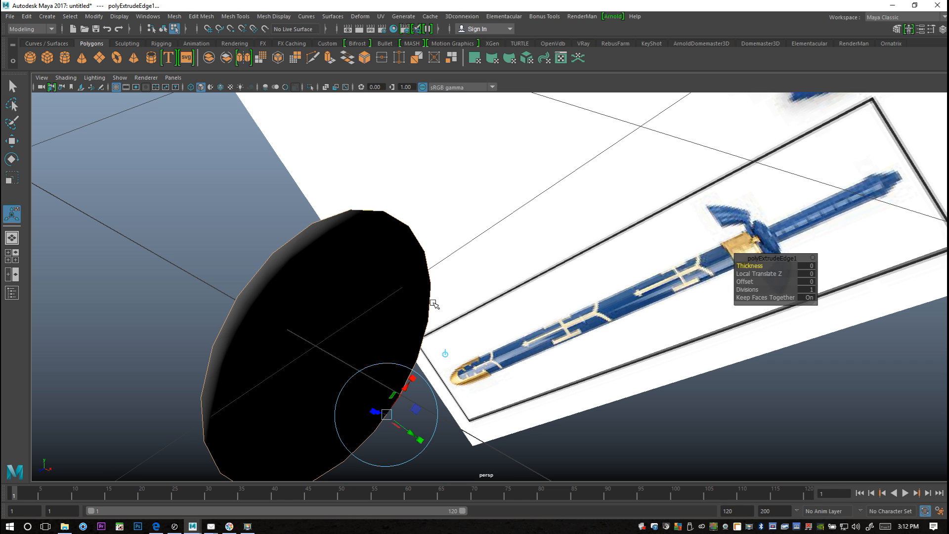
key(r)
drag(331, 354, 204, 389)
Return to object selection and inspect the cap's domed side and the new flat ring
alt+drag(197, 269, 246, 254)
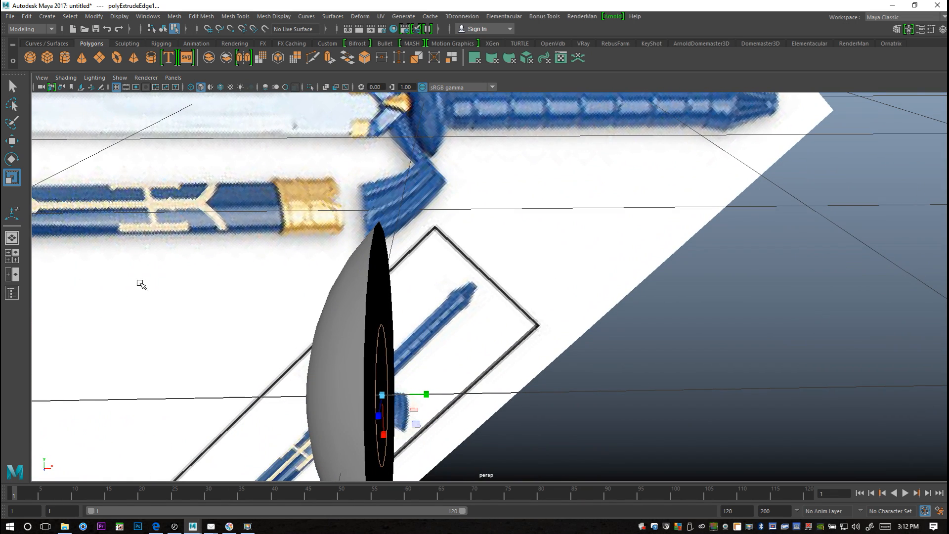
alt+drag(331, 349, 504, 307)
right_click(506, 211)
click(554, 196)
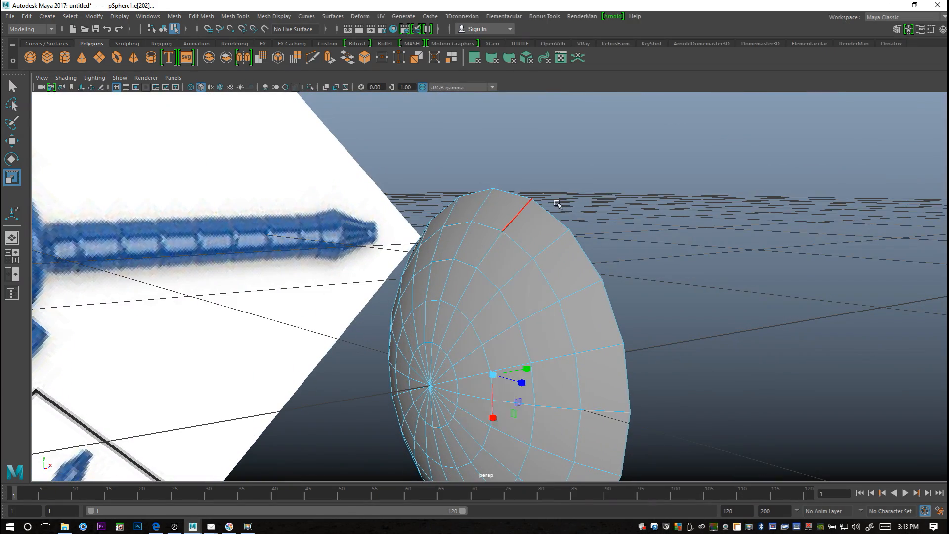
alt+drag(616, 265, 561, 275)
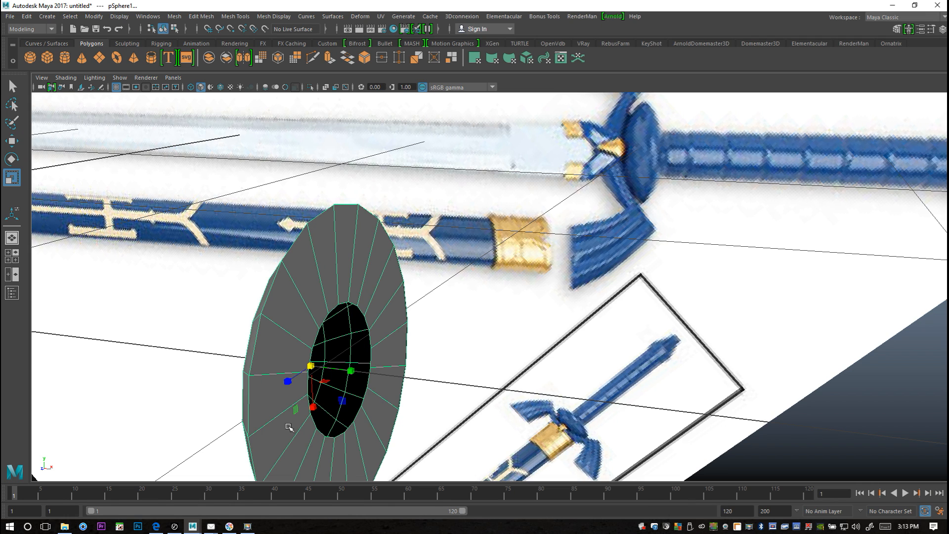
Show all four views and select the edge loop around the flat ring's central hole
click(12, 256)
key(space)
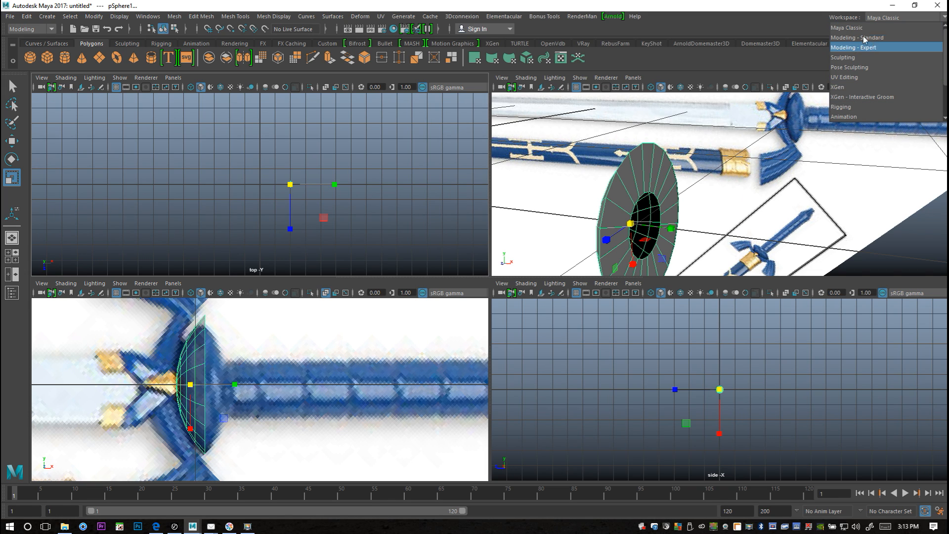
click(846, 27)
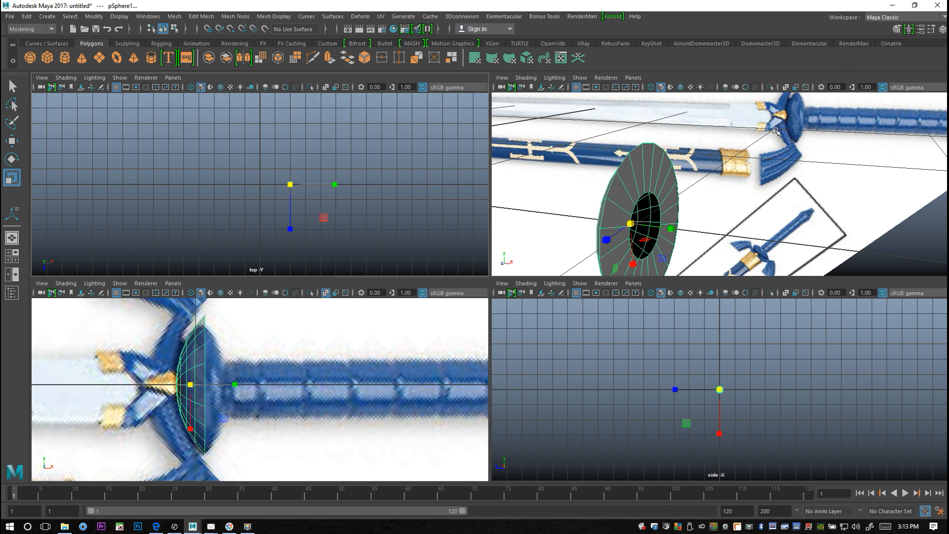
mouse_move(660, 194)
right_down()
mouse_move(663, 170)
mouse_move(656, 176)
right_up()
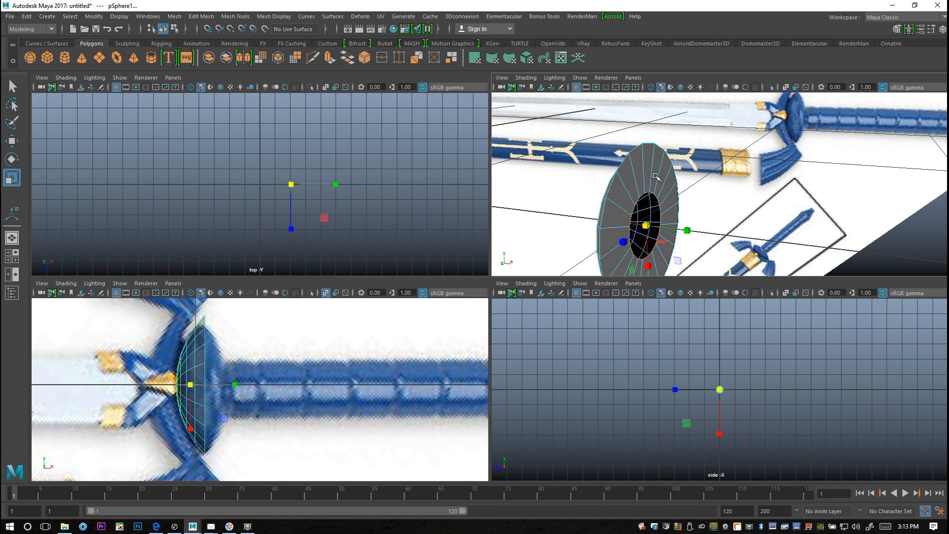
scroll(654, 205, up, 3)
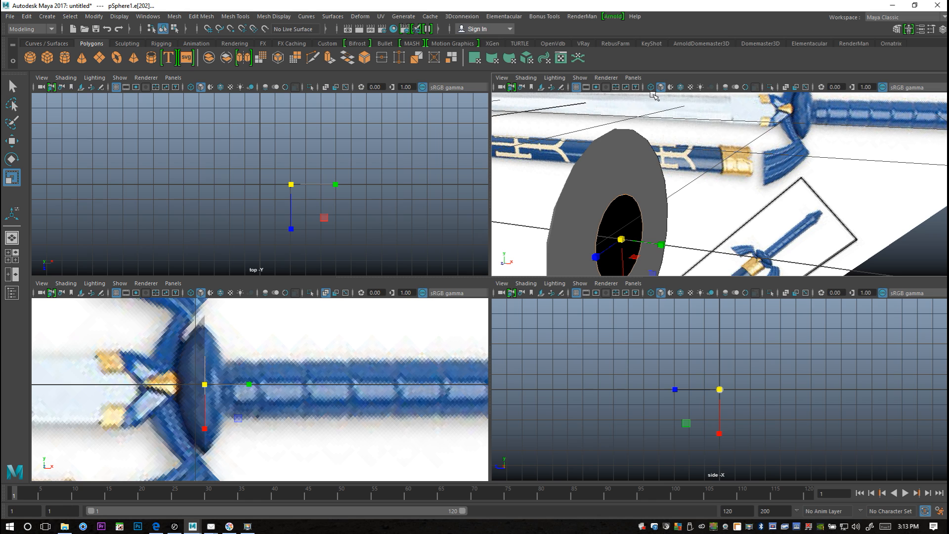
Extrude the hole's edge loop along the grip to about the end of its second segment, forming an open cylinder
key(ctrl+e)
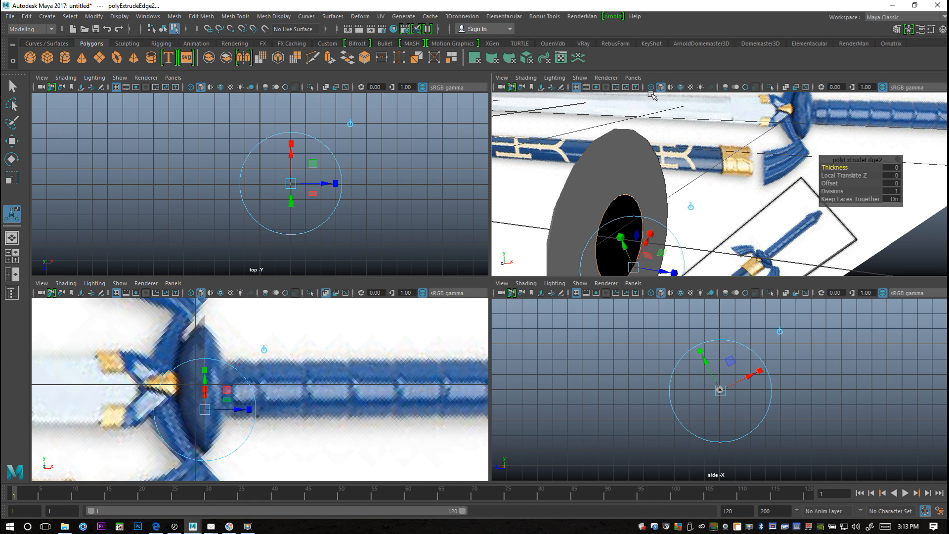
key(w)
click(253, 387)
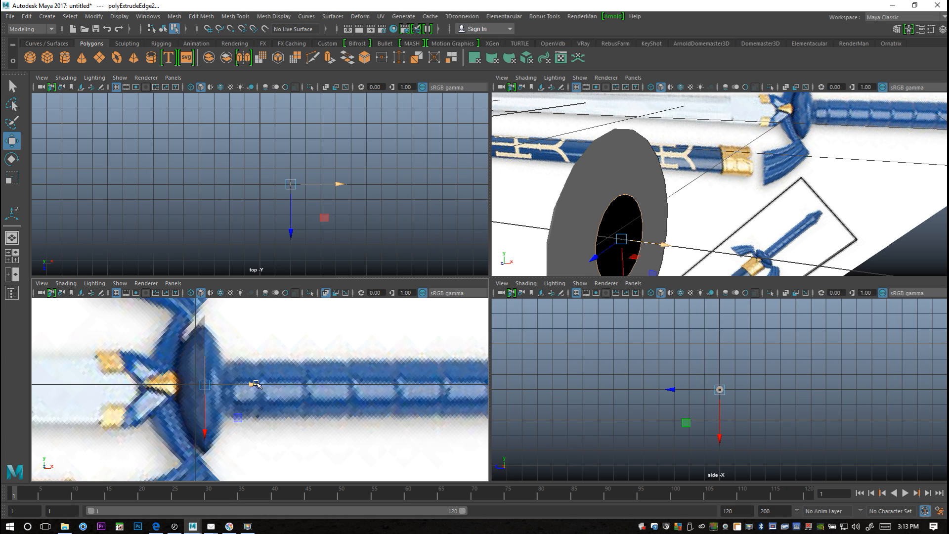
drag(255, 384, 359, 394)
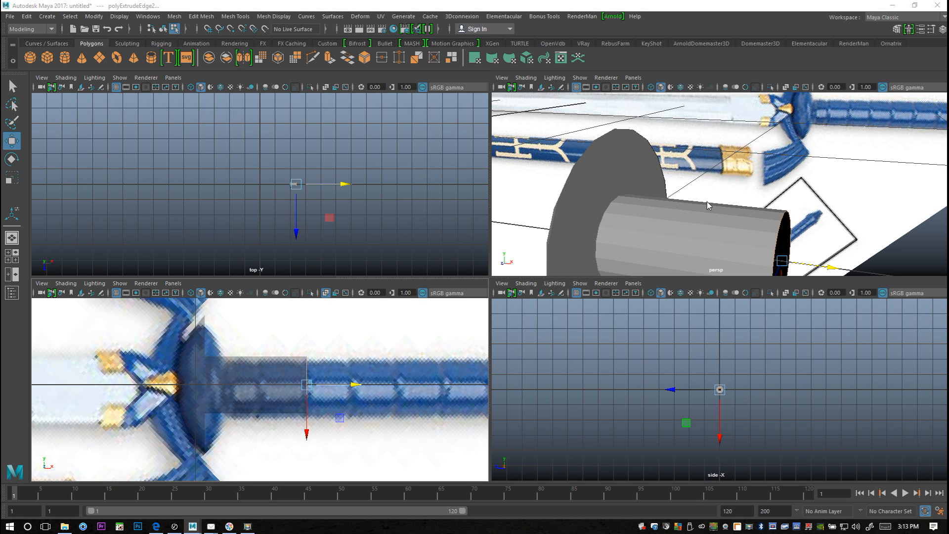
key(space)
scroll(596, 351, up, 3)
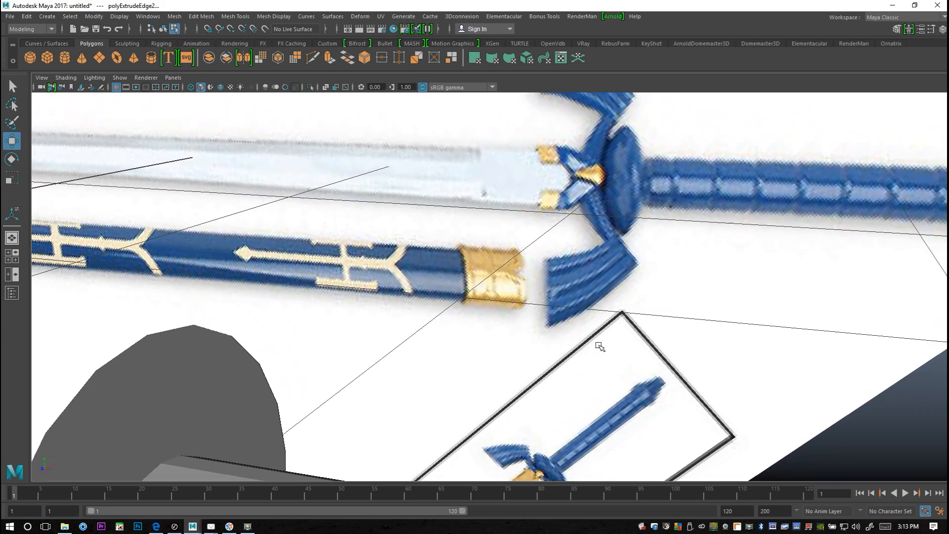
alt+middle_drag(670, 283, 648, 189)
scroll(551, 284, down, 2)
alt+middle_drag(505, 322, 600, 278)
alt+drag(526, 280, 510, 278)
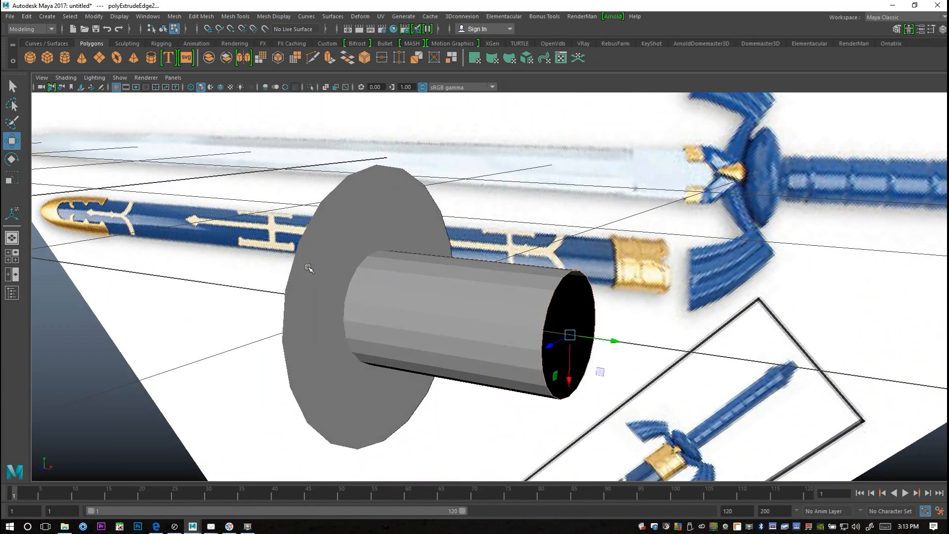
Insert three evenly spaced edge loops around the guard's flat ring with the Insert Edge Loop tool set to multiple loops
right_drag(370, 231, 406, 217)
click(235, 17)
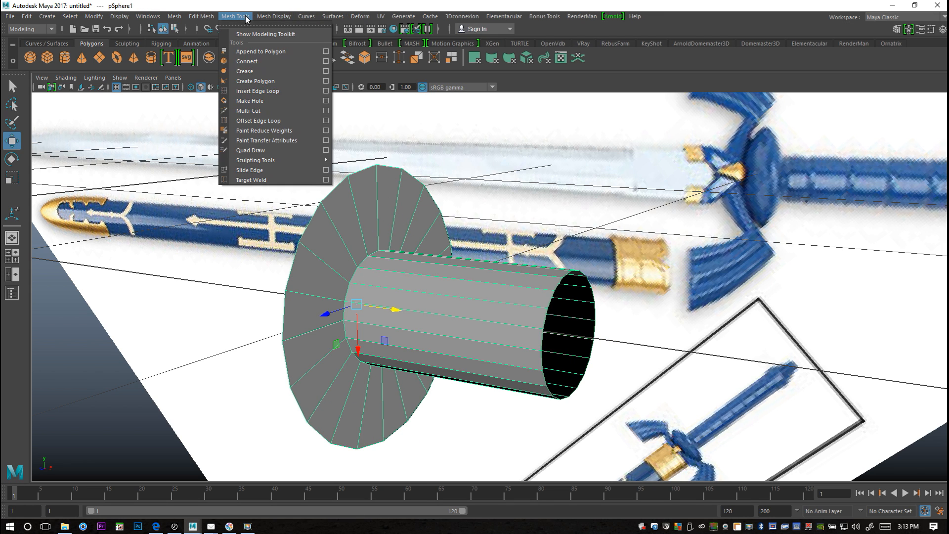
click(327, 94)
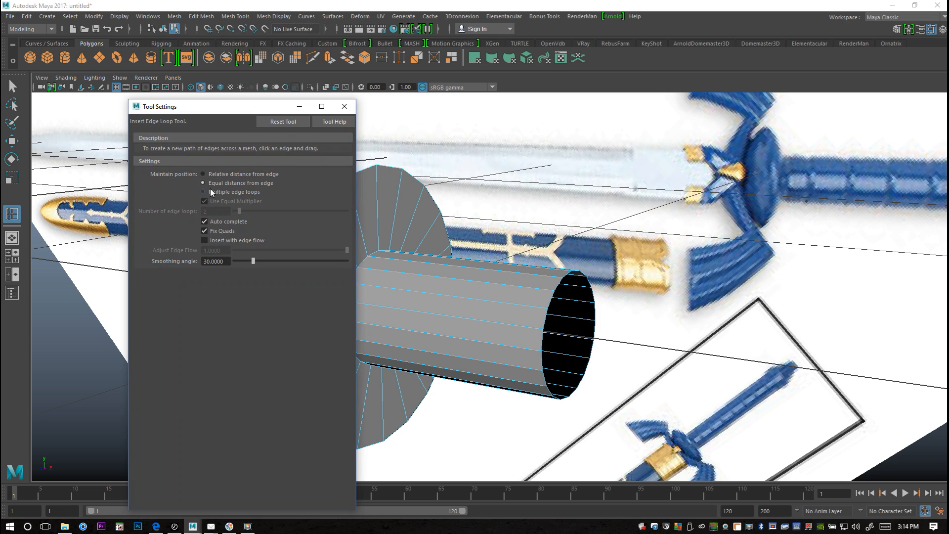
click(203, 192)
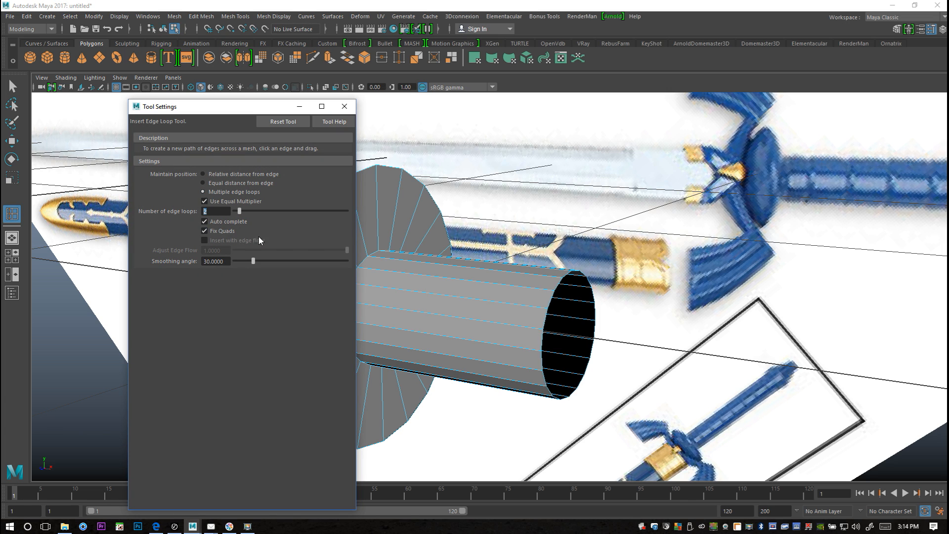
key(Return)
click(380, 216)
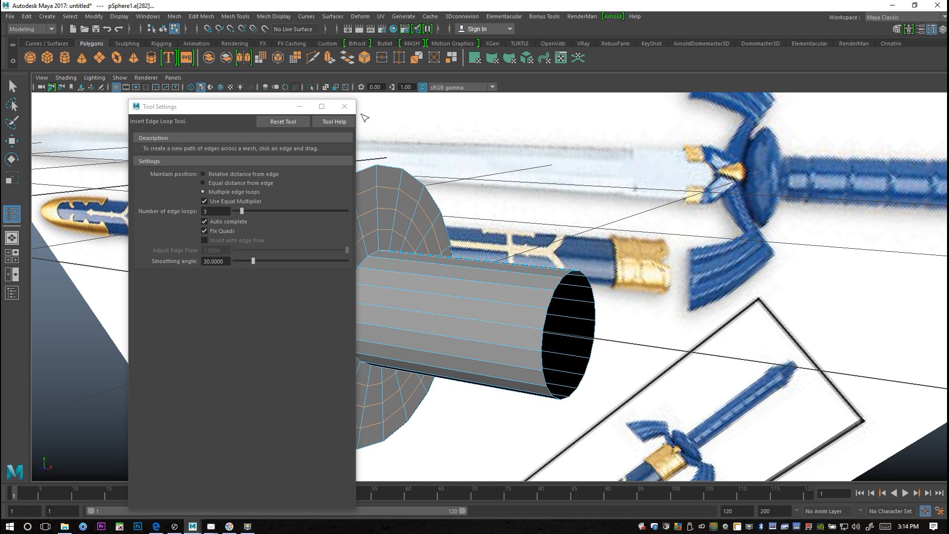
click(345, 107)
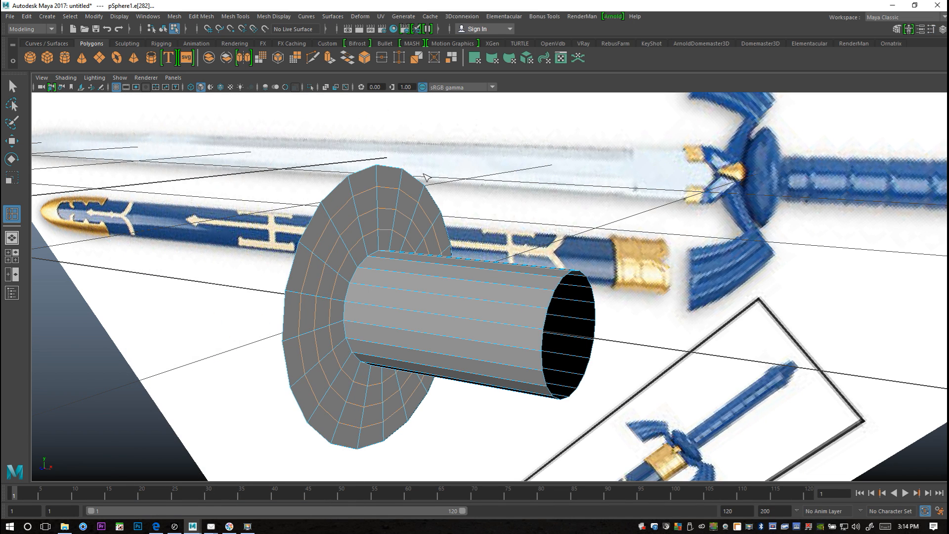
Round the flat ring by moving its edge loops and the cylinder along the grip, excluding the outermost loop from the second move
key(q)
mouse_move(398, 245)
alt+mouse_down()
mouse_move(420, 247)
mouse_move(410, 249)
alt+mouse_up()
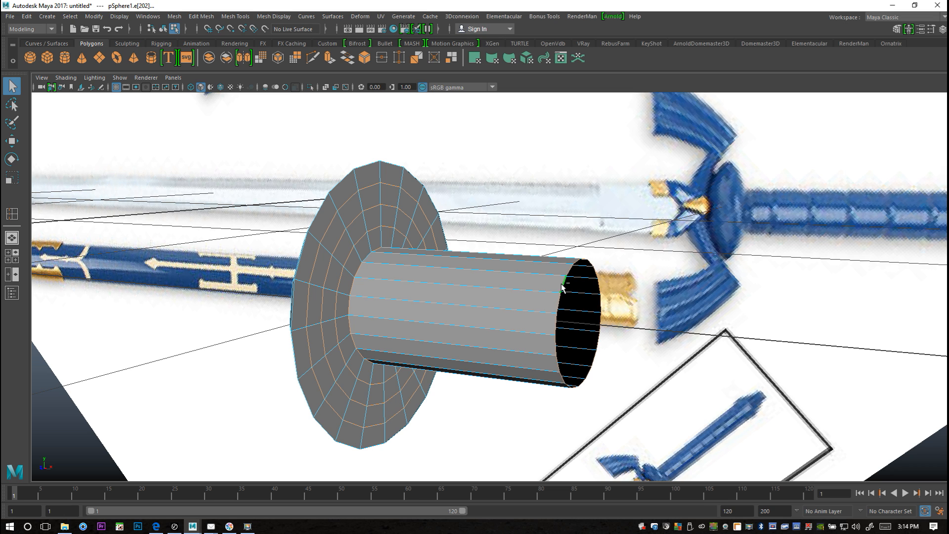
click(470, 314)
key(w)
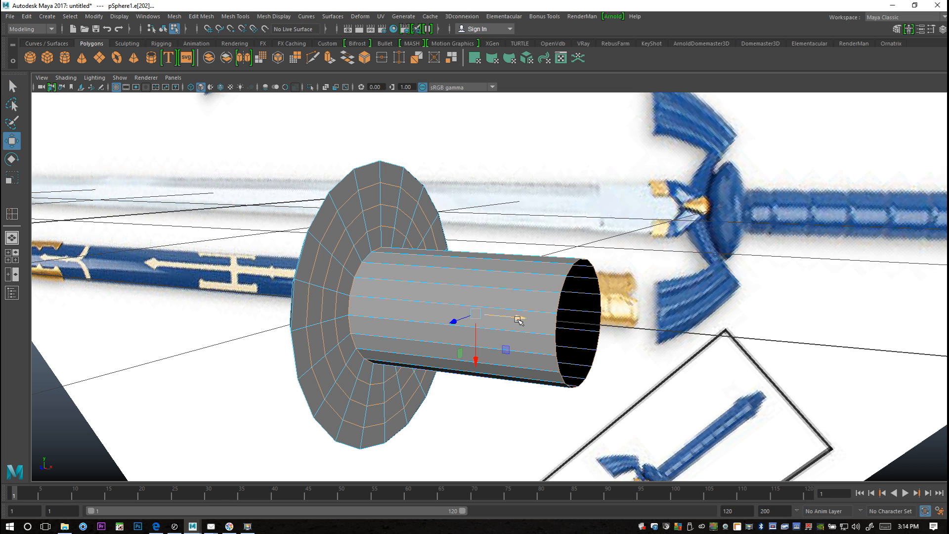
drag(521, 318, 530, 320)
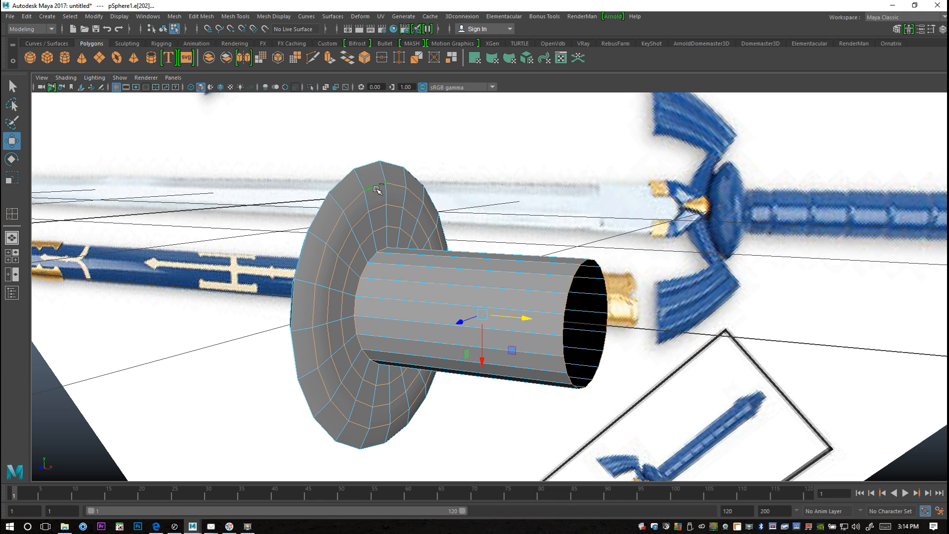
double_click(380, 209)
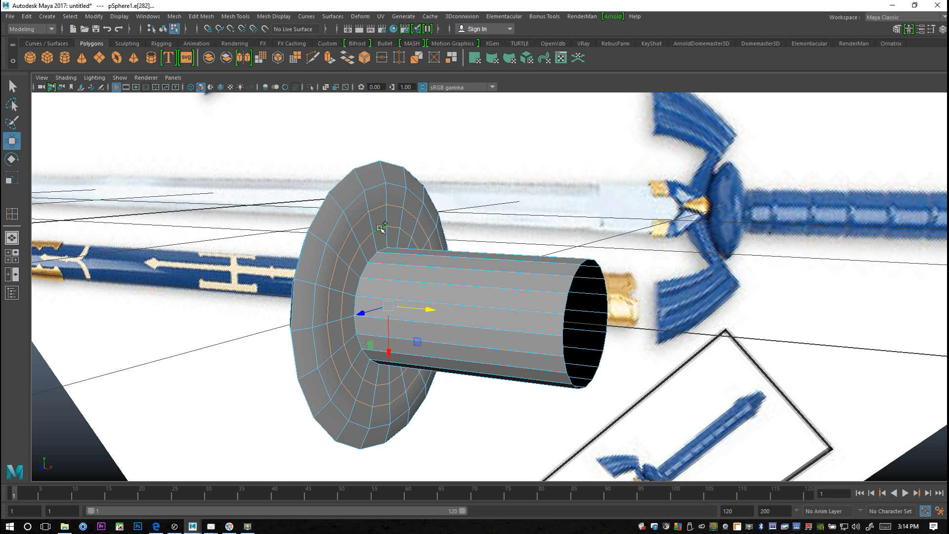
shift+double_click(564, 305)
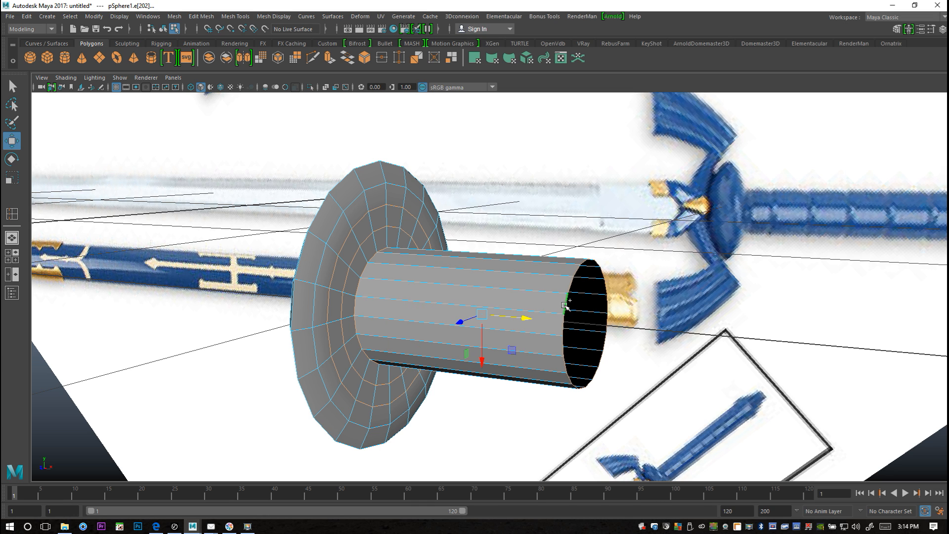
drag(528, 319, 545, 352)
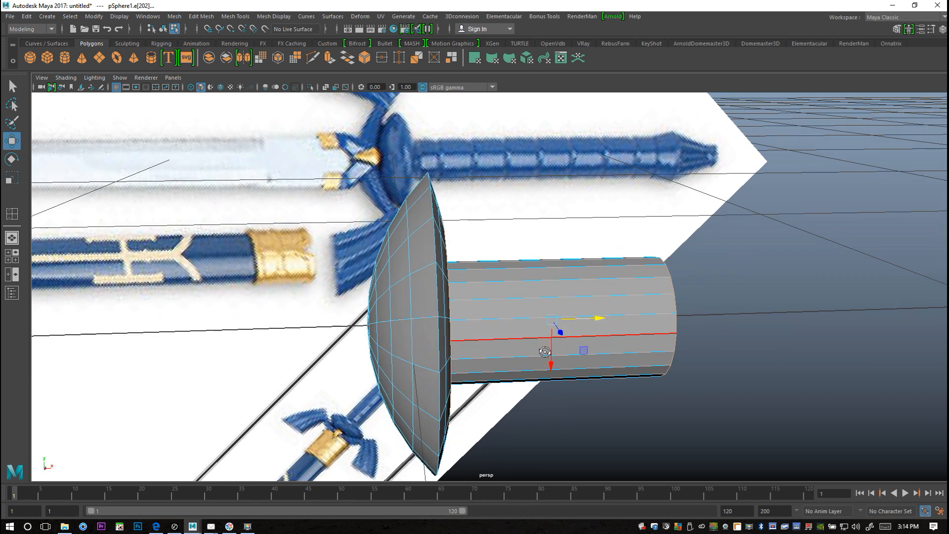
In the orthographic view, move the cylinder's open-end vertices to the end of the reference grip, where the pommel begins
click(18, 259)
key(space)
scroll(519, 370, up, 15)
right_drag(523, 248, 528, 265)
drag(537, 244, 613, 390)
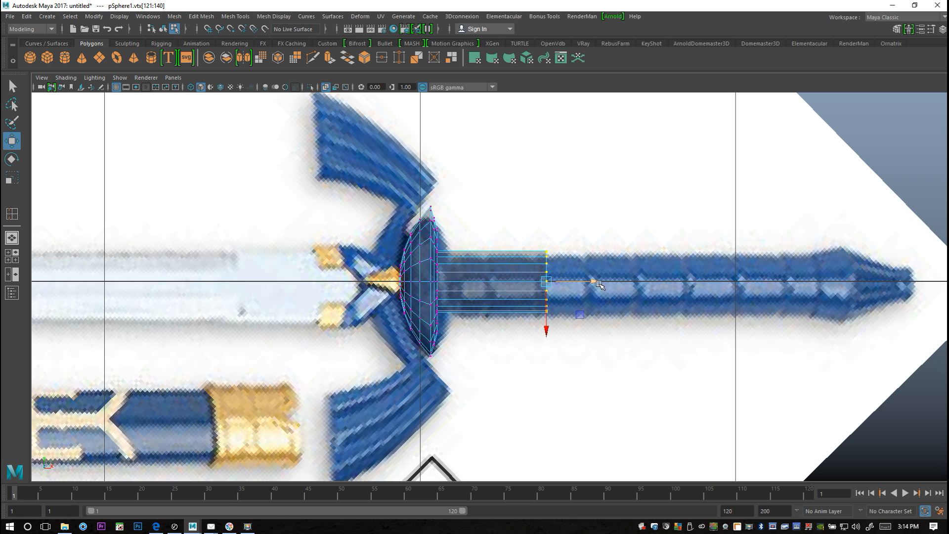
drag(598, 282, 893, 317)
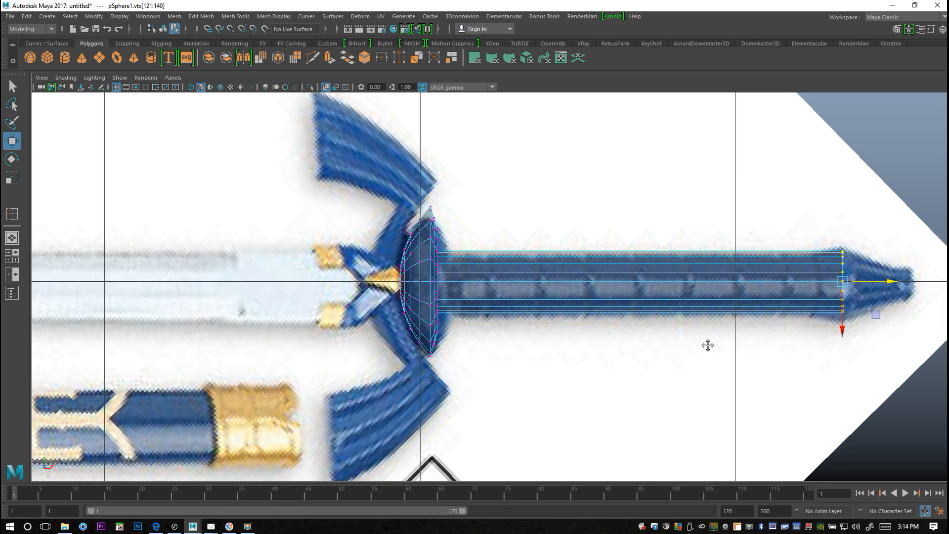
Insert a single edge loop around the middle of the grip's length
alt+middle_drag(712, 346, 604, 348)
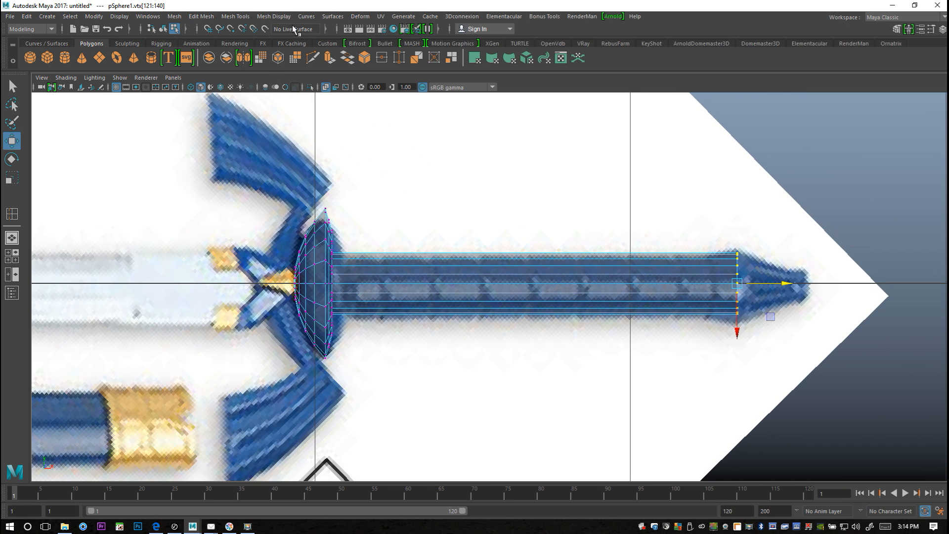
click(236, 18)
mouse_move(274, 17)
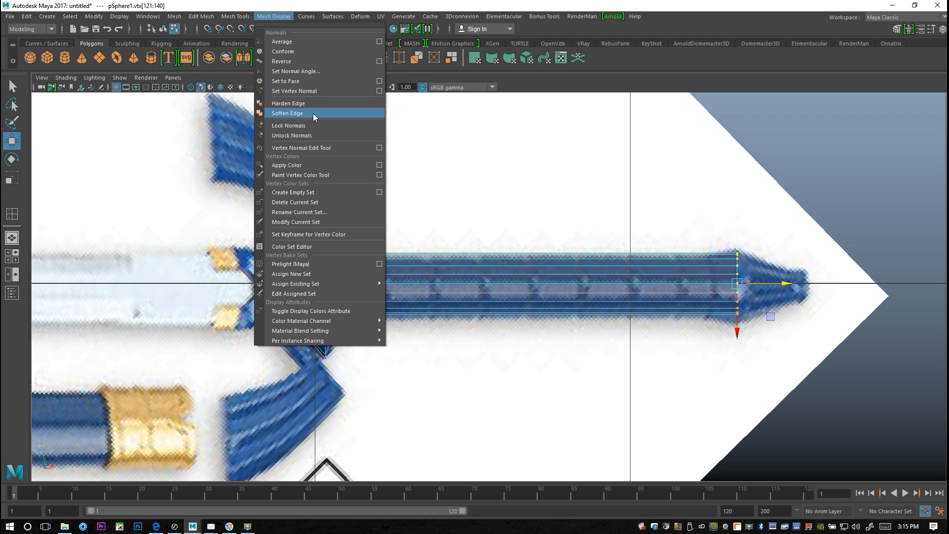
mouse_move(236, 17)
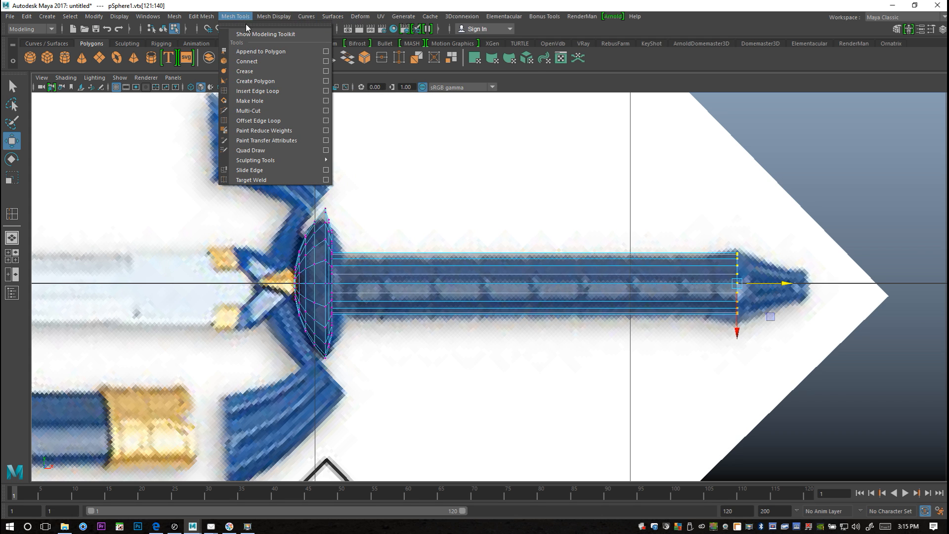
click(327, 92)
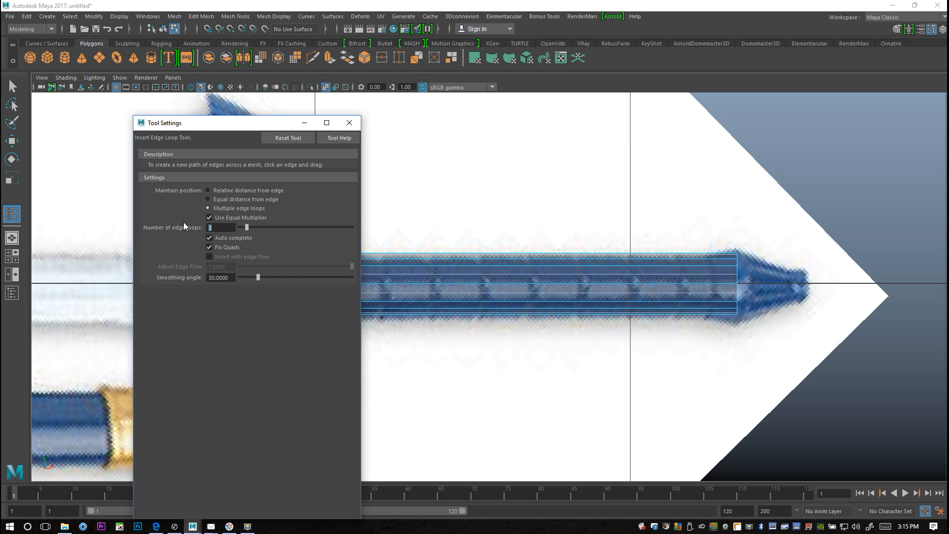
click(349, 123)
click(551, 278)
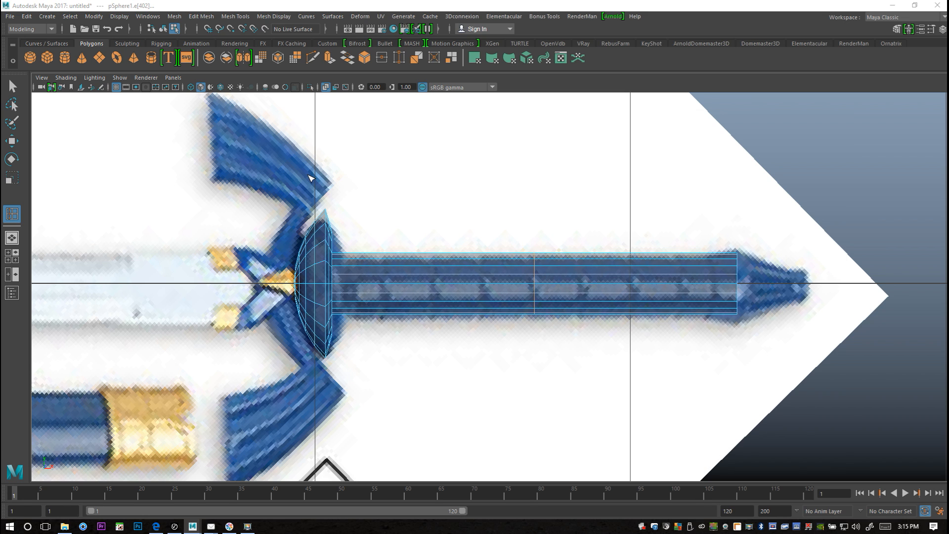
Try raising the Divisions of polySplitRing1 in the Attribute Editor and undo the change
key(ctrl+a)
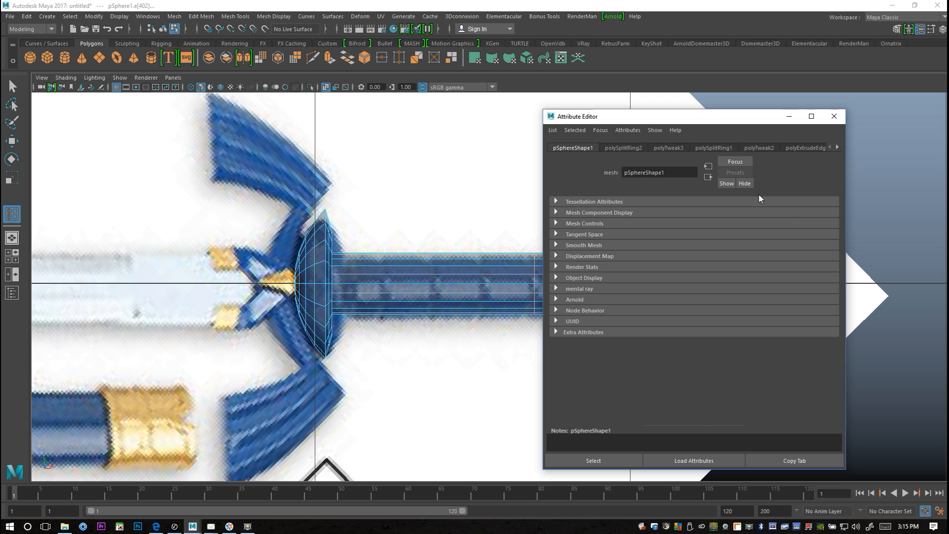
click(719, 147)
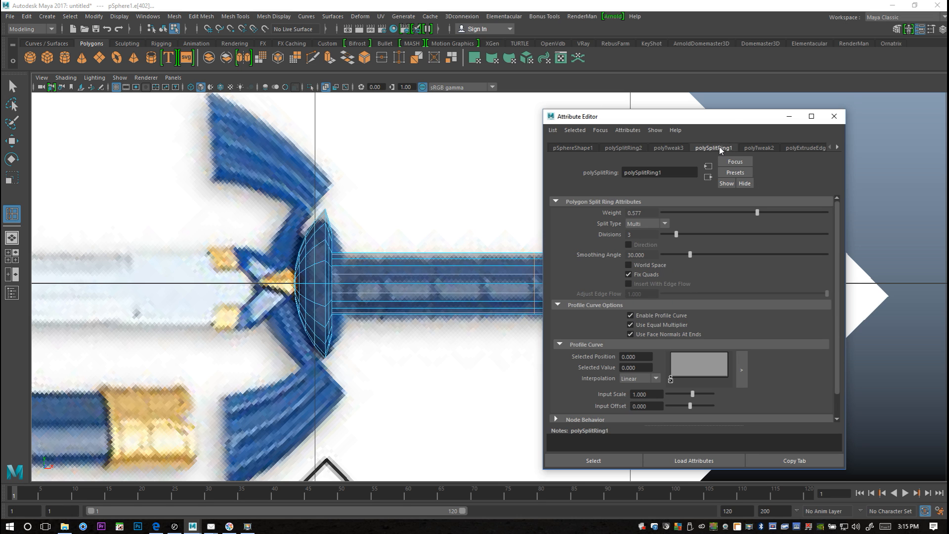
drag(734, 122, 845, 102)
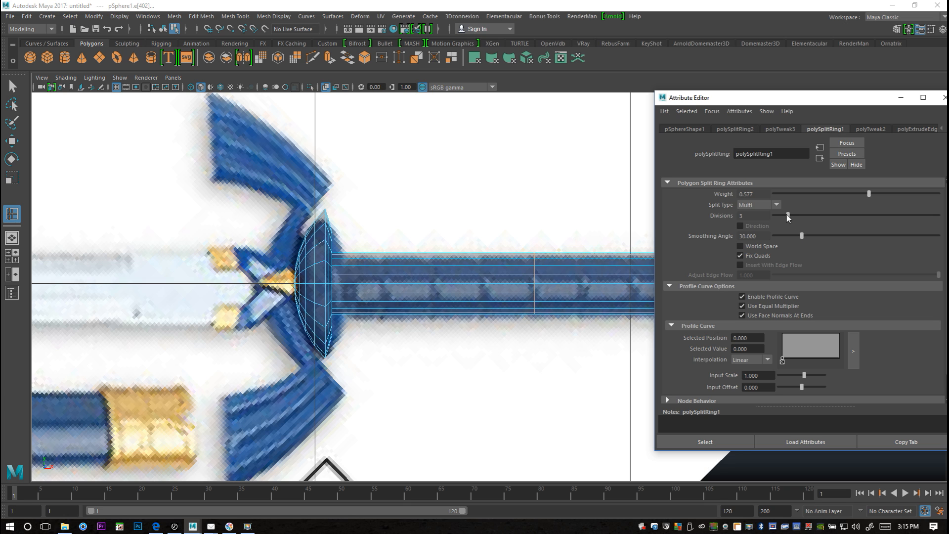
drag(788, 216, 809, 216)
key(ctrl+z)
right_drag(541, 267, 544, 249)
click(538, 274)
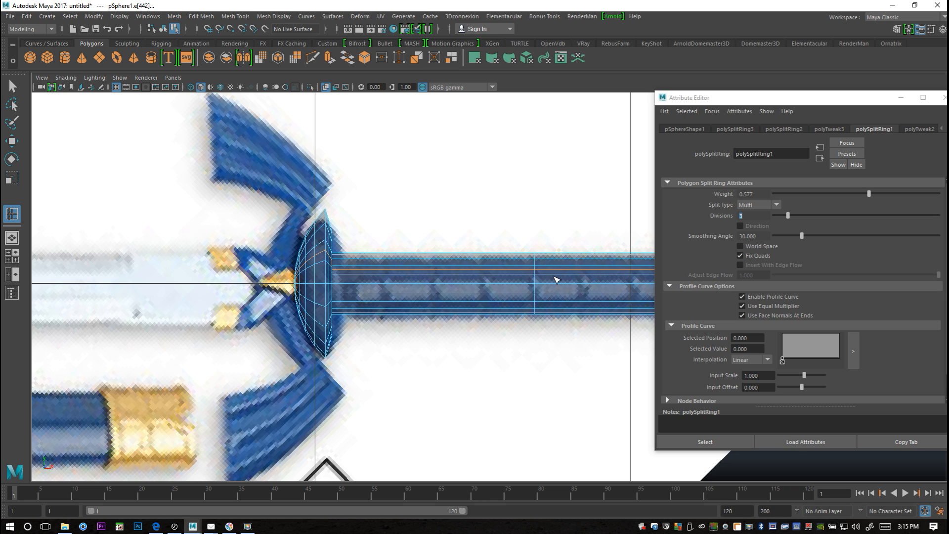
key(ctrl+z)
key(q)
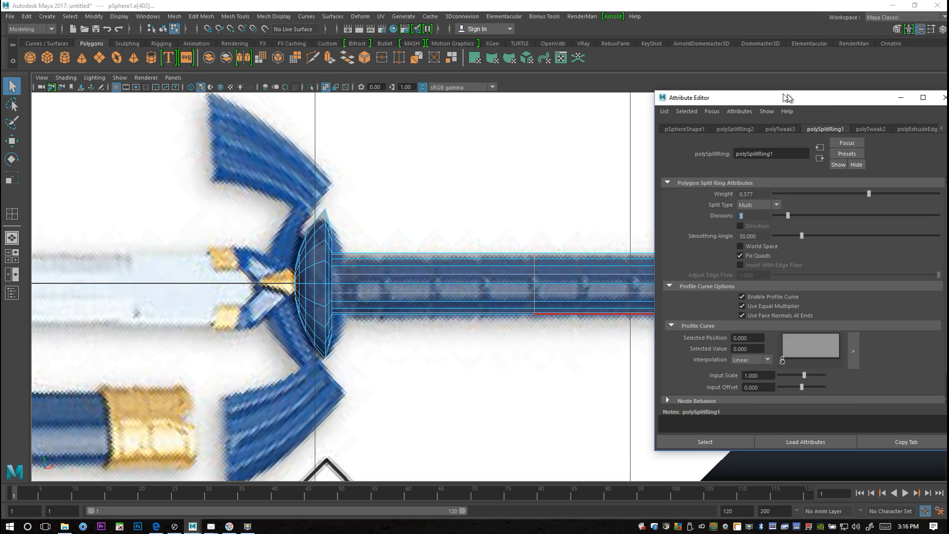
Browse the sphere mesh's construction history nodes and minimize the Attribute Editor
drag(797, 97, 689, 89)
click(842, 120)
click(842, 120)
click(841, 120)
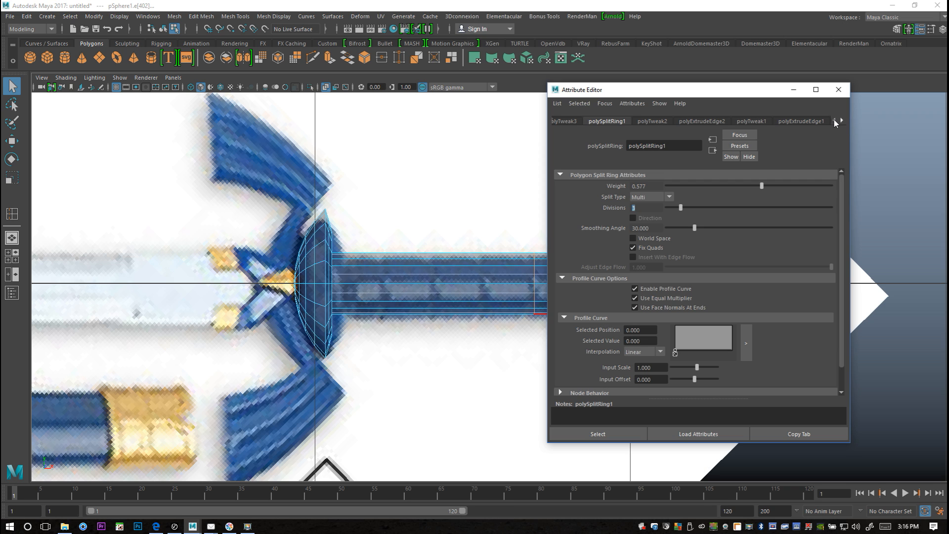
click(841, 121)
click(842, 120)
click(842, 121)
click(841, 120)
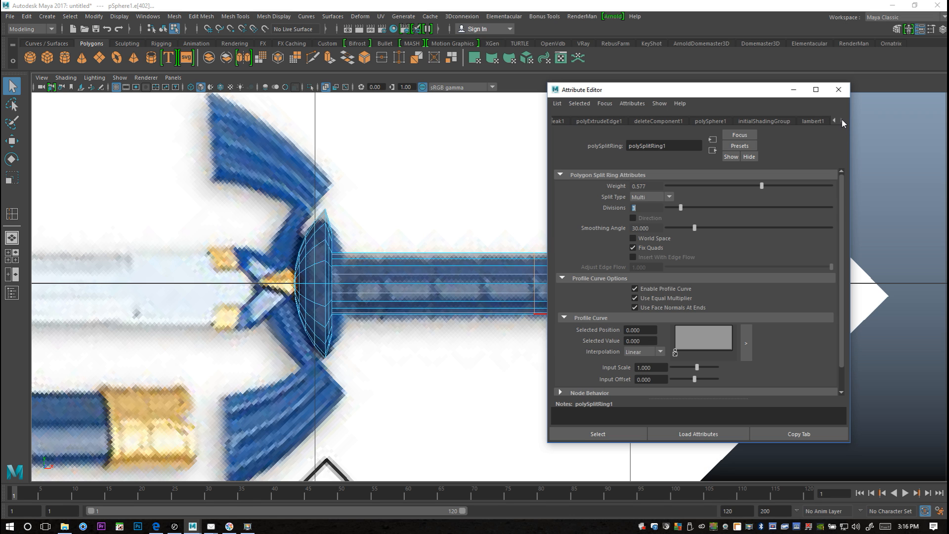
click(794, 90)
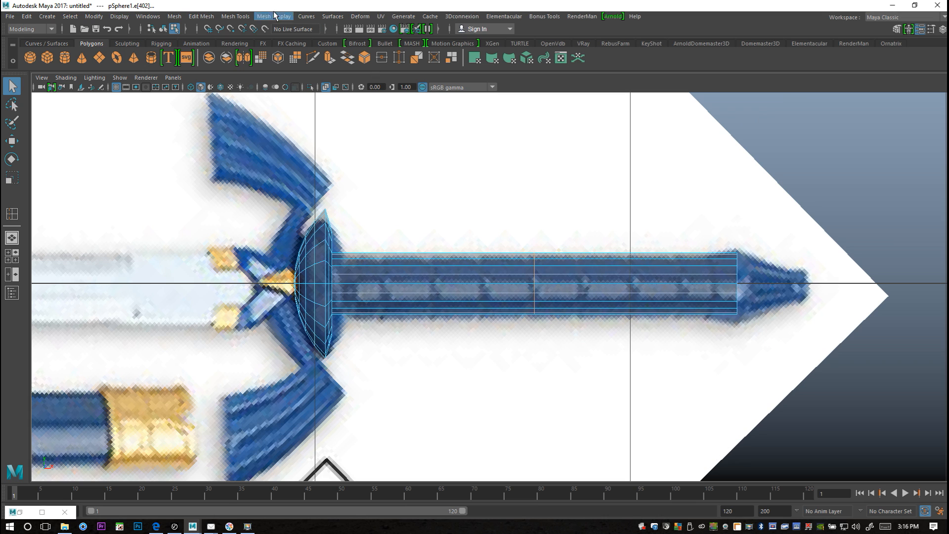
Insert three evenly spaced edge loops into each half of the grip using the multiple edge loops setting
click(267, 16)
mouse_move(236, 18)
click(325, 94)
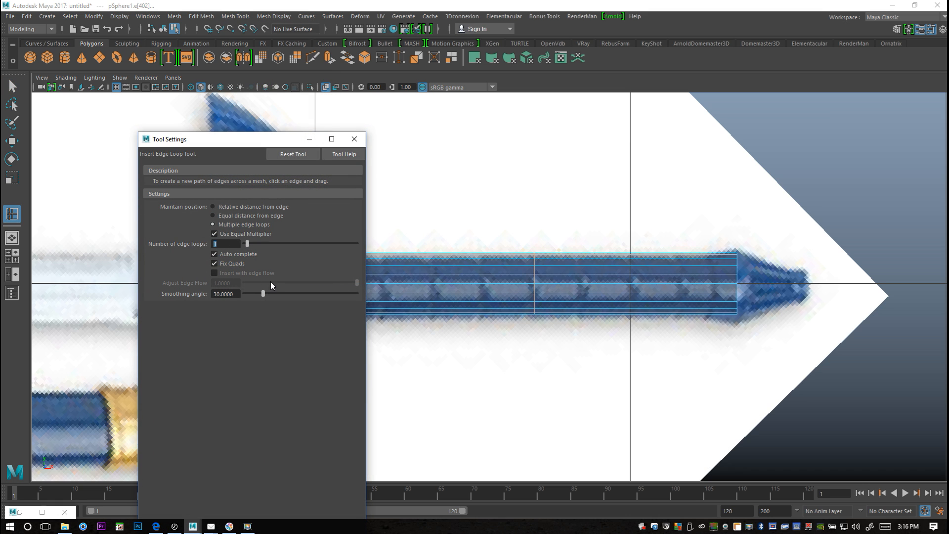
click(354, 138)
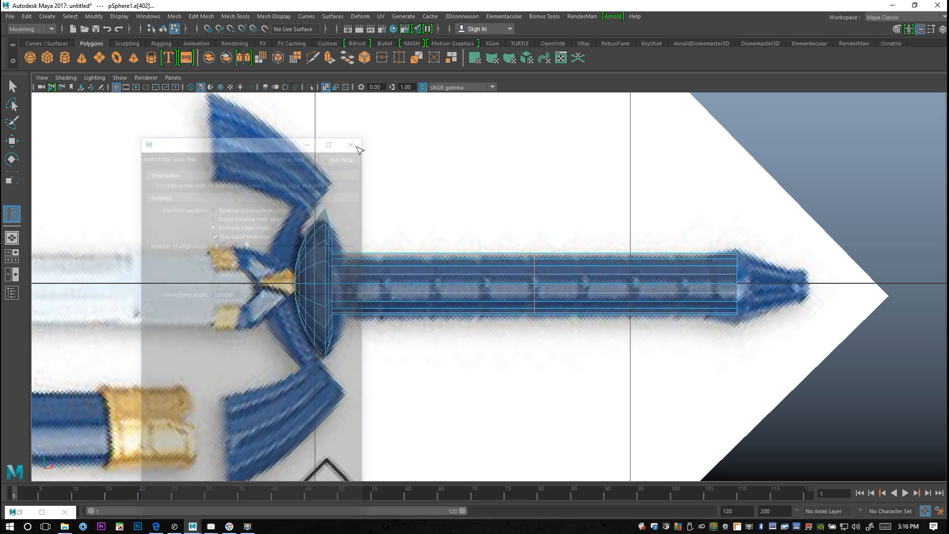
click(441, 278)
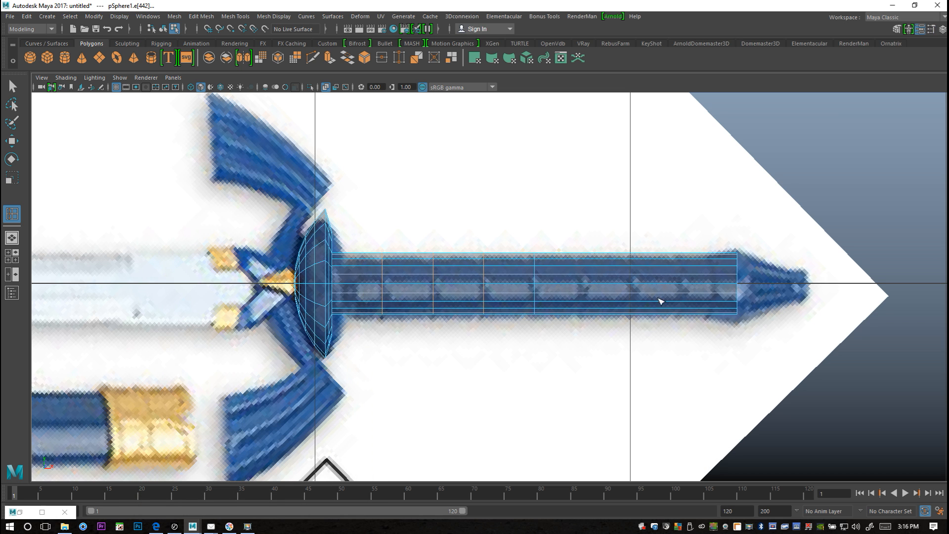
click(654, 277)
key(q)
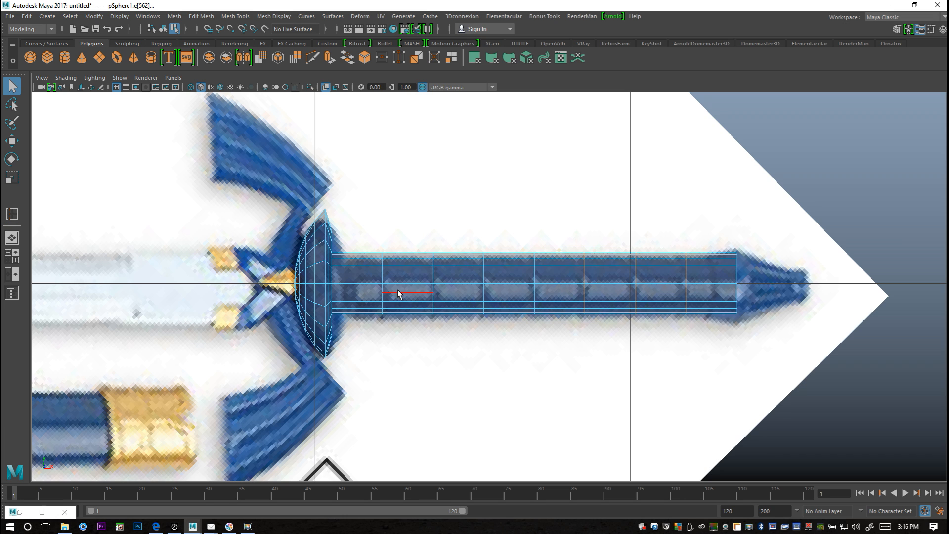
Select only the seven edge loops that cross the grip, leaving out all of its lengthwise edges
right_drag(398, 239, 398, 213)
drag(368, 225, 711, 391)
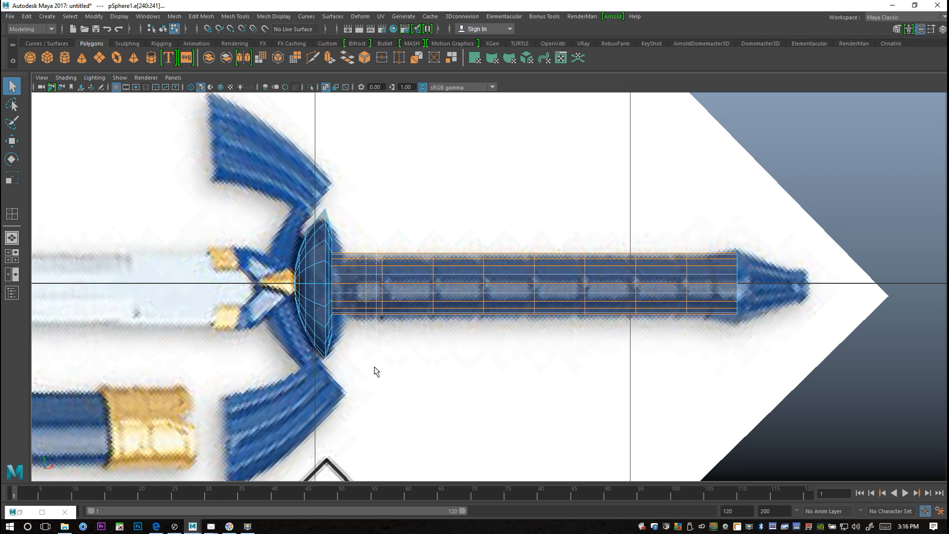
ctrl+drag(367, 223, 369, 371)
ctrl+drag(414, 216, 416, 390)
ctrl+drag(459, 236, 462, 373)
ctrl+drag(516, 236, 510, 361)
ctrl+drag(552, 233, 569, 381)
ctrl+drag(612, 230, 598, 378)
ctrl+drag(659, 241, 666, 372)
ctrl+drag(699, 239, 716, 364)
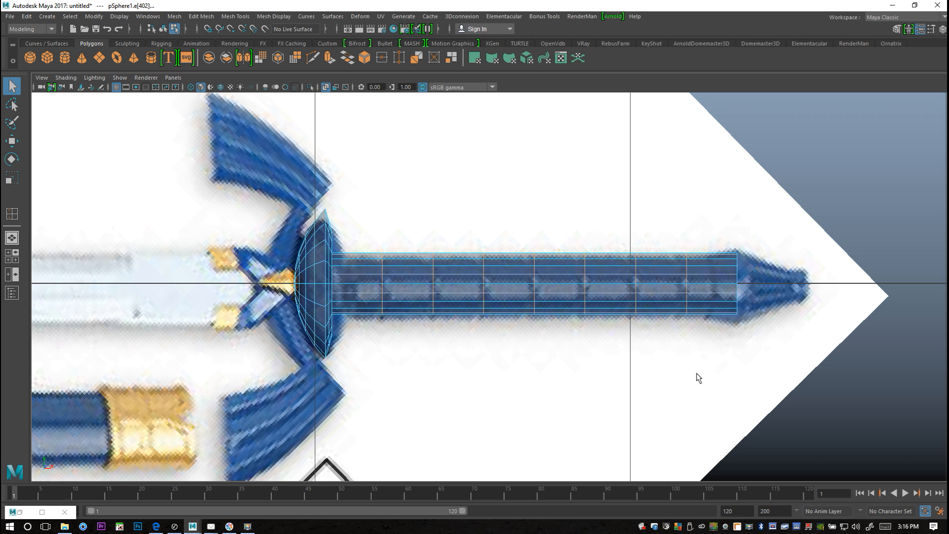
Bevel the seven selected edge loops across the grip with a Fraction of 0.1
click(201, 16)
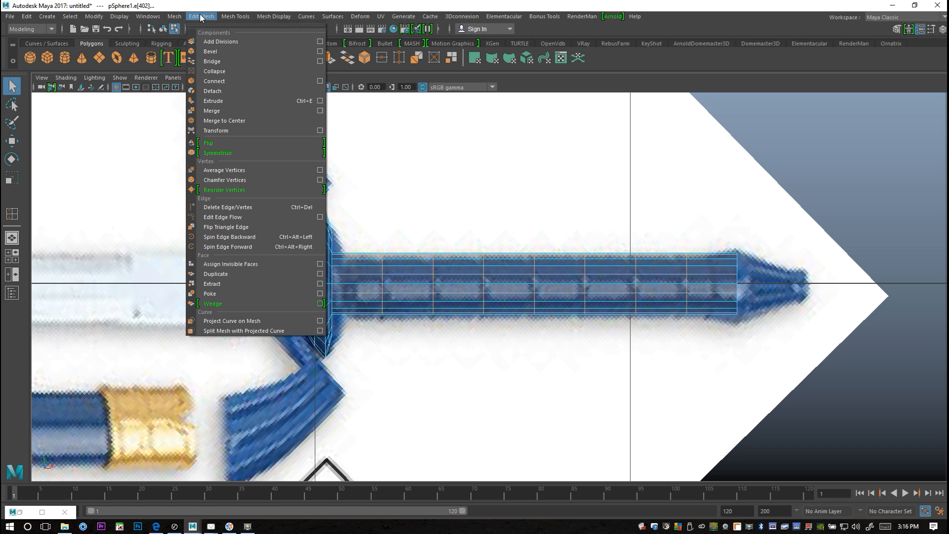
click(240, 53)
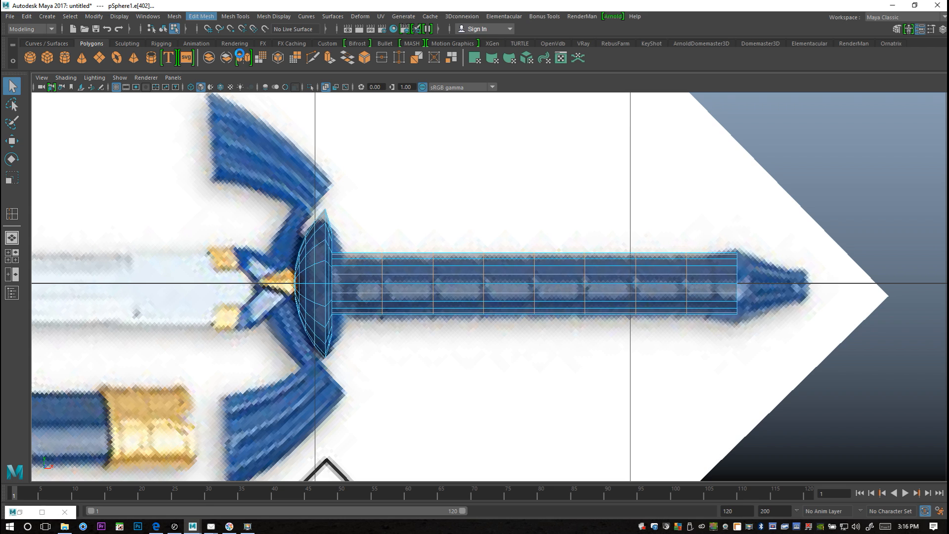
scroll(626, 392, up, 1)
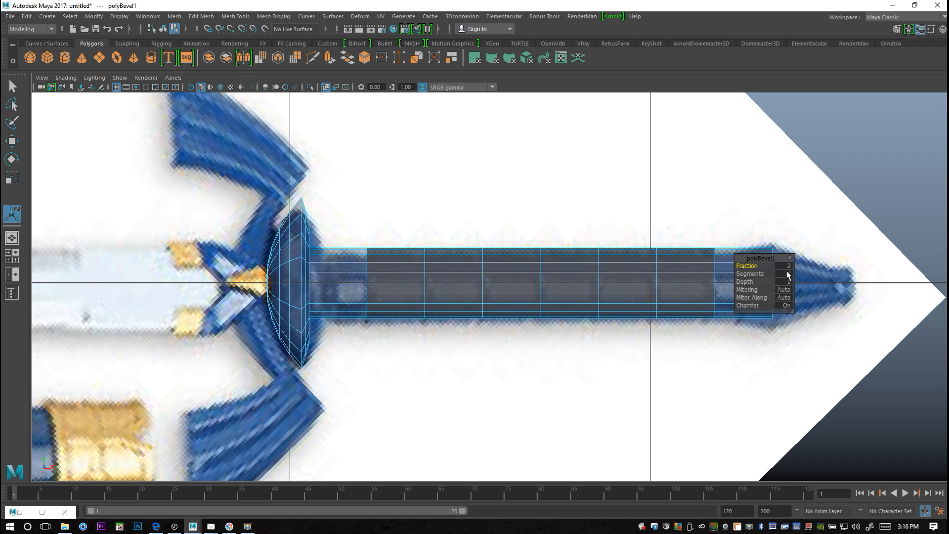
key(Return)
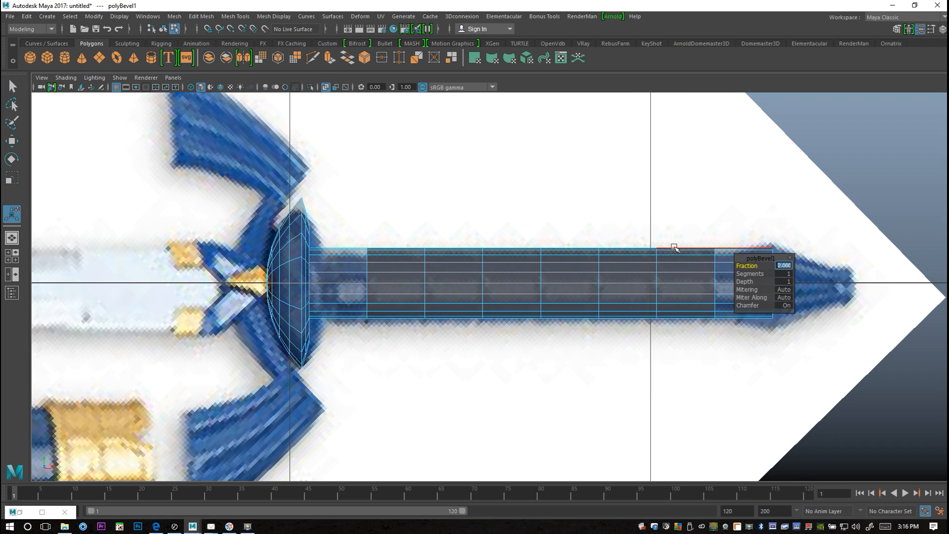
key(Return)
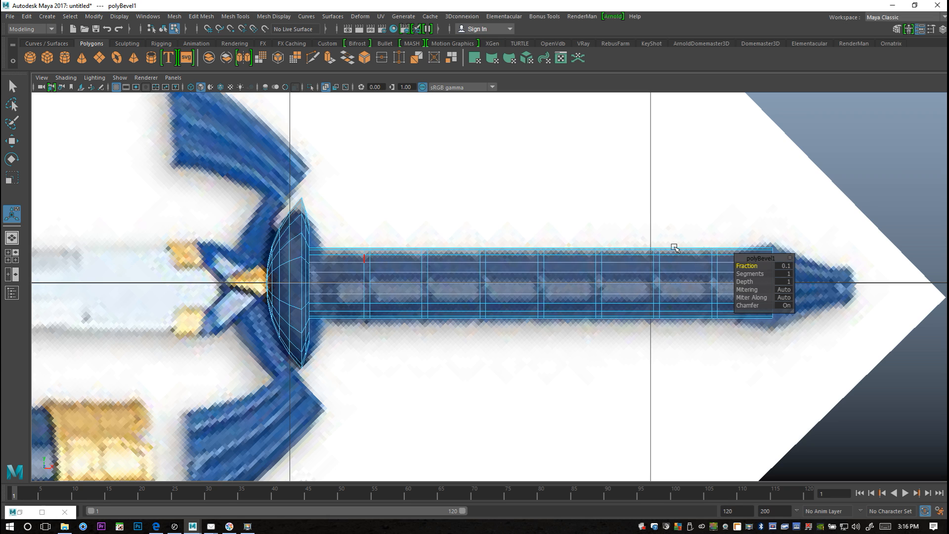
Try selecting the narrow beveled face ring nearest the guard in the perspective view
click(15, 257)
key(space)
alt+middle_drag(727, 280, 338, 282)
right_drag(337, 283, 340, 270)
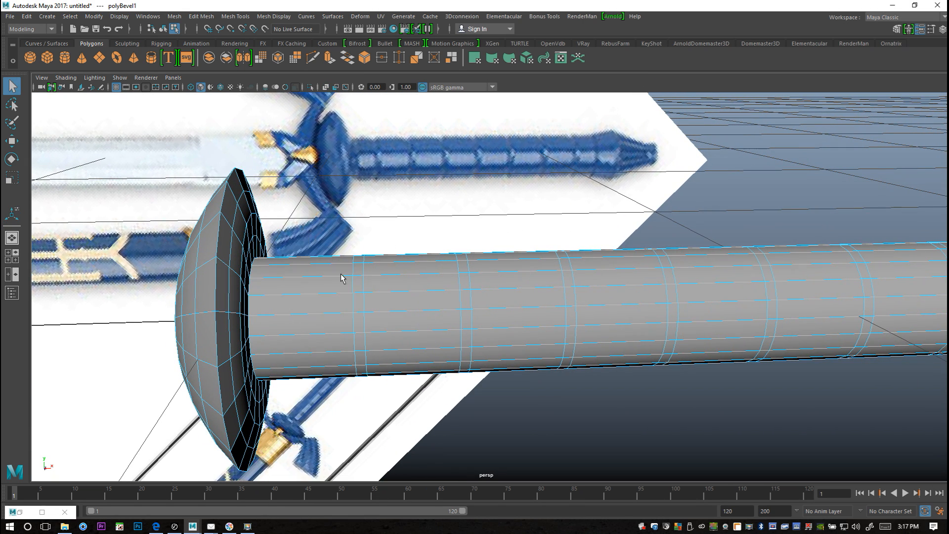
click(357, 270)
double_click(357, 269)
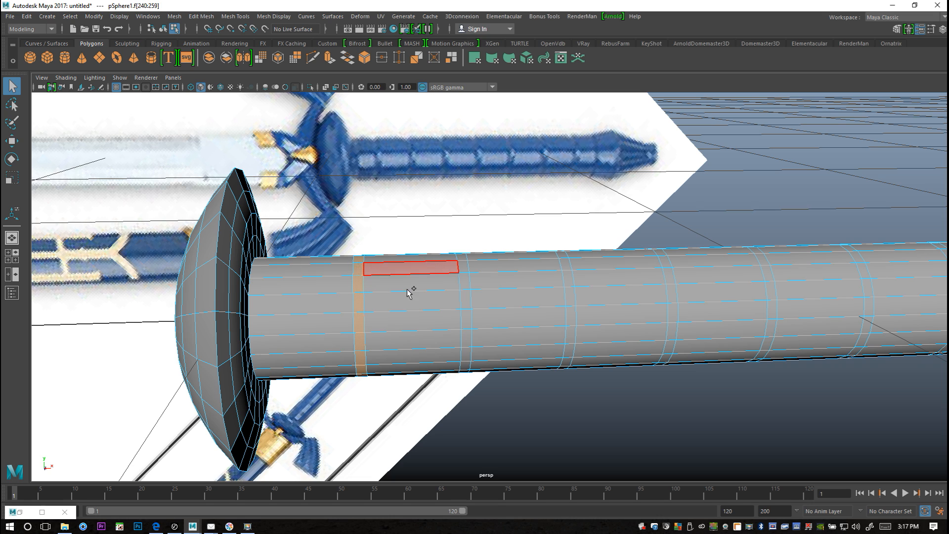
click(17, 252)
key(space)
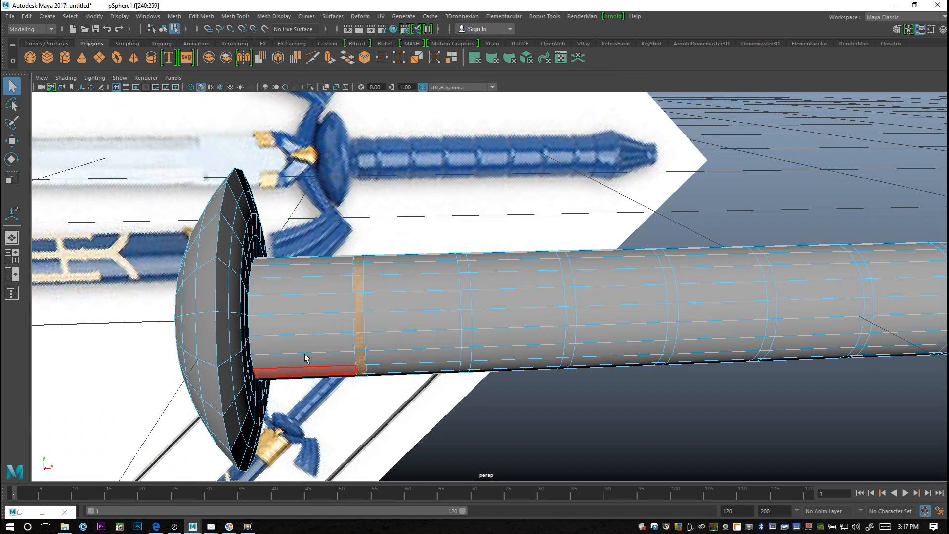
Select all faces of the grip in the front view, leaving out the guard
click(15, 257)
key(space)
right_drag(402, 238, 407, 275)
mouse_move(726, 384)
mouse_down()
mouse_move(754, 387)
mouse_move(741, 387)
mouse_up()
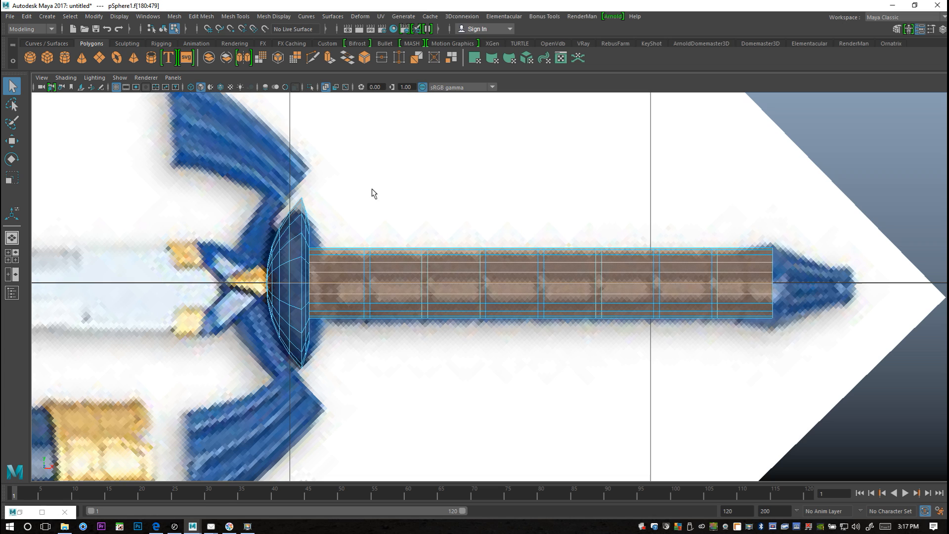
Deselect the seven narrow beveled bands so only the eight wide grip segments are selected
drag(371, 235, 374, 319)
drag(365, 359, 370, 370)
shift+click(424, 369)
ctrl+drag(477, 317, 484, 360)
mouse_move(546, 232)
ctrl+mouse_down()
mouse_move(532, 351)
mouse_move(541, 359)
ctrl+mouse_up()
shift+drag(568, 239, 570, 371)
ctrl+drag(600, 325, 600, 355)
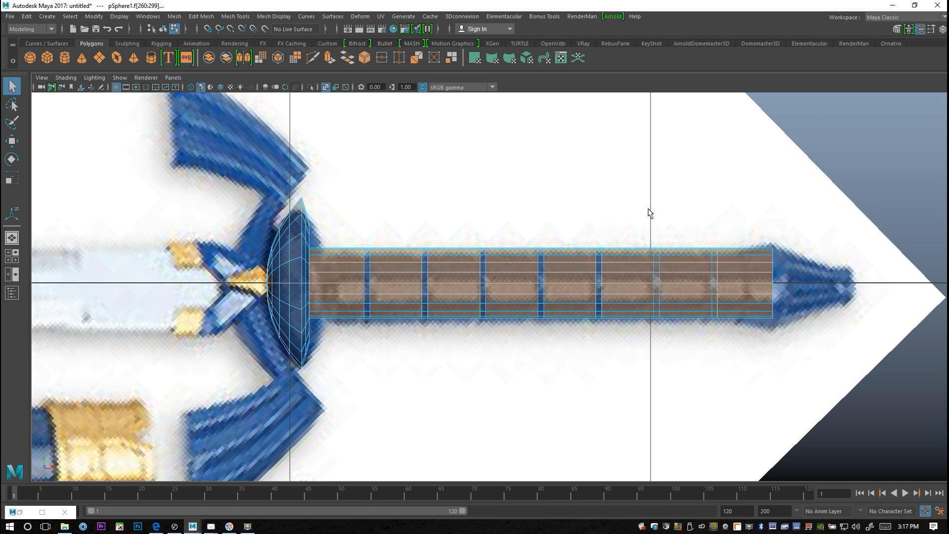
ctrl+drag(657, 248, 658, 370)
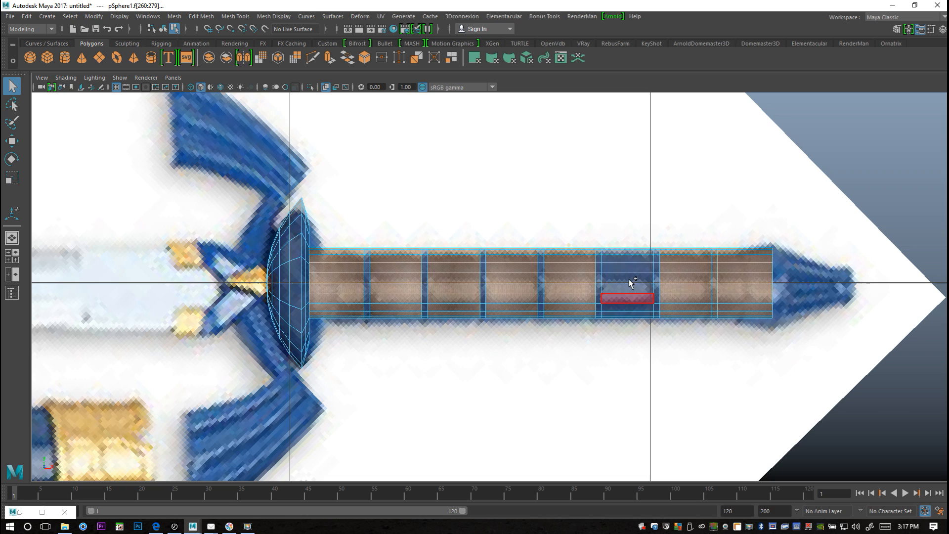
ctrl+drag(716, 240, 717, 359)
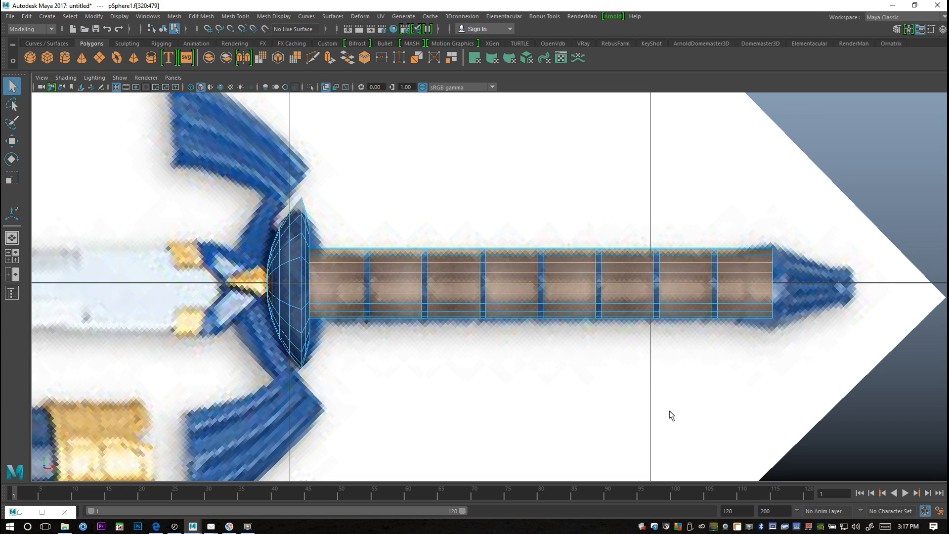
Extrude the selected wide grip segments with an Offset of 0.01
click(12, 256)
key(space)
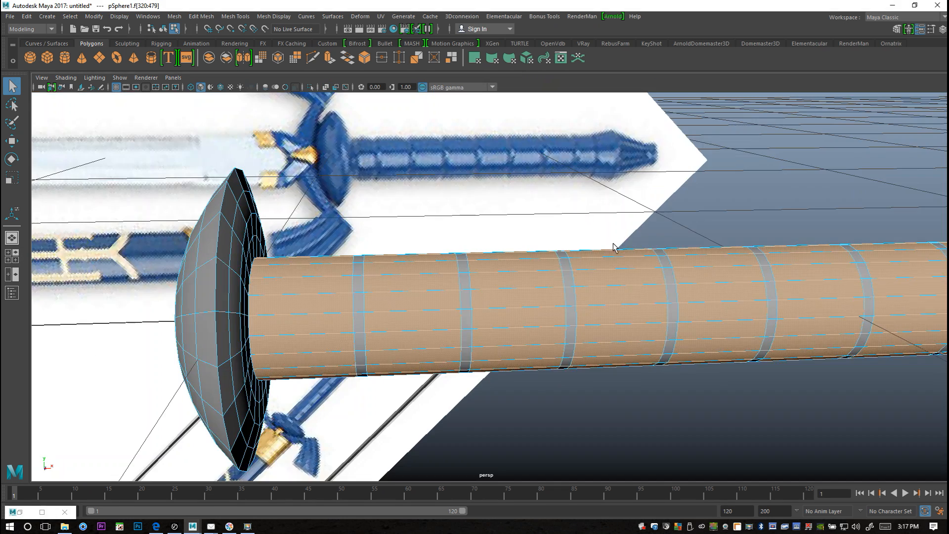
alt+drag(658, 352, 676, 374)
alt+middle_drag(676, 374, 562, 380)
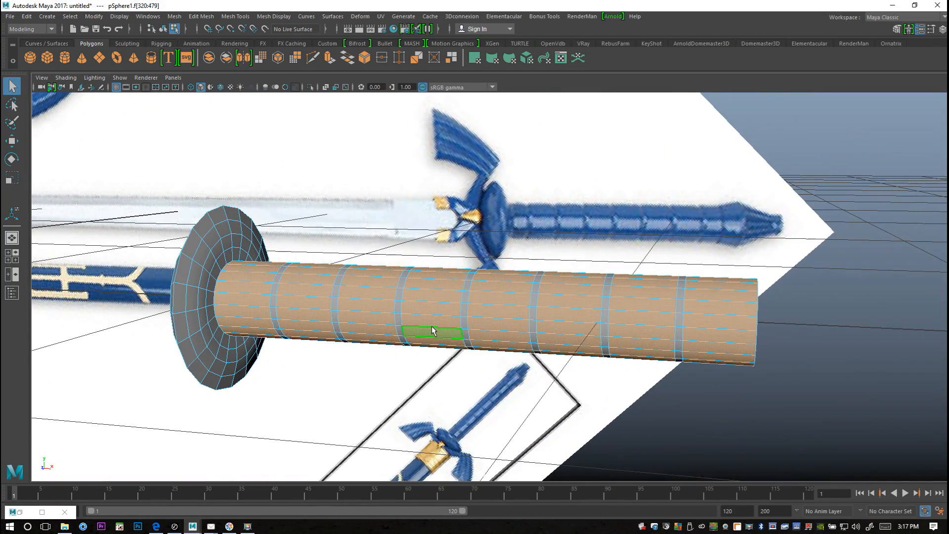
key(ctrl+e)
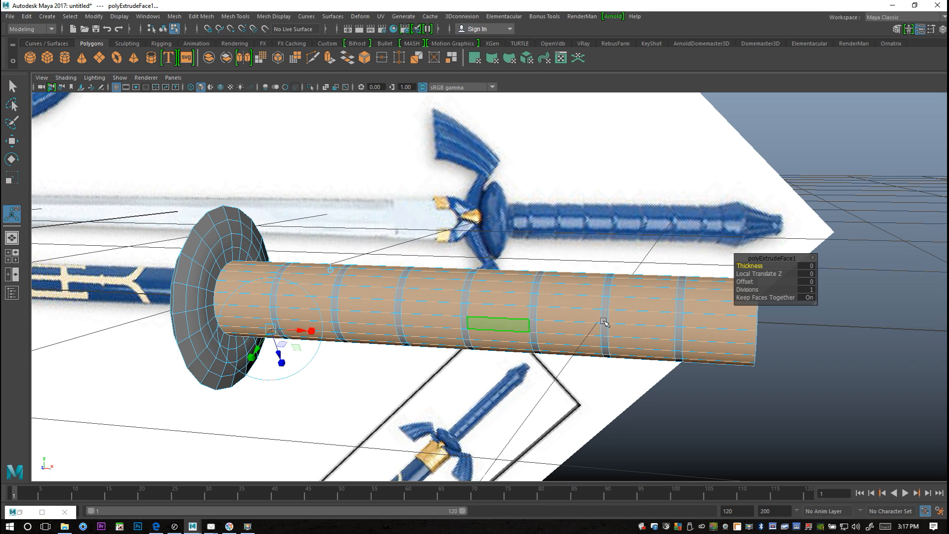
drag(744, 281, 746, 281)
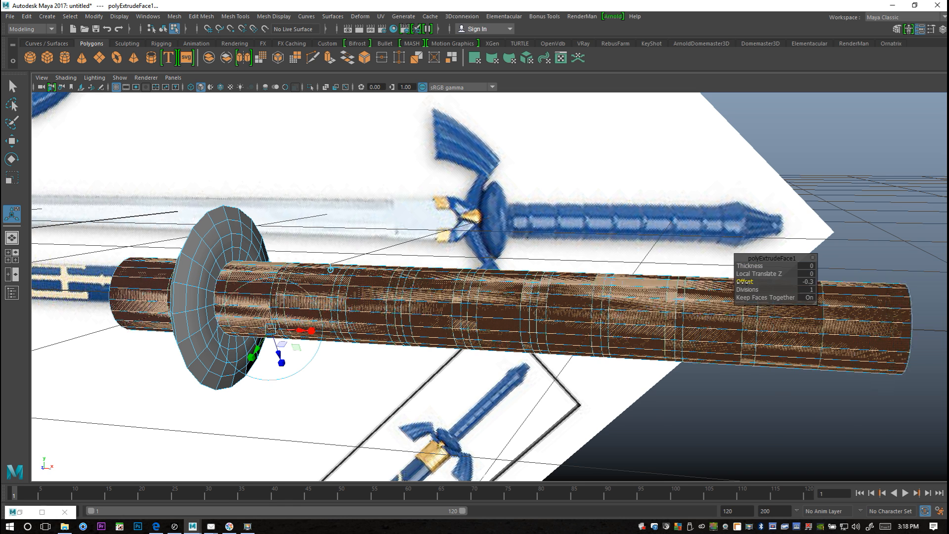
click(806, 281)
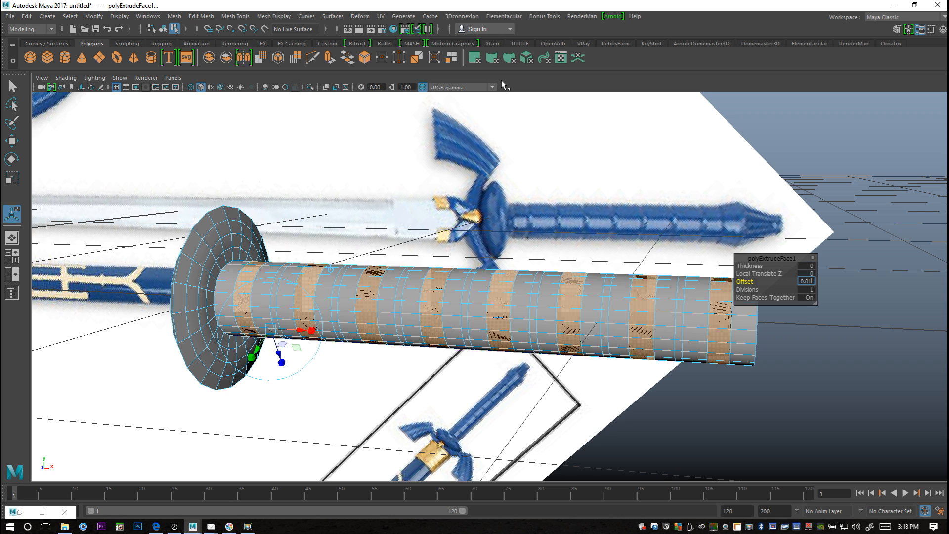
key(Return)
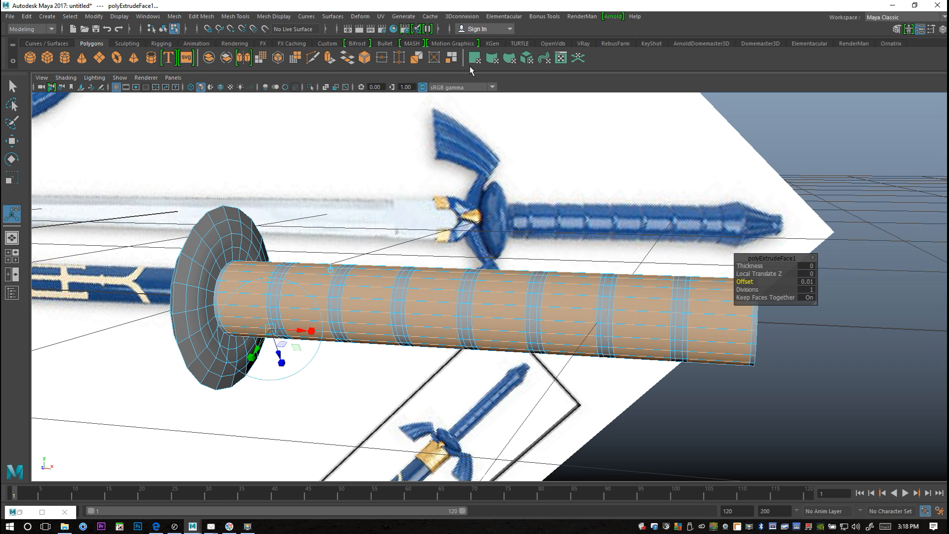
Set the grip extrusion's Thickness to 0.01 and clear the selection
scroll(501, 285, up, 5)
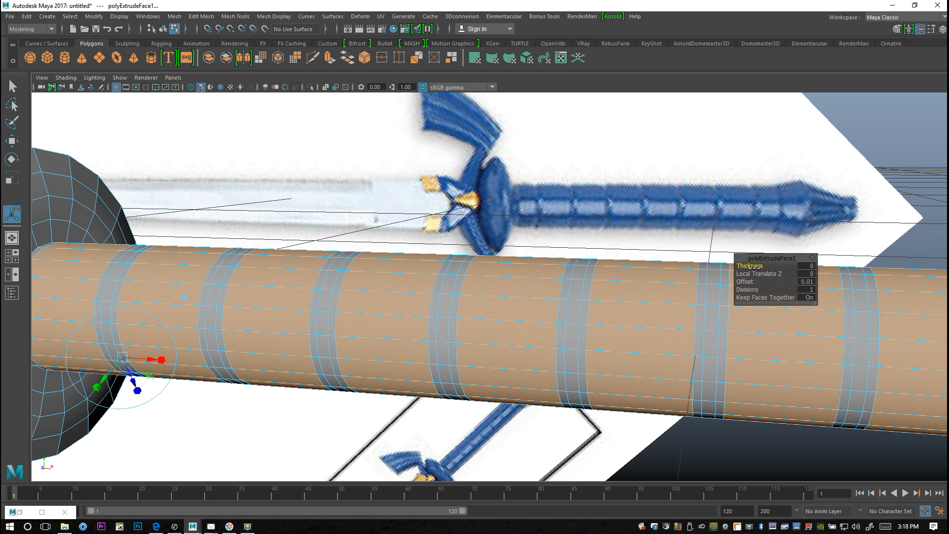
drag(754, 267, 755, 267)
click(807, 266)
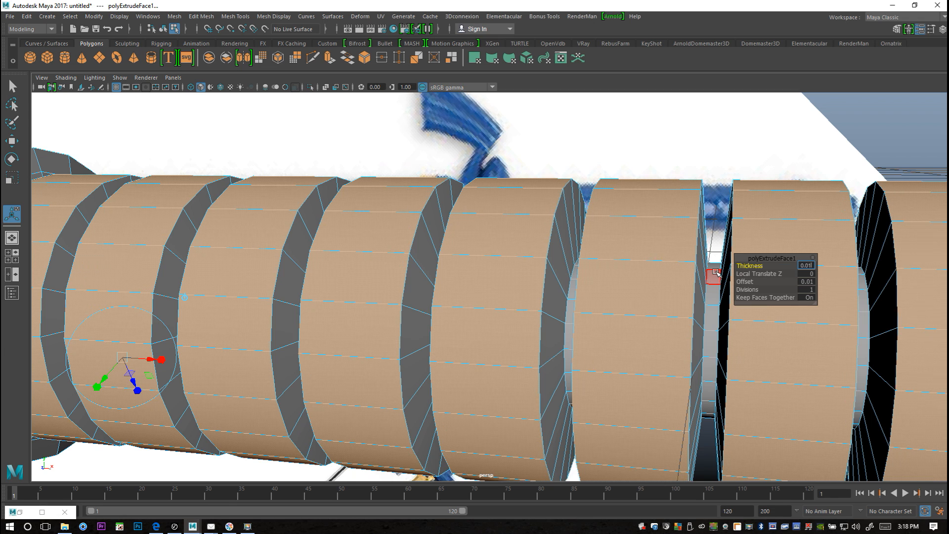
text(0.01)
key(Return)
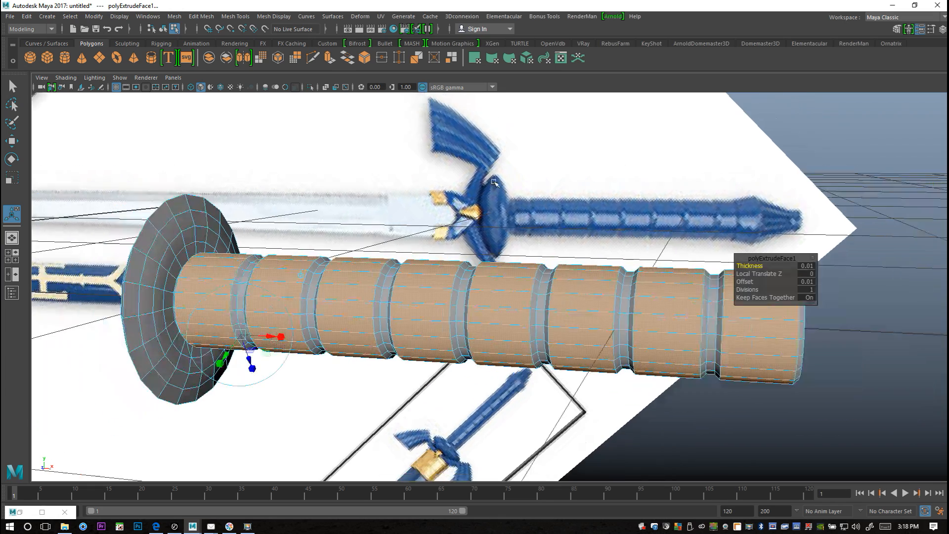
scroll(497, 190, down, 3)
alt+drag(588, 330, 580, 337)
click(788, 366)
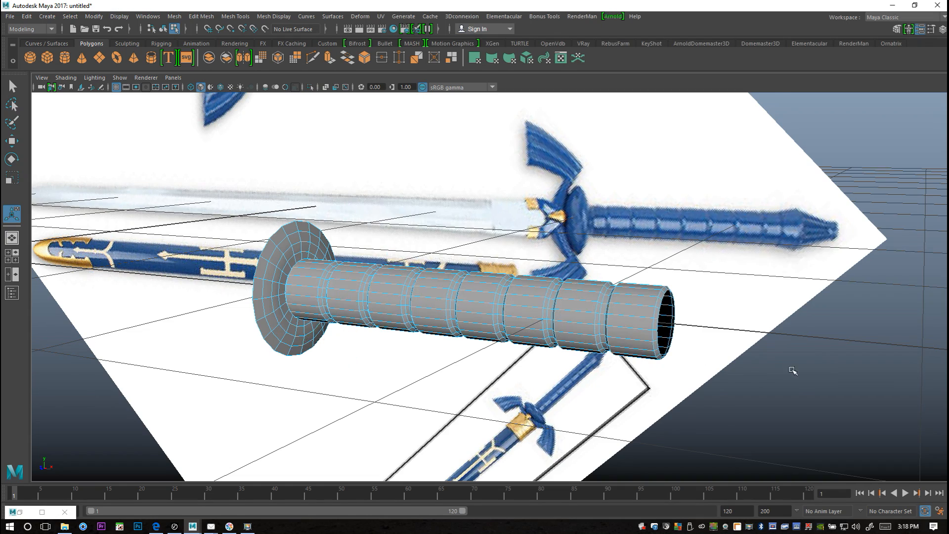
Select the vertices at the grip's open end in the front view and scale them outward to match the reference pommel's flare
scroll(807, 386, up, 5)
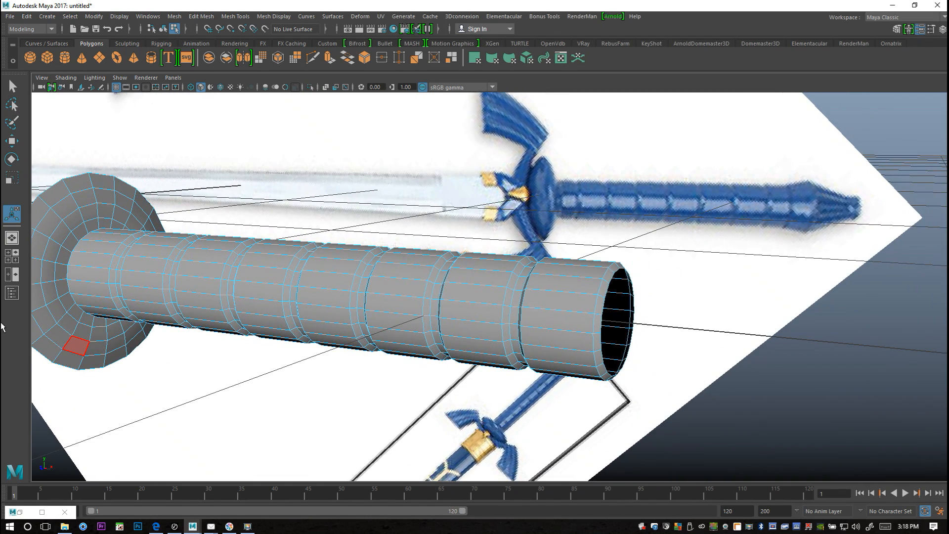
click(12, 256)
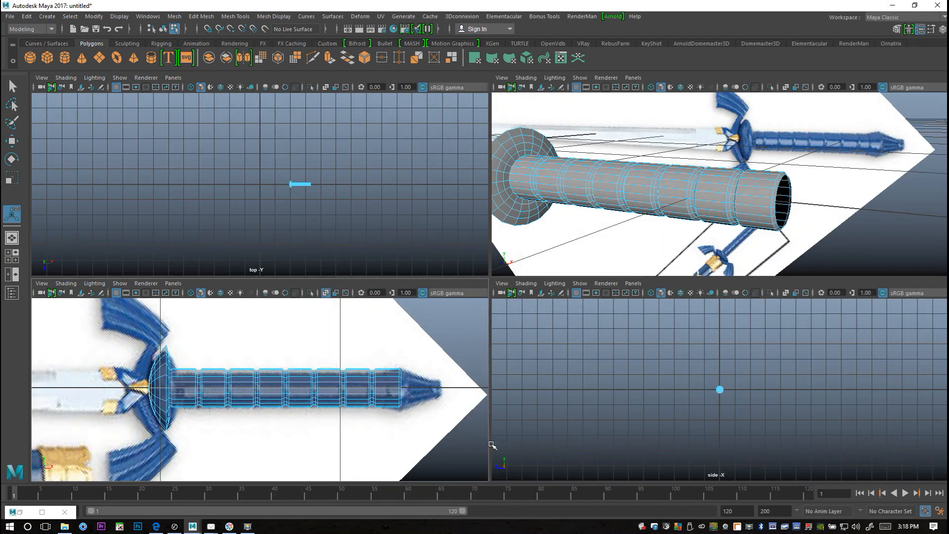
key(space)
alt+middle_drag(720, 364, 529, 375)
right_drag(596, 275, 595, 273)
key(q)
right_drag(574, 239, 527, 241)
drag(570, 256, 624, 407)
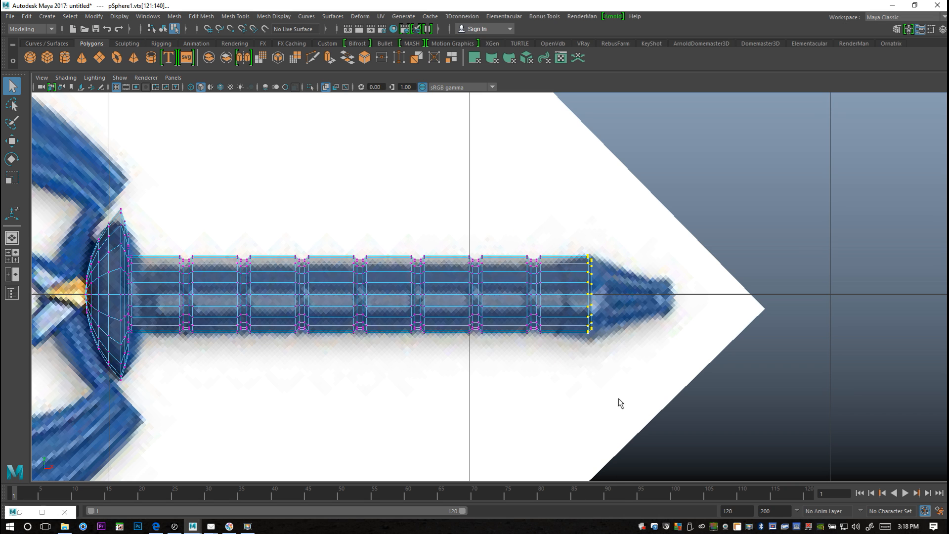
key(r)
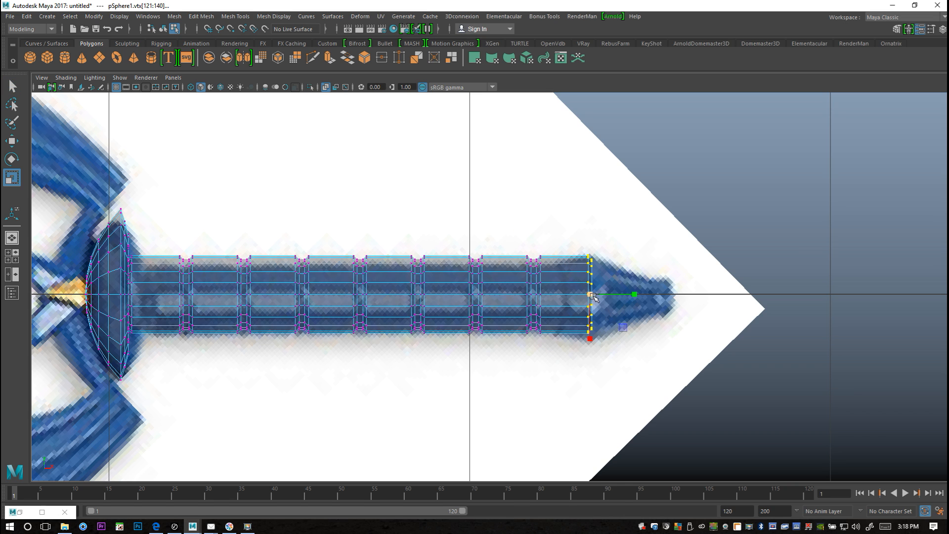
drag(588, 295, 602, 295)
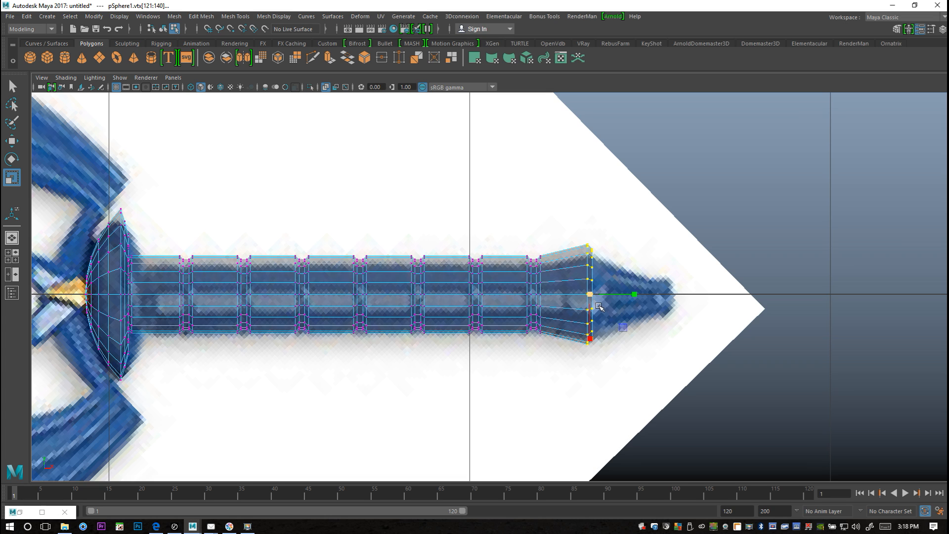
Select the border edge loop around the flared open end of the grip in the perspective view
key(space)
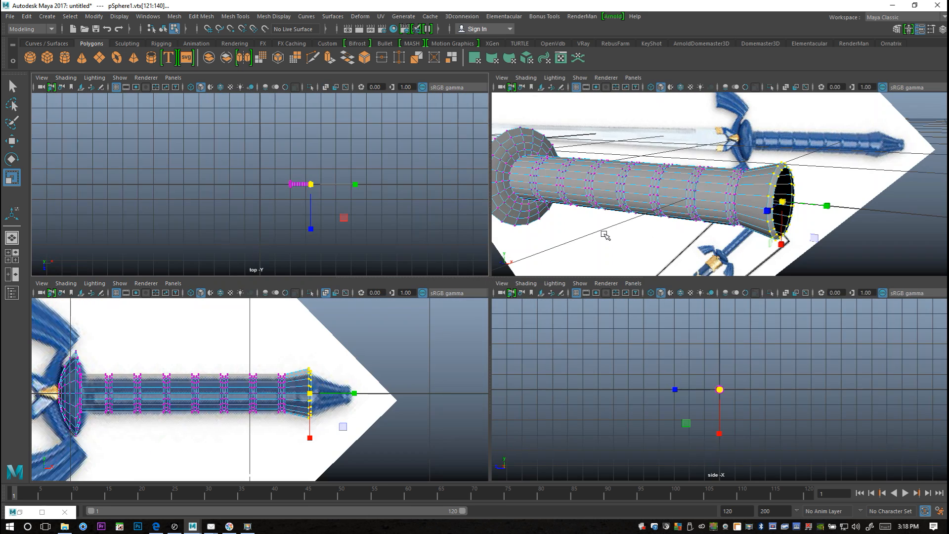
key(space)
right_drag(615, 285, 616, 213)
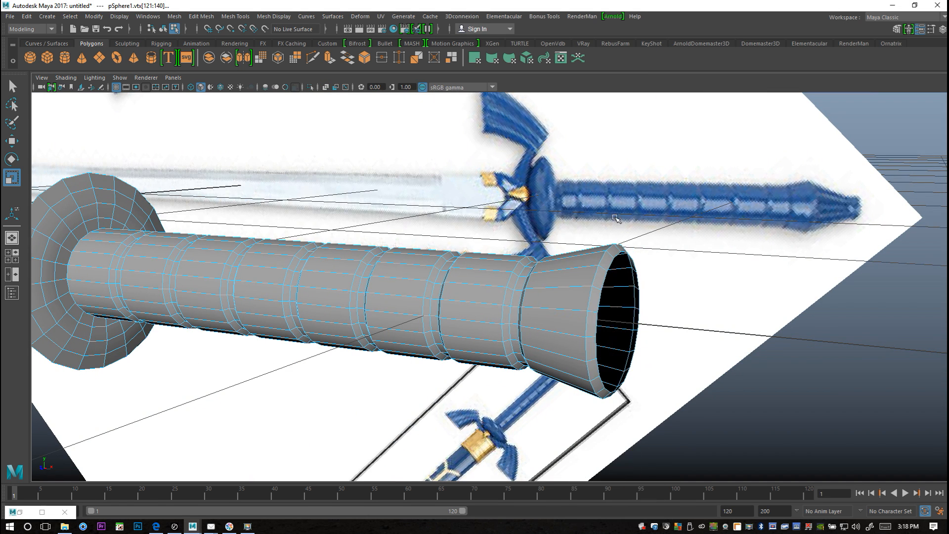
click(604, 280)
scroll(696, 352, up, 2)
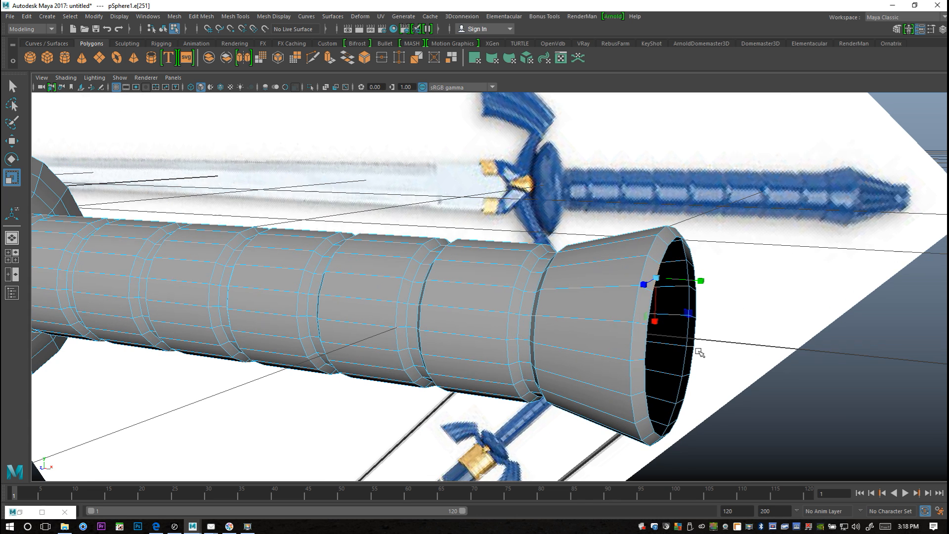
scroll(599, 339, up, 2)
double_click(526, 244)
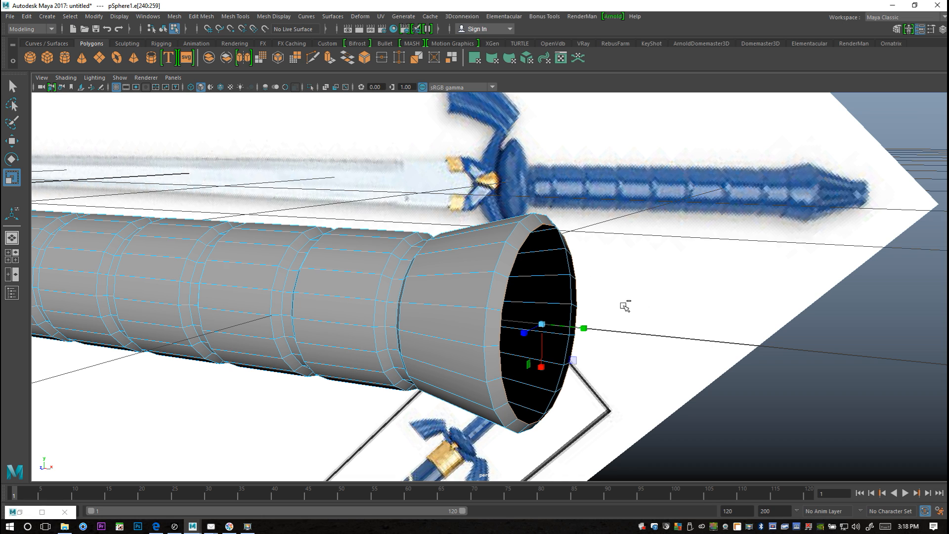
Extrude the open end's edge loop and move it slightly outward along the grip axis to form a short lip
key(ctrl+e)
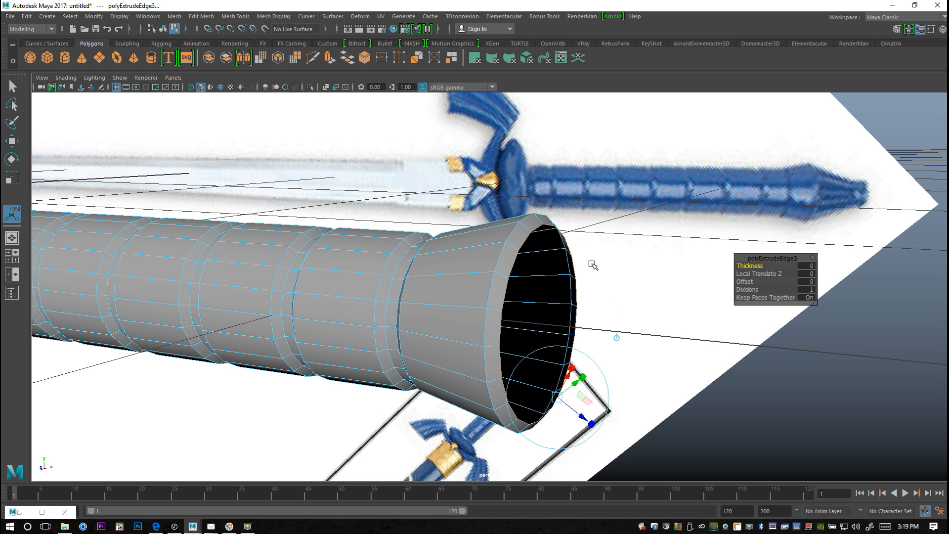
key(w)
drag(576, 330, 641, 346)
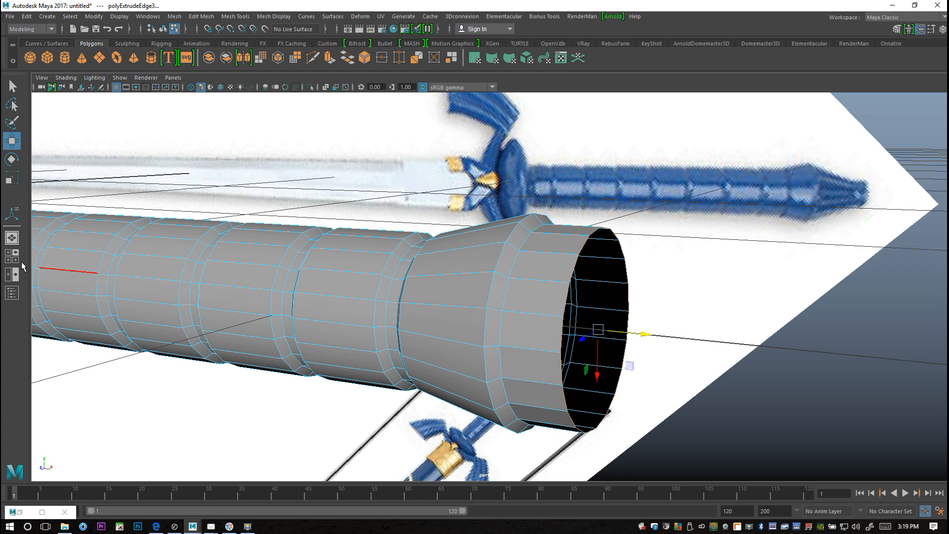
drag(643, 333, 590, 325)
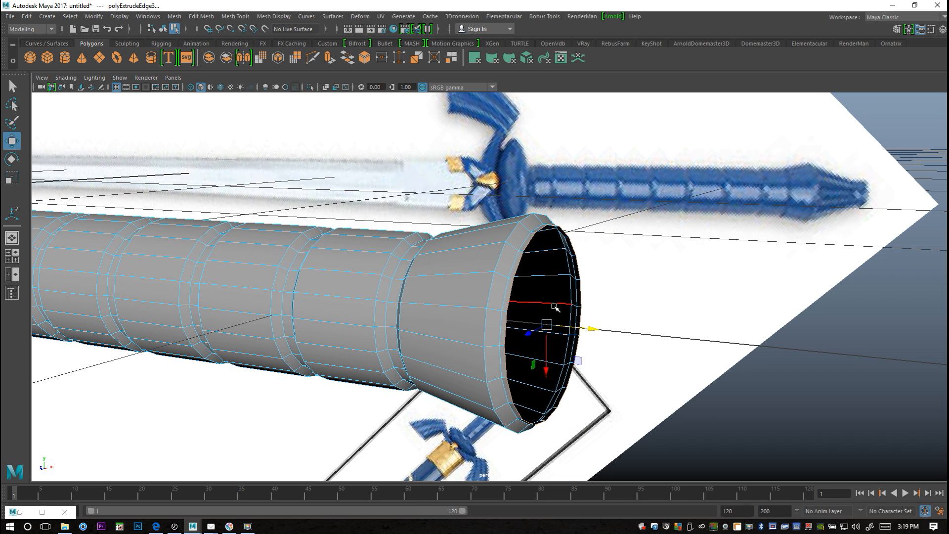
Extrude the grip's open end edge loop well outward along the grip axis and scale it down into a tapered pommel cone
key(ctrl+e)
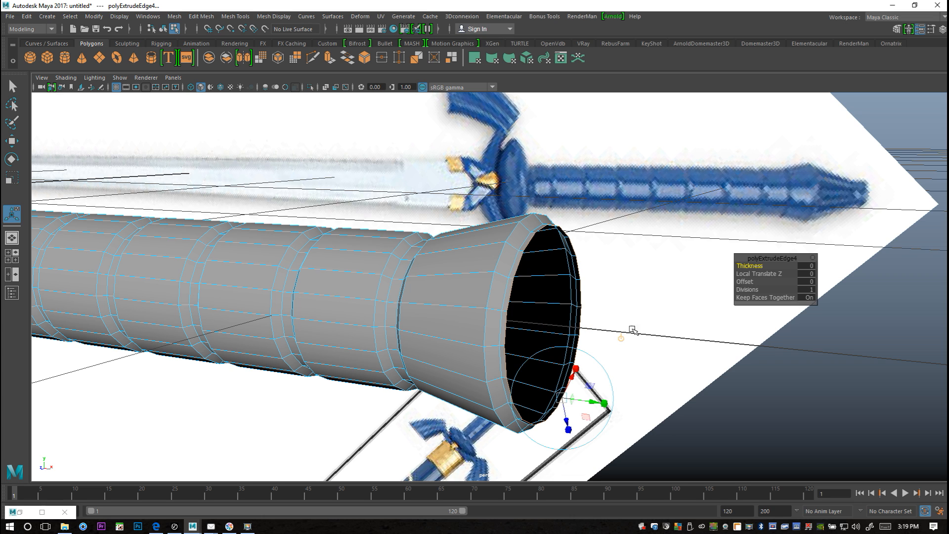
key(r)
drag(547, 324, 561, 329)
key(ctrl+e)
key(w)
drag(594, 331, 748, 387)
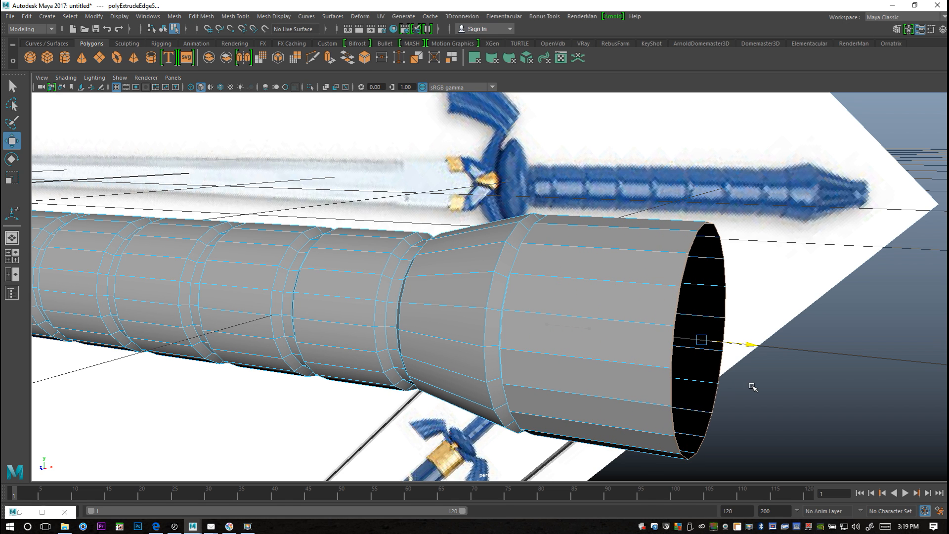
key(r)
drag(699, 341, 594, 369)
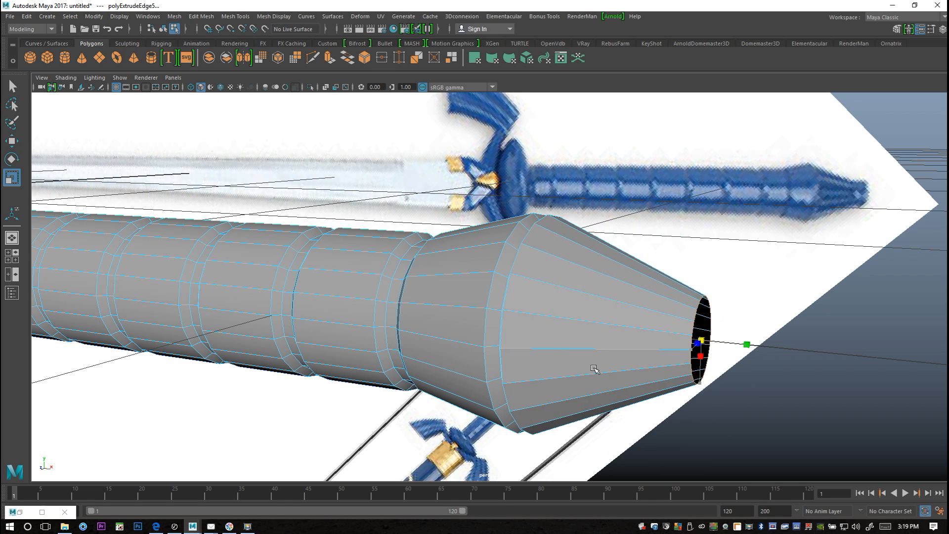
In the front view, scale the pommel's narrow end down further and shift it slightly along the axis to fit the reference
click(8, 260)
key(space)
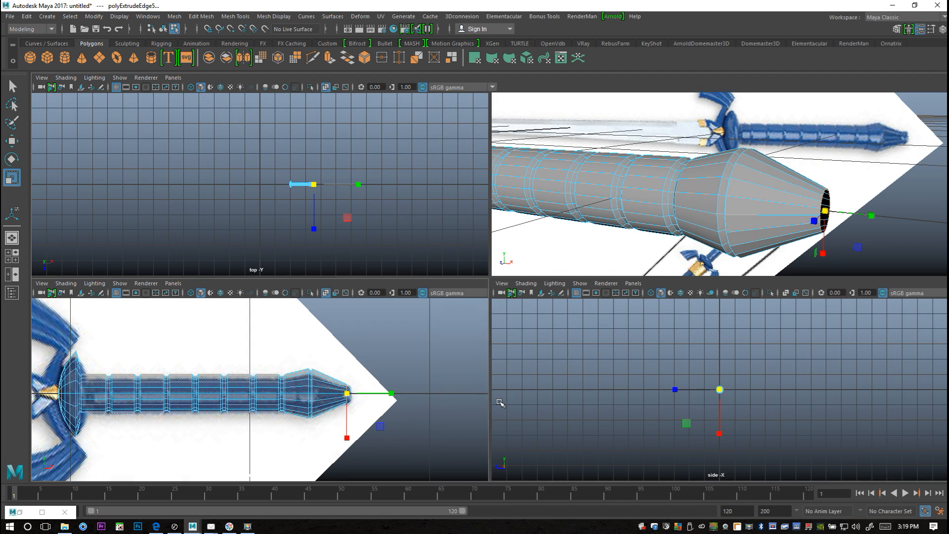
key(space)
alt+middle_drag(634, 397, 562, 375)
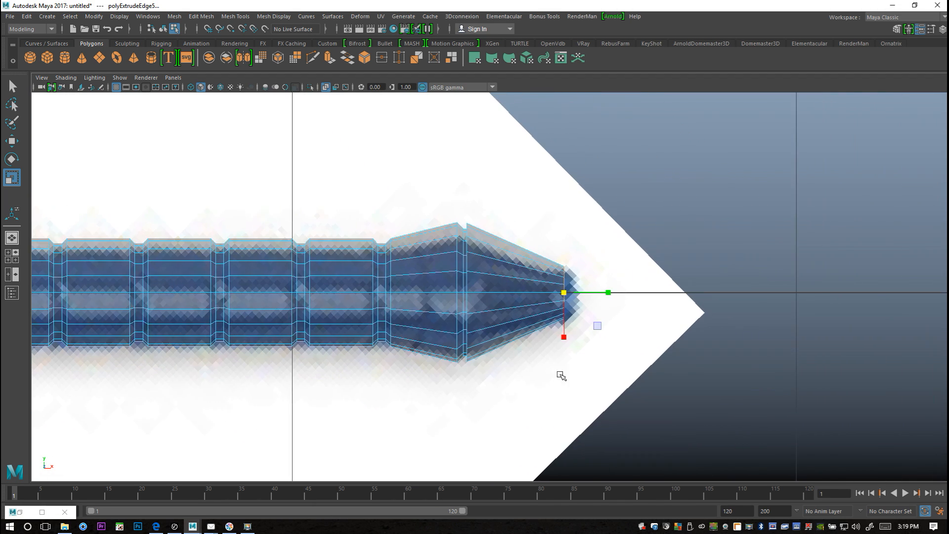
scroll(578, 375, up, 5)
scroll(594, 374, up, 2)
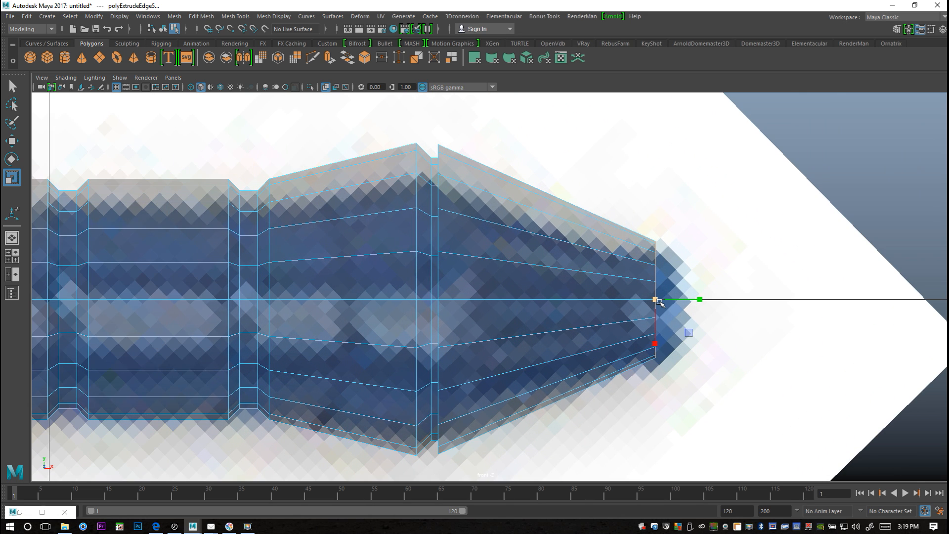
drag(654, 300, 625, 303)
key(w)
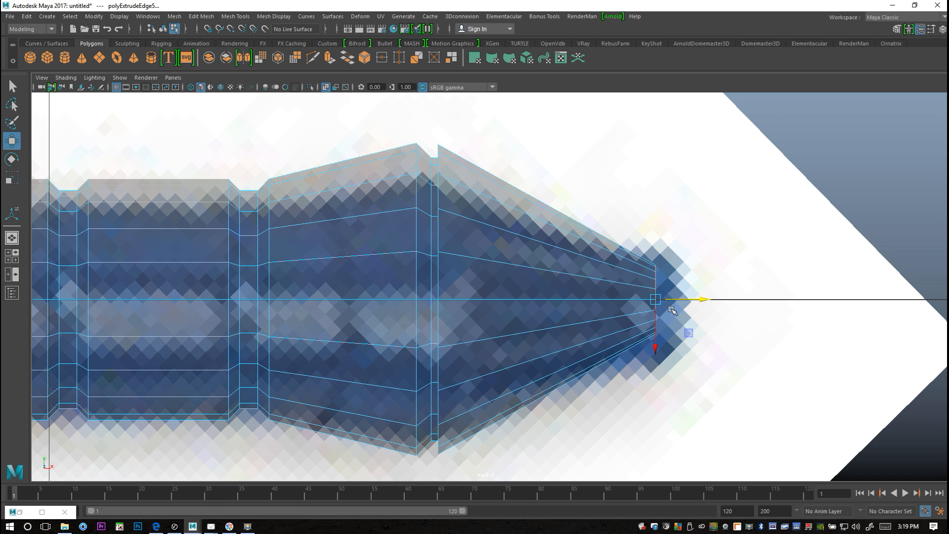
drag(700, 304, 670, 311)
In the perspective view, extrude the pommel's narrow end into a slightly wider rim and extrude that outward into a short cap
click(12, 256)
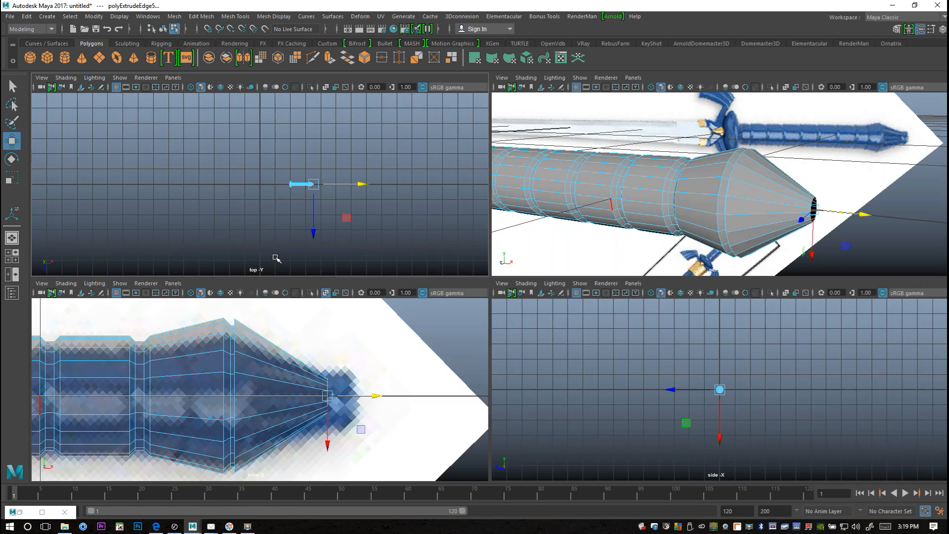
key(space)
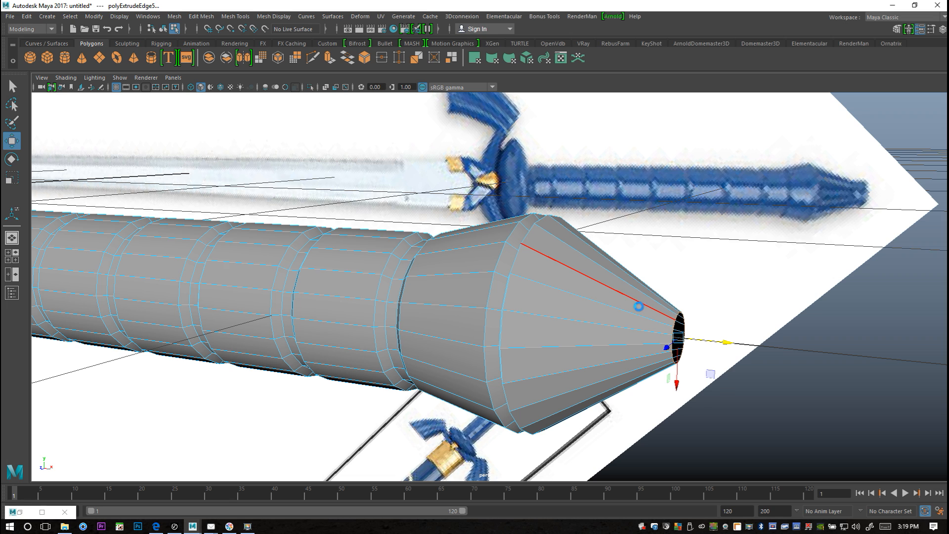
key(ctrl+e)
key(r)
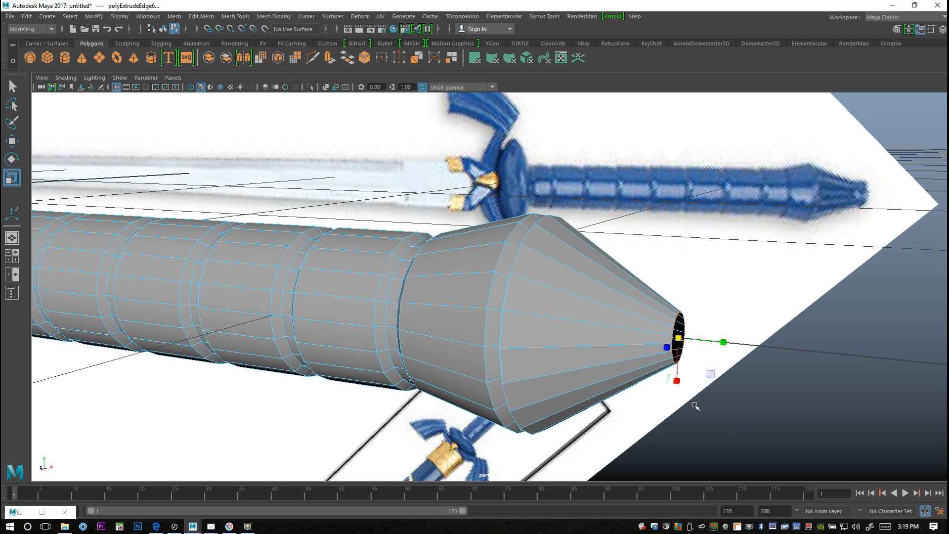
drag(681, 339, 694, 347)
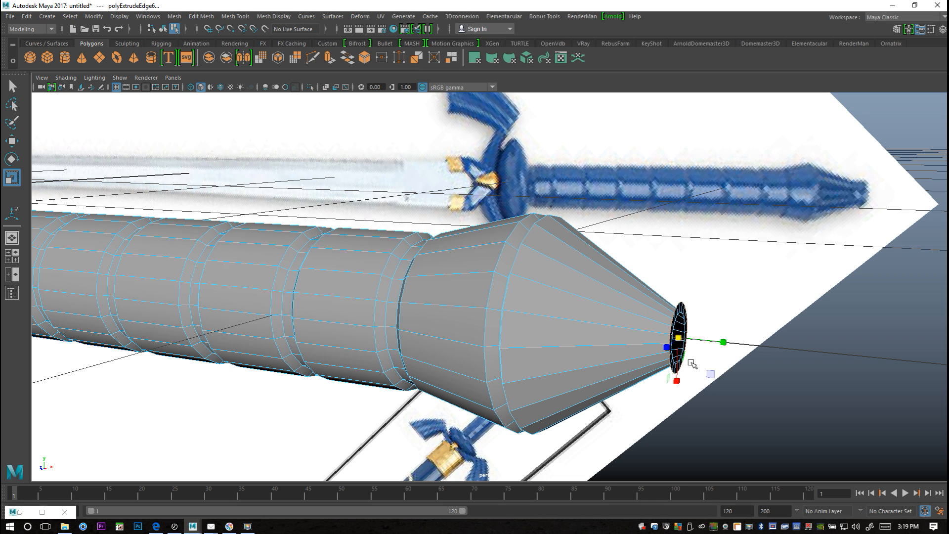
key(ctrl+e)
key(w)
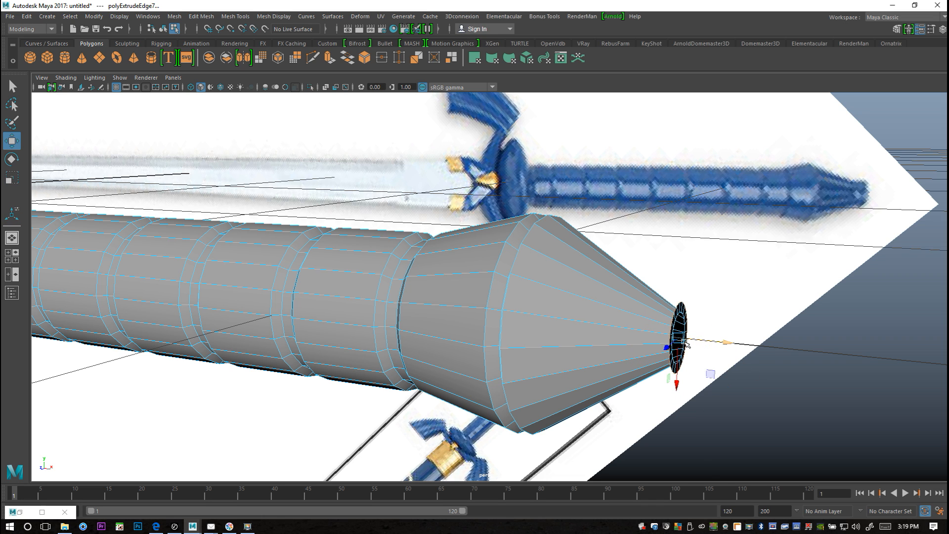
drag(730, 343, 746, 354)
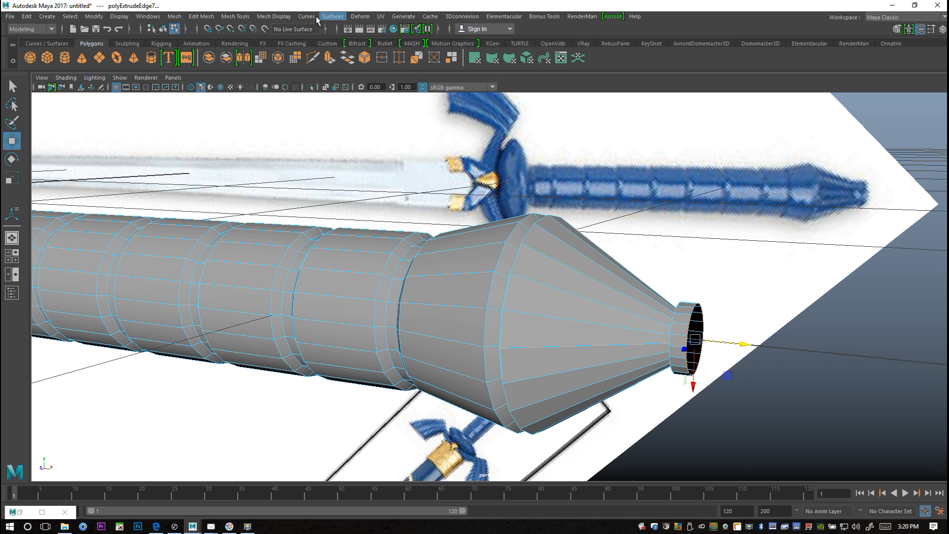
Close the open end of the pommel cap with Fill Hole and clear the selection
click(174, 17)
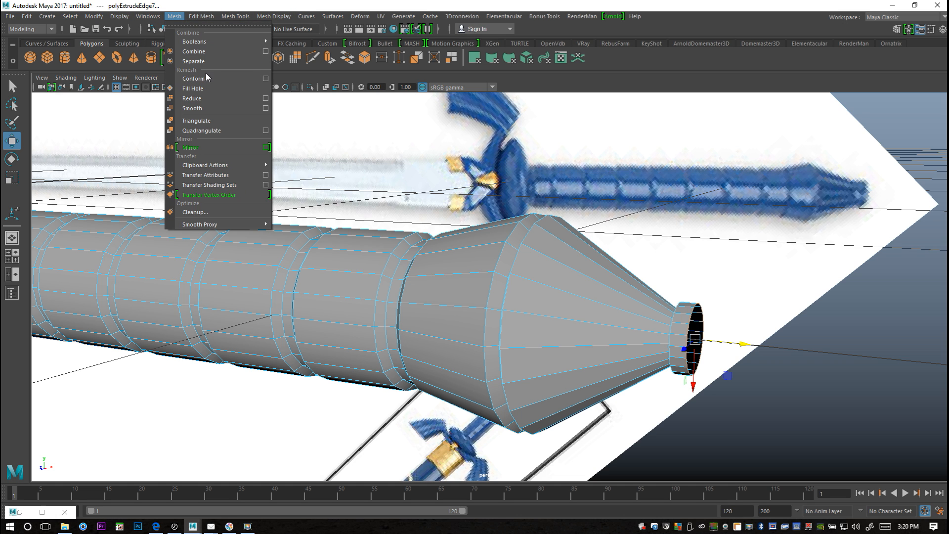
click(206, 88)
key(r)
click(795, 360)
Examine the guard, grip and pommel mesh from several angles beside the reference sword
alt+right_drag(795, 360, 694, 337)
alt+right_drag(498, 339, 440, 358)
alt+drag(382, 361, 354, 283)
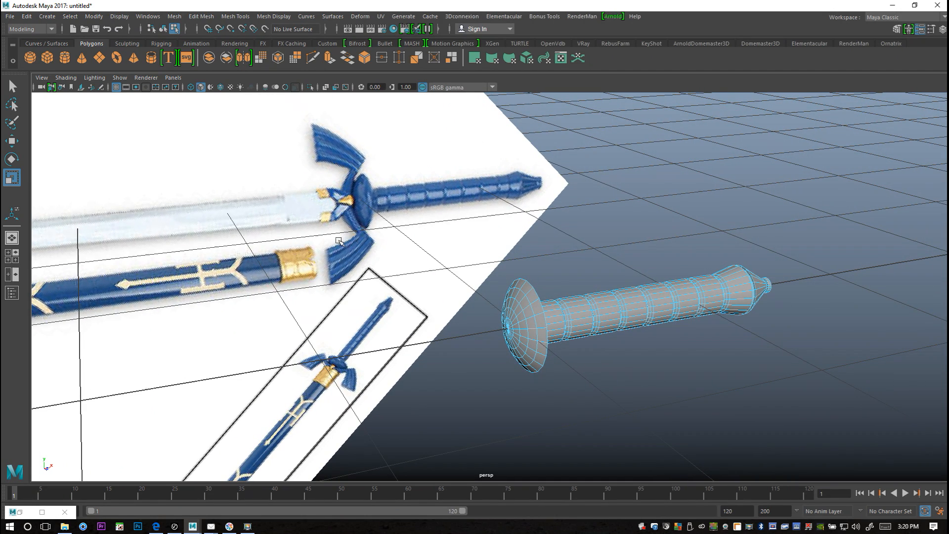
alt+middle_drag(371, 264, 380, 346)
scroll(349, 345, up, 6)
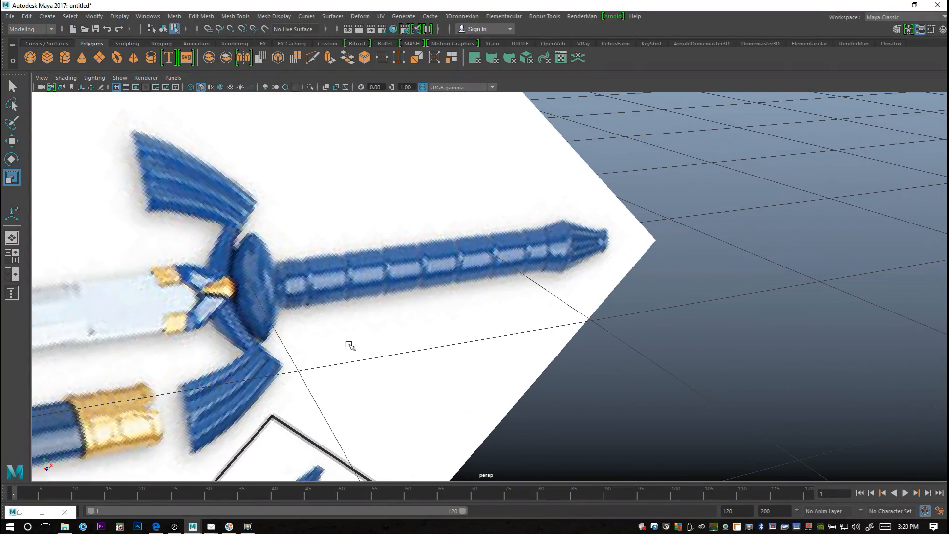
scroll(354, 343, down, 8)
scroll(361, 347, up, 3)
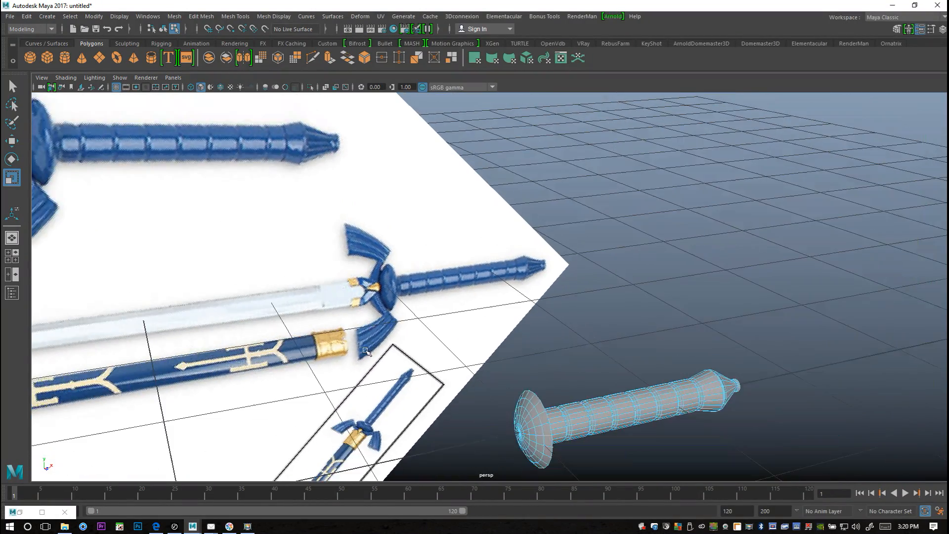
alt+drag(390, 364, 380, 322)
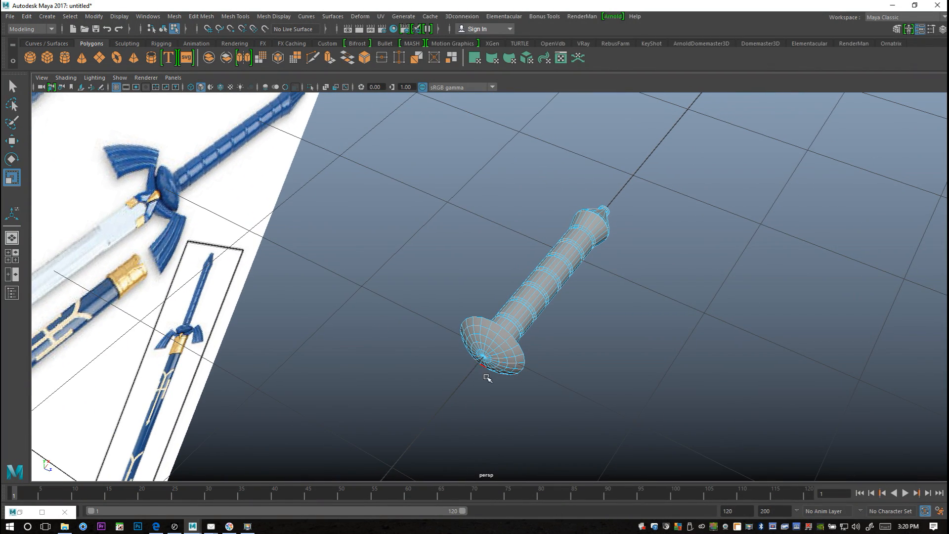
scroll(485, 378, up, 4)
alt+drag(447, 394, 492, 350)
alt+middle_drag(470, 360, 424, 288)
alt+drag(424, 288, 324, 311)
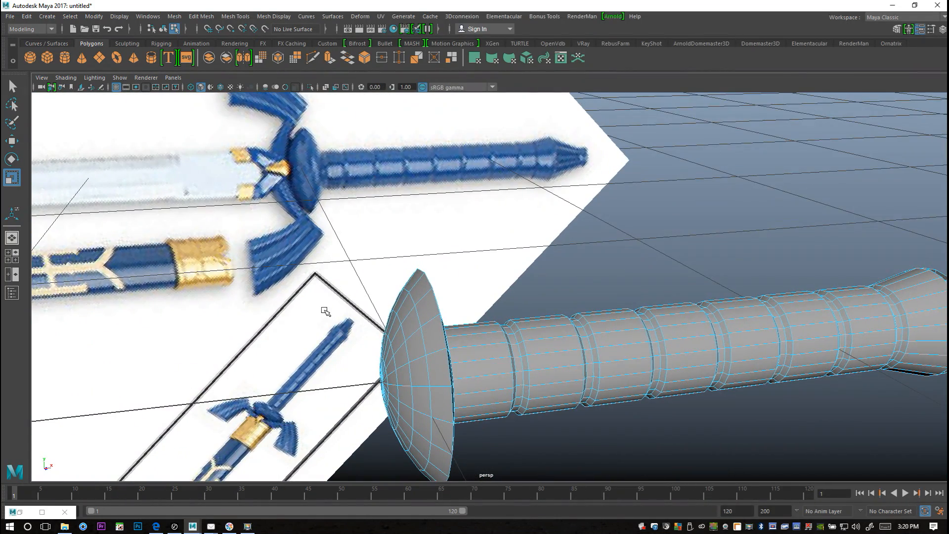
scroll(295, 298, down, 3)
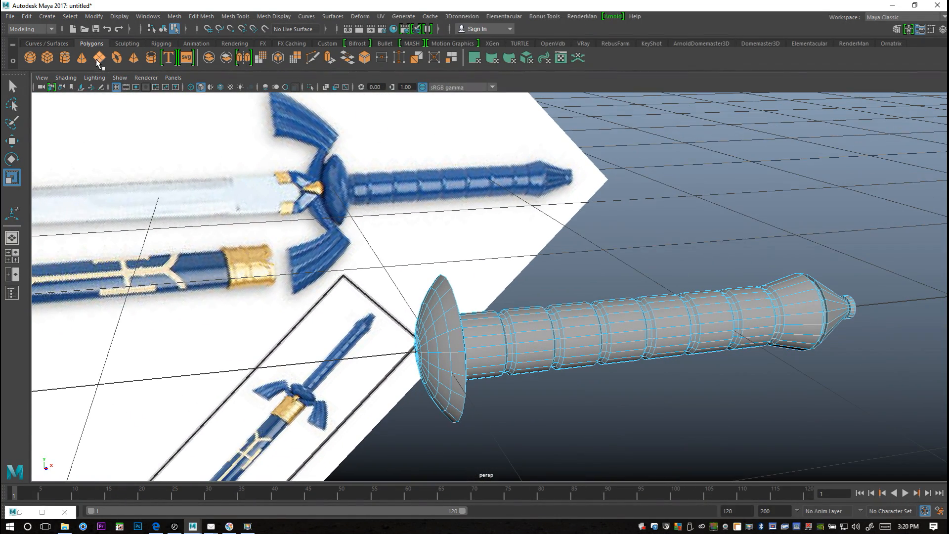
Create a polygon cube, scale it down uniformly and stretch it along its Z axis into a long bar
click(47, 57)
scroll(444, 379, down, 2)
alt+drag(422, 382, 470, 393)
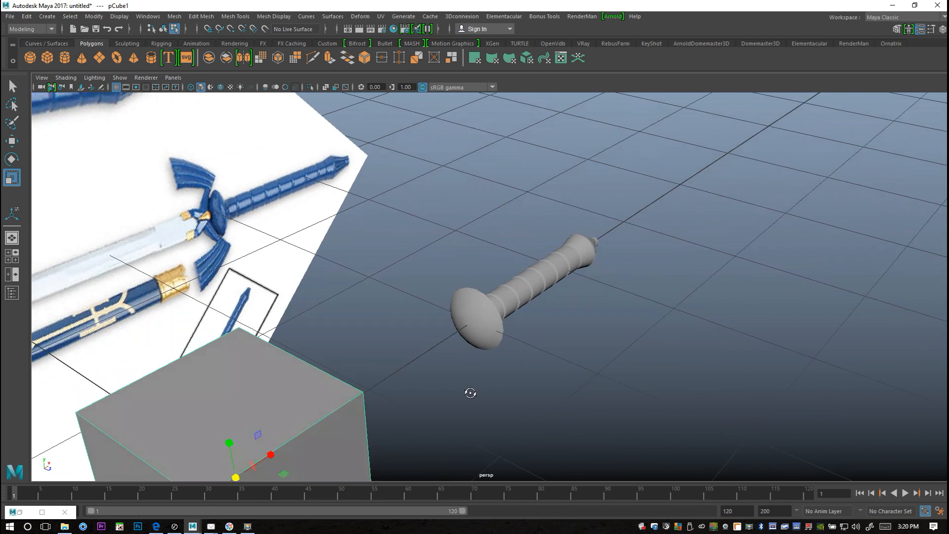
scroll(326, 411, down, 2)
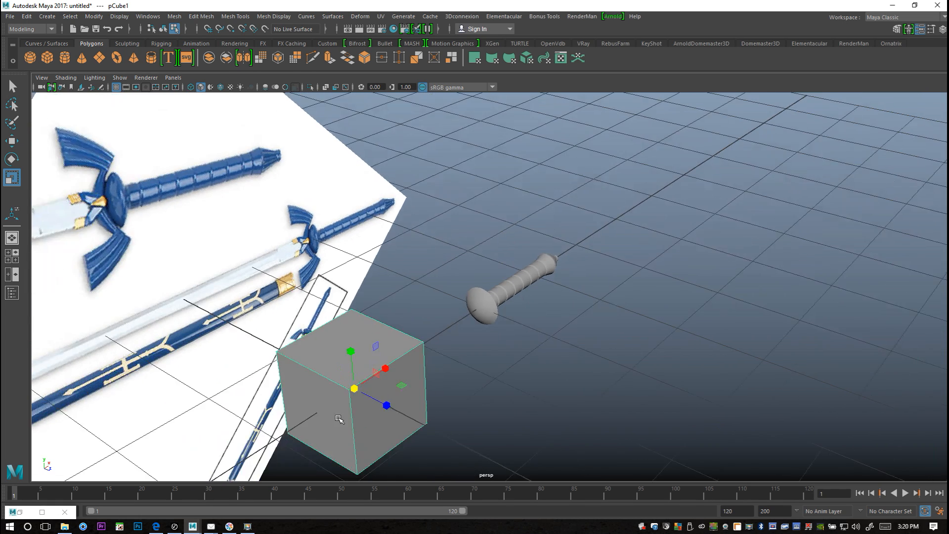
drag(353, 388, 279, 393)
drag(386, 406, 447, 445)
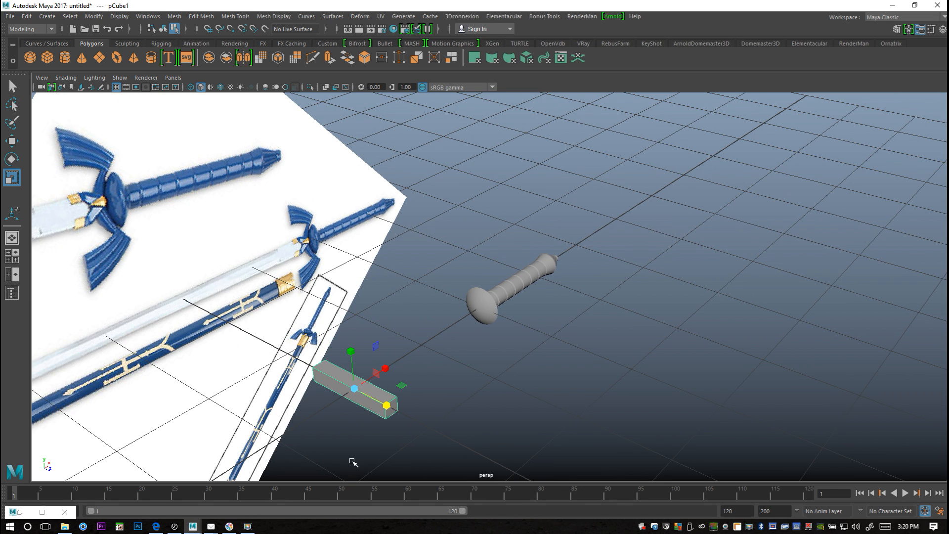
Move the bar along X to just in front of the guard disc and rotate it upright
key(w)
drag(388, 367, 501, 342)
key(e)
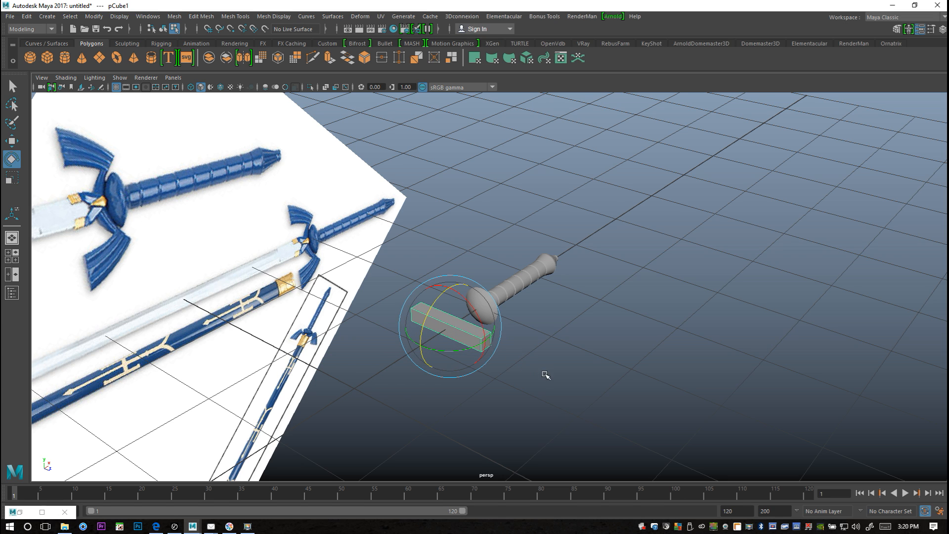
drag(453, 311, 490, 351)
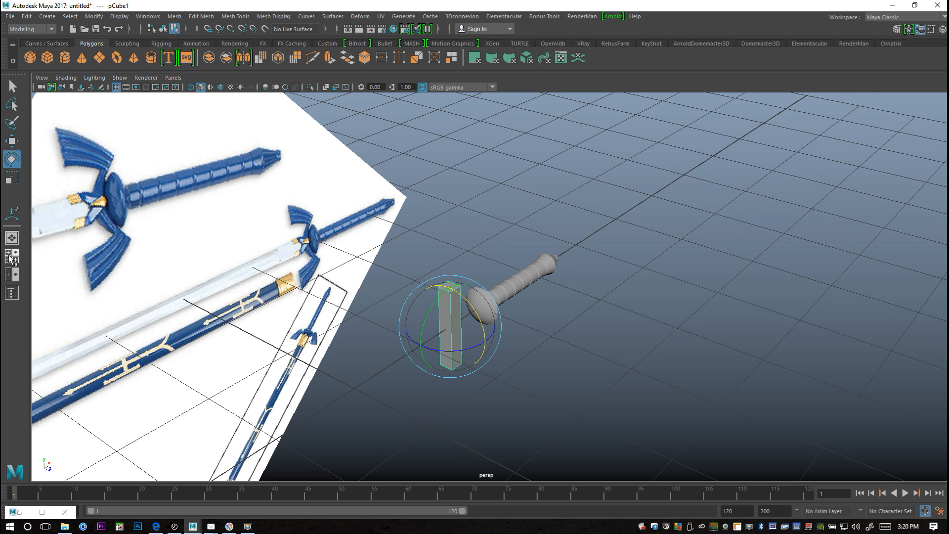
In the front view, move the upright bar over the reference crossguard beside the guard disc and scale it down to fit between the wings
click(12, 256)
key(space)
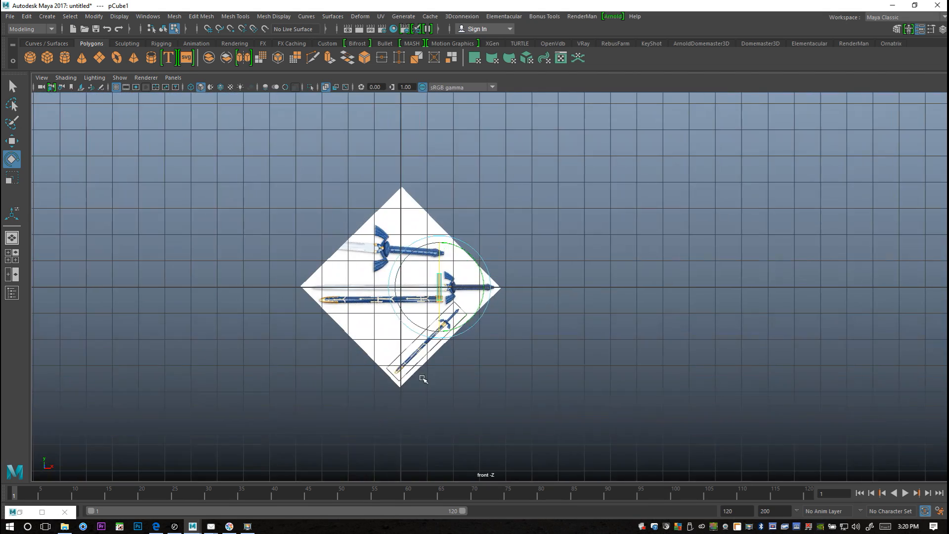
scroll(426, 376, up, 8)
alt+middle_drag(360, 344, 472, 305)
scroll(471, 366, up, 6)
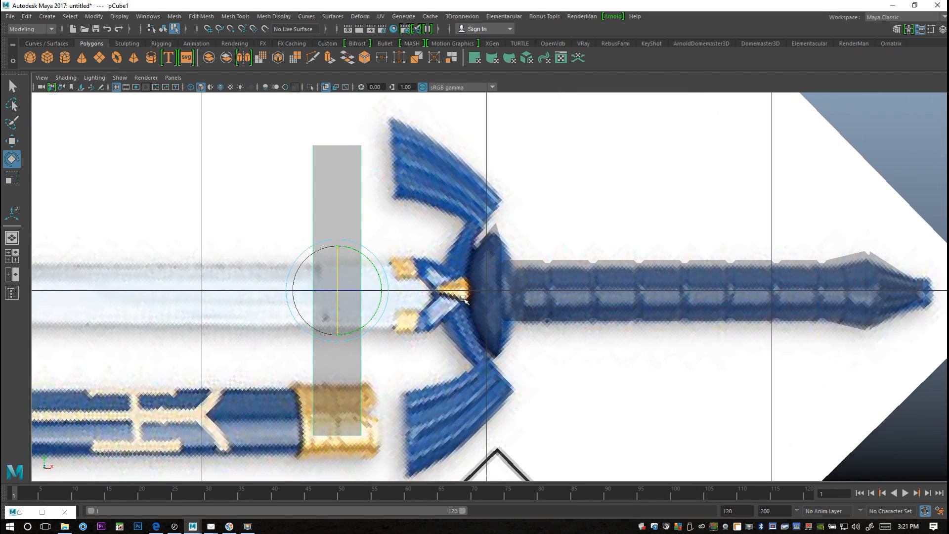
key(w)
drag(388, 294, 507, 324)
key(r)
drag(456, 293, 398, 290)
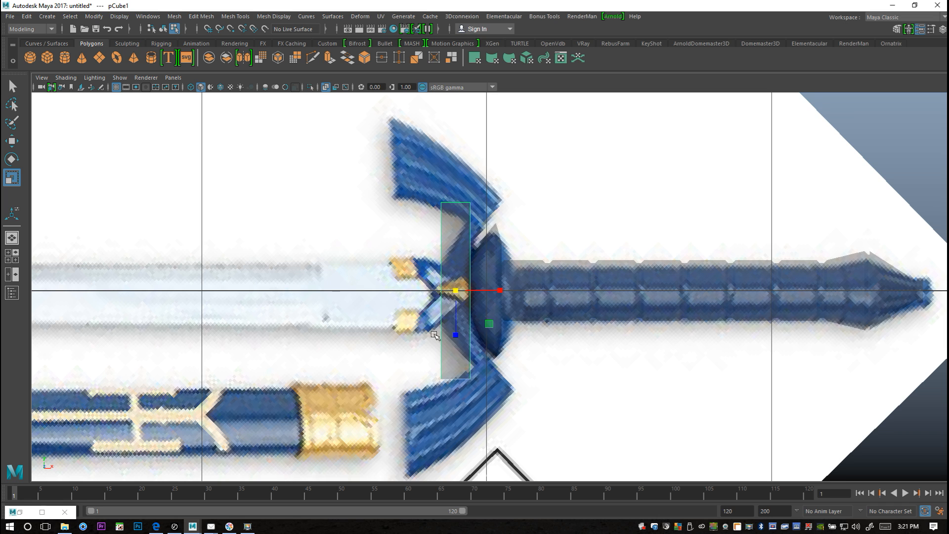
Set Insert Edge Loop to 7 multiple edge loops and divide the upright bar evenly along its height
alt+middle_drag(434, 334, 424, 344)
click(200, 17)
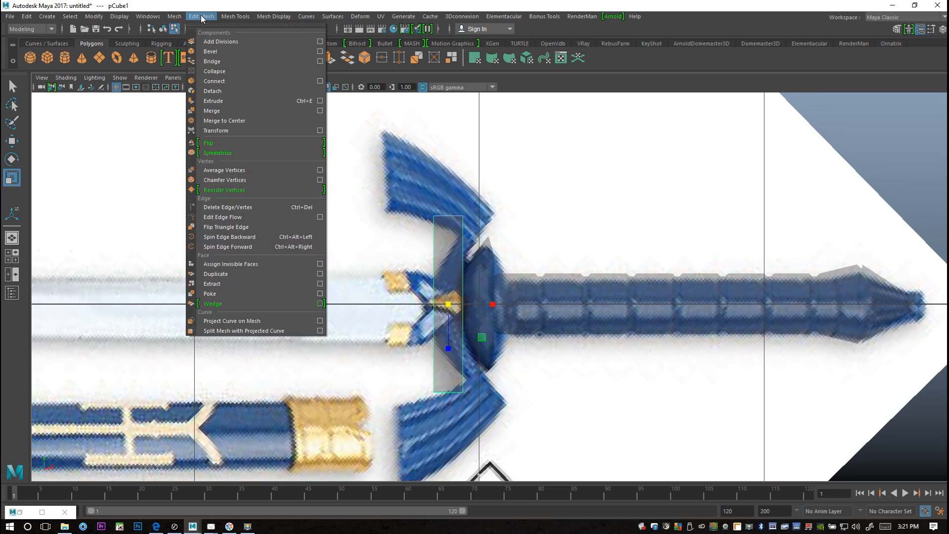
mouse_move(239, 16)
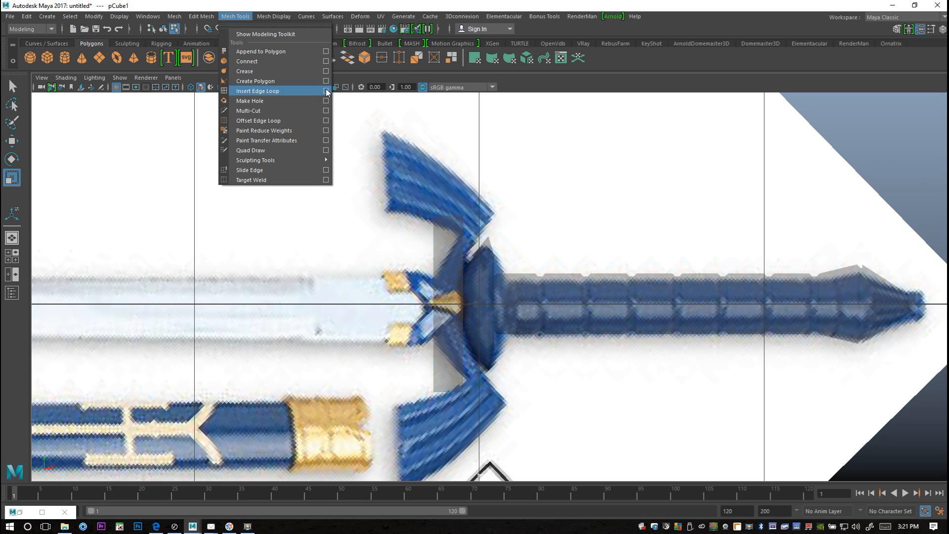
click(276, 91)
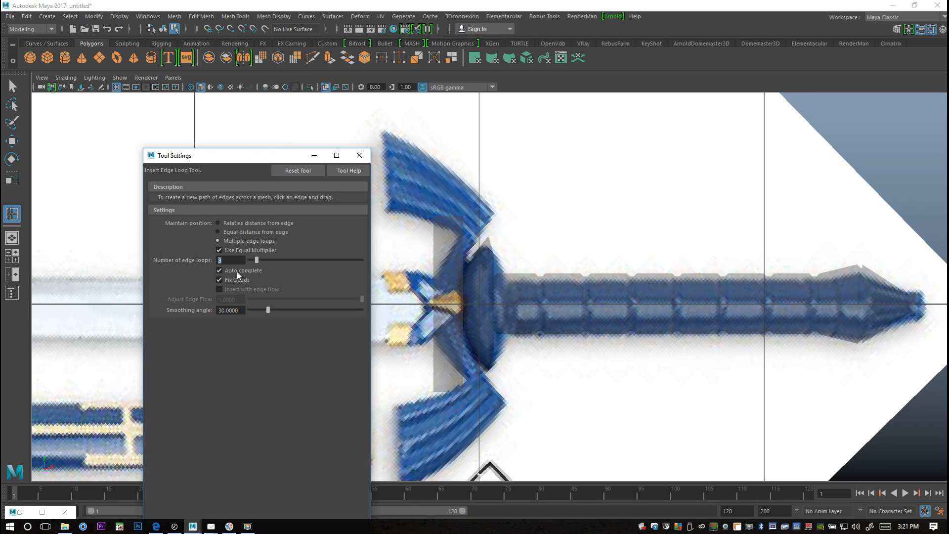
click(438, 280)
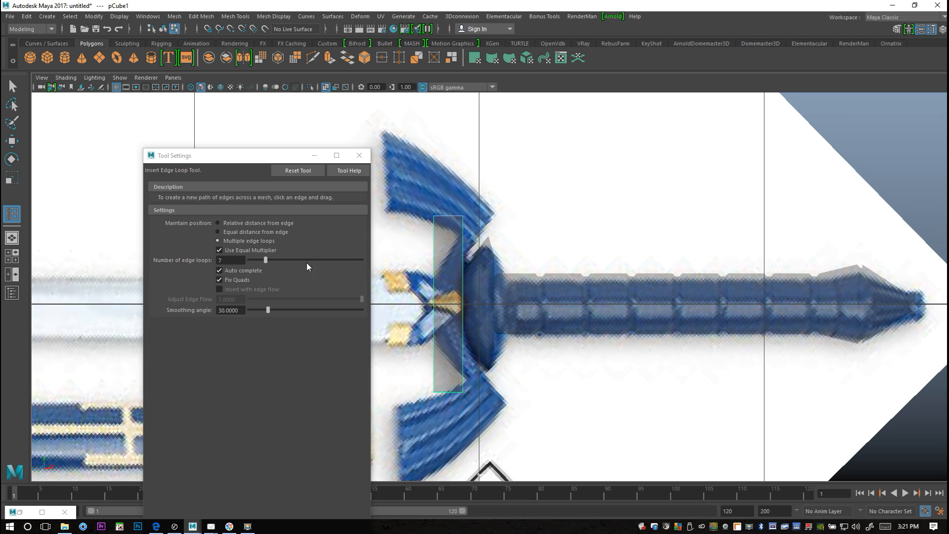
click(360, 155)
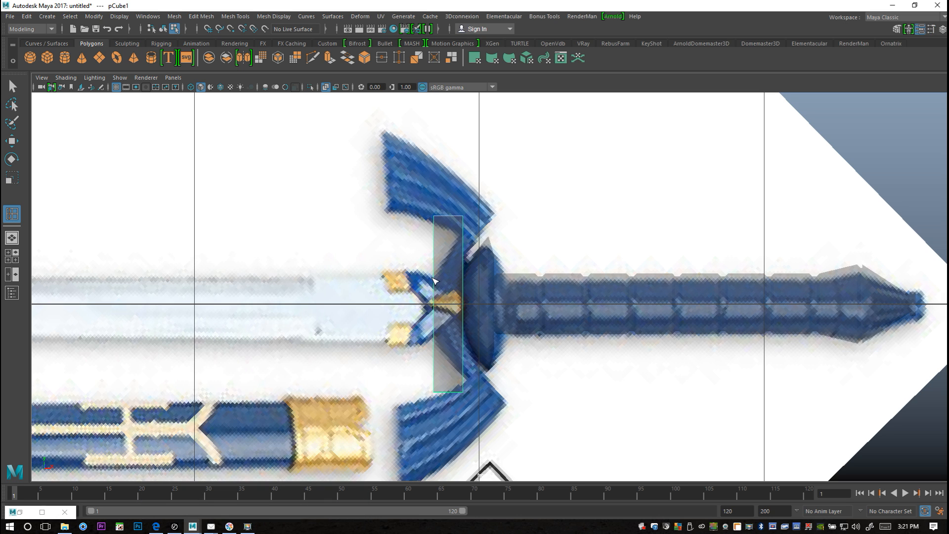
click(437, 280)
key(q)
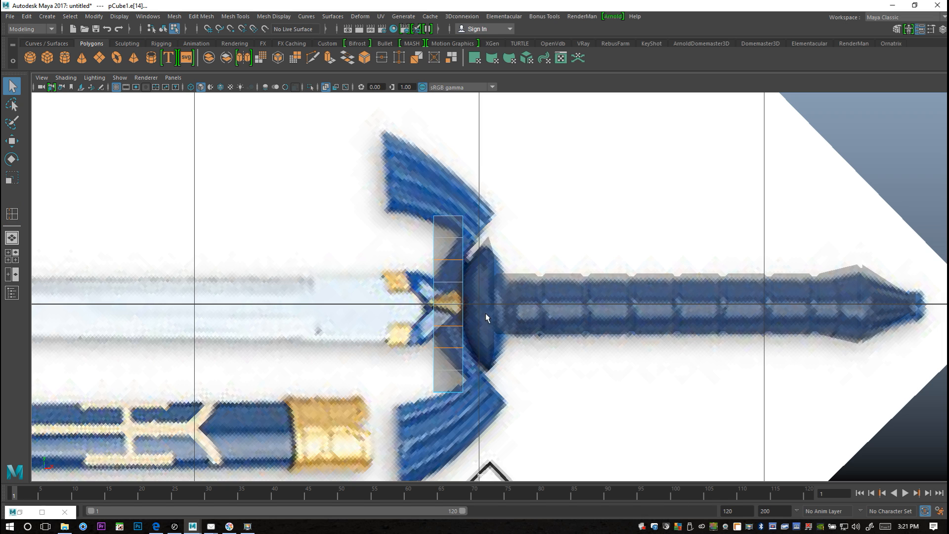
alt+middle_drag(493, 330, 490, 316)
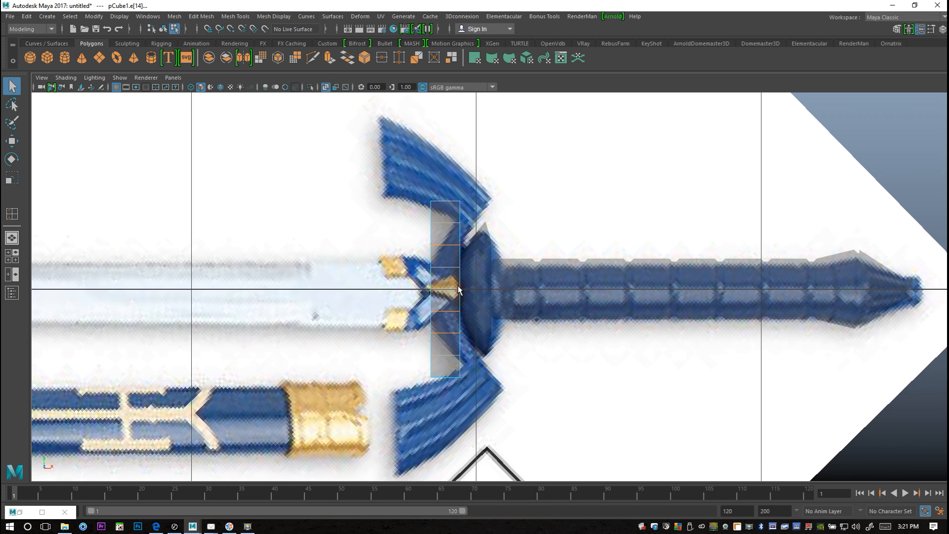
Move the vertex rows at both ends of the upright bar along X toward the grip, following the reference wing bases
right_click(446, 218)
right_drag(446, 218, 445, 241)
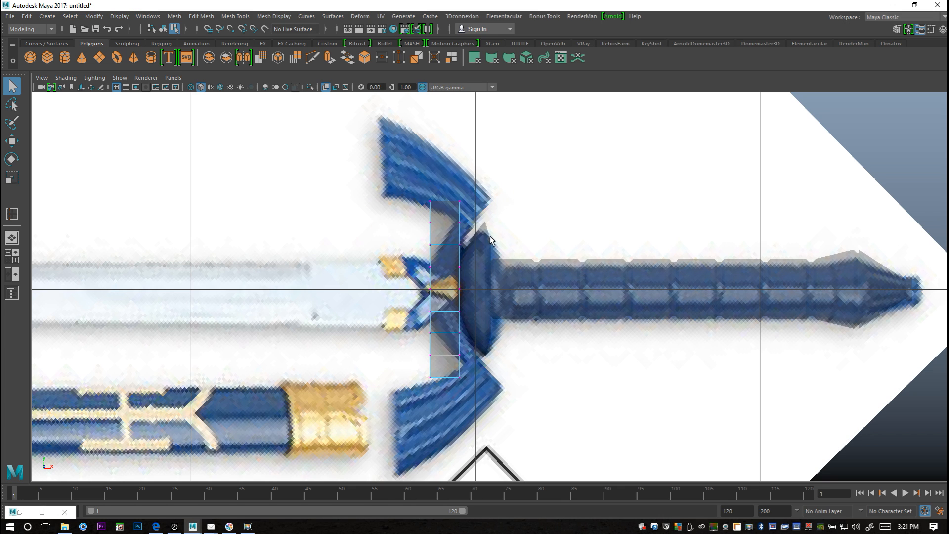
drag(394, 186, 478, 213)
key(w)
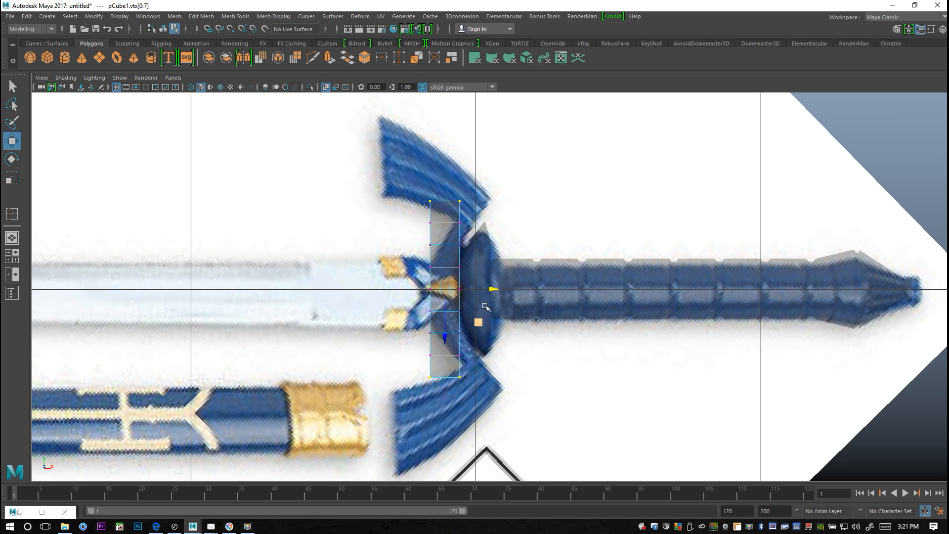
drag(496, 287, 525, 291)
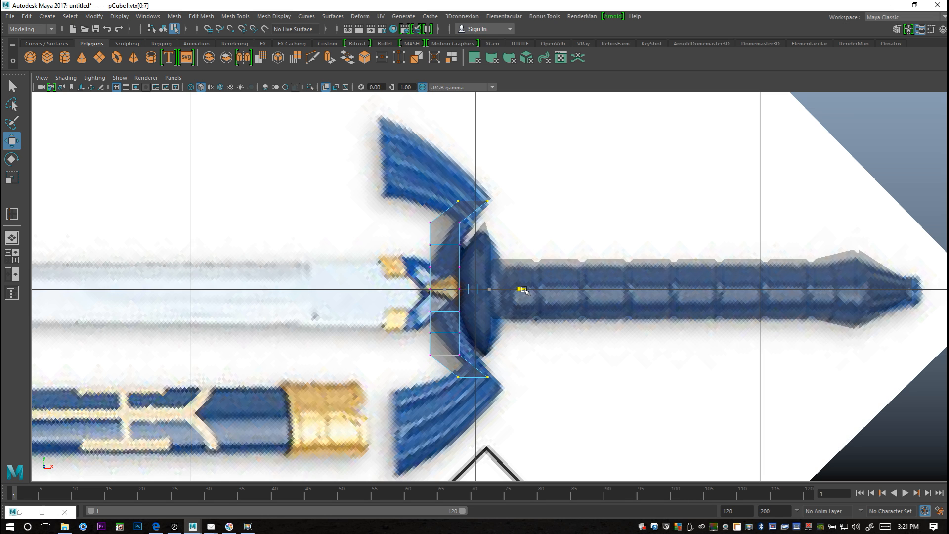
shift+drag(412, 215, 482, 237)
shift+drag(411, 349, 487, 366)
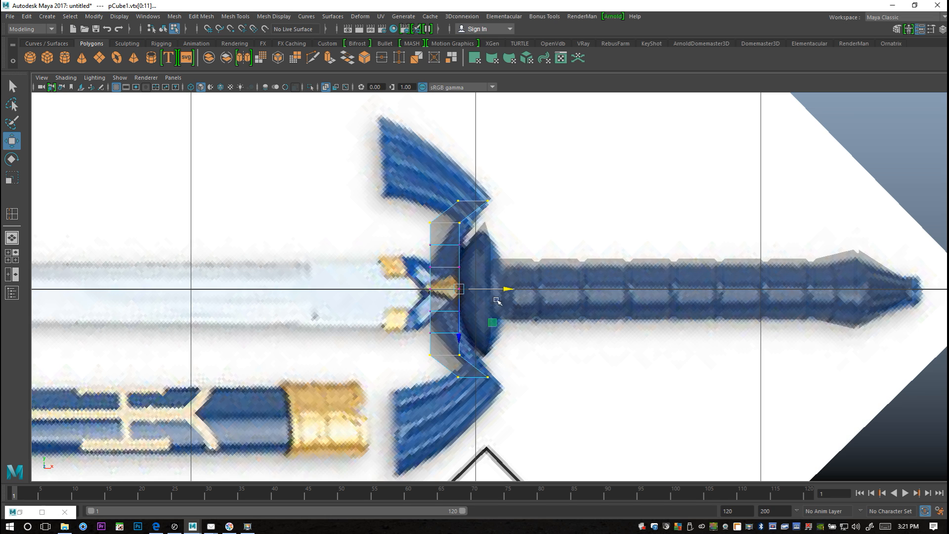
drag(511, 290, 520, 290)
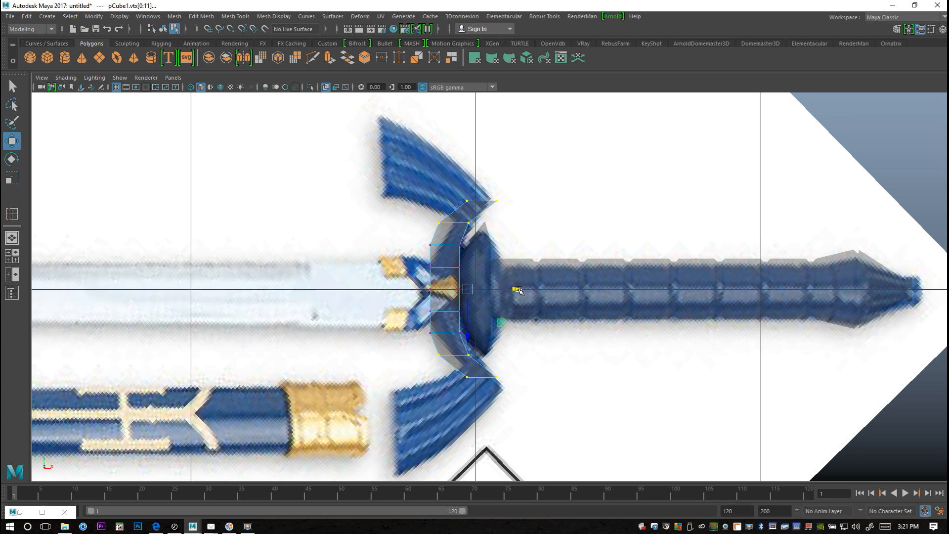
key(ctrl+z)
Shift the second and third vertex rows from both ends along X toward the grip, progressively less, to curve the bar
click(473, 227)
drag(408, 216, 477, 236)
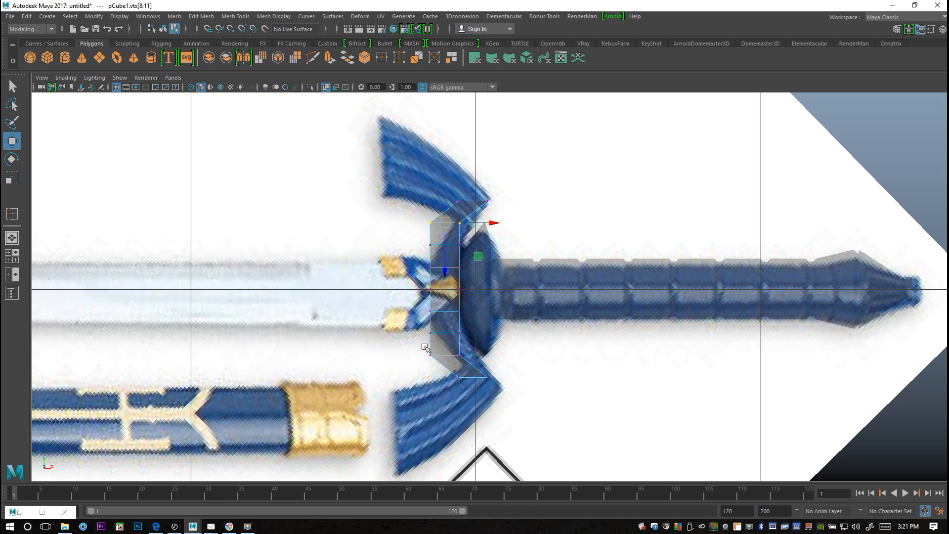
drag(421, 345, 494, 350)
mouse_move(501, 288)
mouse_down()
mouse_move(514, 288)
mouse_move(493, 281)
mouse_up()
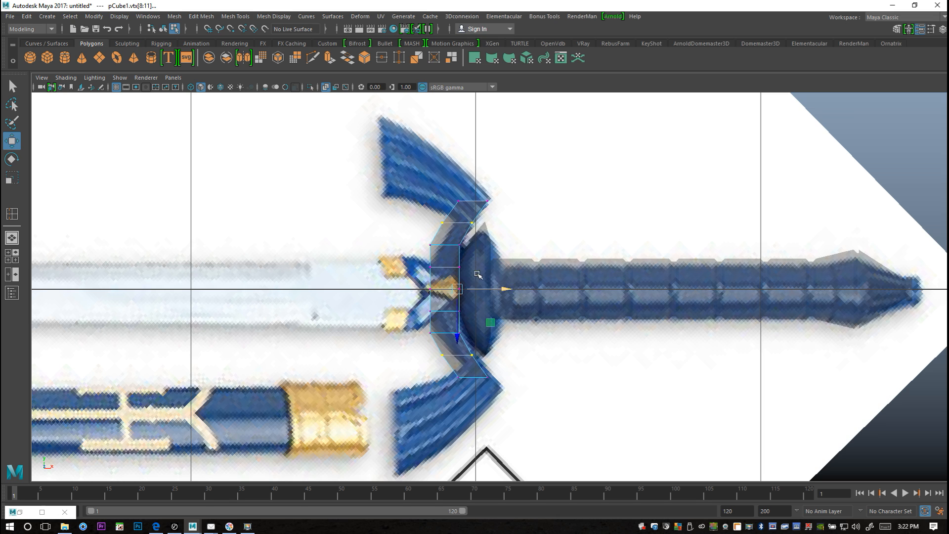
drag(426, 239, 490, 261)
shift+drag(422, 331, 482, 339)
drag(494, 288, 498, 289)
Pull the blade-side corner vertices at both ends along X to meet the grip-side corners, narrowing the ends to points
scroll(471, 211, up, 2)
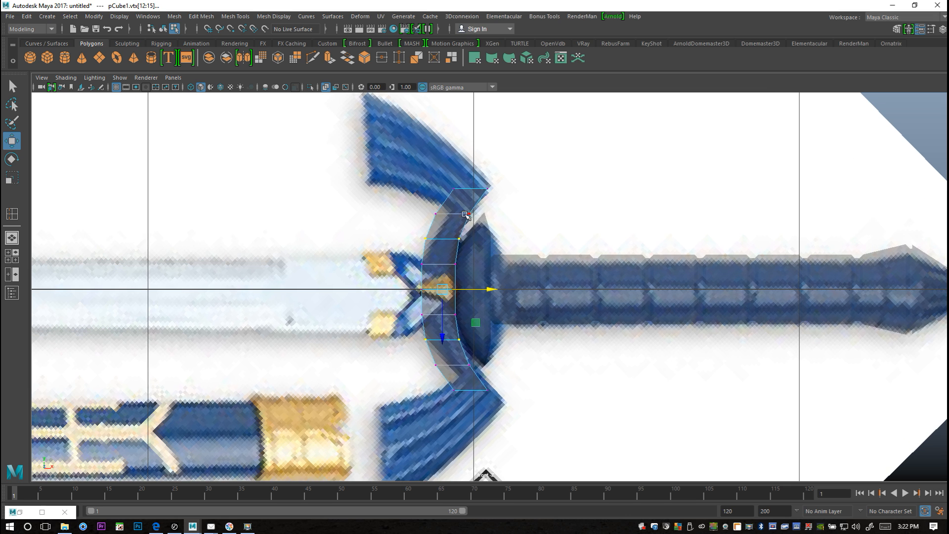
right_drag(448, 205, 404, 196)
click(456, 186)
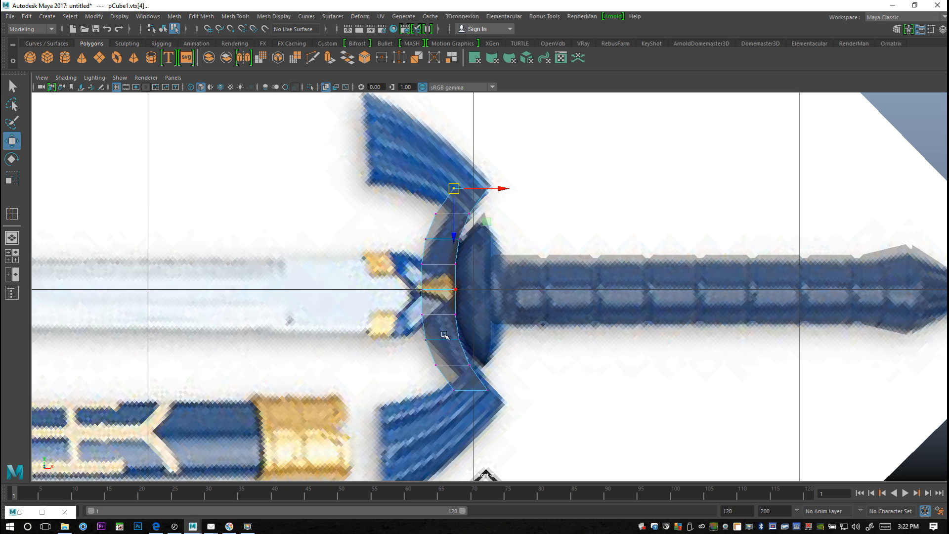
shift+click(451, 391)
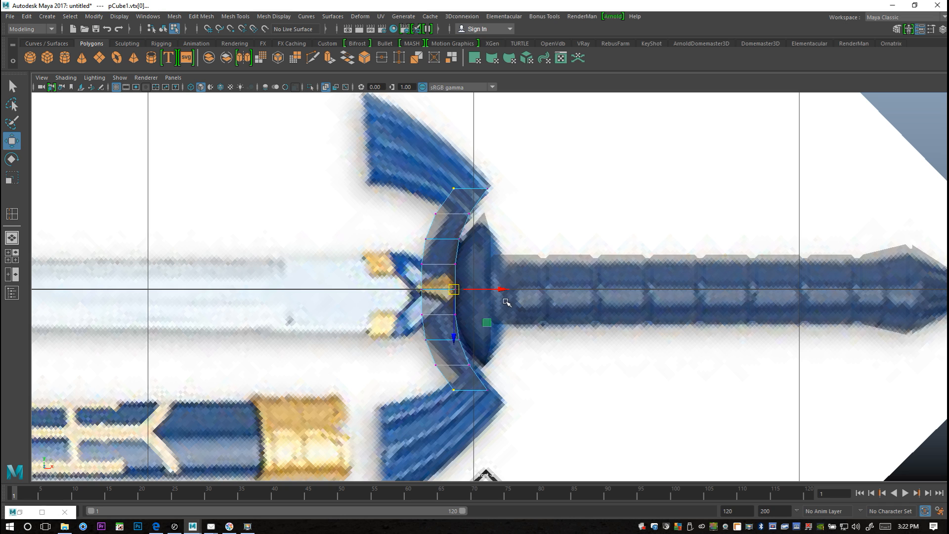
drag(500, 289, 536, 292)
Move the next three pairs of blade-side vertices along X toward the grip to match the reference crossguard's outer curve
click(436, 213)
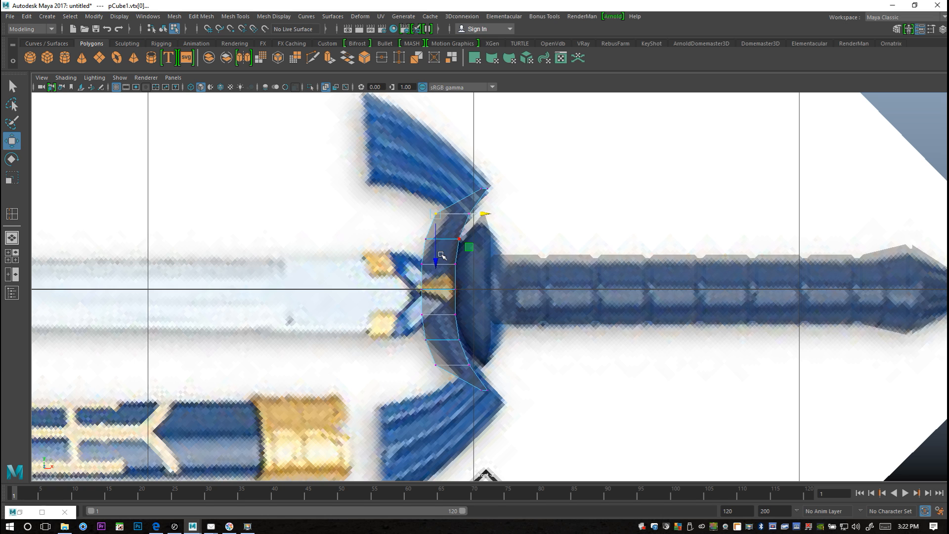
shift+click(436, 364)
drag(489, 291, 503, 294)
click(424, 238)
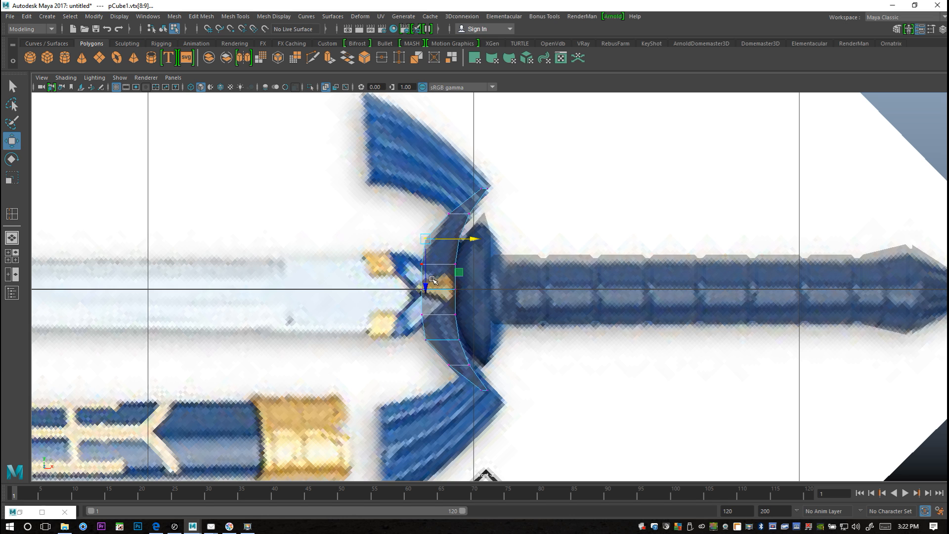
shift+click(426, 340)
drag(480, 291, 486, 292)
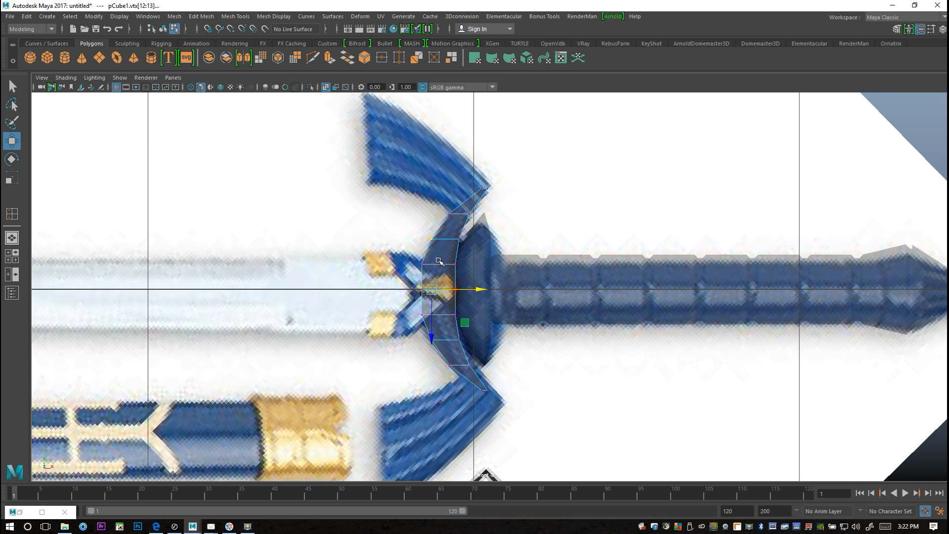
click(417, 258)
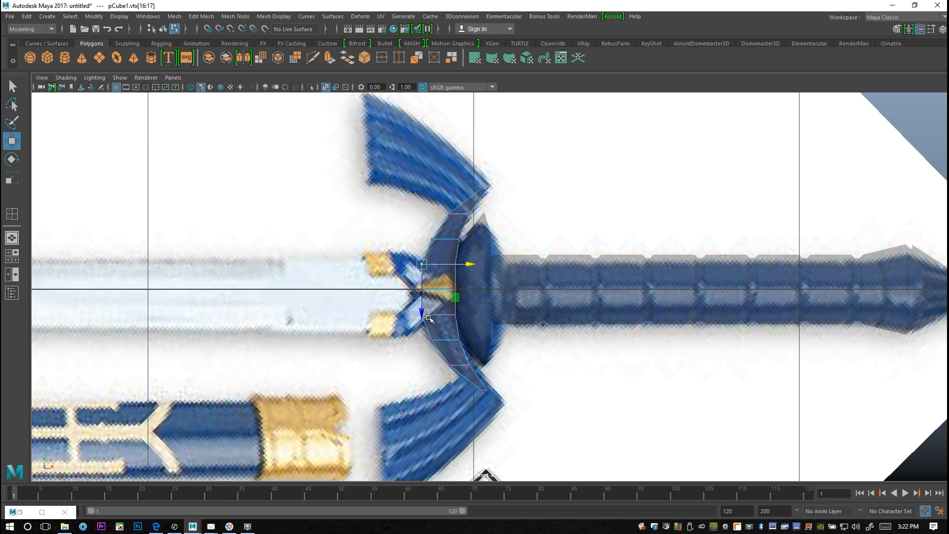
shift+click(424, 314)
drag(469, 294, 472, 288)
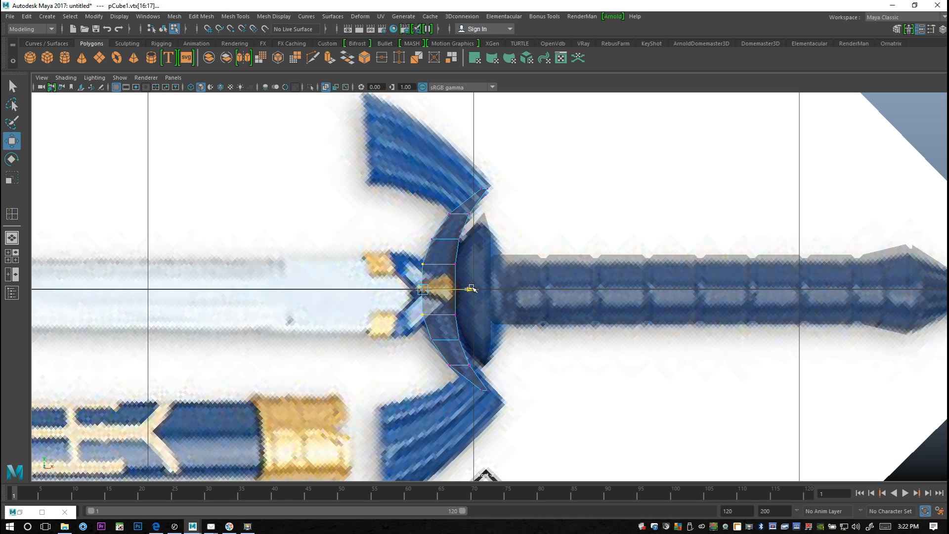
Show the side view in wireframe and delete the grip-and-pommel mesh that overlaps the crossguard
click(16, 257)
key(space)
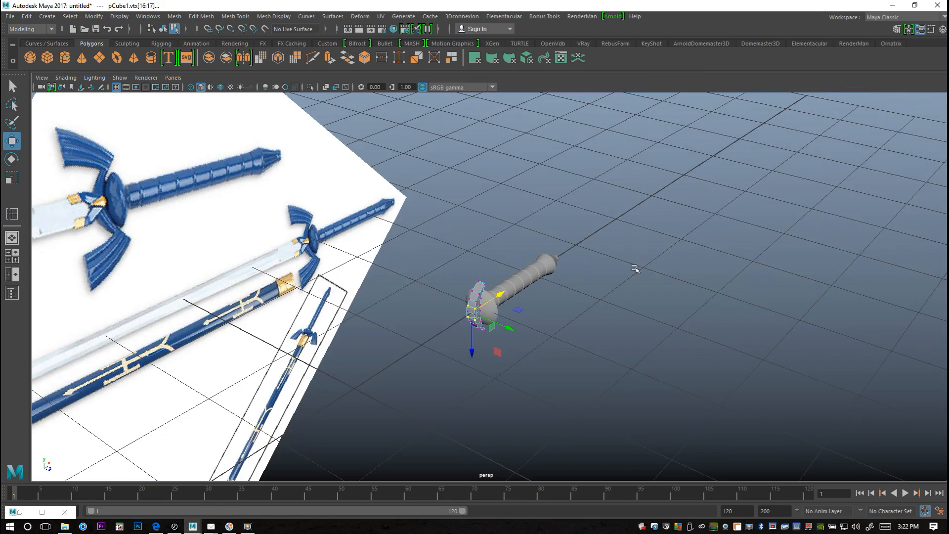
key(f)
scroll(616, 267, down, 5)
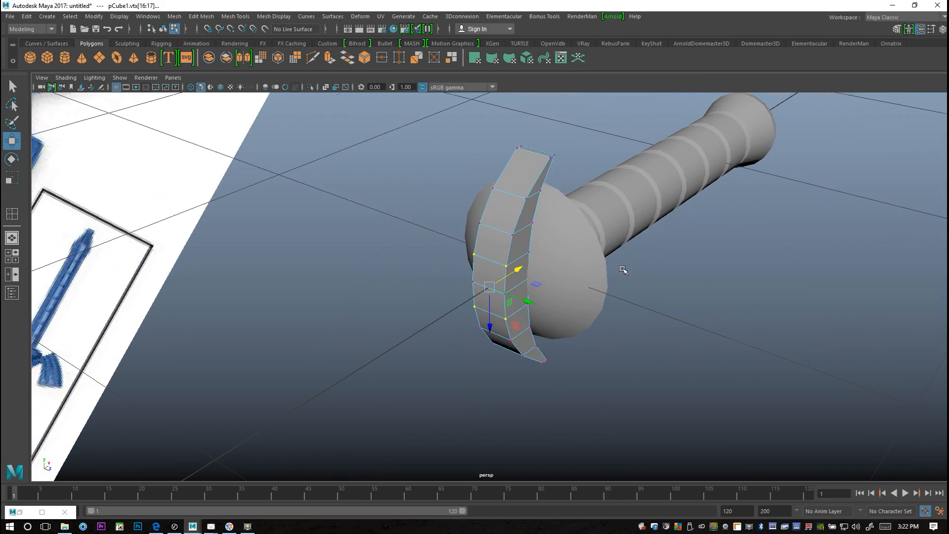
alt+drag(664, 313, 556, 319)
click(12, 256)
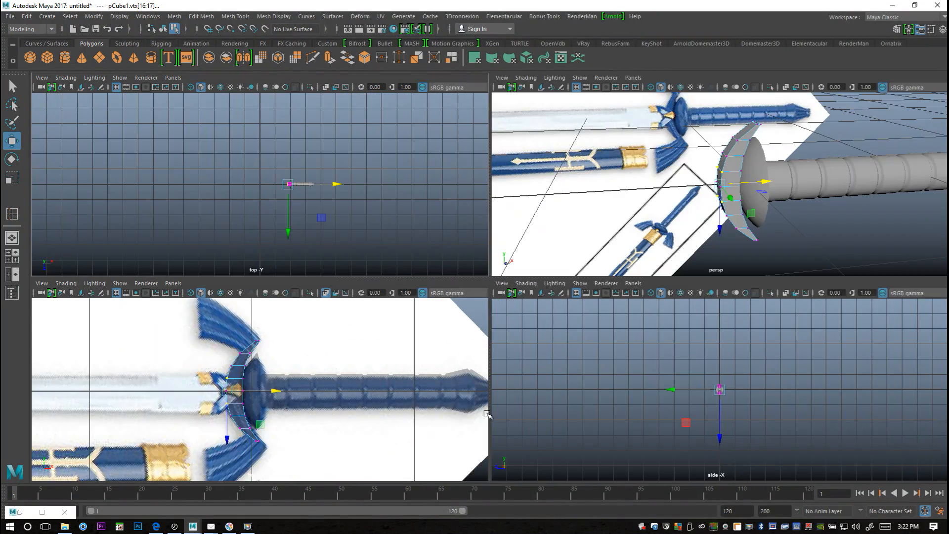
key(space)
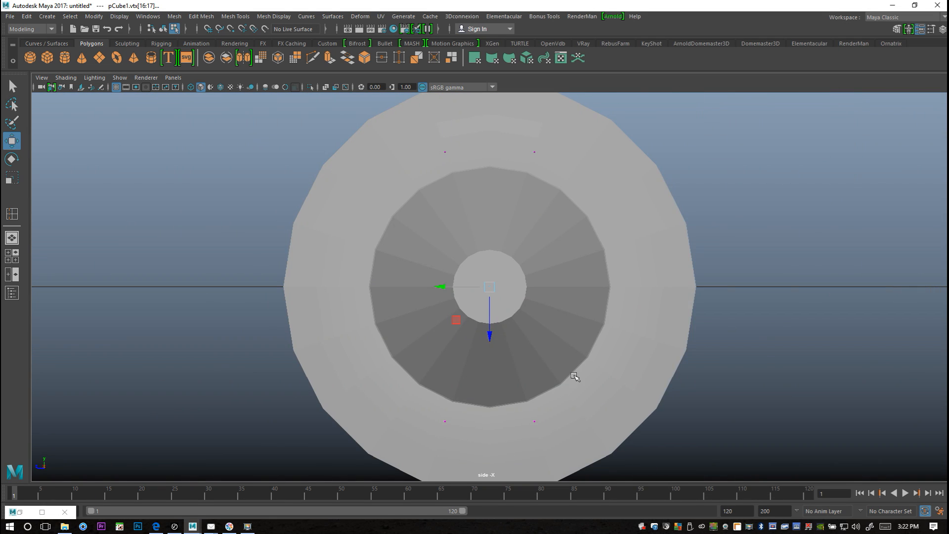
scroll(566, 376, up, 3)
key(4)
scroll(554, 370, up, 2)
scroll(551, 346, up, 4)
right_drag(553, 239, 592, 225)
click(558, 256)
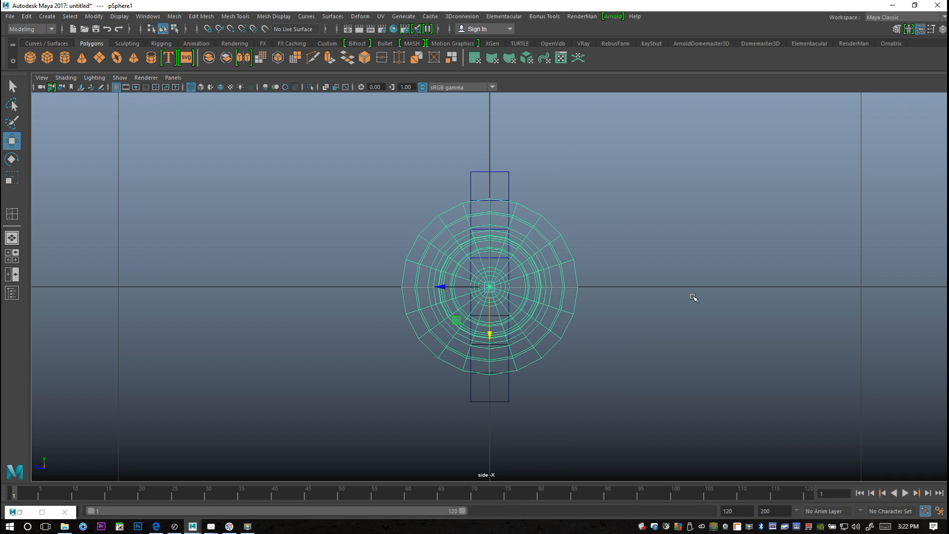
key(Delete)
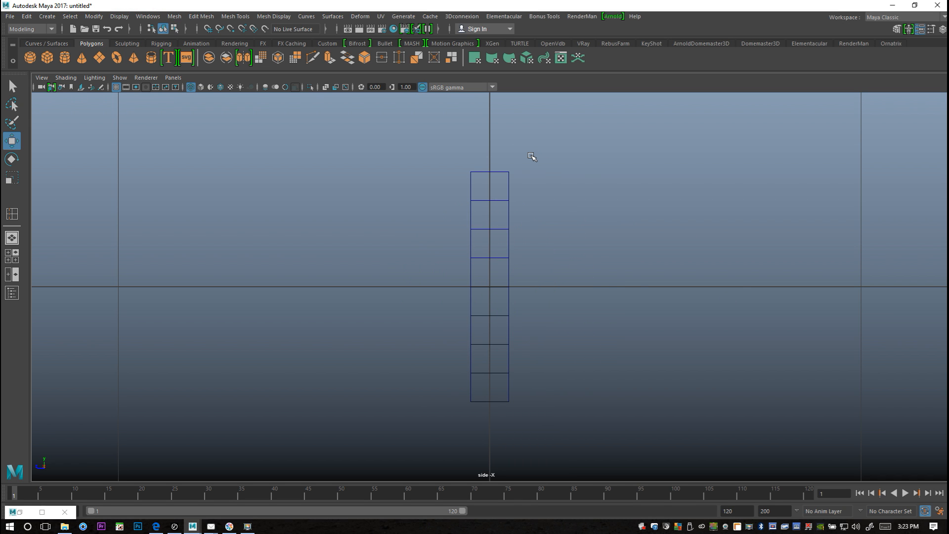
Narrow the end vertex rows of the crossguard along Y to taper both tips
click(505, 240)
right_drag(505, 240, 461, 240)
drag(449, 158, 531, 189)
shift+drag(451, 391, 549, 441)
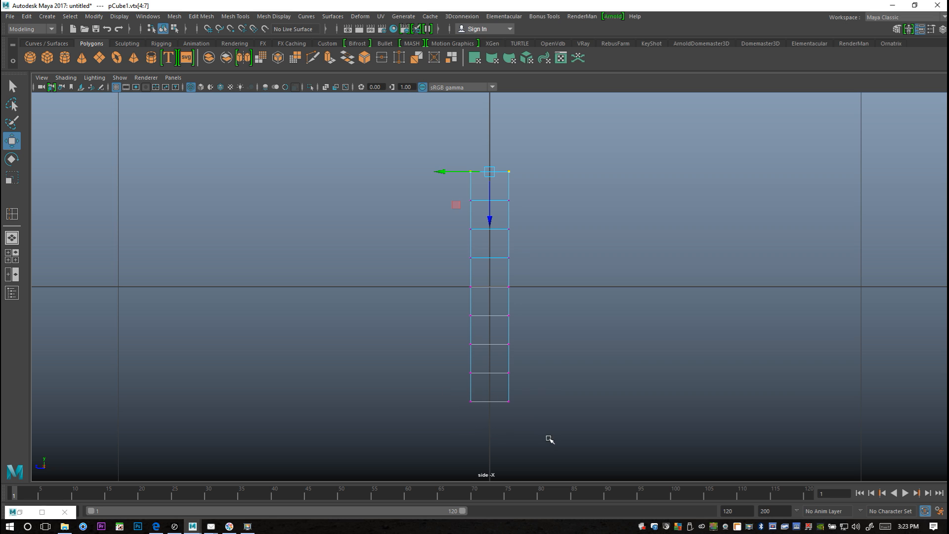
key(r)
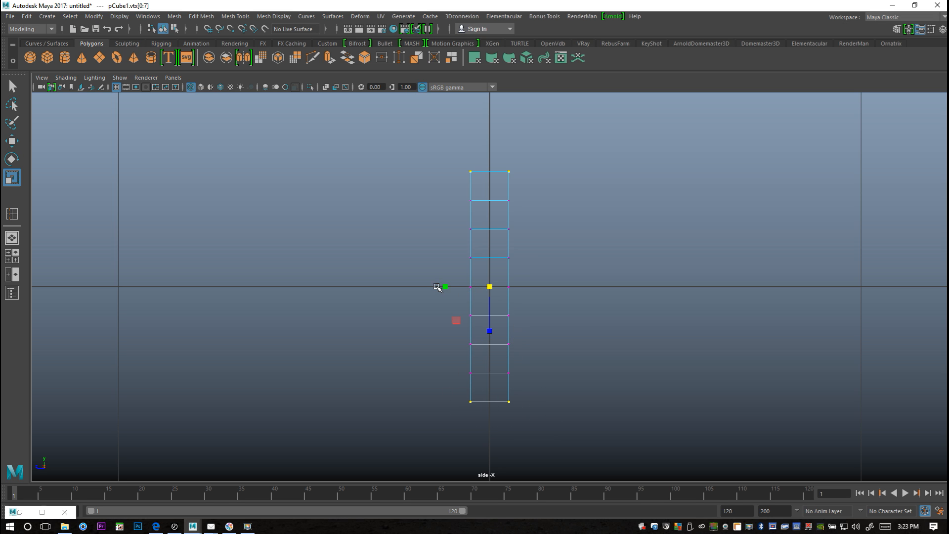
drag(445, 287, 463, 297)
Narrow the next three vertex rows from each end along Y by decreasing amounts to smooth the crossguard's taper
drag(445, 194, 538, 214)
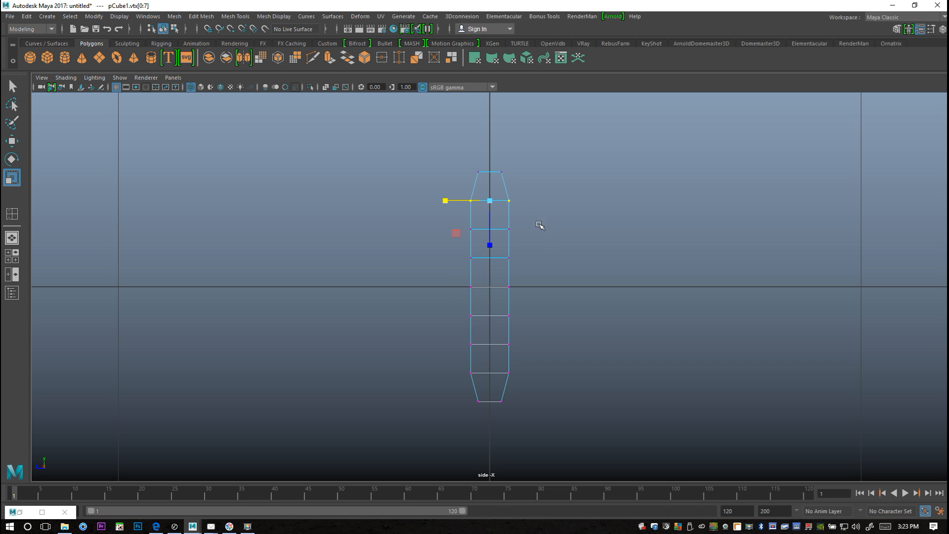
shift+drag(444, 358, 543, 387)
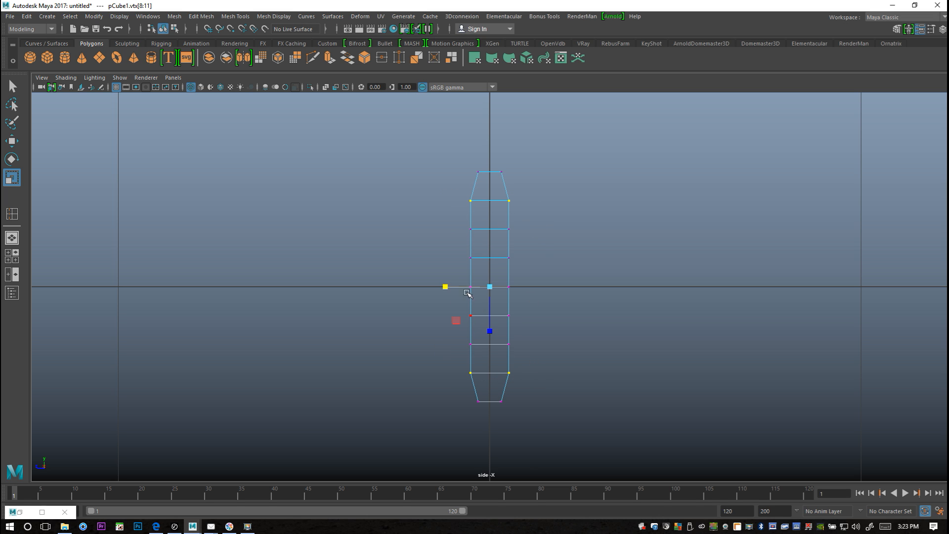
middle_drag(448, 287, 452, 286)
drag(445, 218, 529, 239)
shift+drag(454, 338, 541, 354)
middle_drag(444, 287, 448, 287)
drag(443, 244, 531, 267)
drag(437, 303, 540, 328)
middle_drag(445, 286, 446, 287)
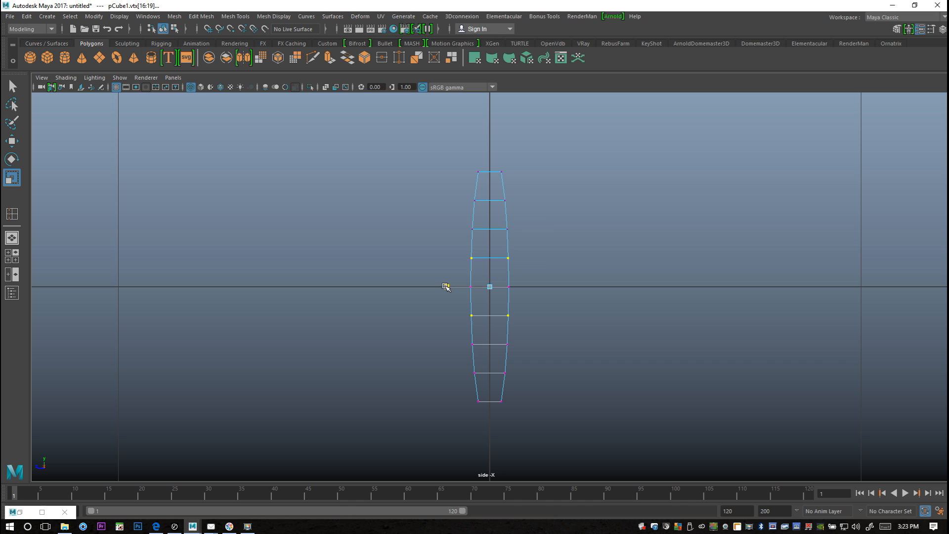
In the perspective view, adjust the Insert Edge Loop count and add multiple edge loops across the end segments at both crossguard tips
click(12, 256)
key(space)
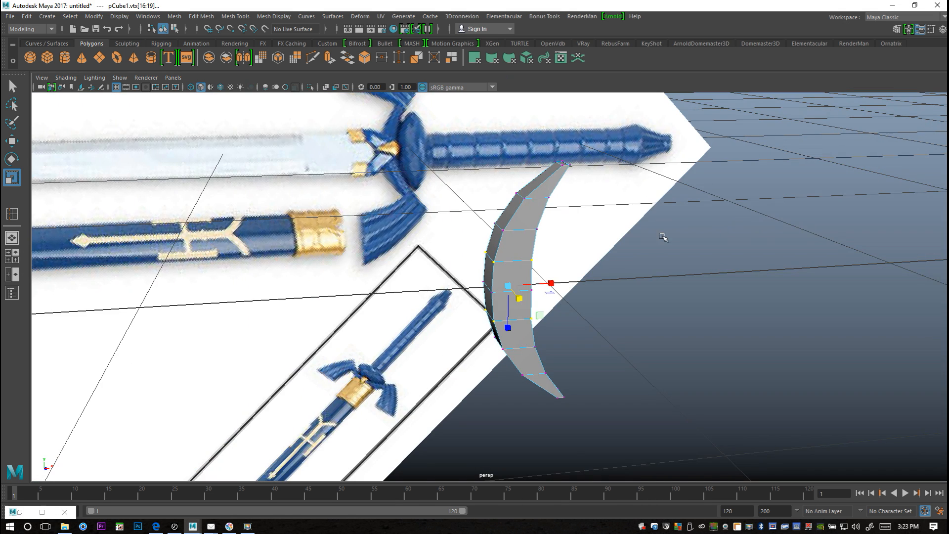
alt+drag(540, 294, 479, 321)
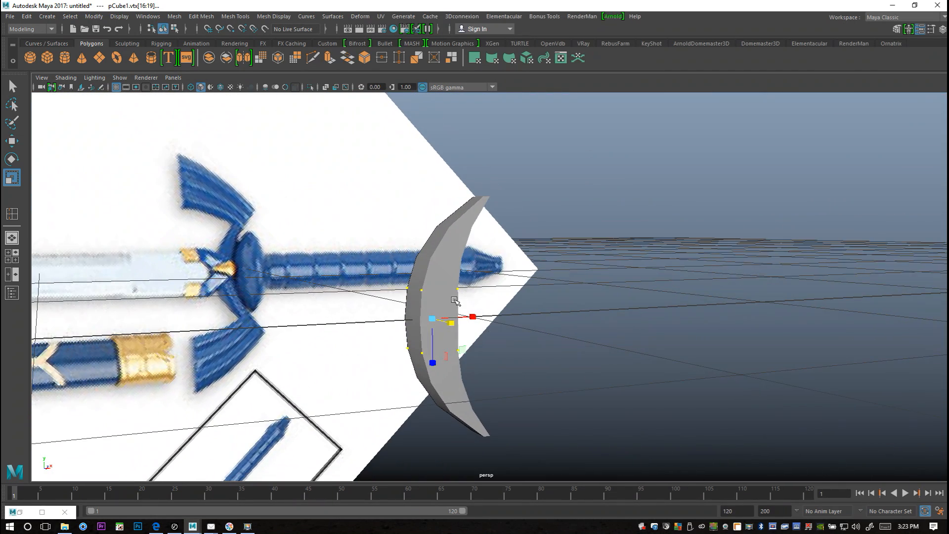
click(202, 16)
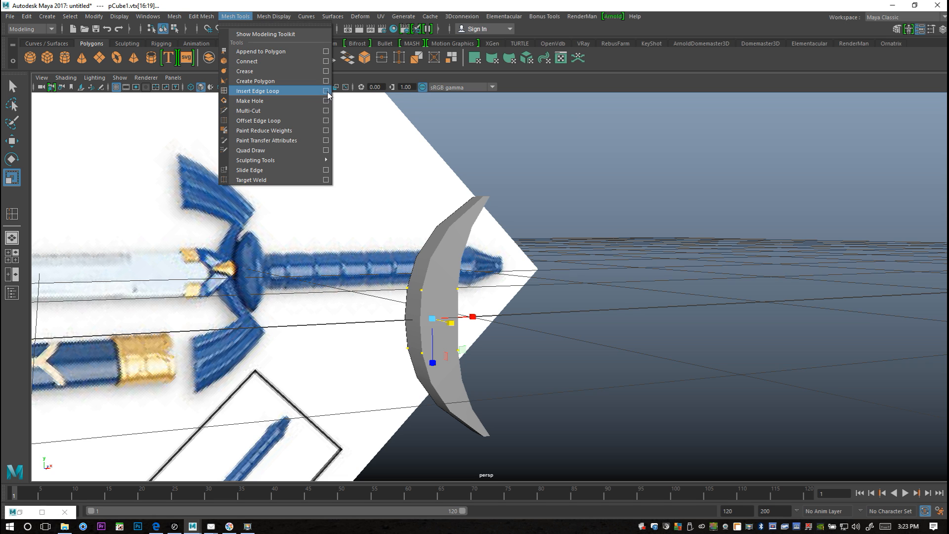
click(326, 91)
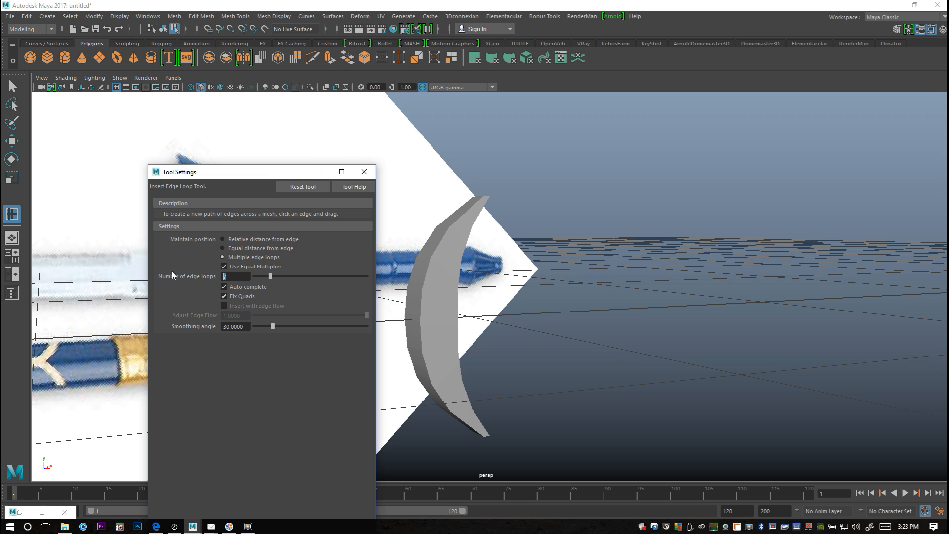
click(365, 176)
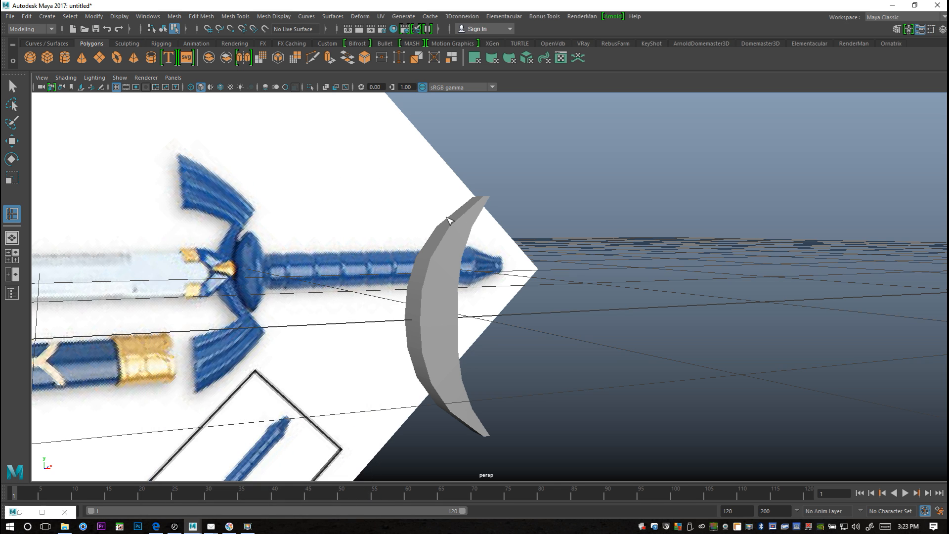
click(465, 216)
alt+drag(525, 271, 530, 275)
click(529, 275)
click(469, 228)
click(470, 227)
alt+drag(534, 333, 464, 435)
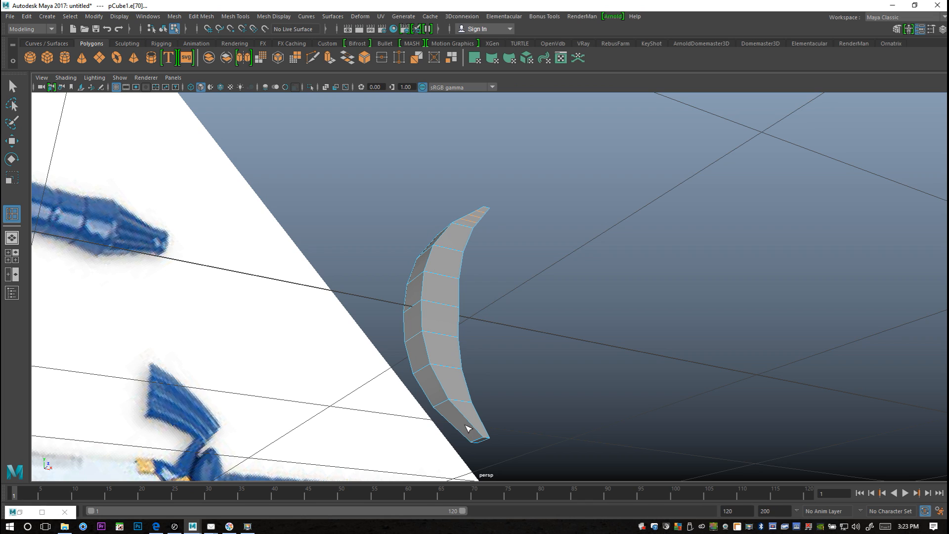
click(472, 426)
key(q)
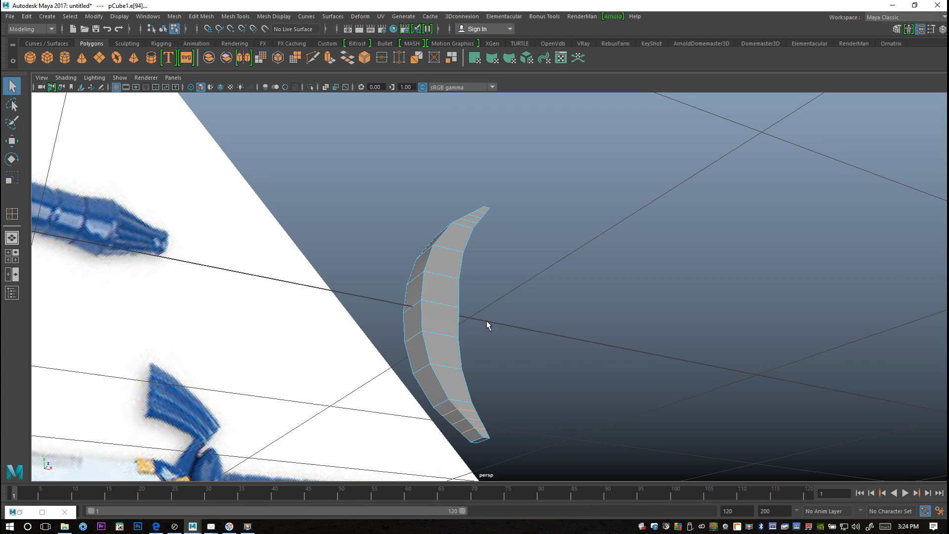
In face mode, select the four small blade-side faces at the crossguard's upper tip
scroll(532, 289, down, 3)
alt+drag(529, 292, 533, 340)
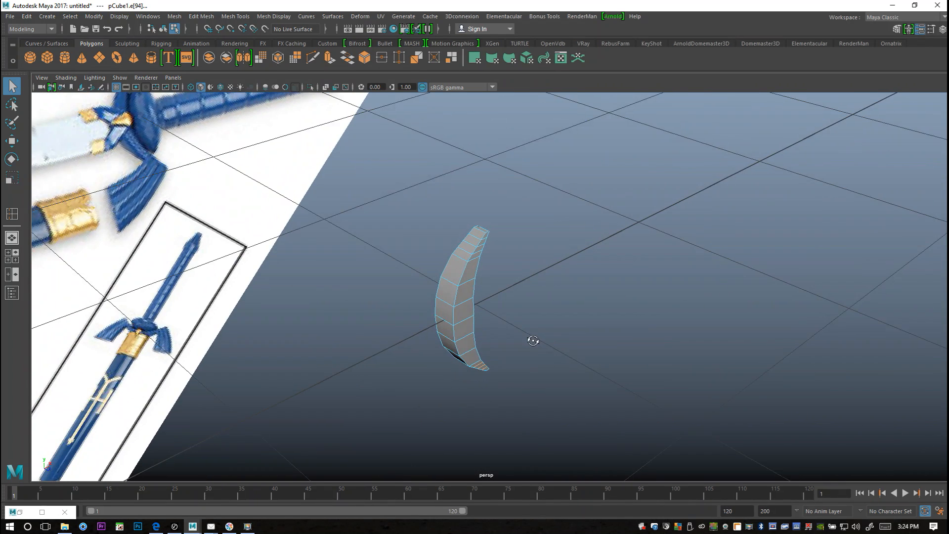
right_drag(478, 241, 478, 267)
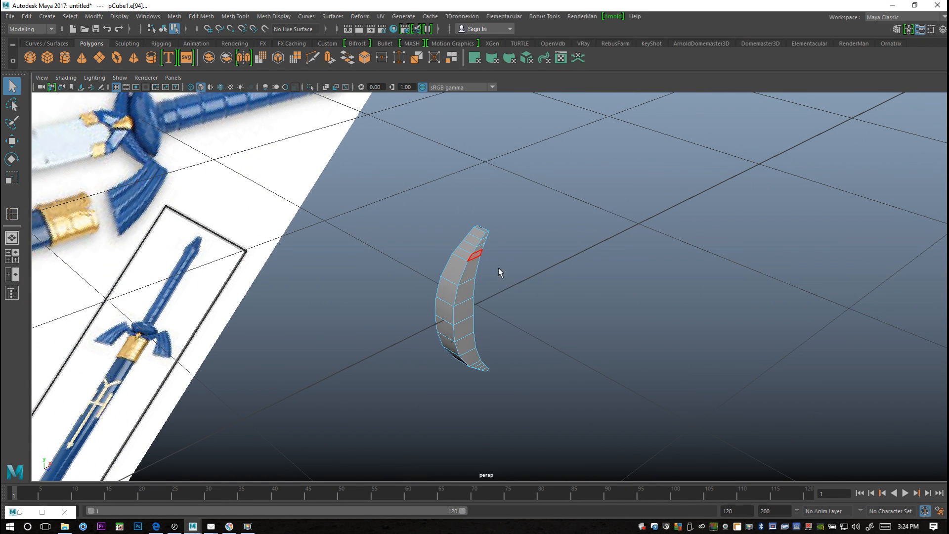
scroll(487, 267, up, 3)
click(464, 163)
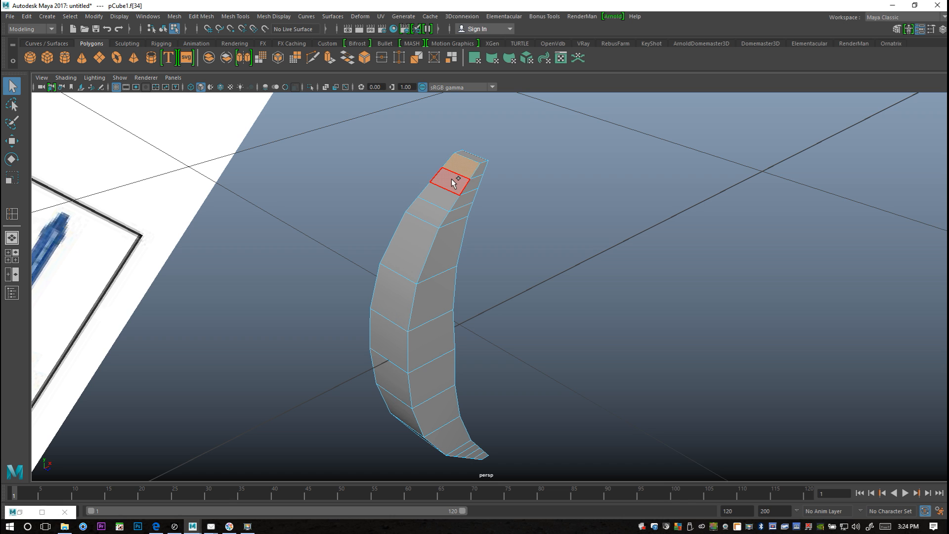
shift+click(452, 183)
shift+click(445, 197)
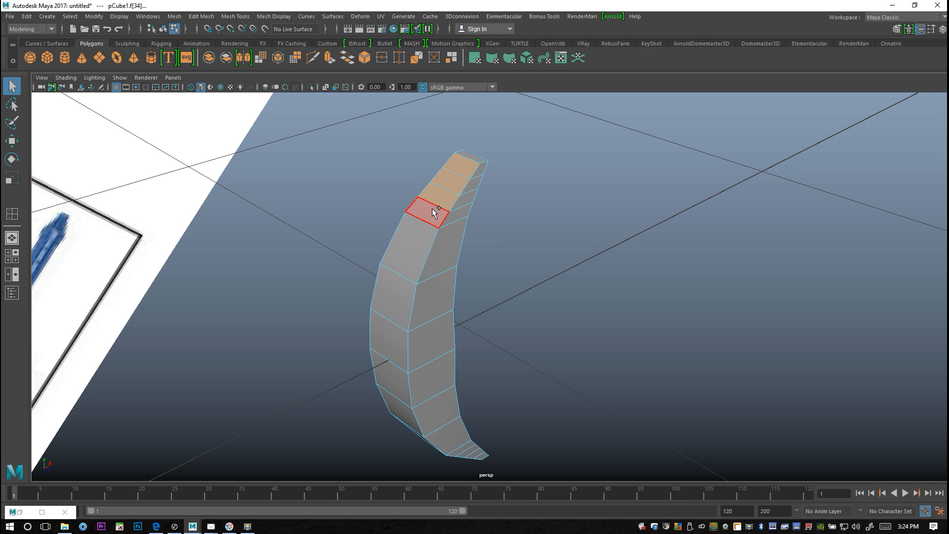
scroll(192, 258, down, 4)
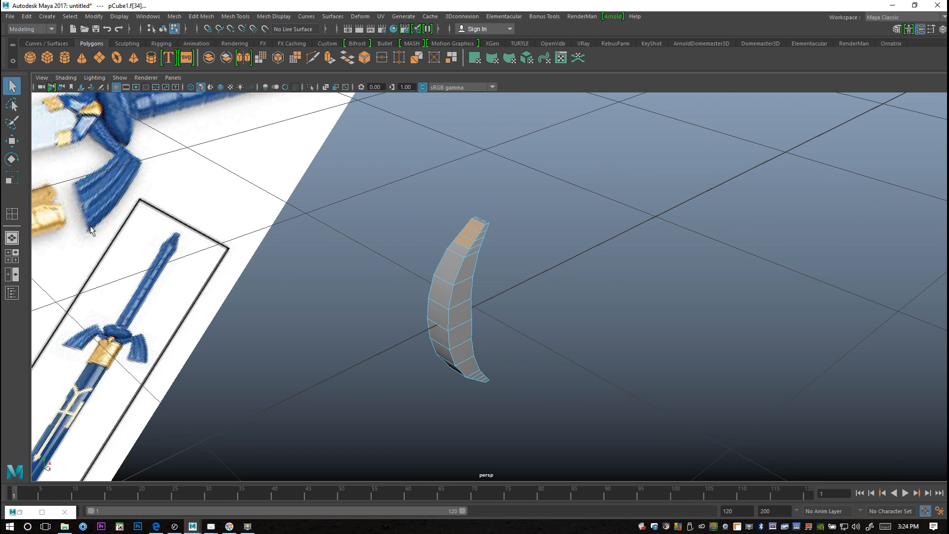
shift+click(459, 251)
Add the four matching faces at the lower tip to the selection and extrude them all along X toward the blade
alt+drag(553, 351, 491, 321)
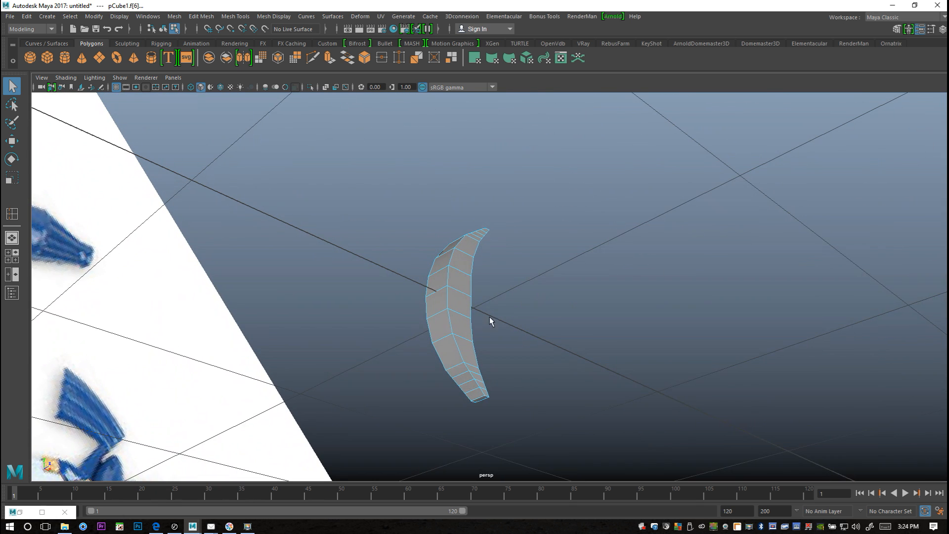
shift+click(460, 372)
shift+click(464, 379)
shift+click(470, 388)
shift+click(474, 399)
alt+drag(563, 368, 572, 403)
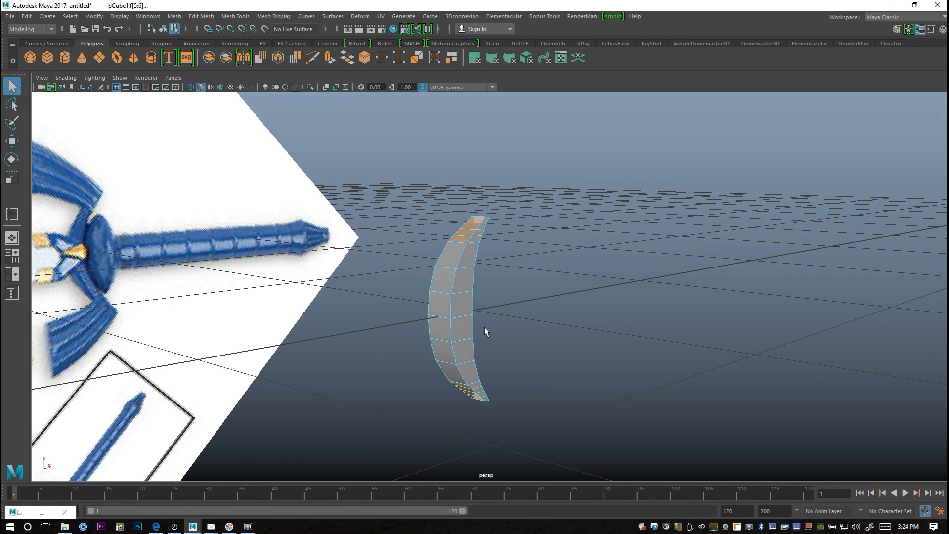
key(ctrl+e)
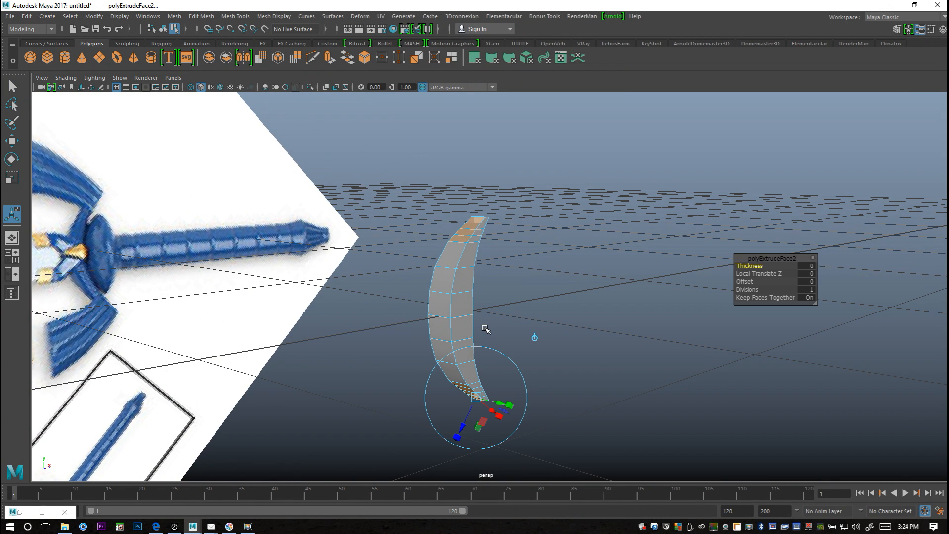
key(w)
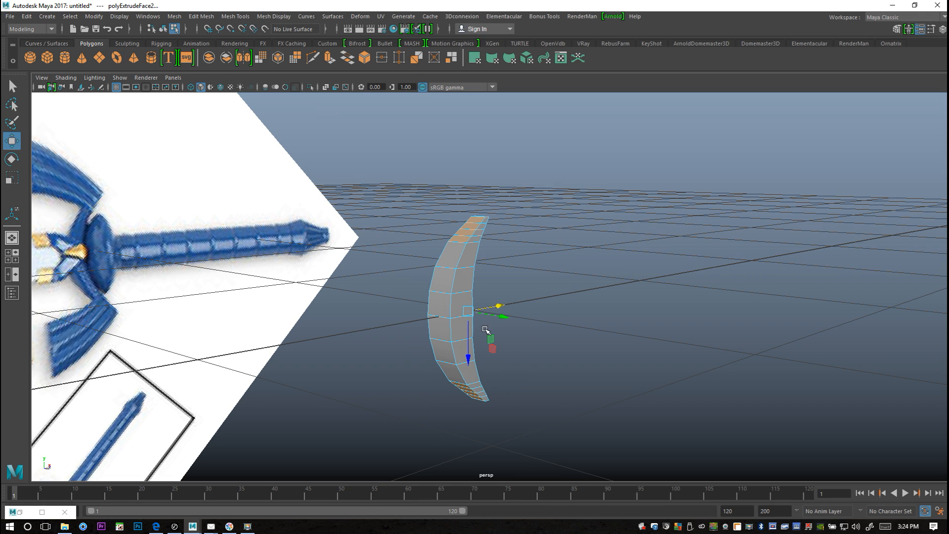
drag(501, 309, 473, 310)
In the front view, move the extruded faces further toward the blade and scale them apart vertically to follow the reference wings
click(12, 258)
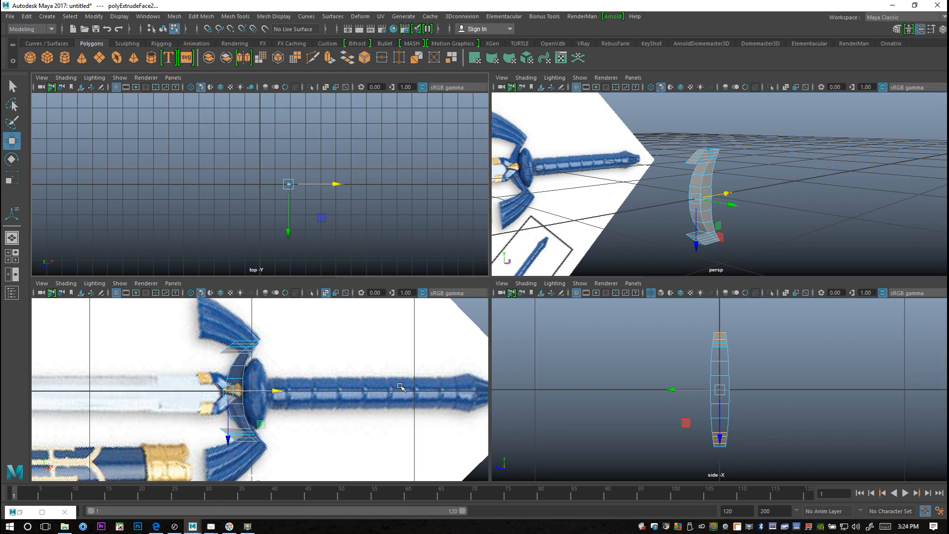
key(space)
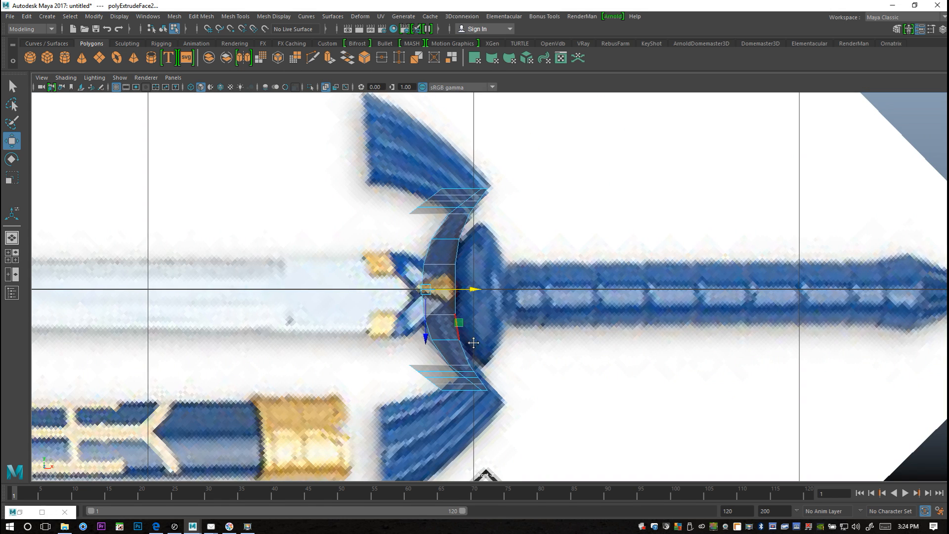
alt+middle_drag(473, 333, 510, 349)
drag(512, 308, 482, 309)
key(r)
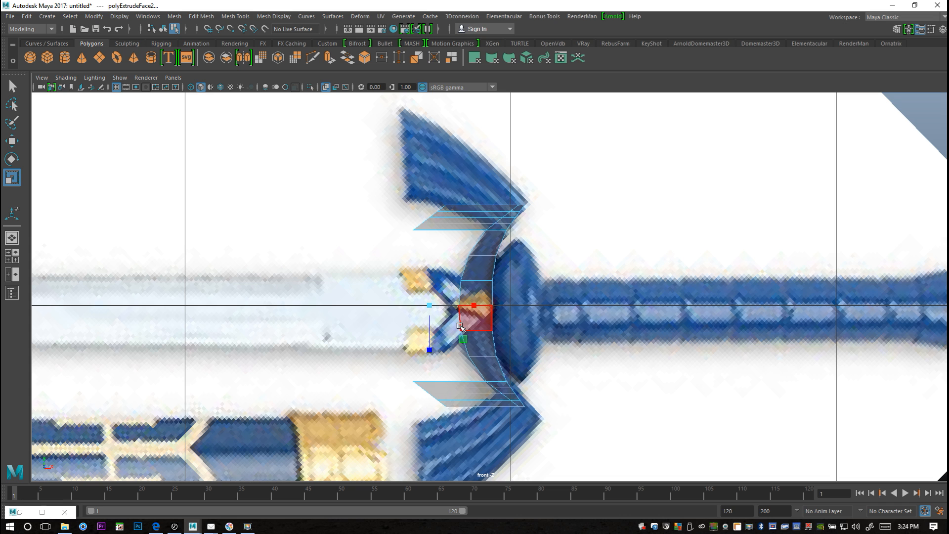
mouse_move(431, 309)
mouse_down()
mouse_move(498, 323)
mouse_move(485, 308)
mouse_move(428, 307)
mouse_up()
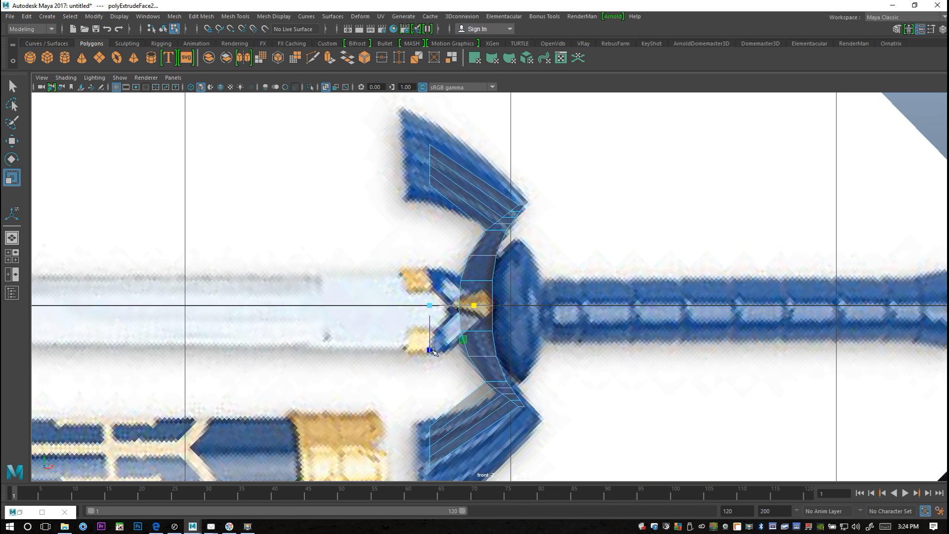
drag(429, 350, 430, 349)
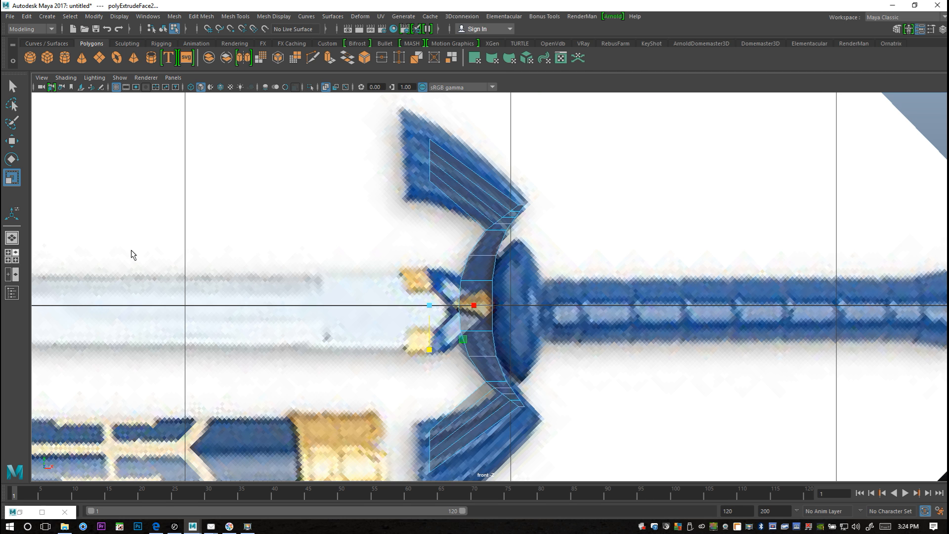
In the perspective view, scale the two extruded wing ends slightly further apart along the vertical axis
key(space)
key(space)
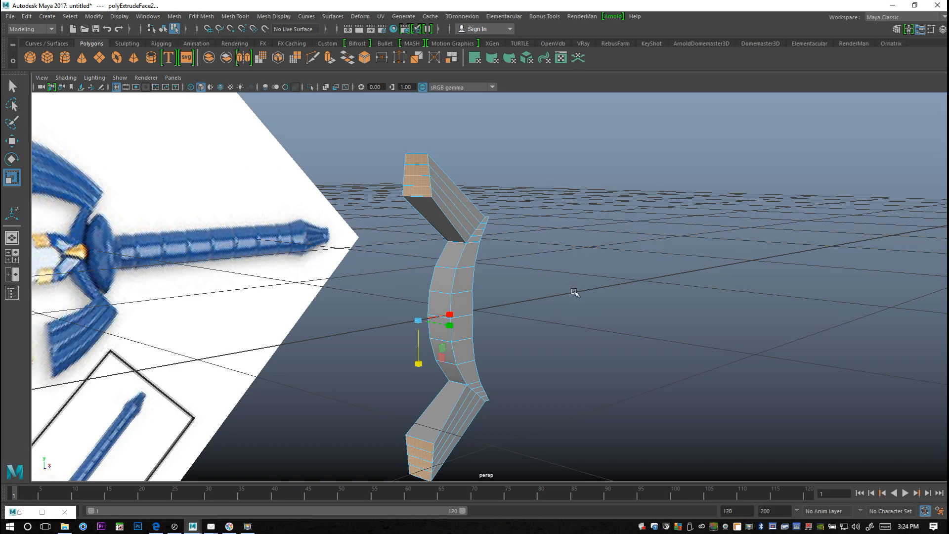
alt+drag(588, 306, 537, 301)
drag(404, 359, 407, 367)
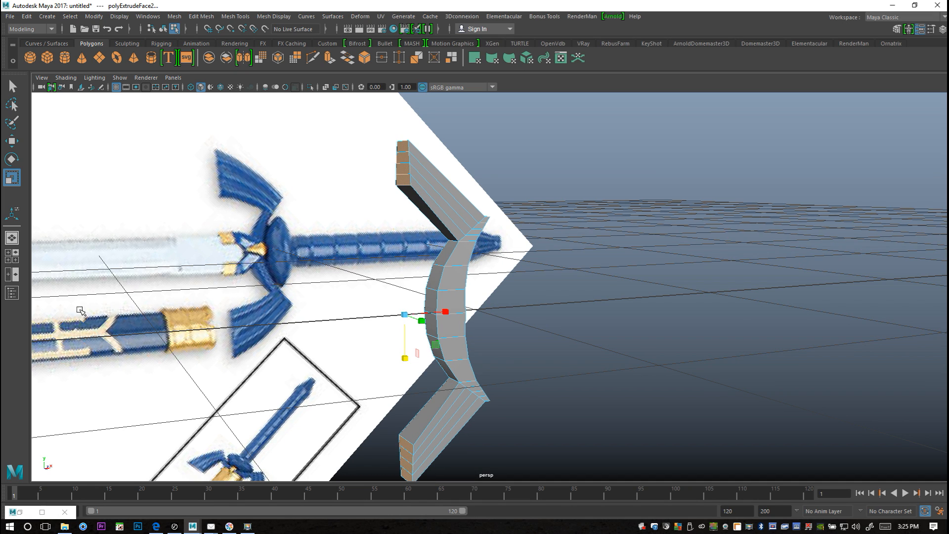
click(12, 256)
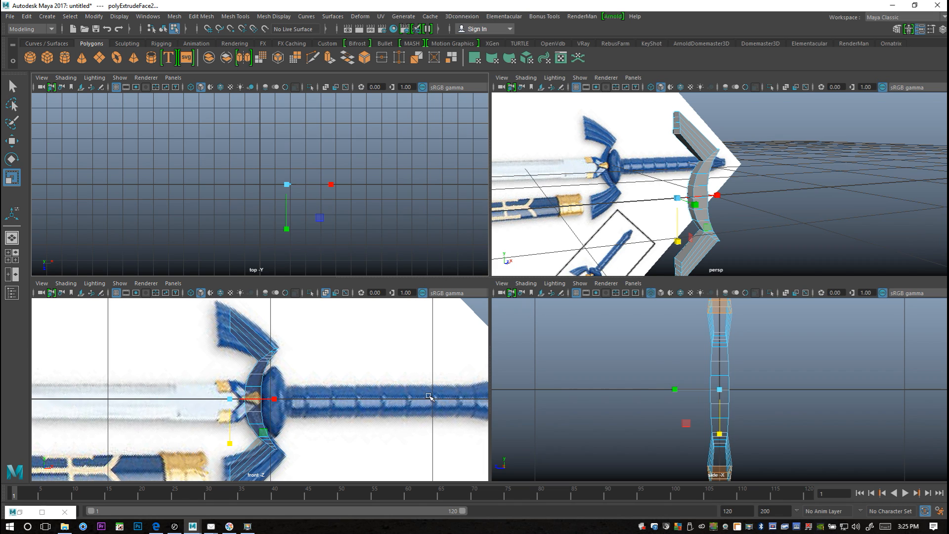
key(space)
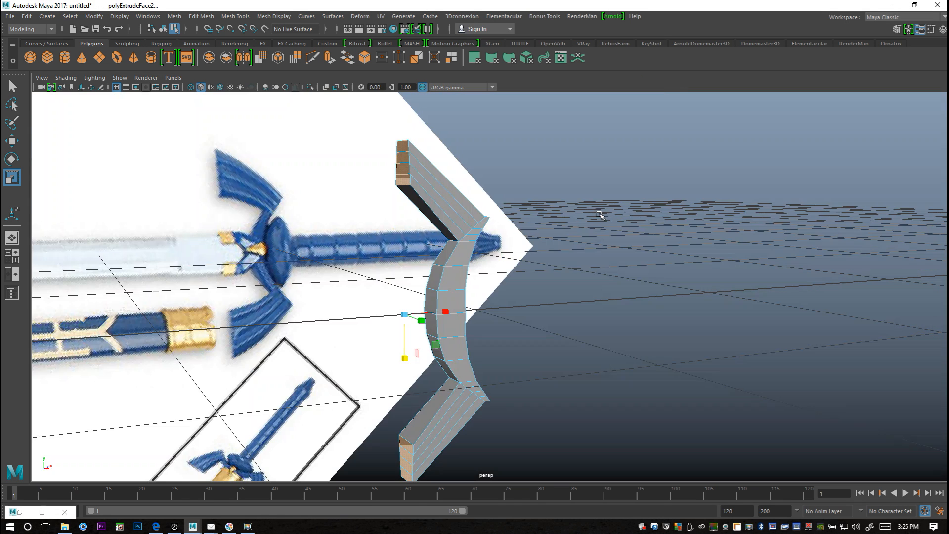
Set Insert Edge Loop to 4 loops and insert them across the length of both wings
alt+drag(624, 268, 612, 295)
alt+middle_drag(613, 295, 615, 352)
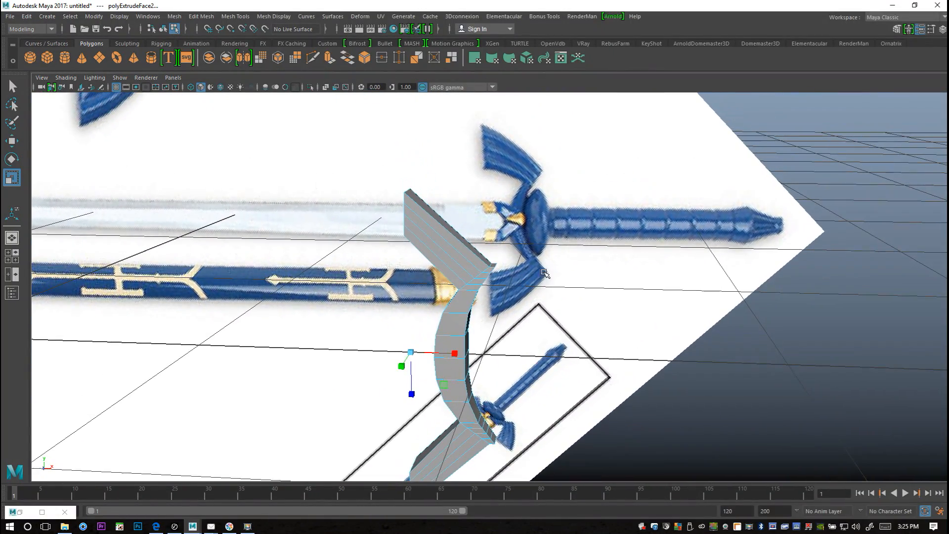
click(274, 17)
mouse_move(236, 17)
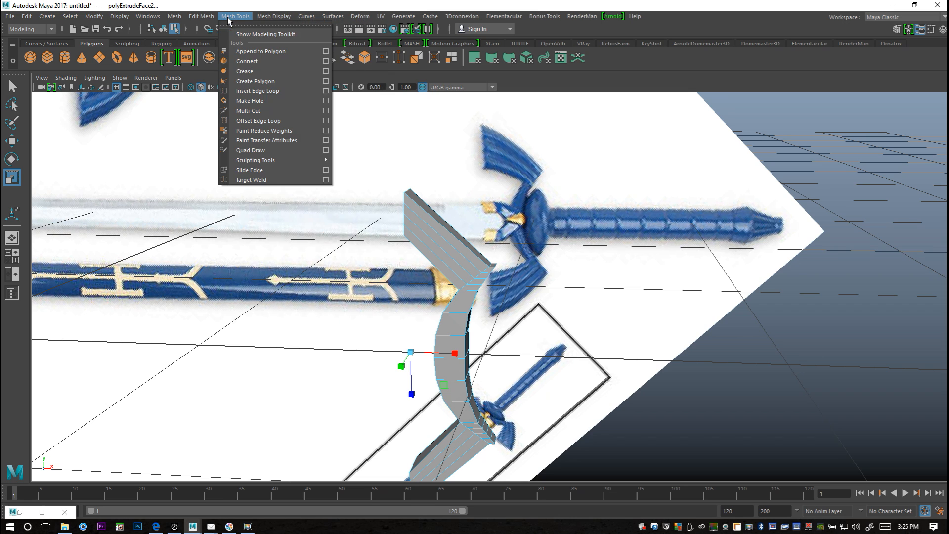
click(326, 90)
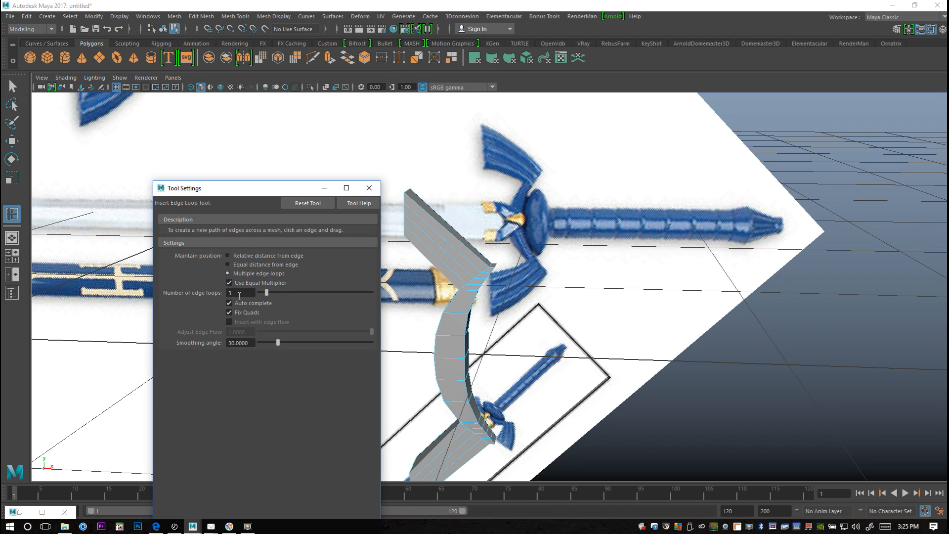
drag(241, 297, 192, 292)
text(4)
click(369, 188)
click(435, 233)
alt+middle_drag(465, 363, 461, 358)
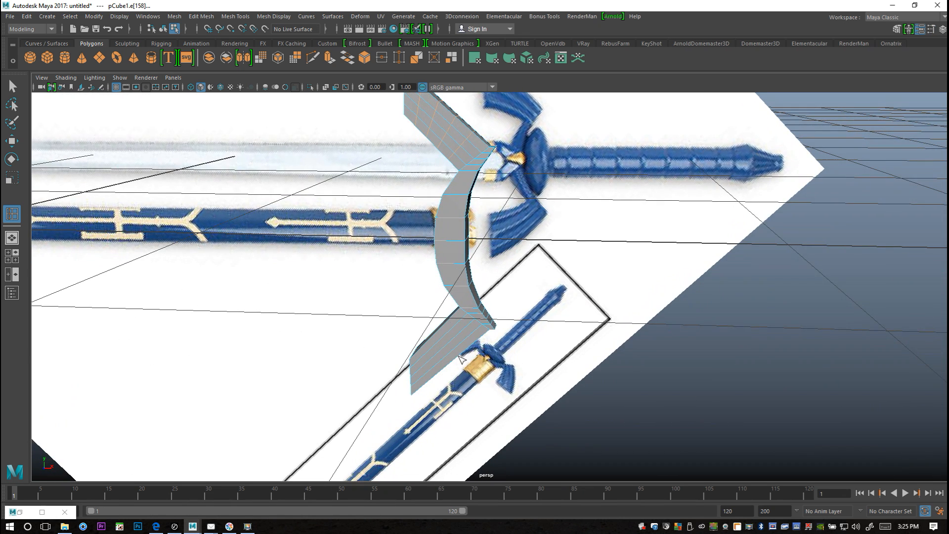
click(451, 357)
In the front view, select the outermost vertex rows of both wings and move them along X toward the blade
click(11, 255)
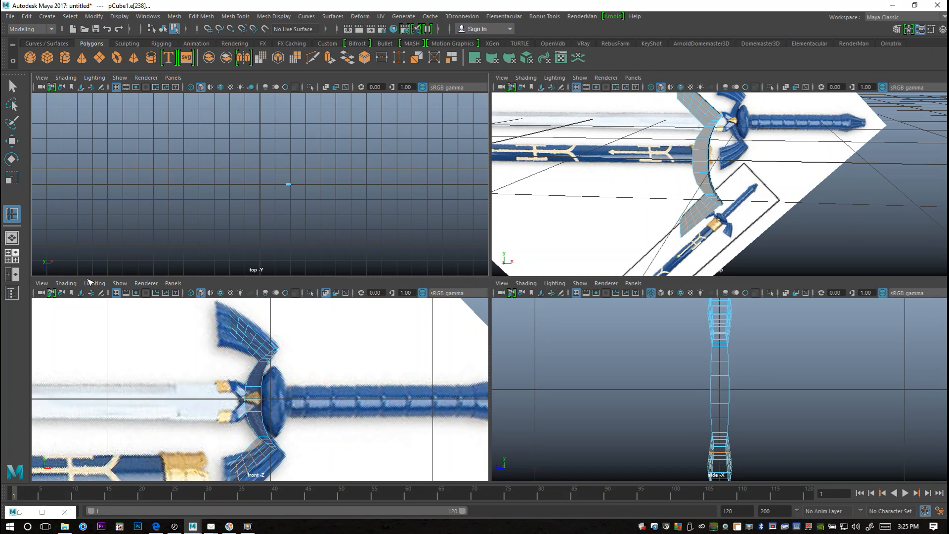
key(space)
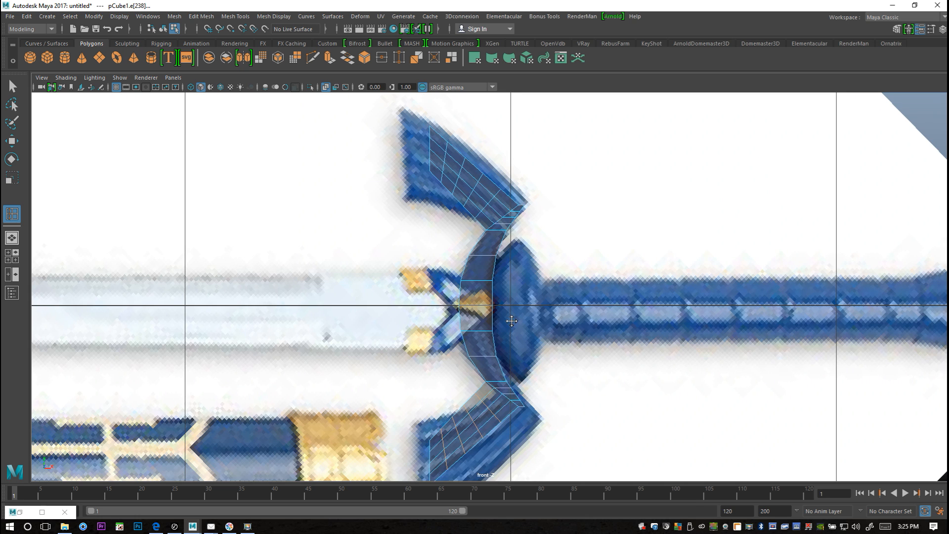
alt+middle_drag(511, 320, 527, 320)
key(q)
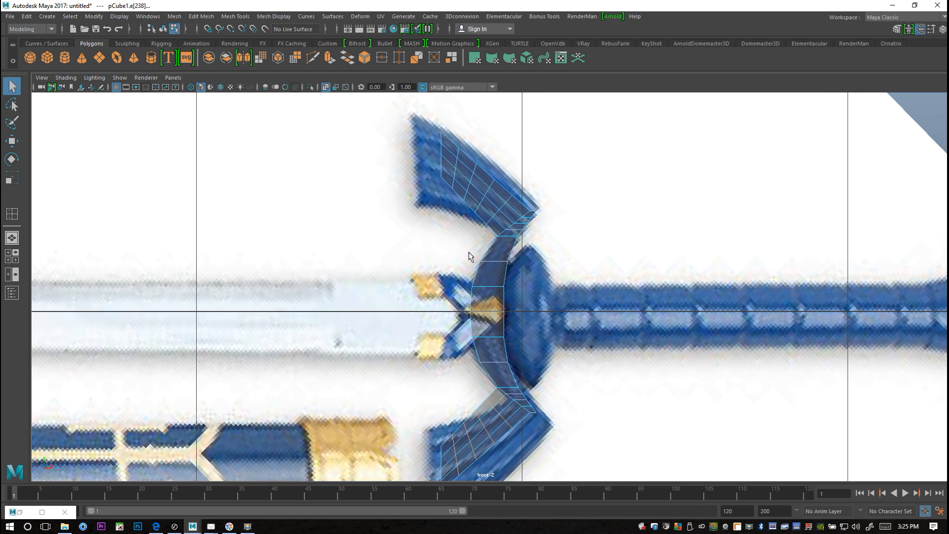
scroll(469, 252, up, 2)
alt+middle_drag(492, 248, 488, 293)
right_drag(464, 186, 426, 187)
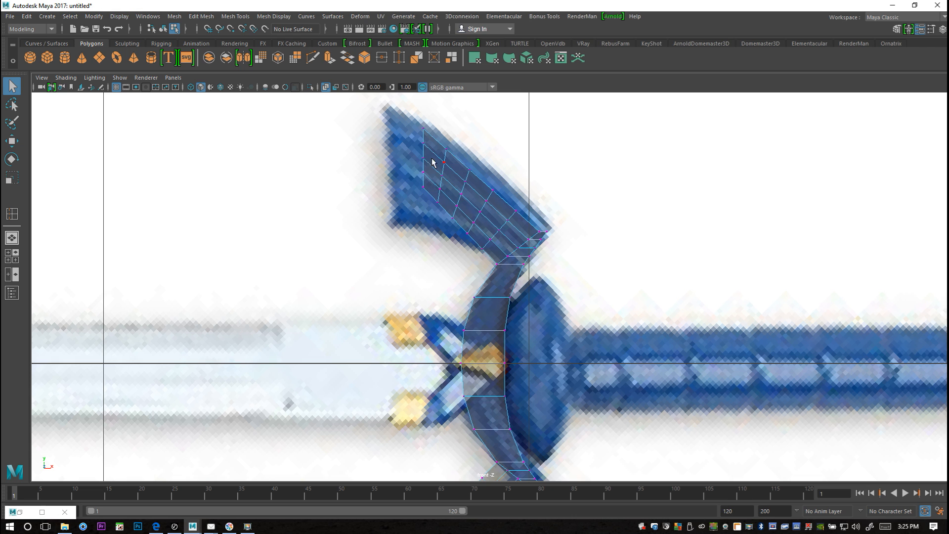
drag(401, 112, 433, 243)
alt+middle_drag(456, 281, 462, 134)
drag(413, 352, 437, 474)
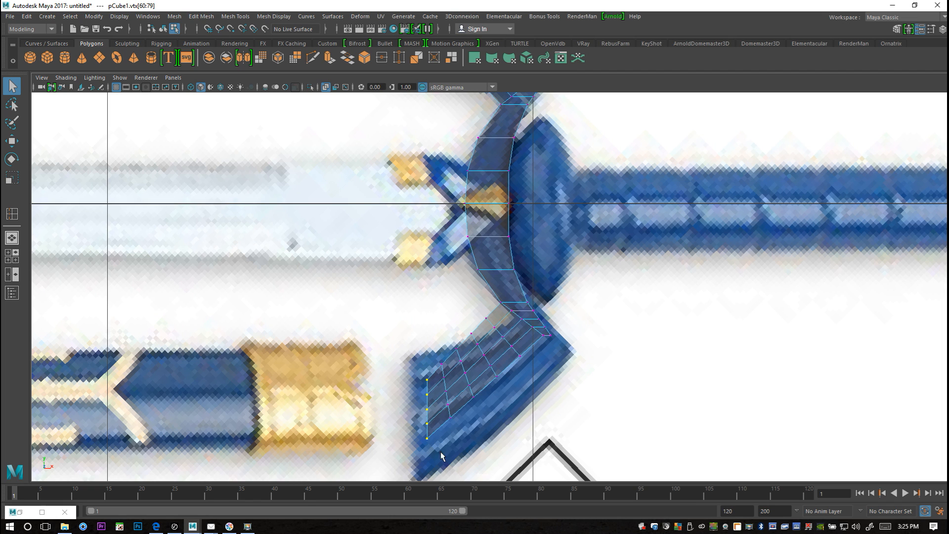
key(w)
drag(473, 205, 463, 205)
Scale the selected wing-end vertices to fit the reference wings' outline
scroll(336, 248, down, 7)
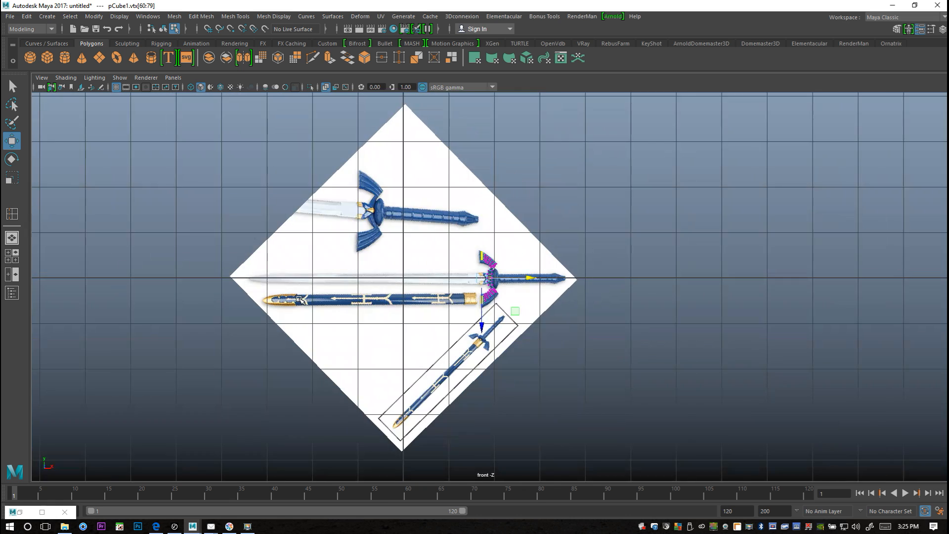
scroll(414, 335, up, 4)
key(r)
scroll(413, 335, up, 5)
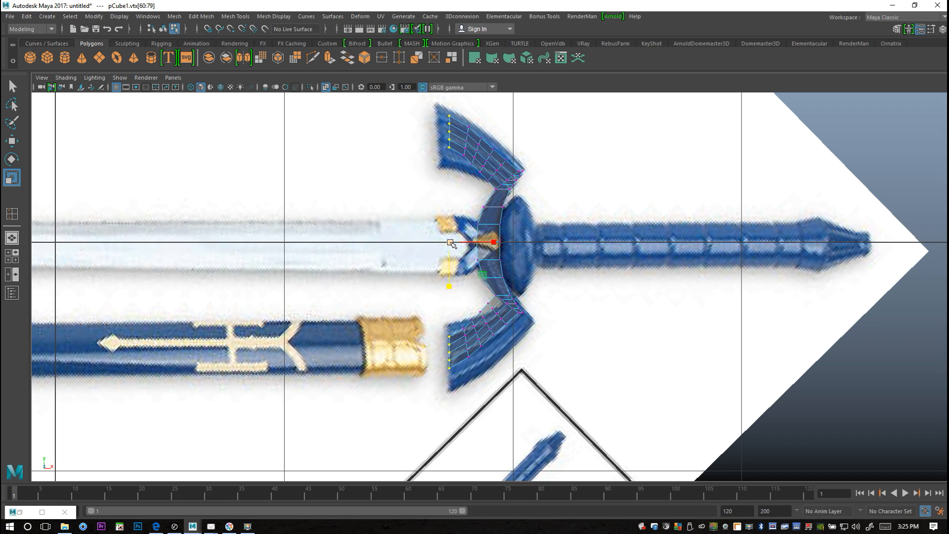
drag(451, 243, 451, 254)
scroll(494, 309, up, 2)
Select all crossguard and wing faces below the horizontal centre line and delete them
right_drag(482, 295, 459, 269)
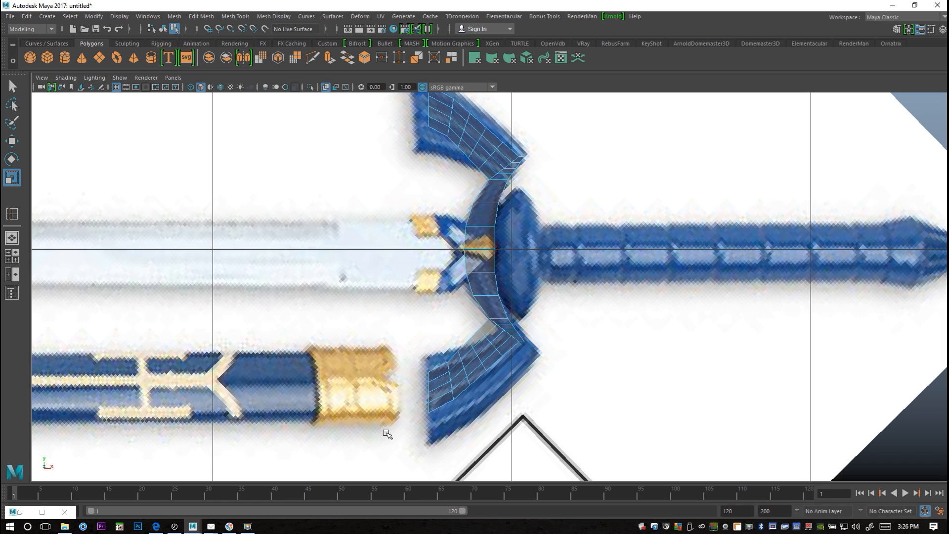
drag(588, 438, 596, 268)
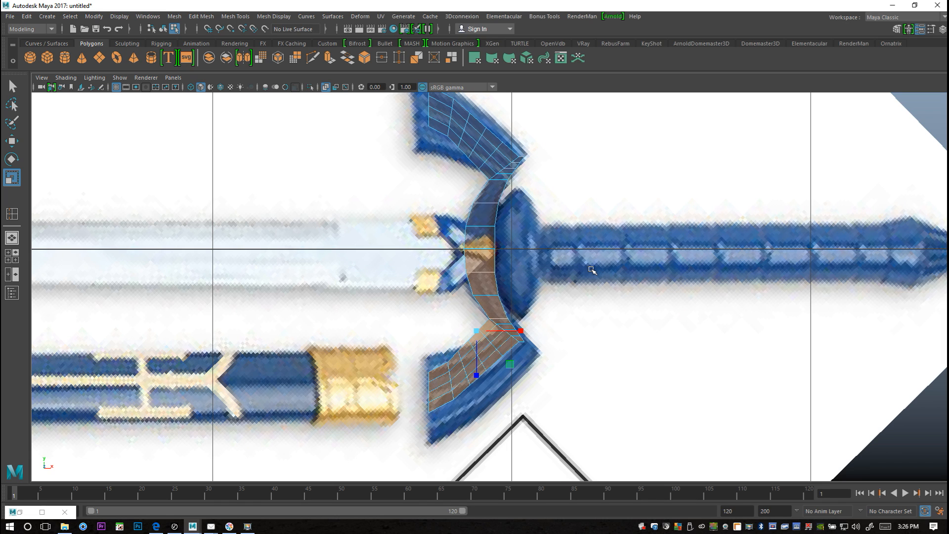
key(Delete)
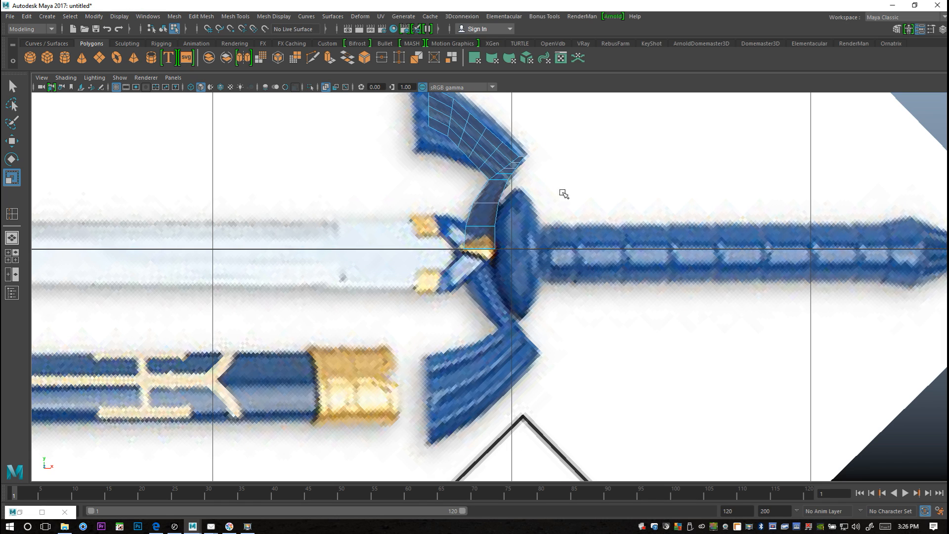
Move the upper-edge vertices at the wing's elbow corner outward in the front view to meet the reference outline
alt+middle_drag(552, 181, 562, 371)
scroll(555, 357, up, 7)
alt+middle_drag(557, 331, 535, 216)
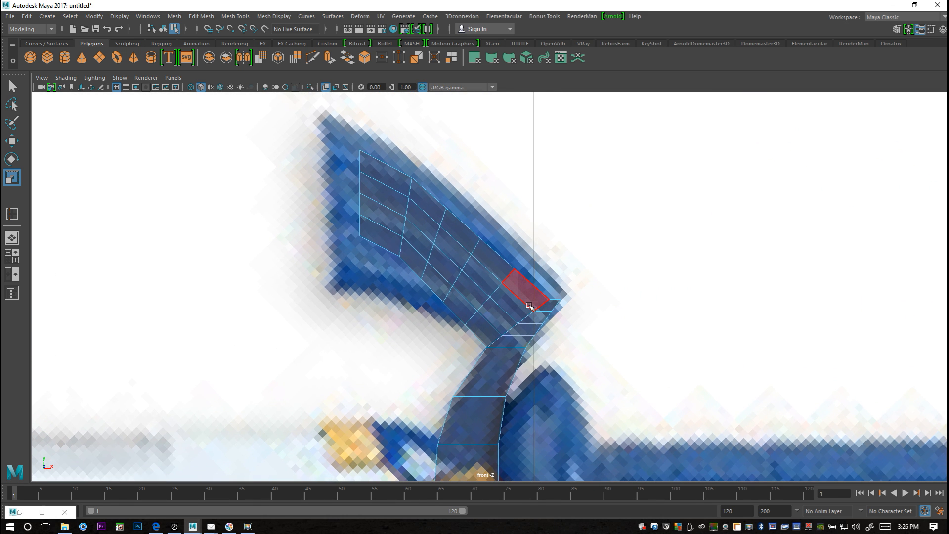
right_drag(530, 239, 482, 240)
scroll(591, 349, up, 4)
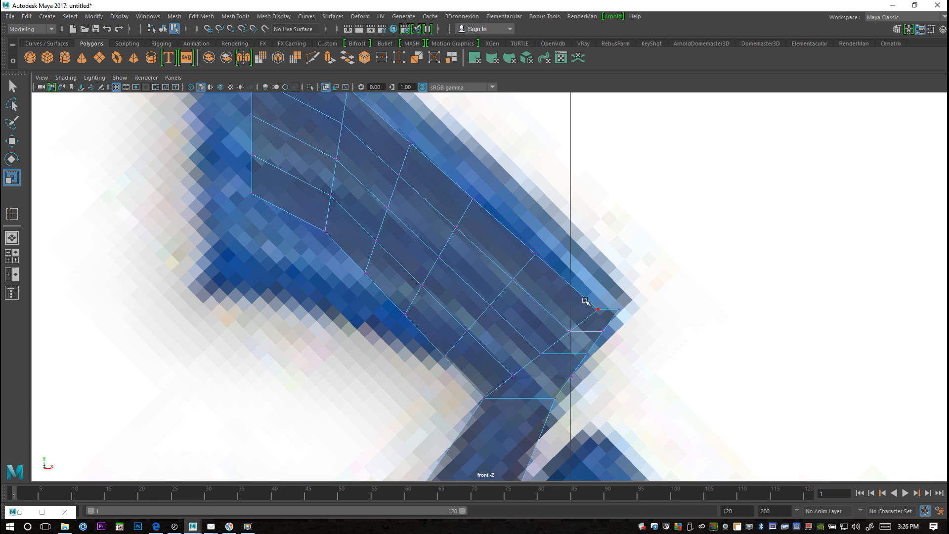
drag(600, 318, 601, 318)
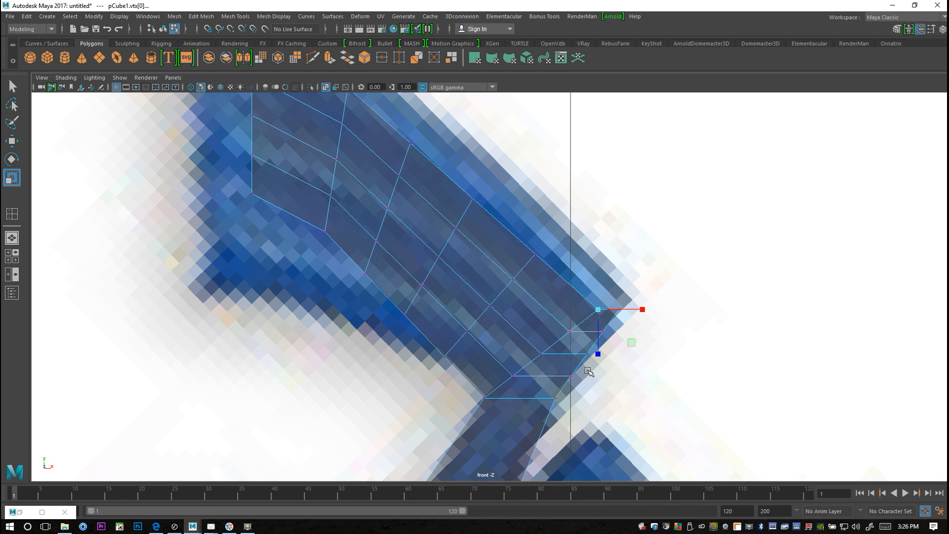
key(w)
drag(601, 310, 594, 272)
drag(522, 240, 542, 220)
click(473, 198)
drag(474, 198, 478, 156)
Move the wing's upper outer corner onto the reference tip and align the adjoining upper-edge vertices with the outline
alt+middle_drag(446, 196, 573, 368)
drag(404, 229, 304, 139)
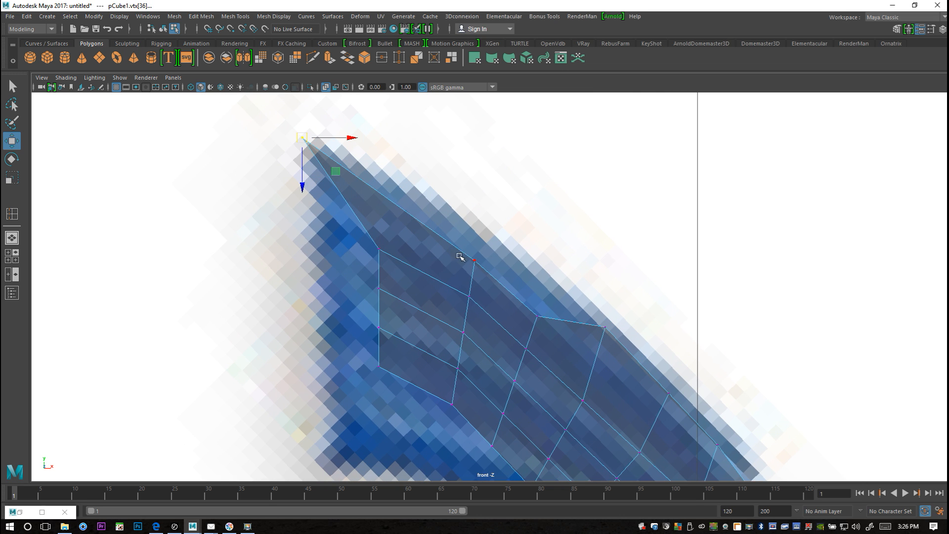
drag(481, 265, 456, 215)
drag(550, 329, 552, 331)
drag(538, 316, 538, 269)
Move the wing's lower outer corner and the two adjacent lower-edge vertices onto the reference outline
alt+middle_drag(581, 331, 641, 239)
click(440, 274)
drag(439, 274, 384, 378)
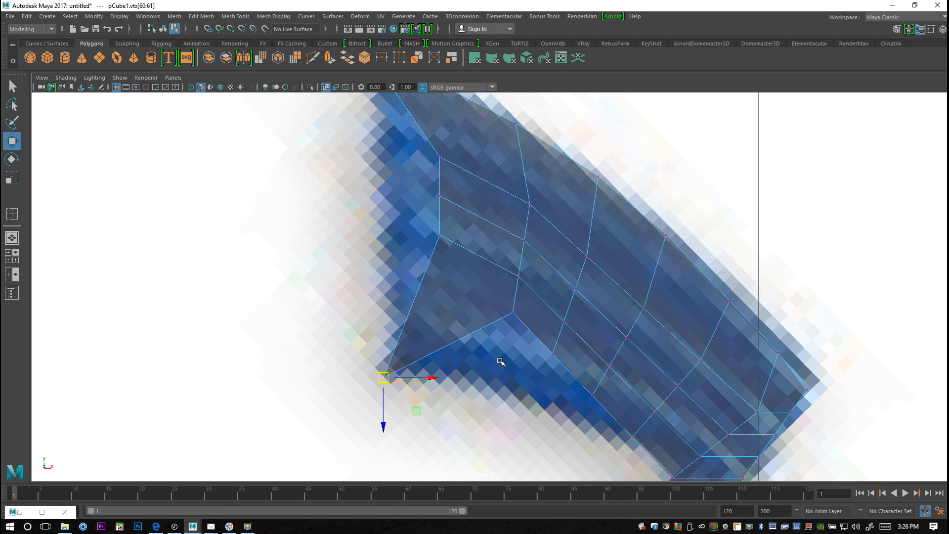
click(513, 312)
drag(512, 313, 480, 382)
click(554, 354)
drag(554, 355, 539, 398)
Adjust the remaining lower-edge vertices toward the elbow to follow the reference wing's curve
alt+middle_drag(542, 430, 495, 285)
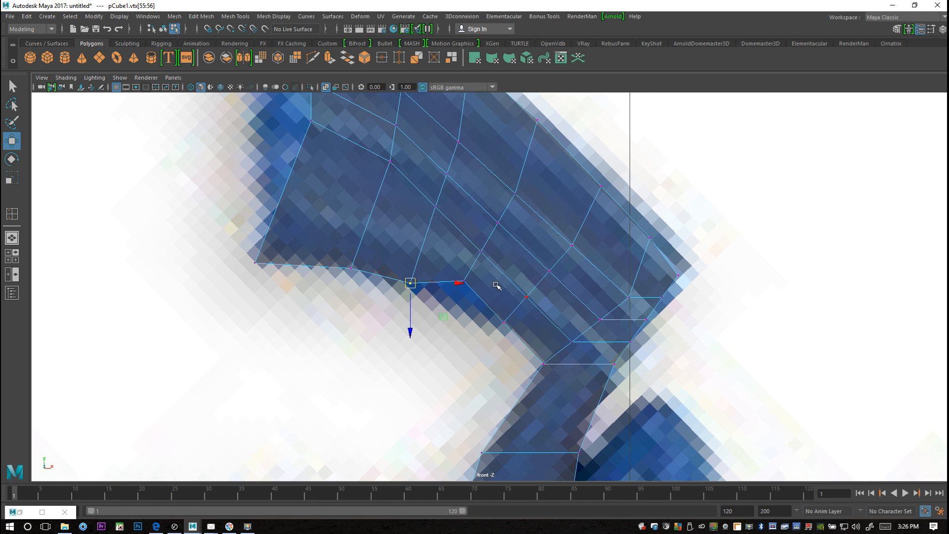
click(466, 281)
drag(467, 282, 458, 305)
mouse_move(505, 327)
middle_down()
mouse_move(498, 331)
mouse_move(511, 324)
mouse_move(502, 319)
middle_up()
middle_drag(509, 359, 463, 355)
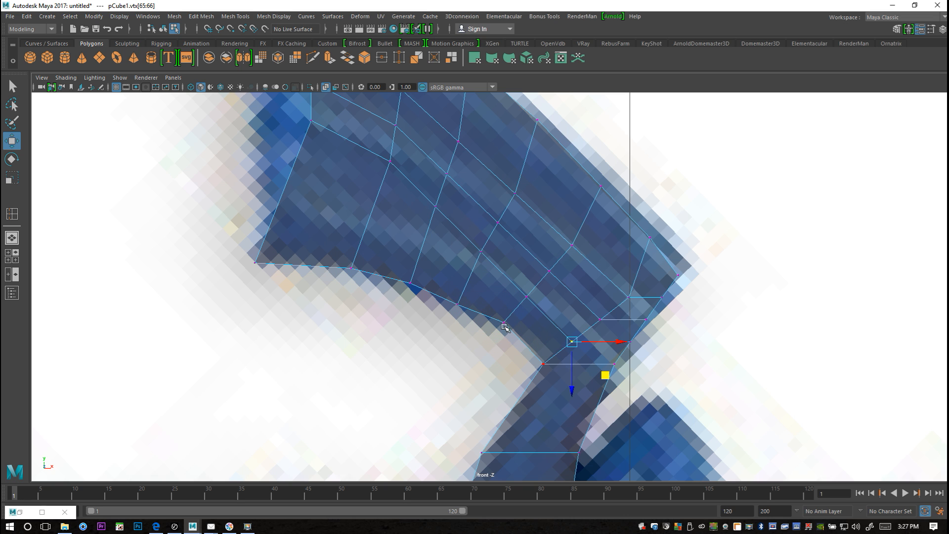
mouse_move(494, 314)
mouse_down()
mouse_move(513, 344)
mouse_move(499, 328)
mouse_up()
alt+middle_drag(378, 360, 466, 506)
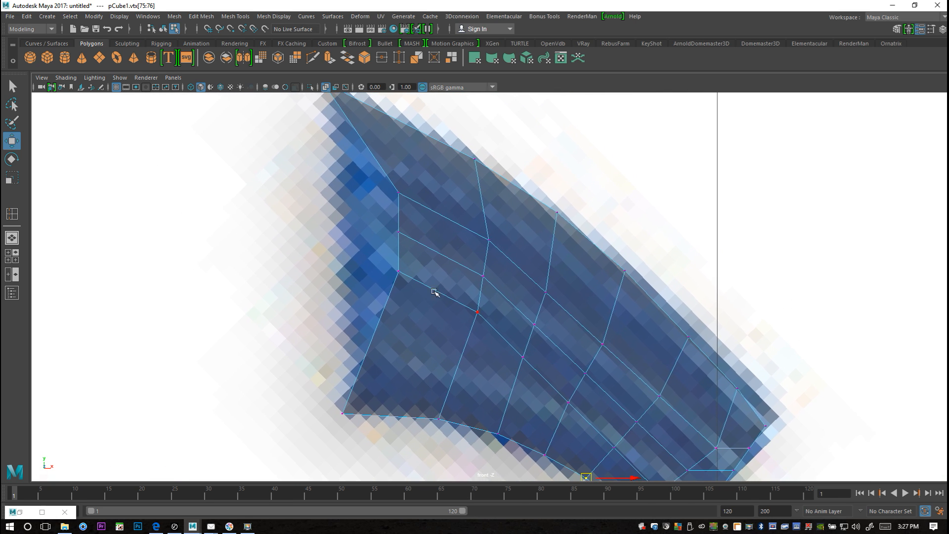
Move the three middle vertices of the wing's outer end edge to the reference edge
click(398, 193)
drag(398, 193, 346, 177)
click(399, 231)
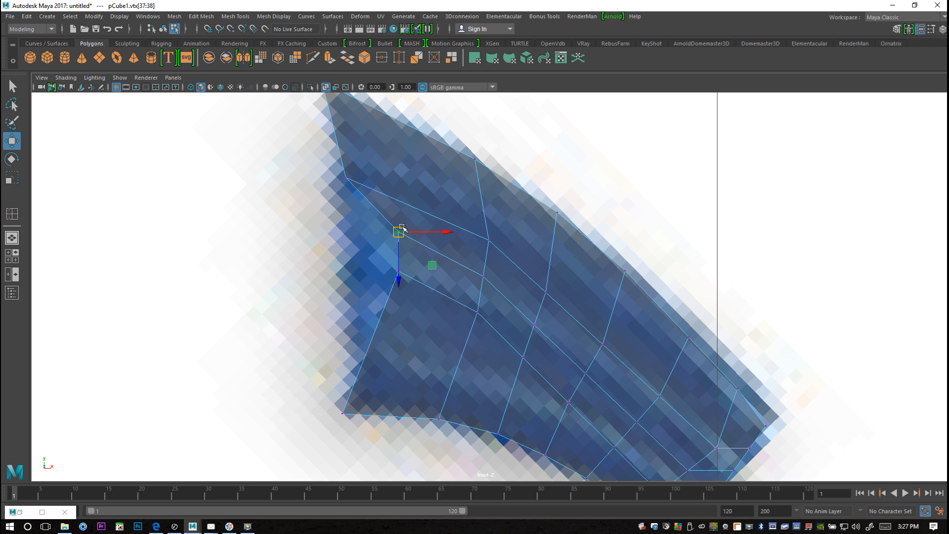
drag(400, 237, 352, 235)
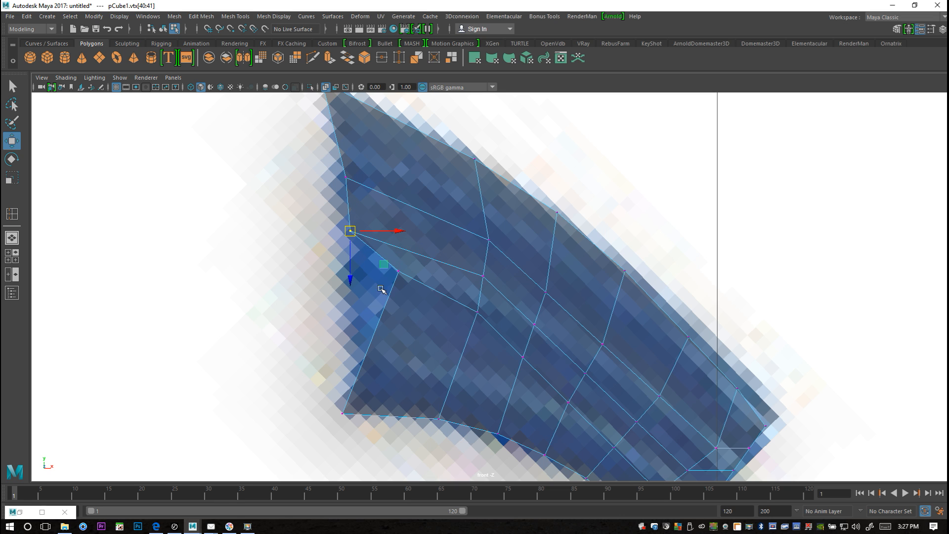
drag(415, 293, 361, 301)
Reposition the three interior vertices of the first column in from the wing's end to even out the rows
alt+middle_drag(389, 329, 315, 297)
click(404, 279)
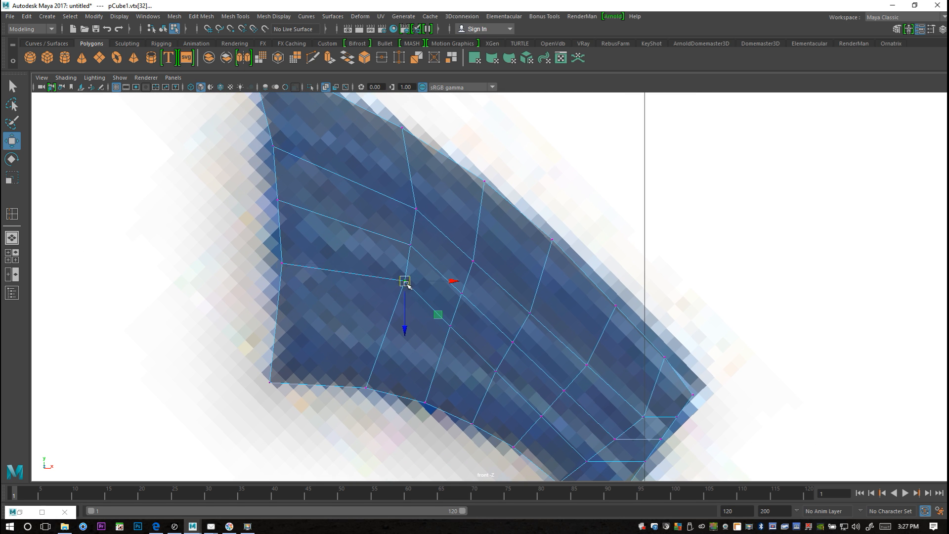
drag(402, 281, 397, 295)
click(411, 245)
drag(411, 247, 408, 254)
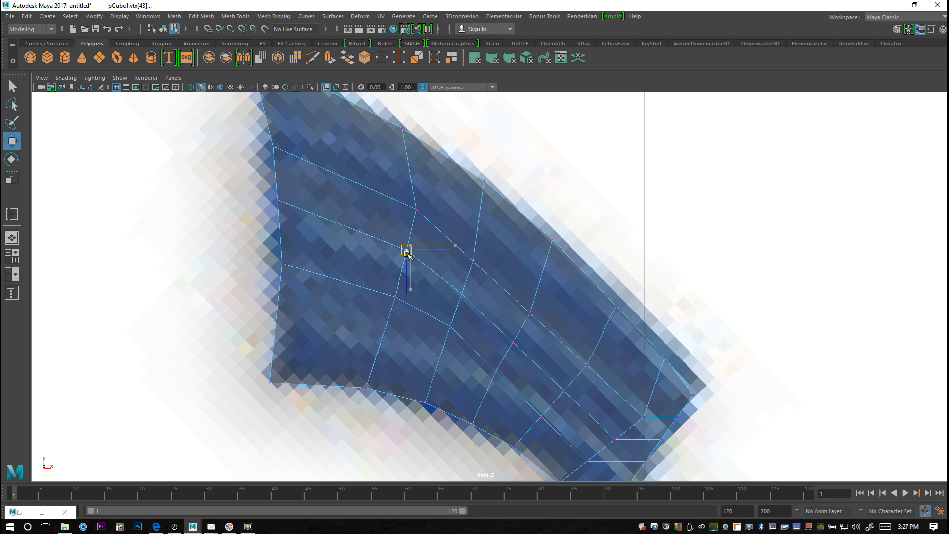
click(417, 209)
drag(415, 215, 411, 218)
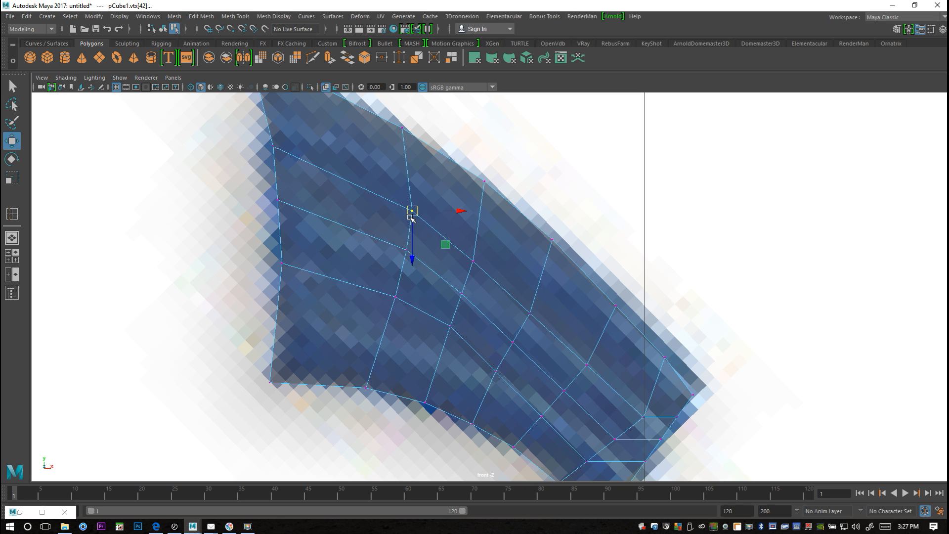
alt+middle_drag(564, 422, 523, 339)
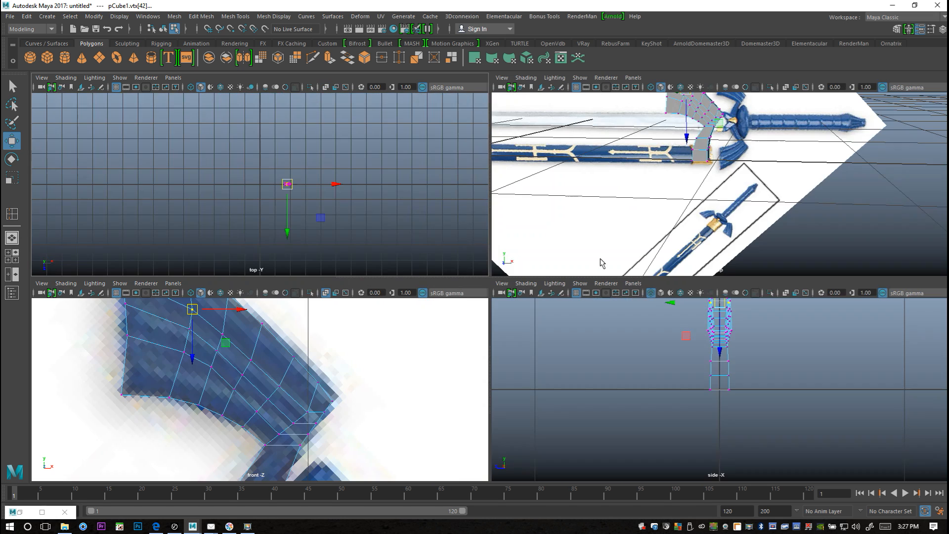
In the perspective view, try to thin the wing's lower outer corner by scaling its two vertices across the thickness
click(12, 256)
key(space)
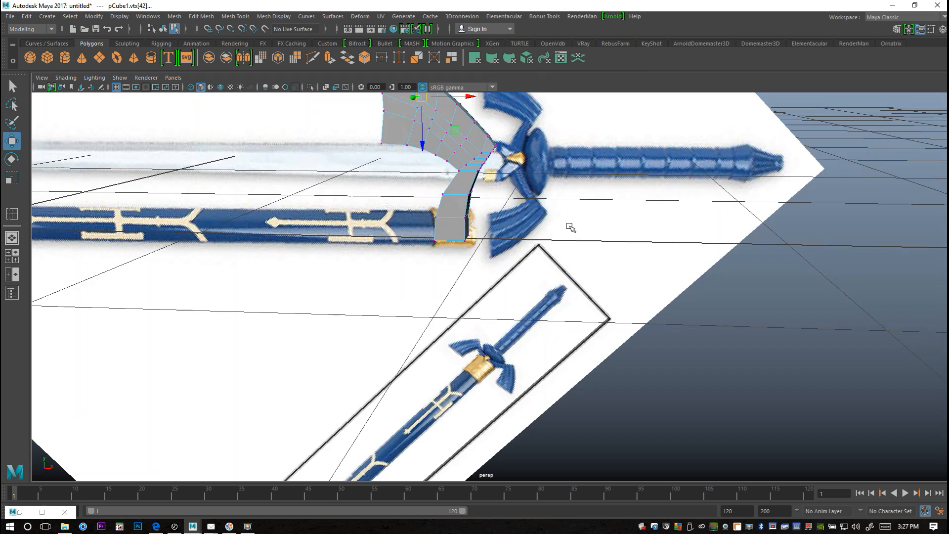
alt+middle_drag(530, 277, 571, 402)
alt+drag(572, 402, 574, 357)
scroll(676, 381, up, 5)
drag(345, 253, 402, 312)
shift+click(423, 263)
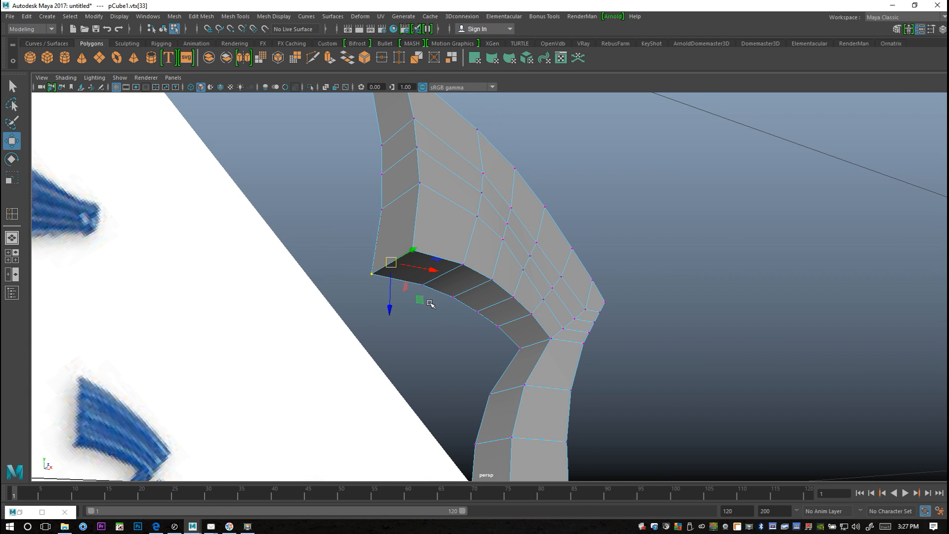
key(r)
drag(414, 250, 401, 257)
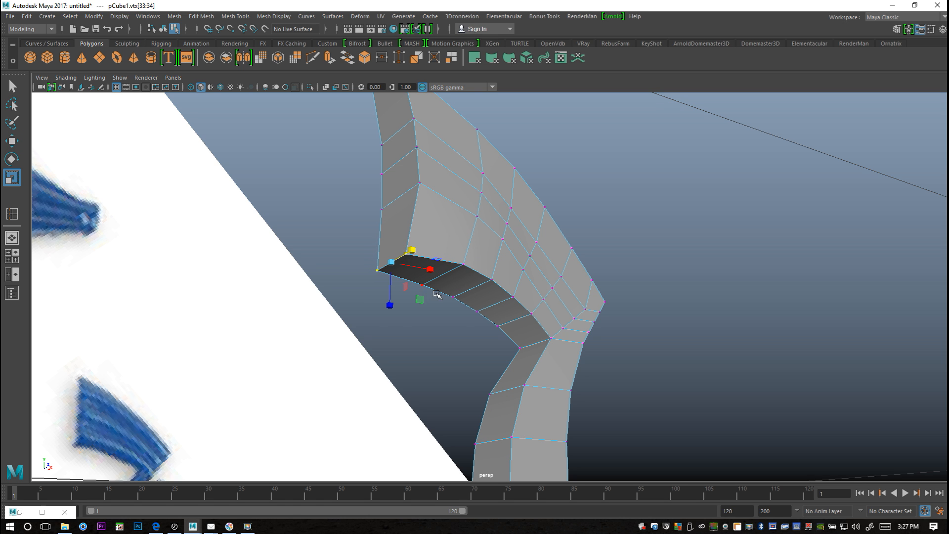
Try the same thickness scaling on the neighbouring lower-edge vertex pair and undo both scaling changes
alt+drag(461, 330, 481, 239)
shift+click(421, 274)
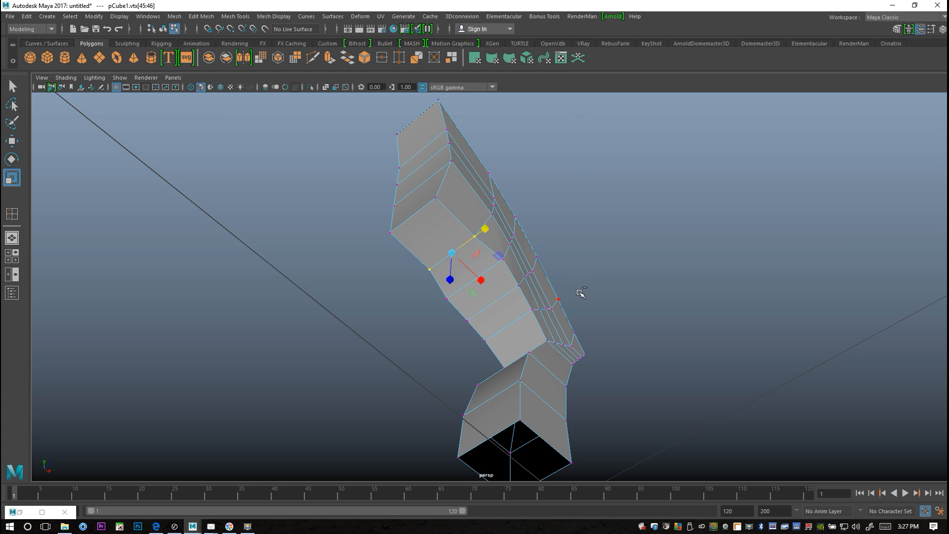
key(ctrl+z)
key(ctrl+z)
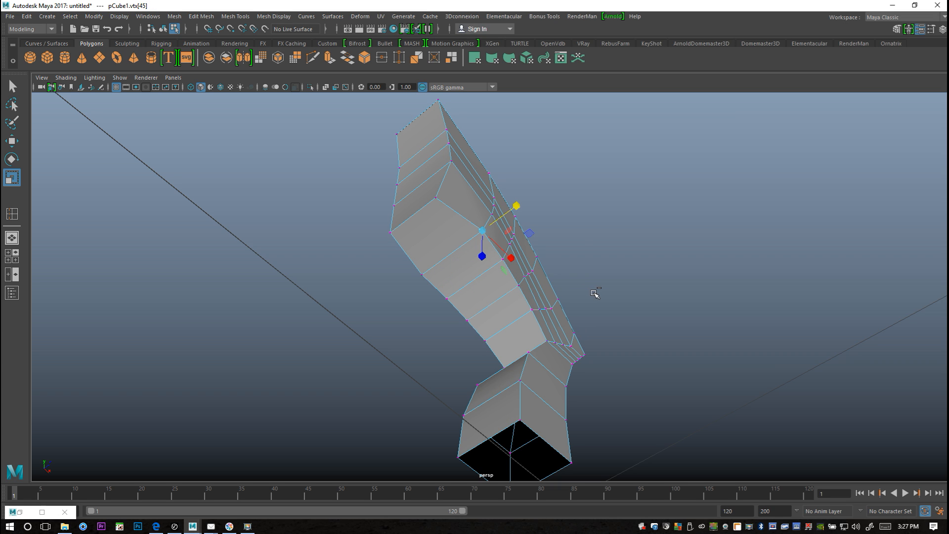
key(ctrl+z)
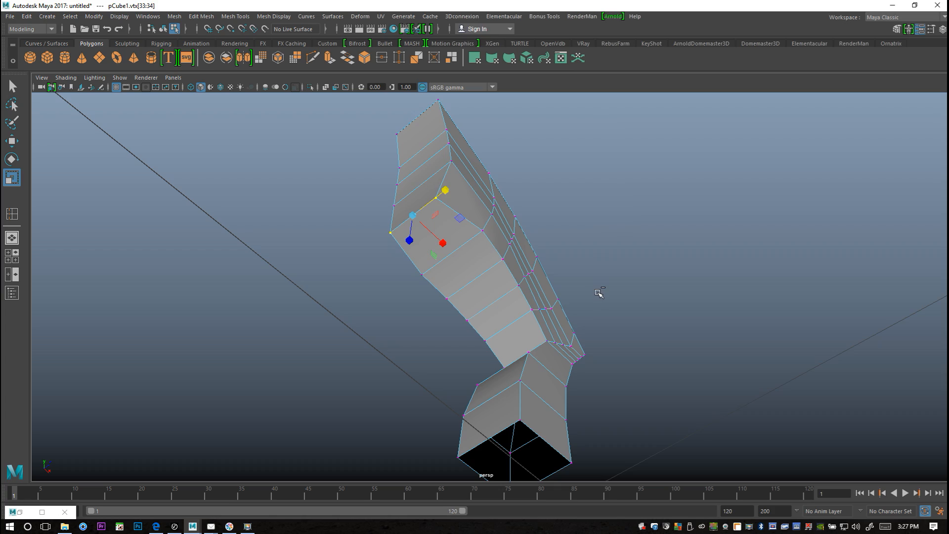
key(ctrl+z)
Switch to edge selection and select the three lengthwise interior edge rows on the wing's front side
alt+drag(644, 290, 630, 367)
scroll(638, 361, up, 6)
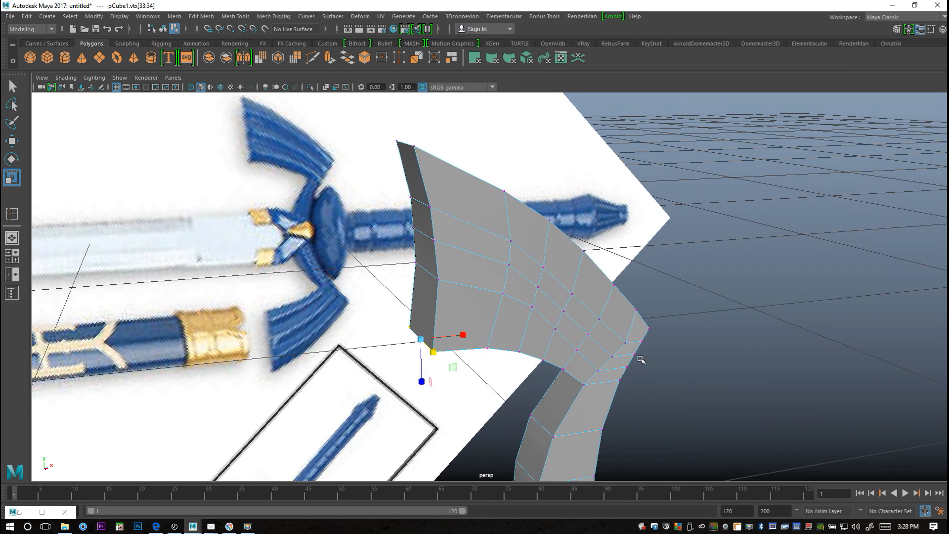
right_drag(557, 235, 569, 277)
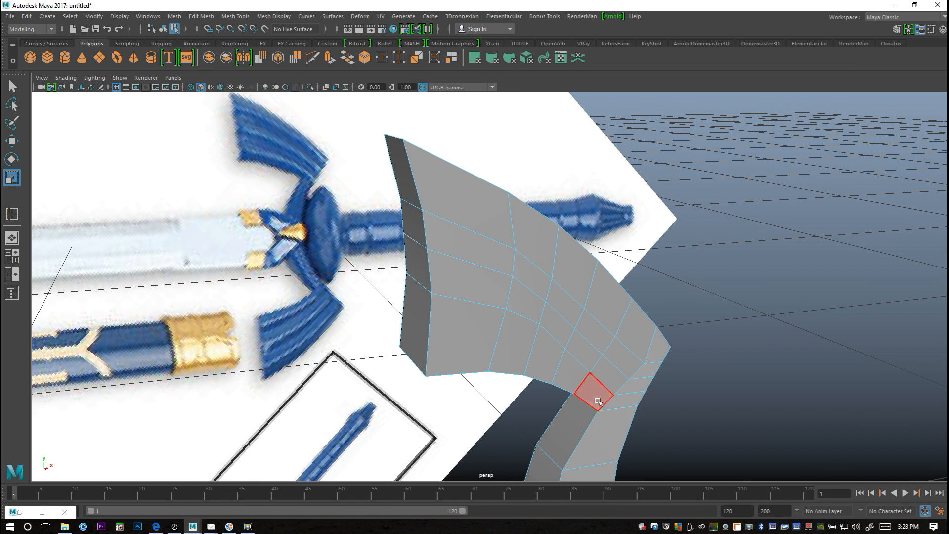
click(600, 396)
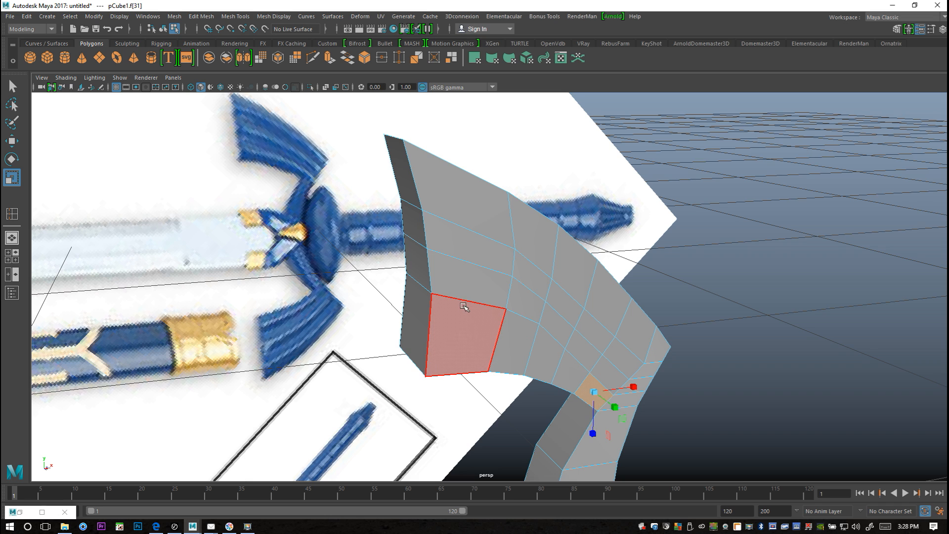
right_drag(463, 249, 512, 226)
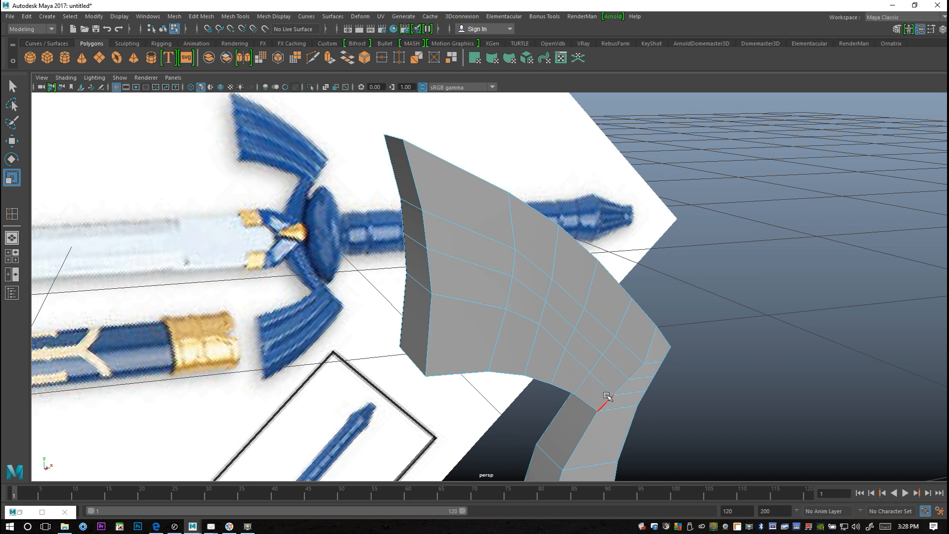
click(608, 386)
double_click(467, 302)
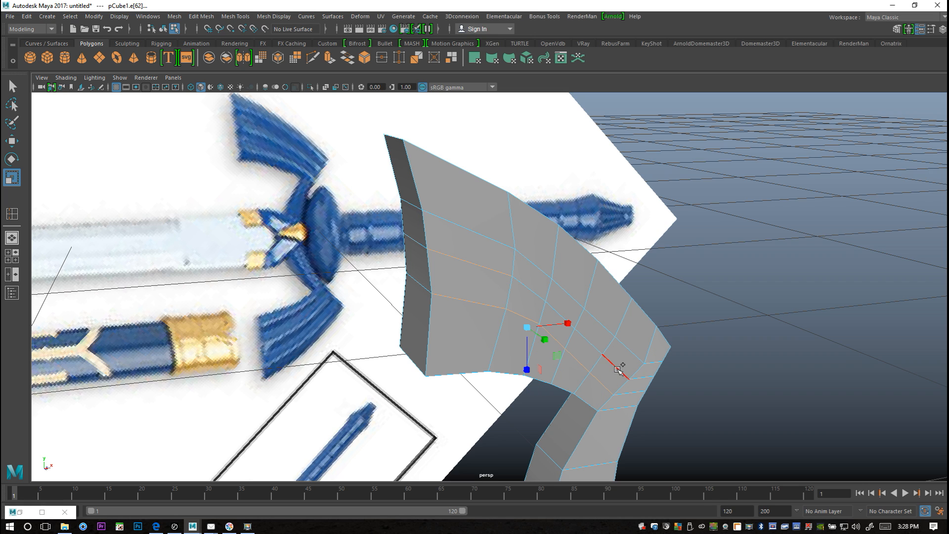
shift+click(617, 369)
shift+click(628, 346)
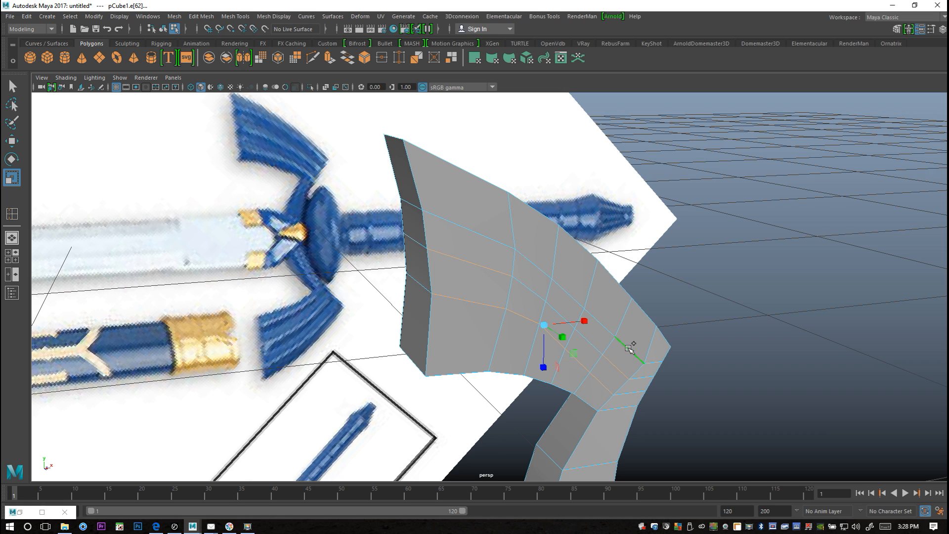
shift+click(466, 228)
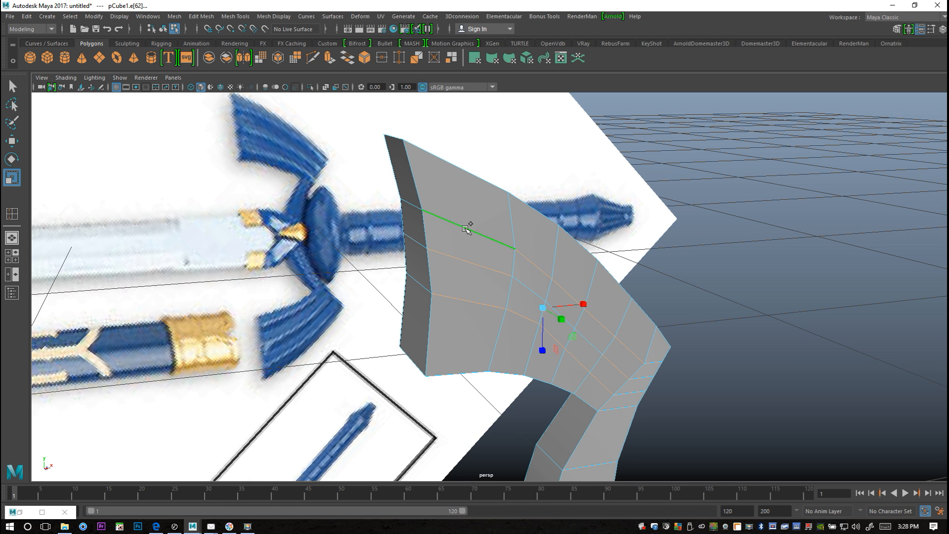
Add the three matching lengthwise edge rows on the wing's back side to the selection
alt+drag(336, 285, 483, 282)
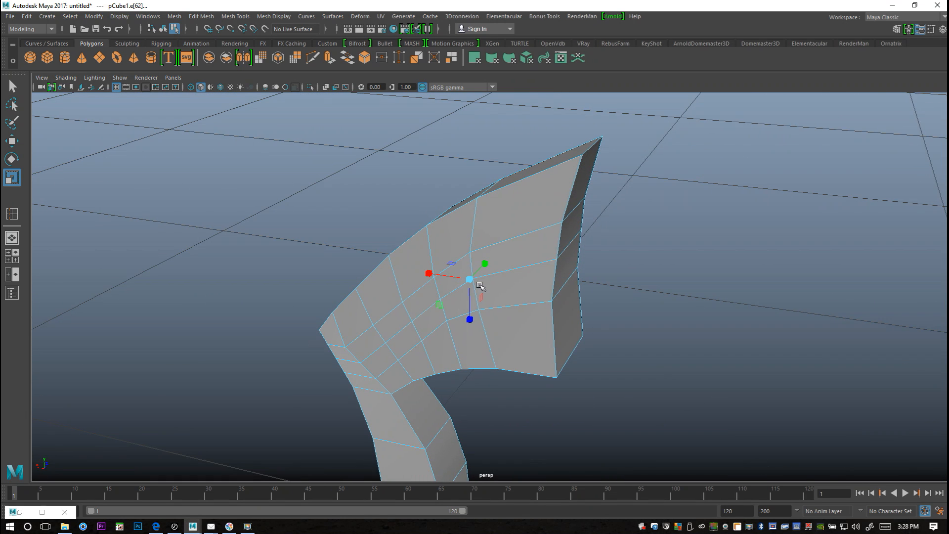
shift+click(533, 236)
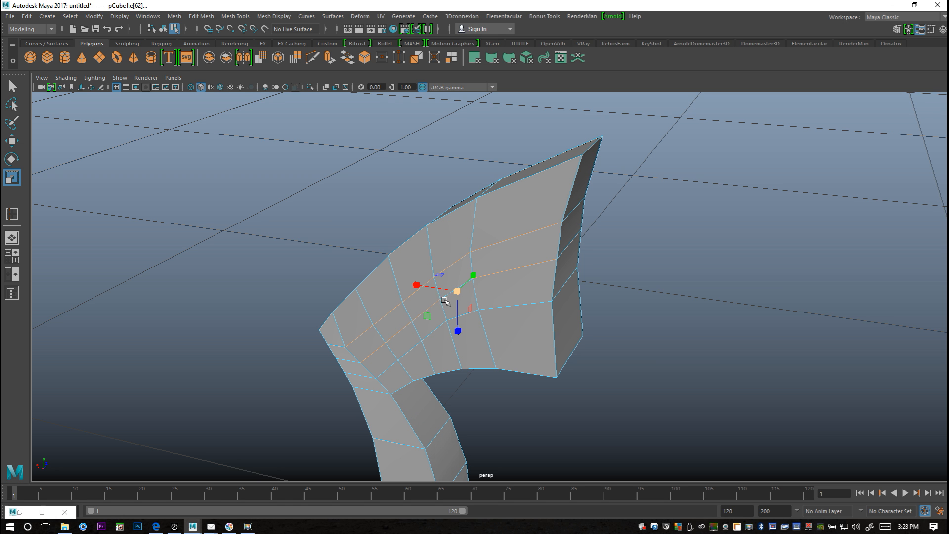
scroll(445, 297, up, 6)
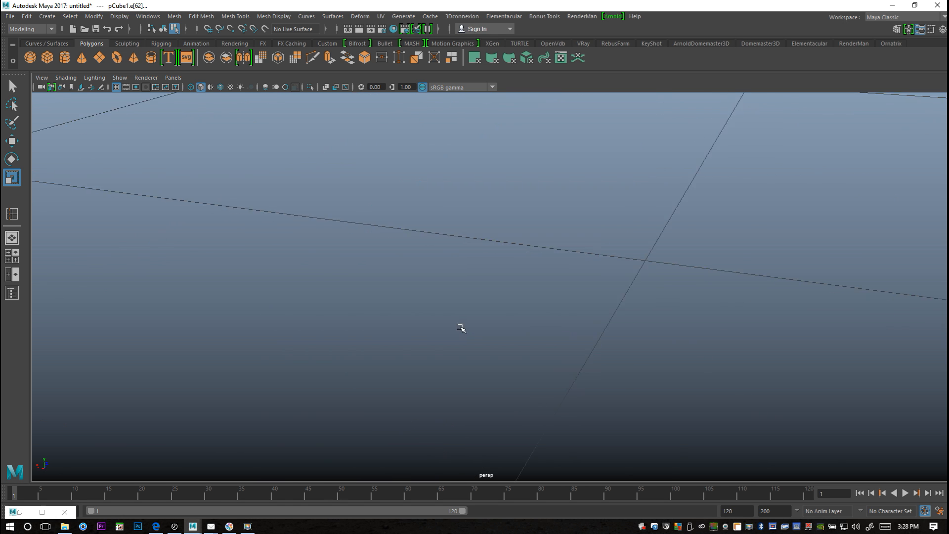
scroll(431, 325, down, 5)
scroll(439, 324, up, 2)
scroll(420, 321, down, 2)
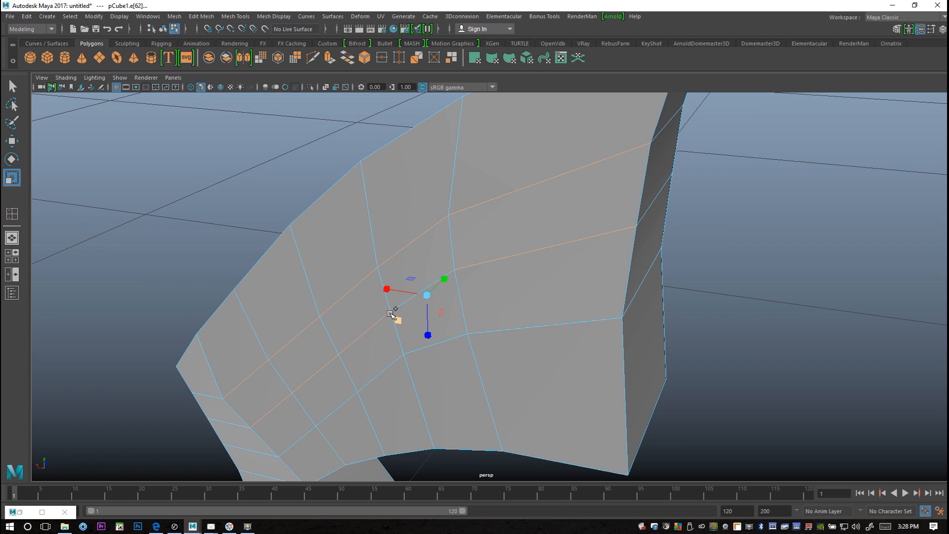
shift+click(530, 330)
shift+click(446, 343)
scroll(642, 378, down, 5)
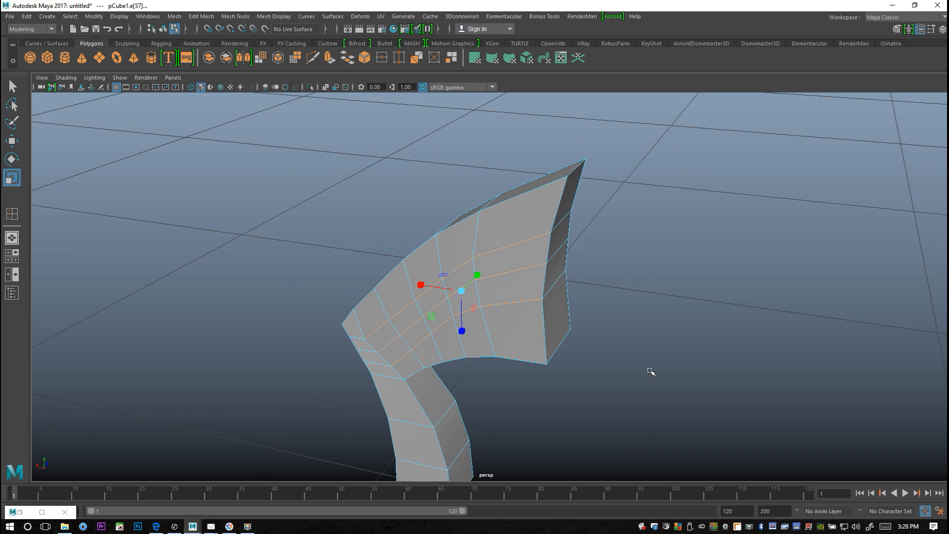
alt+drag(661, 352, 657, 405)
Bevel the selected wing edge rows with a fraction of 0.01
click(201, 17)
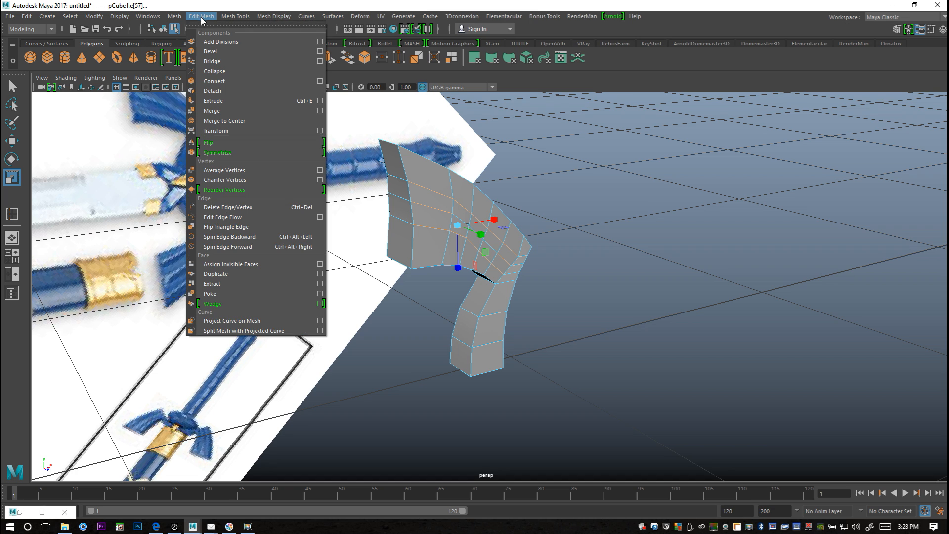
click(231, 51)
click(781, 266)
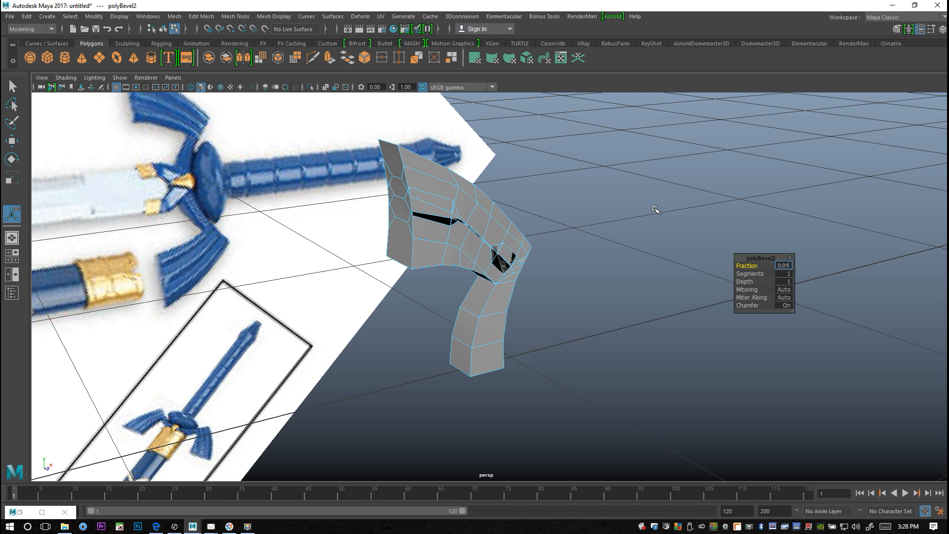
key(Return)
scroll(538, 281, up, 6)
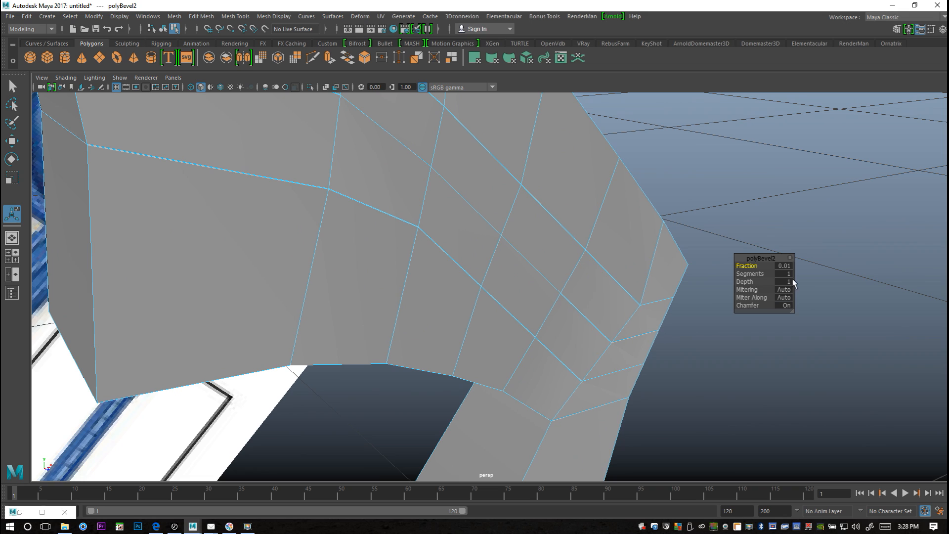
Confirm the bevel fraction of 0.01 and clear the edge selection
click(781, 267)
key(Return)
click(776, 179)
Switch to face selection and select the front-side row of faces along the wing's upper outer edge
scroll(733, 257, down, 4)
alt+drag(659, 265, 671, 332)
right_click(349, 164)
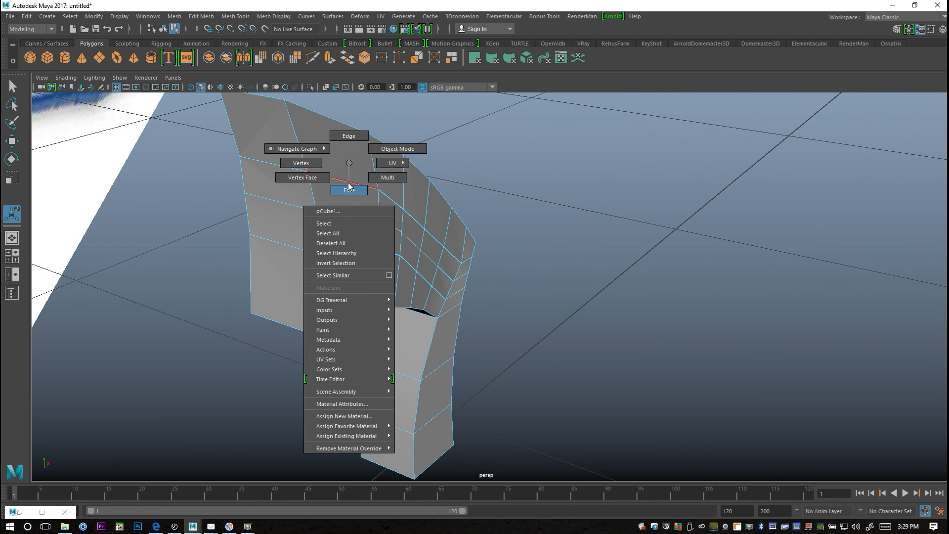
click(349, 190)
click(350, 176)
shift+click(387, 179)
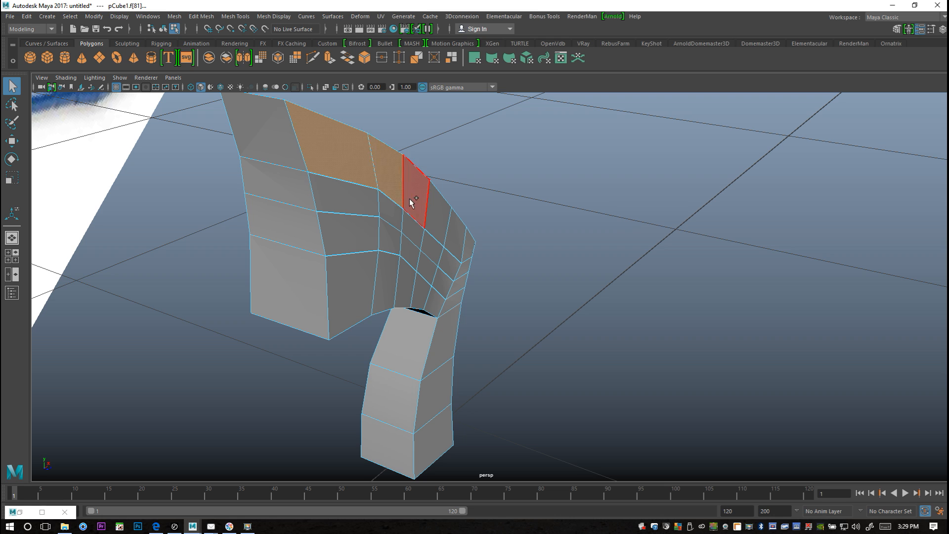
shift+click(415, 190)
shift+click(437, 208)
shift+click(455, 228)
Add the remaining feather rows of faces on the wing's front side to the selection
shift+click(452, 263)
shift+click(436, 249)
shift+click(418, 236)
mouse_move(361, 209)
shift+mouse_down()
mouse_move(359, 236)
mouse_move(413, 257)
mouse_move(435, 282)
mouse_move(422, 299)
mouse_move(363, 289)
mouse_move(407, 298)
shift+mouse_up()
Add the matching feather faces on the wing's back side to the selection and check both sides in wireframe
mouse_move(197, 274)
alt+mouse_down()
mouse_move(257, 294)
mouse_move(320, 265)
mouse_move(361, 306)
mouse_move(329, 367)
mouse_move(372, 309)
mouse_move(482, 261)
mouse_move(470, 371)
mouse_move(436, 356)
mouse_move(423, 321)
mouse_move(400, 339)
mouse_move(406, 358)
mouse_move(435, 351)
mouse_move(415, 387)
mouse_move(386, 403)
mouse_move(361, 371)
mouse_move(334, 399)
mouse_move(377, 432)
alt+mouse_up()
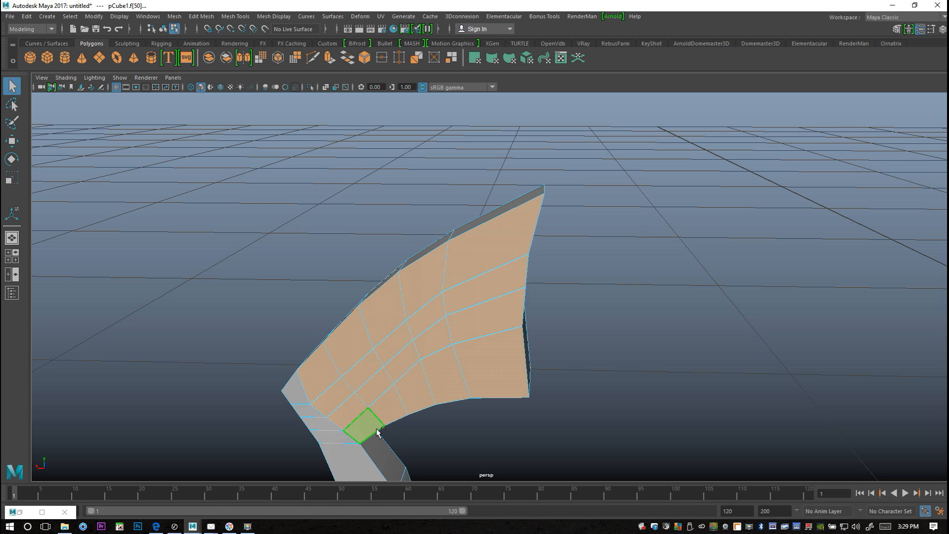
alt+drag(685, 405, 552, 411)
mouse_move(435, 243)
shift+mouse_down()
mouse_move(455, 230)
mouse_move(447, 289)
shift+mouse_up()
alt+drag(314, 328, 435, 339)
mouse_move(547, 343)
alt+mouse_down()
mouse_move(601, 333)
mouse_move(621, 343)
mouse_move(585, 326)
mouse_move(542, 273)
mouse_move(451, 258)
mouse_move(402, 316)
mouse_move(526, 329)
mouse_move(464, 339)
alt+mouse_up()
key(4)
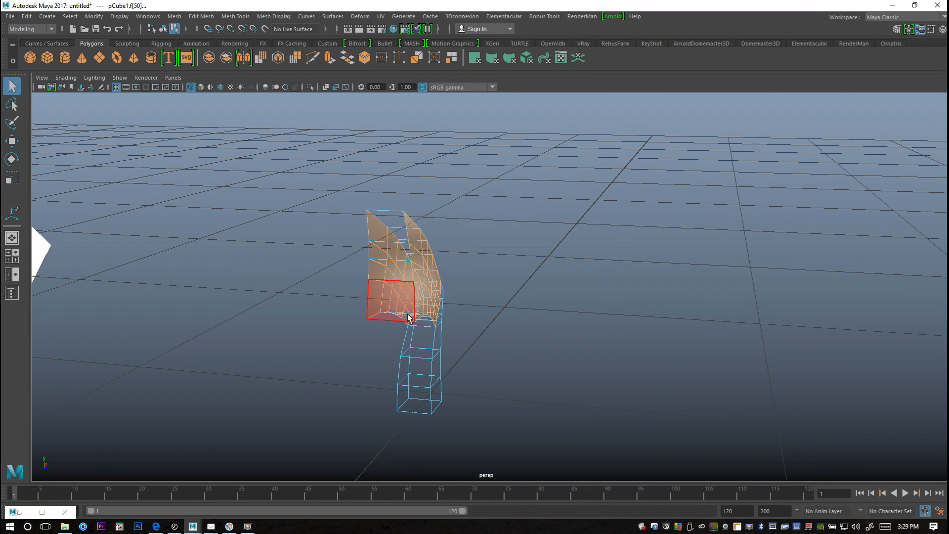
key(5)
Start an Extrude on the selected feather faces on both sides of the wing
mouse_move(457, 332)
alt+right_down()
mouse_move(523, 335)
mouse_move(521, 343)
alt+right_up()
alt+drag(521, 343, 652, 349)
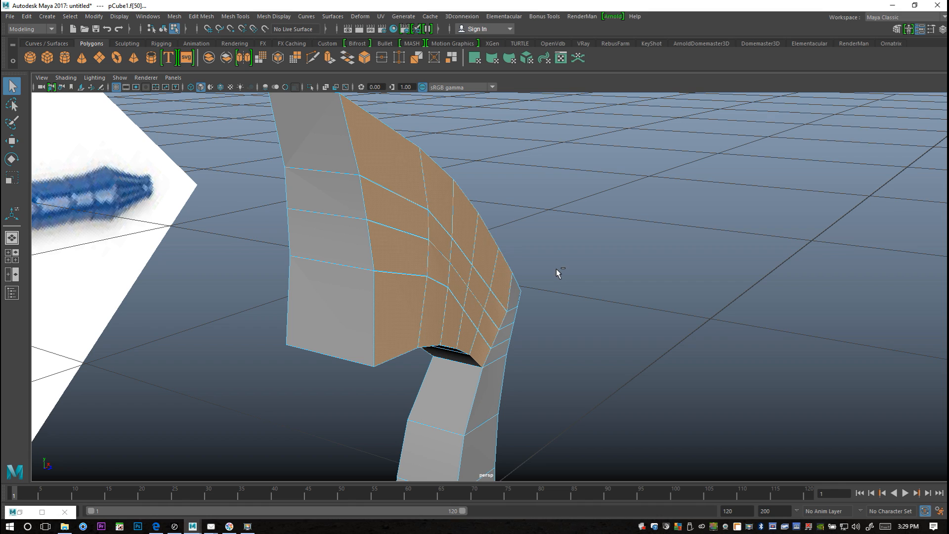
key(ctrl+e)
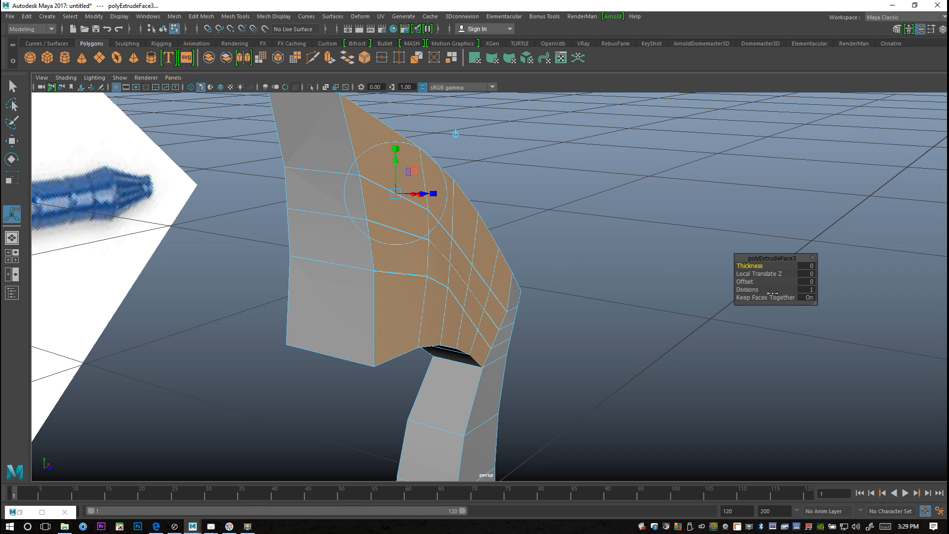
Try out the face extrusion on the guard wing, ending with thickness 0.01 and offset 0.01
click(807, 266)
text(0.2)
key(Return)
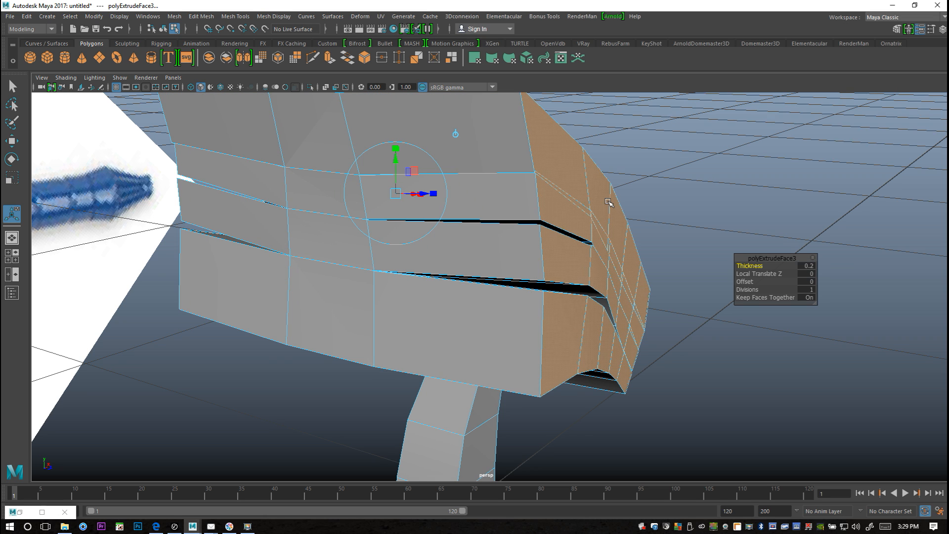
click(807, 267)
text(0.02)
key(Return)
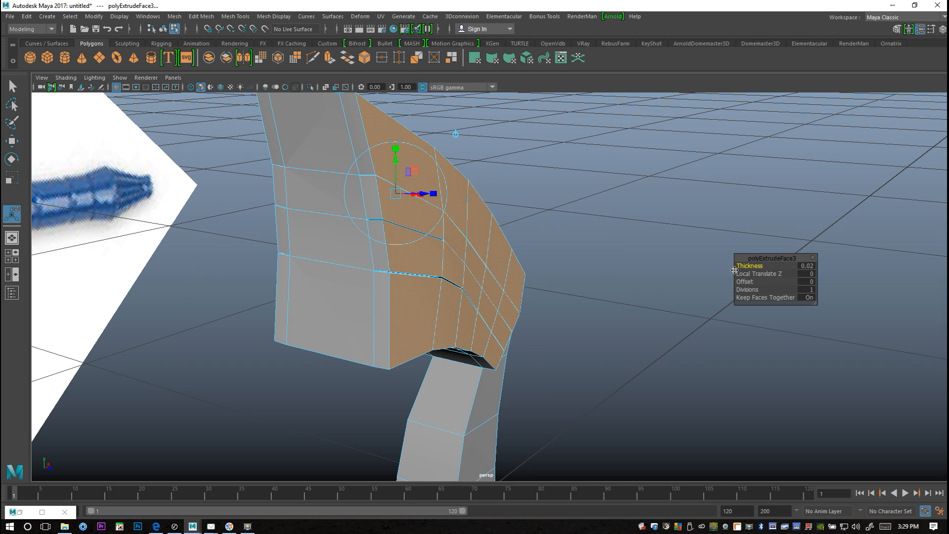
click(807, 266)
text(0.01)
key(Return)
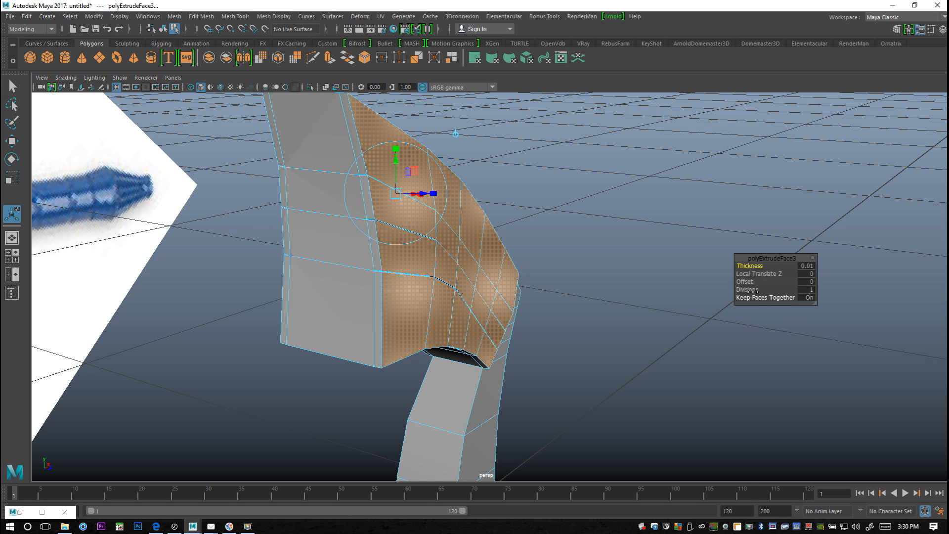
click(811, 282)
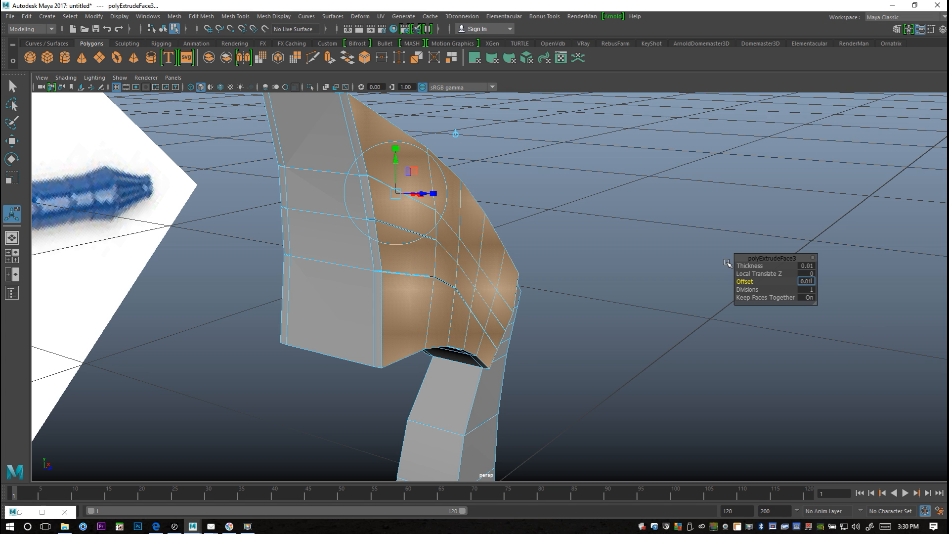
key(Return)
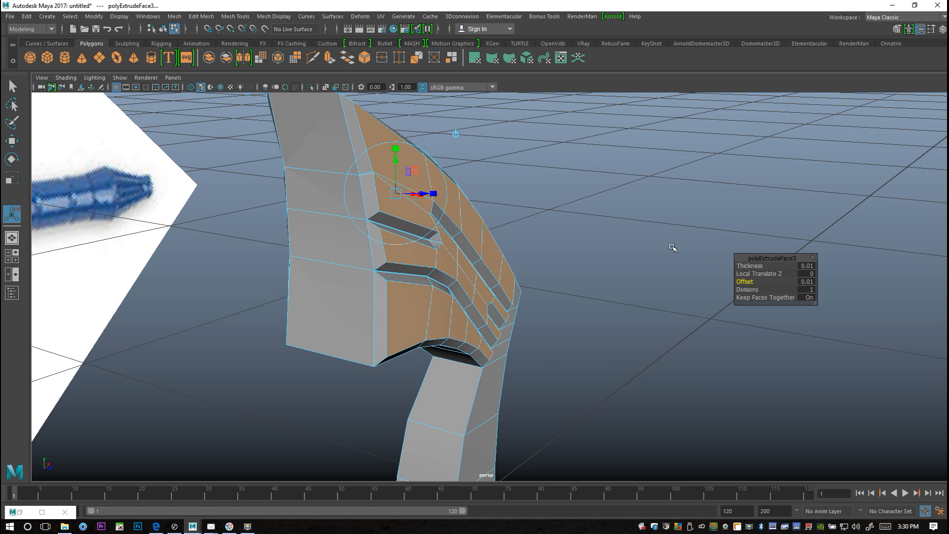
Undo the wing's face extrusion together with its offset and thickness changes
alt+drag(493, 256, 490, 283)
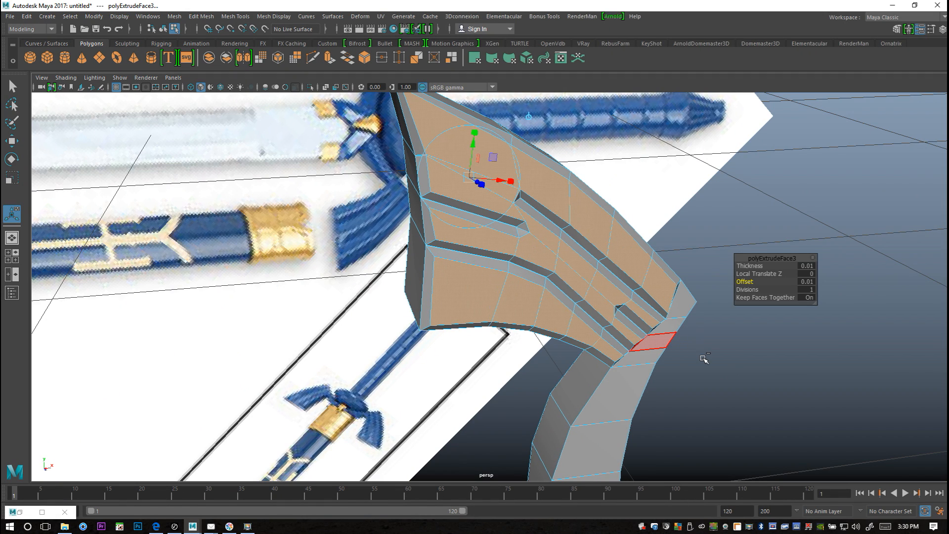
key(ctrl+z)
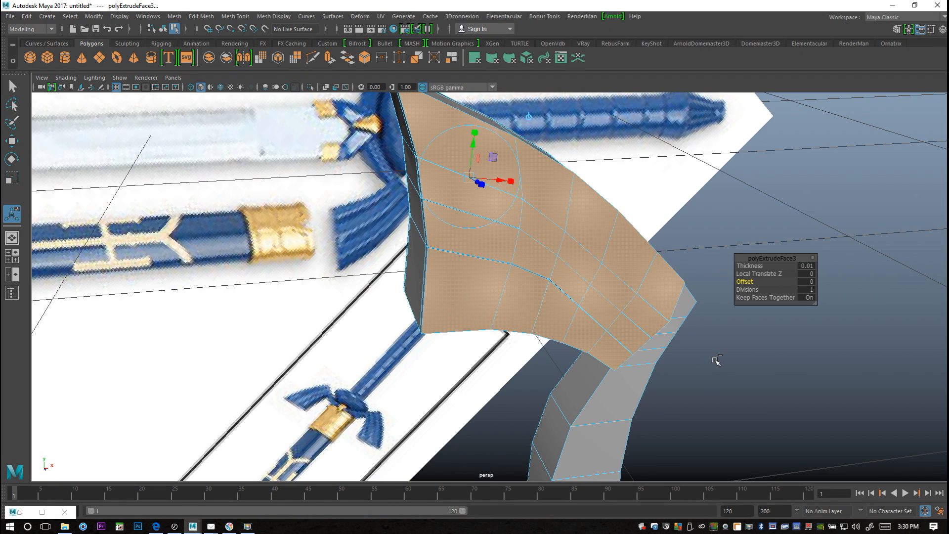
key(ctrl+z)
scroll(684, 361, up, 2)
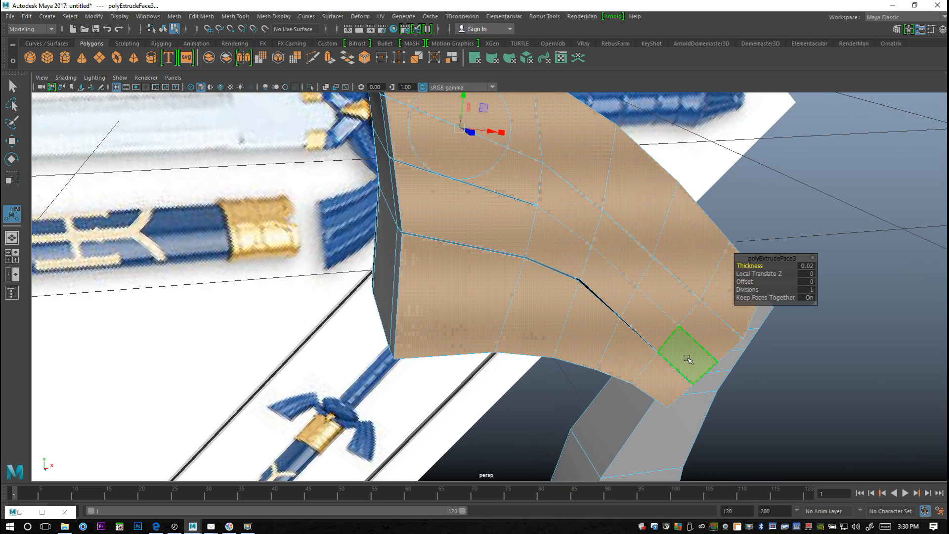
alt+drag(765, 373, 736, 387)
scroll(608, 306, up, 2)
scroll(607, 302, up, 1)
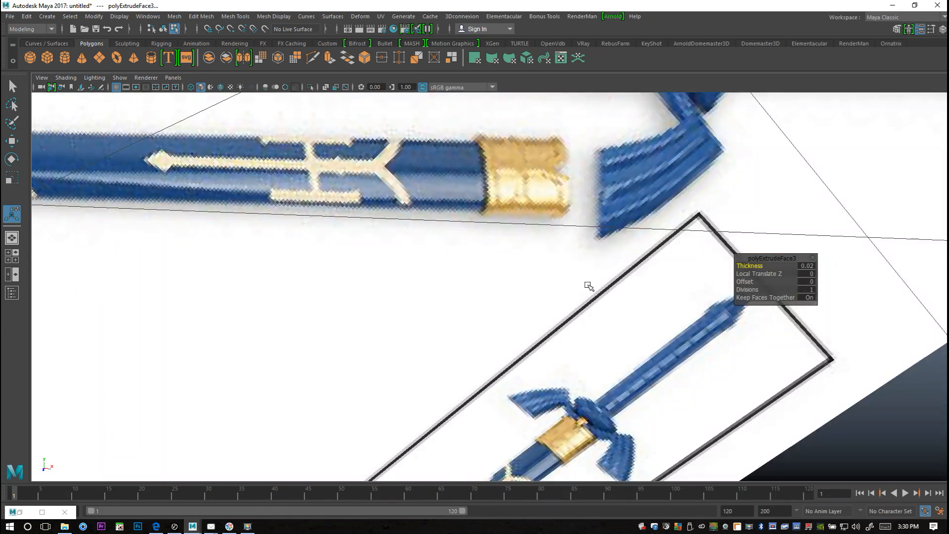
scroll(592, 291, down, 3)
alt+middle_drag(595, 294, 526, 330)
alt+drag(525, 329, 540, 330)
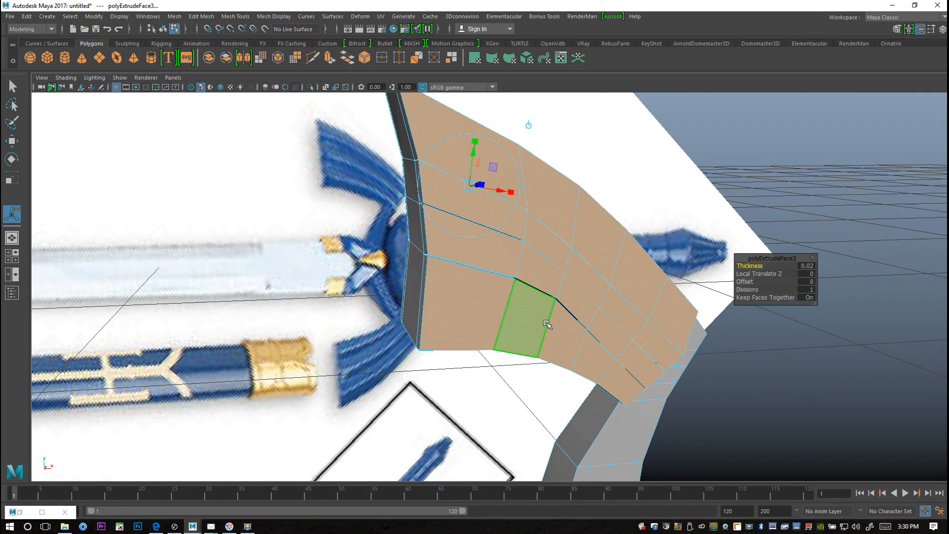
key(ctrl+z)
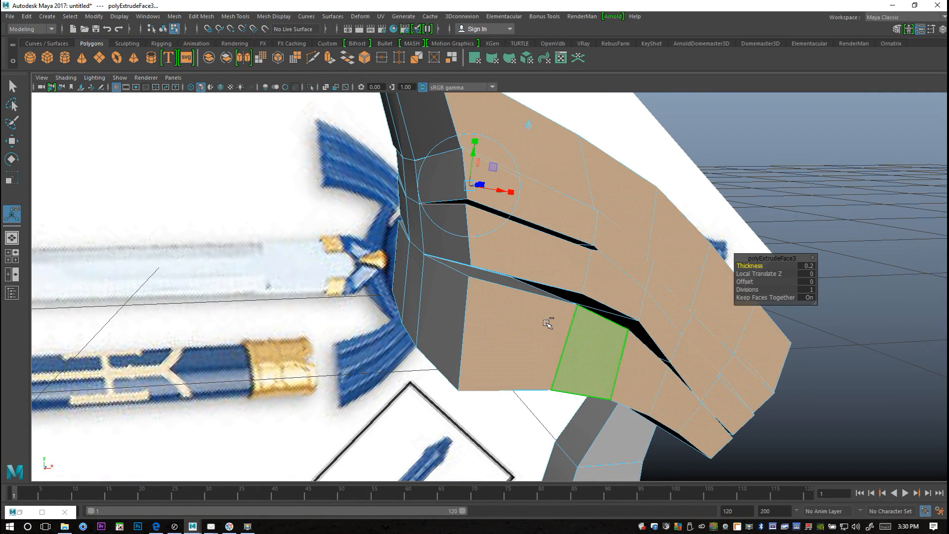
key(ctrl+z)
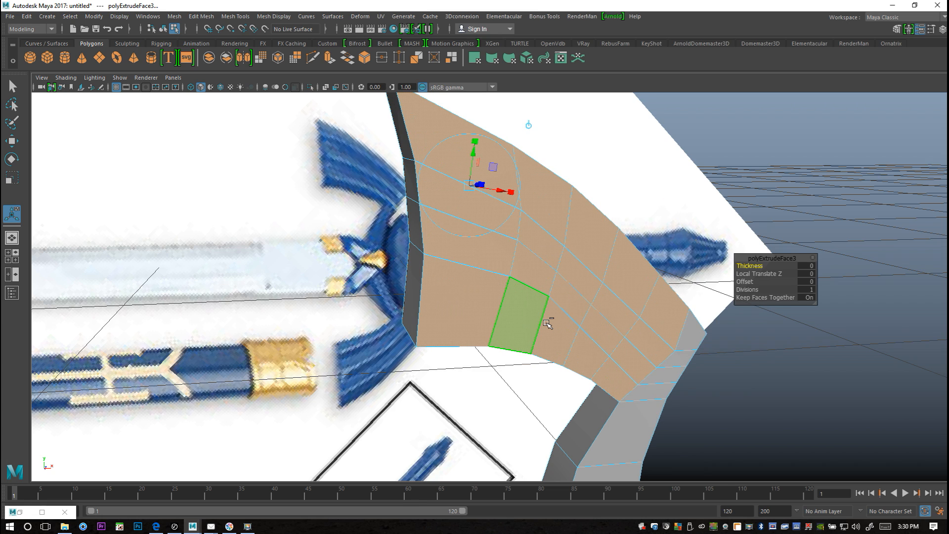
key(ctrl+z)
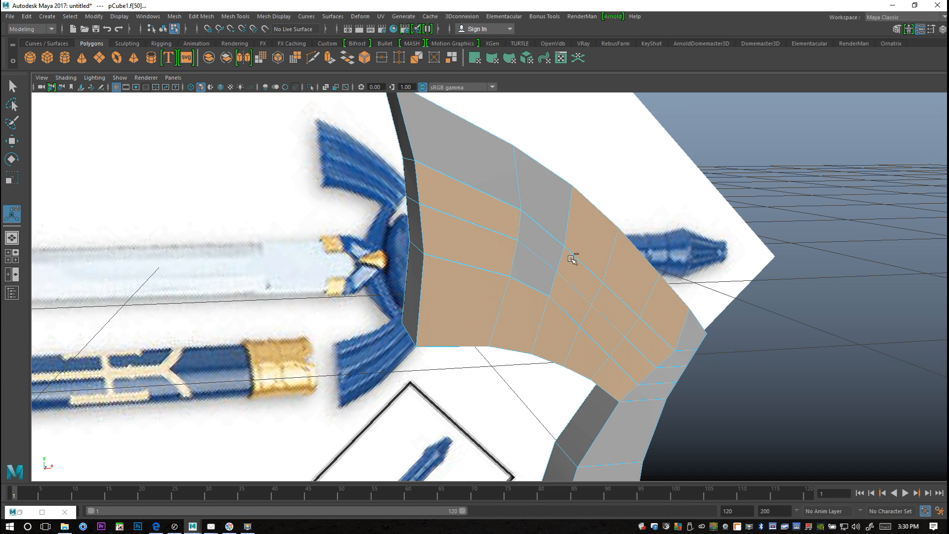
In the front view, select the upper row of faces along the guard wing's outer edge
right_drag(556, 227, 589, 215)
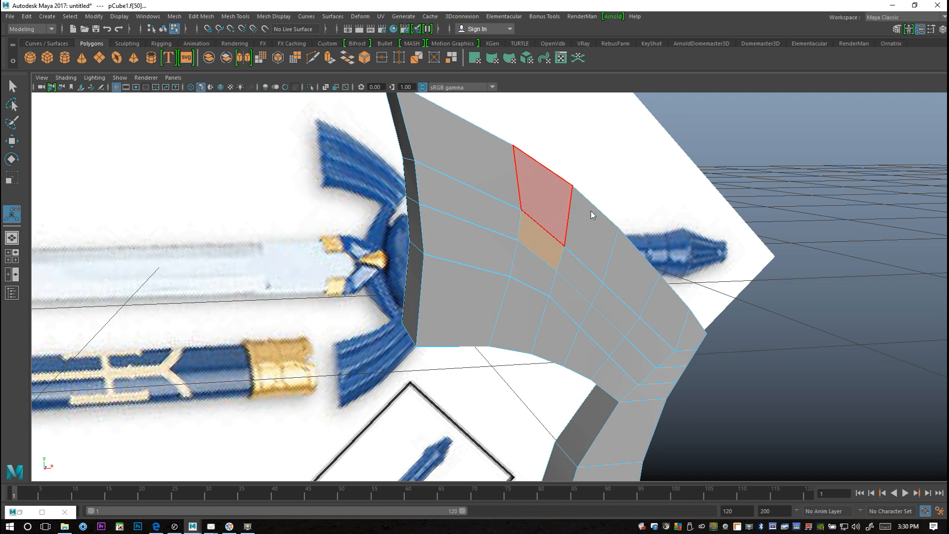
click(8, 255)
key(space)
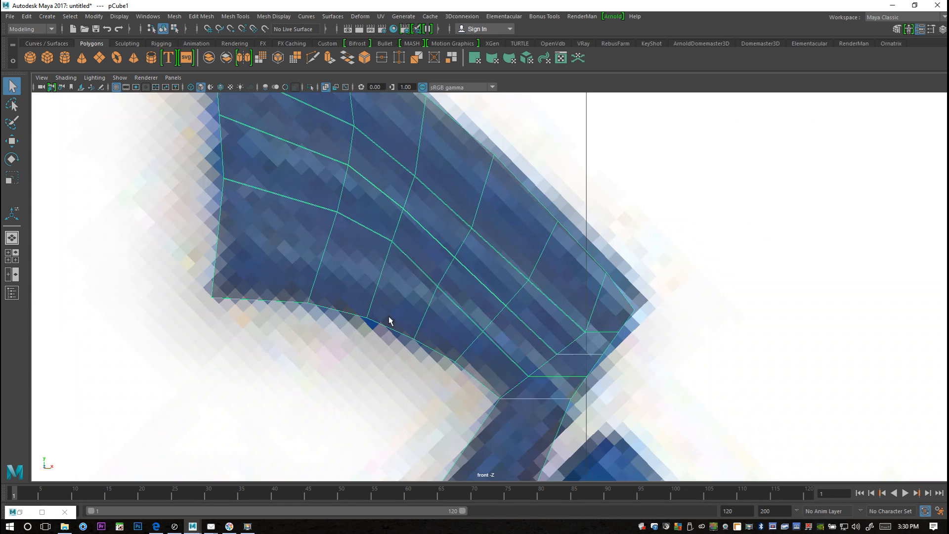
alt+middle_drag(458, 252, 484, 326)
alt+right_drag(483, 326, 418, 296)
scroll(420, 303, up, 10)
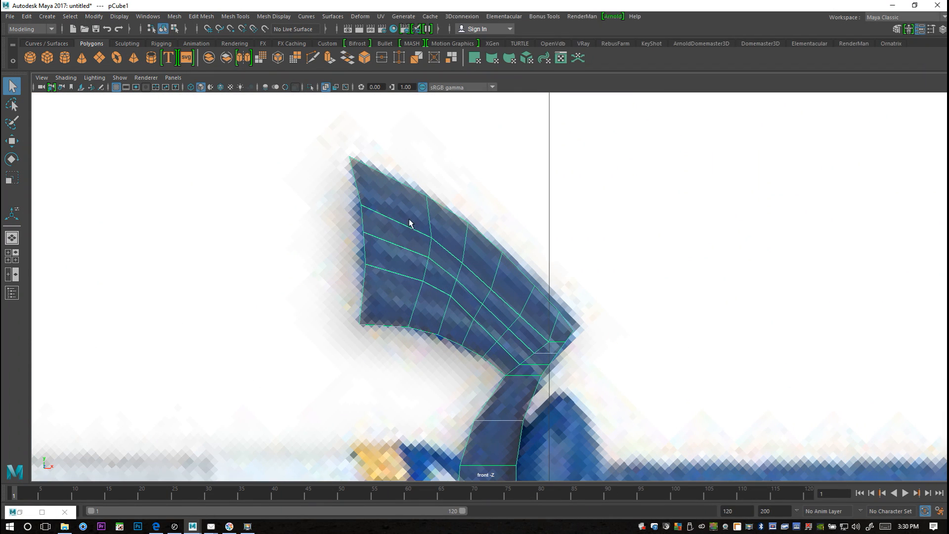
right_click(407, 213)
right_drag(407, 213, 408, 240)
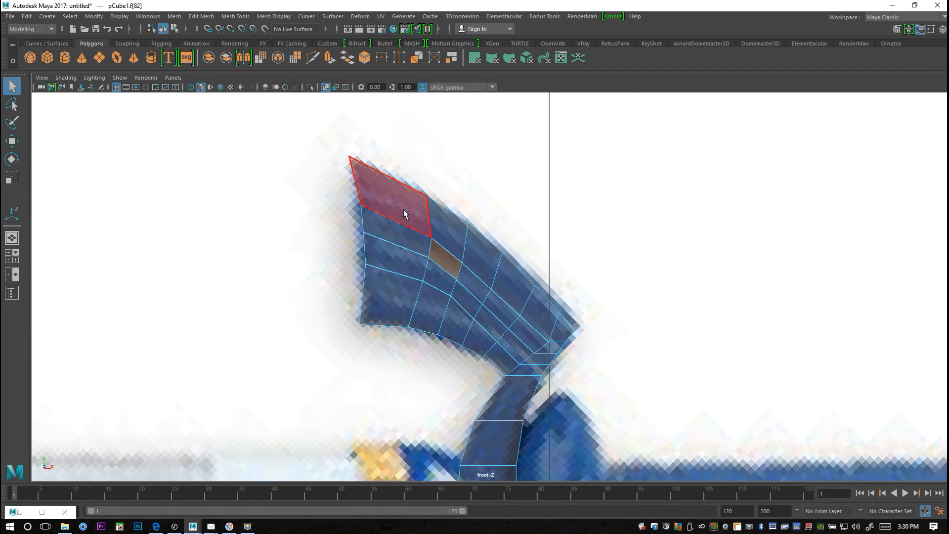
click(428, 234)
shift+click(447, 226)
shift+click(478, 258)
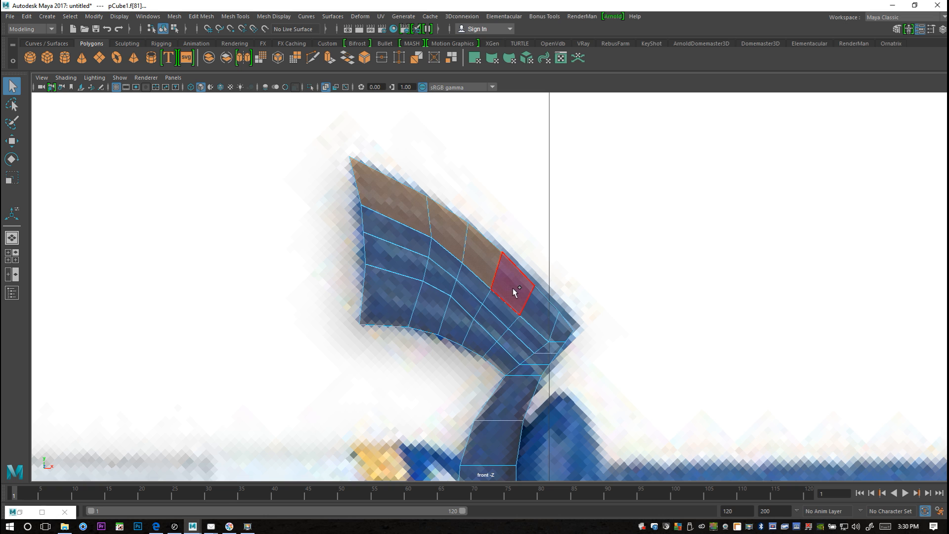
shift+click(512, 283)
shift+click(538, 322)
Add the faces of the wing's two narrow middle rows to the selection
shift+click(529, 335)
shift+click(500, 310)
shift+click(466, 282)
shift+click(446, 258)
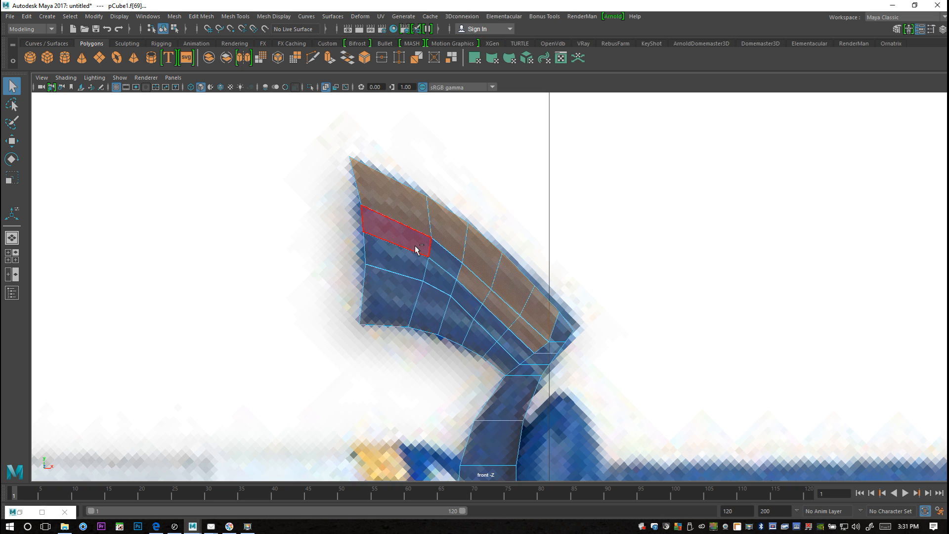
shift+click(402, 226)
shift+click(407, 265)
shift+click(438, 273)
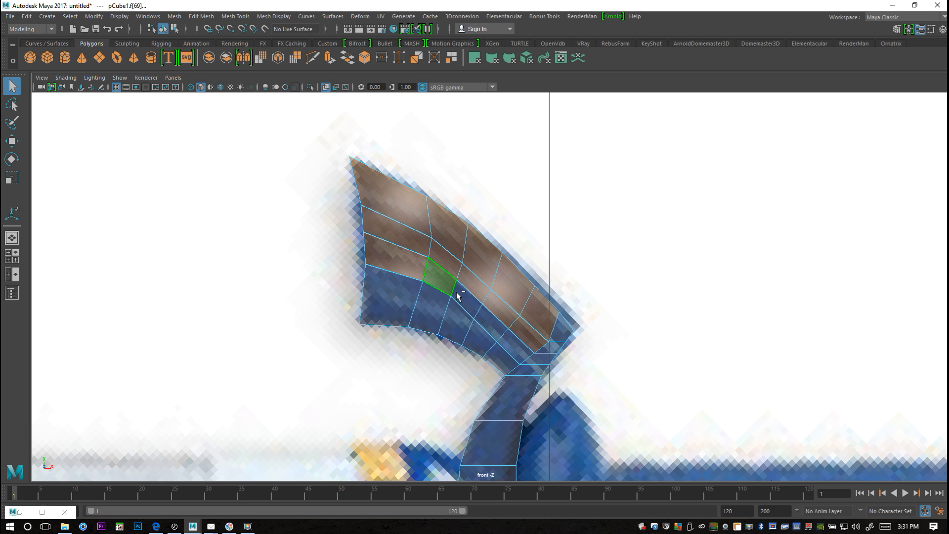
shift+click(466, 300)
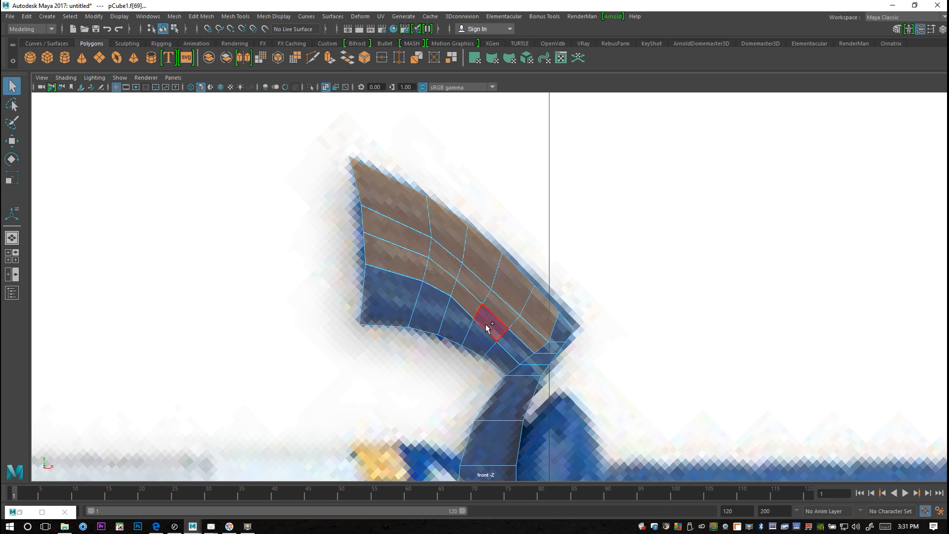
shift+click(509, 345)
Add the faces of the wing's lower row to the selection
shift+click(494, 355)
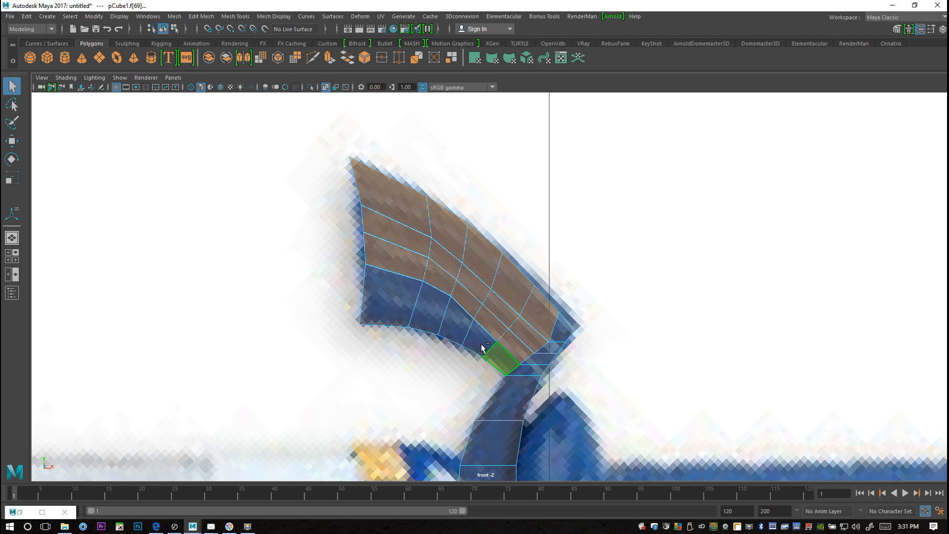
shift+click(460, 338)
shift+click(453, 324)
shift+click(425, 309)
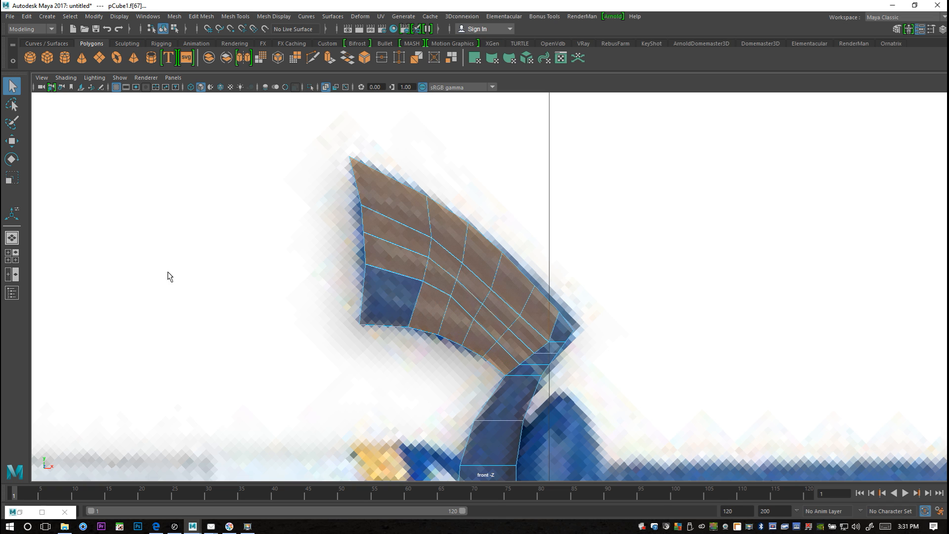
shift+click(378, 297)
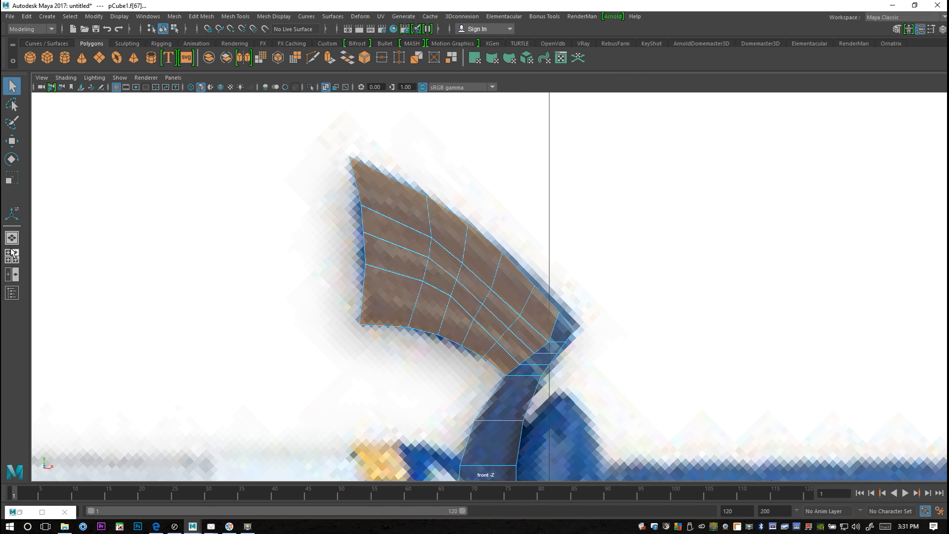
In the perspective view, add the matching faces on the wing's opposite side to the selection
click(16, 261)
key(space)
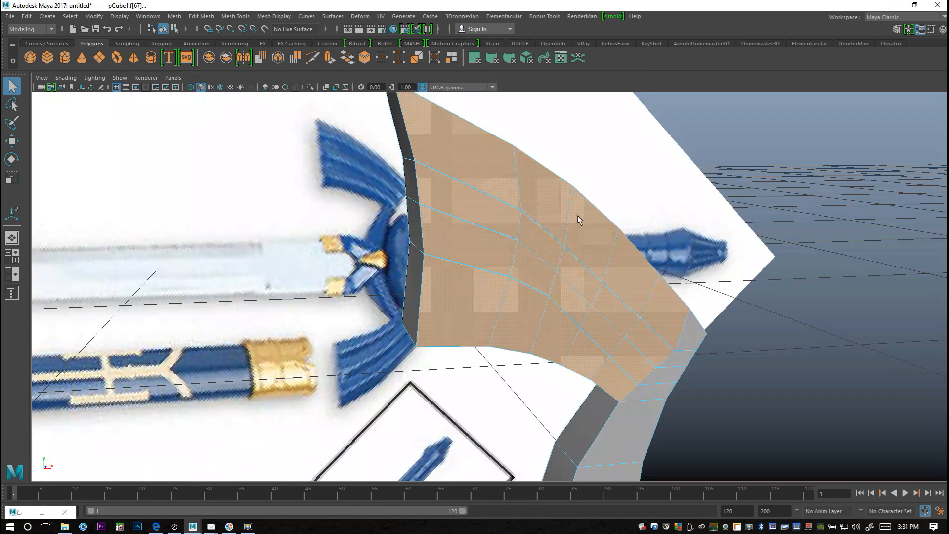
alt+drag(378, 298, 549, 303)
shift+click(365, 273)
shift+click(390, 249)
shift+click(423, 224)
shift+click(466, 192)
shift+click(519, 171)
shift+click(534, 205)
shift+click(467, 232)
shift+click(525, 244)
shift+click(483, 252)
shift+click(514, 293)
shift+click(438, 280)
shift+click(417, 290)
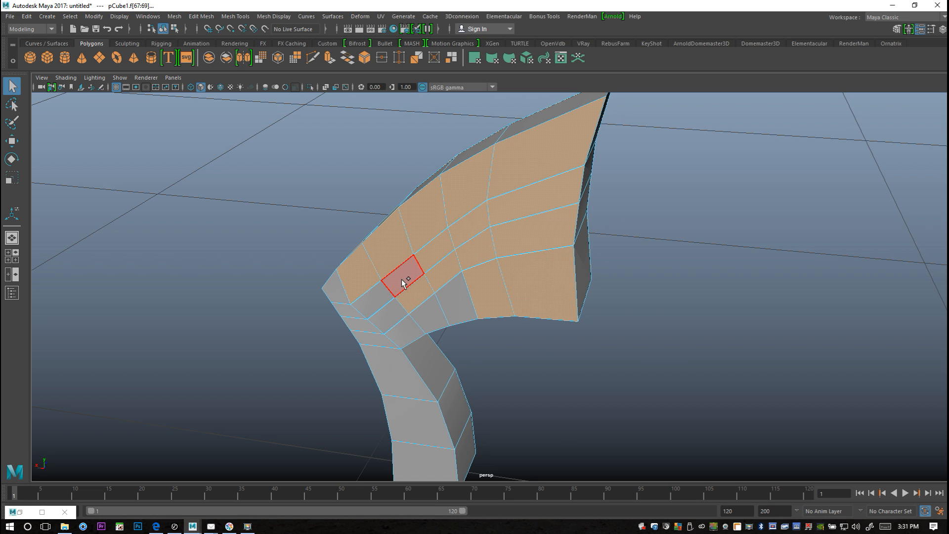
Add the remaining faces near the stem and lower edge on the wing's opposite side to the selection
shift+click(402, 281)
shift+click(375, 304)
shift+click(393, 324)
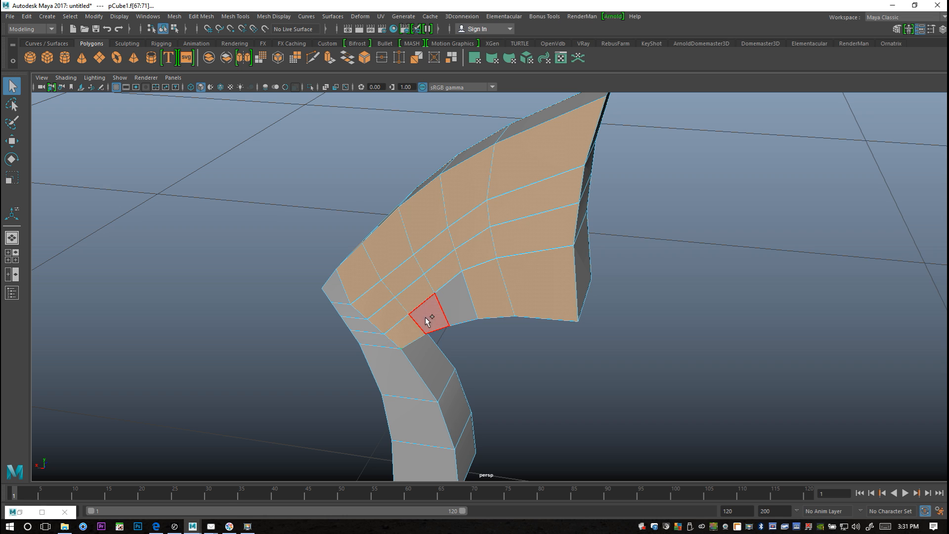
shift+click(444, 319)
shift+click(459, 308)
alt+drag(734, 343, 574, 332)
shift+click(509, 243)
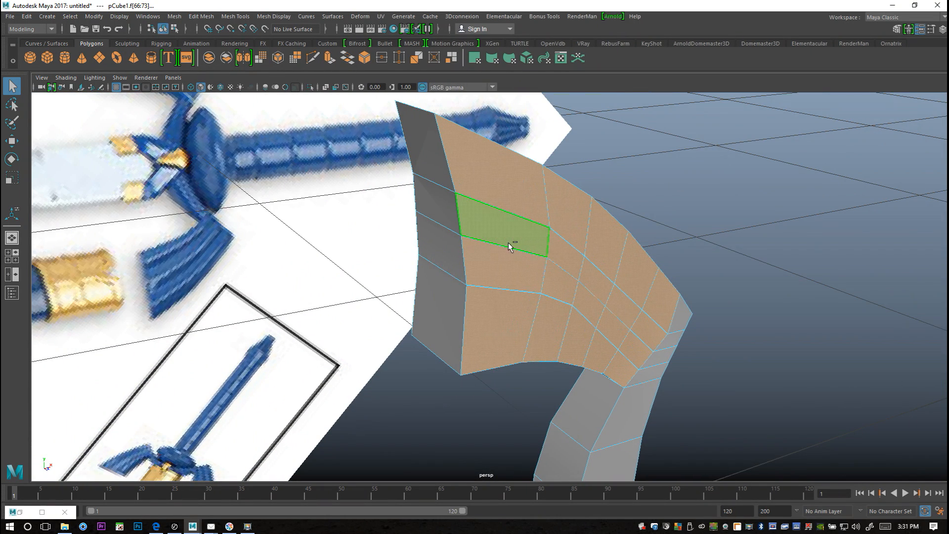
Extrude the selected faces on both sides of the wing with a thickness of 0.01
alt+drag(363, 347, 409, 326)
key(ctrl+e)
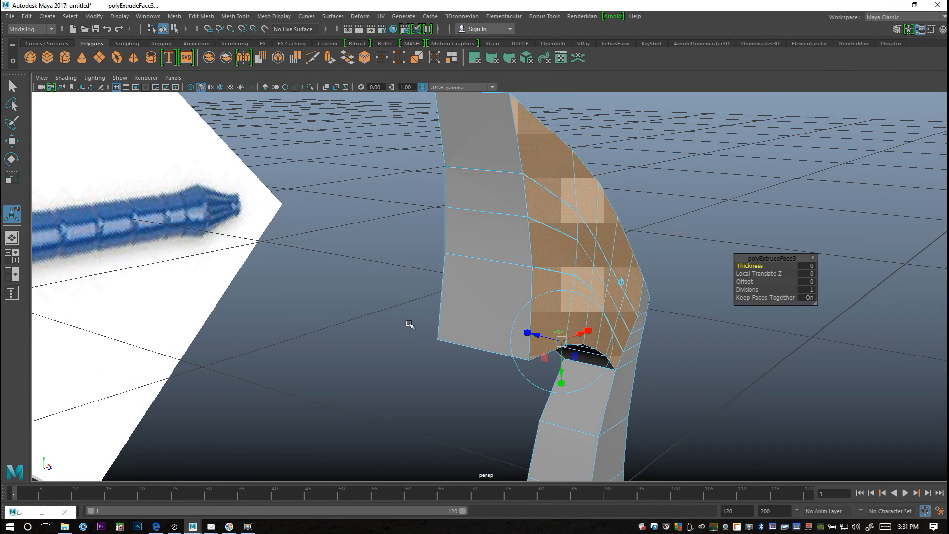
drag(759, 267, 759, 270)
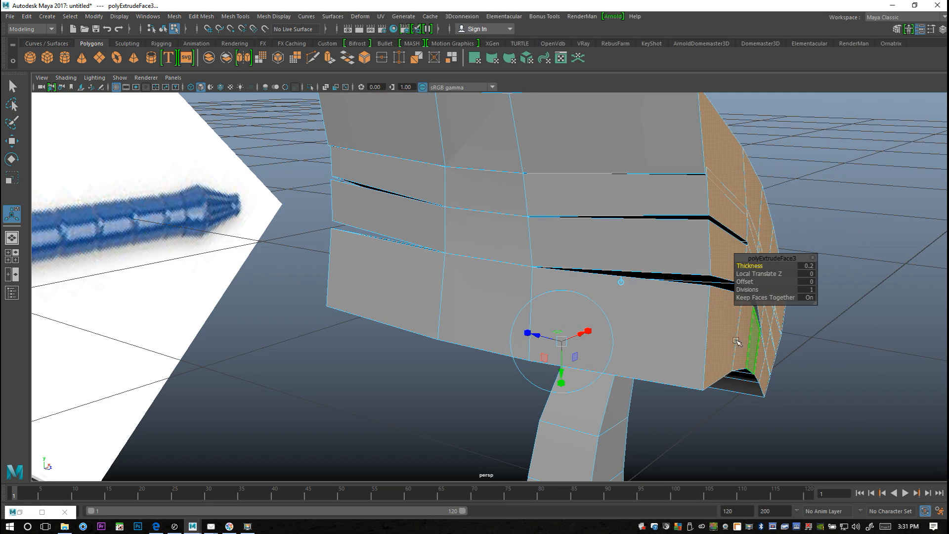
alt+drag(737, 341, 638, 390)
click(566, 346)
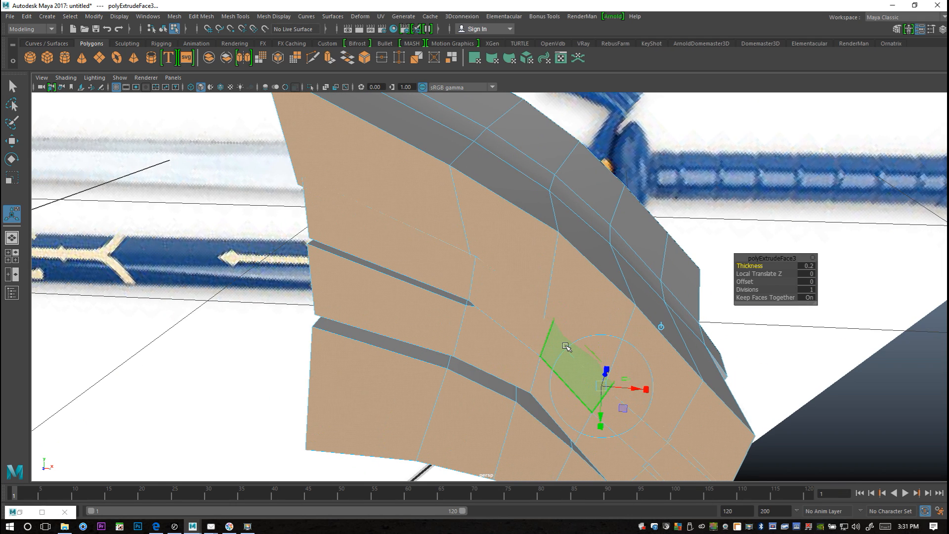
alt+middle_drag(572, 353, 555, 350)
click(807, 267)
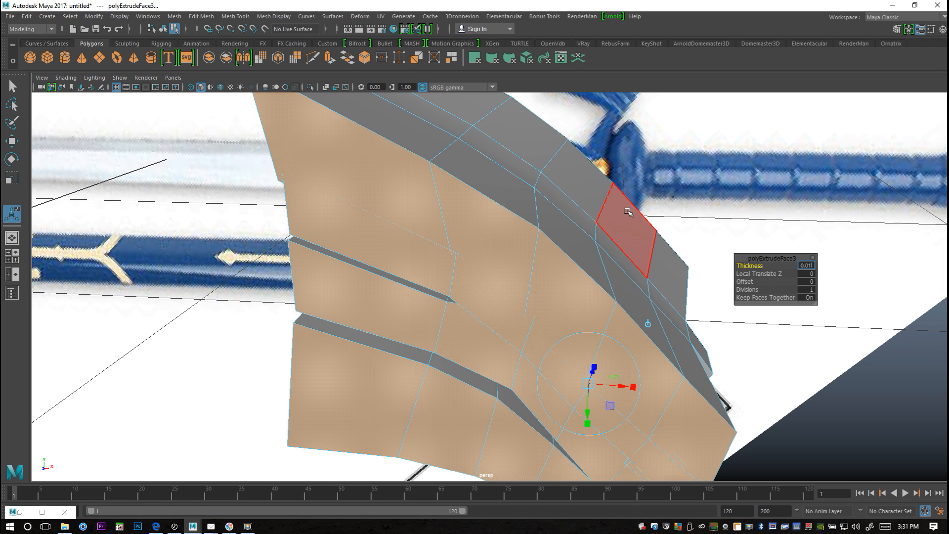
key(Return)
Set the extrusion's offset to 0.01 to form grooves between the wing's ribs
alt+drag(494, 209, 645, 250)
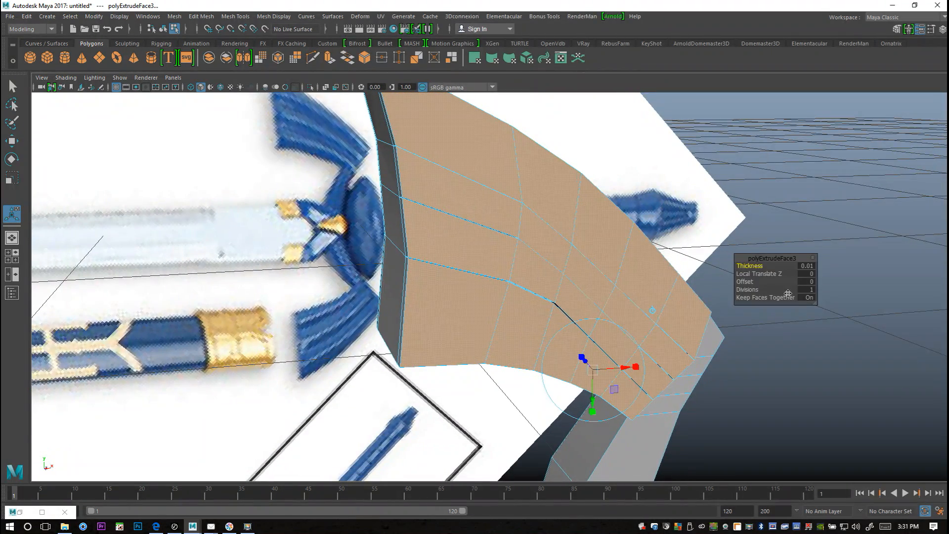
click(806, 282)
key(Return)
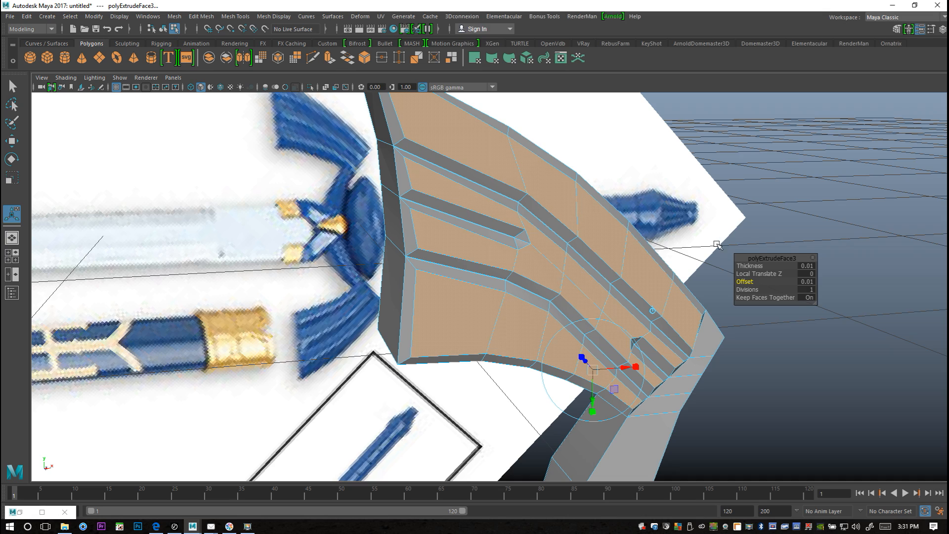
alt+drag(646, 266, 536, 293)
alt+drag(470, 303, 568, 322)
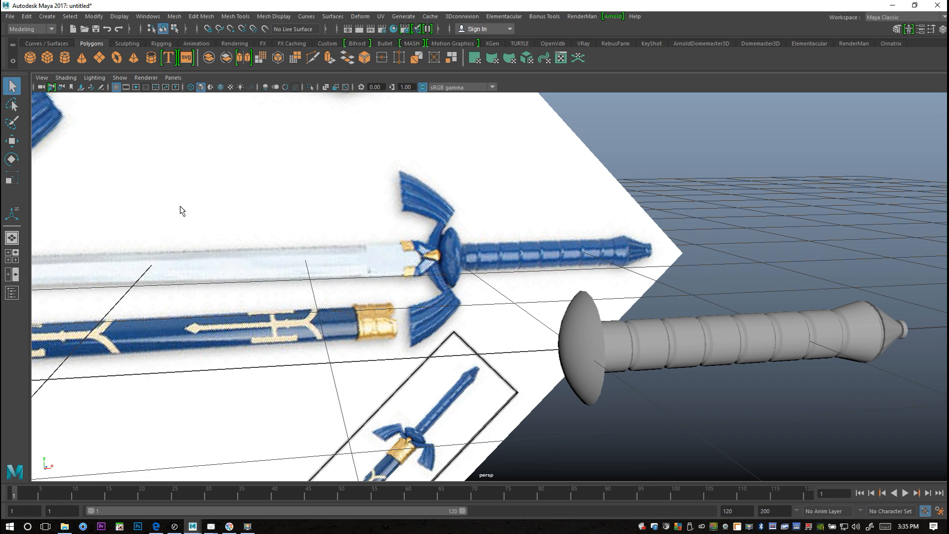
Select the handle mesh and set the Insert Edge Loop tool to equal distance from edge
alt+drag(507, 284, 324, 305)
scroll(709, 286, up, 2)
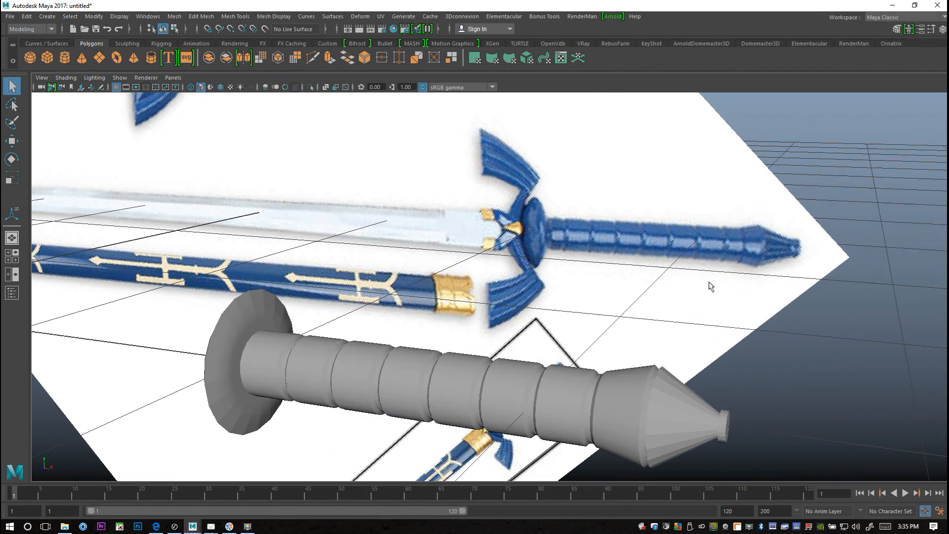
alt+drag(643, 336, 492, 303)
click(467, 308)
alt+middle_drag(481, 328, 476, 349)
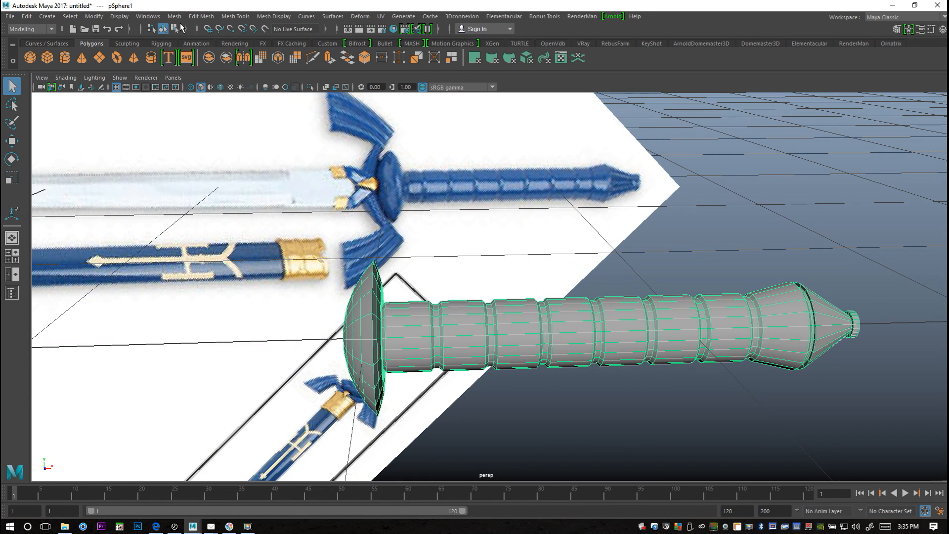
click(245, 18)
click(325, 91)
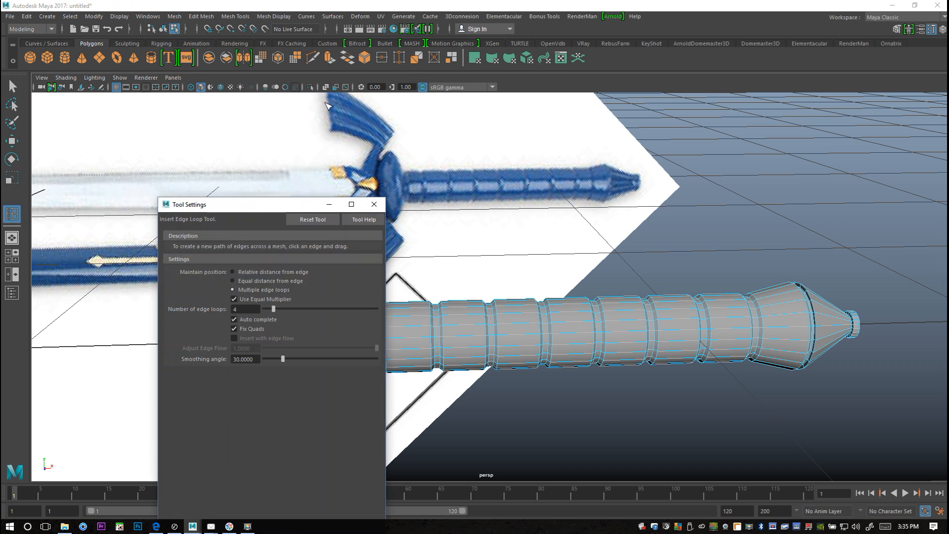
click(233, 281)
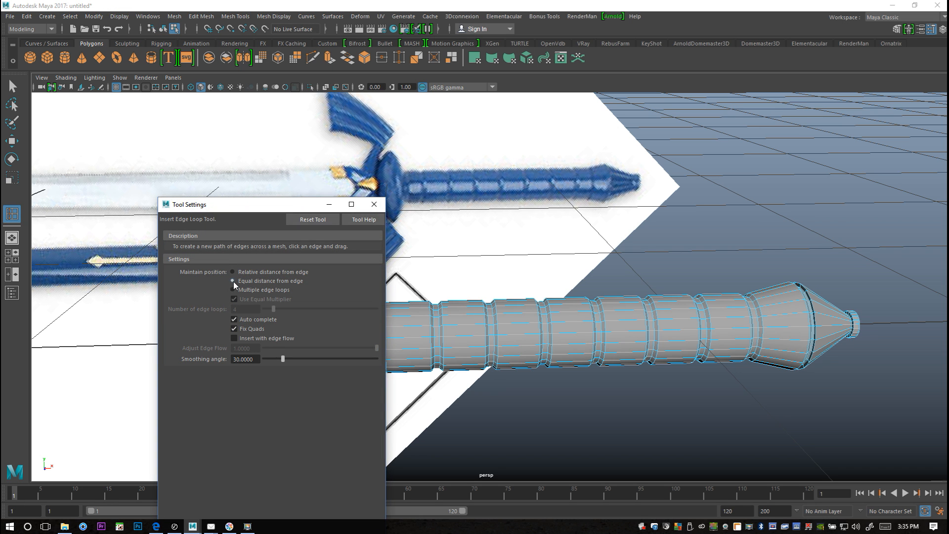
Insert supporting edge loops near both sides of the guard disc's rim and at the grip's end next to the disc
scroll(359, 312, up, 3)
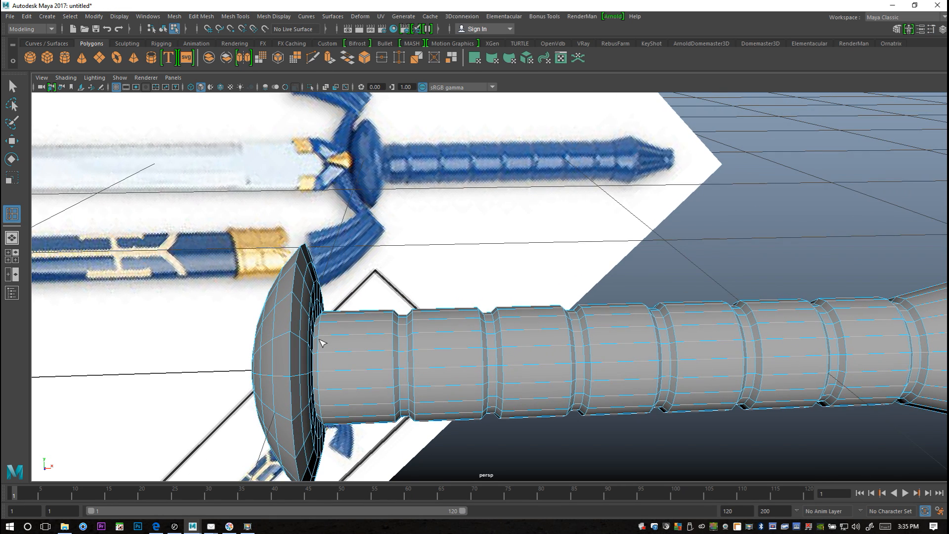
alt+middle_drag(348, 337, 453, 336)
alt+drag(454, 336, 362, 317)
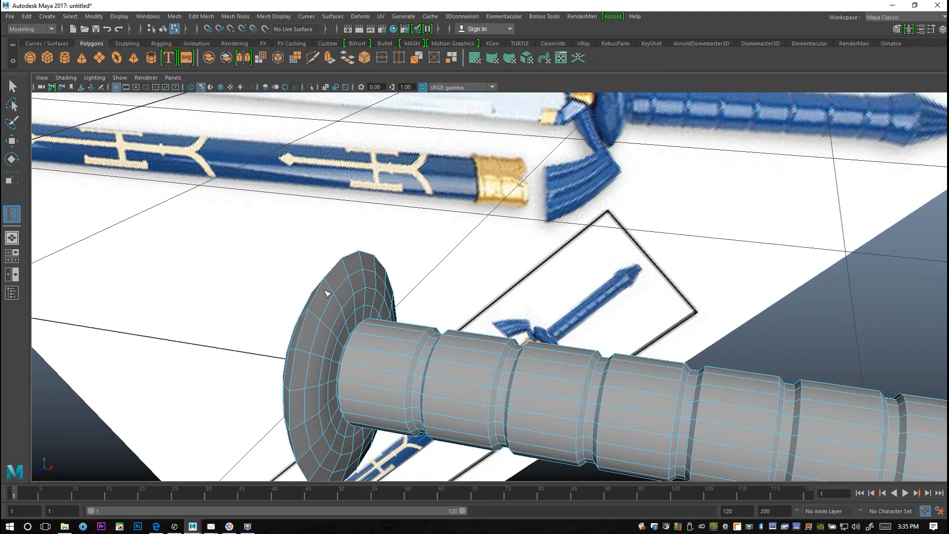
drag(328, 286, 515, 333)
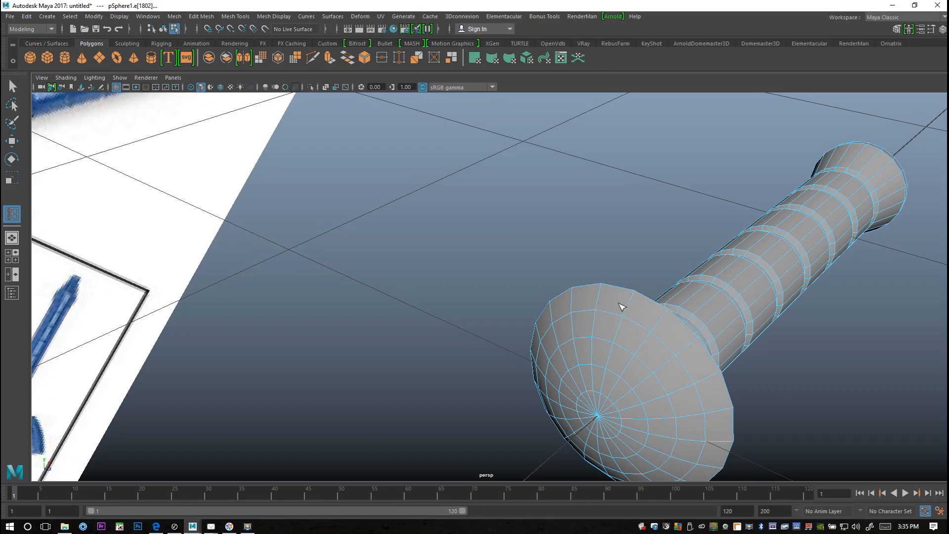
drag(635, 299, 633, 296)
alt+drag(633, 296, 610, 329)
drag(412, 260, 406, 262)
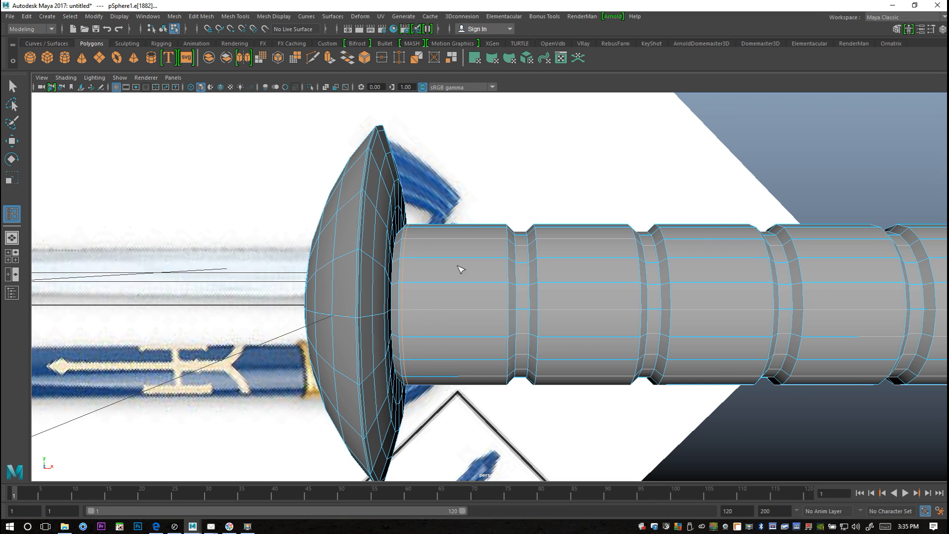
Insert supporting edge loops near the ends of the first four grip segments, beside the grooves
click(505, 261)
alt+drag(633, 277, 488, 293)
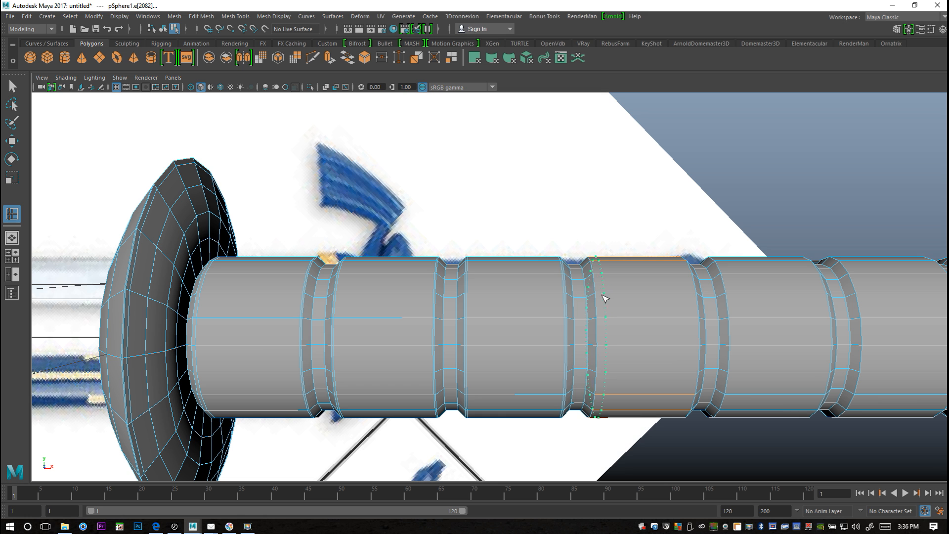
click(657, 311)
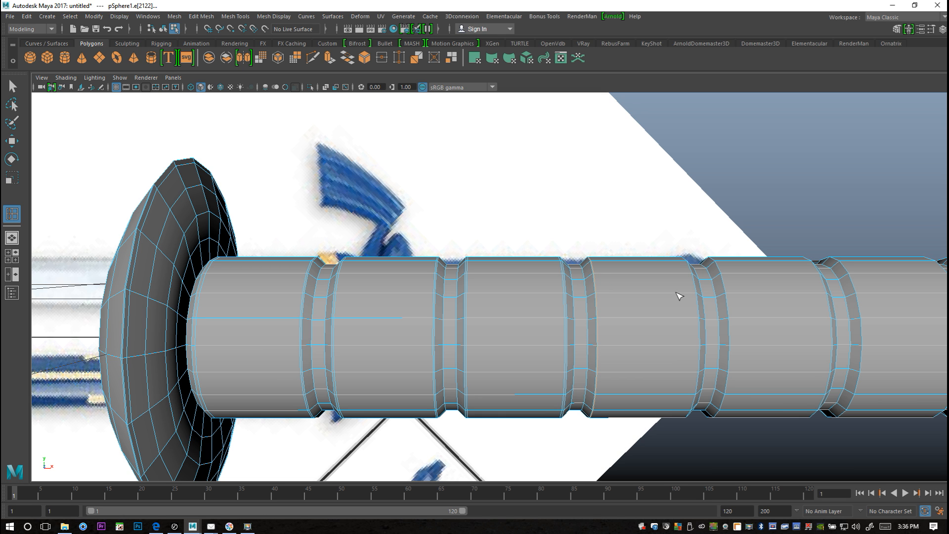
alt+middle_drag(690, 310, 435, 303)
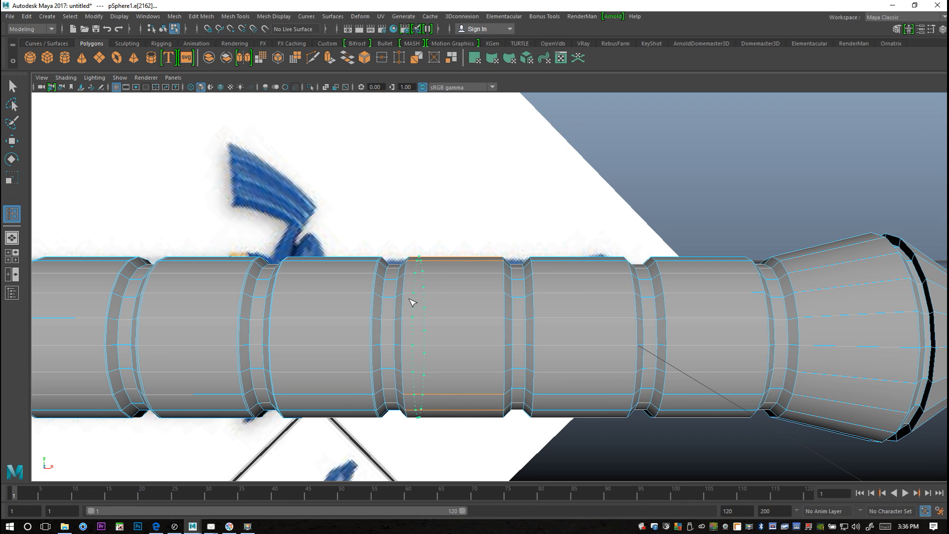
Insert supporting edge loops near the ends of the remaining grip segments up to the flared pommel section
ctrl+click(499, 311)
ctrl+click(506, 300)
ctrl+click(534, 295)
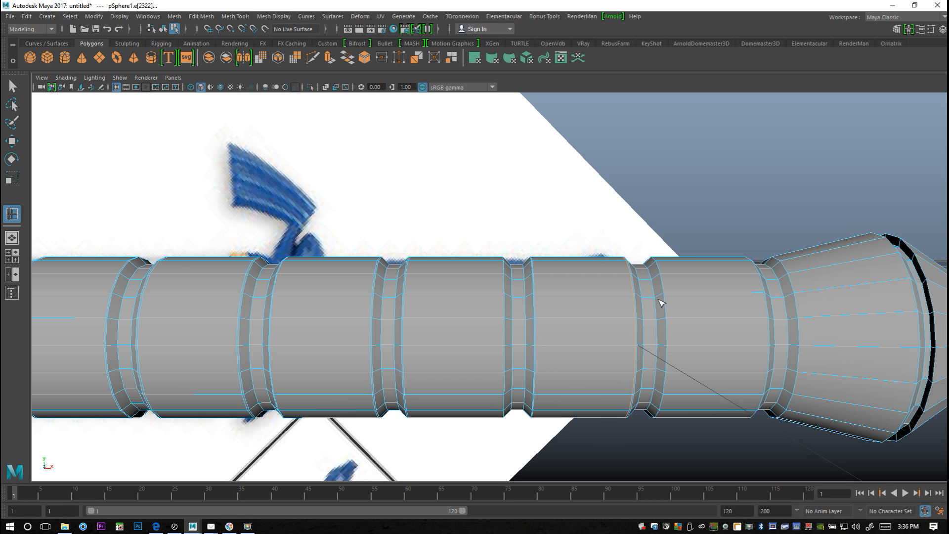
ctrl+click(721, 312)
click(754, 305)
Insert supporting edge loops near both ends of the flared pommel section and in the groove before the conical tip
alt+middle_drag(716, 322, 547, 347)
scroll(545, 345, up, 2)
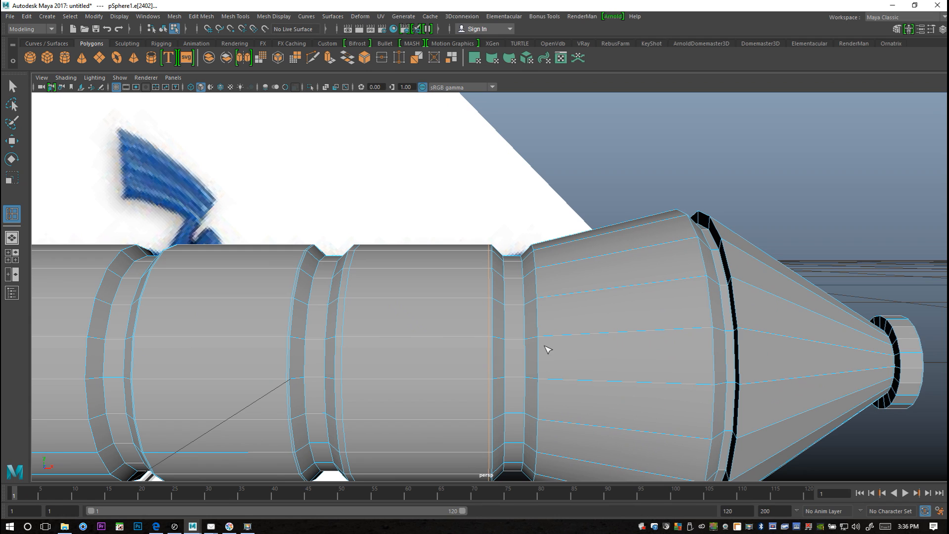
click(539, 305)
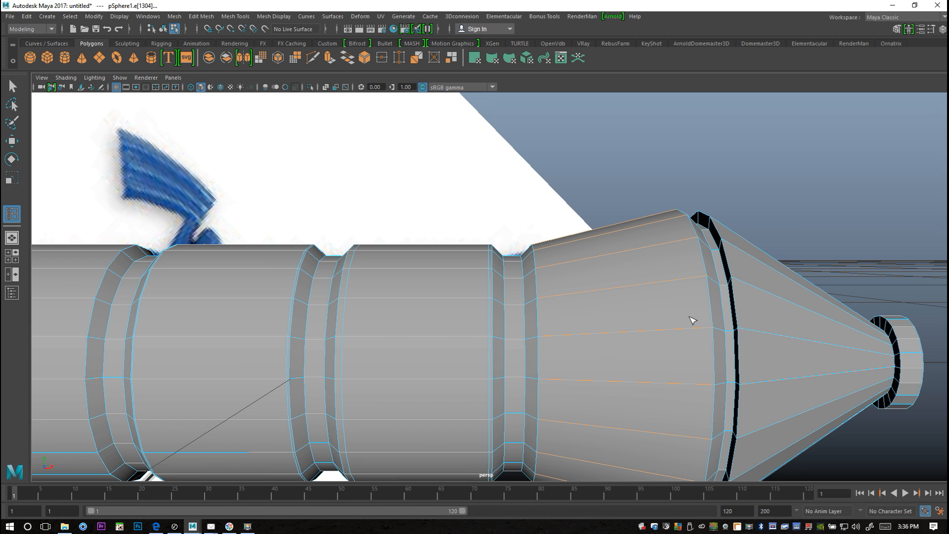
click(704, 280)
alt+drag(705, 315, 684, 318)
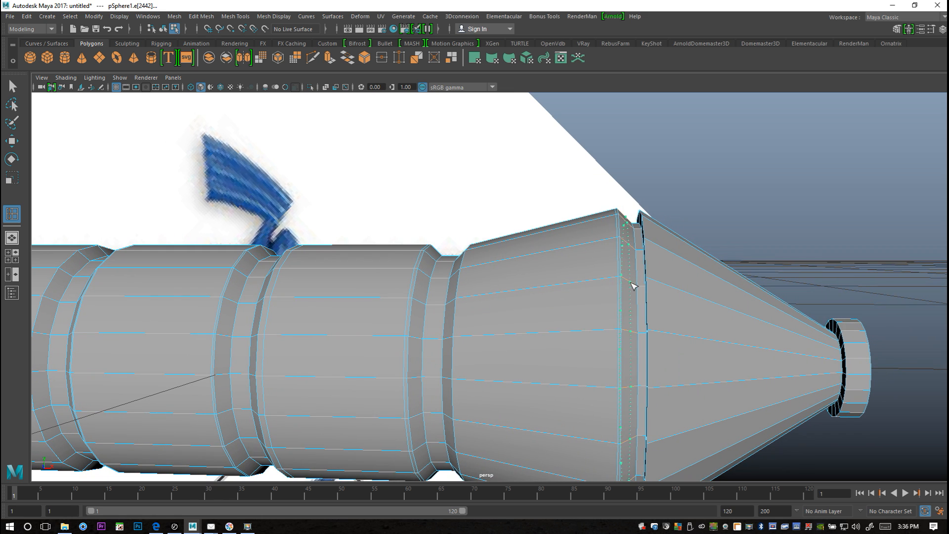
alt+drag(624, 315, 642, 315)
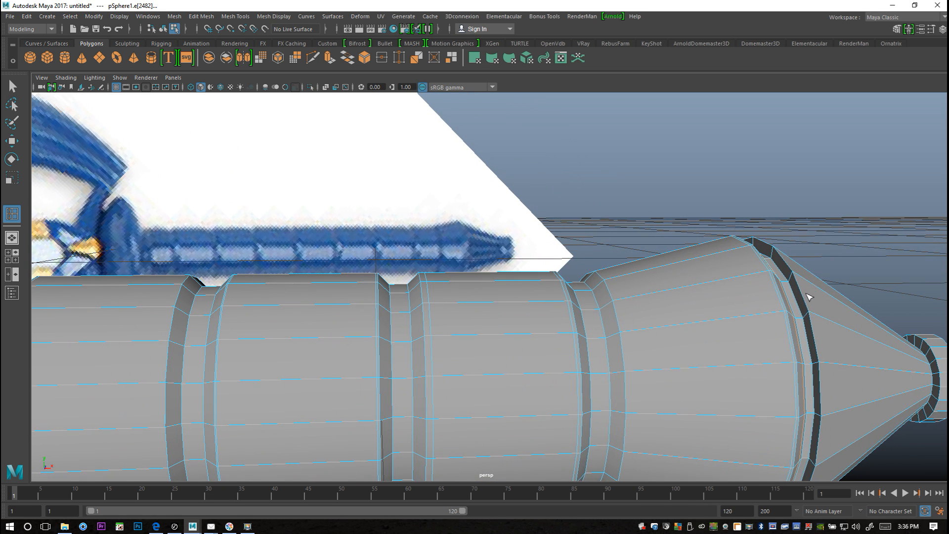
click(807, 316)
click(812, 316)
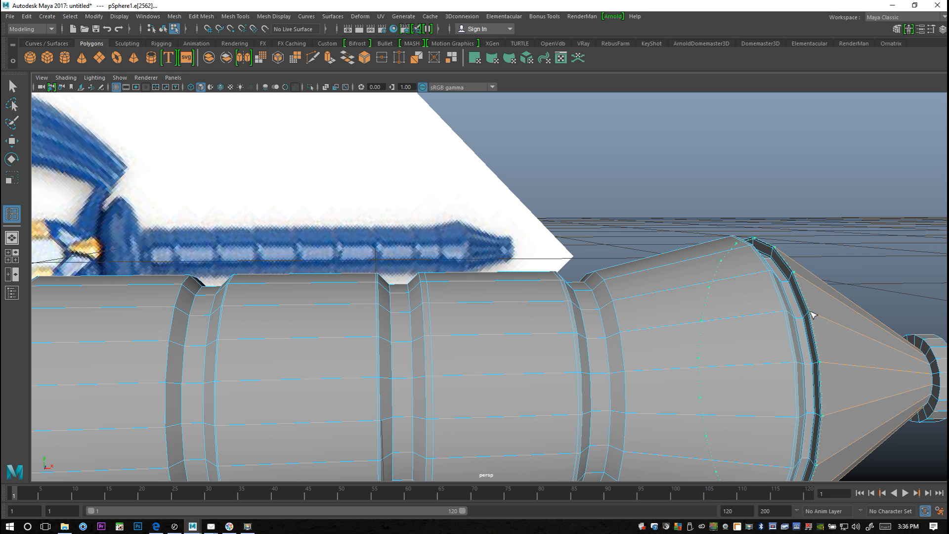
Insert supporting edge loops near the ends of the conical tip and on the end knob, and return to object mode
click(854, 346)
alt+middle_drag(854, 346, 509, 333)
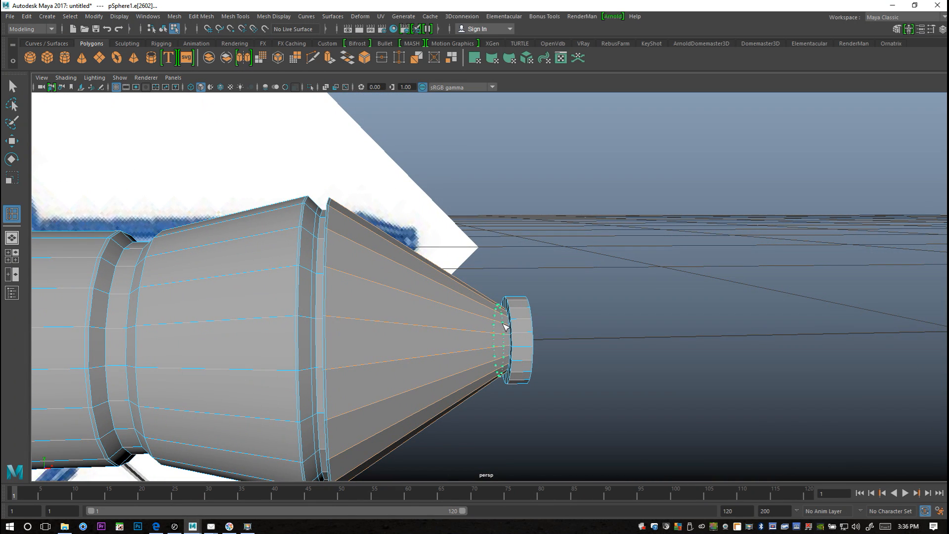
click(522, 323)
key(q)
right_drag(359, 238, 408, 226)
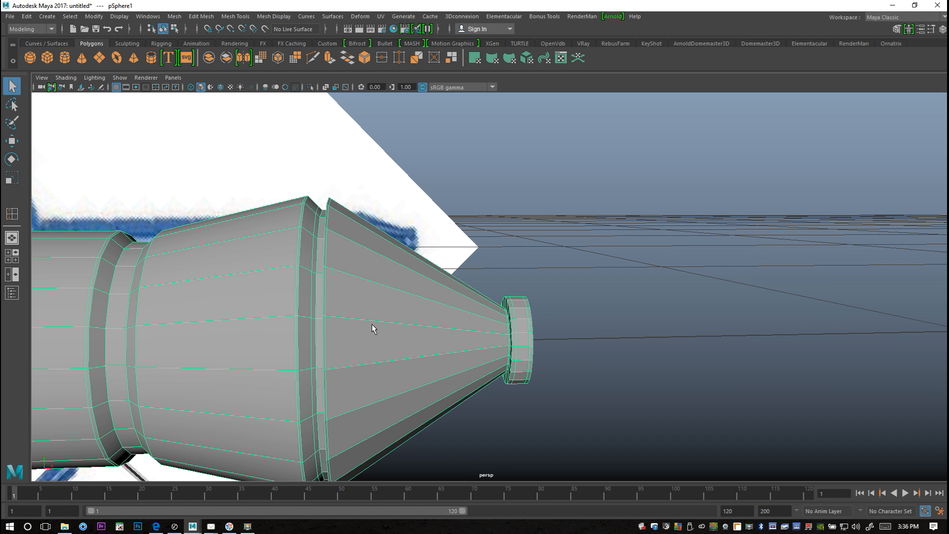
Smooth the handle mesh with 1 division and inspect the rounded grip and guard disc
scroll(408, 333, down, 10)
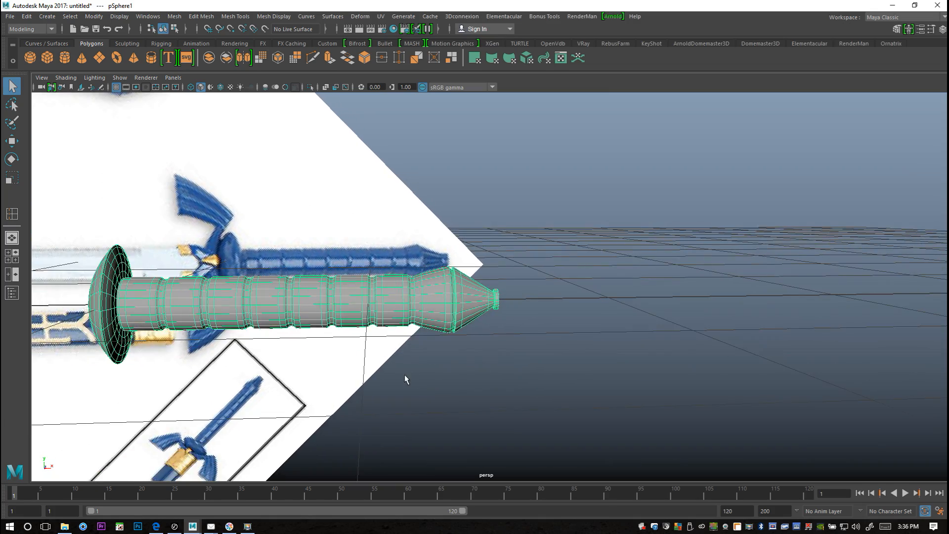
scroll(554, 381, up, 6)
alt+drag(540, 384, 494, 398)
click(174, 17)
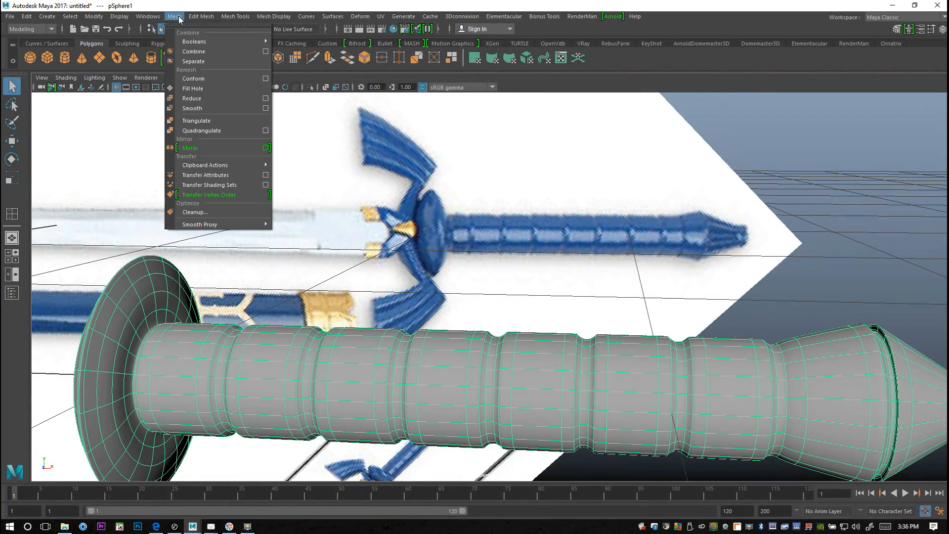
click(214, 107)
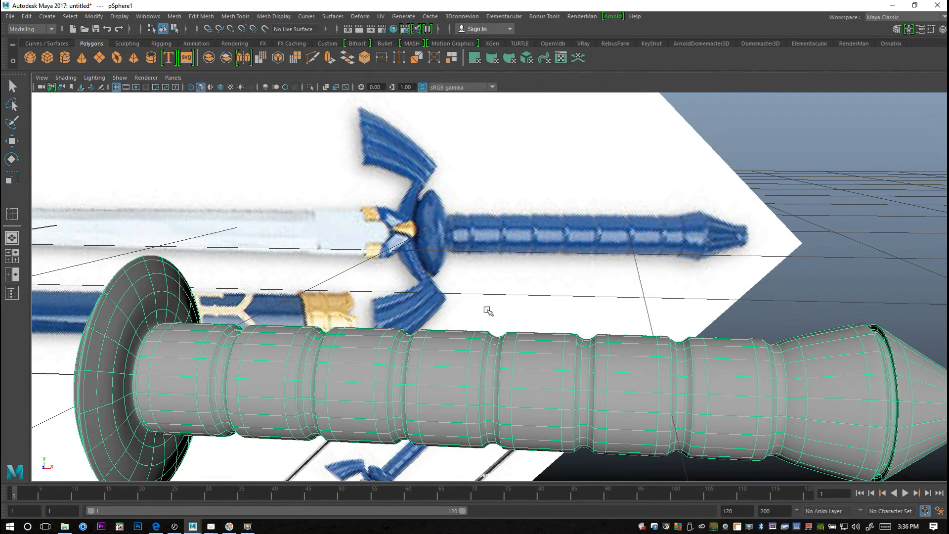
click(797, 193)
alt+right_drag(763, 210, 651, 294)
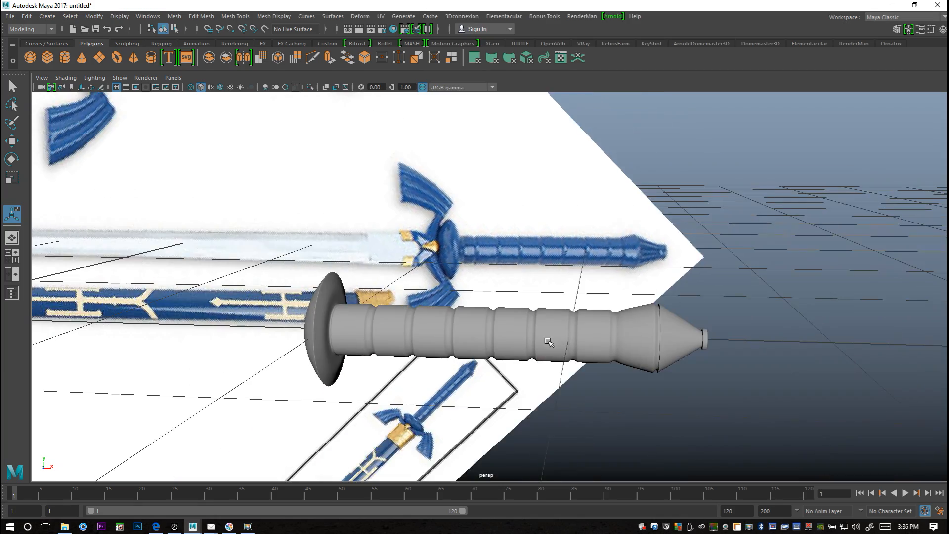
alt+middle_drag(551, 341, 629, 339)
alt+drag(628, 339, 543, 321)
click(535, 313)
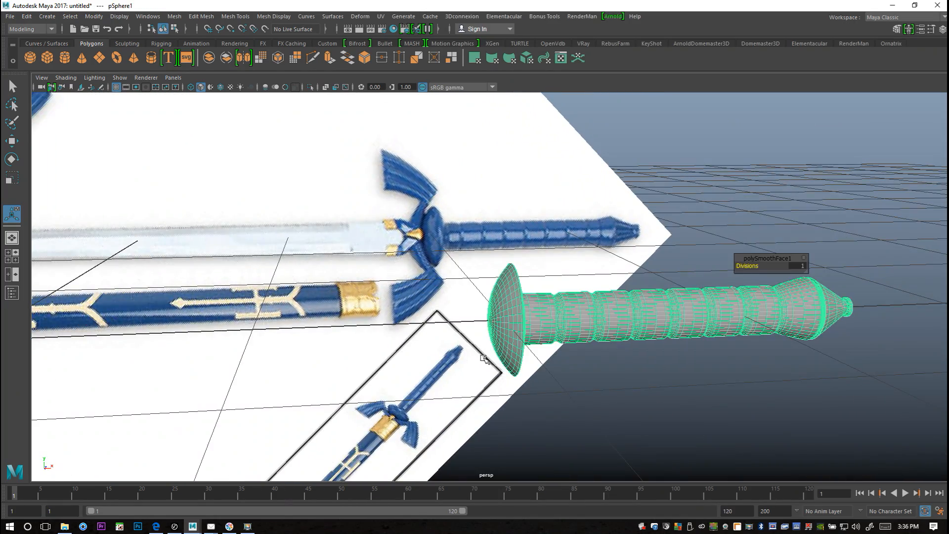
scroll(477, 352, up, 3)
alt+drag(479, 353, 381, 344)
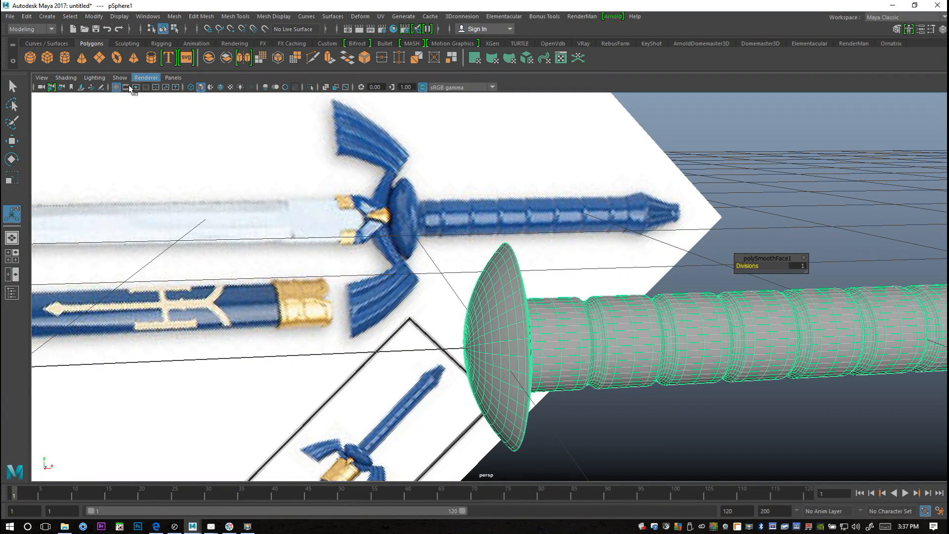
Create a polygon cube and move it along the X axis to the wing area in front of the guard disc
click(45, 56)
alt+drag(409, 309, 639, 371)
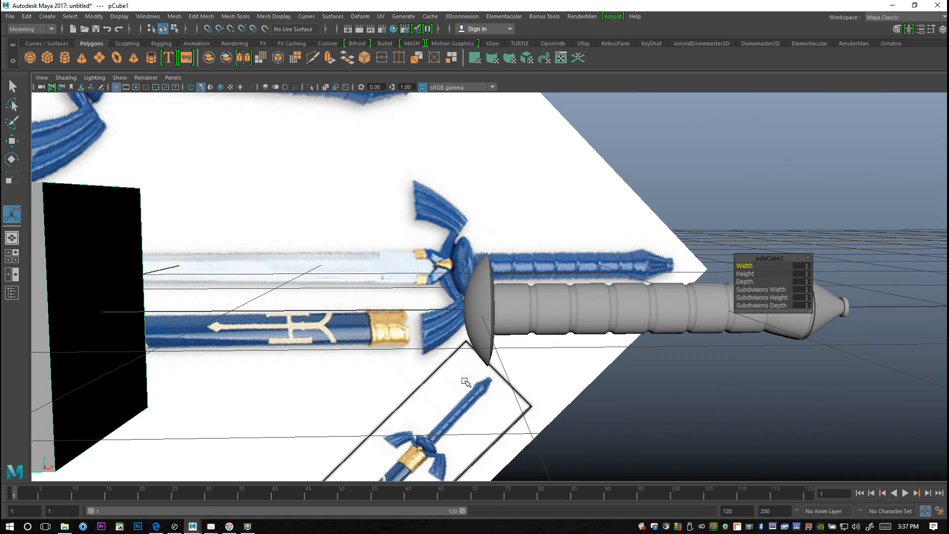
key(w)
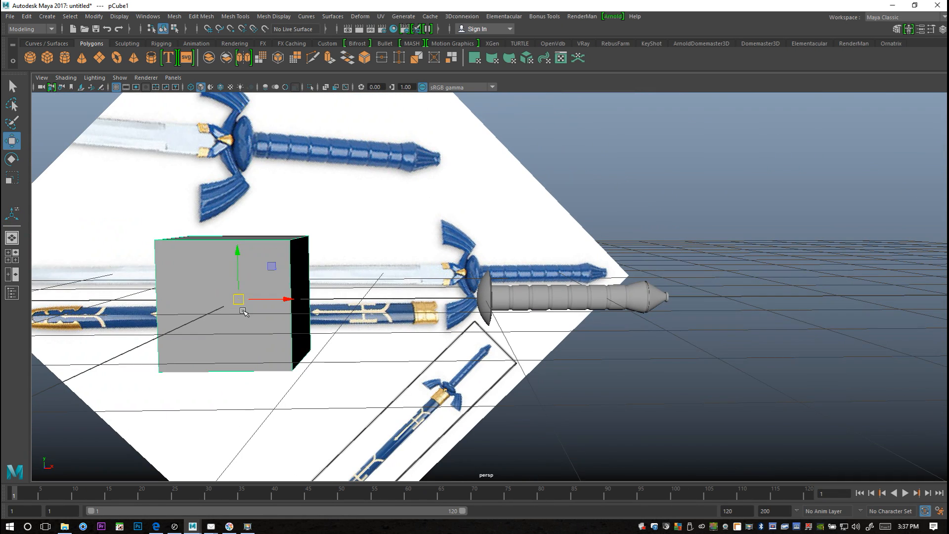
drag(262, 299, 466, 332)
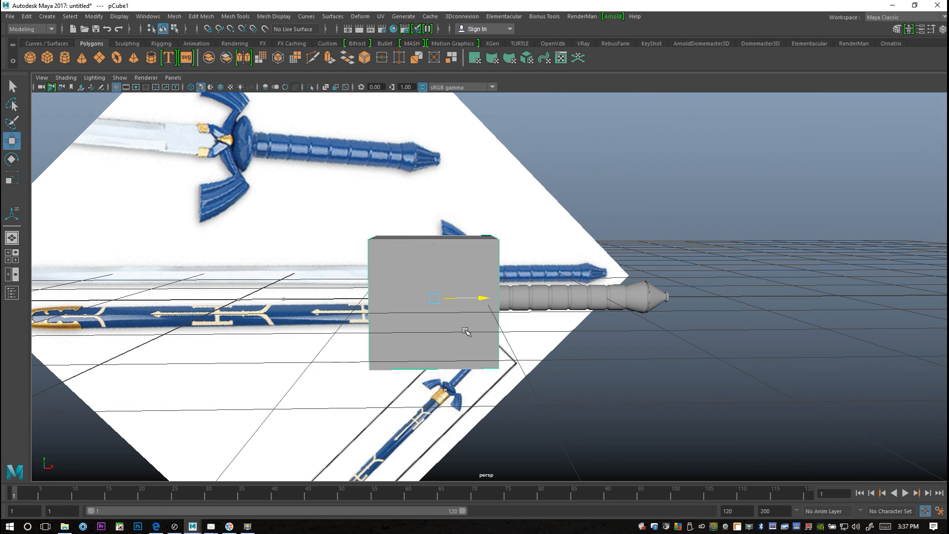
In the front view, scale the cube along X into a thin vertical bar
click(16, 259)
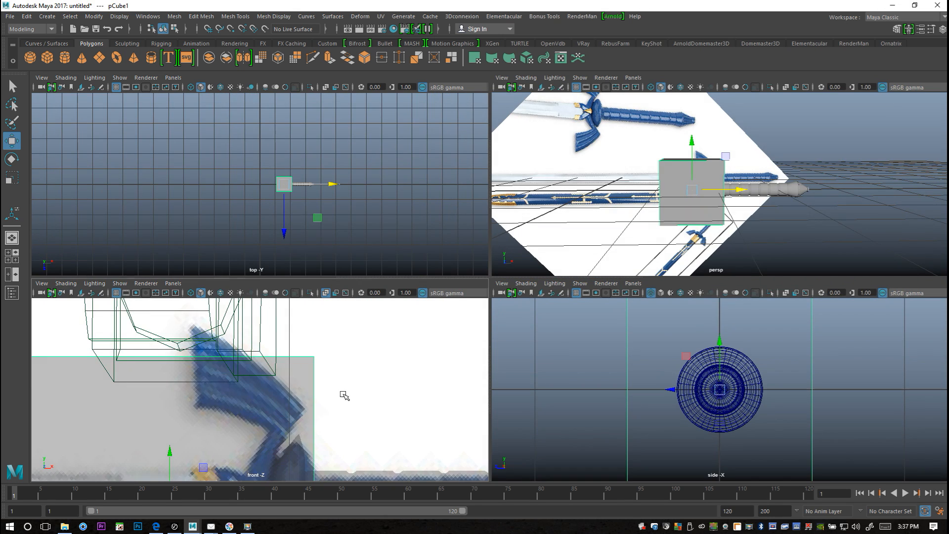
key(space)
scroll(344, 396, down, 10)
scroll(414, 386, up, 3)
scroll(414, 386, up, 8)
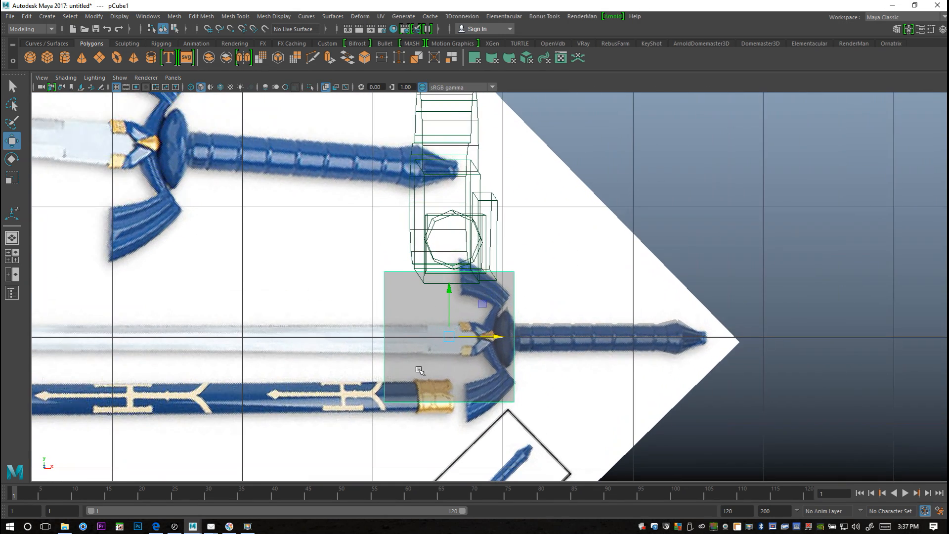
key(r)
drag(496, 338, 453, 351)
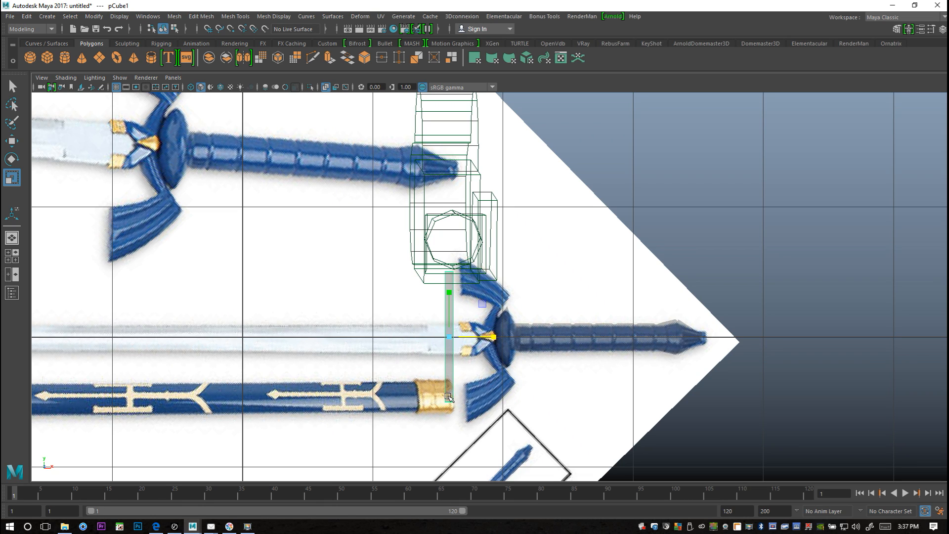
Move the bar along X against the guard disc's domed face, checking its fit with X-ray shading off and on
key(w)
drag(491, 342, 533, 342)
key(f)
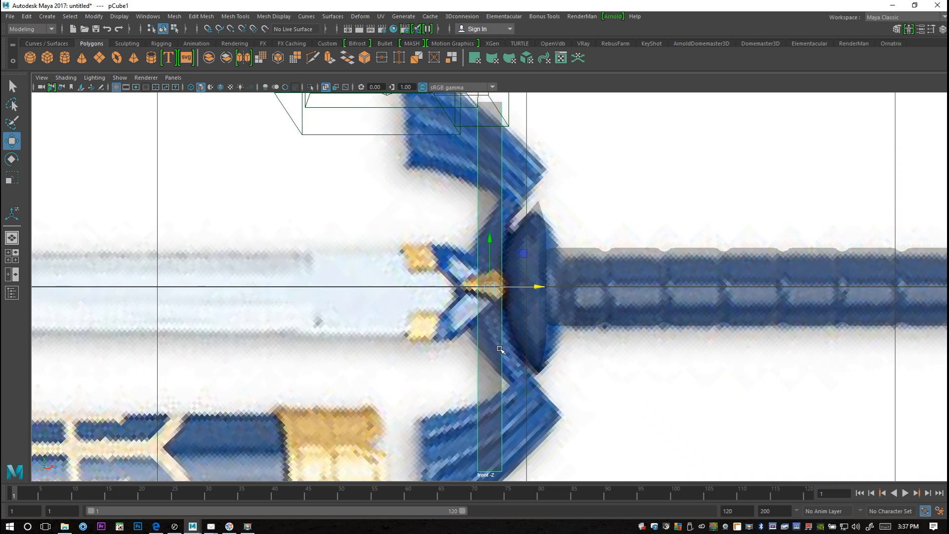
drag(541, 287, 542, 288)
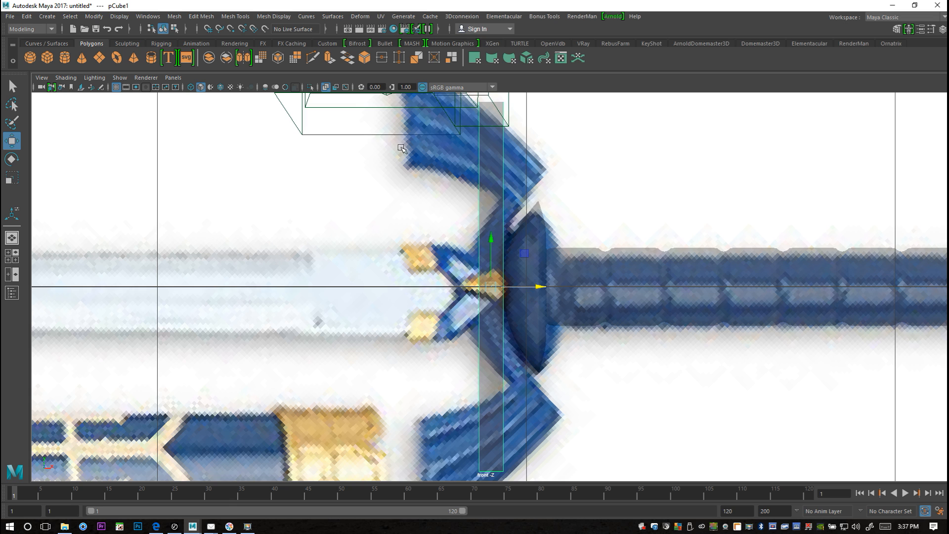
click(325, 87)
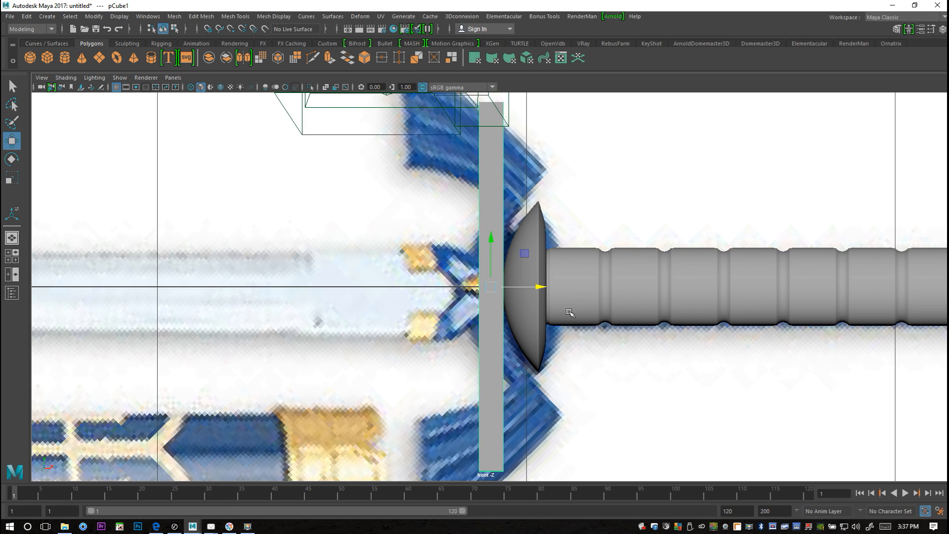
mouse_move(542, 287)
mouse_down()
mouse_move(530, 288)
mouse_move(542, 288)
mouse_up()
click(325, 87)
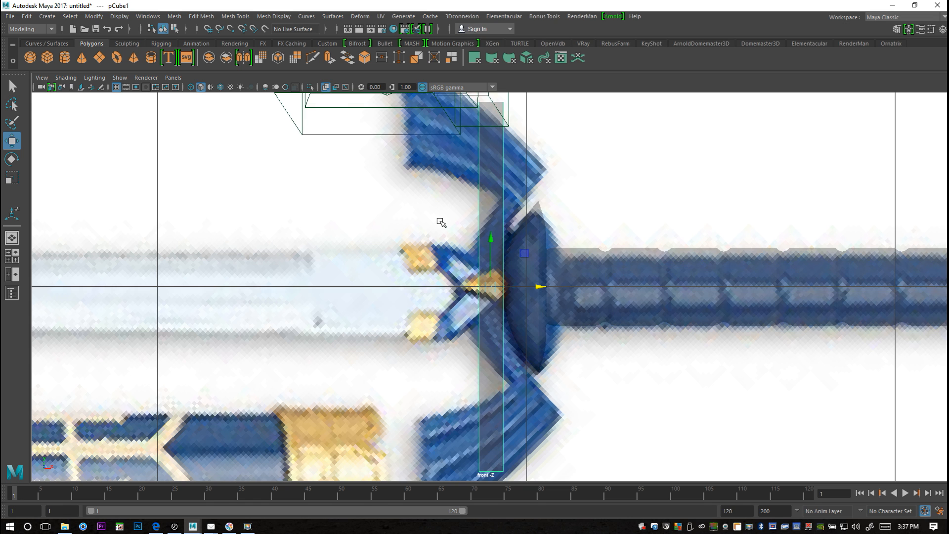
Shorten the bar along Y and insert 1 edge loop across its middle using the Multiple edge loops option
key(r)
drag(490, 242, 489, 253)
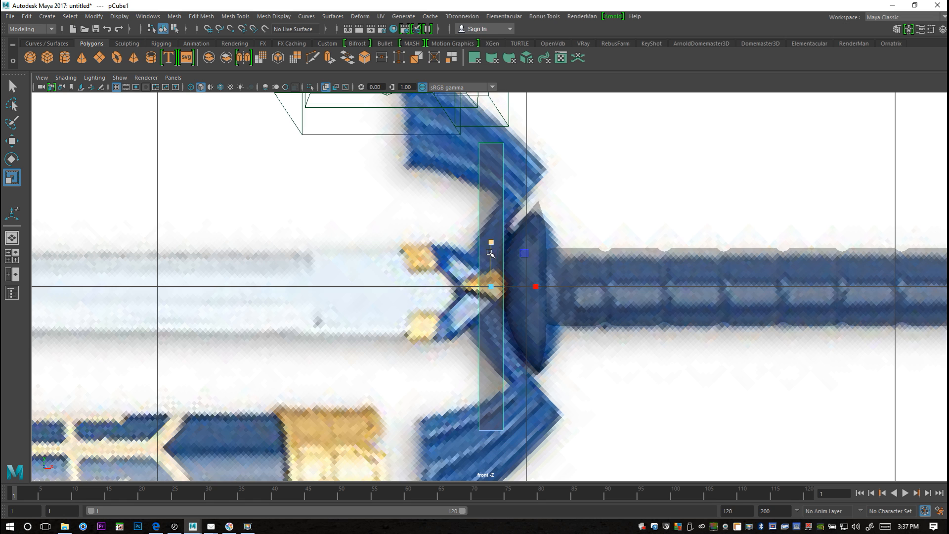
click(235, 16)
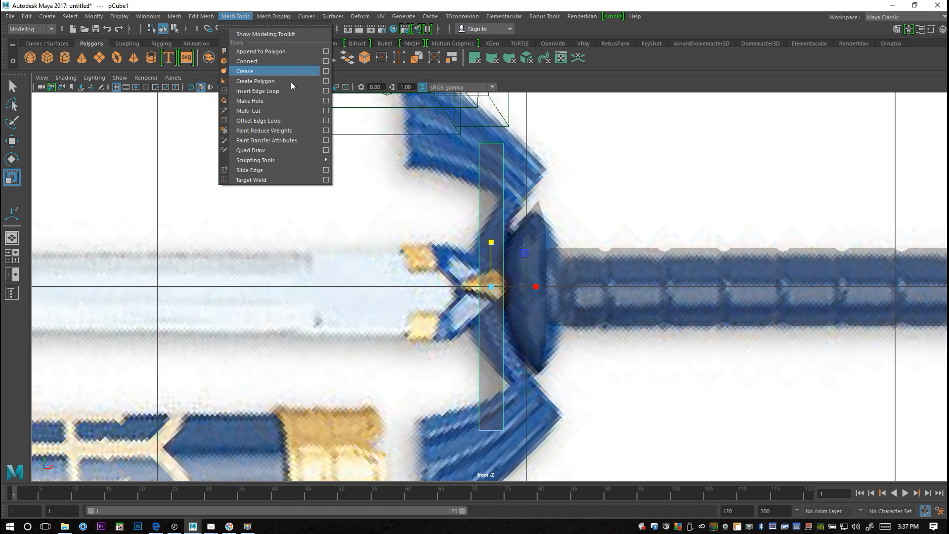
click(327, 92)
click(237, 306)
drag(250, 324, 195, 329)
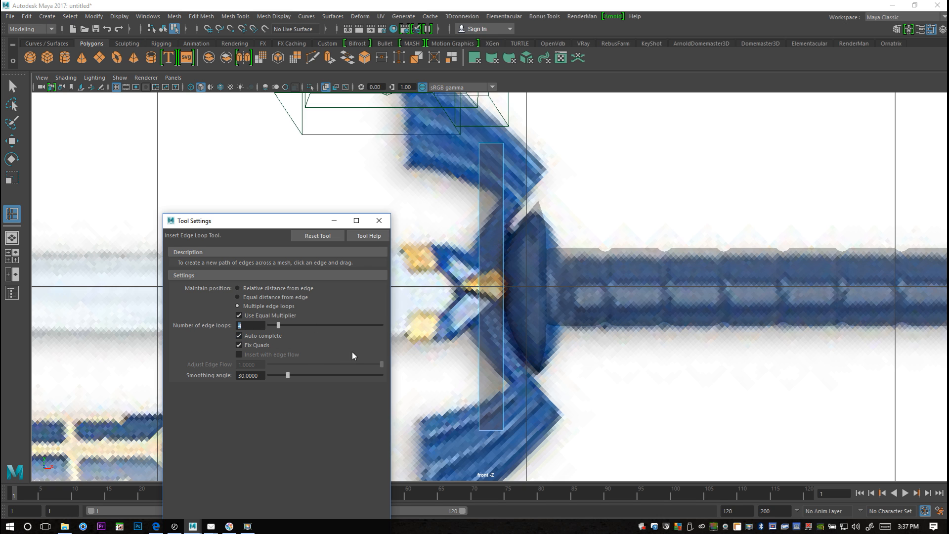
click(504, 295)
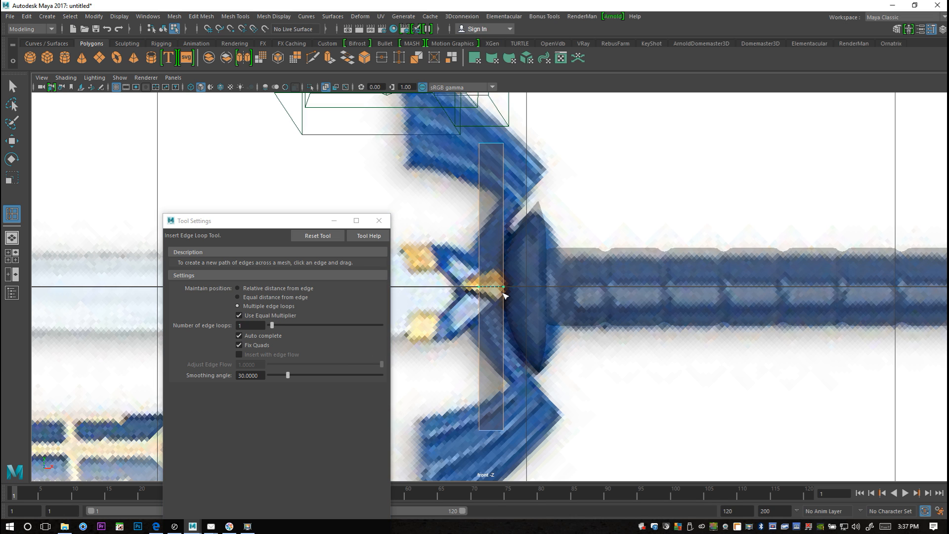
Insert 4 evenly spaced edge loops in both the upper and lower halves of the bar
double_click(240, 325)
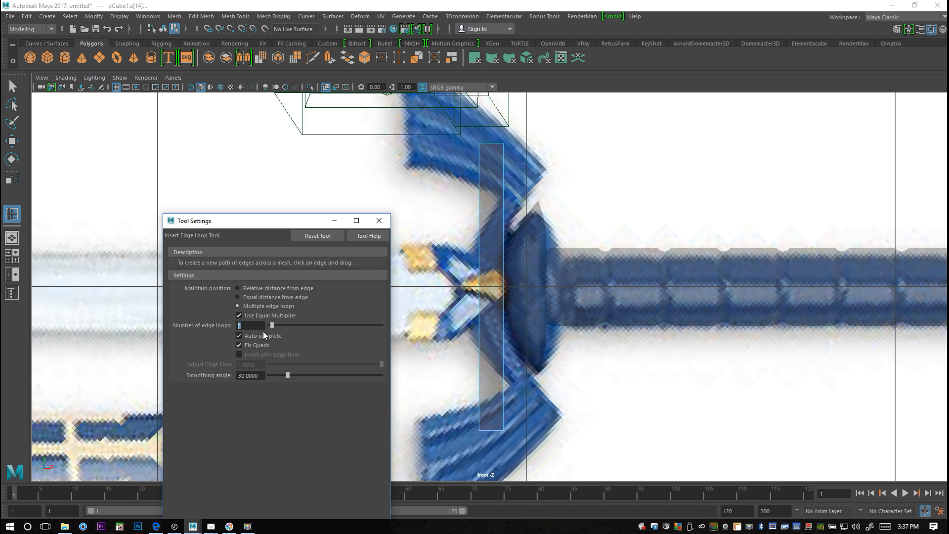
click(482, 238)
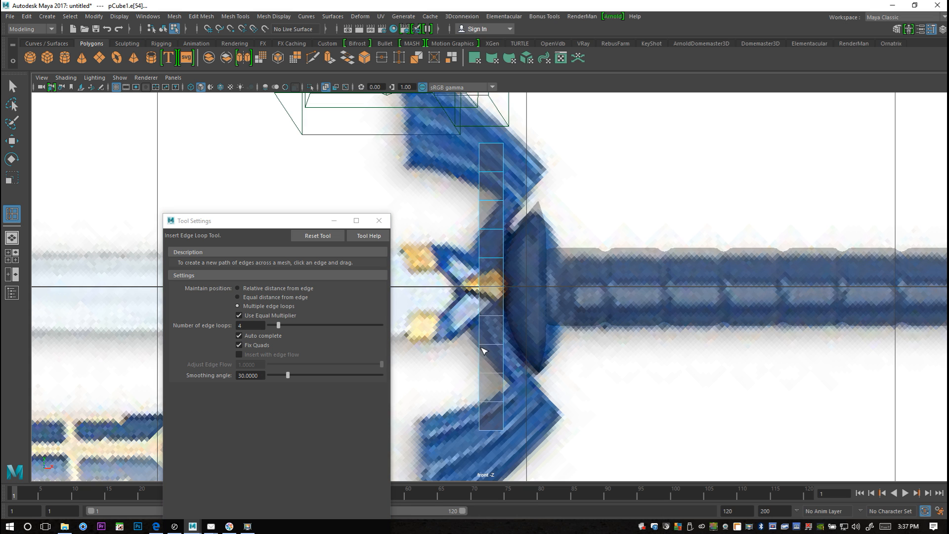
click(379, 221)
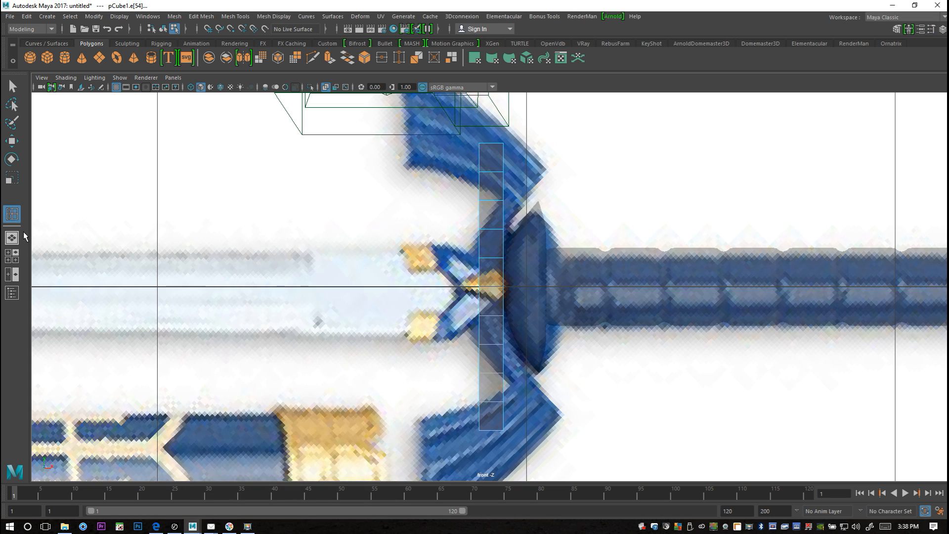
In the perspective view, scale the wide slab along Z down to a narrow bar in front of the guard disc
click(9, 256)
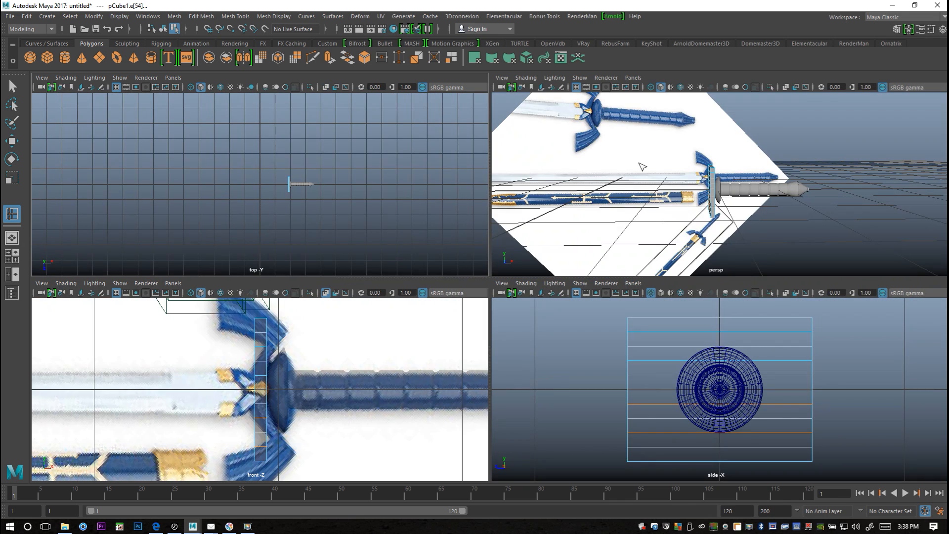
key(space)
scroll(481, 287, up, 6)
alt+drag(453, 314, 498, 314)
right_drag(547, 214, 574, 199)
key(q)
click(611, 227)
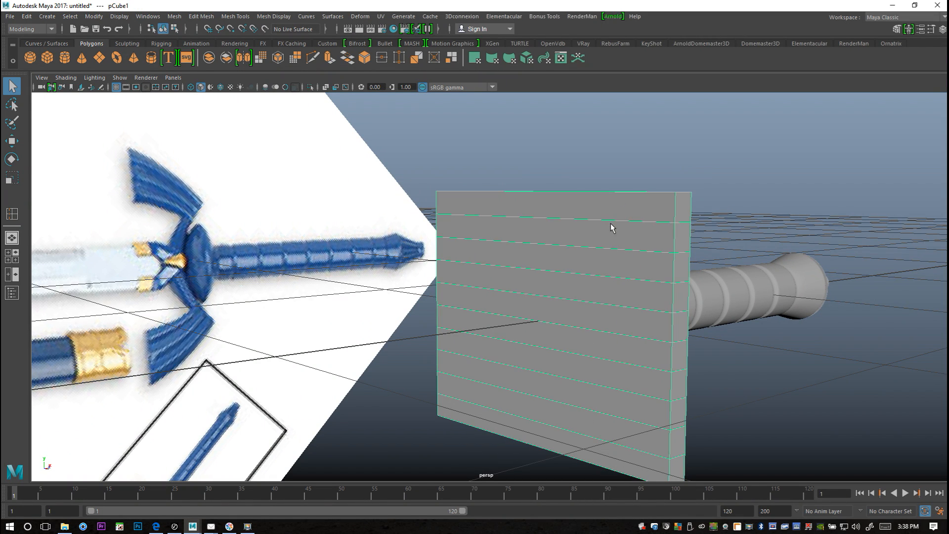
key(r)
drag(578, 322, 547, 325)
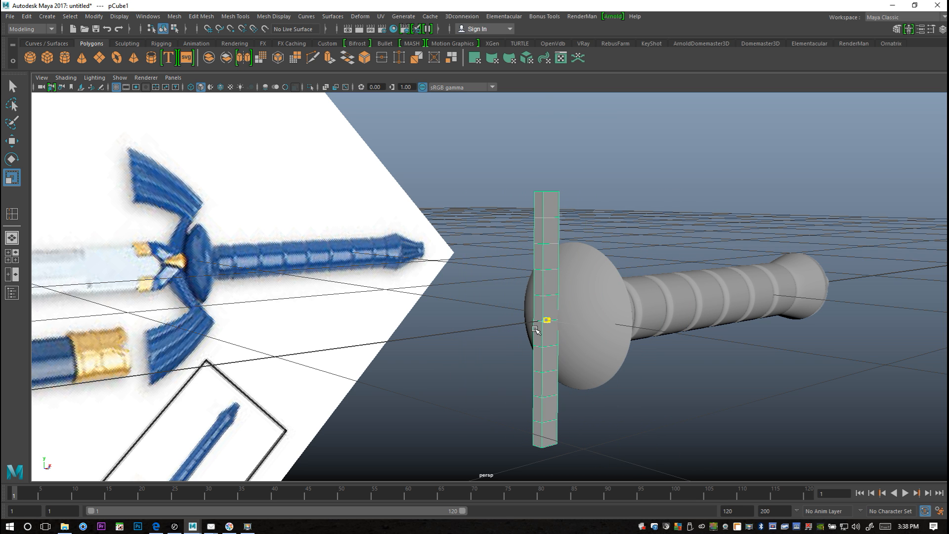
In the front view, move the bar's top row of vertices along X towards the handle, past the wing's outer corner
click(10, 259)
key(space)
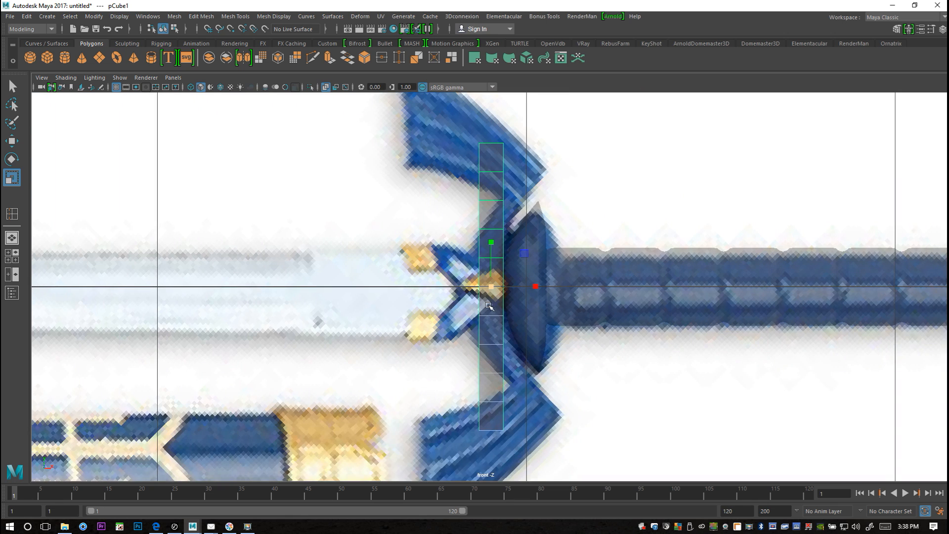
alt+middle_drag(489, 306, 485, 367)
mouse_move(490, 221)
right_down()
mouse_move(443, 198)
mouse_move(440, 208)
mouse_move(451, 196)
mouse_move(496, 201)
mouse_move(487, 232)
mouse_move(437, 231)
mouse_move(490, 204)
right_up()
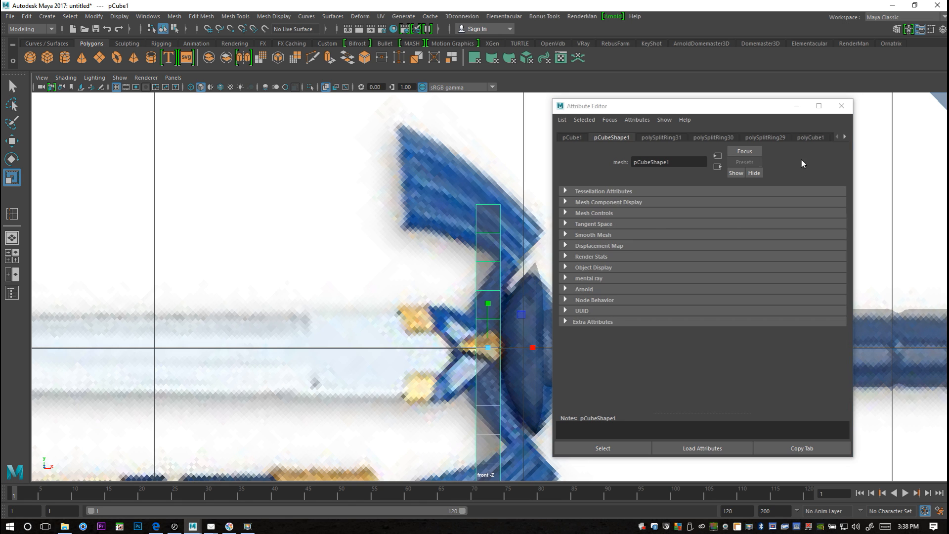
click(841, 106)
right_drag(494, 239, 455, 239)
scroll(573, 322, up, 4)
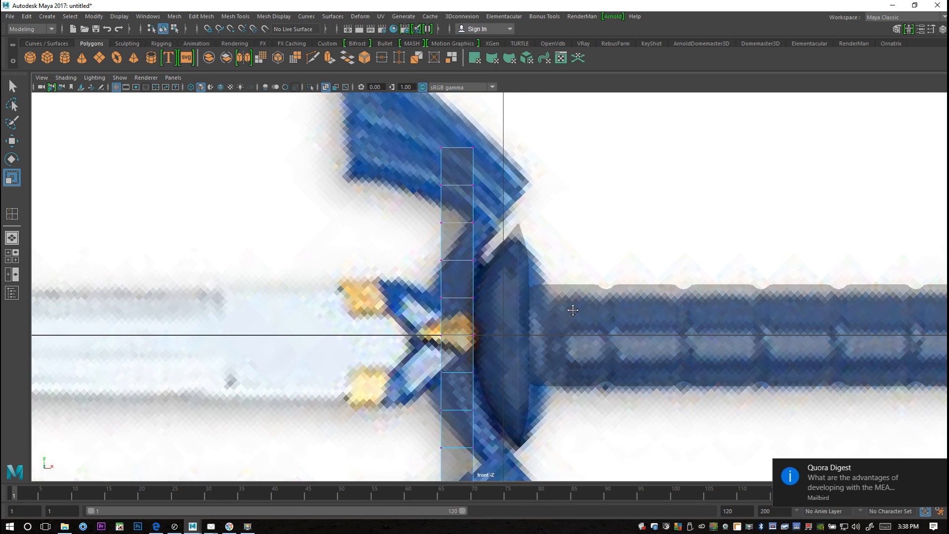
alt+middle_drag(573, 310, 576, 337)
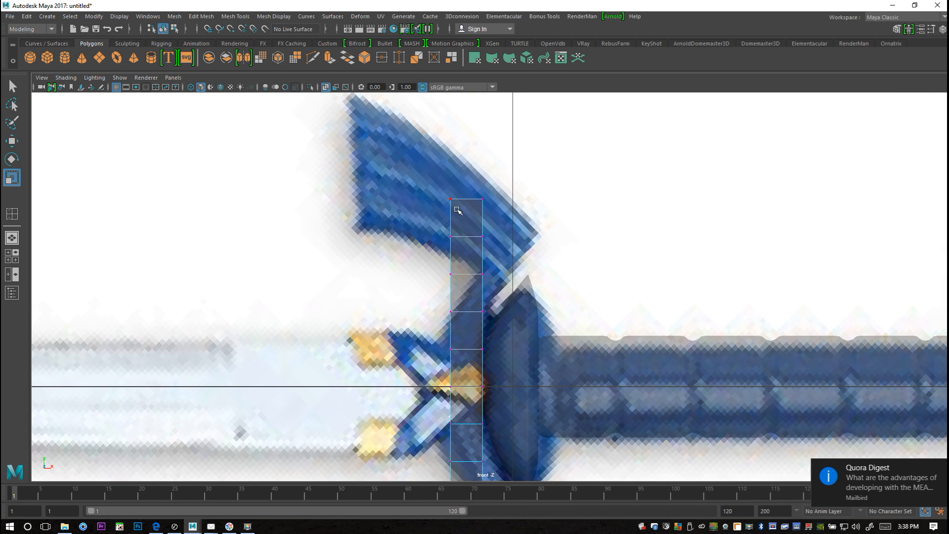
drag(416, 185, 500, 214)
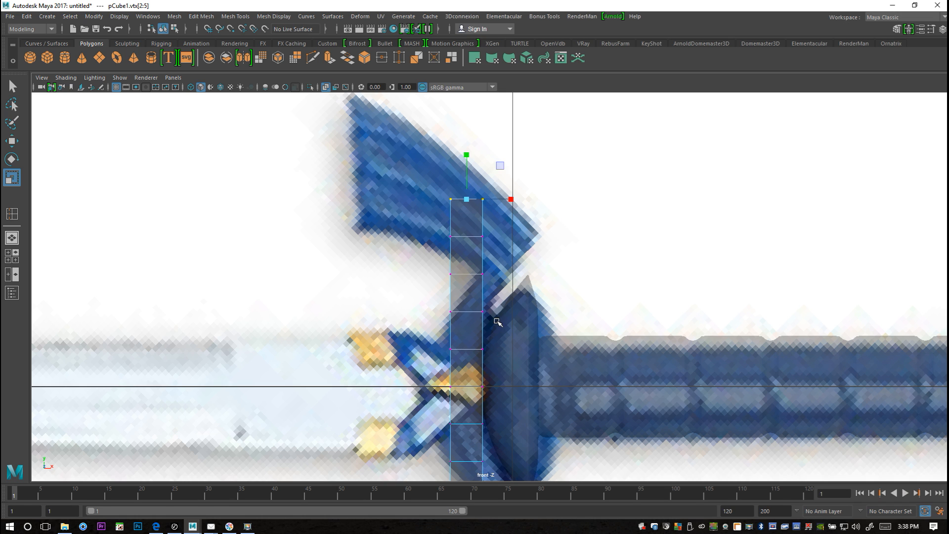
key(w)
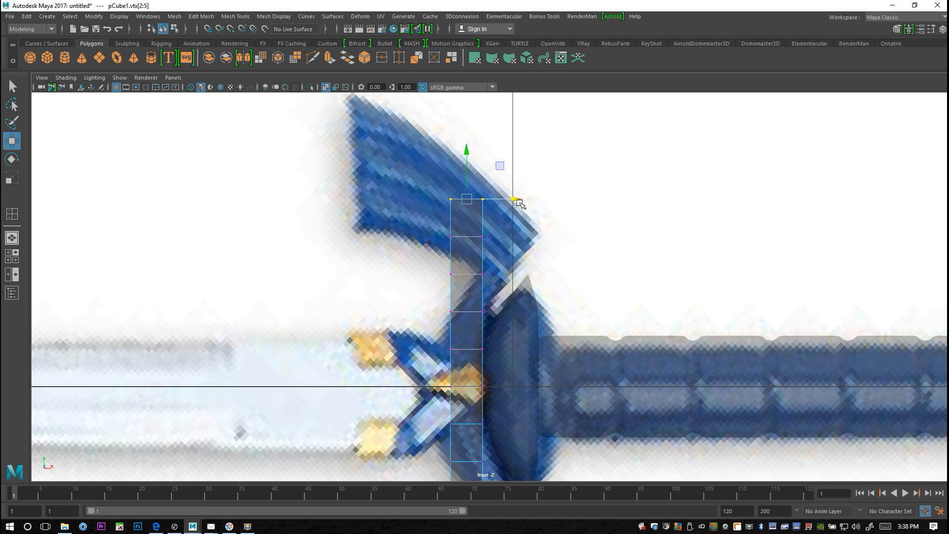
drag(519, 200, 590, 212)
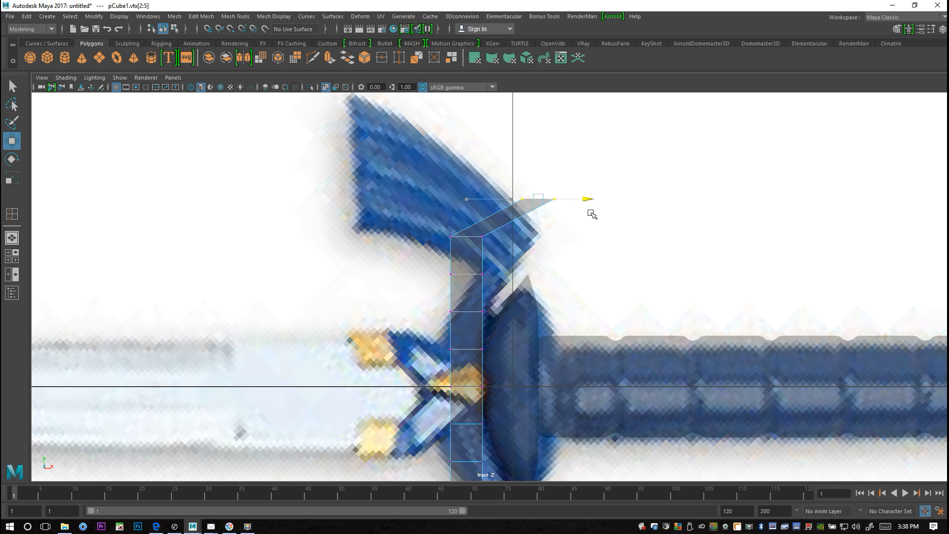
Shift the remaining upper vertex rows along X so the bar's upper half curves along the reference wing arm
drag(428, 221, 579, 242)
drag(432, 269, 546, 276)
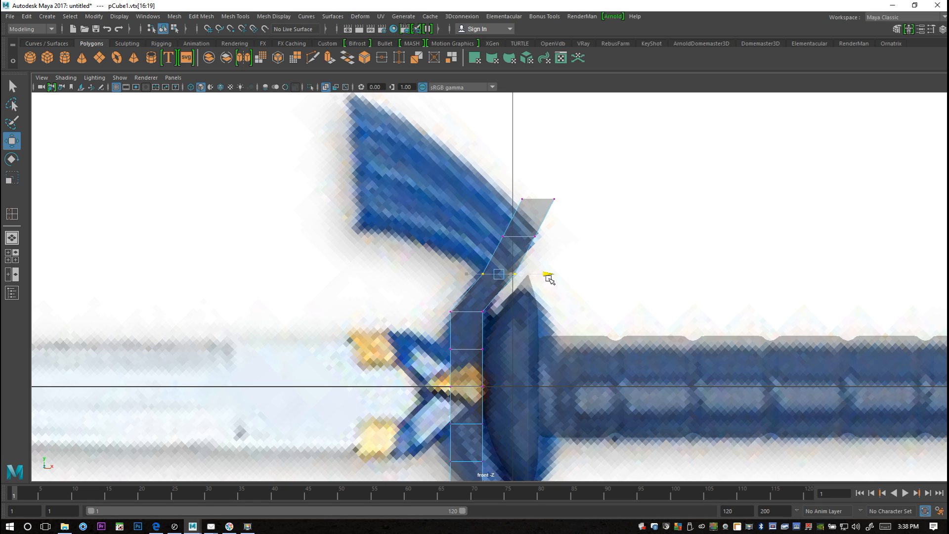
drag(448, 307, 530, 315)
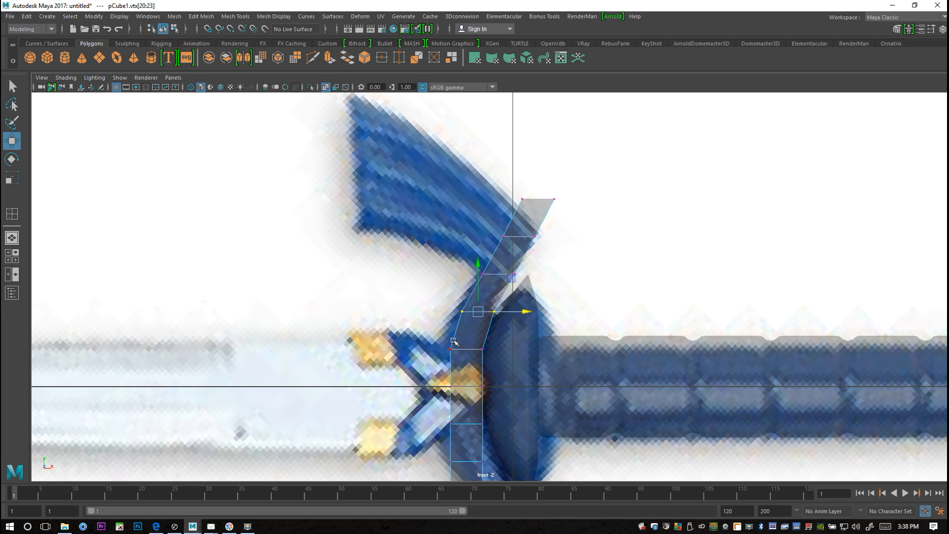
drag(480, 223, 573, 237)
drag(503, 187, 579, 212)
drag(592, 199, 609, 216)
alt+middle_drag(541, 323, 528, 243)
drag(419, 298, 503, 308)
Delete all faces of the bar's lower half below the horizontal centre line
right_drag(438, 331, 434, 267)
mouse_move(416, 327)
mouse_down()
mouse_move(531, 453)
mouse_move(594, 489)
mouse_up()
key(Delete)
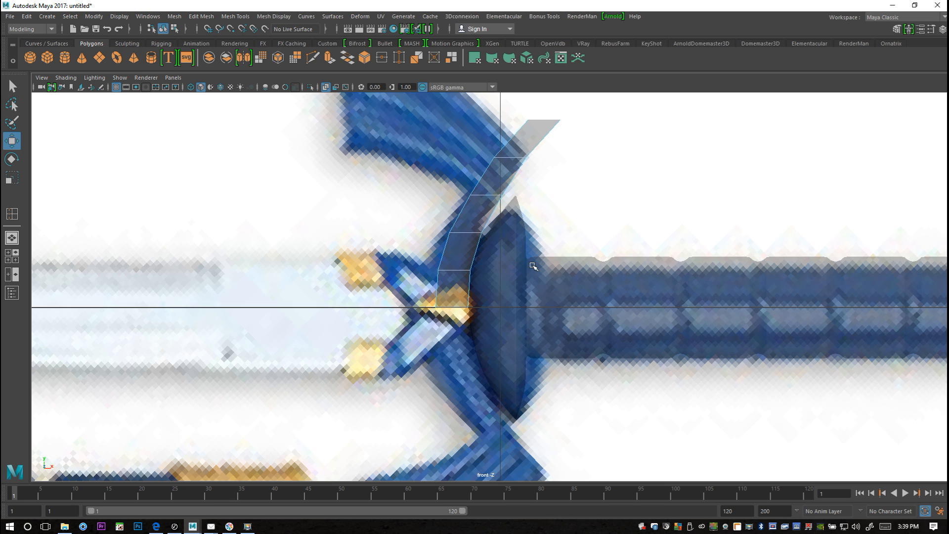
Scale the remaining half piece down along Y and X so its tip meets the wing's outer corner in the reference
alt+middle_drag(588, 267, 569, 360)
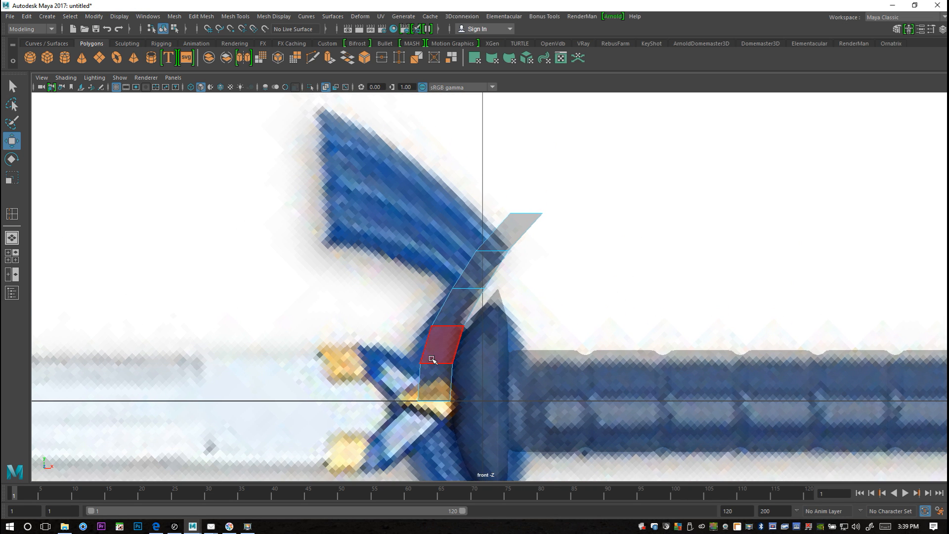
right_drag(428, 384, 469, 226)
click(454, 296)
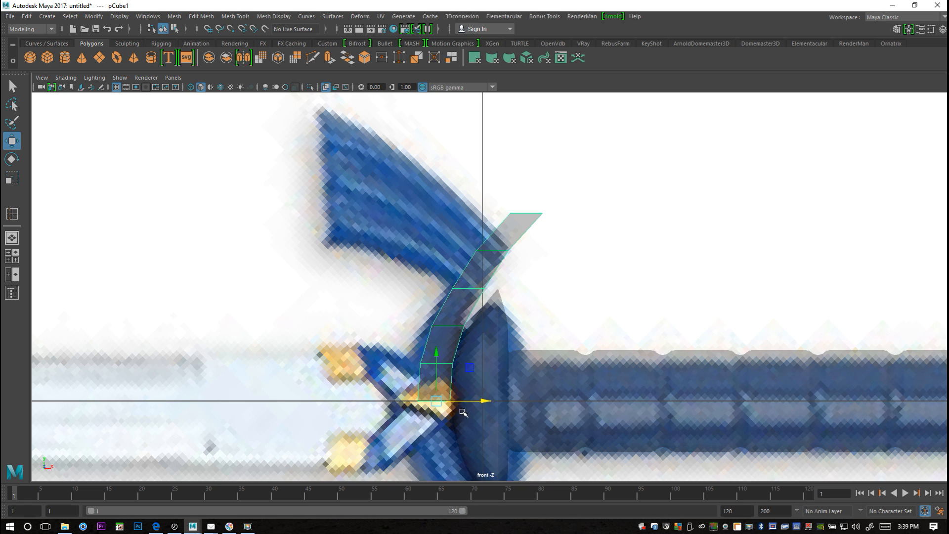
key(r)
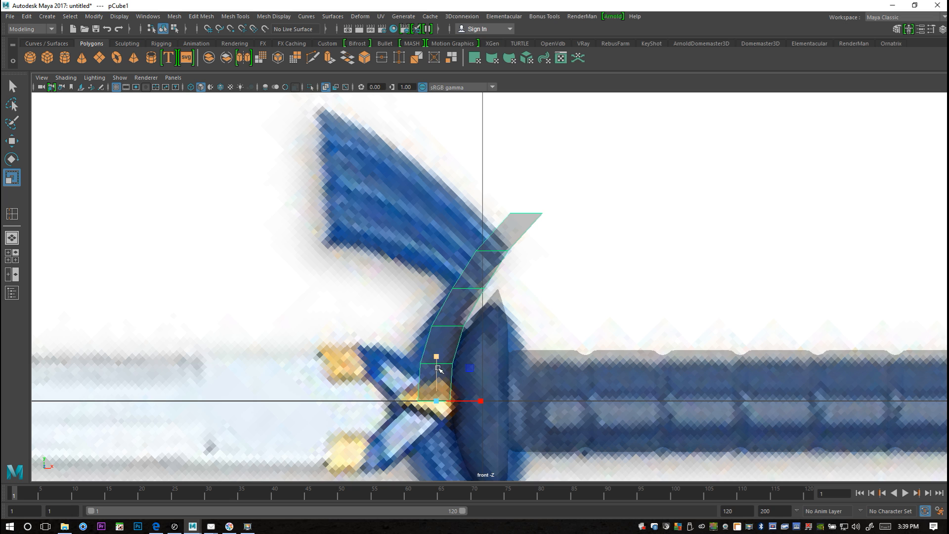
drag(436, 356, 438, 363)
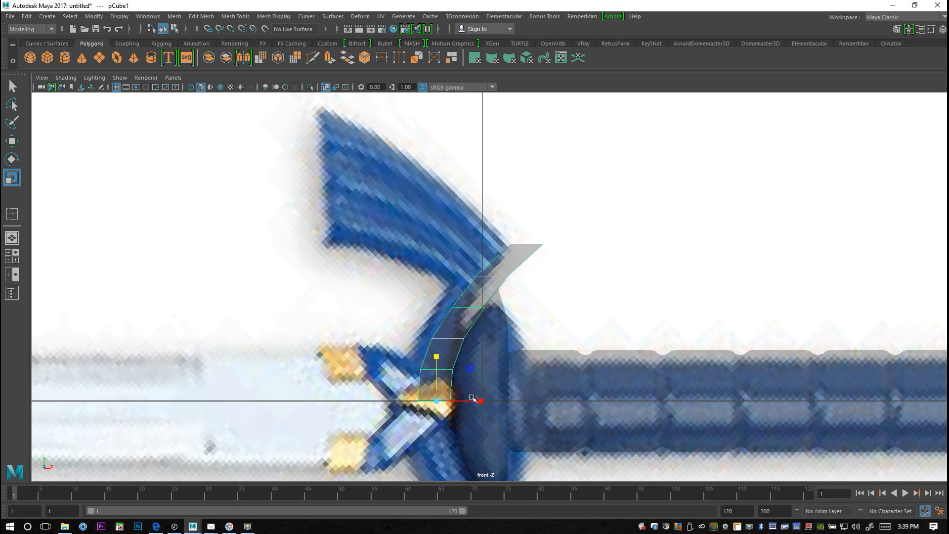
drag(472, 398, 466, 402)
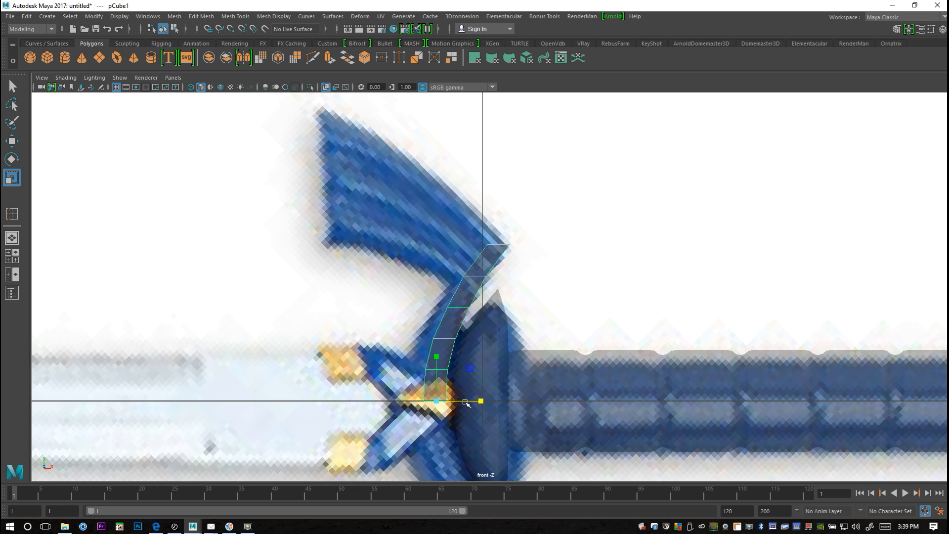
Move the blade-side vertices of the two middle rows along X out to the edge of the reference wing arm
right_drag(481, 266, 439, 235)
scroll(494, 336, up, 3)
scroll(493, 335, up, 2)
drag(393, 315, 424, 337)
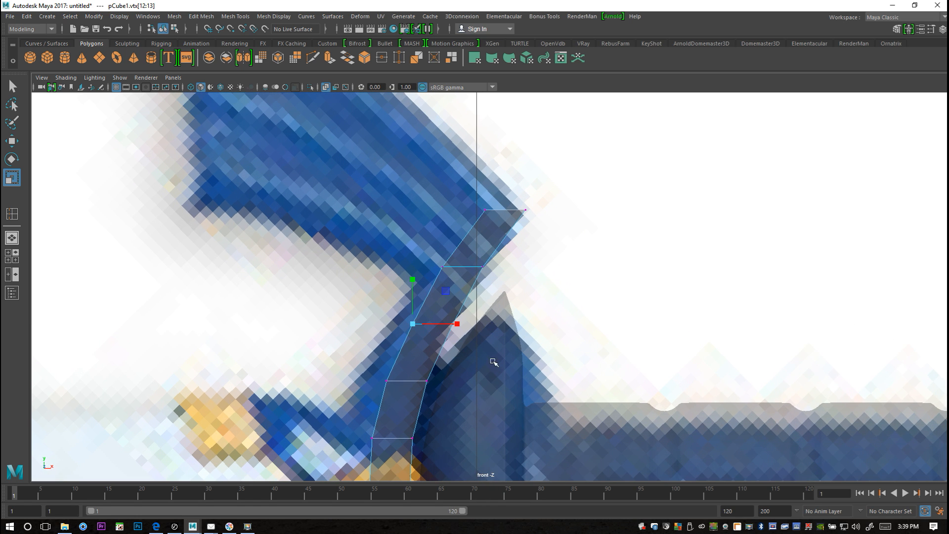
key(w)
drag(461, 325, 443, 329)
drag(375, 374, 407, 385)
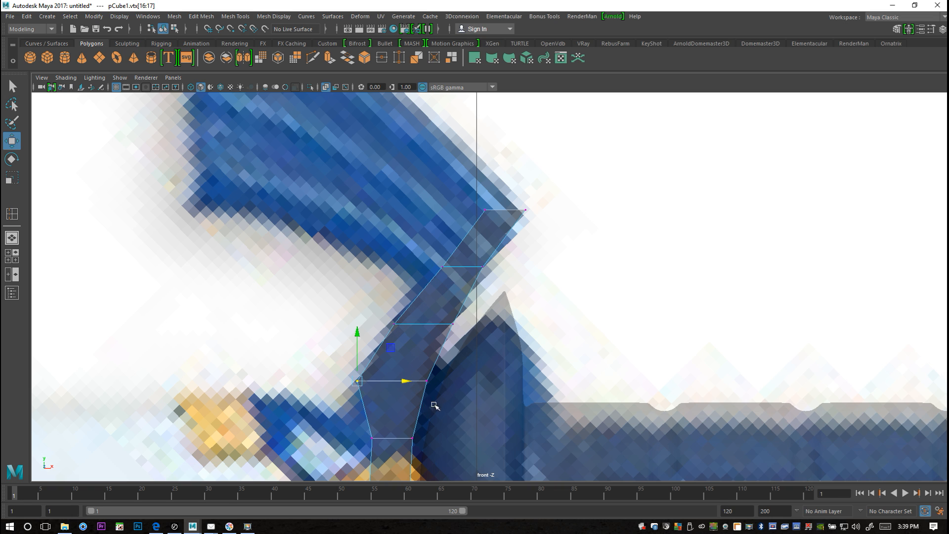
Widen the arm's base by moving the blade-side vertices of the two lowest rows along X towards the blade
alt+middle_drag(435, 405, 502, 338)
drag(479, 316, 446, 314)
drag(406, 363, 423, 376)
click(420, 367)
click(415, 331)
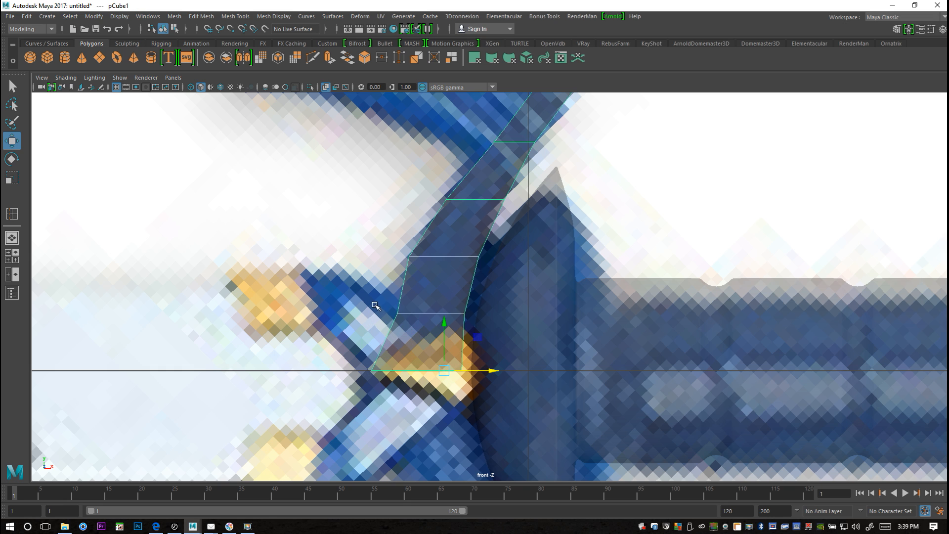
right_drag(398, 311, 365, 254)
right_drag(420, 290, 375, 248)
drag(358, 359, 474, 375)
scroll(544, 336, down, 10)
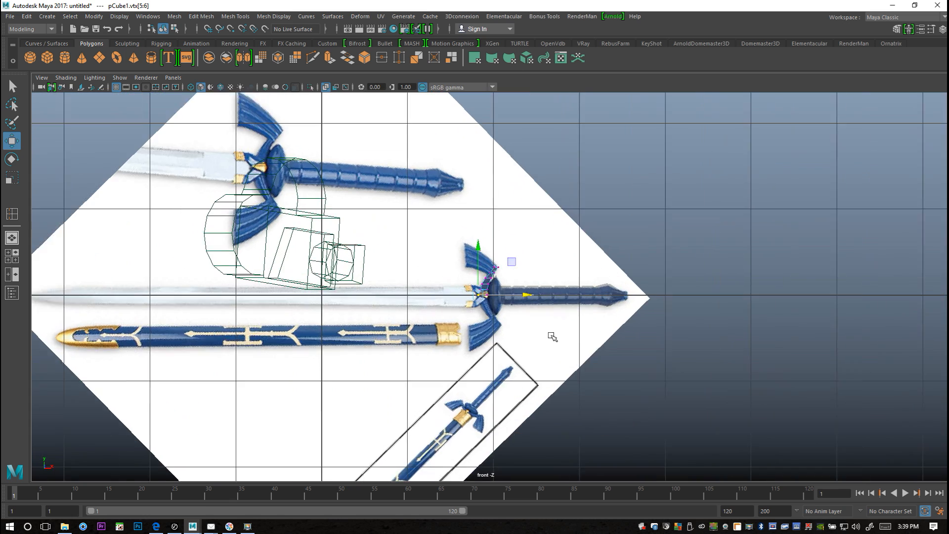
scroll(547, 338, up, 6)
scroll(548, 338, up, 4)
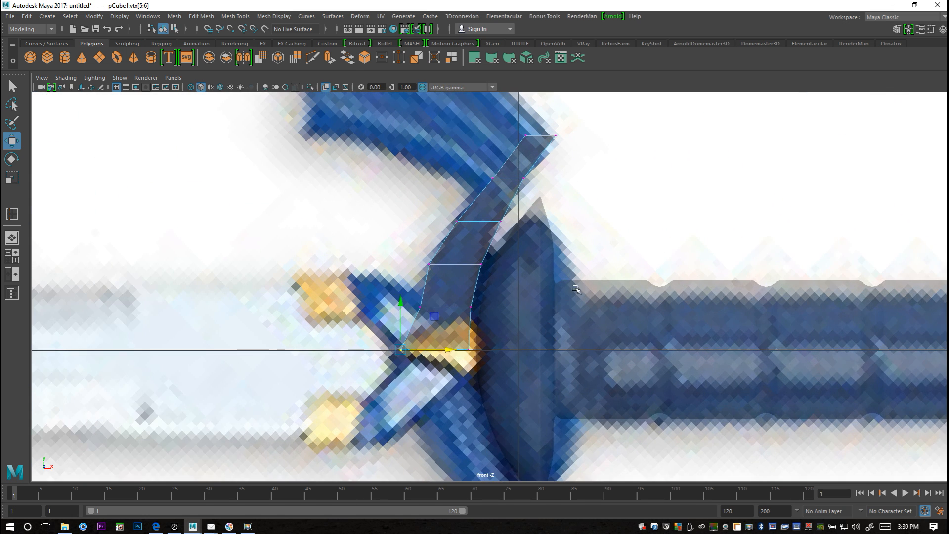
Reposition the blade-side tip vertices and the vertices of the row below to match the wing joint's slanted edges
scroll(544, 317, up, 4)
click(533, 229)
drag(528, 230, 540, 213)
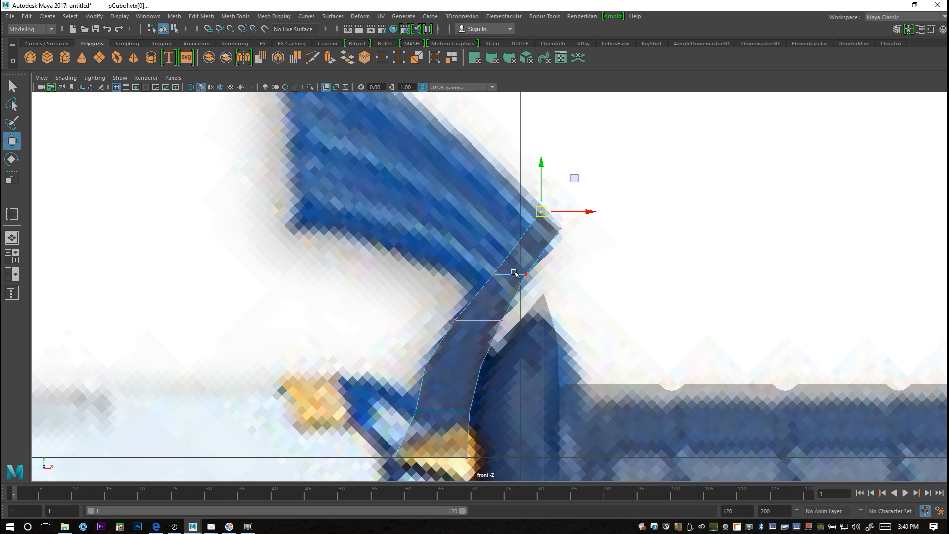
drag(523, 287, 483, 290)
click(493, 275)
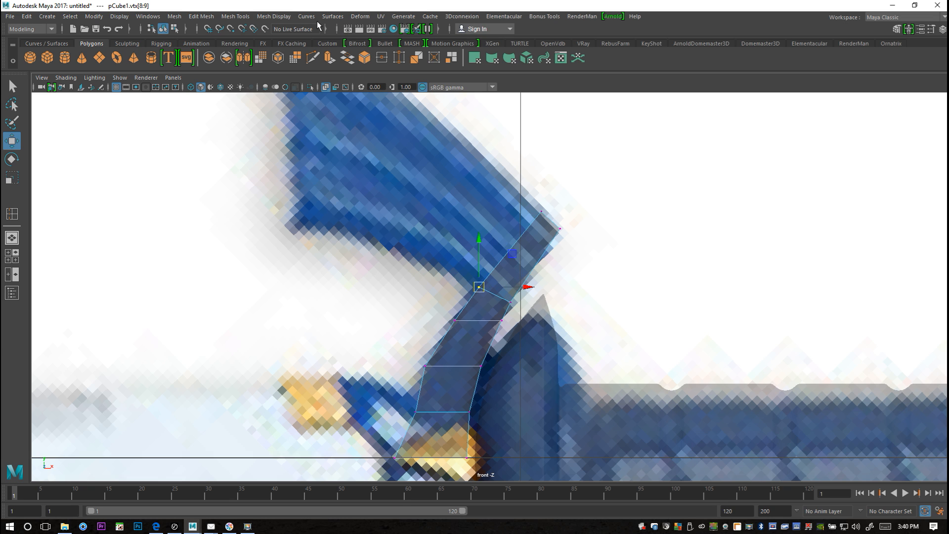
Insert 3 evenly spaced edge loops in the arm's top segment
click(235, 16)
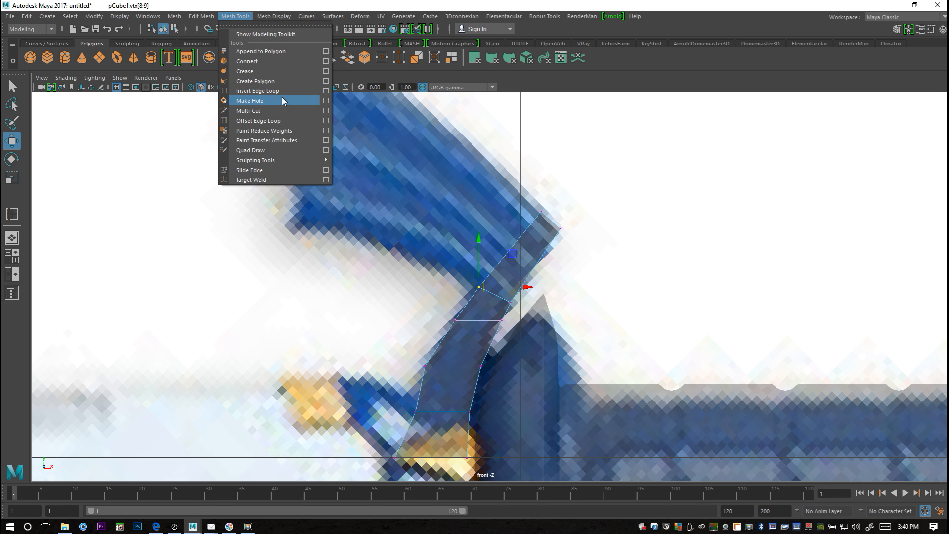
click(326, 91)
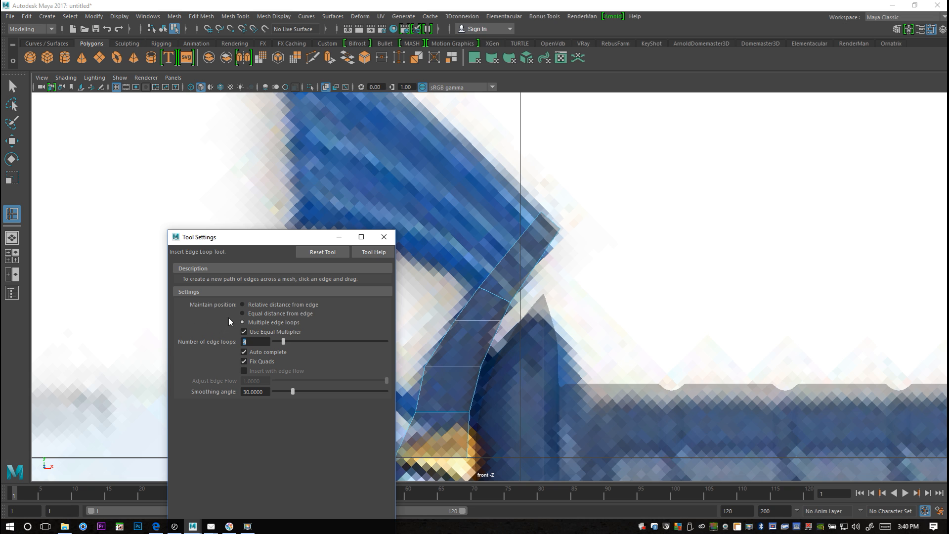
click(502, 263)
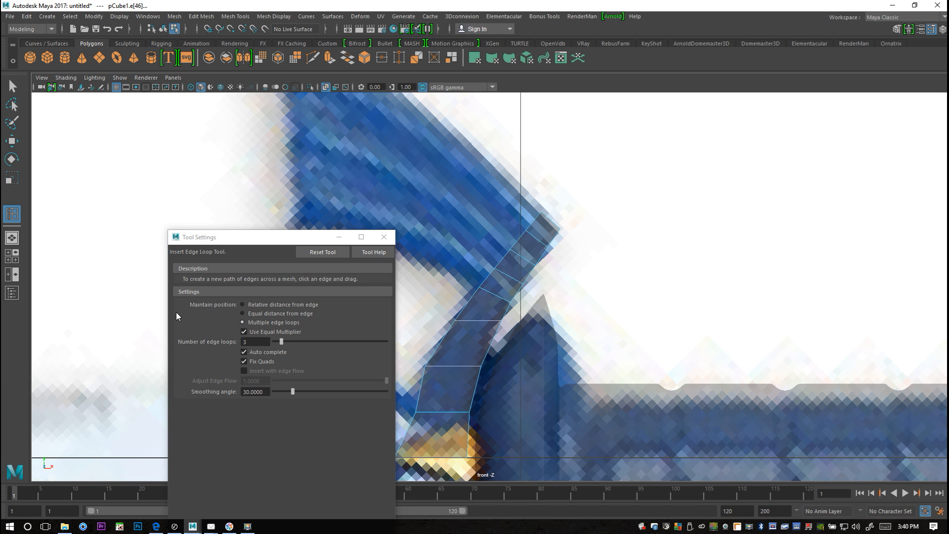
Extrude the four blade-side faces of the arm's subdivided tip section
key(q)
click(383, 237)
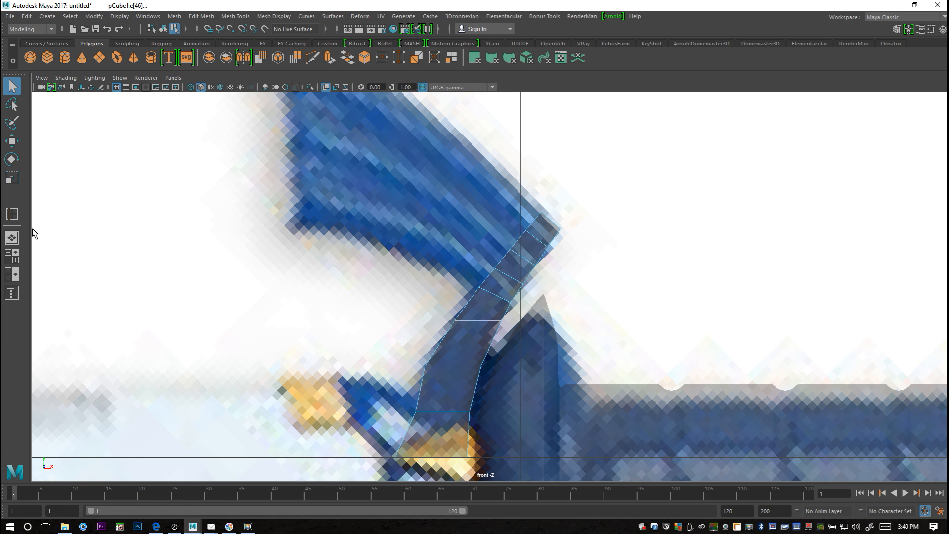
click(14, 259)
key(space)
alt+drag(556, 247, 477, 371)
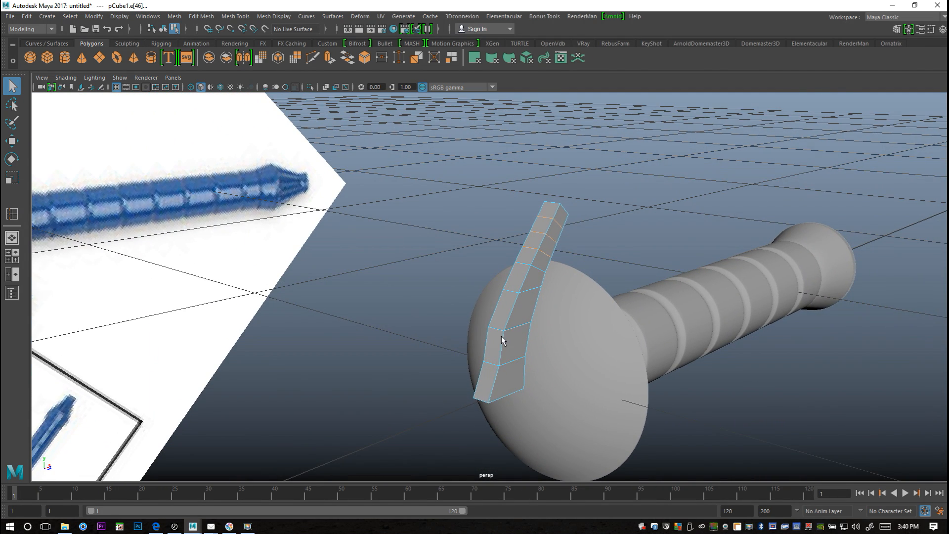
alt+drag(502, 340, 467, 384)
right_drag(508, 239, 510, 271)
click(505, 273)
shift+click(498, 292)
shift+click(489, 305)
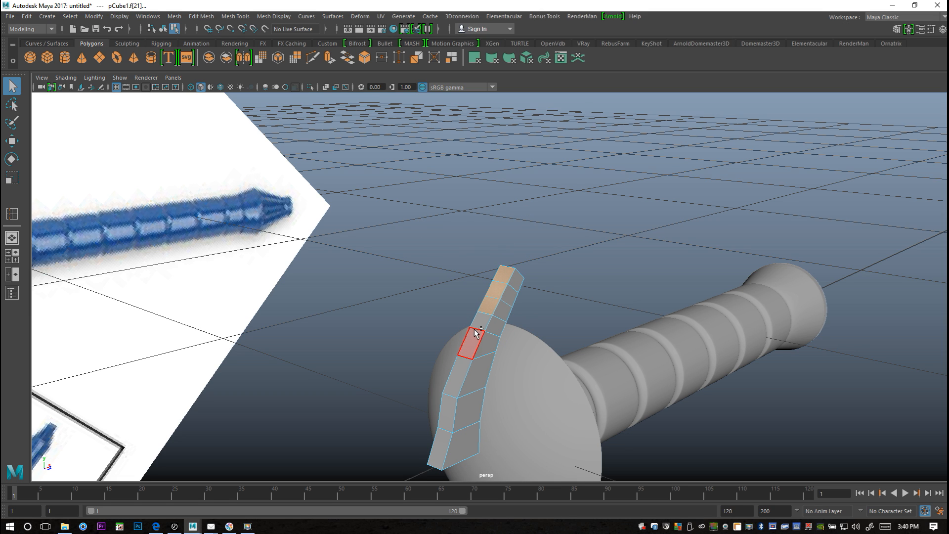
shift+click(483, 323)
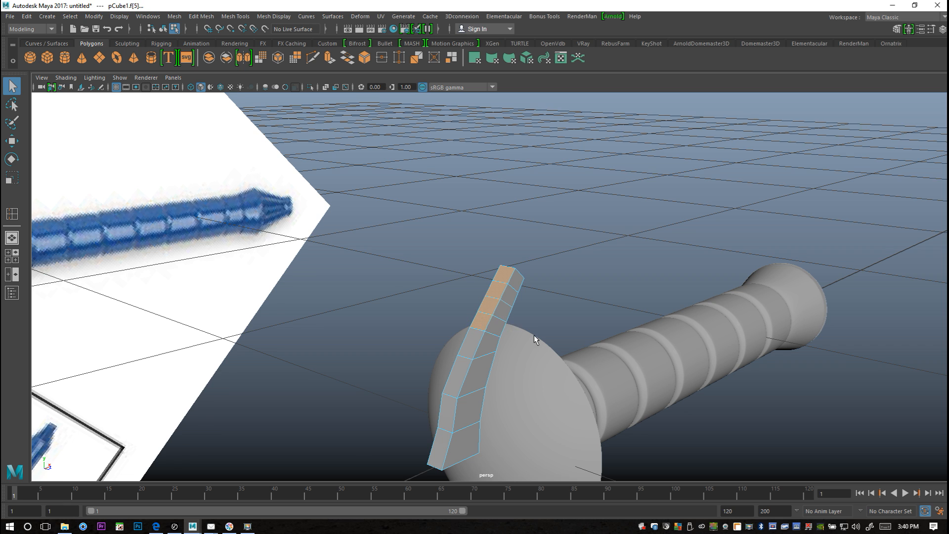
scroll(542, 338, down, 3)
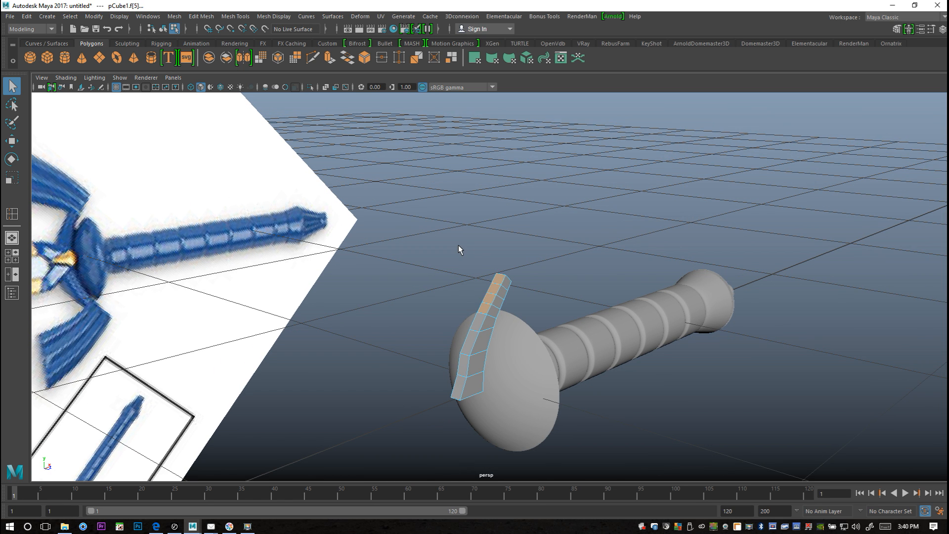
key(ctrl+e)
key(w)
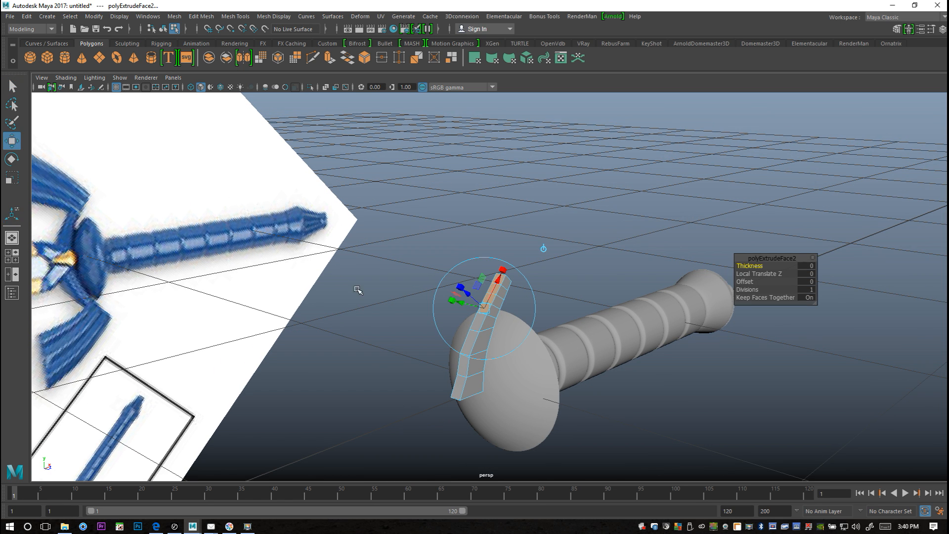
Move the extruded faces out towards the reference wing tip and rotate them until the end edge stands vertical
click(7, 256)
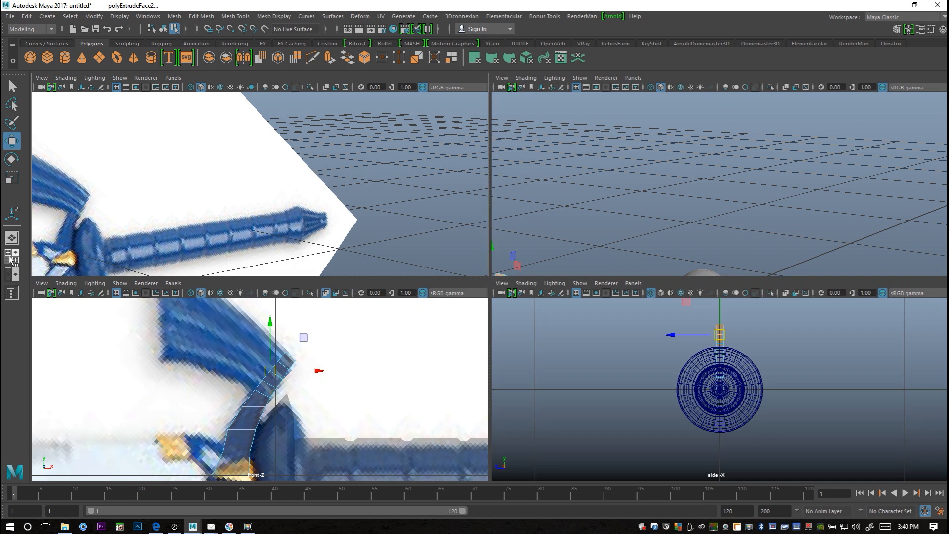
key(space)
alt+middle_drag(404, 354, 432, 437)
drag(538, 332, 349, 224)
key(e)
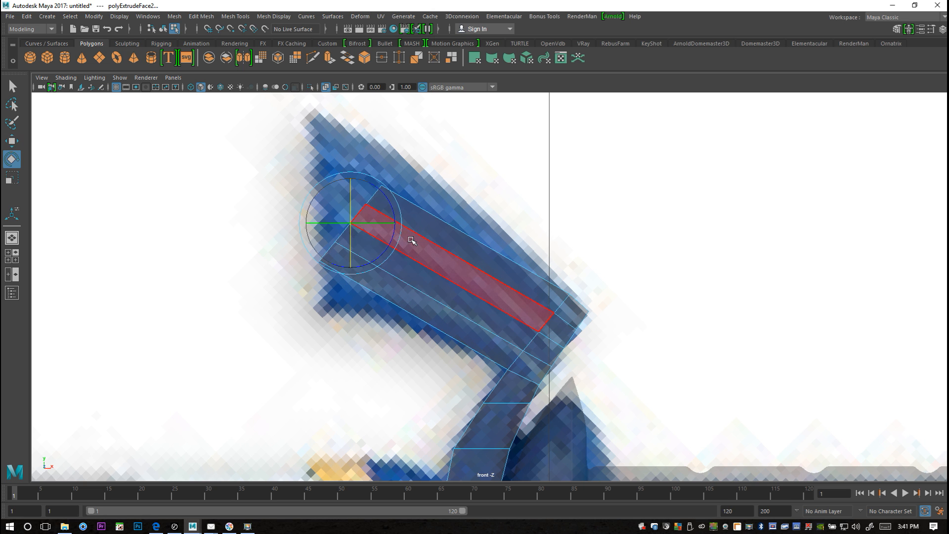
drag(402, 217, 378, 190)
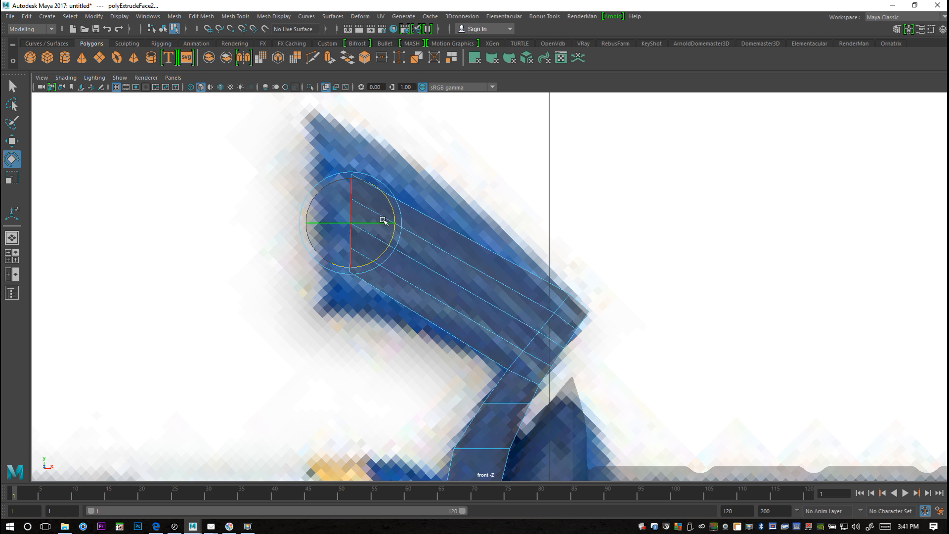
Align the wing's end faces with the reference wing tip and scale them along Y to its full height
key(w)
drag(354, 223, 320, 210)
key(e)
key(r)
drag(322, 166, 307, 121)
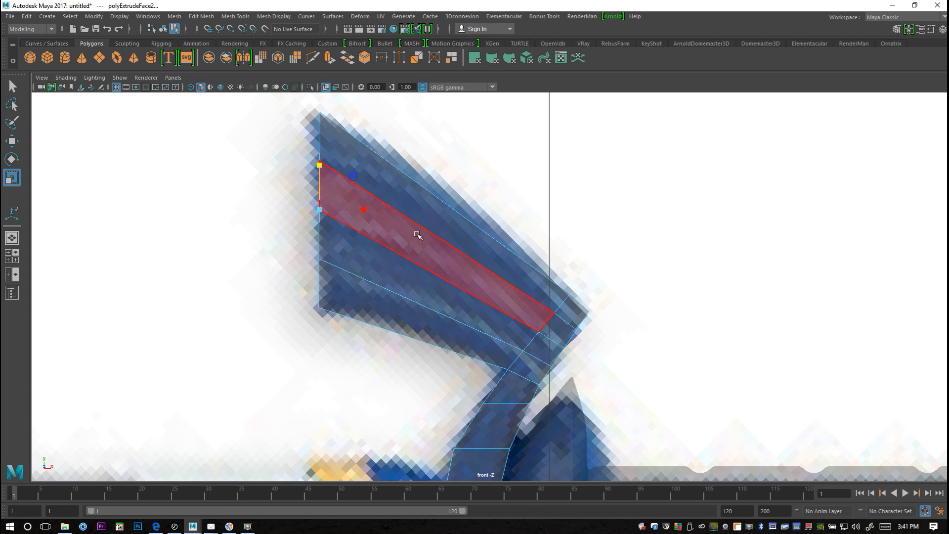
Insert 5 evenly spaced edge loops across the length of the extruded wing
click(237, 16)
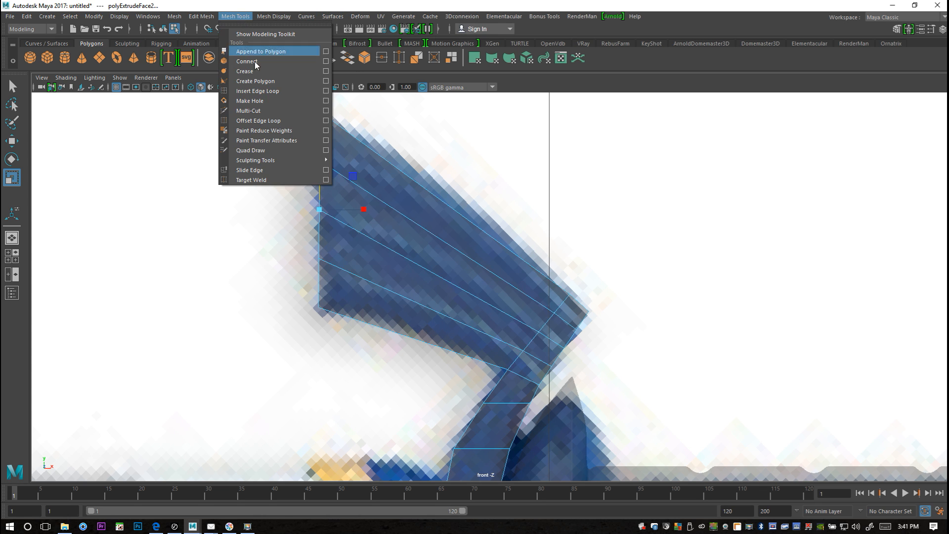
click(326, 91)
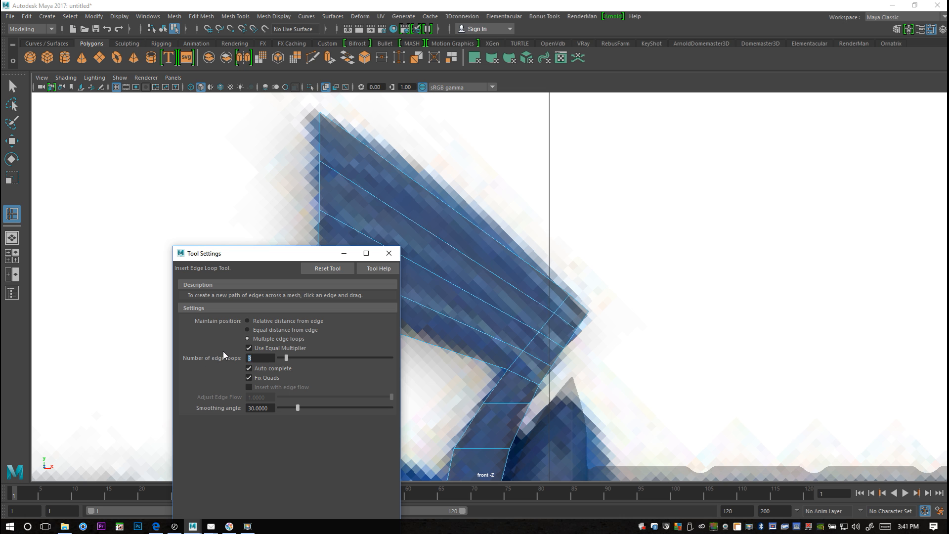
click(389, 253)
click(12, 261)
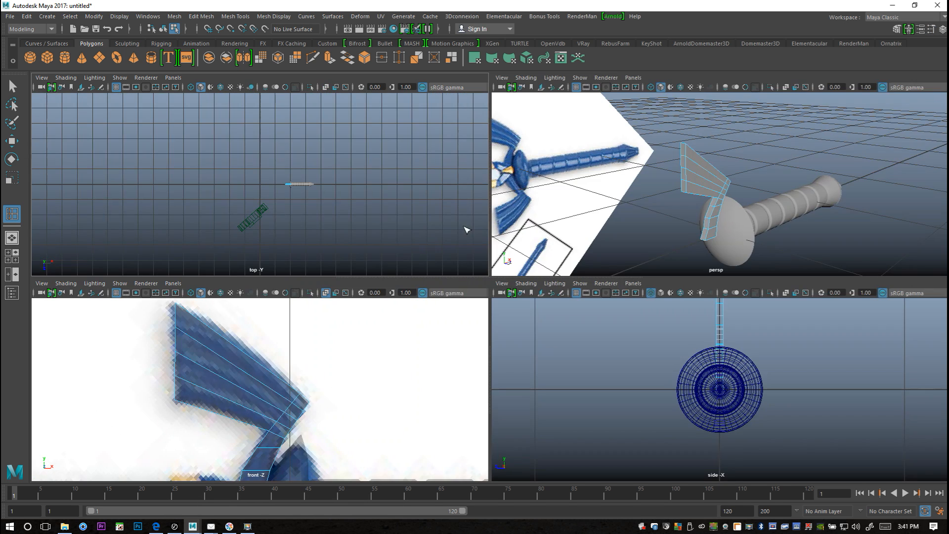
key(space)
alt+drag(534, 275, 387, 285)
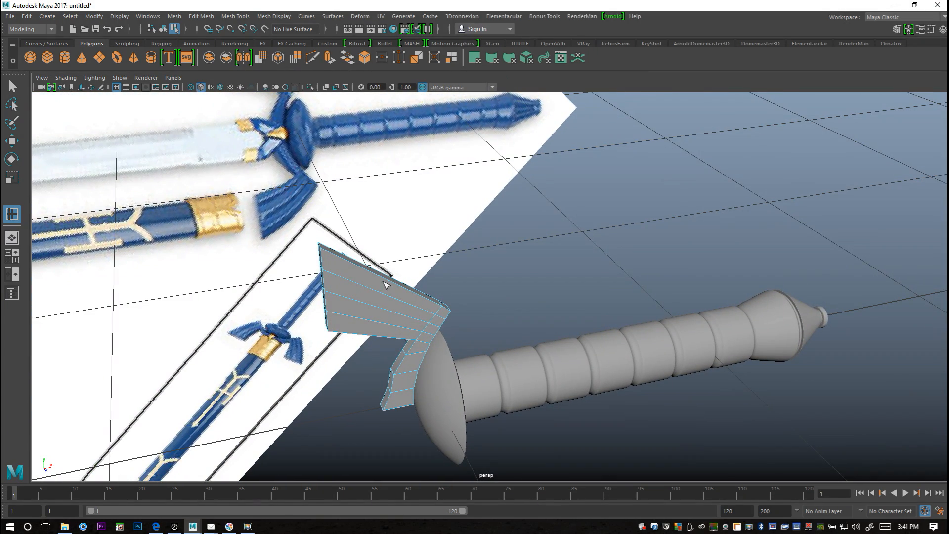
click(385, 283)
key(q)
Raise the two edge loops nearest the wing tip along Y to follow the curved outline of the reference wing
click(11, 256)
key(space)
alt+middle_drag(415, 344, 419, 376)
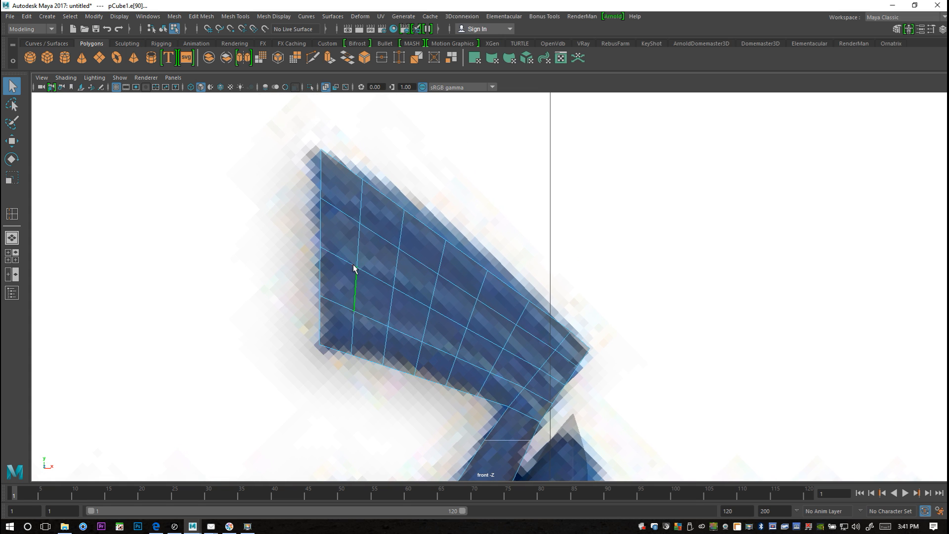
right_drag(356, 239, 355, 216)
key(w)
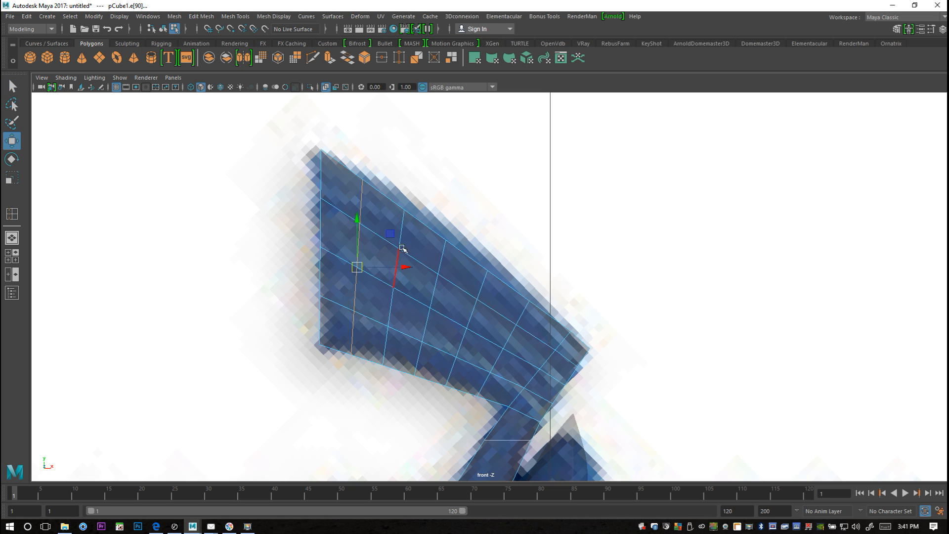
drag(357, 218, 357, 212)
click(391, 317)
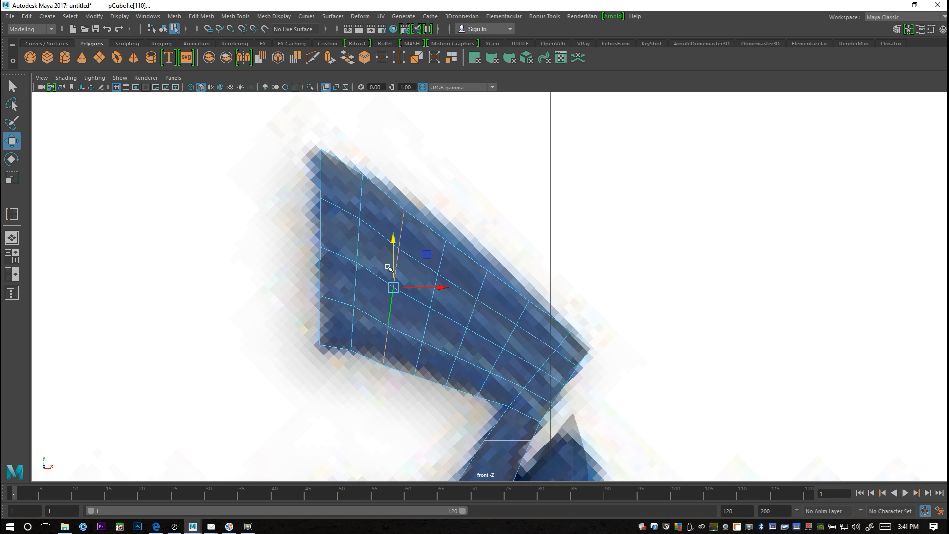
drag(398, 232, 397, 231)
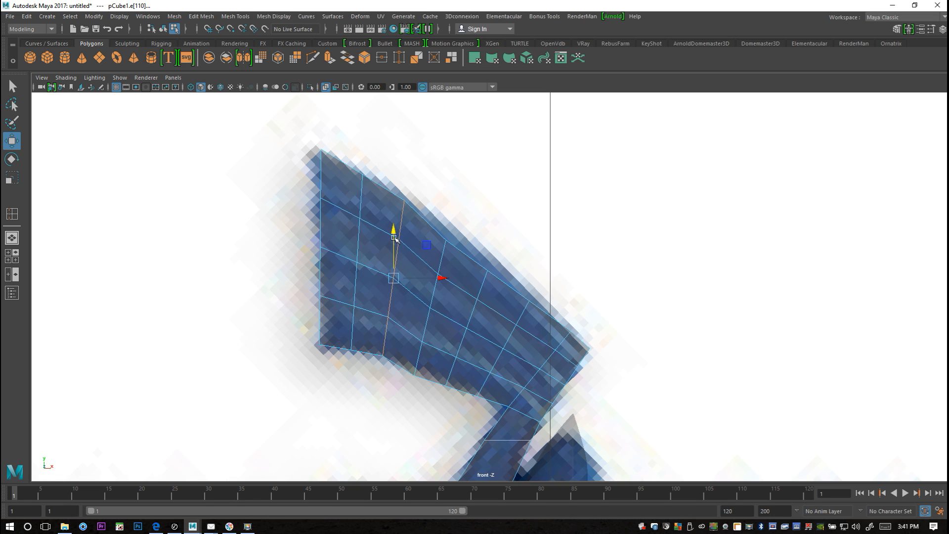
Raise the remaining three crosswise edge loops along Y to continue the wing's curve towards the joint
click(440, 262)
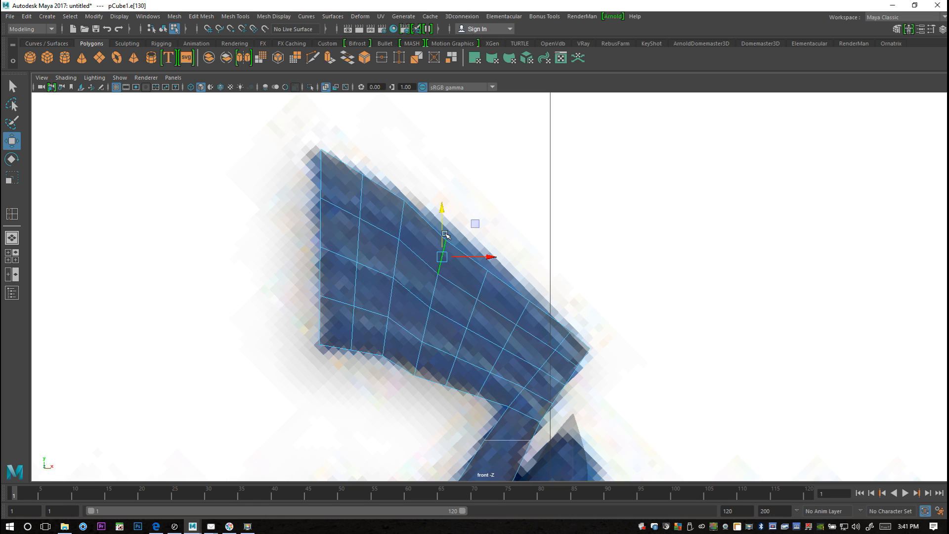
double_click(434, 295)
drag(430, 260, 437, 253)
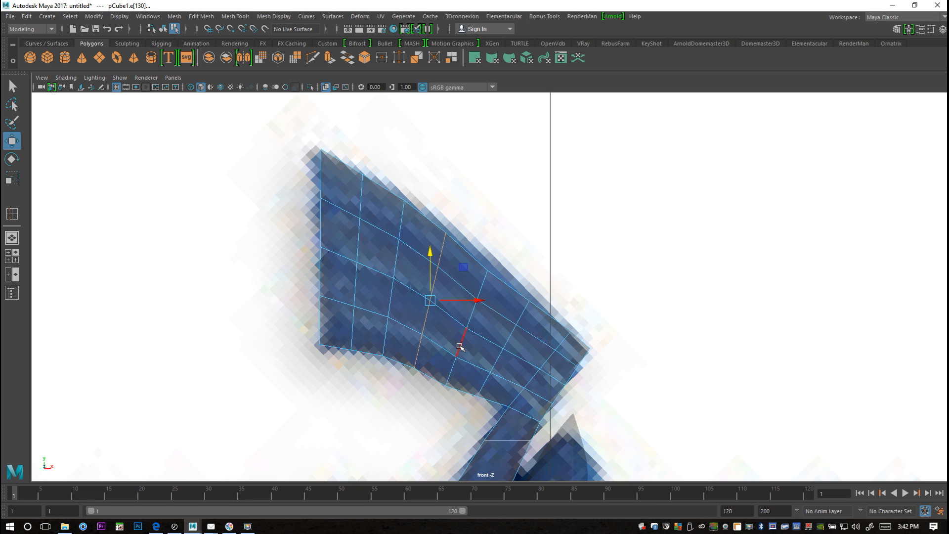
double_click(458, 345)
drag(467, 280, 471, 274)
double_click(495, 362)
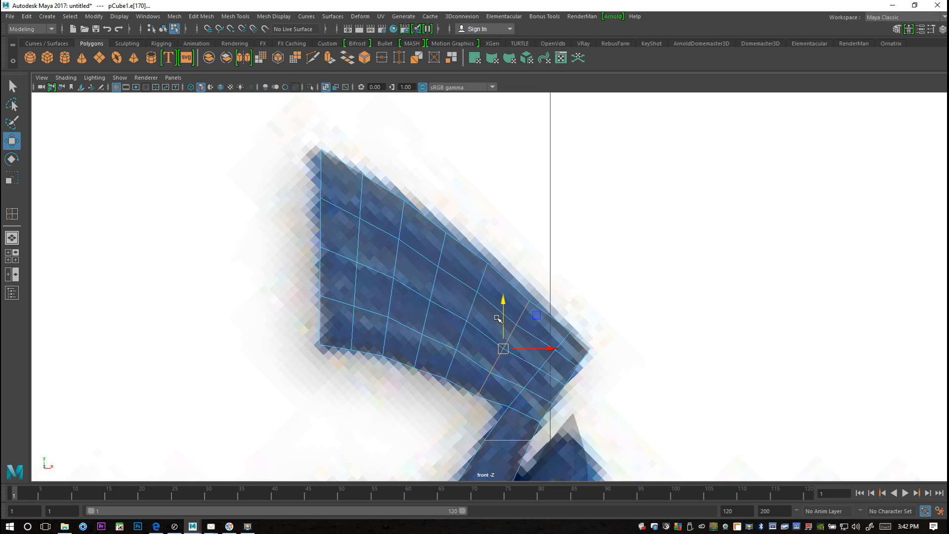
drag(503, 302, 505, 296)
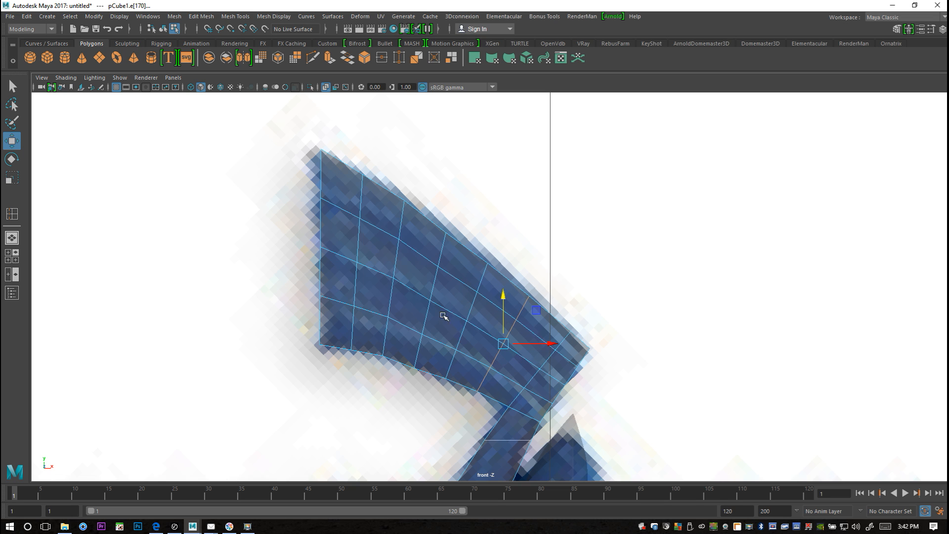
Lower the second edge loop from the wing tip slightly along Y to smooth the curve
click(383, 340)
double_click(398, 254)
drag(395, 232, 395, 235)
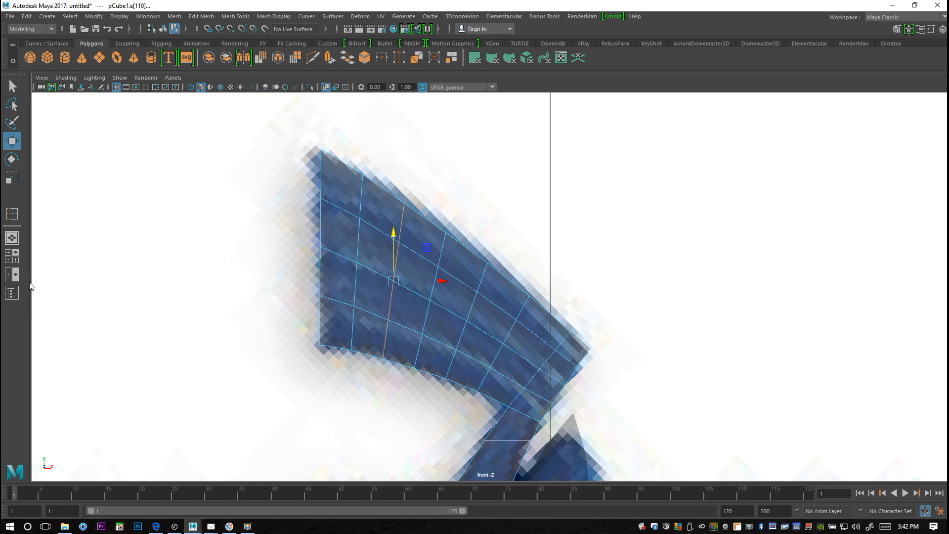
Narrow the arm's base by moving its lowest blade-side vertices along X towards the handle
click(11, 256)
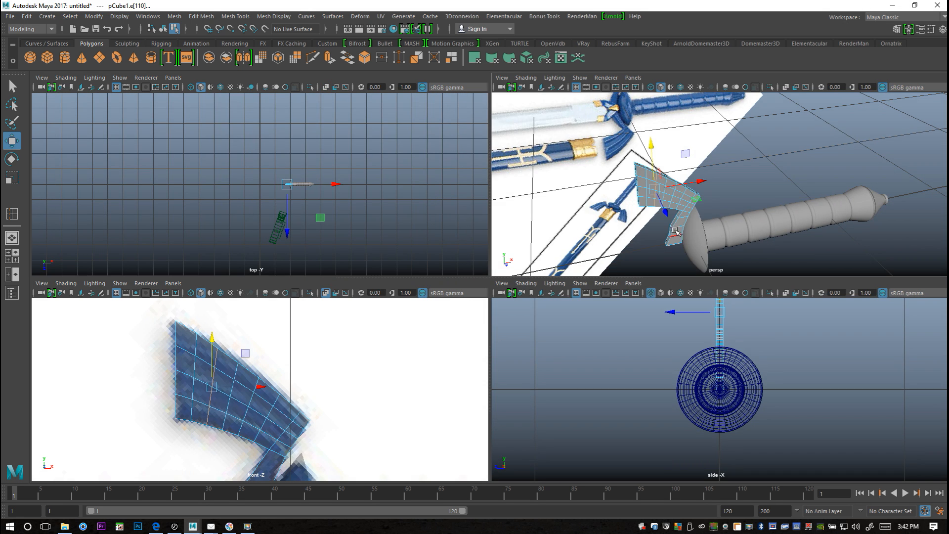
key(space)
click(605, 227)
alt+drag(605, 228, 464, 330)
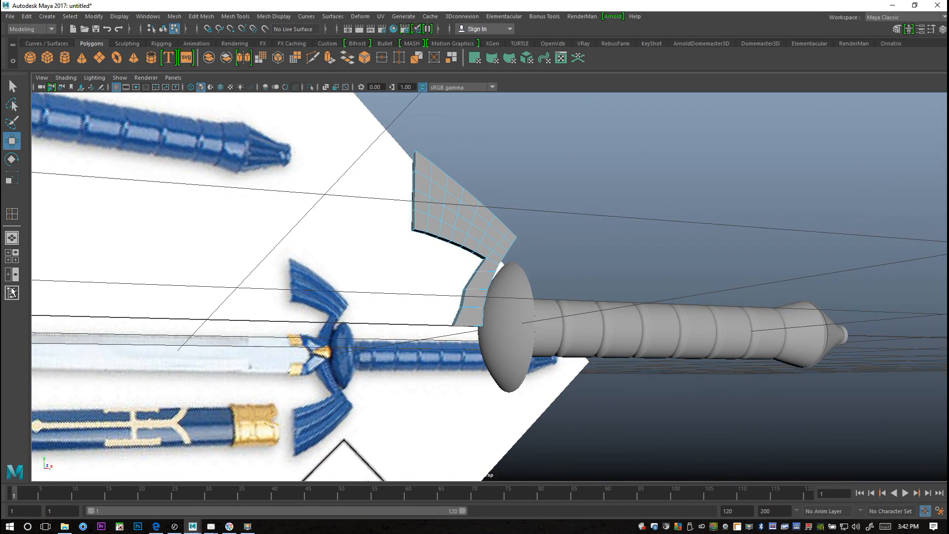
click(12, 256)
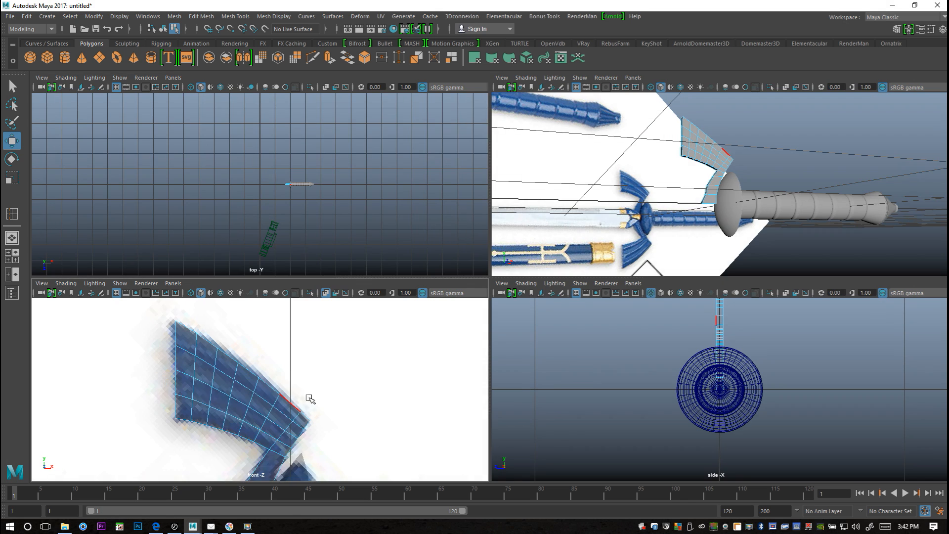
key(space)
scroll(477, 285, up, 10)
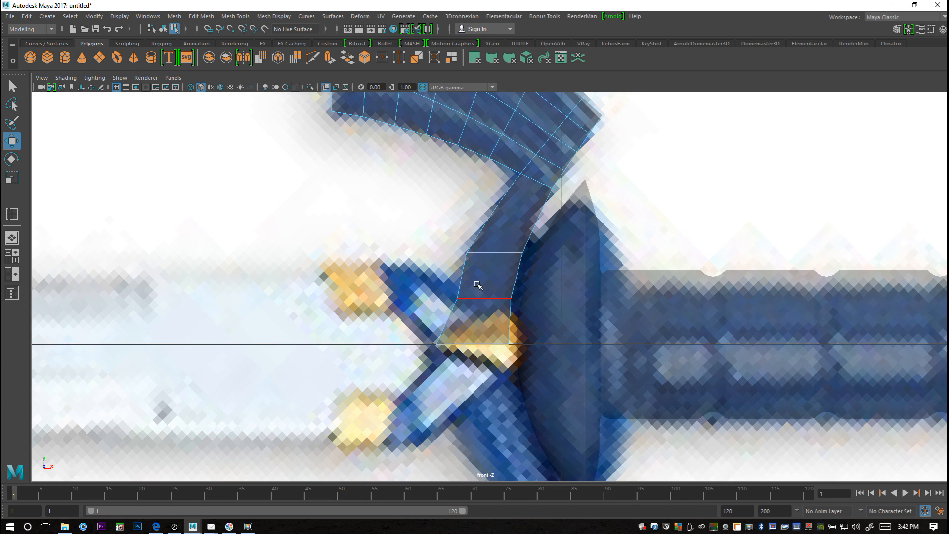
scroll(477, 285, up, 2)
right_drag(457, 308, 429, 259)
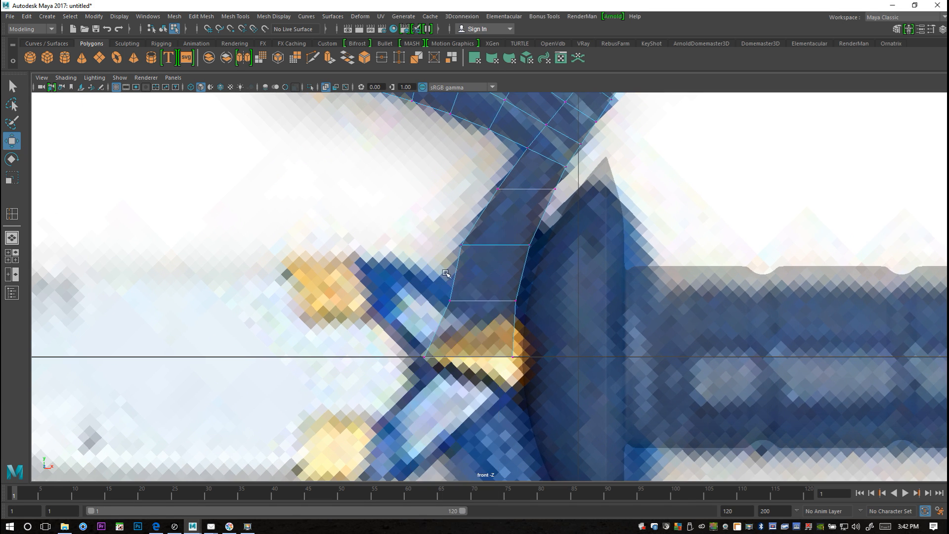
drag(409, 355, 487, 358)
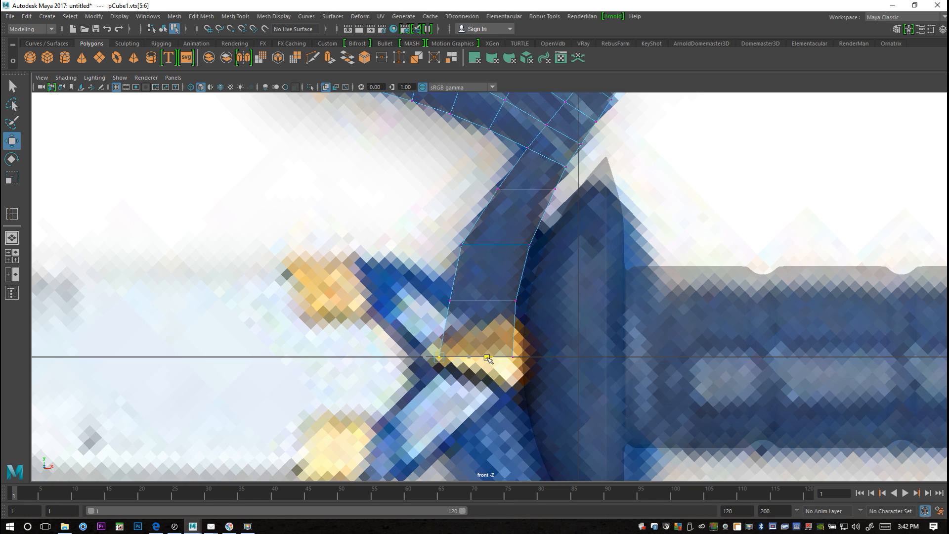
alt+middle_drag(469, 357, 464, 419)
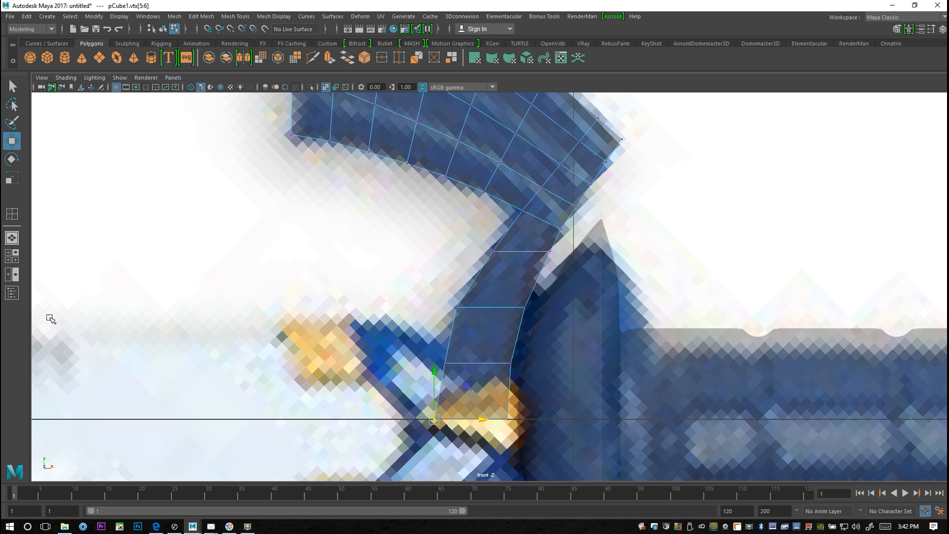
Bevel the three lengthwise edge loops running along the wing
click(12, 257)
key(space)
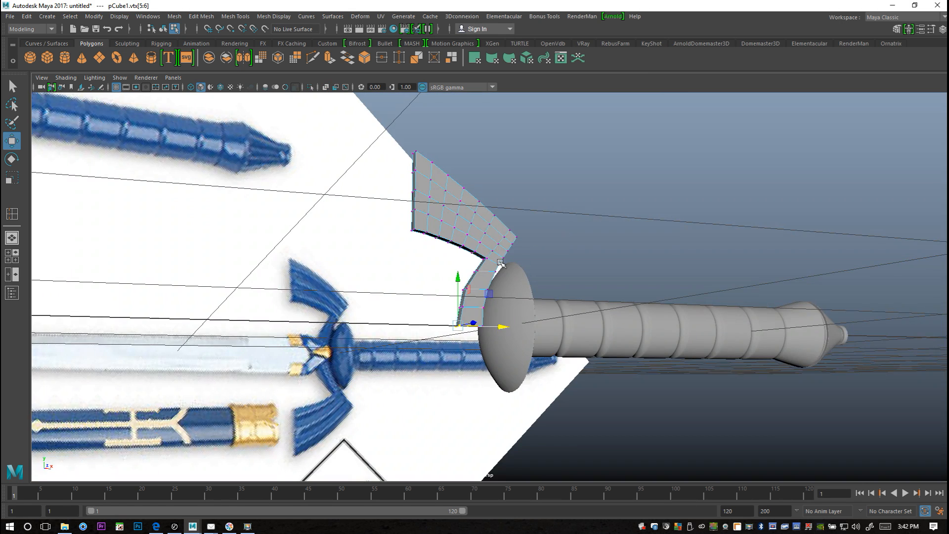
scroll(466, 293, up, 4)
alt+middle_drag(464, 309, 466, 360)
alt+drag(466, 359, 507, 339)
right_drag(529, 245, 535, 273)
alt+drag(552, 371, 385, 332)
right_drag(379, 308, 373, 218)
alt+right_drag(430, 353, 447, 364)
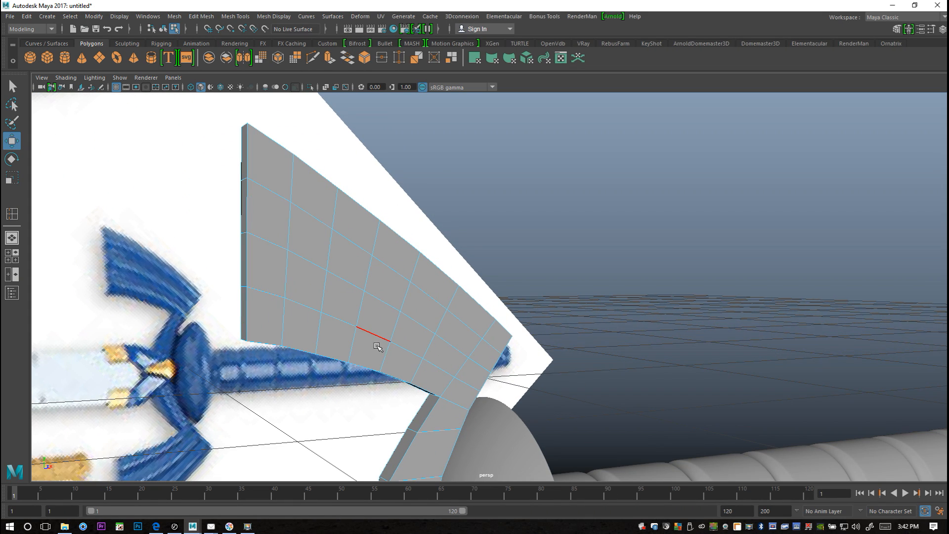
double_click(376, 334)
shift+double_click(340, 279)
shift+double_click(350, 244)
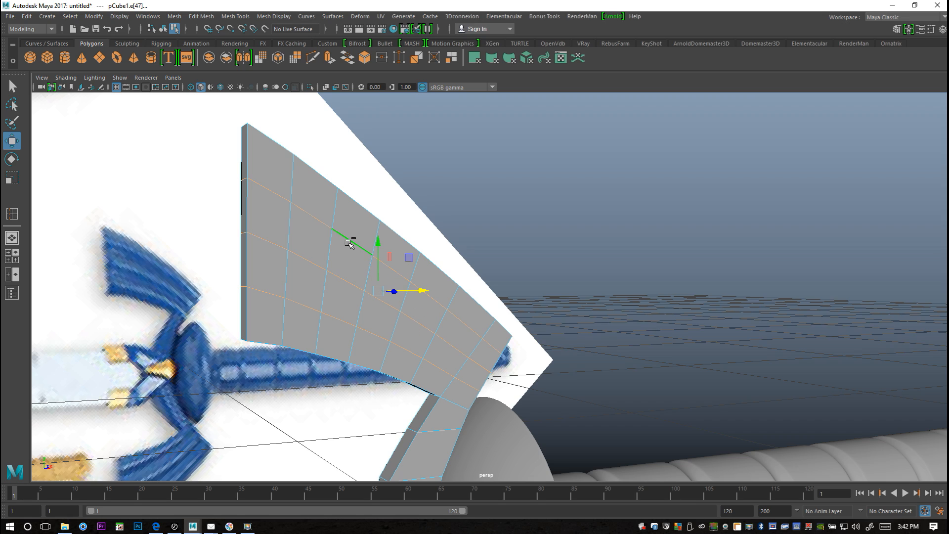
mouse_move(214, 275)
alt+mouse_down()
mouse_move(339, 291)
mouse_move(479, 275)
mouse_move(503, 287)
mouse_move(254, 292)
mouse_move(212, 279)
alt+mouse_up()
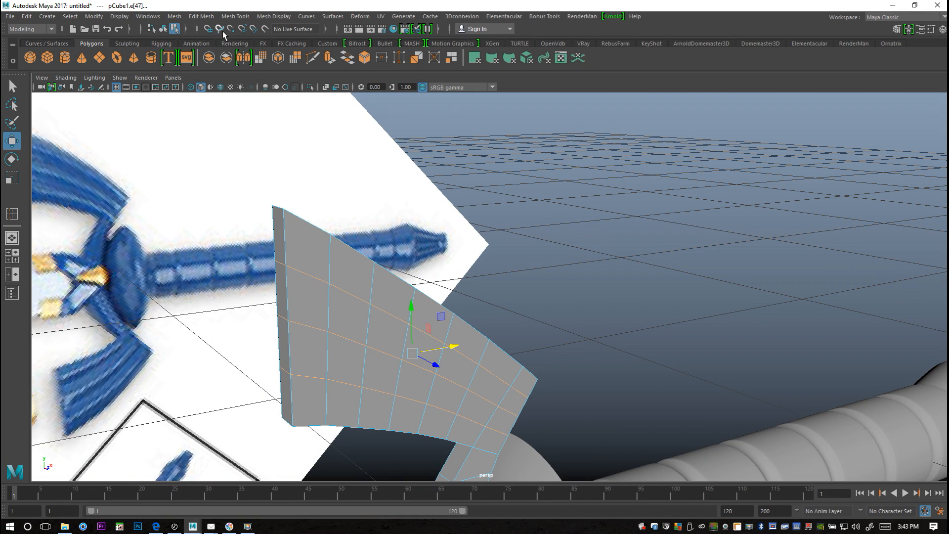
click(207, 20)
click(231, 54)
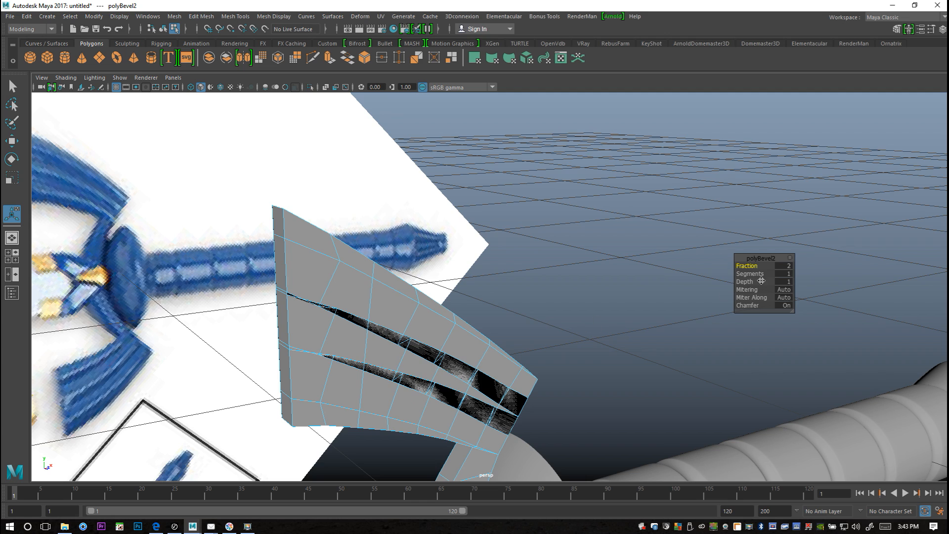
Reduce the fraction of the bevel on the wing's lengthwise edges to 0.01 to make very thin strips
click(783, 267)
key(Return)
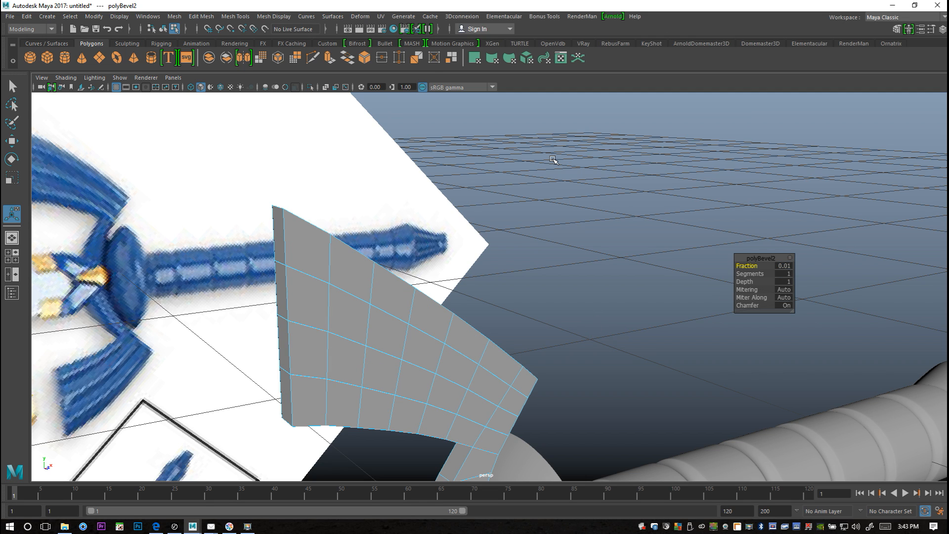
click(784, 266)
key(Return)
Switch to face selection and select the uppermost row and the wide-end column of faces on the wing's front side
right_drag(513, 238, 515, 268)
click(526, 381)
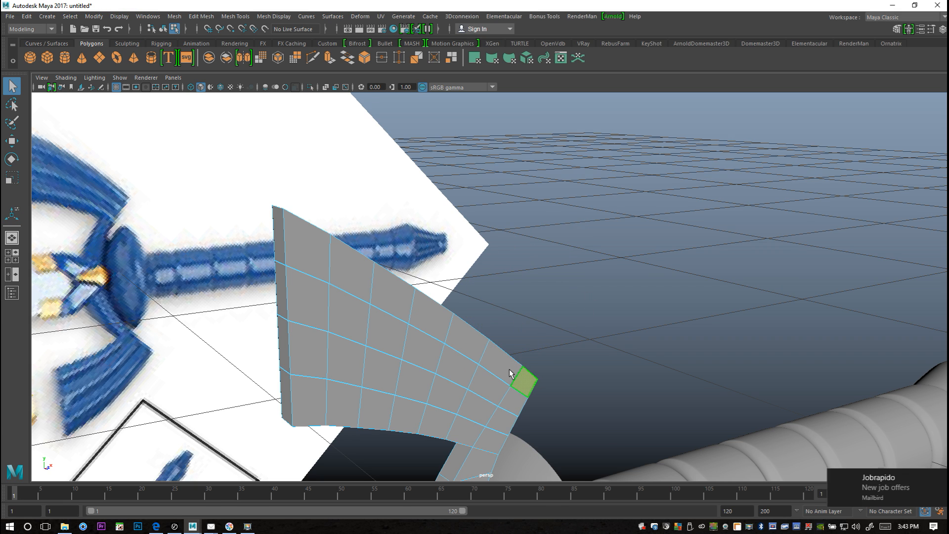
ctrl+shift+click(467, 340)
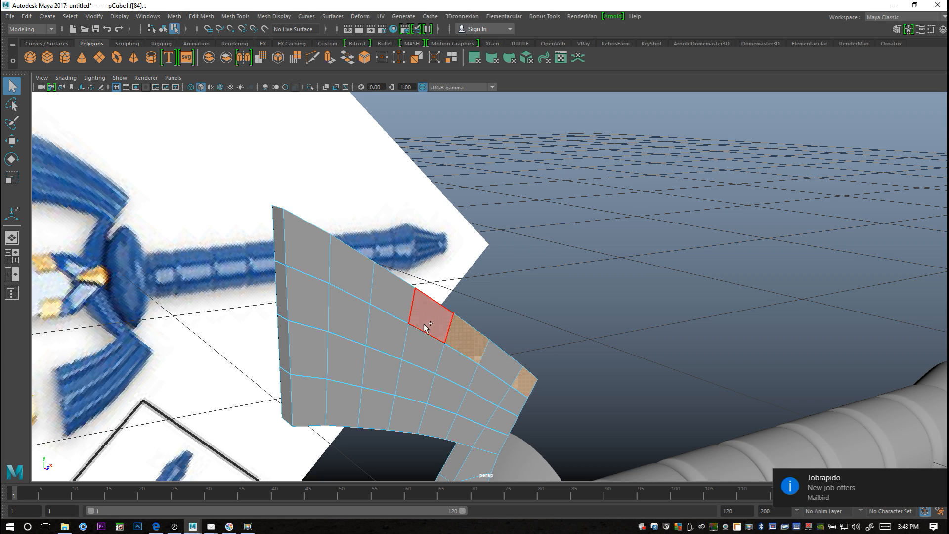
shift+click(416, 317)
shift+click(391, 289)
shift+click(352, 265)
shift+click(304, 240)
shift+click(313, 341)
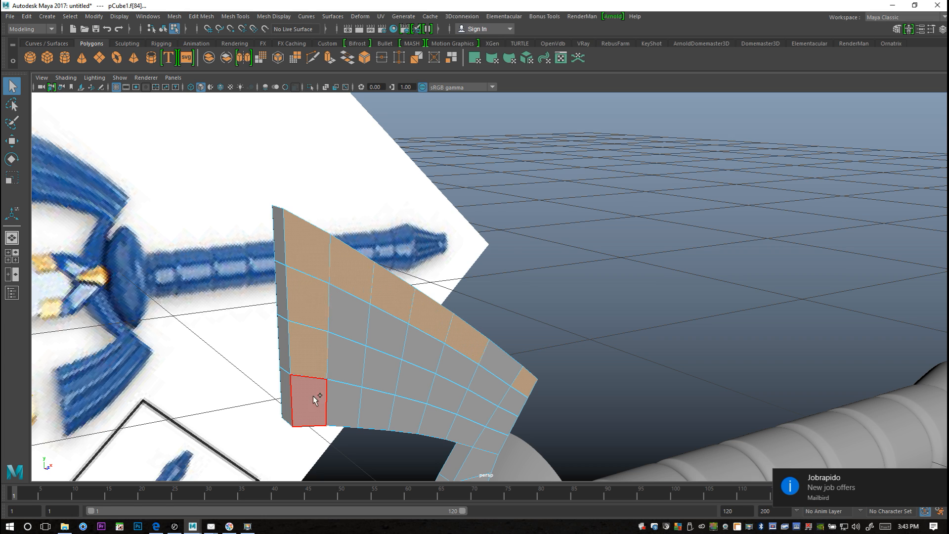
Add the remaining feather faces on the wing's front side to the selection, leaving out the thin bevel strips
shift+click(338, 366)
shift+click(343, 324)
shift+click(470, 374)
shift+click(502, 393)
shift+click(512, 408)
shift+click(499, 427)
shift+click(482, 436)
shift+click(467, 433)
shift+click(445, 386)
shift+click(408, 415)
shift+click(415, 385)
shift+click(378, 370)
shift+click(374, 404)
shift+click(489, 361)
shift+click(304, 352)
Add the upper two rows of feather faces on the wing's reverse side to the selection
alt+drag(228, 355, 512, 293)
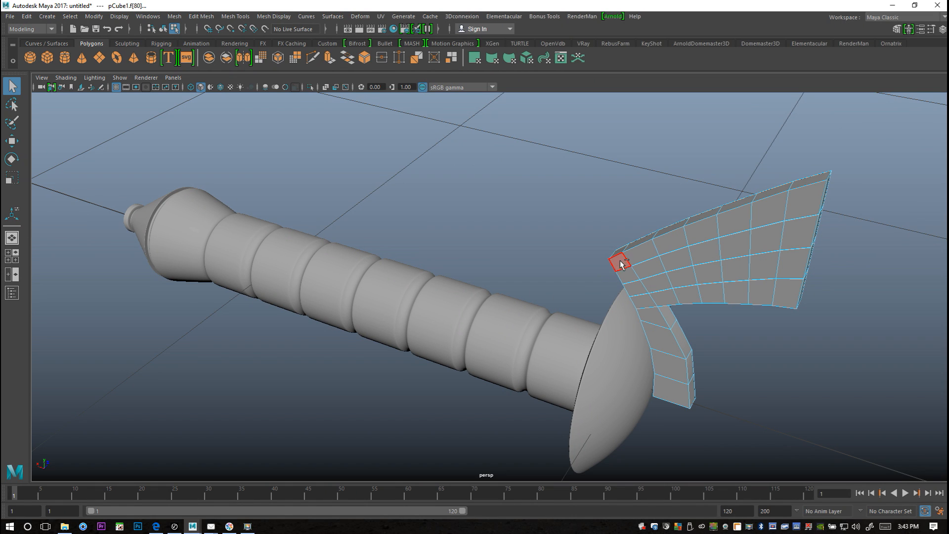
shift+click(664, 244)
shift+click(702, 233)
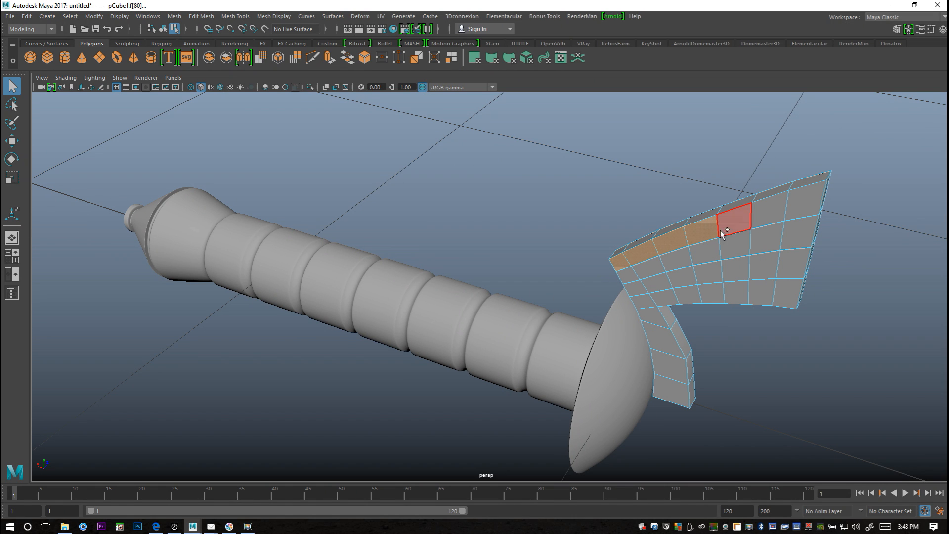
shift+click(788, 234)
shift+click(772, 236)
shift+click(677, 262)
shift+click(650, 270)
shift+click(630, 276)
shift+click(635, 288)
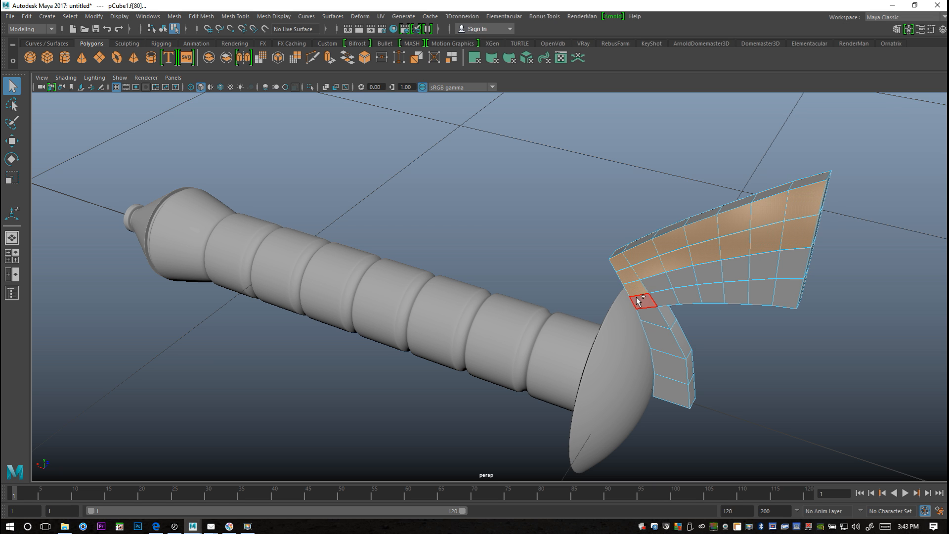
Add the lower two rows of feather faces on the wing's reverse side to the selection
shift+click(658, 284)
shift+click(680, 280)
shift+click(686, 296)
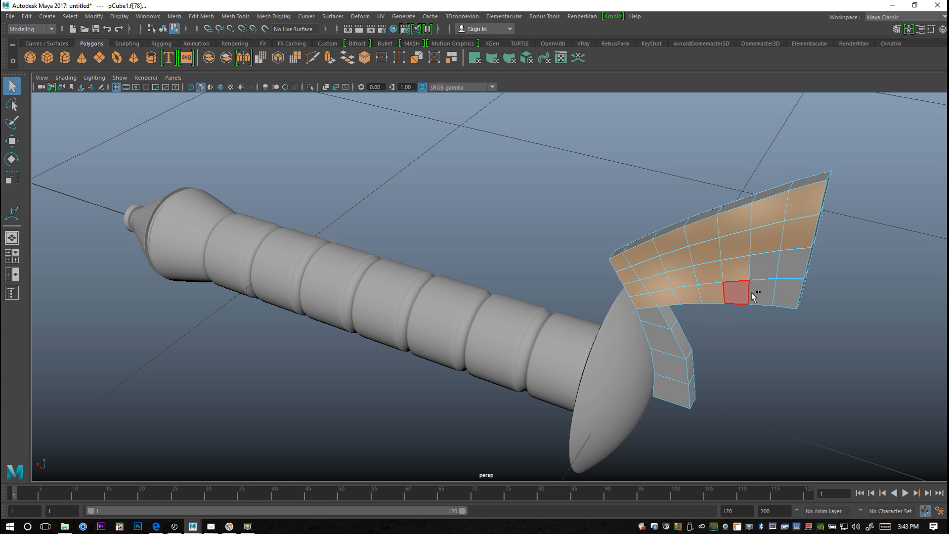
shift+click(785, 274)
shift+click(787, 293)
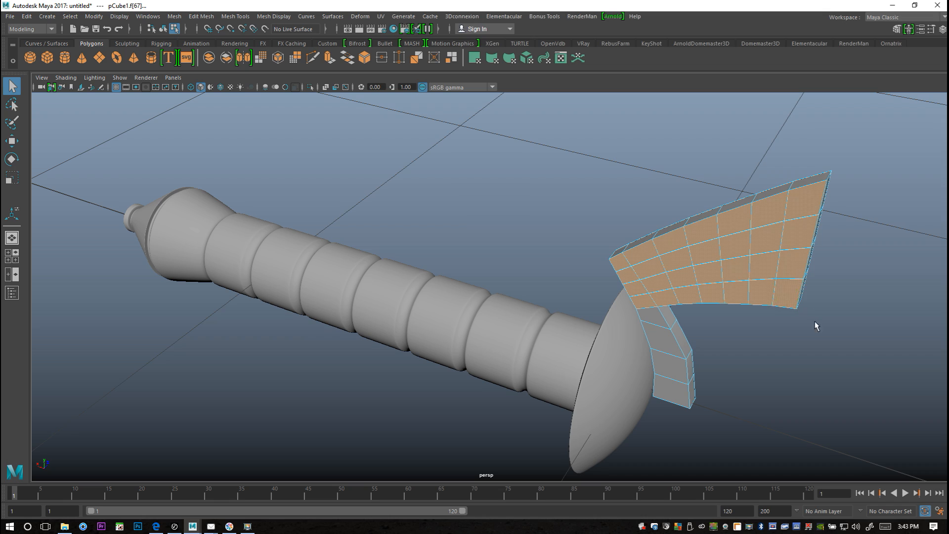
Add the missed face near the arm joint in the wing's lowest row to the selection
alt+drag(811, 348, 381, 303)
shift+click(194, 282)
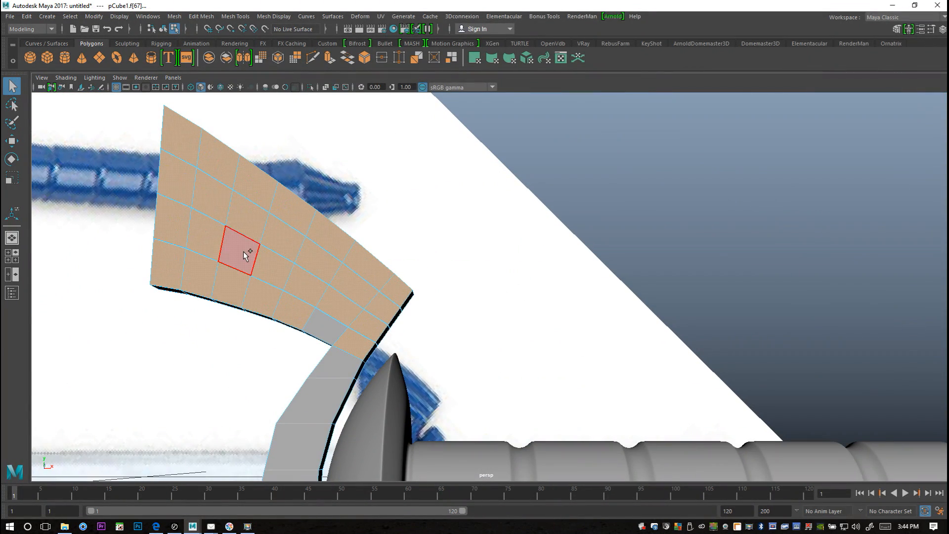
shift+click(318, 325)
Add the four side faces at the wing's narrow end, next to the handle disc, to the selection
alt+drag(218, 349, 146, 361)
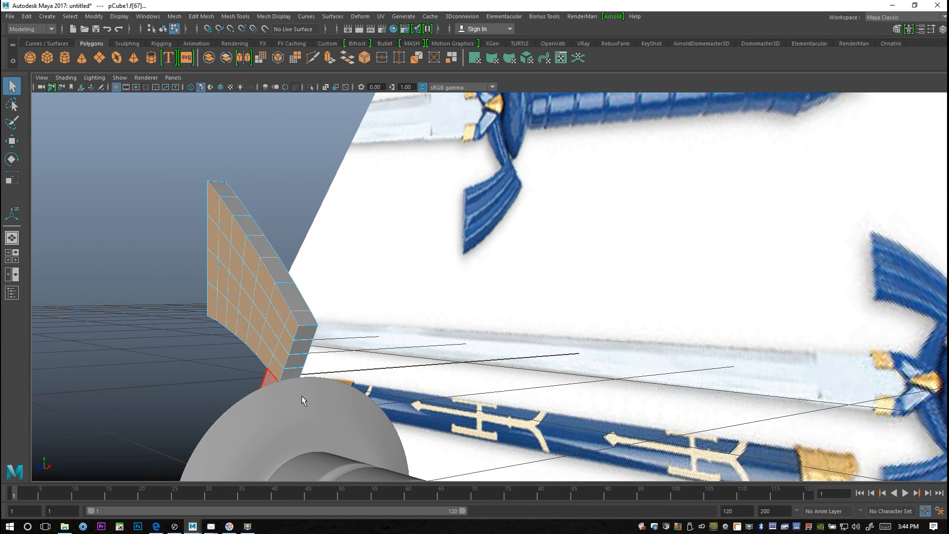
shift+click(288, 374)
shift+click(295, 360)
shift+click(302, 347)
shift+click(305, 332)
Add the four side faces at the wing's wide end to the selection
alt+drag(208, 341, 290, 331)
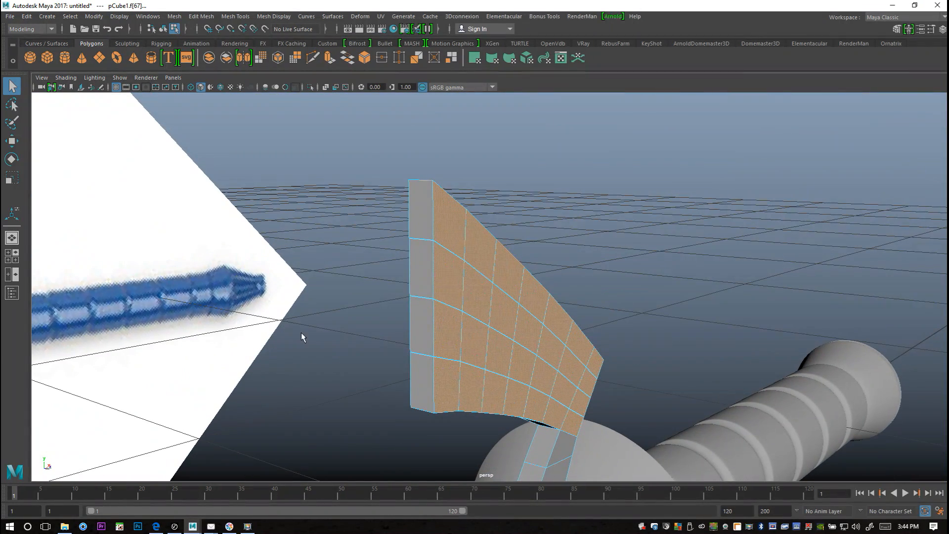
shift+click(415, 247)
shift+click(419, 219)
shift+click(419, 316)
shift+click(424, 368)
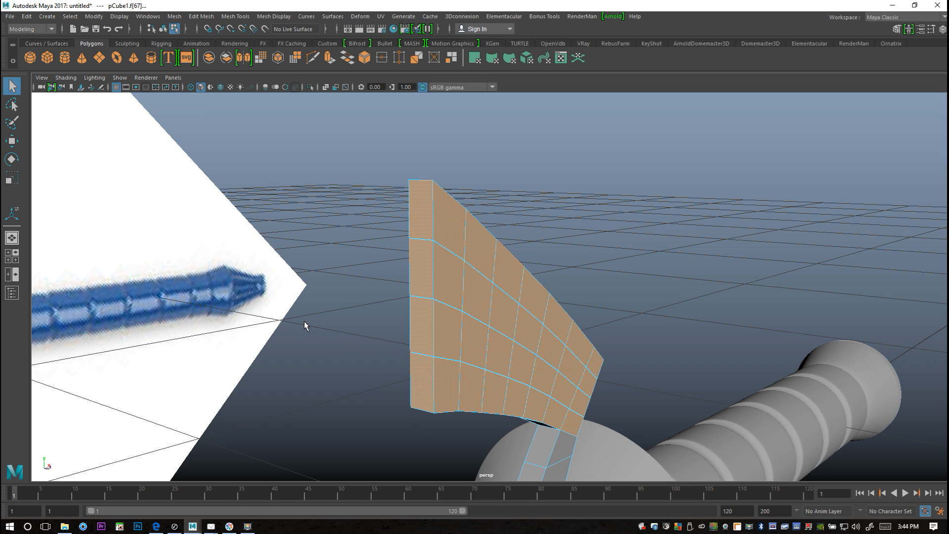
Try extruding the selected wing faces with a thickness of 0.01 and an offset of 0.01
key(ctrl+e)
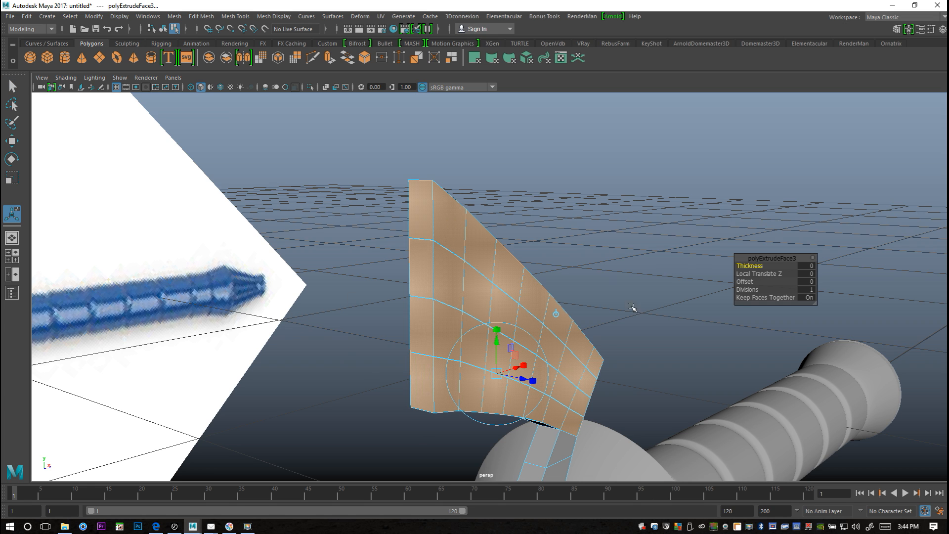
click(806, 266)
key(Return)
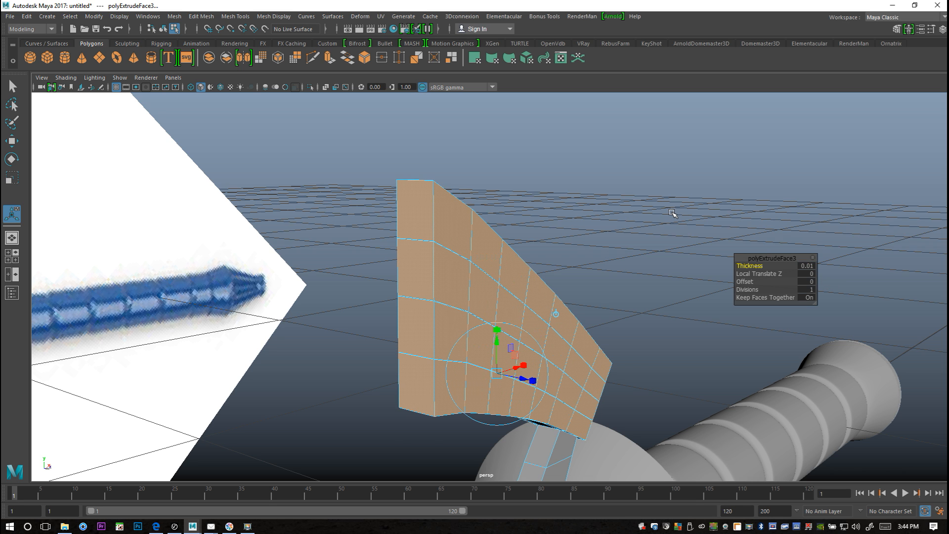
alt+drag(445, 218, 467, 197)
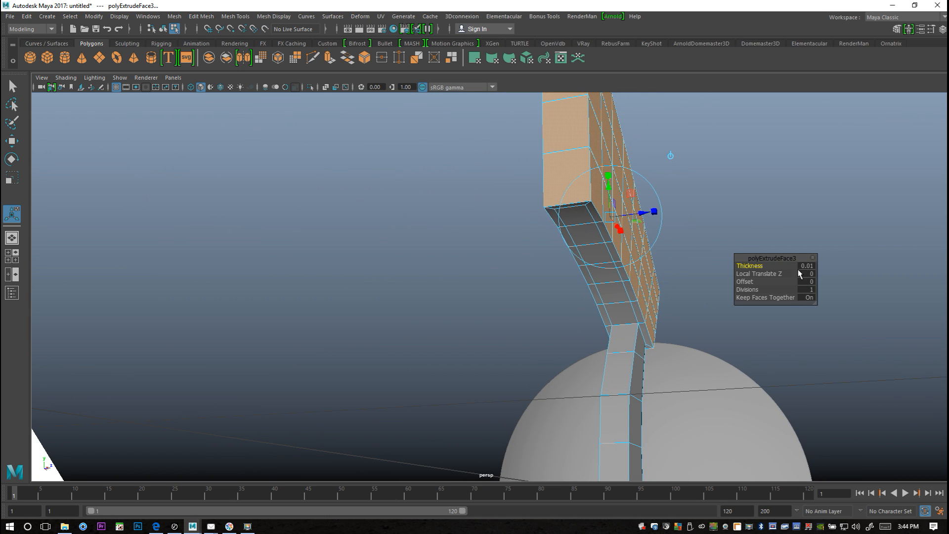
click(806, 281)
key(Return)
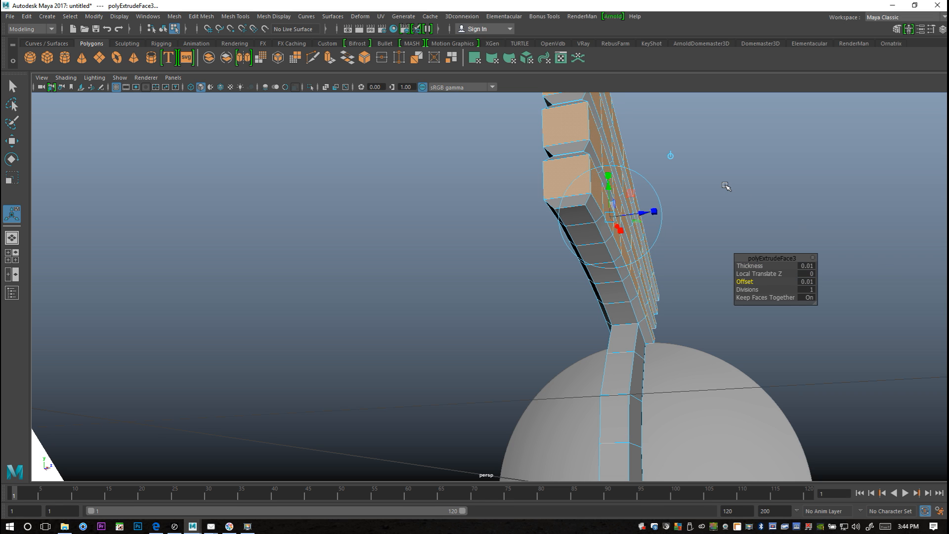
Try an extrusion offset of 0.001 on the feather faces and set it back to 0.01
alt+drag(508, 246, 475, 271)
click(771, 266)
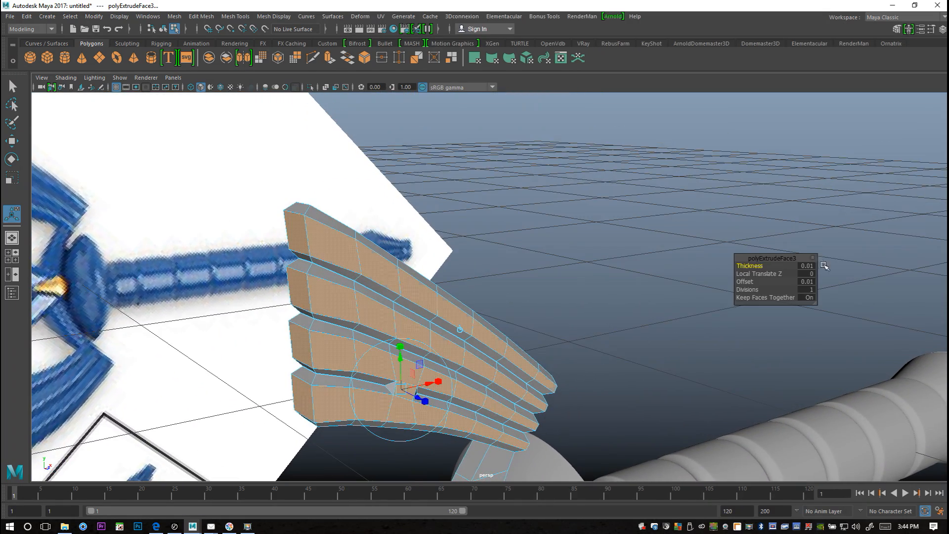
click(805, 281)
text(0.001)
key(Return)
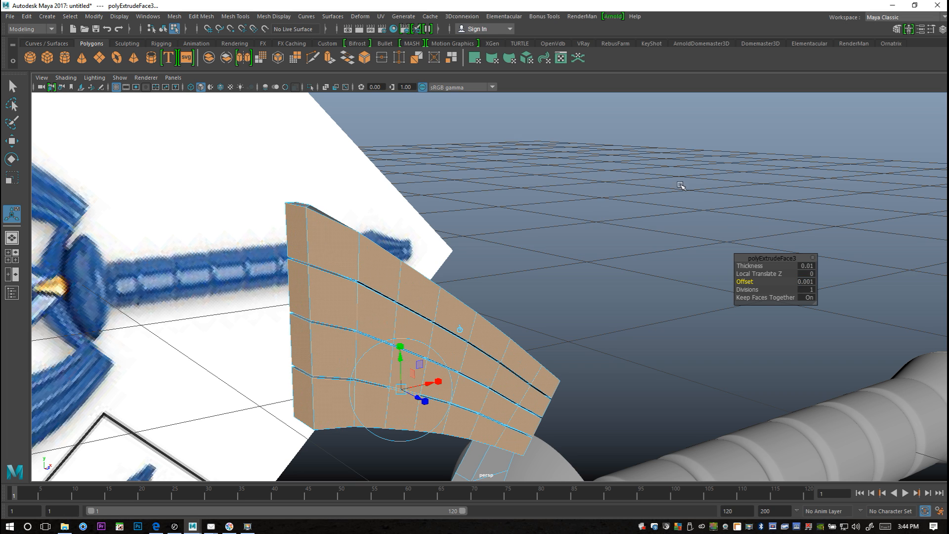
click(807, 283)
text(0.01)
key(Return)
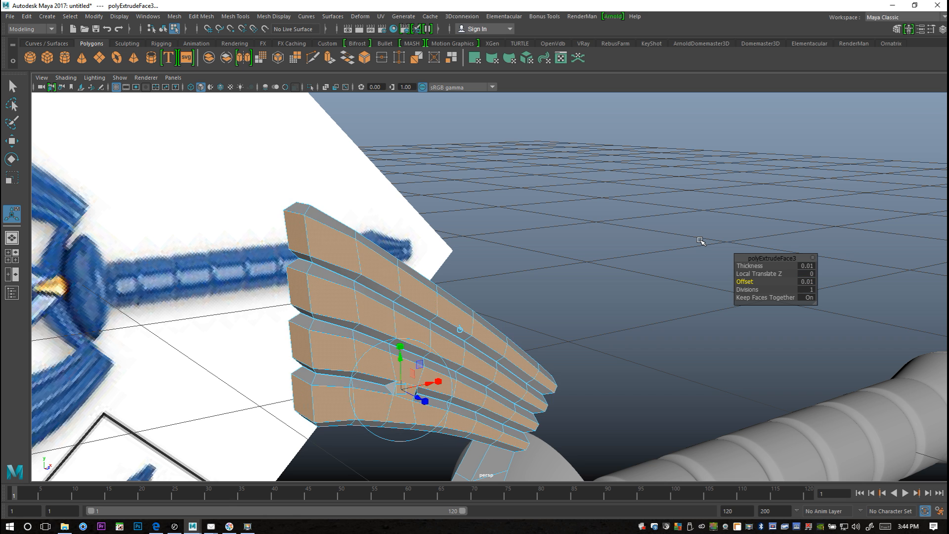
Deselect the faces and examine the groove between the two lowest feathers up close
click(565, 214)
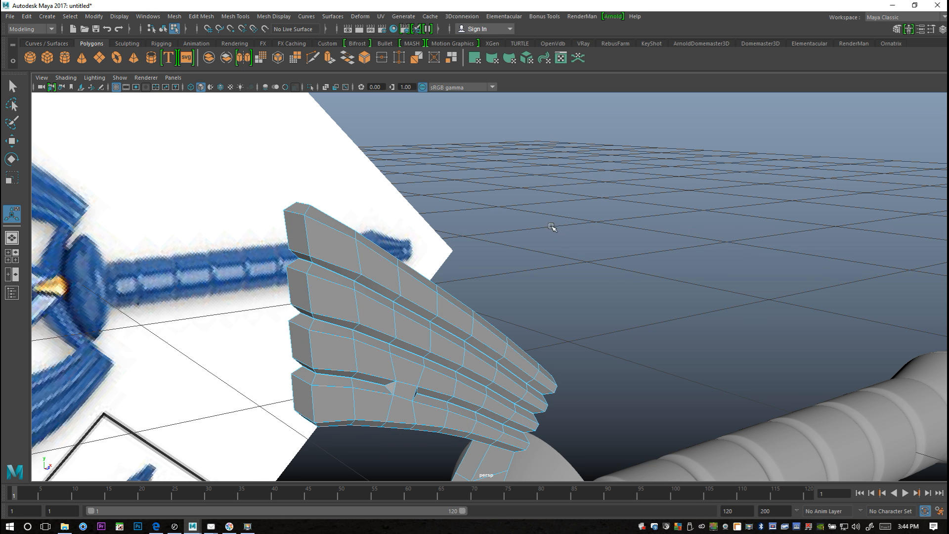
scroll(556, 228, down, 5)
alt+drag(589, 281, 526, 233)
scroll(555, 252, up, 5)
scroll(553, 256, up, 3)
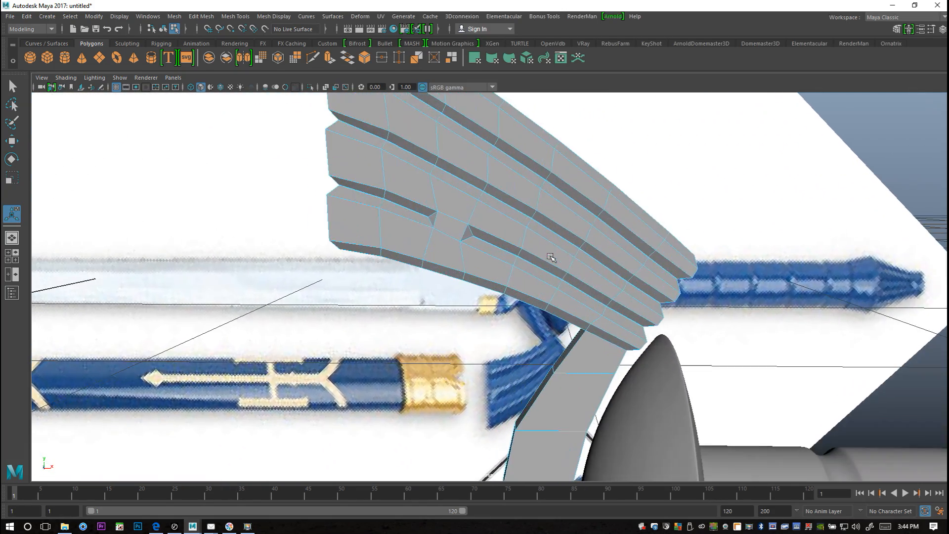
alt+drag(539, 267, 562, 298)
scroll(562, 298, up, 6)
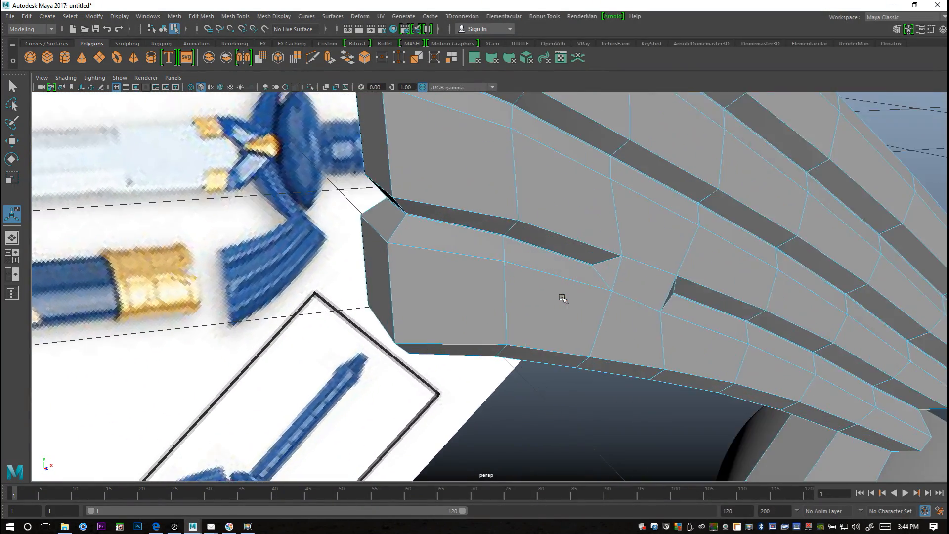
alt+middle_drag(608, 313, 571, 315)
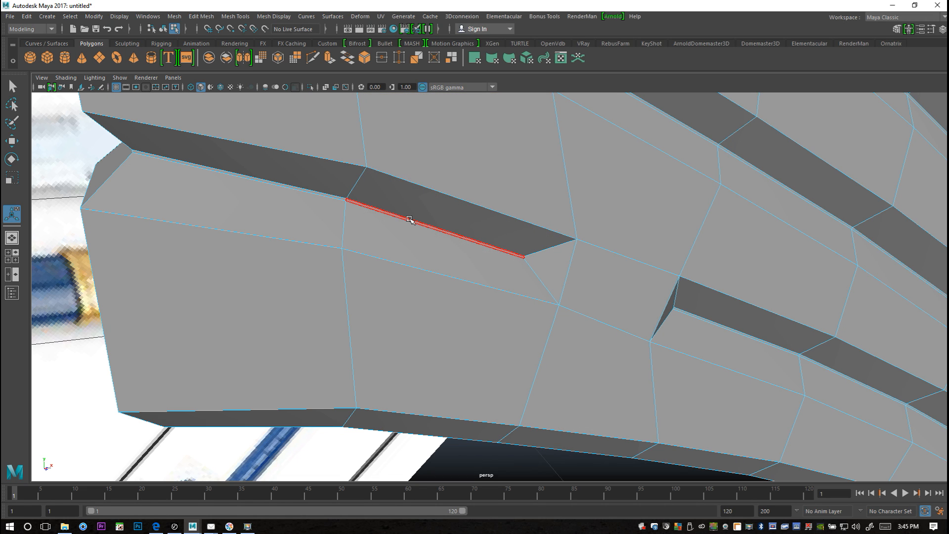
Undo the extrusion of the wing faces back to the original face selection
key(ctrl+e)
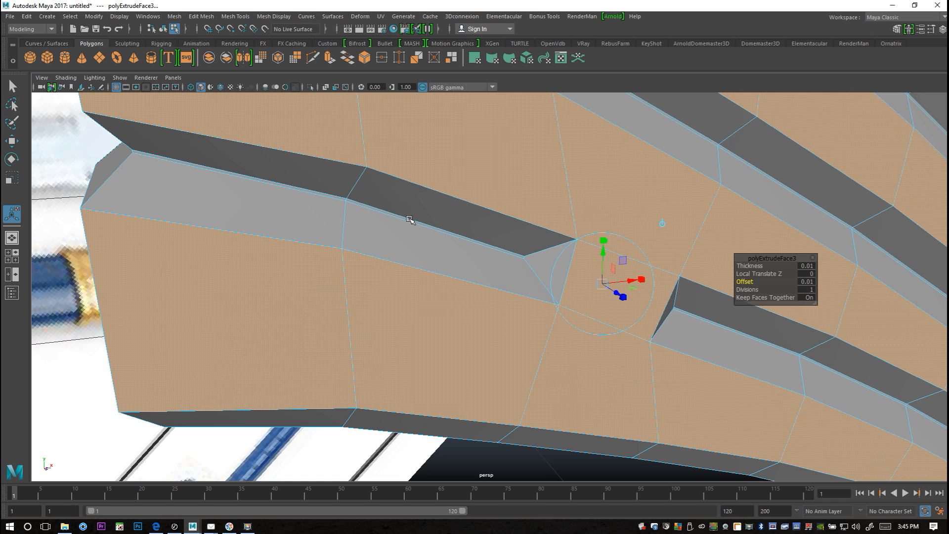
key(ctrl+z)
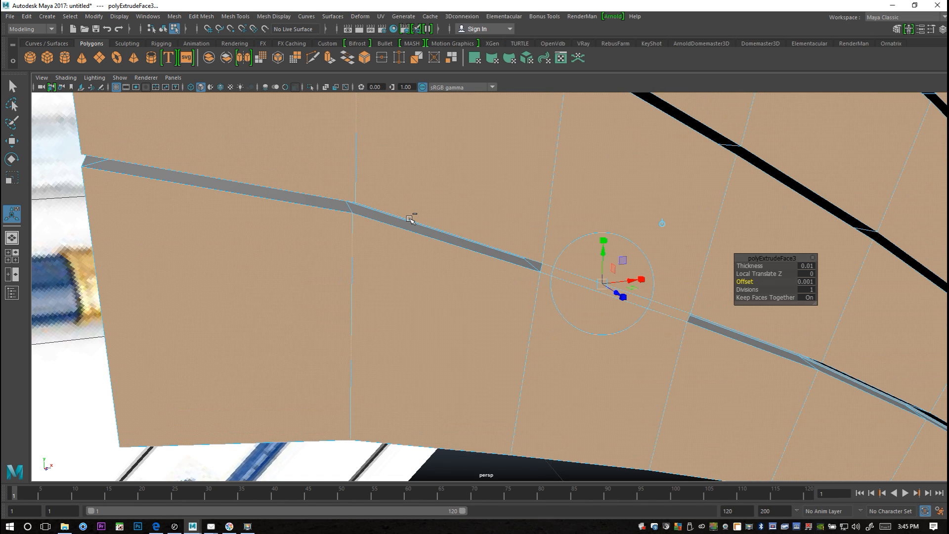
key(ctrl+z)
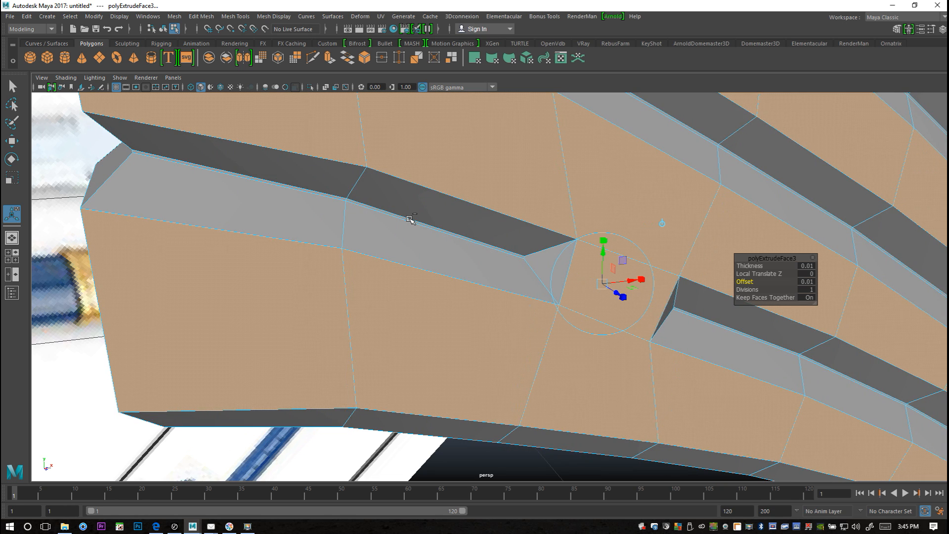
key(ctrl+z)
key(ctrl+z)
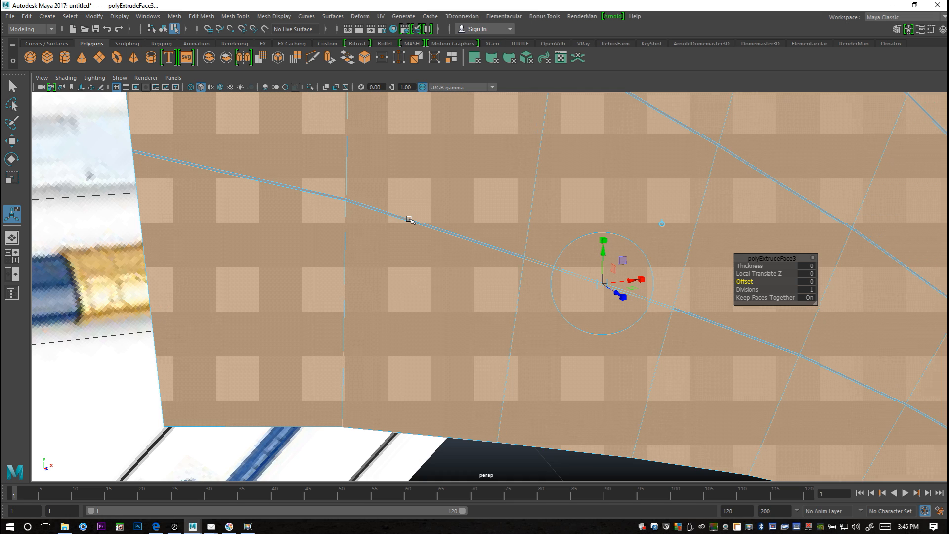
key(ctrl+z)
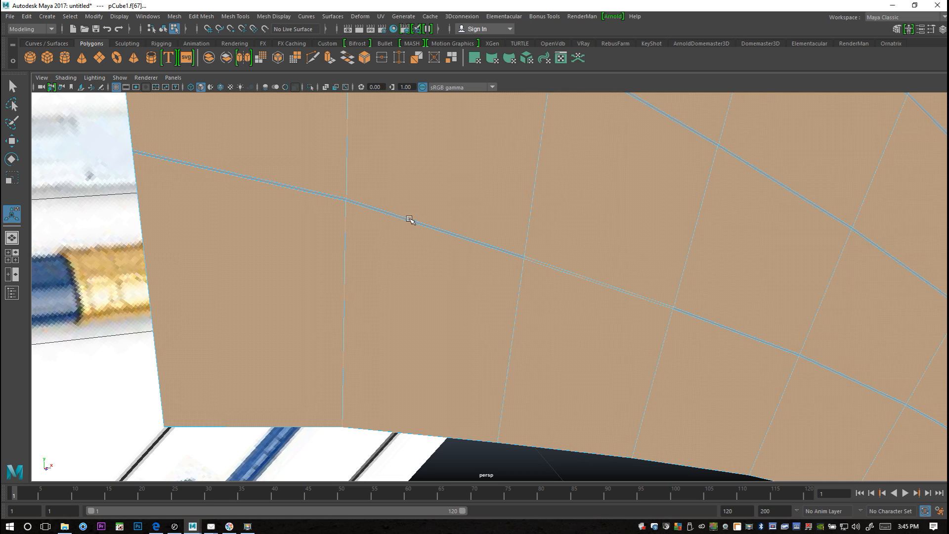
Deselect the thin bevel face between the two lowest feather rows and correct the face selection at the wing's end
ctrl+click(573, 273)
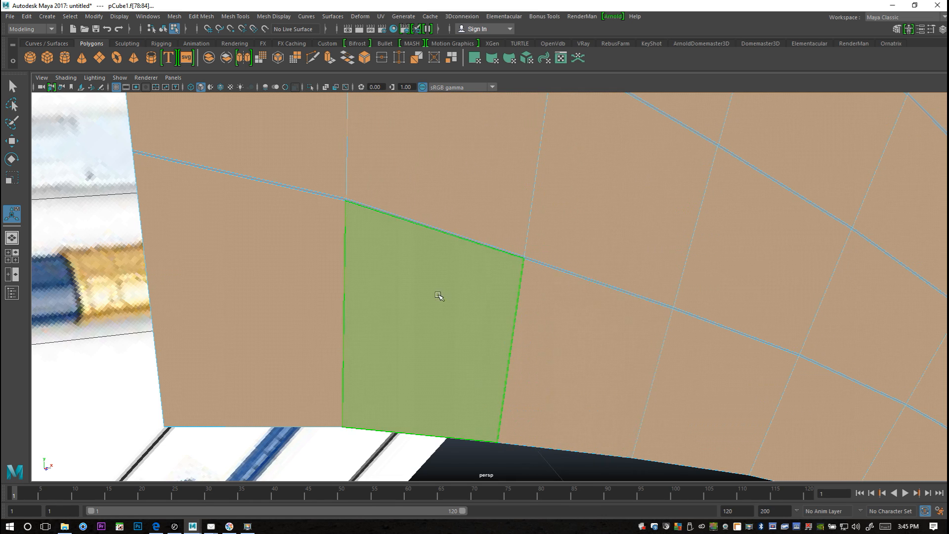
scroll(393, 294, down, 5)
scroll(426, 311, down, 2)
alt+drag(427, 312, 516, 319)
shift+click(718, 154)
shift+click(716, 197)
shift+click(717, 251)
alt+drag(718, 253, 737, 278)
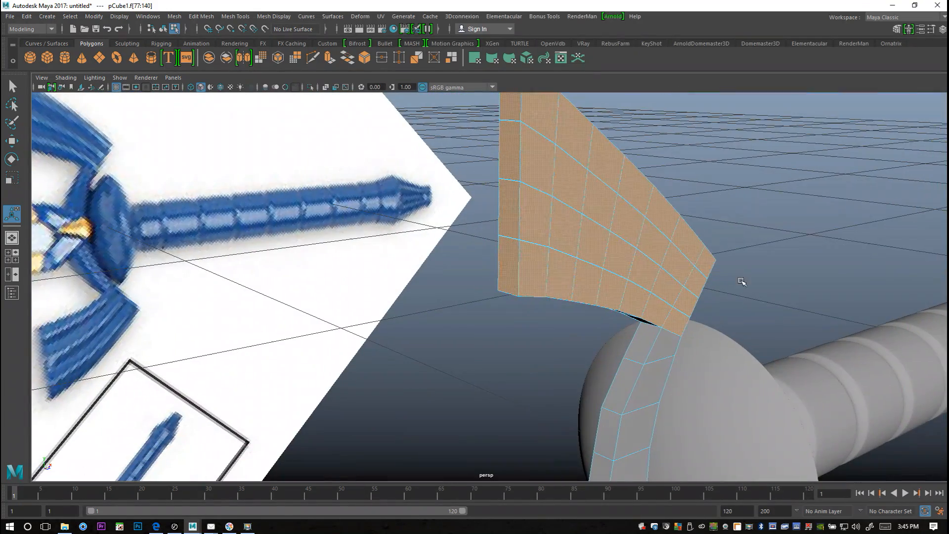
Extrude the selected feather faces with a thickness of 0.01 and an offset of 0.01
key(ctrl+e)
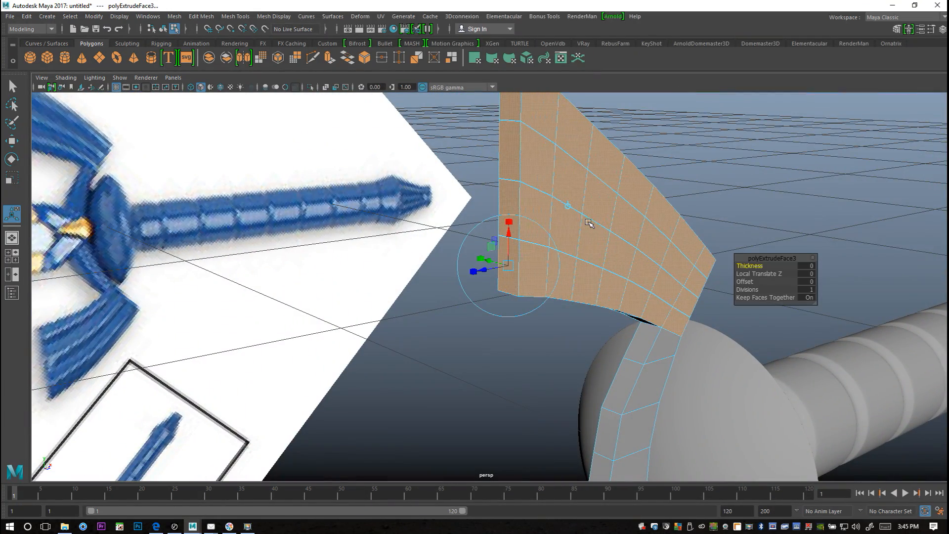
click(807, 267)
key(Return)
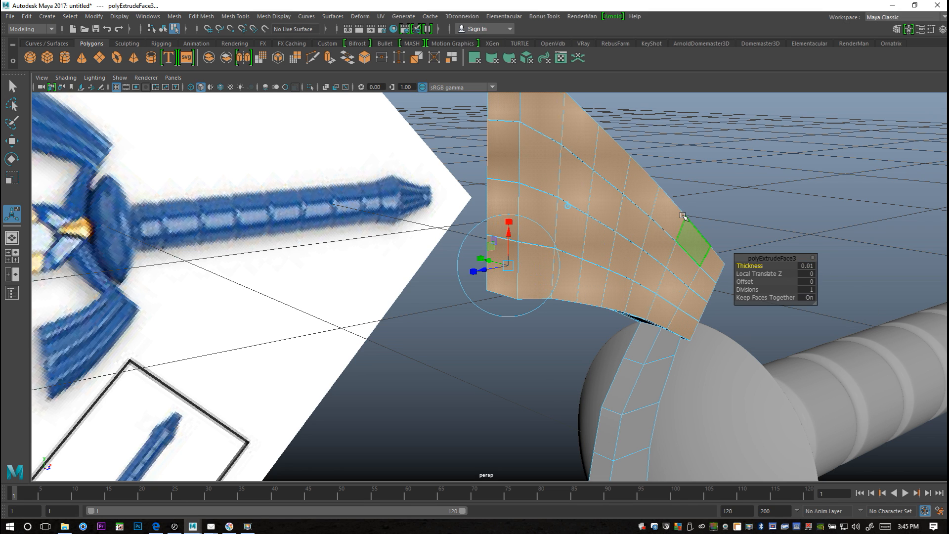
click(806, 281)
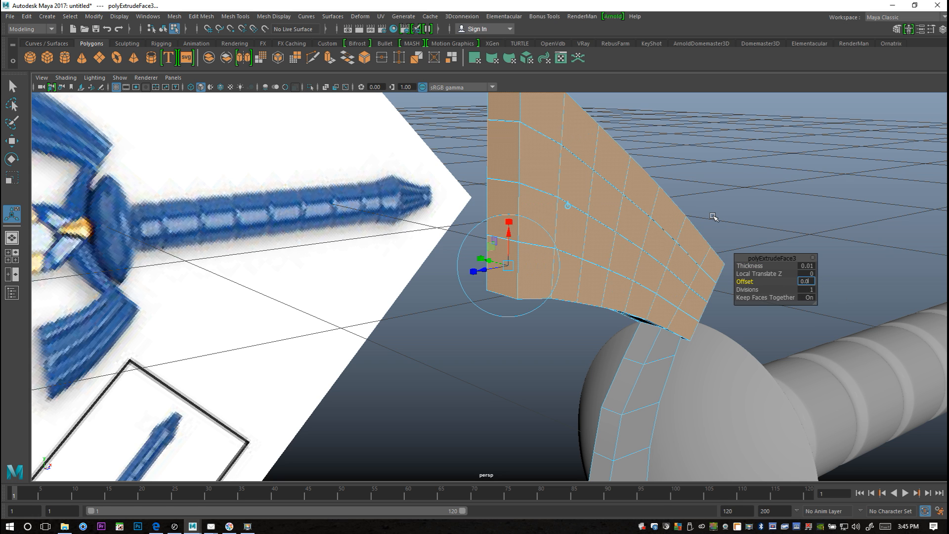
text(0.01)
key(Return)
Inspect the extruded feather ridges and return the guard mesh to object mode
alt+drag(635, 201, 435, 271)
drag(435, 271, 497, 292)
key(ctrl+z)
click(602, 176)
alt+middle_drag(627, 225, 578, 212)
alt+drag(579, 213, 525, 292)
right_drag(486, 229, 523, 216)
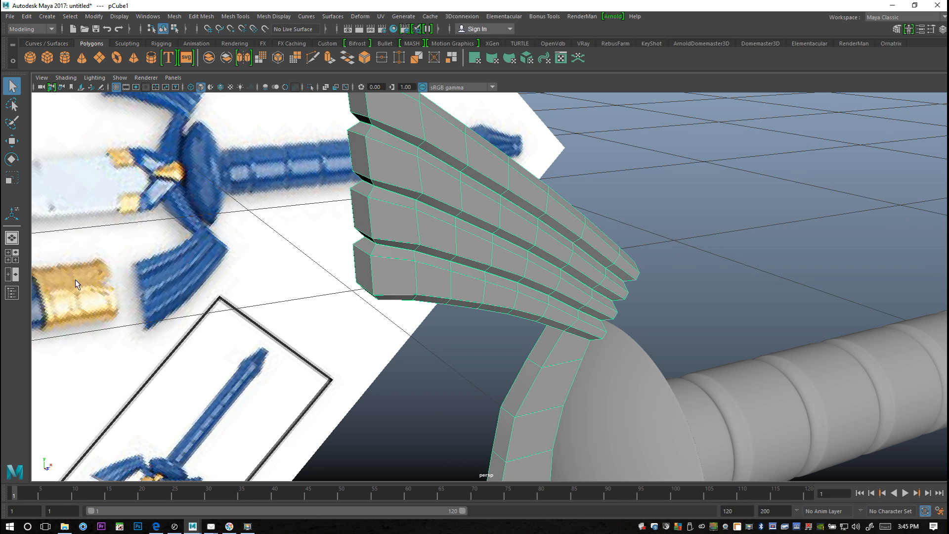
Duplicate the guard's wing half and rotate the copy around the sword's long axis onto the opposite side of the blade
click(8, 255)
key(space)
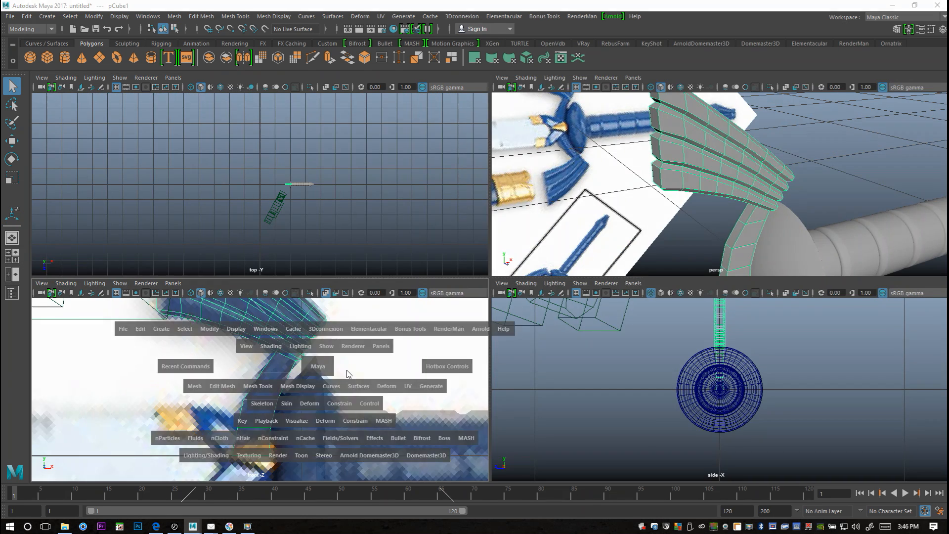
key(a)
scroll(489, 357, up, 10)
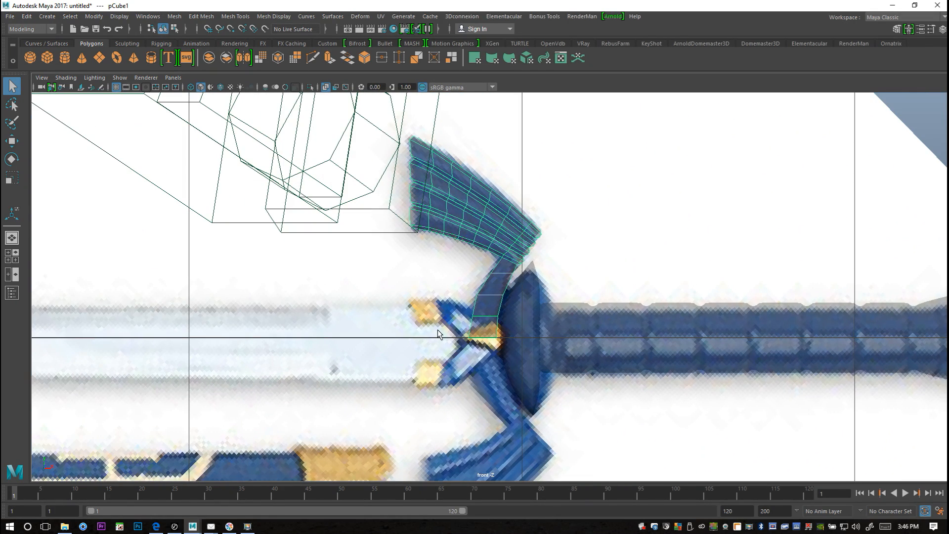
key(w)
scroll(521, 373, up, 5)
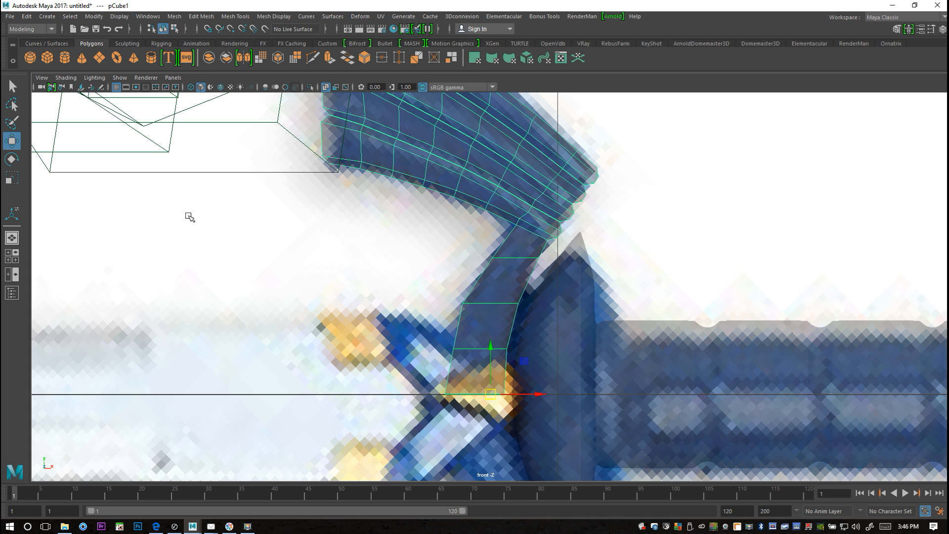
key(a)
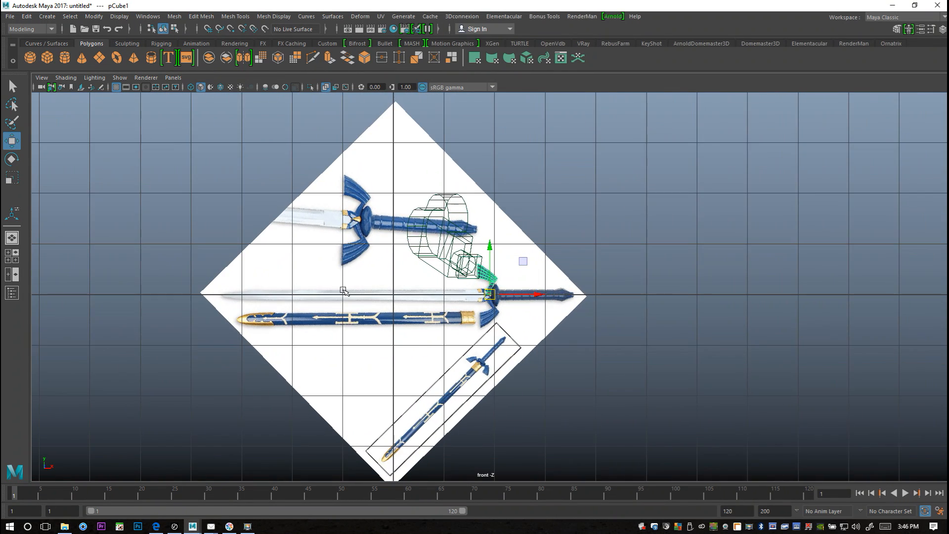
scroll(343, 291, up, 3)
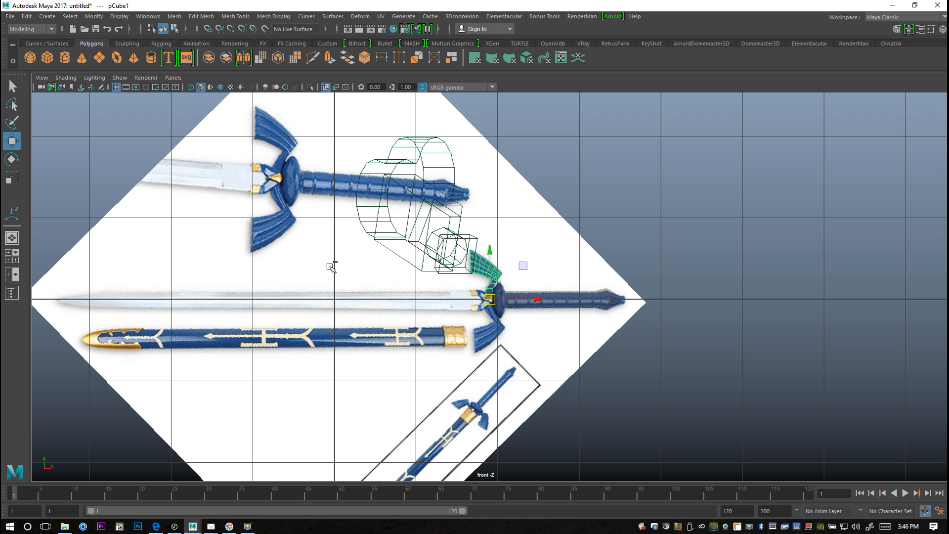
key(e)
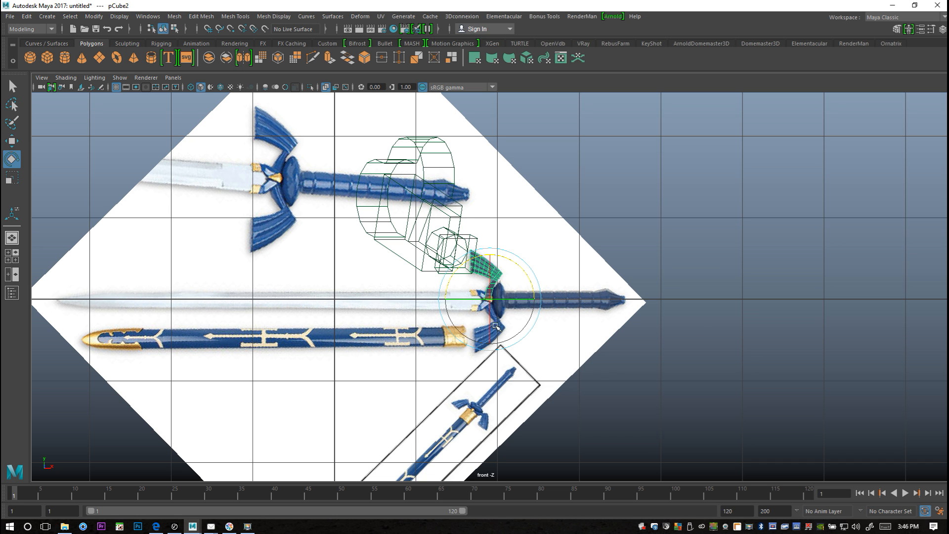
scroll(496, 363, up, 4)
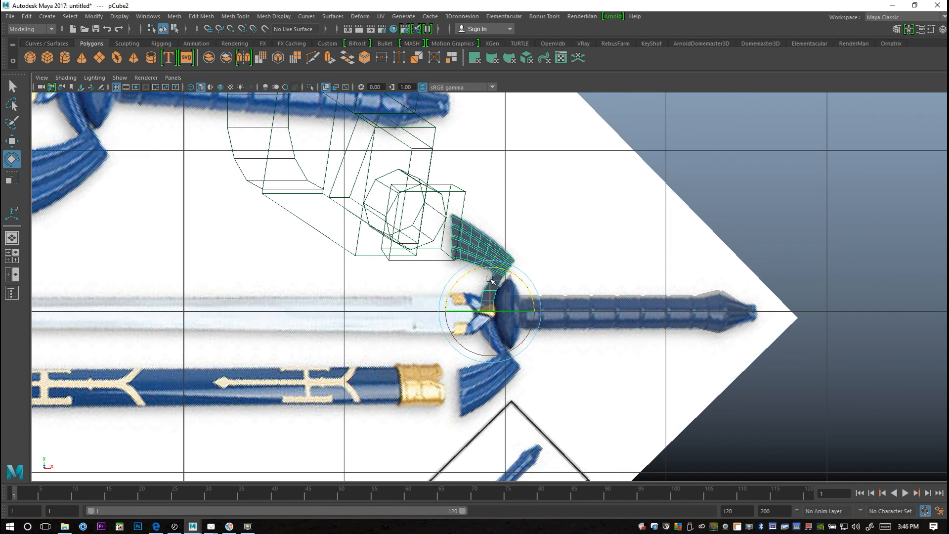
drag(490, 279, 494, 348)
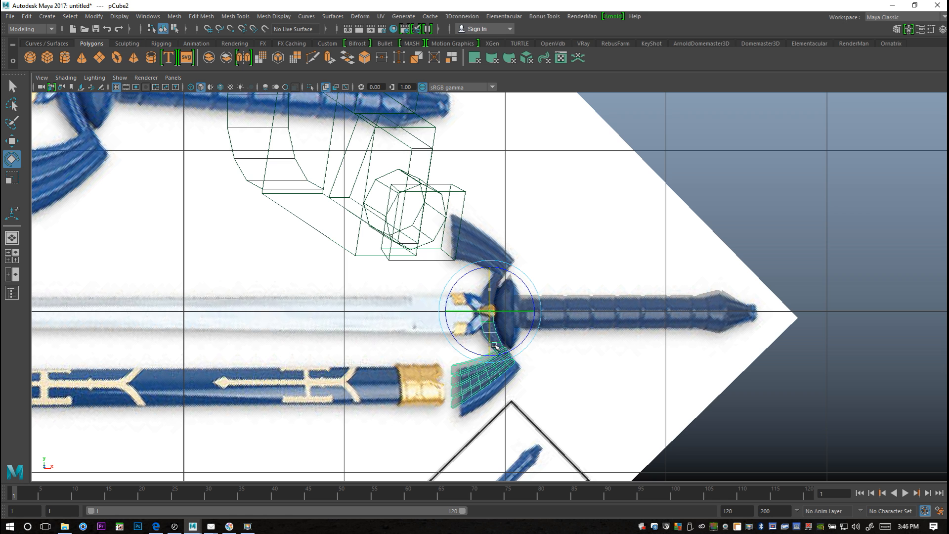
Combine the original wing half and its rotated copy into a single guard mesh
click(14, 258)
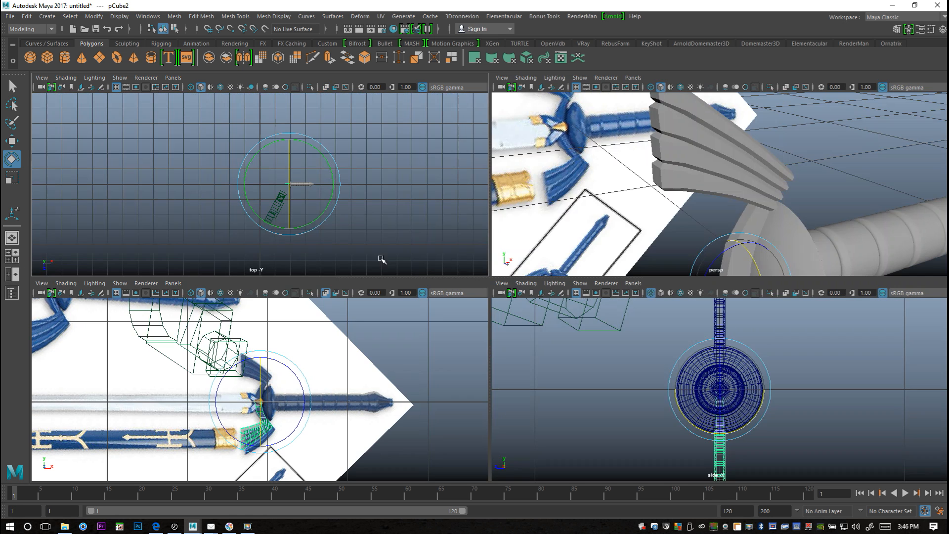
key(space)
alt+drag(566, 273, 550, 314)
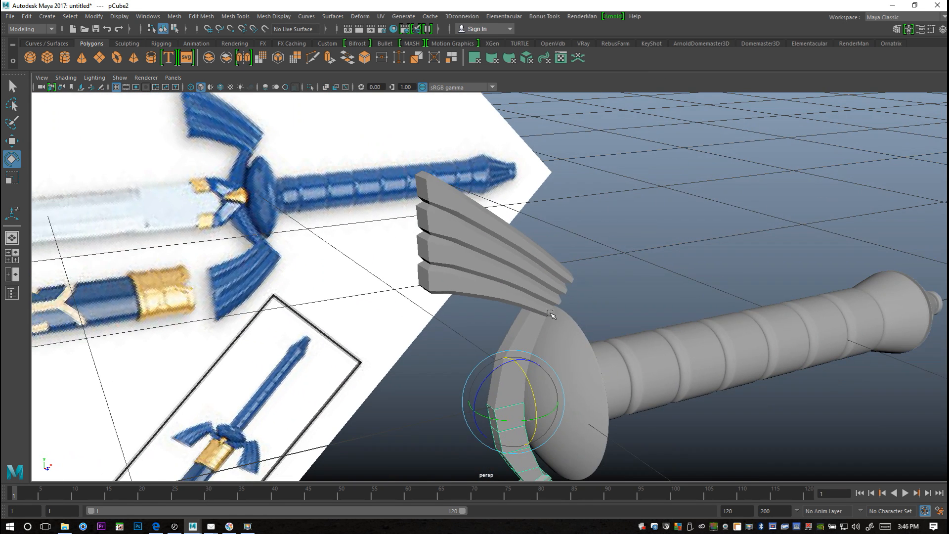
alt+middle_drag(560, 356, 577, 241)
scroll(609, 302, up, 5)
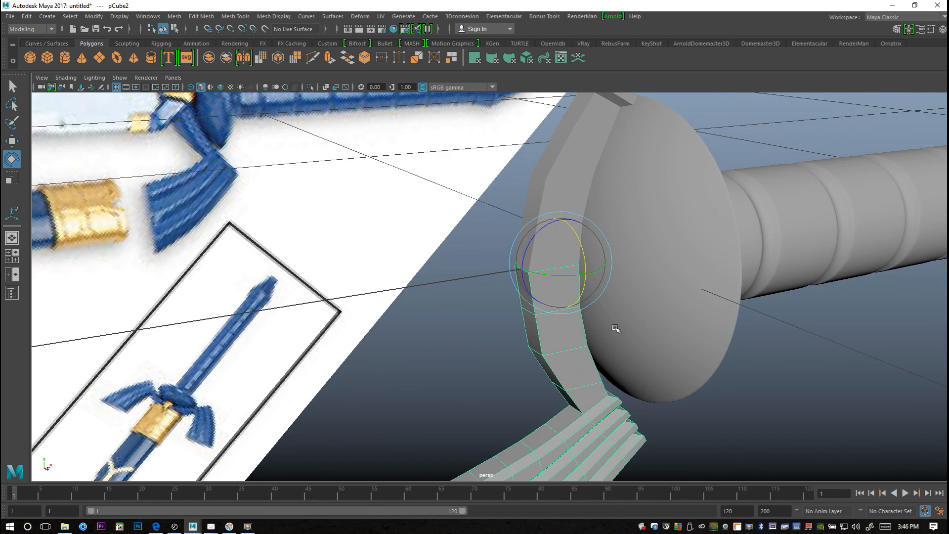
alt+middle_drag(614, 329, 576, 354)
scroll(585, 345, up, 5)
mouse_move(532, 352)
alt+mouse_down()
mouse_move(549, 355)
mouse_move(537, 360)
alt+mouse_up()
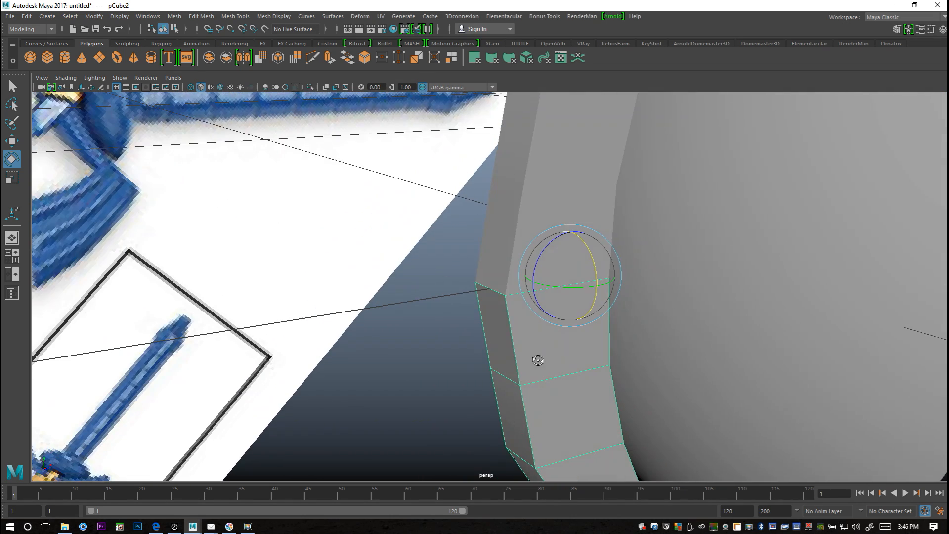
click(526, 182)
shift+click(512, 358)
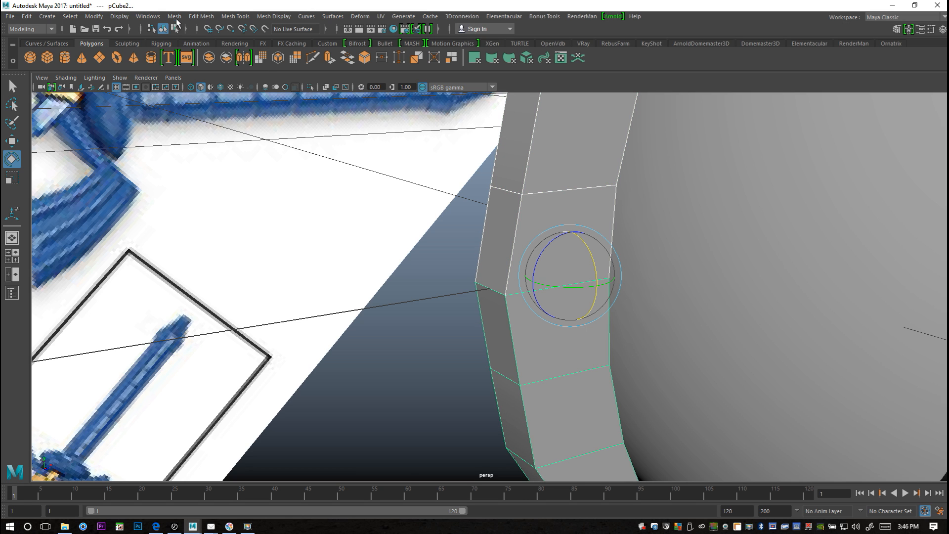
click(175, 17)
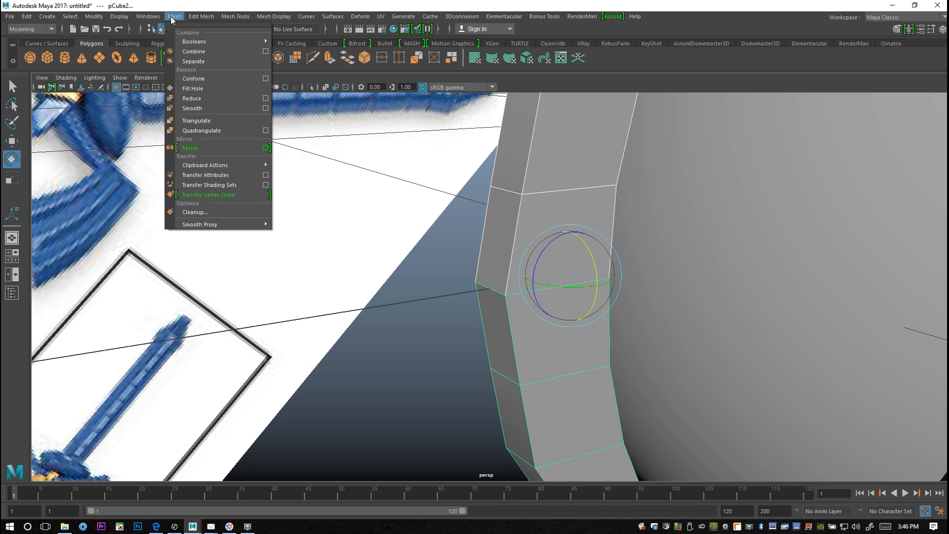
click(212, 52)
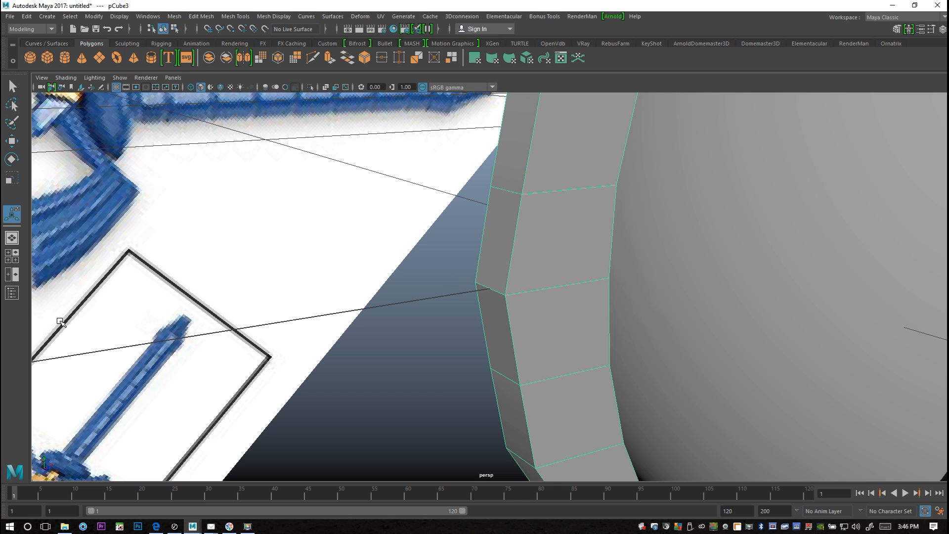
Merge the overlapping vertices along the guard's centre seam with a distance threshold of 0.01
click(12, 256)
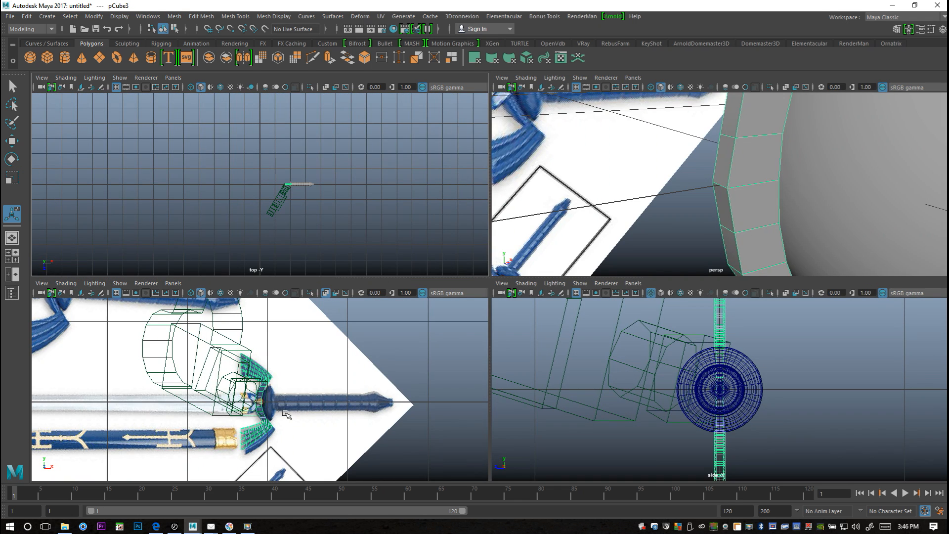
key(space)
scroll(492, 400, up, 10)
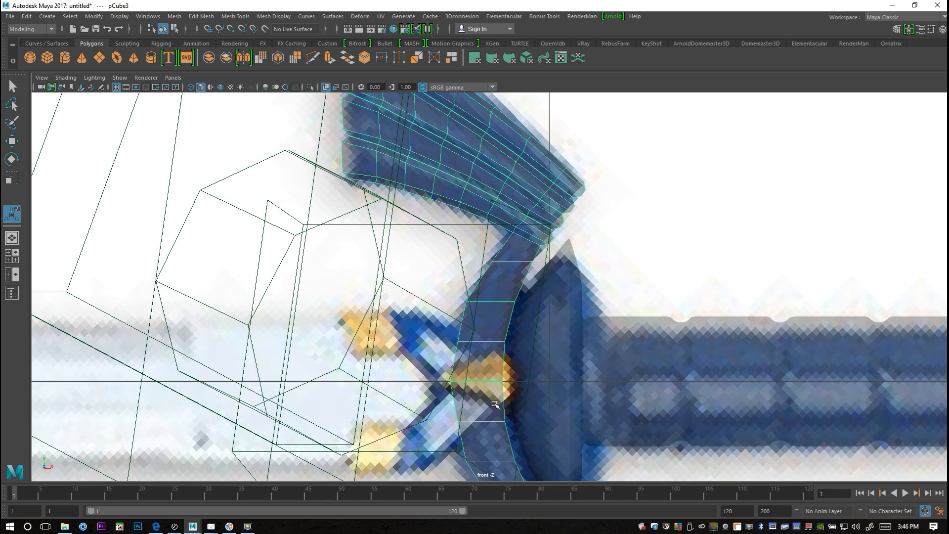
alt+middle_drag(504, 402, 509, 304)
scroll(500, 277, up, 3)
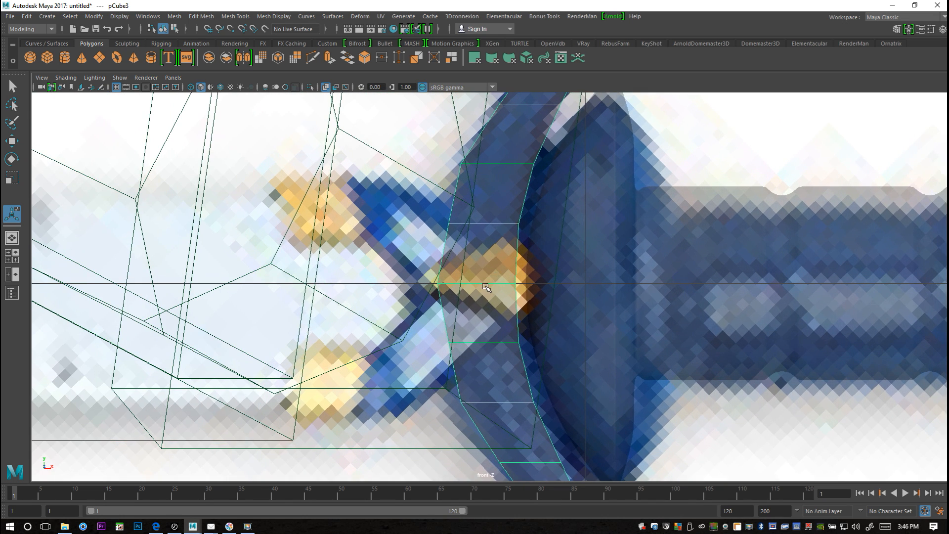
right_click(486, 287)
click(435, 240)
scroll(435, 277, up, 4)
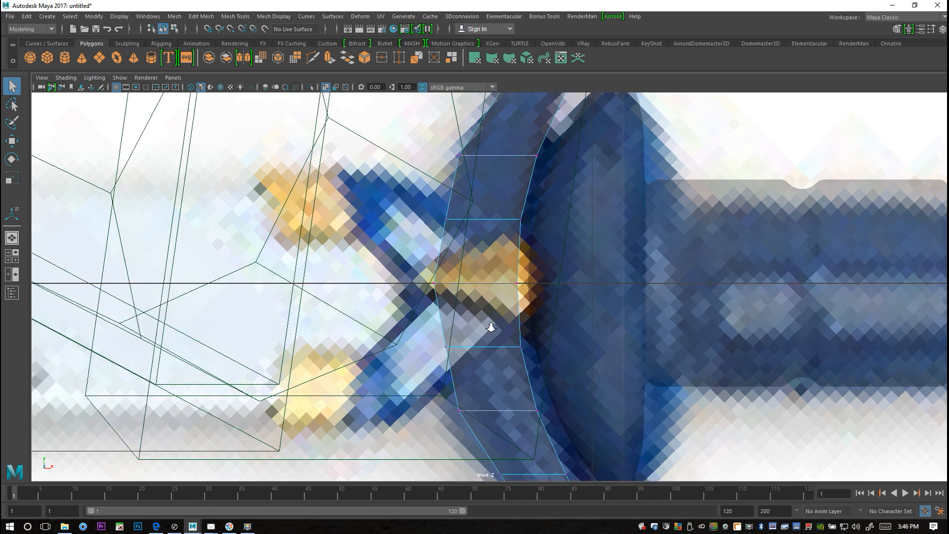
key(q)
drag(355, 272, 575, 305)
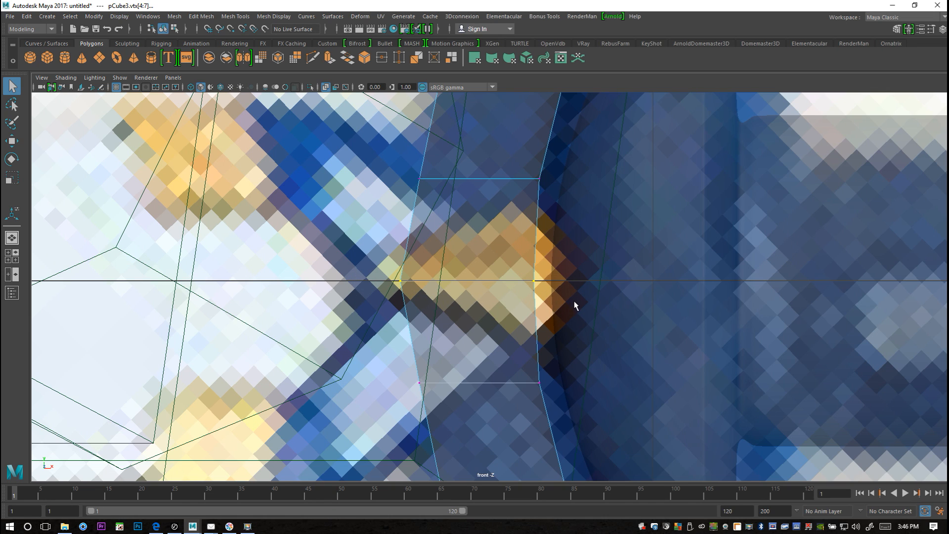
click(174, 16)
click(199, 16)
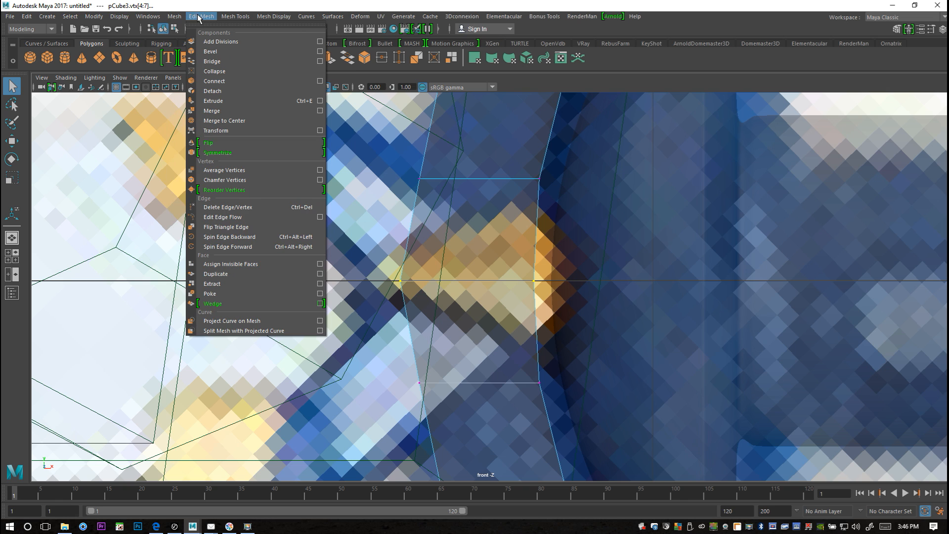
click(233, 110)
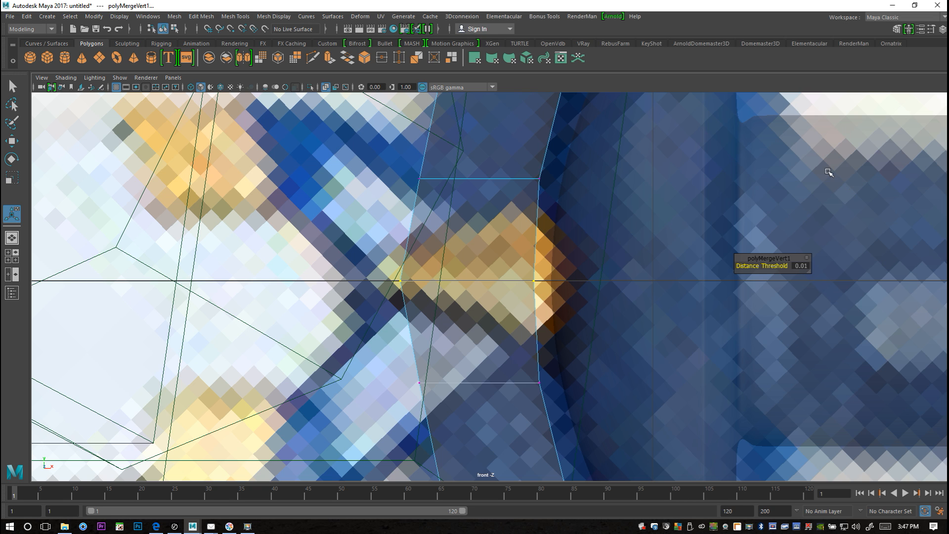
click(800, 267)
key(Return)
Return the merged guard to object mode and display it with smooth mesh preview in the perspective view
click(11, 260)
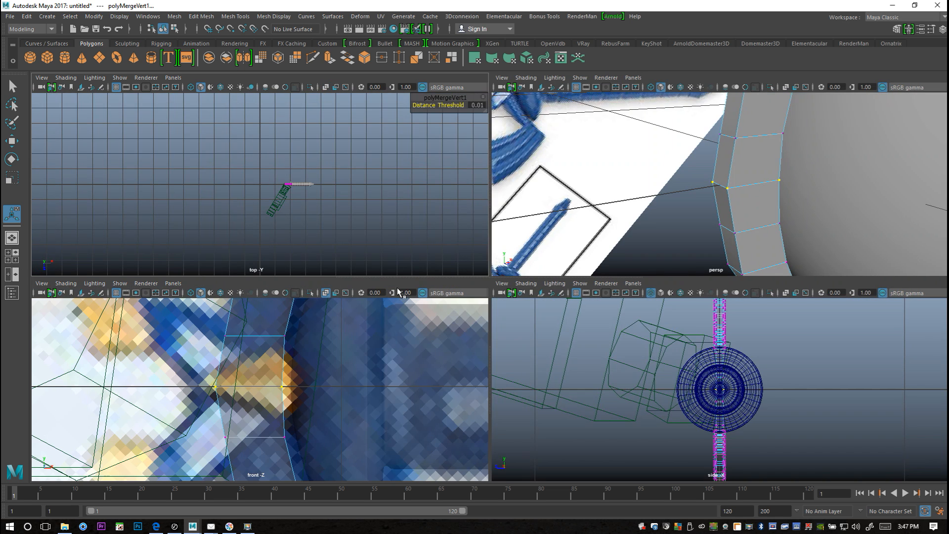
key(space)
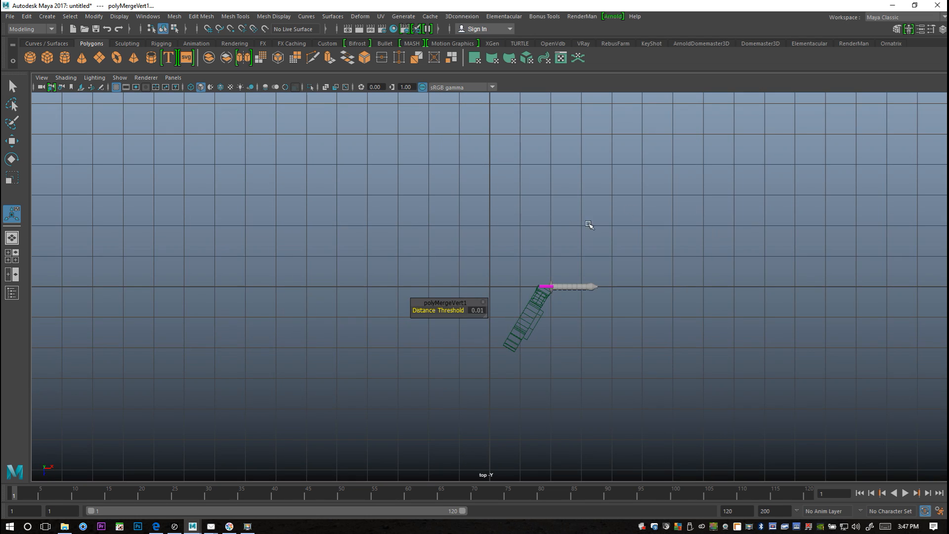
click(13, 259)
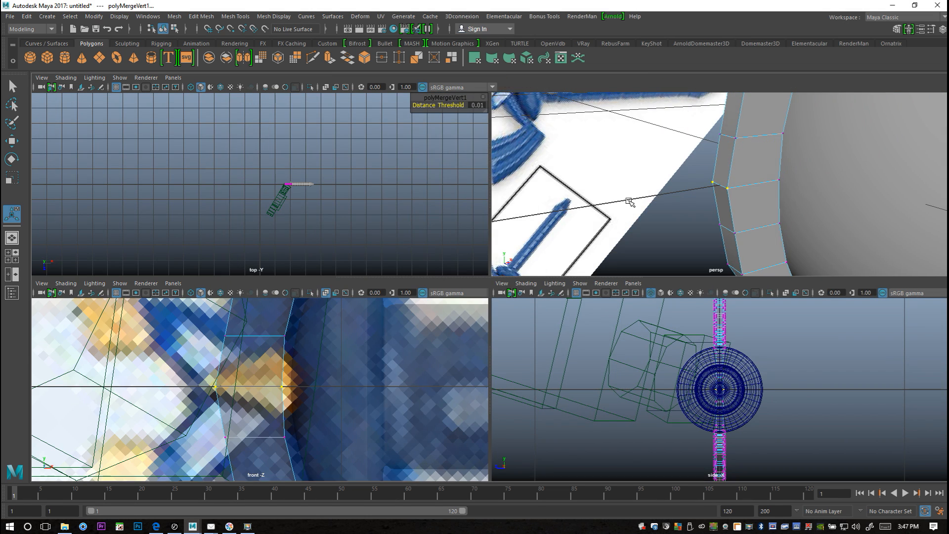
key(space)
scroll(503, 227, down, 3)
right_drag(519, 217, 566, 203)
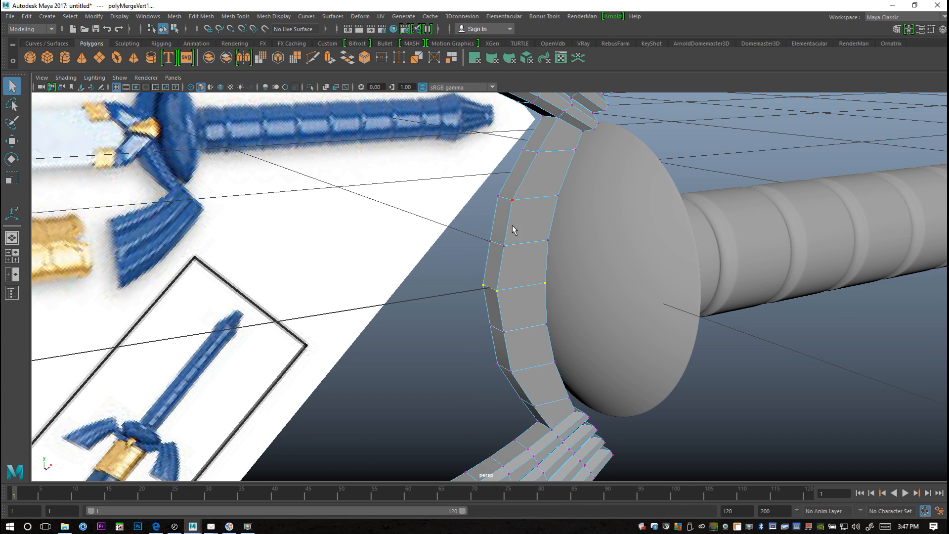
click(514, 230)
right_drag(548, 172, 569, 168)
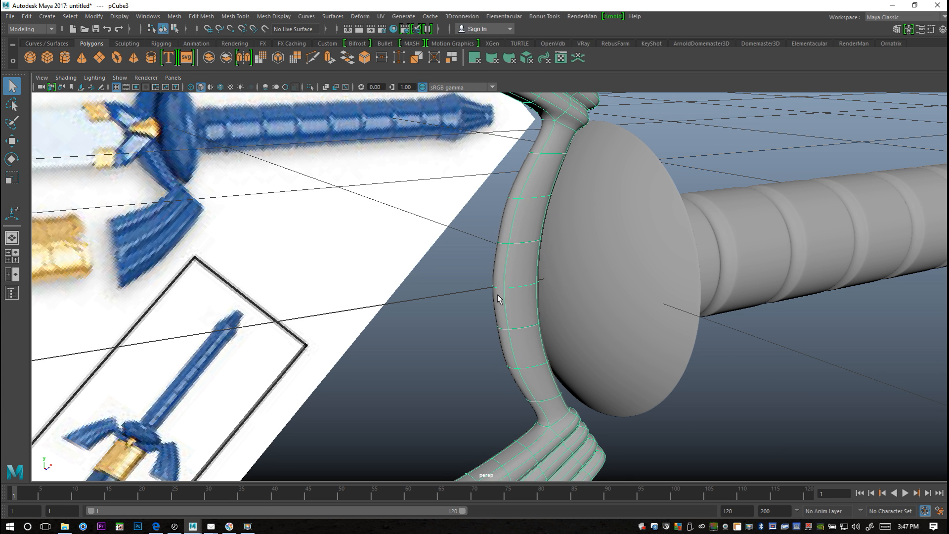
Examine the smoothed guard's centre seam and both wings without the wireframe highlight
scroll(492, 322, up, 5)
click(468, 275)
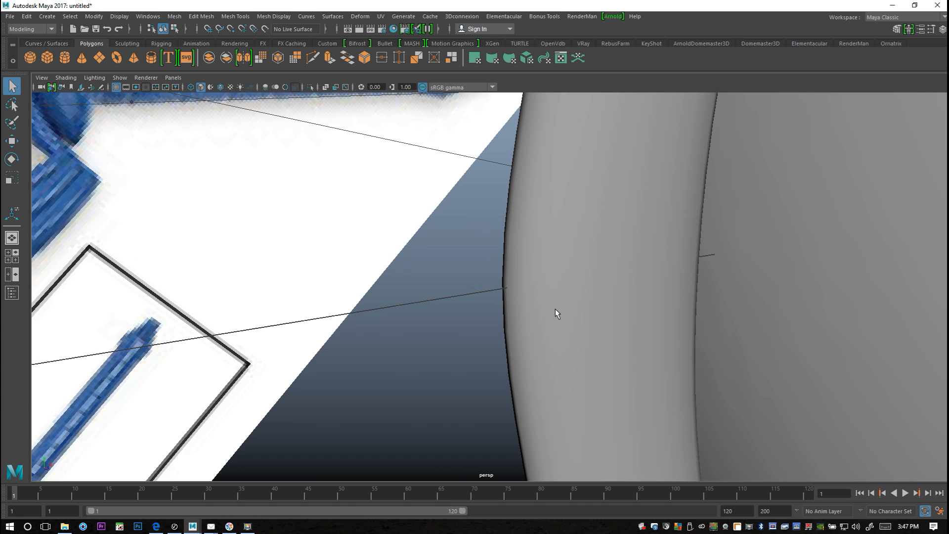
scroll(543, 305, down, 6)
alt+drag(512, 337, 458, 318)
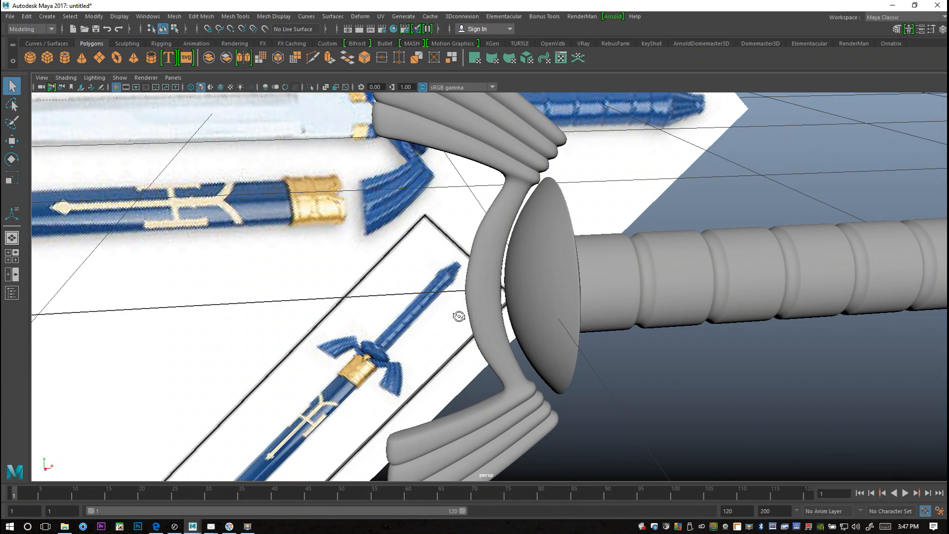
alt+middle_drag(467, 337, 482, 396)
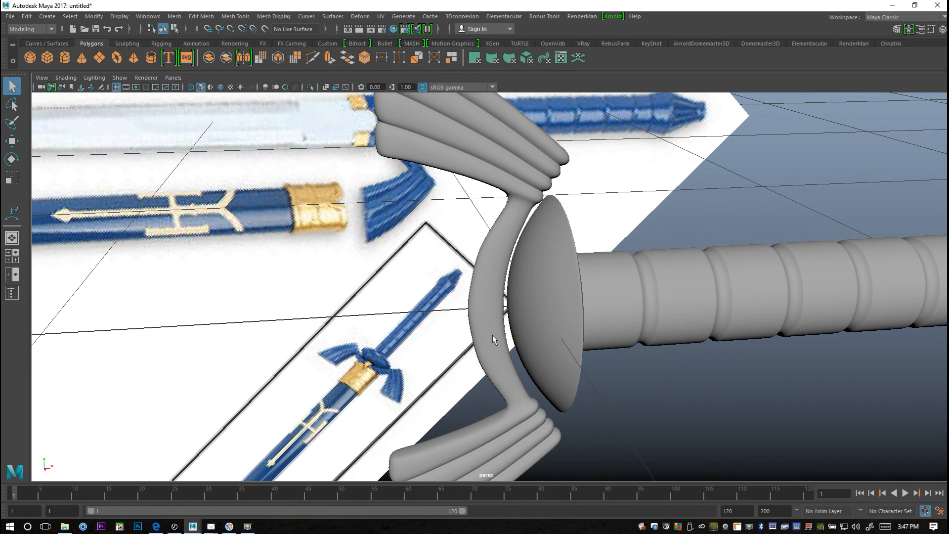
Turn off the guard's smooth preview and insert edge loops close to both long edges of its curved centre band in the front view
click(534, 171)
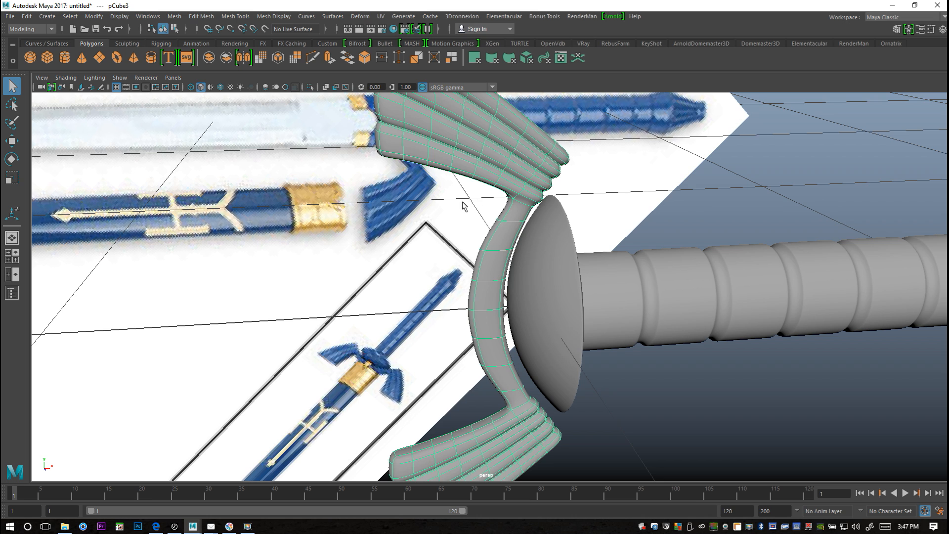
key(1)
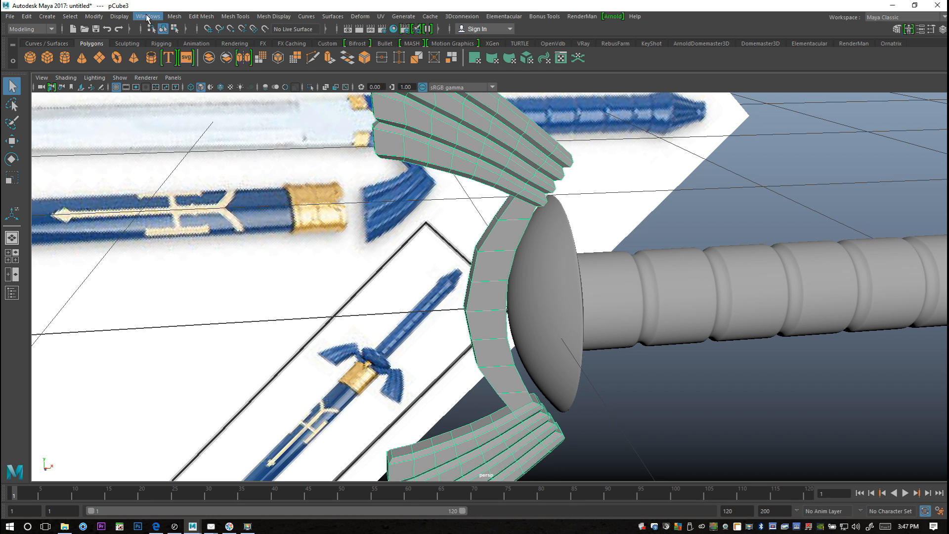
click(201, 16)
mouse_move(235, 17)
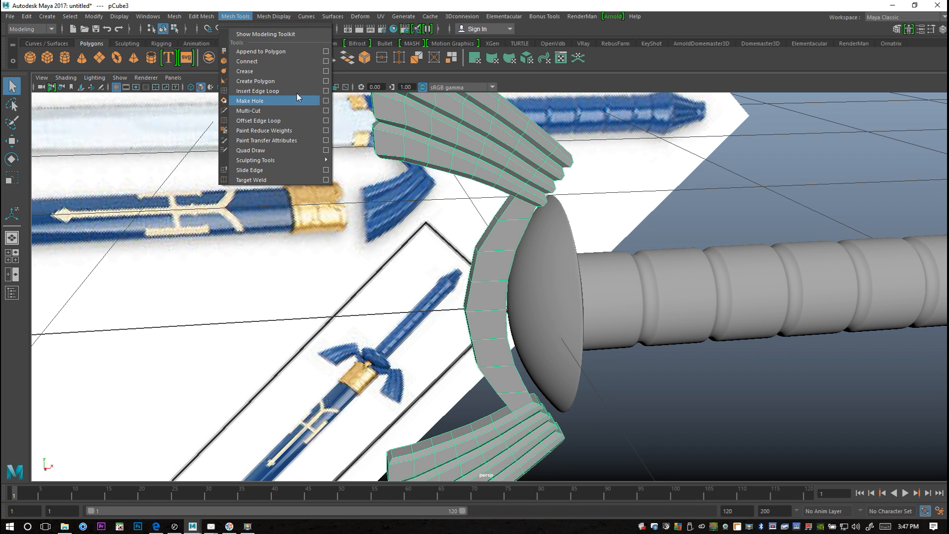
click(326, 91)
click(253, 346)
click(394, 270)
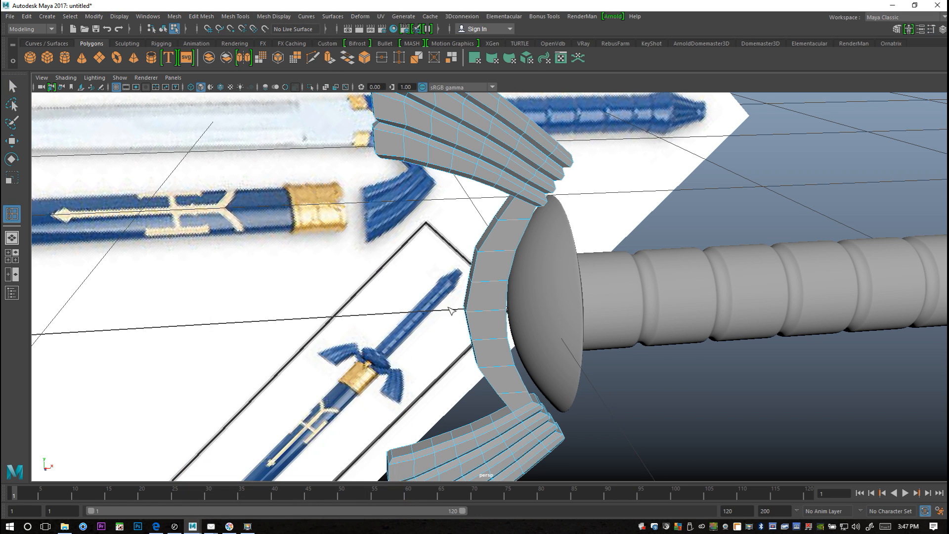
click(11, 256)
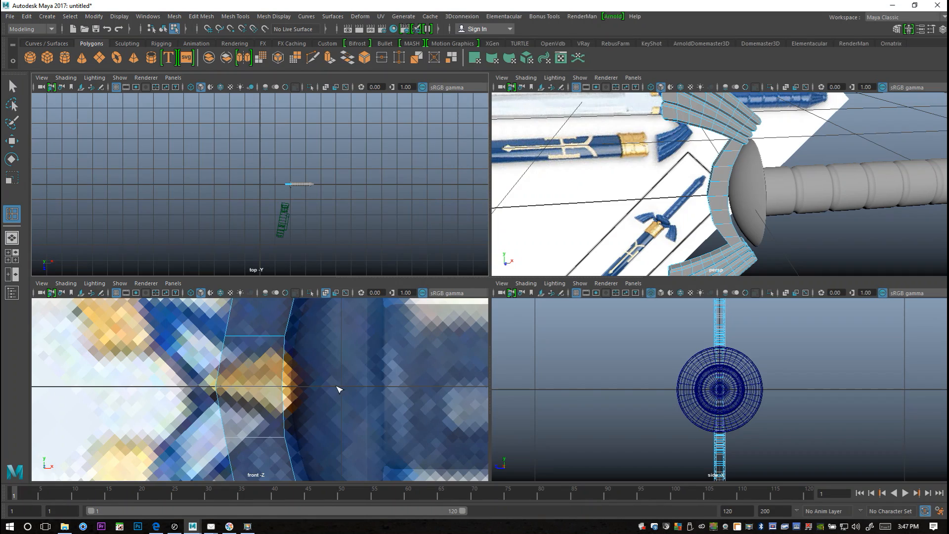
key(space)
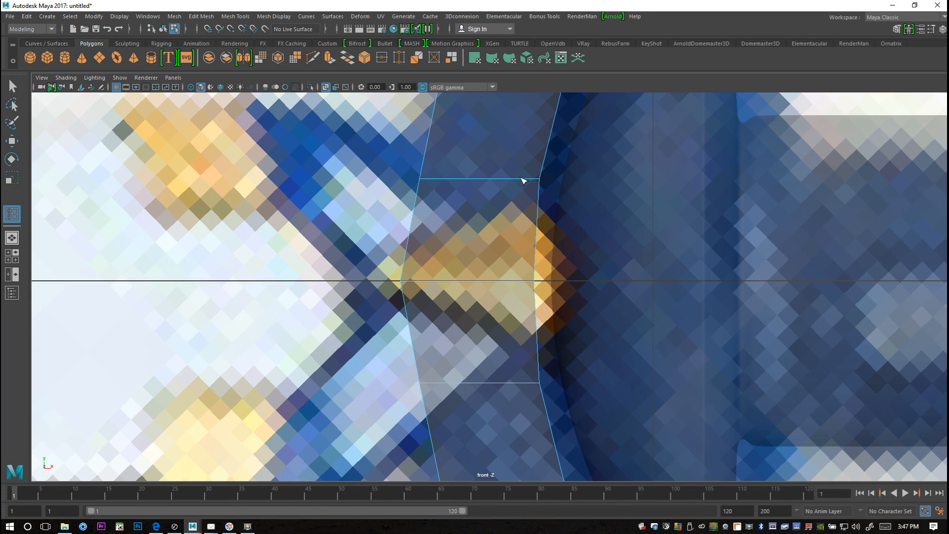
click(535, 181)
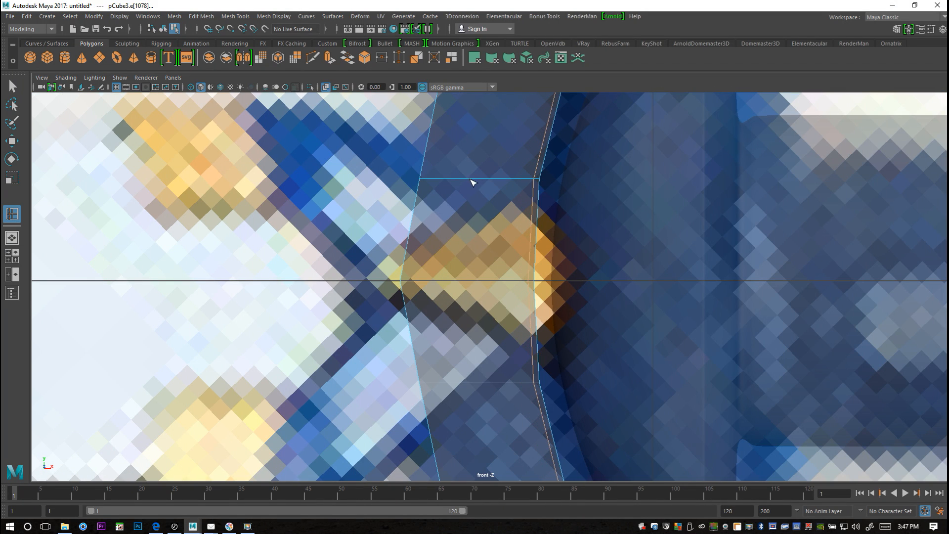
drag(443, 179, 427, 184)
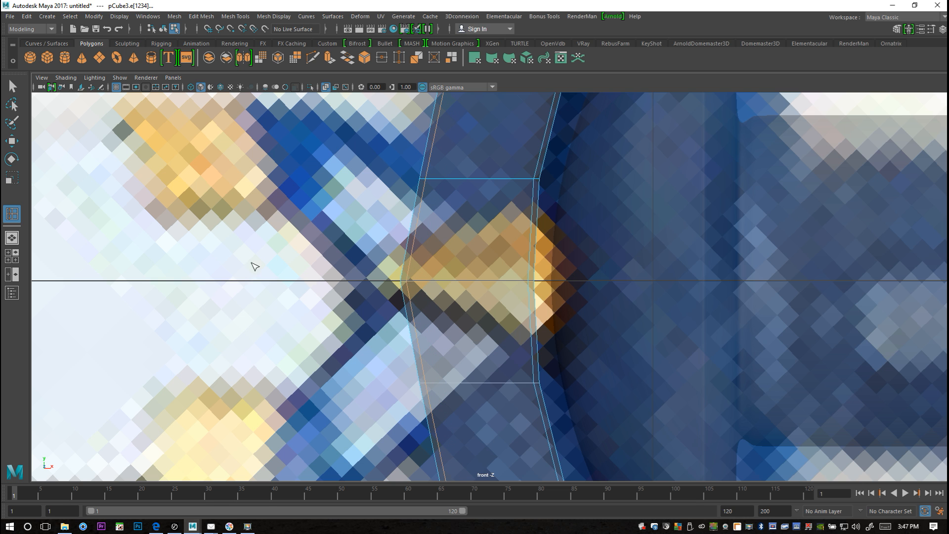
Insert edge loops near both edges of the guard's thickness along the curved centre band in the perspective view
click(12, 257)
key(space)
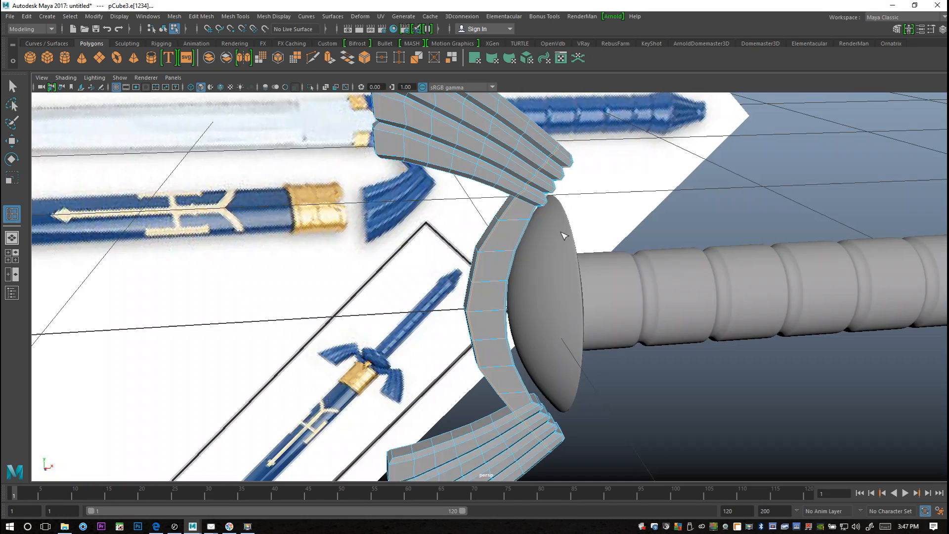
scroll(423, 281, up, 3)
alt+drag(422, 281, 603, 234)
click(588, 209)
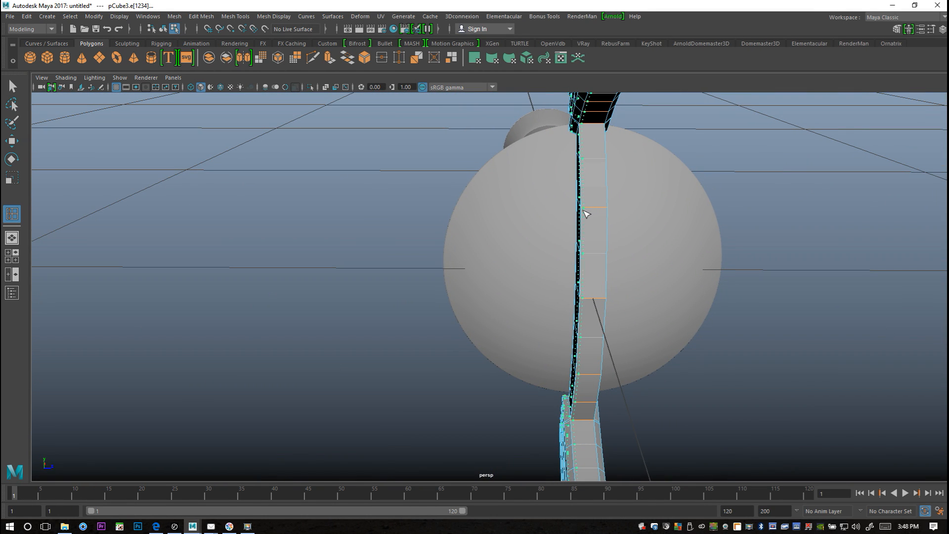
double_click(604, 211)
scroll(674, 258, down, 3)
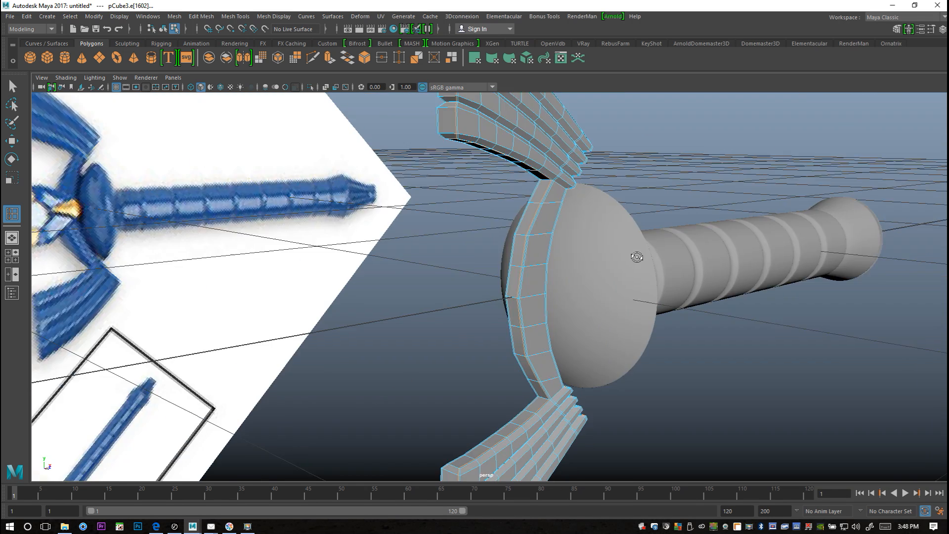
Insert supporting edge loops along the bevelled outer edges of the feathers on the guard's upper and lower wings
alt+drag(637, 267, 600, 339)
scroll(597, 332, up, 3)
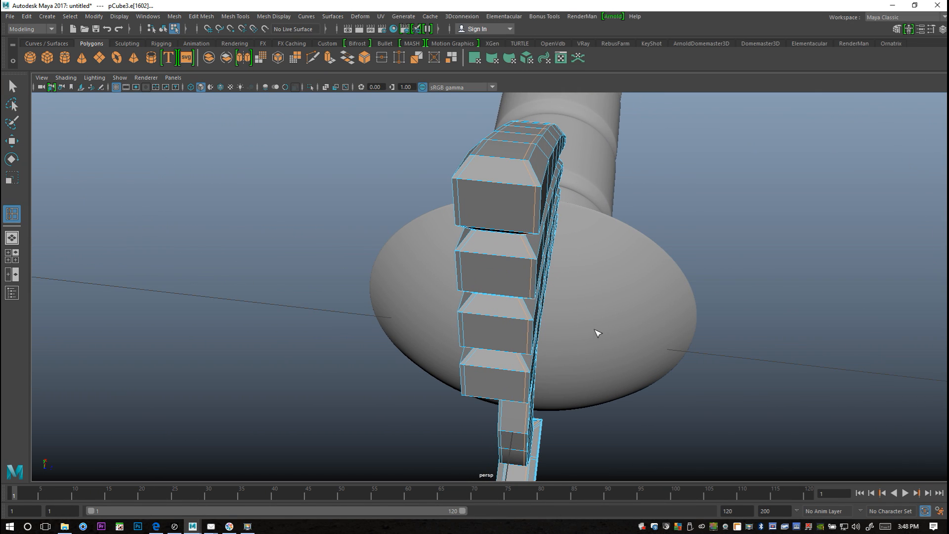
click(537, 159)
scroll(645, 271, down, 3)
alt+drag(647, 272, 651, 209)
alt+middle_drag(651, 209, 627, 105)
scroll(593, 331, up, 5)
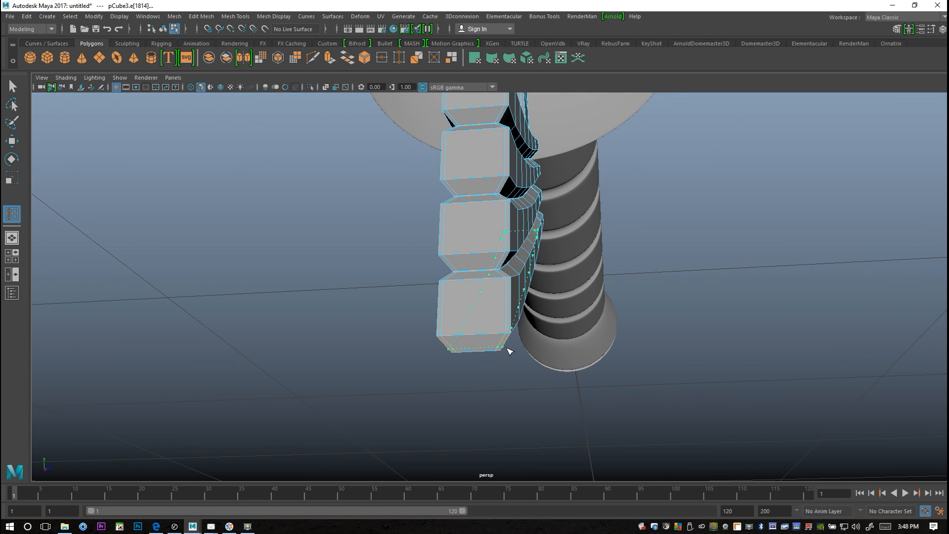
alt+middle_drag(638, 247, 621, 409)
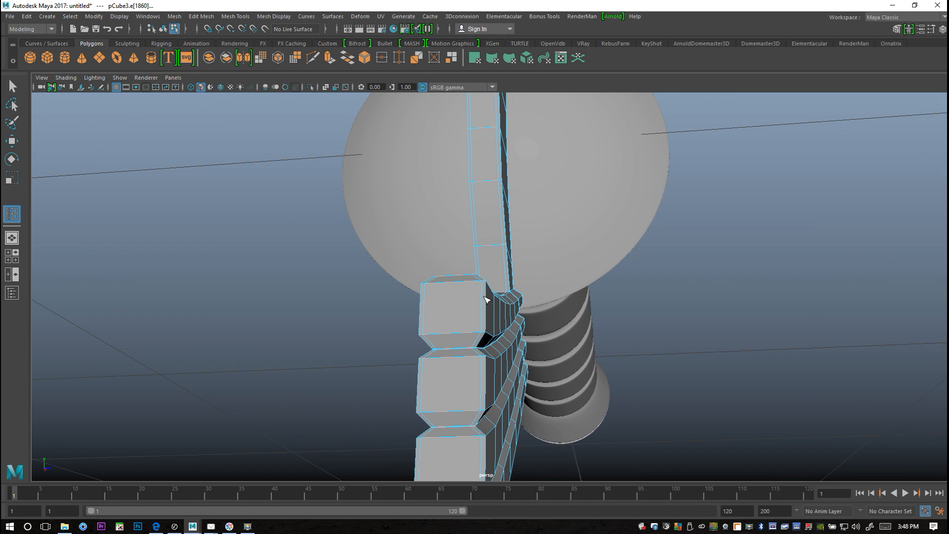
alt+drag(516, 306, 511, 333)
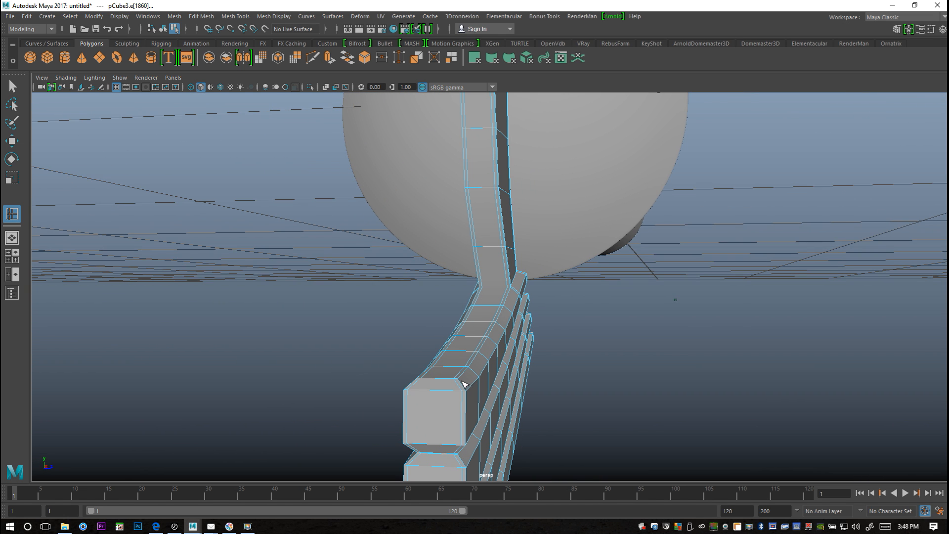
click(467, 385)
alt+drag(574, 329, 478, 266)
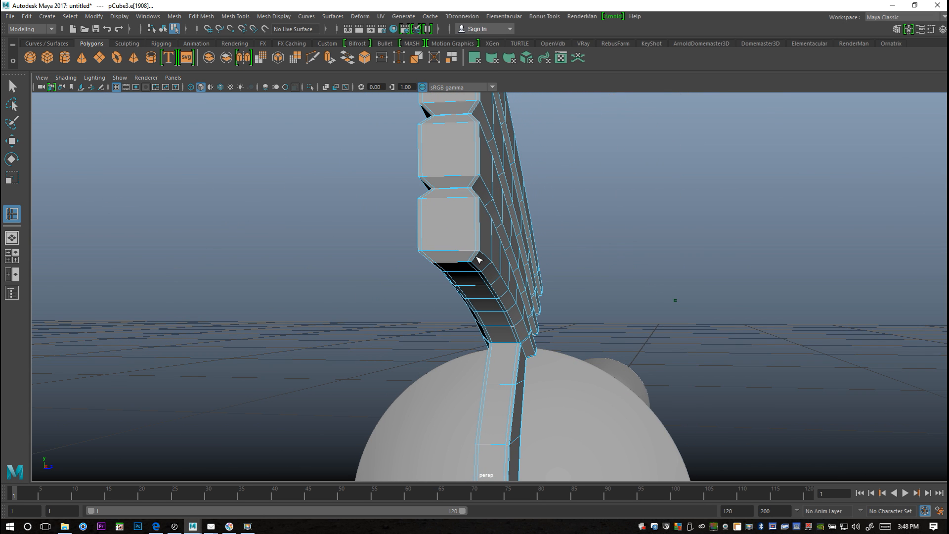
click(500, 286)
Return the guard to object mode and display it with smooth mesh preview
key(q)
right_drag(462, 191, 508, 186)
key(3)
scroll(593, 212, down, 4)
click(667, 200)
alt+drag(682, 279, 509, 186)
Apply Smooth to the whole guard mesh with 1 division
click(508, 186)
click(174, 17)
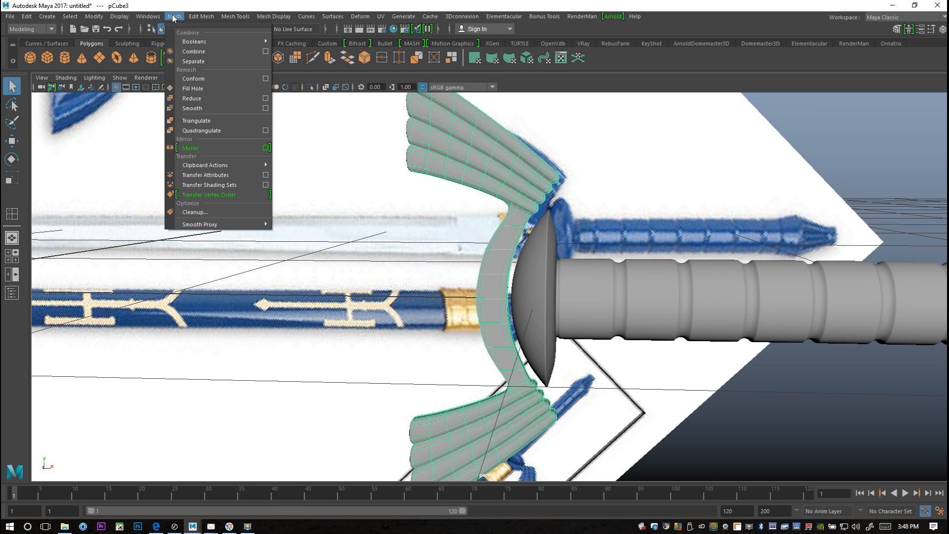
click(212, 108)
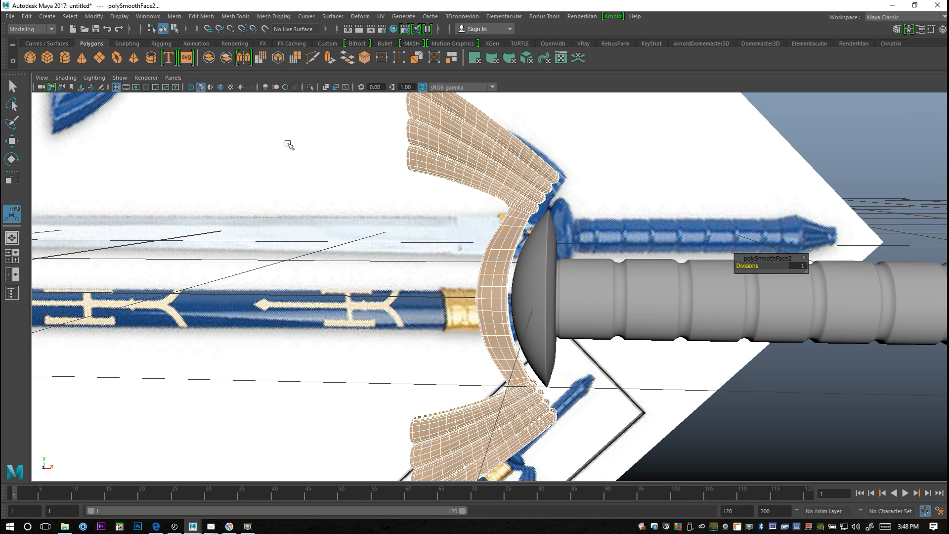
click(689, 394)
alt+middle_drag(660, 404, 616, 409)
alt+drag(616, 409, 463, 343)
Move the guard along X in the front view until its curved band meets the round disc of the handle
click(450, 306)
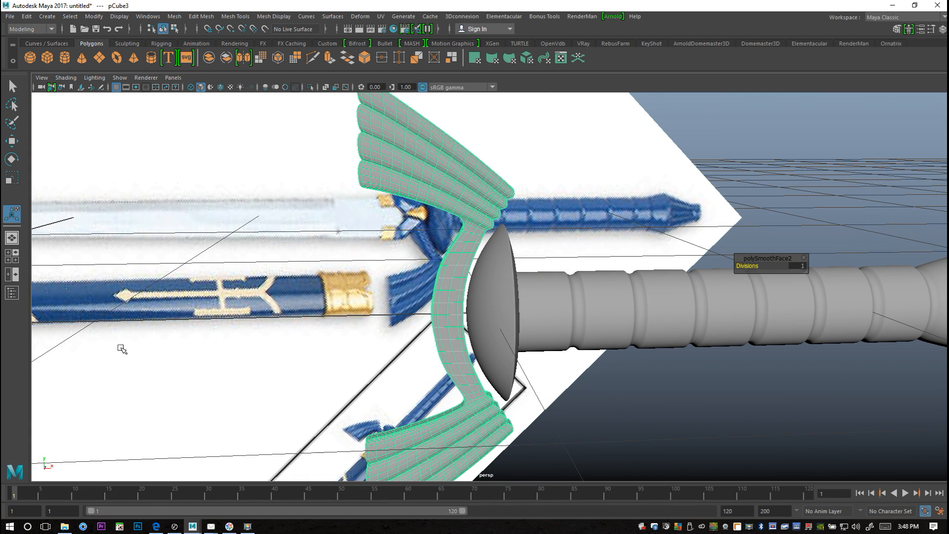
click(14, 257)
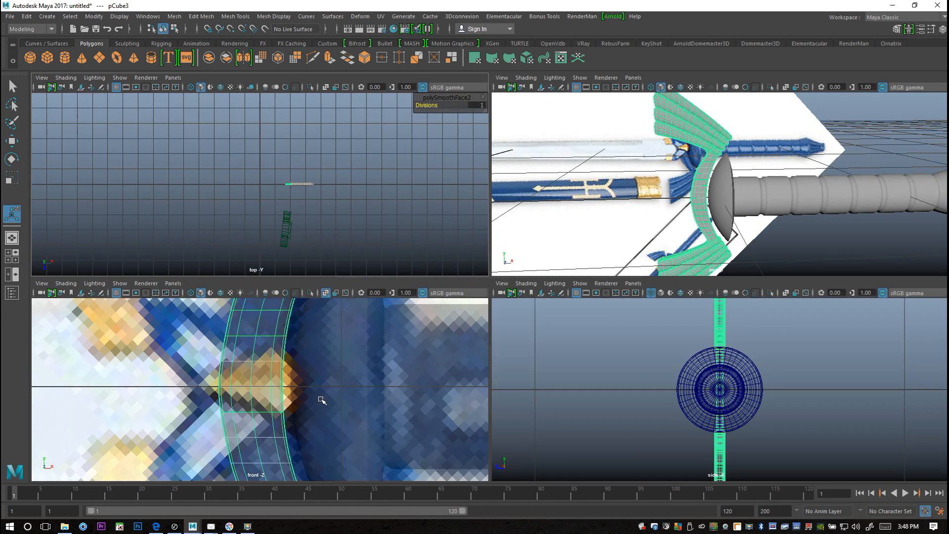
key(space)
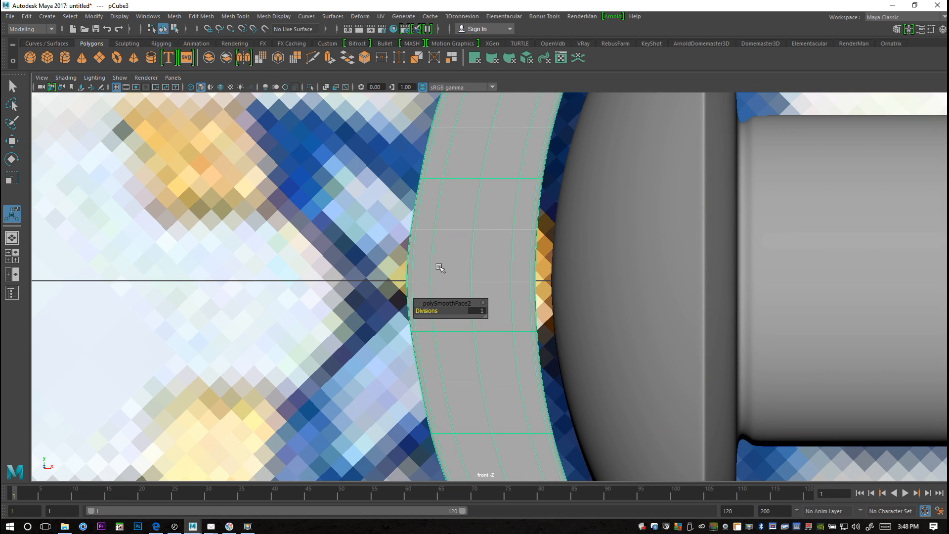
key(w)
key(a)
scroll(484, 324, up, 6)
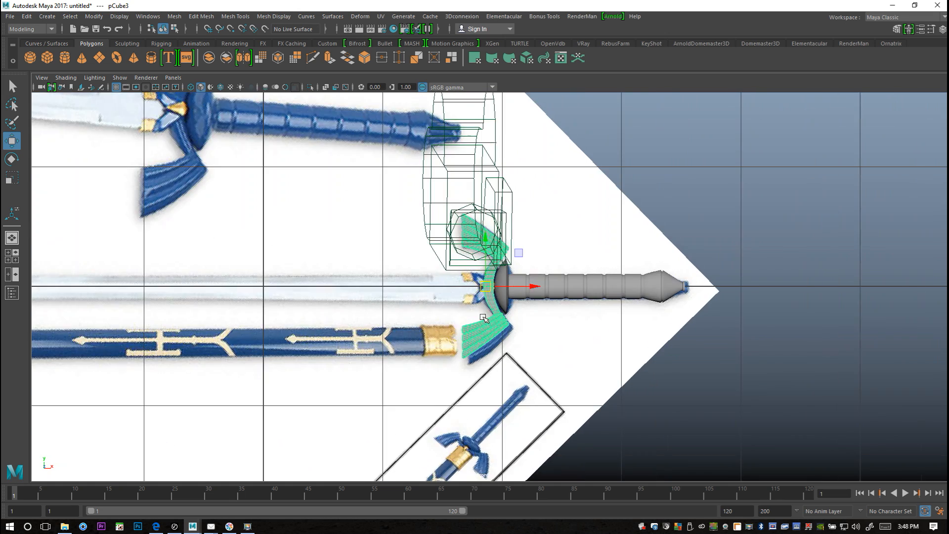
scroll(484, 323, up, 5)
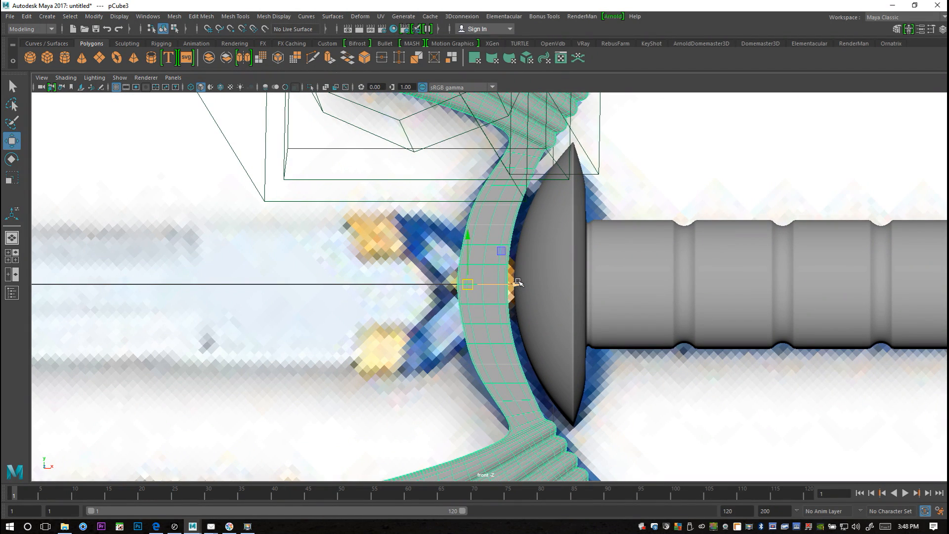
drag(518, 283, 525, 282)
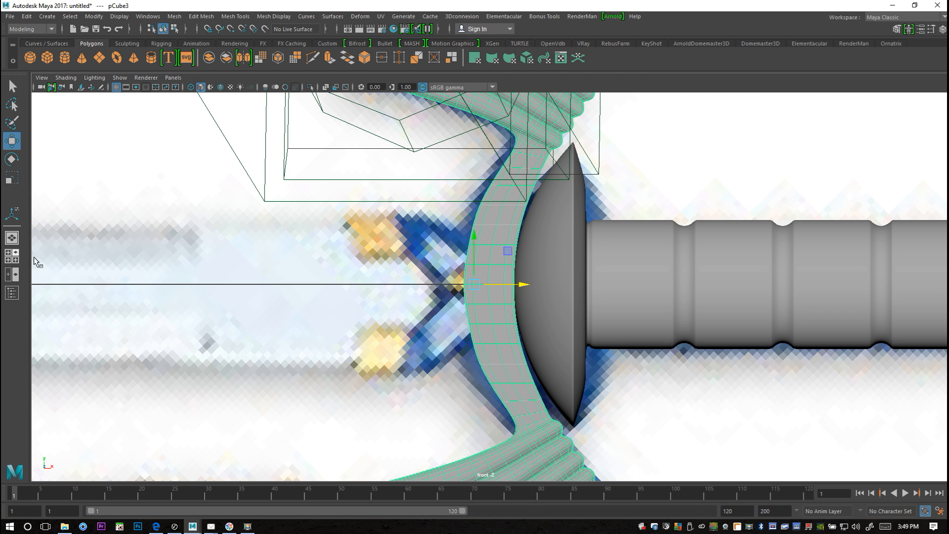
click(8, 256)
key(space)
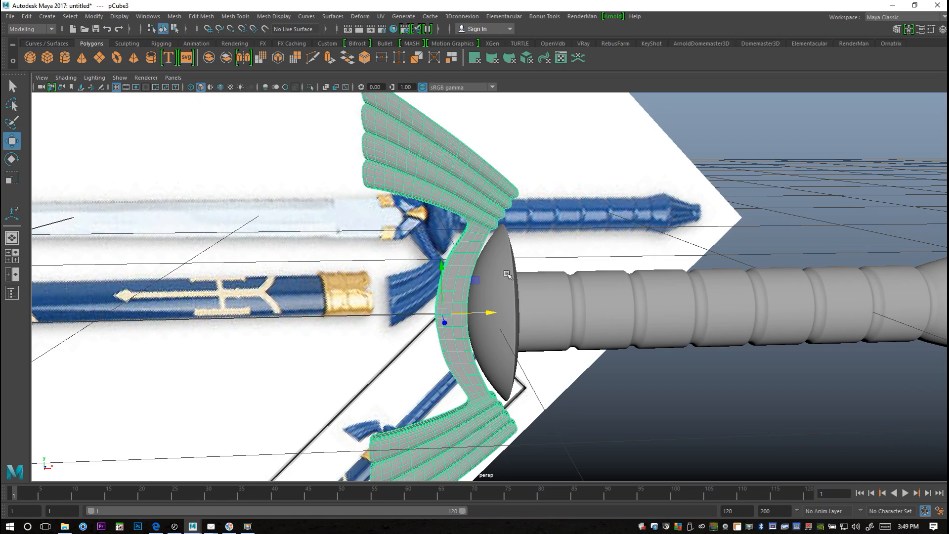
Create a polygon cube for the piece that joins the blade to the guard
alt+drag(441, 306, 405, 322)
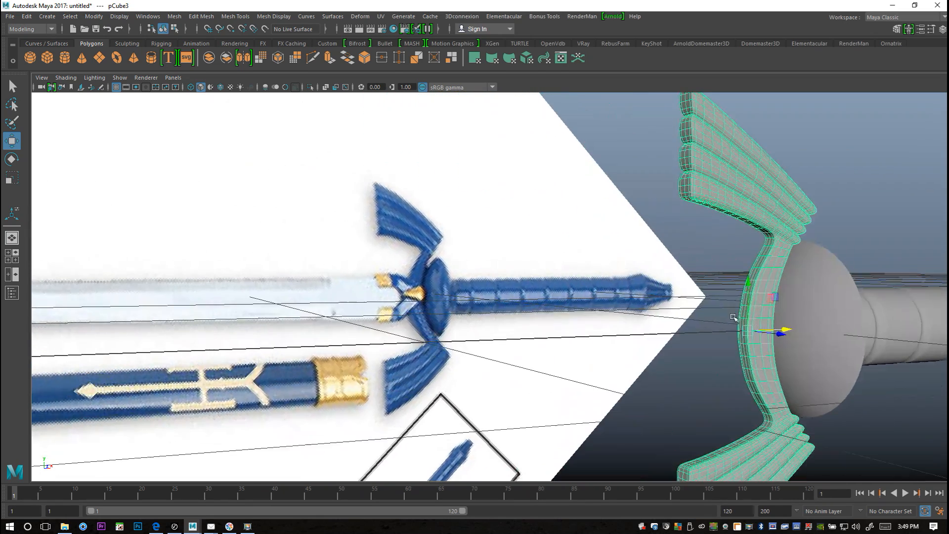
scroll(393, 336, up, 5)
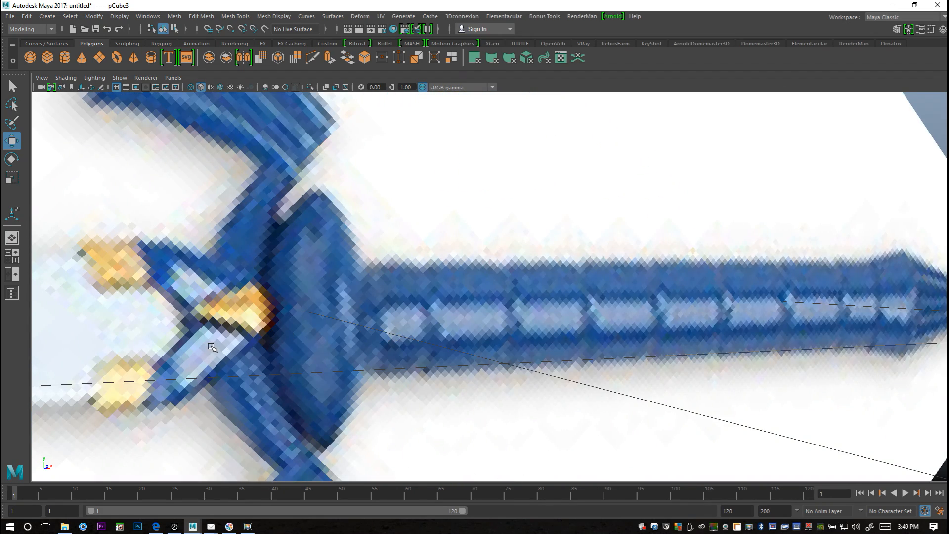
scroll(212, 346, down, 6)
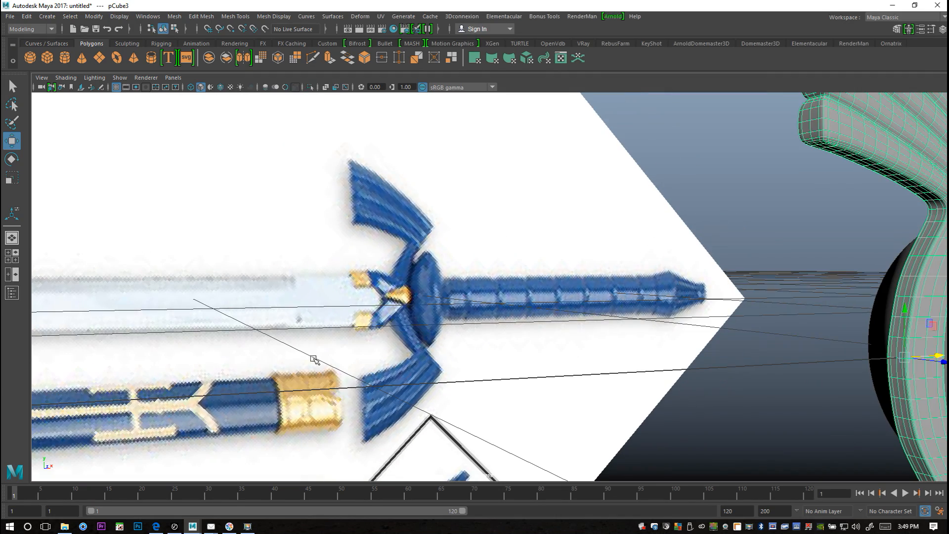
alt+drag(495, 368, 389, 346)
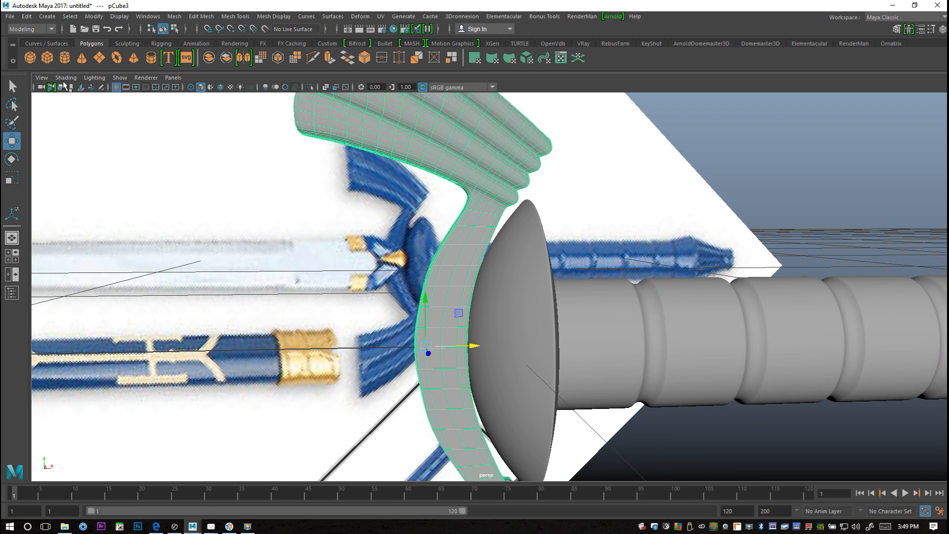
click(47, 60)
scroll(343, 312, down, 5)
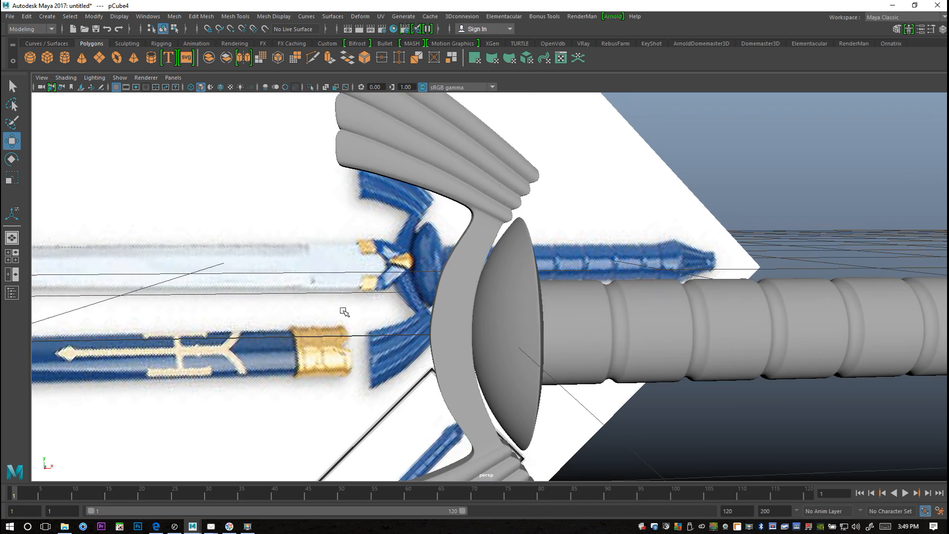
drag(48, 315, 327, 348)
Scale the cube down uniformly to a small block and move it along X against the guard's curved centre
key(r)
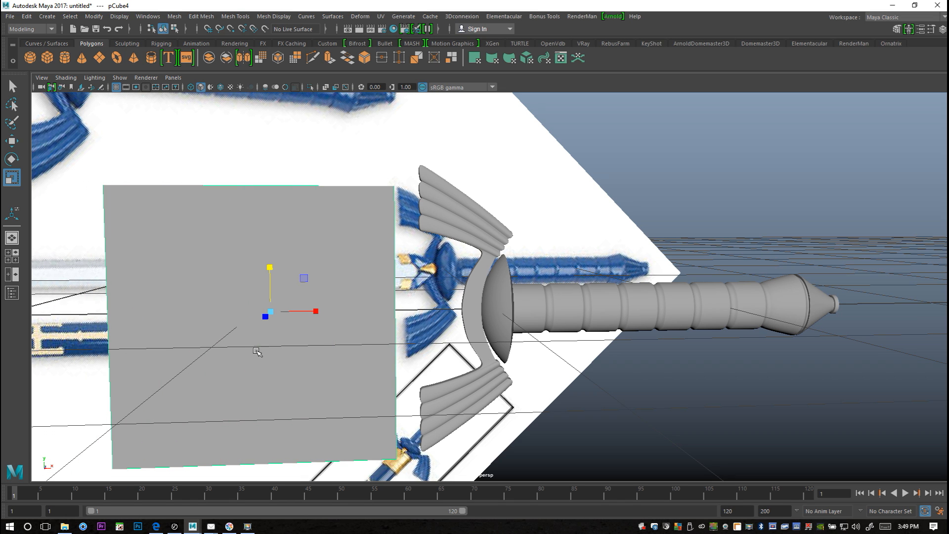
drag(269, 309, 101, 330)
key(w)
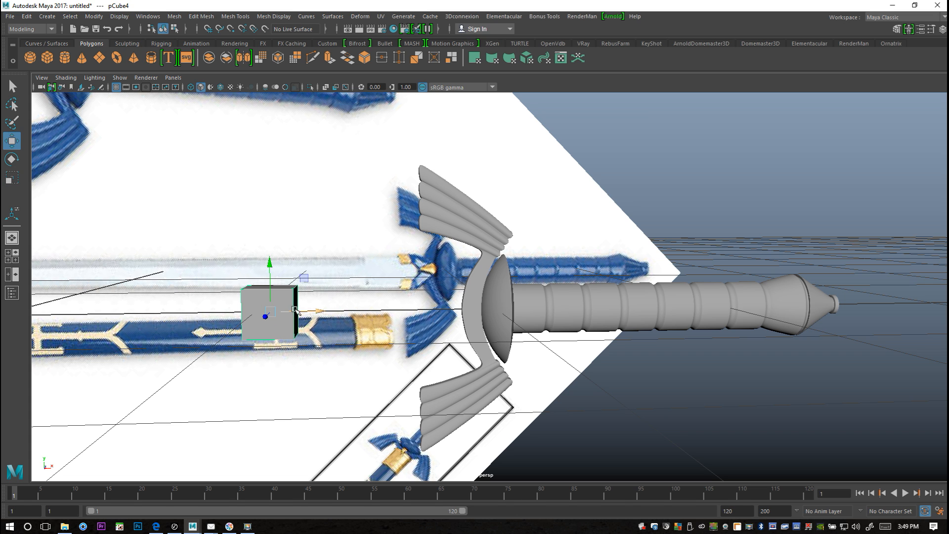
drag(317, 311, 490, 310)
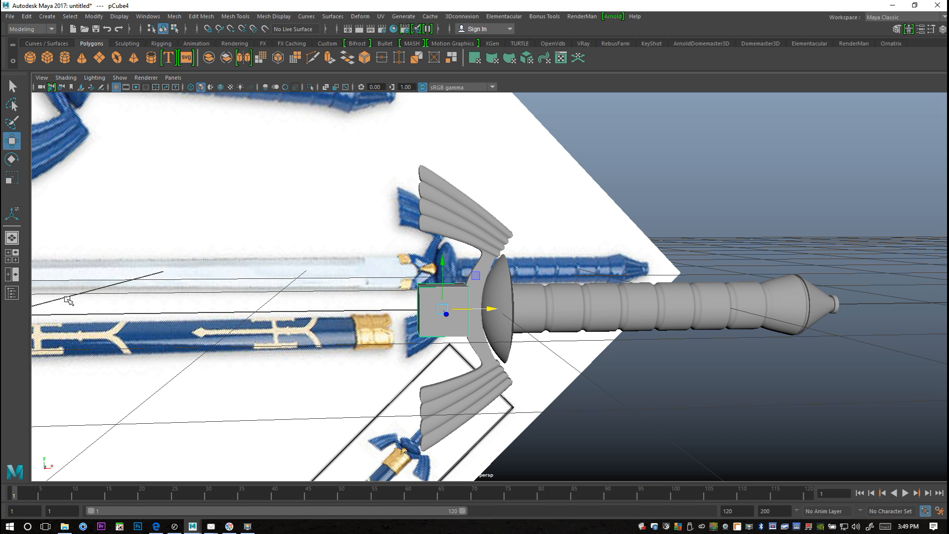
With X-ray shading on in the front view, move the cube along X over the reference's gold spike and flatten it along Y
click(14, 258)
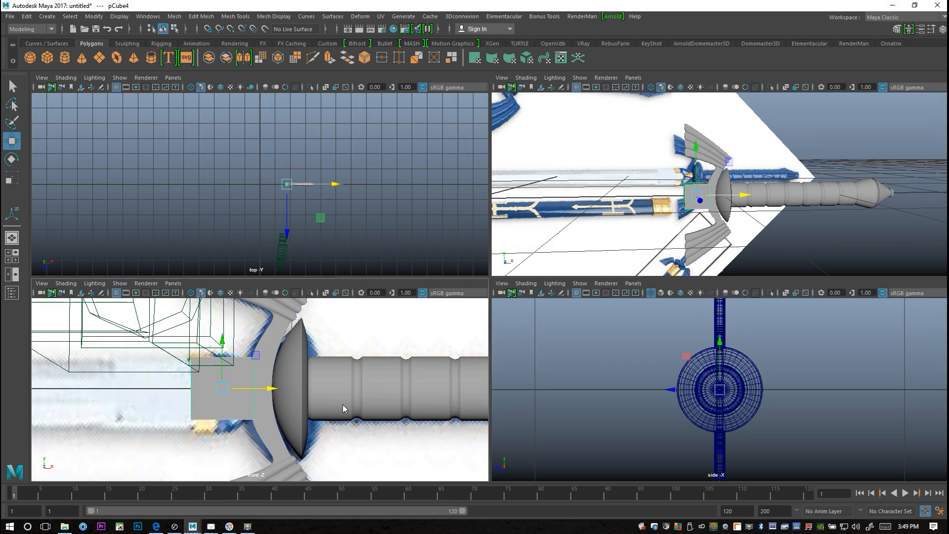
key(space)
scroll(348, 382, up, 3)
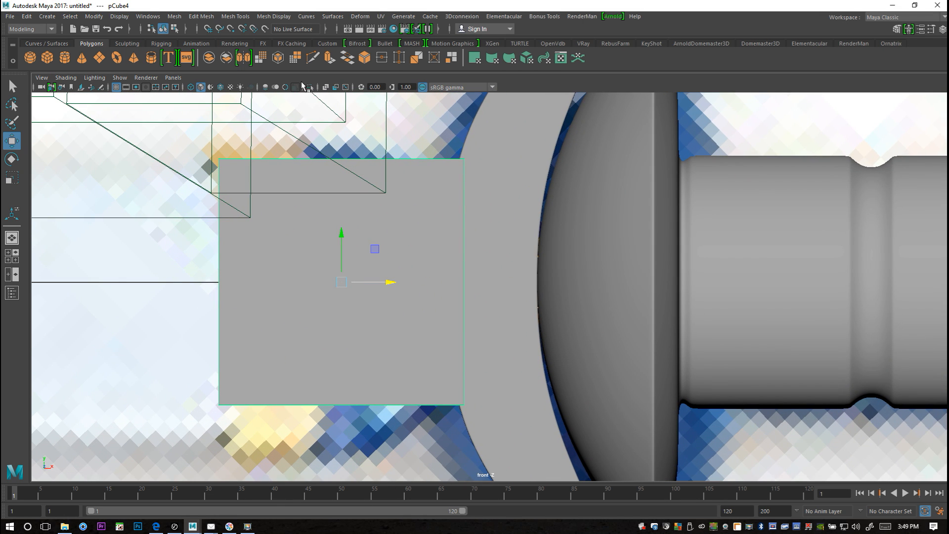
click(325, 88)
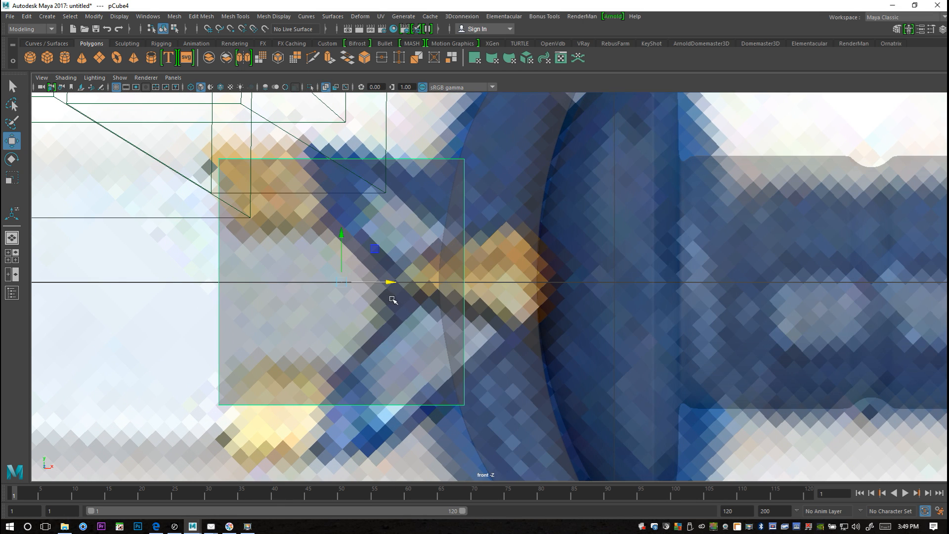
alt+middle_drag(392, 299, 432, 312)
drag(416, 290, 490, 302)
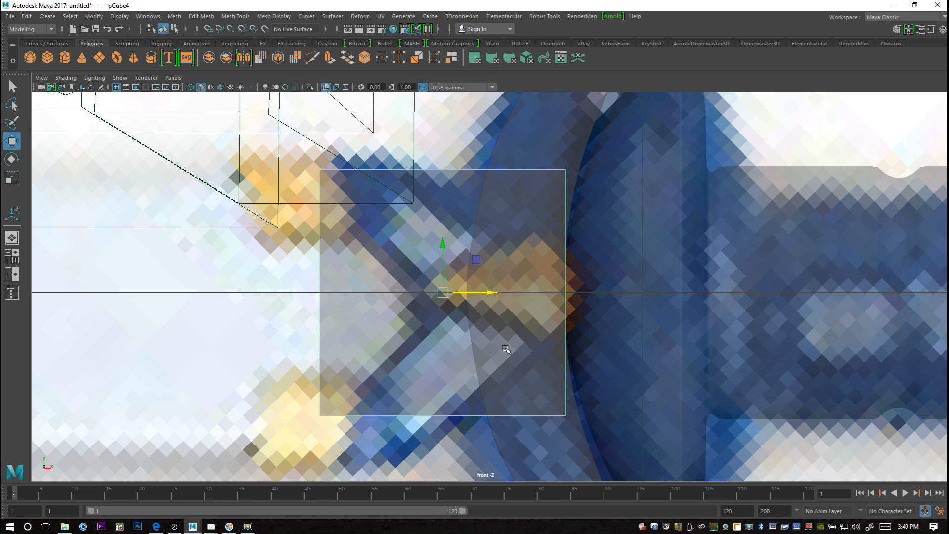
key(r)
drag(443, 252, 447, 278)
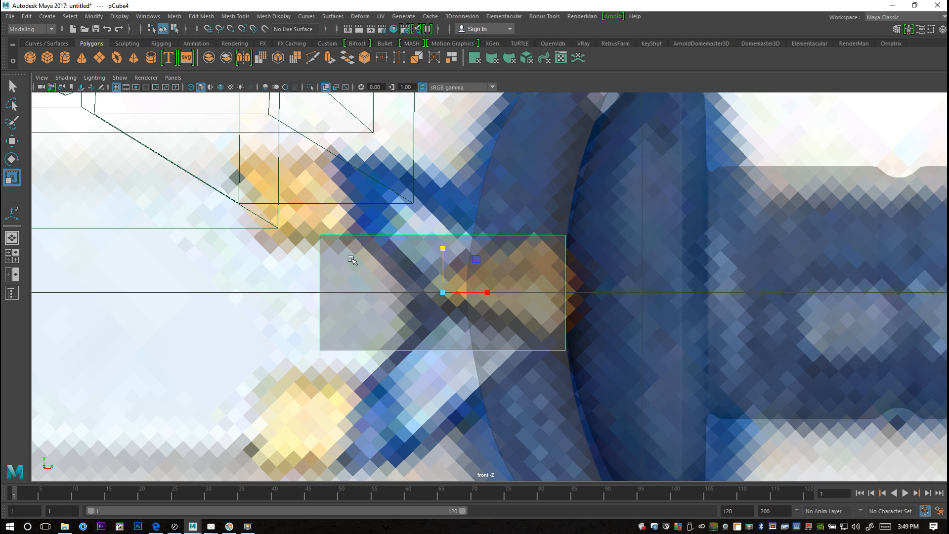
Taper the cube's blade-side vertices together along Y and move them along X to the tip of the gold spike
right_drag(320, 257, 250, 252)
drag(345, 418, 351, 432)
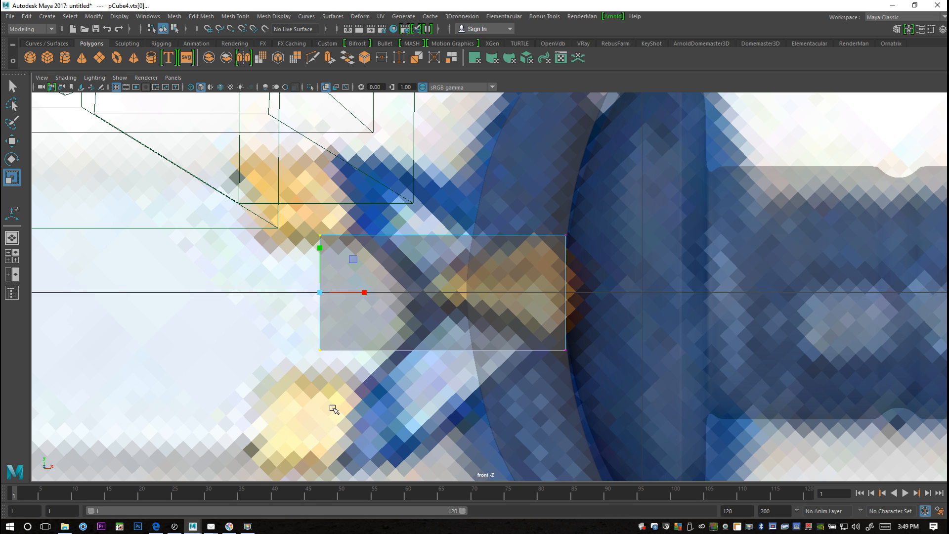
drag(325, 251, 325, 291)
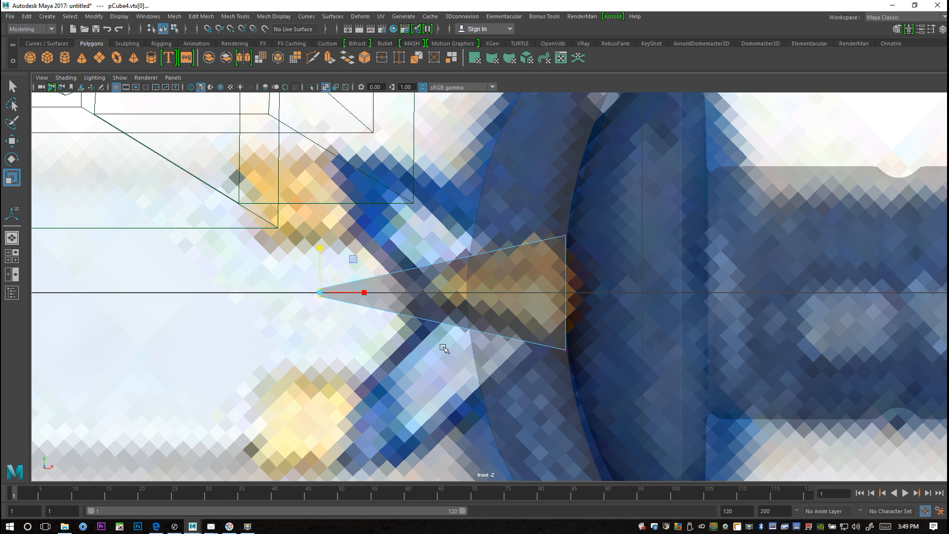
key(w)
drag(369, 292, 472, 305)
click(472, 305)
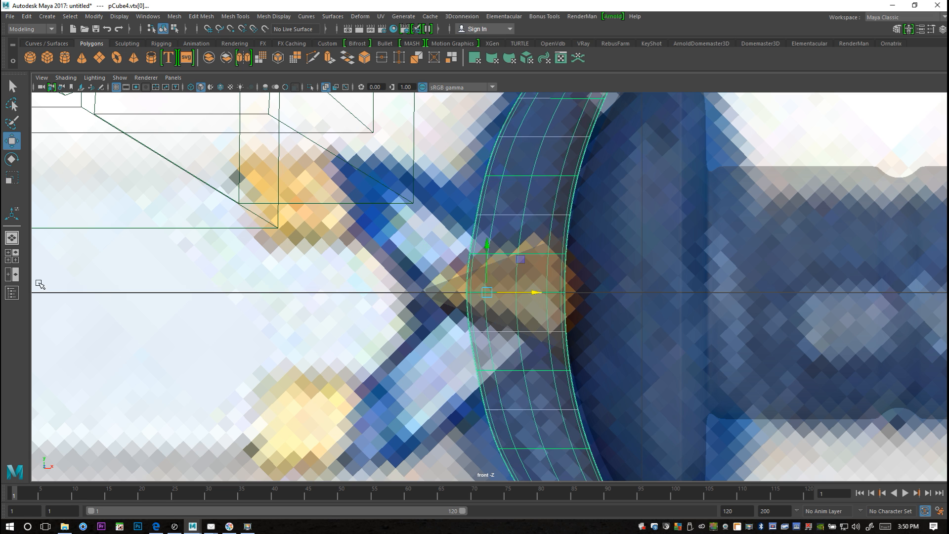
Narrow the wedge along Z in the perspective view so it sits closer to the guard's thickness
key(space)
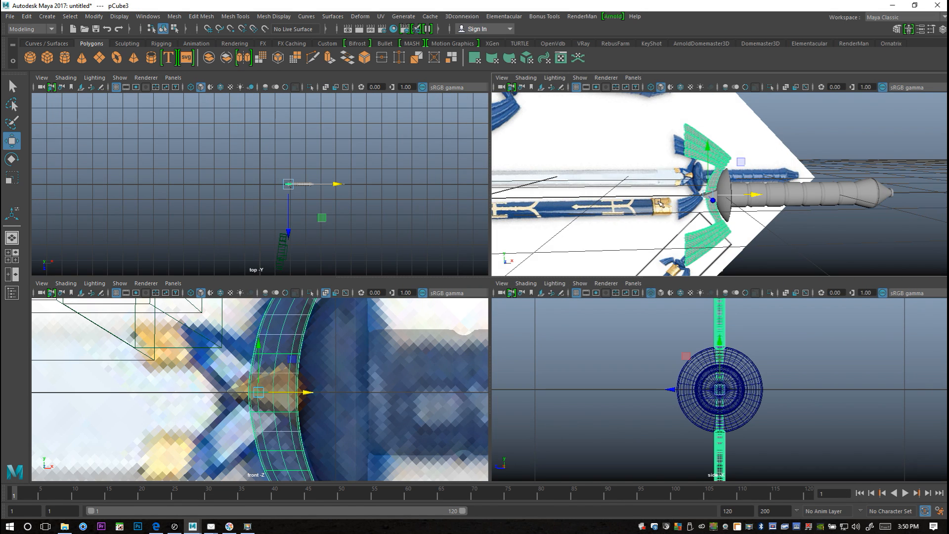
key(space)
scroll(559, 267, up, 3)
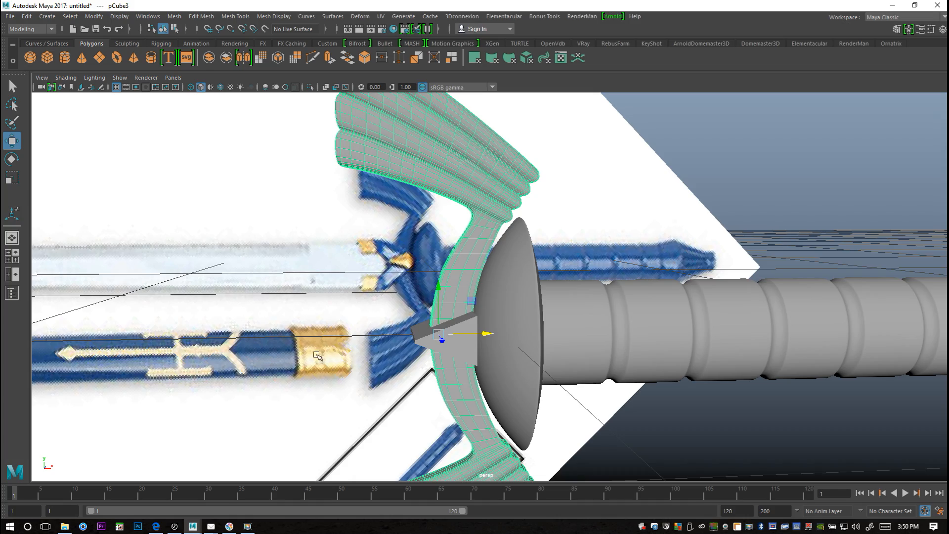
alt+middle_drag(386, 354, 552, 334)
alt+drag(527, 331, 330, 323)
scroll(394, 334, up, 3)
right_drag(506, 284, 538, 242)
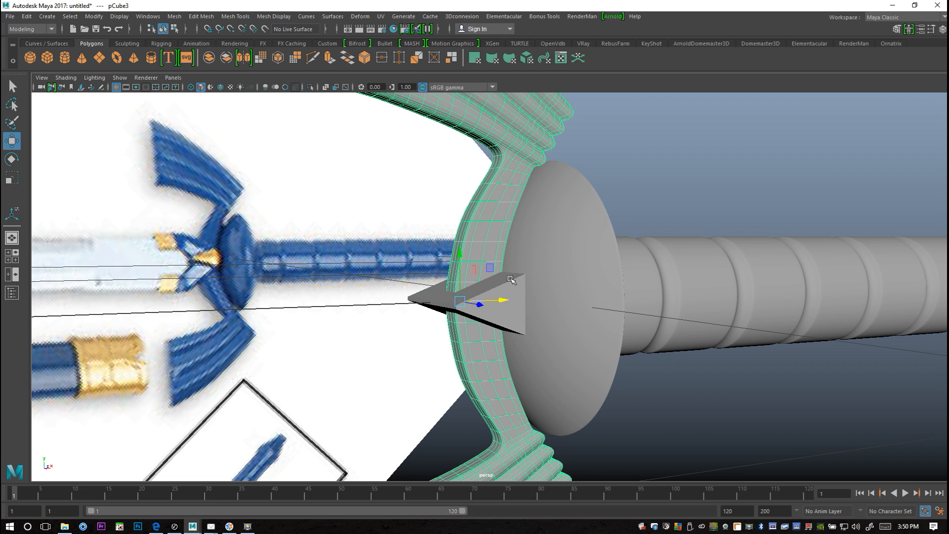
click(503, 287)
key(r)
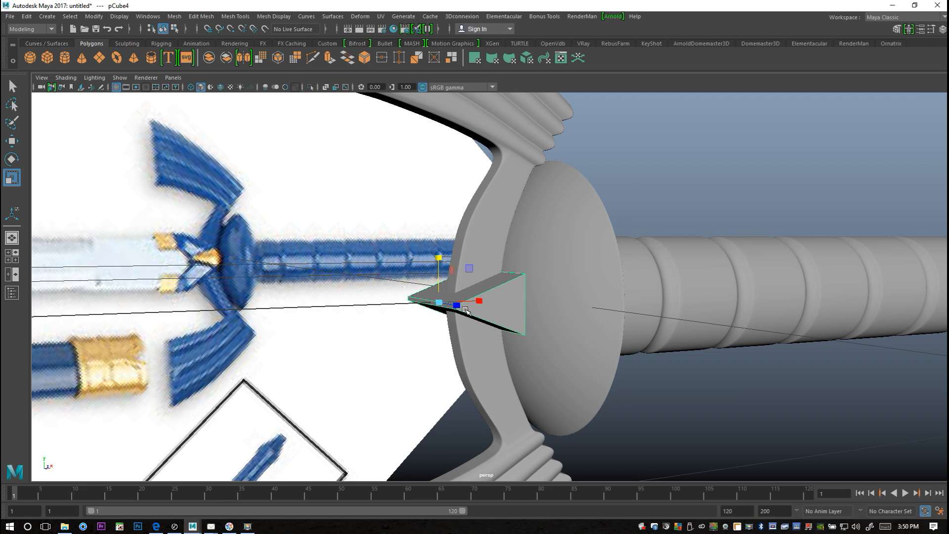
alt+drag(449, 351, 497, 356)
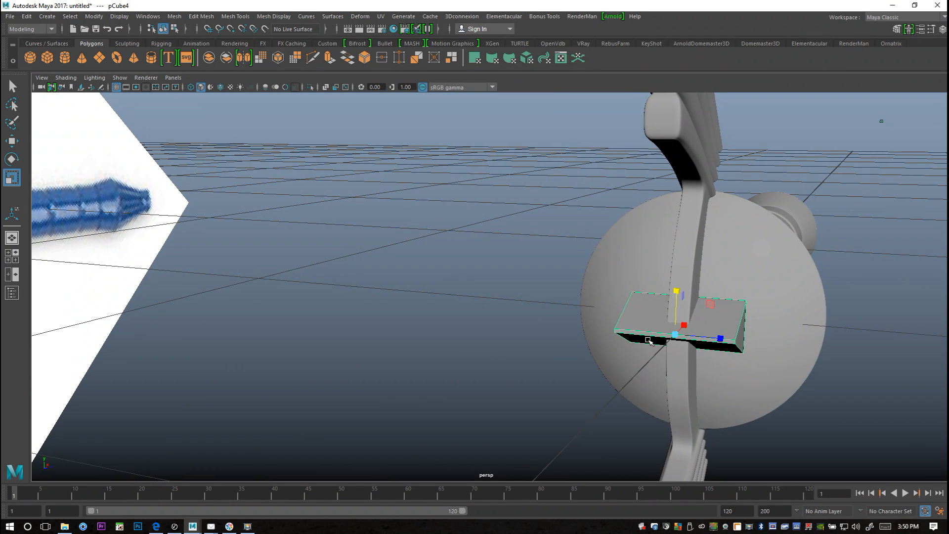
drag(719, 339, 480, 331)
right_drag(386, 319, 386, 256)
click(387, 318)
alt+drag(376, 352, 443, 318)
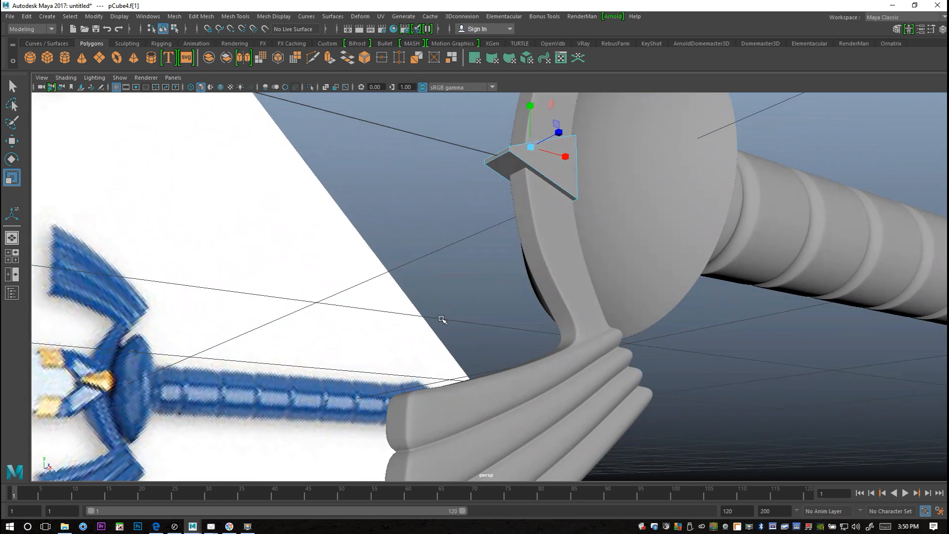
click(509, 168)
click(497, 161)
right_click(498, 163)
right_click(498, 166)
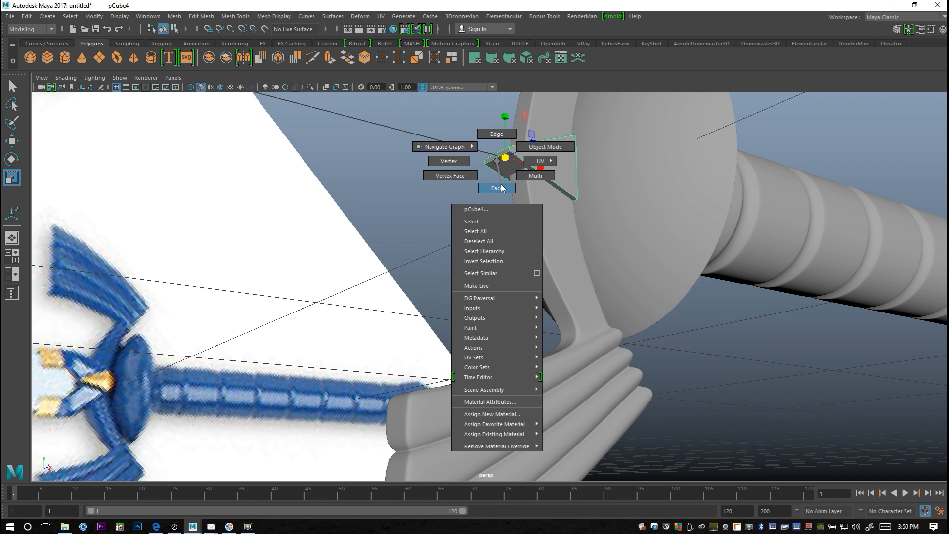
click(497, 188)
click(513, 171)
alt+drag(447, 179, 544, 430)
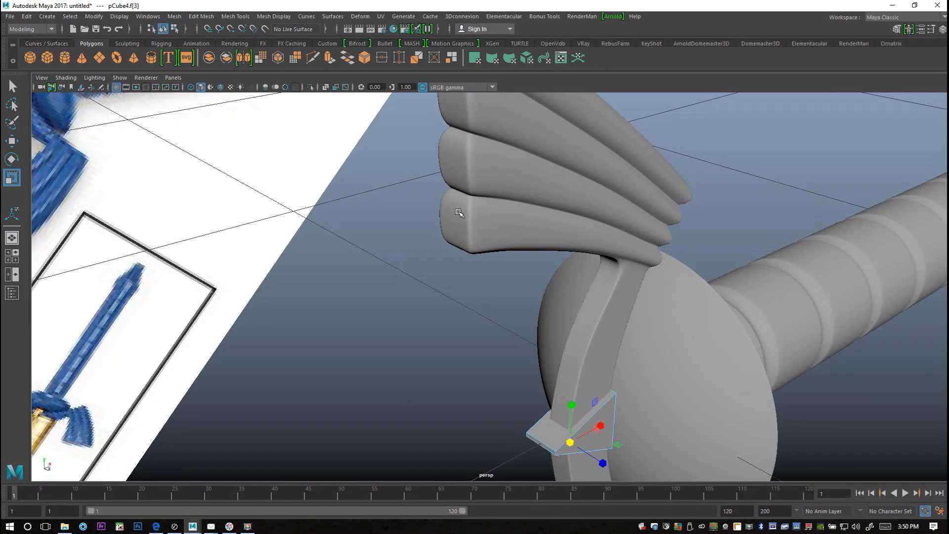
key(F8)
Extrude the wedge's upper and lower sloped faces with an offset of 0.01 to inset them
key(q)
right_drag(537, 423, 530, 262)
click(544, 428)
alt+drag(525, 366, 503, 324)
click(479, 179)
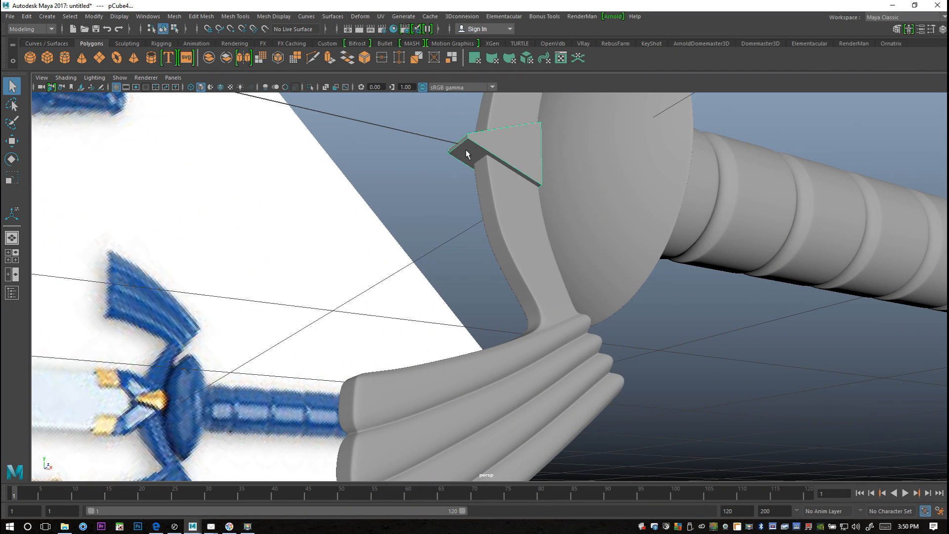
right_drag(465, 149, 469, 177)
click(476, 159)
alt+drag(412, 185, 400, 213)
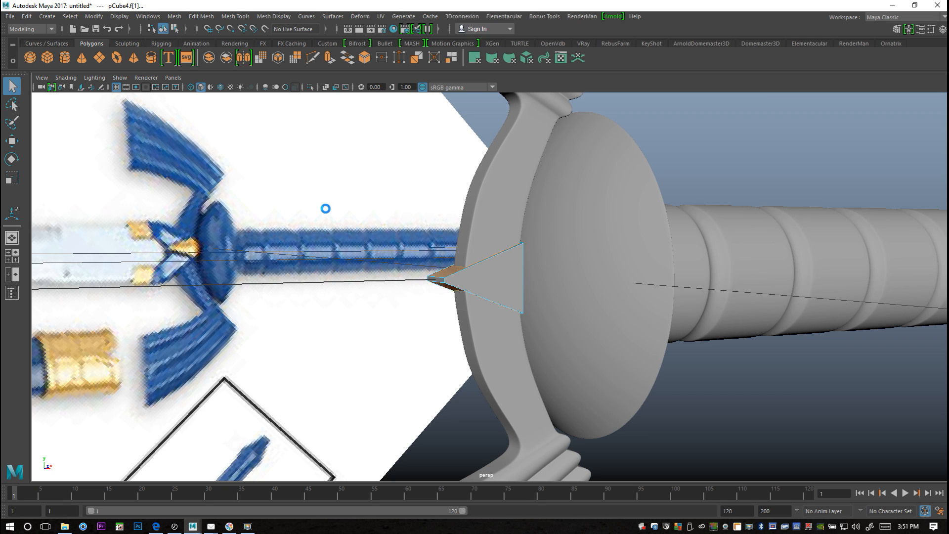
key(ctrl+e)
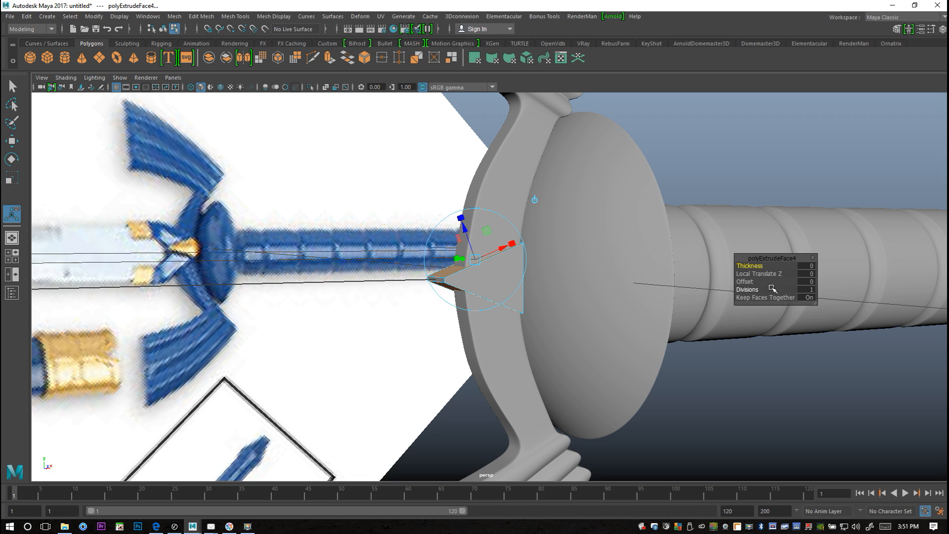
click(806, 281)
key(Return)
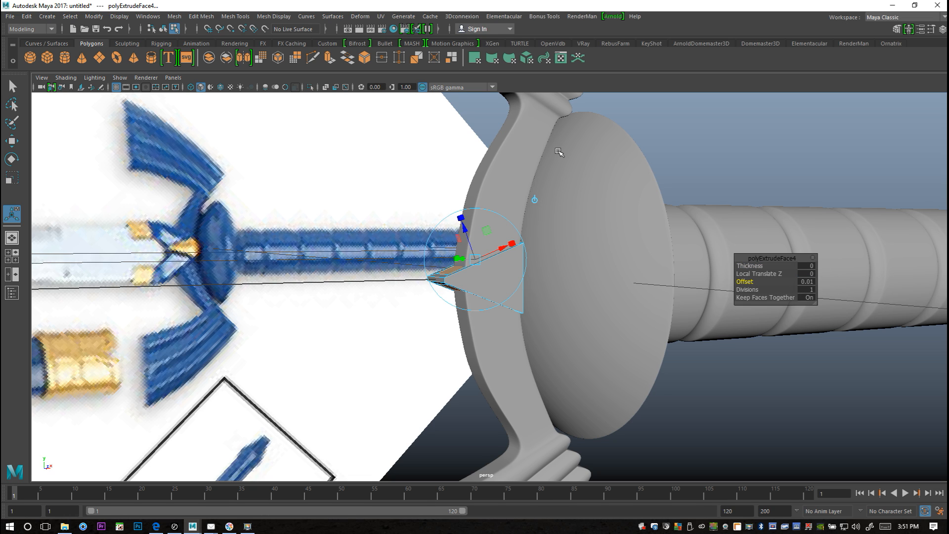
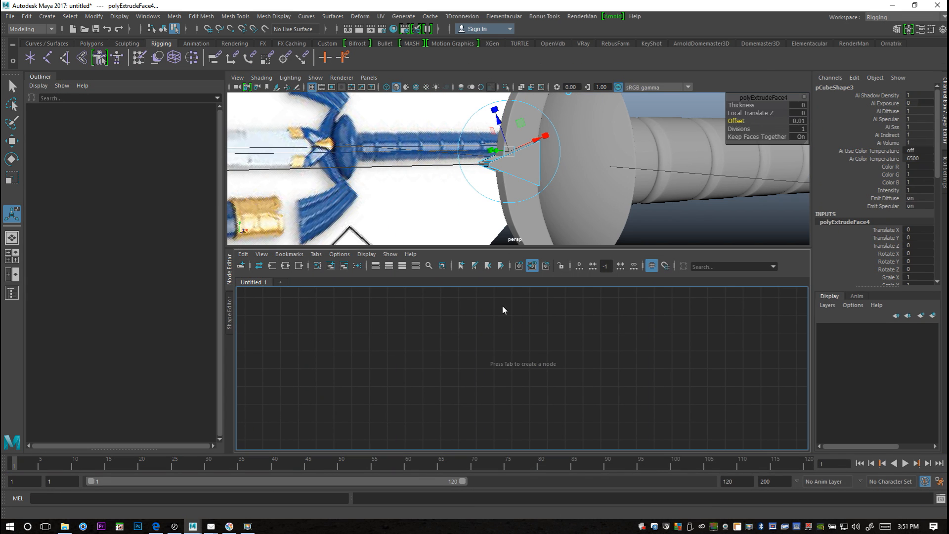
Restore the Maya Classic workspace and enlarge the perspective view on the wedge
click(426, 180)
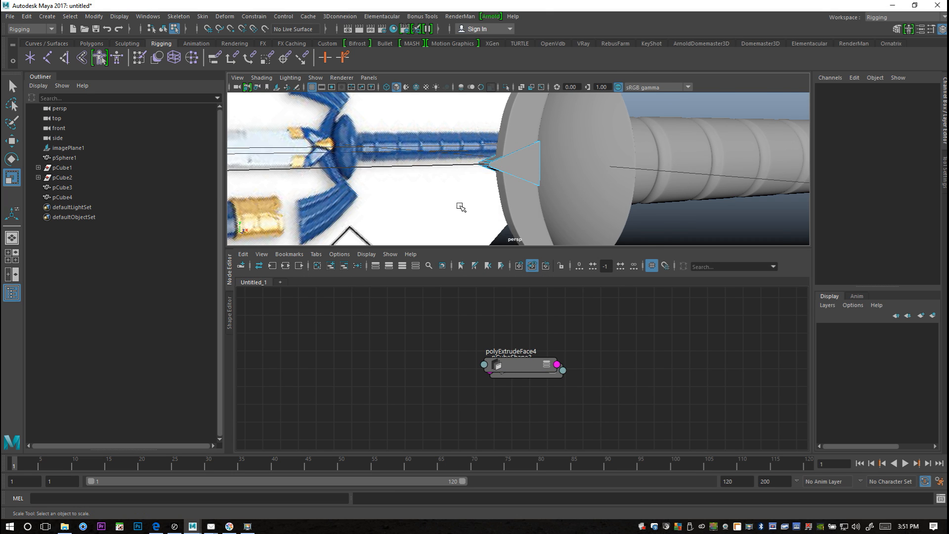
key(space)
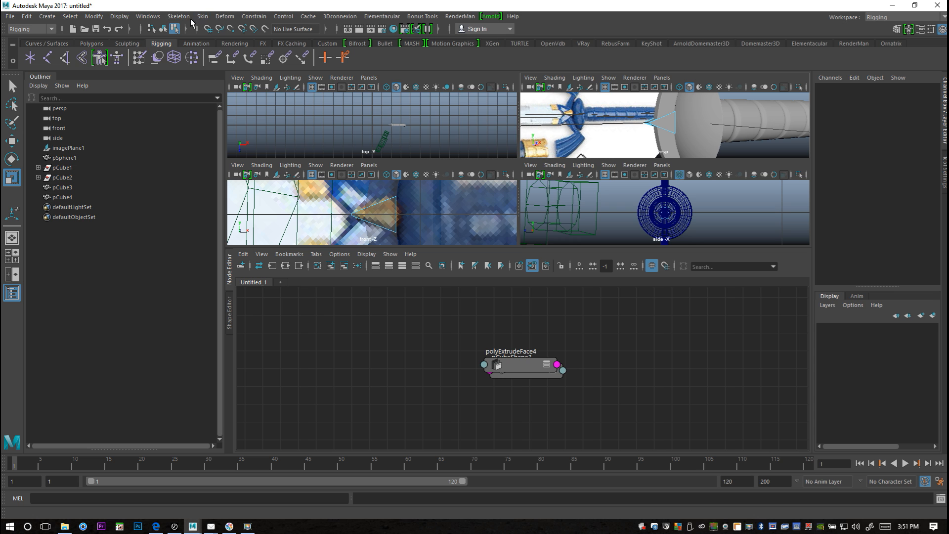
click(148, 18)
mouse_move(217, 34)
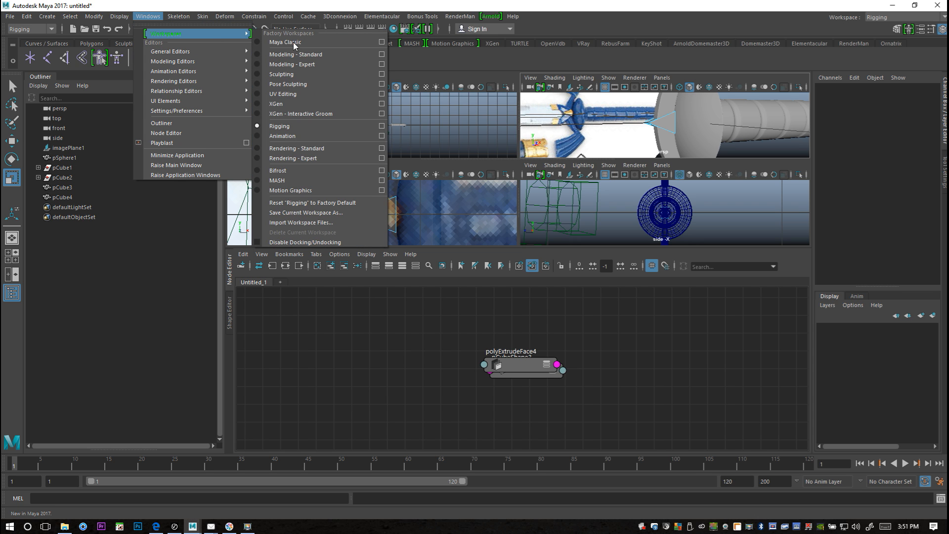
click(308, 43)
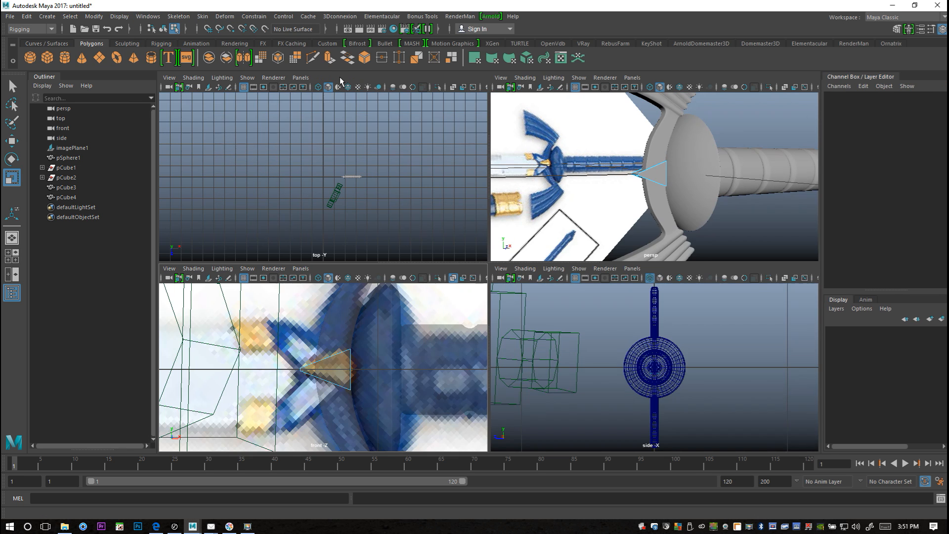
scroll(667, 226, up, 5)
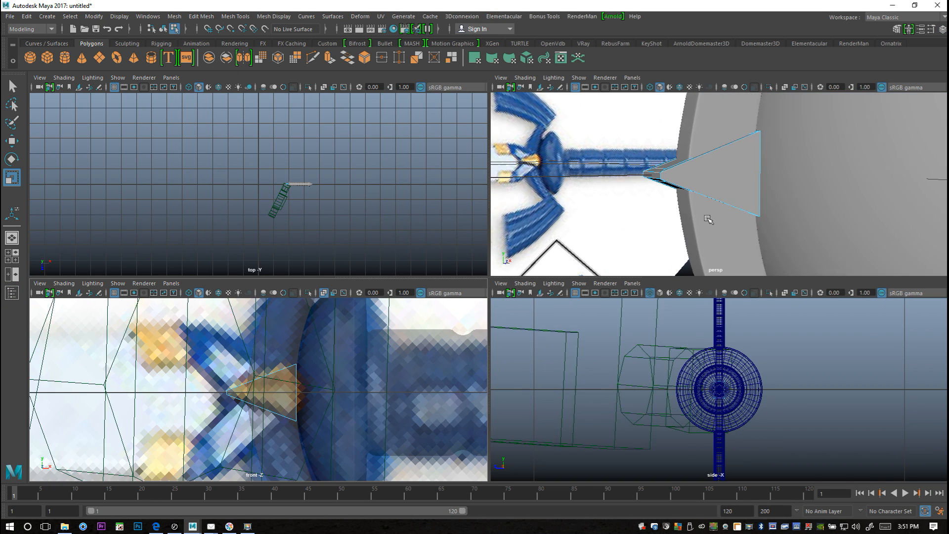
key(space)
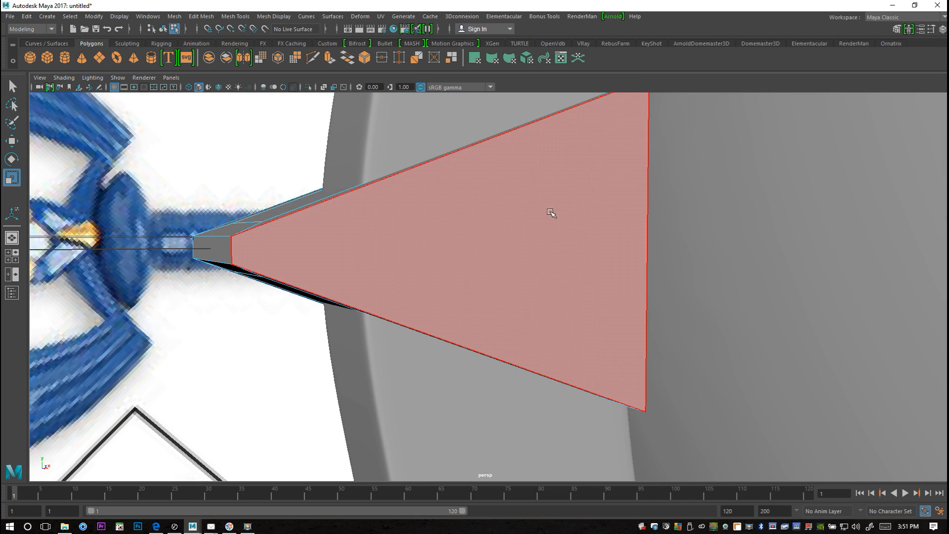
Extrude the wedge's inset upper and lower faces and scale them apart along Y
scroll(551, 213, down, 5)
mouse_move(499, 212)
alt+mouse_down()
mouse_move(513, 222)
mouse_move(499, 218)
alt+mouse_up()
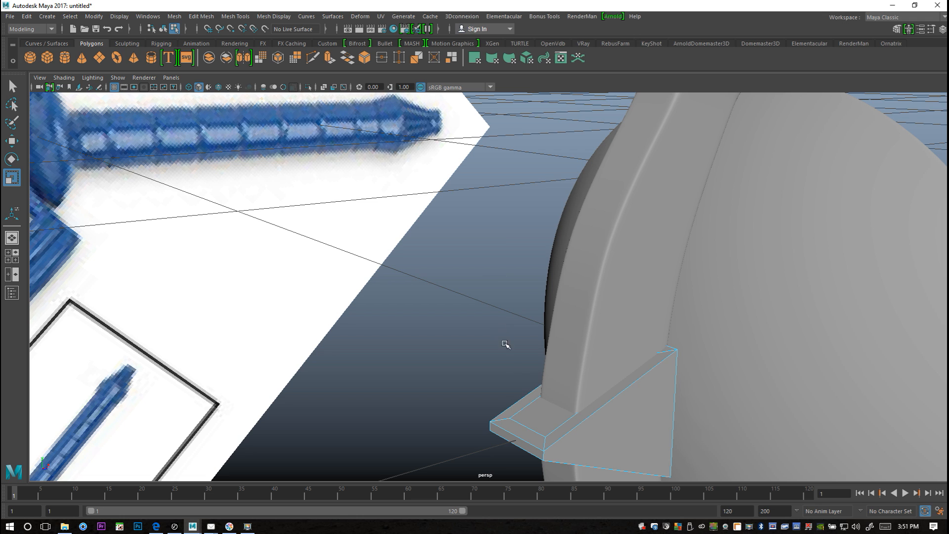
click(525, 394)
mouse_move(494, 334)
alt+mouse_down()
mouse_move(483, 316)
mouse_move(491, 315)
alt+mouse_up()
alt+middle_drag(493, 314, 527, 445)
scroll(483, 233, up, 2)
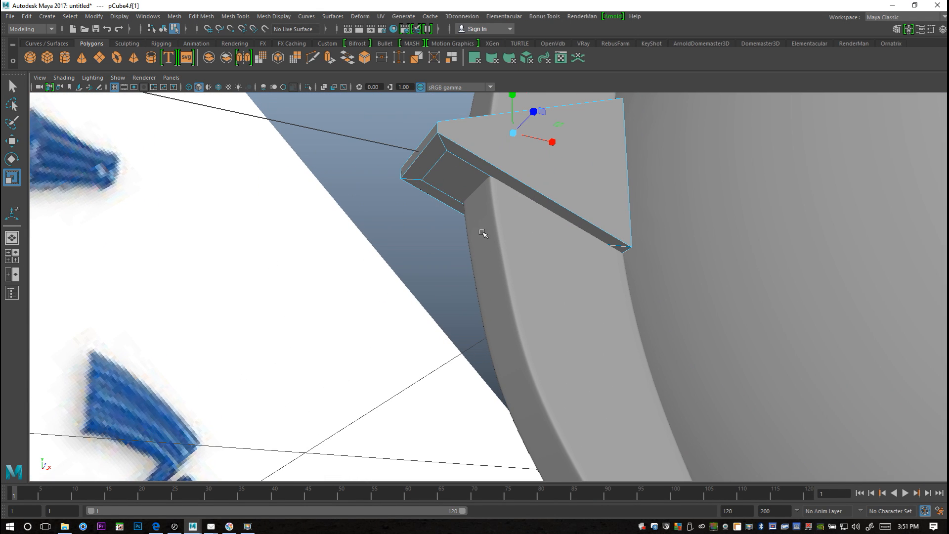
shift+click(459, 185)
scroll(361, 223, down, 4)
mouse_move(422, 263)
alt+mouse_down()
mouse_move(357, 269)
mouse_move(429, 276)
alt+mouse_up()
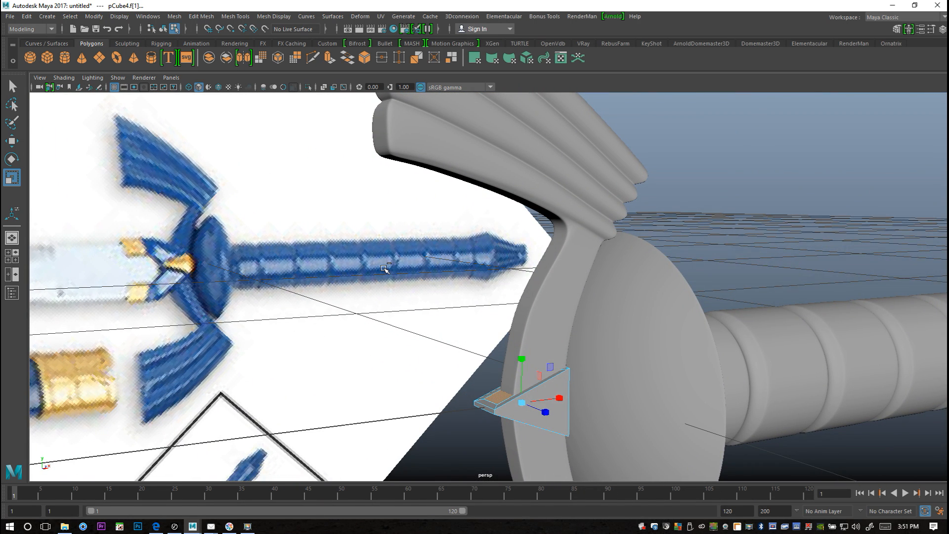
key(ctrl+e)
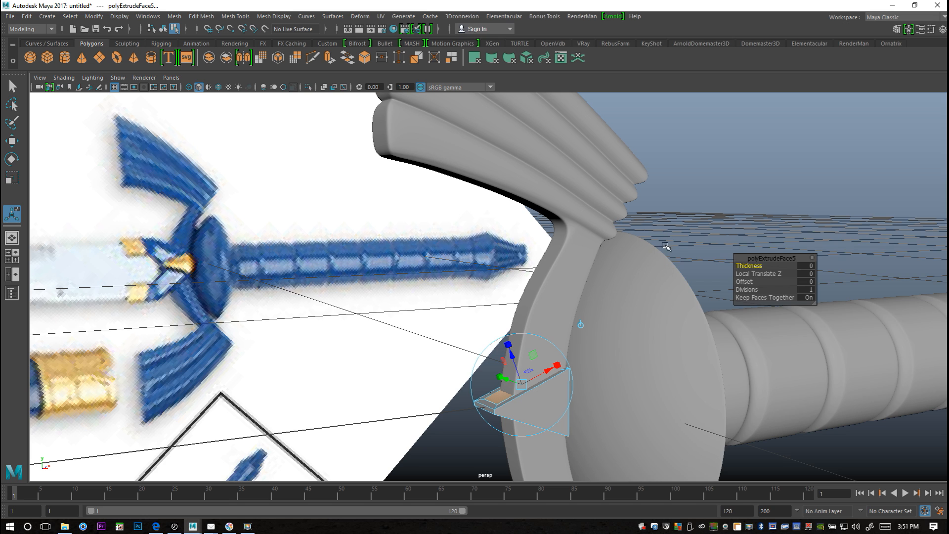
key(r)
drag(521, 360, 518, 331)
Try to move the extruded faces along X toward the blade and spread them farther along Y, undoing these changes
key(w)
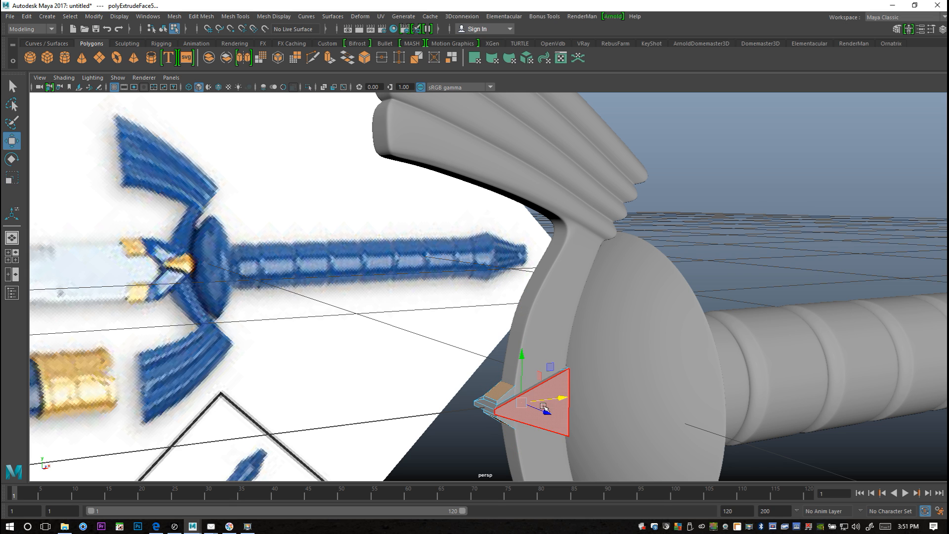
drag(561, 397, 504, 390)
mouse_move(455, 365)
mouse_down()
mouse_move(457, 342)
mouse_move(463, 356)
mouse_up()
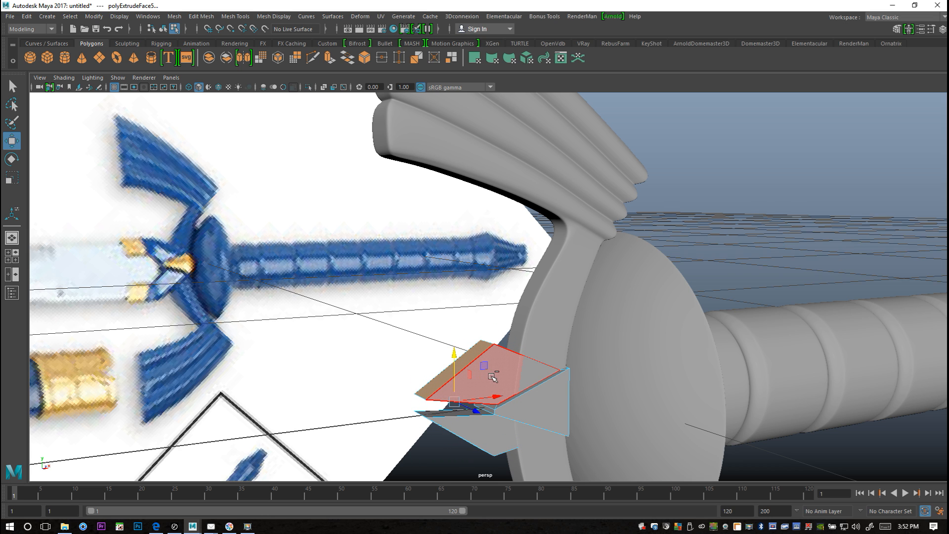
key(r)
drag(453, 351, 445, 347)
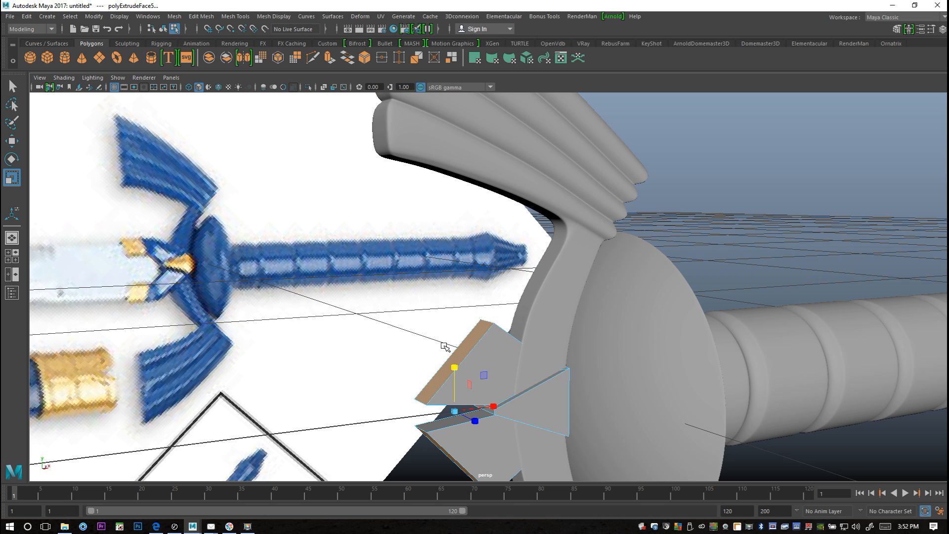
key(ctrl+z)
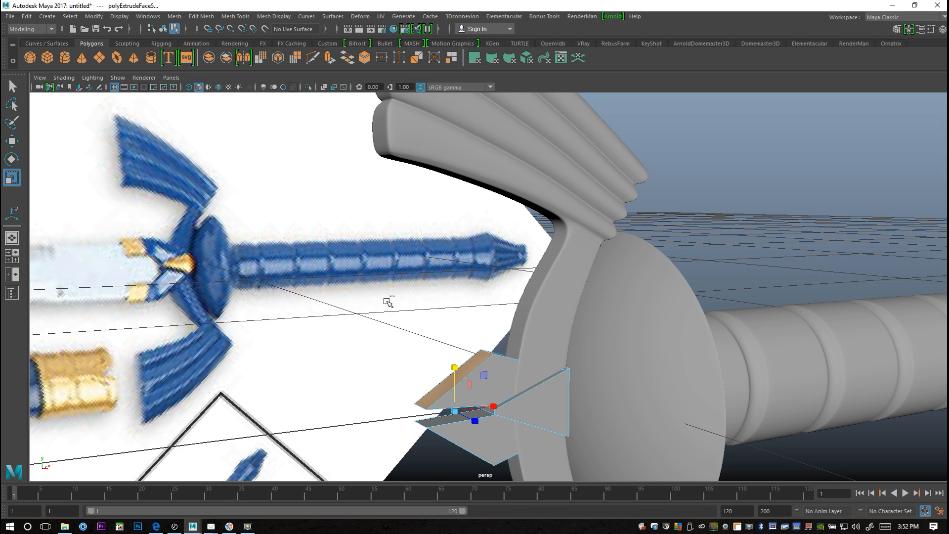
key(ctrl+z)
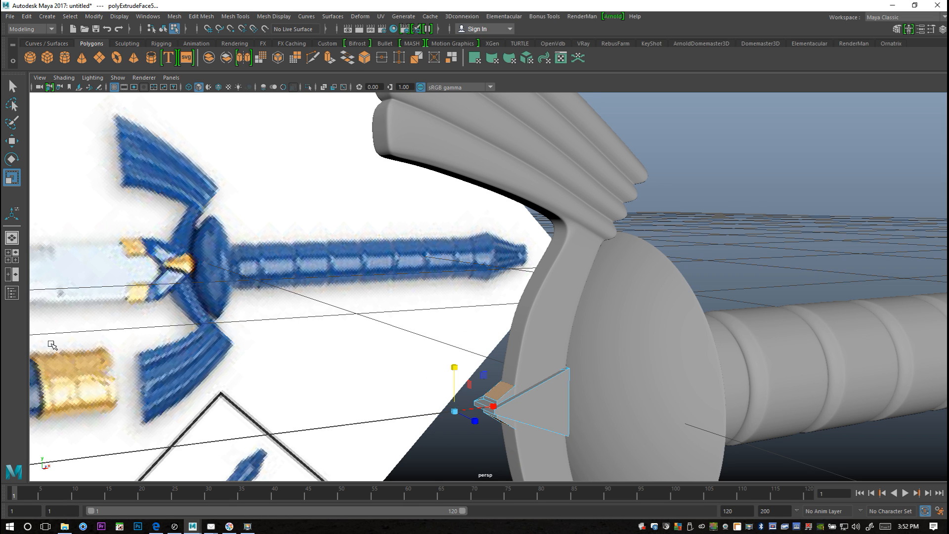
Show the extruded wedge over the reference image in an enlarged front view
click(12, 256)
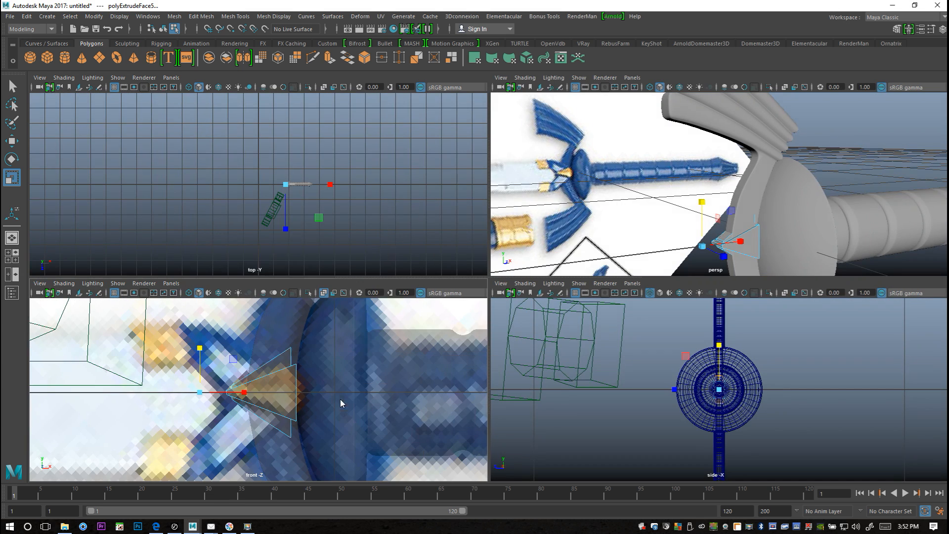
key(space)
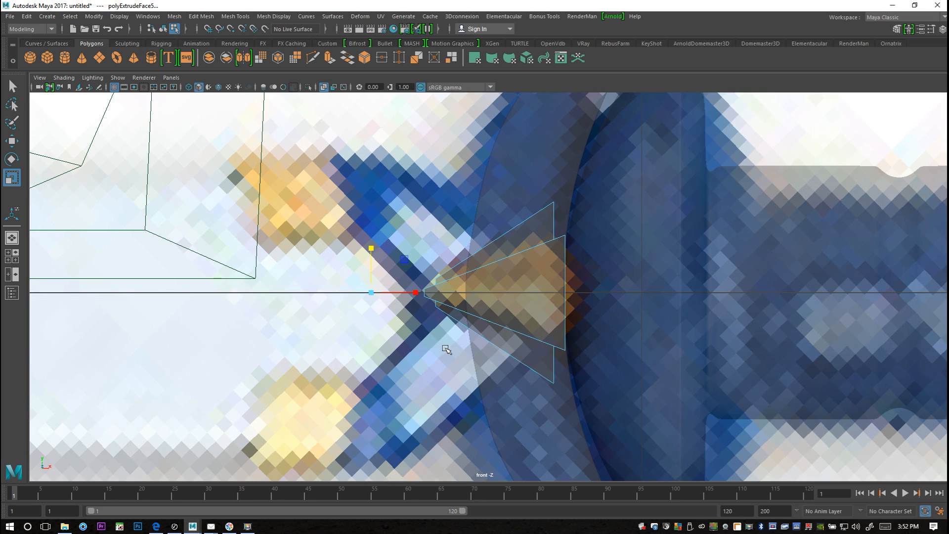
Spread the wedge's upper and lower side faces vertically, then extrude them toward the blade and taper their new ends slightly
drag(372, 251, 370, 217)
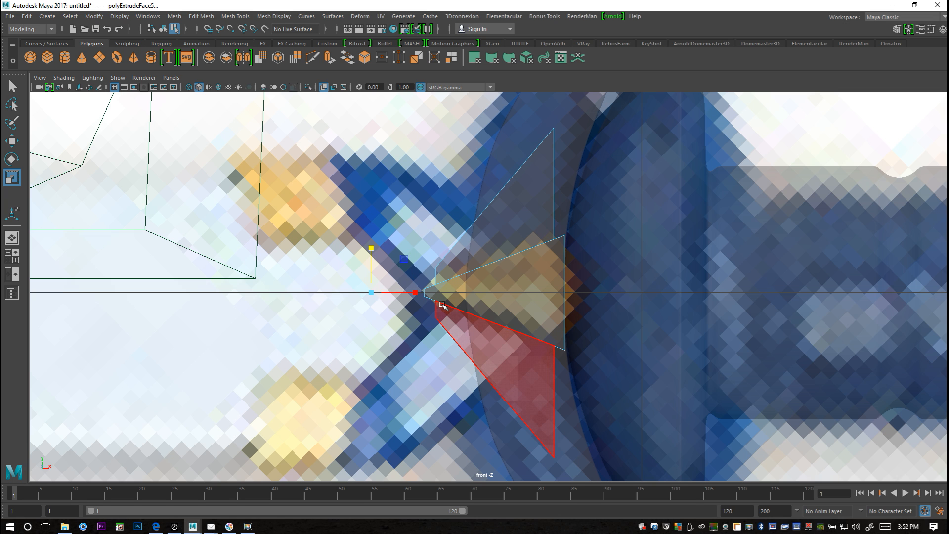
key(ctrl+e)
key(w)
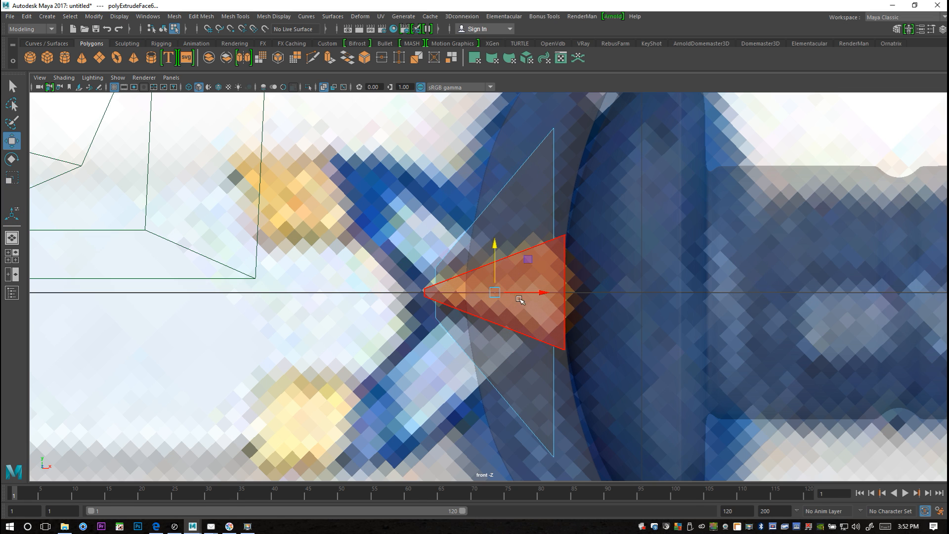
drag(539, 292, 373, 287)
key(r)
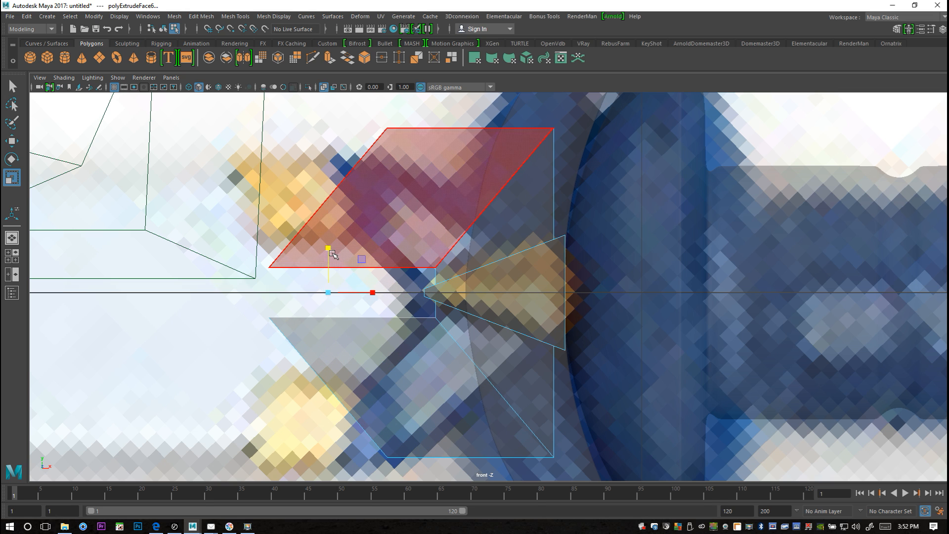
drag(328, 249, 326, 267)
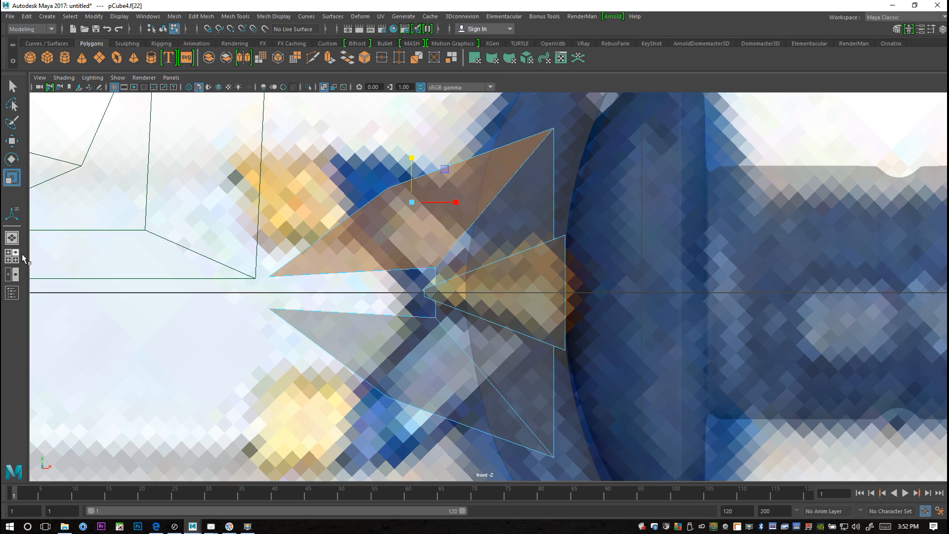
Spread the outer middle vertices of both prongs vertically in the front view and move them toward the blade to match the blue reference corners
click(12, 256)
key(space)
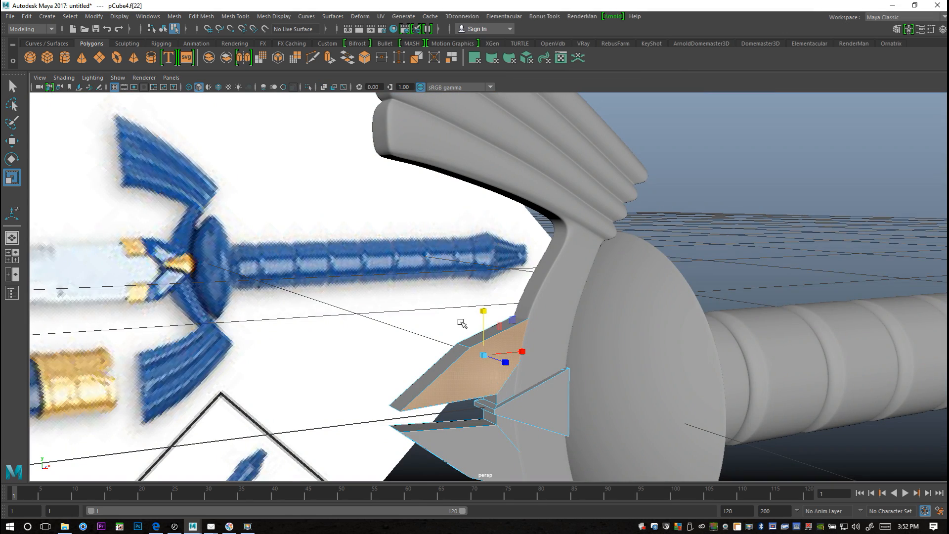
mouse_move(467, 326)
alt+mouse_down()
mouse_move(509, 315)
mouse_move(470, 309)
alt+mouse_up()
click(10, 259)
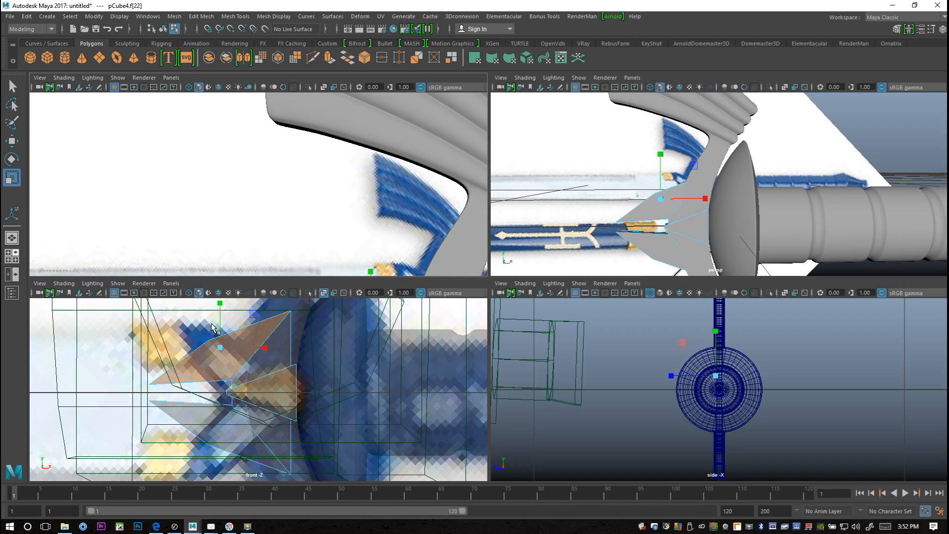
key(space)
scroll(447, 309, up, 1)
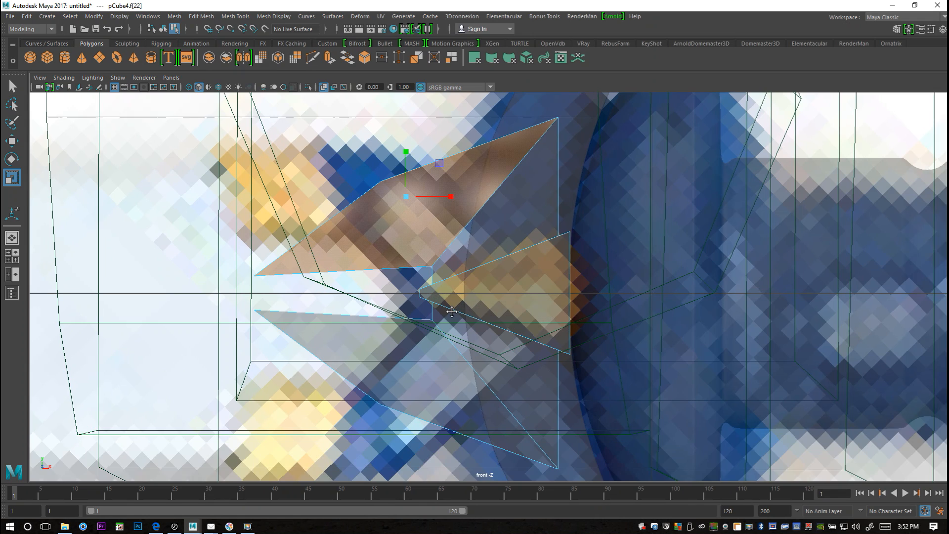
alt+middle_drag(449, 310, 485, 341)
right_click(418, 216)
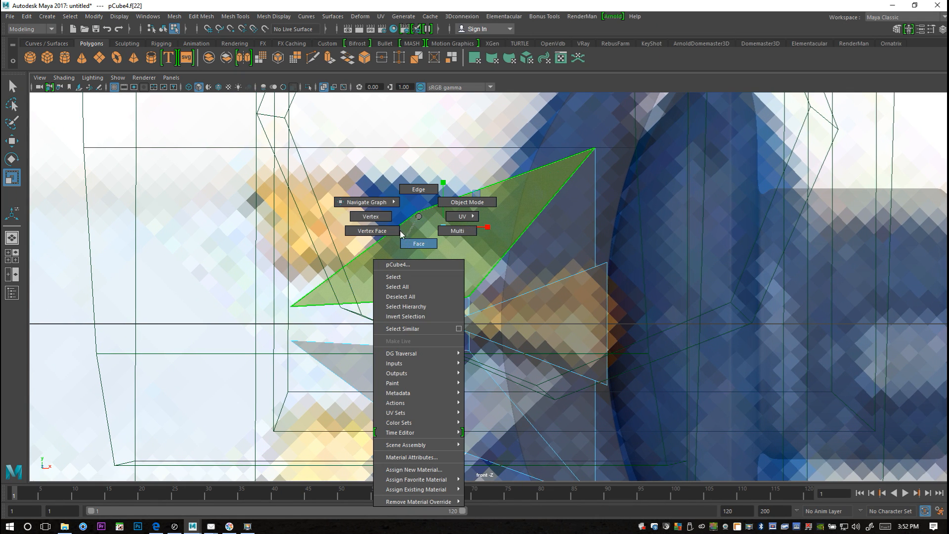
click(376, 217)
drag(404, 205, 432, 229)
shift+drag(406, 423, 456, 454)
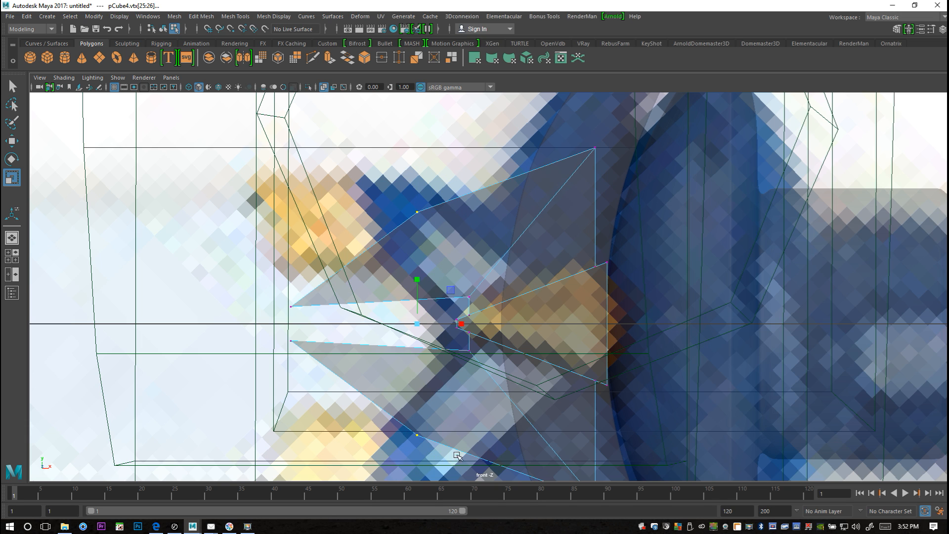
drag(416, 279, 417, 267)
key(w)
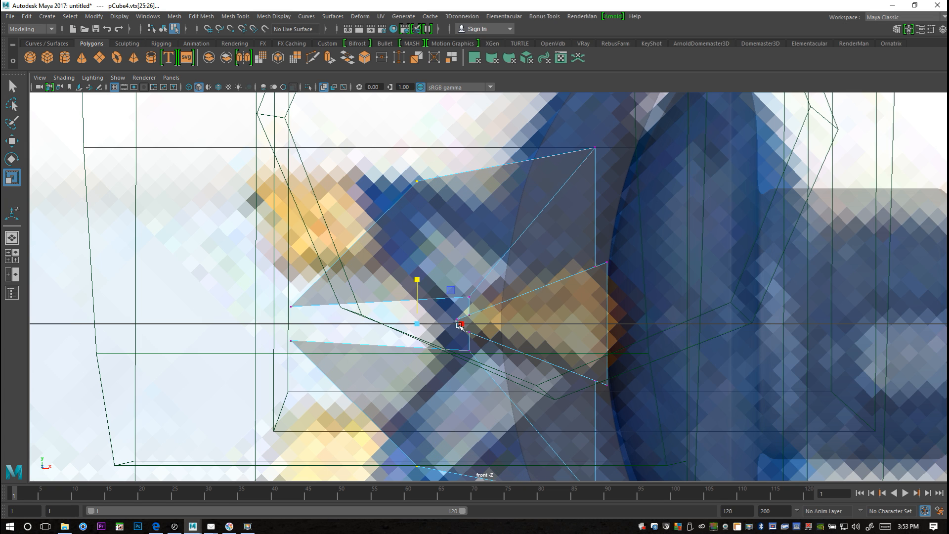
drag(464, 324, 408, 322)
Spread the blade-side tip vertices of both prongs vertically and move them back toward the guard, in line with the outer corner vertices
drag(272, 295, 314, 366)
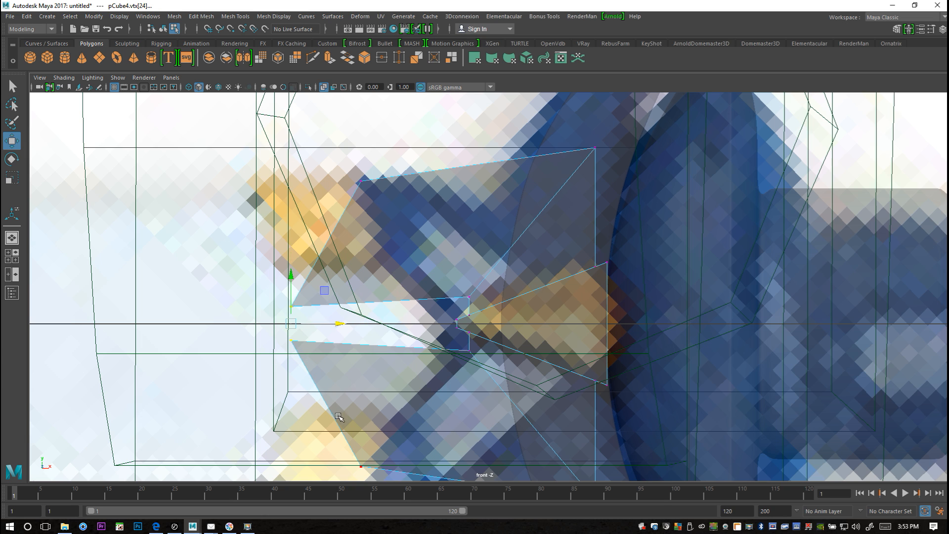
key(r)
drag(289, 281, 325, 128)
click(325, 129)
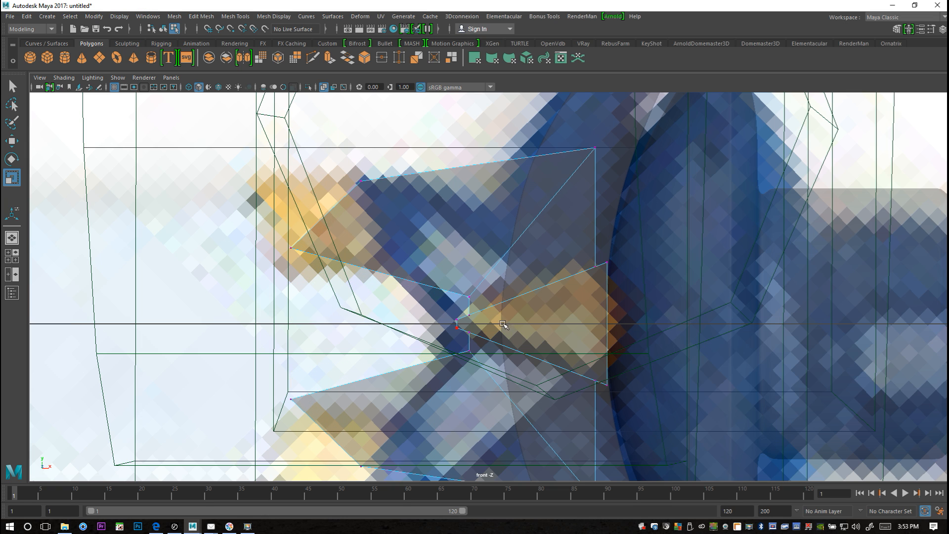
key(w)
drag(270, 237, 311, 277)
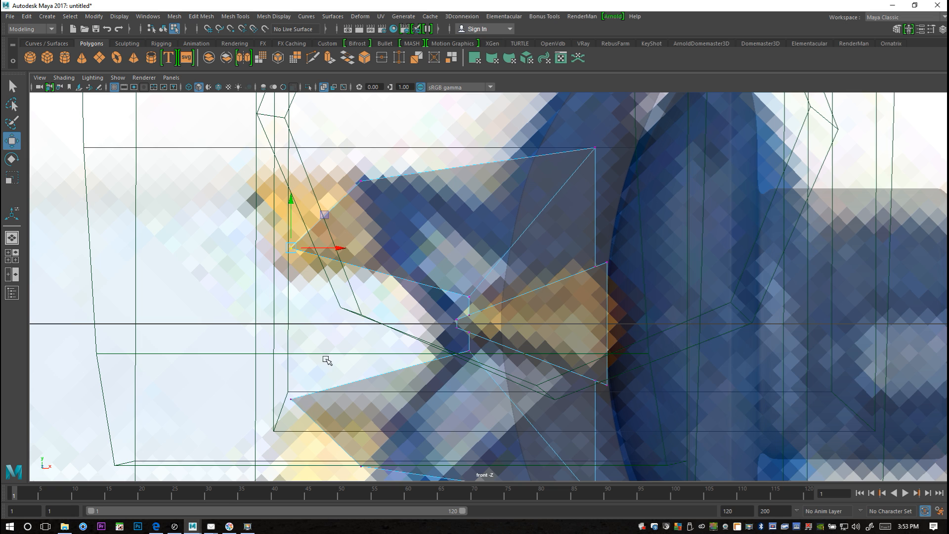
shift+drag(267, 386, 318, 421)
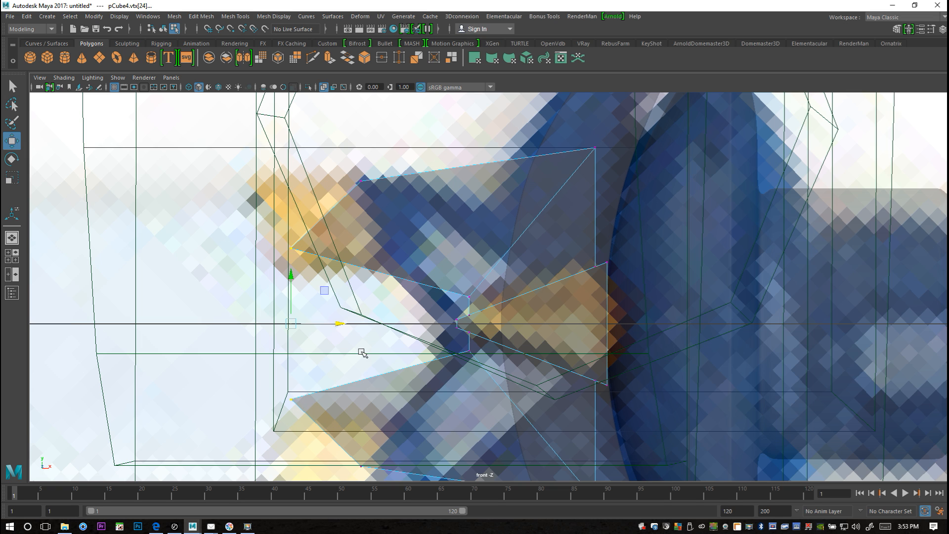
drag(339, 331, 409, 322)
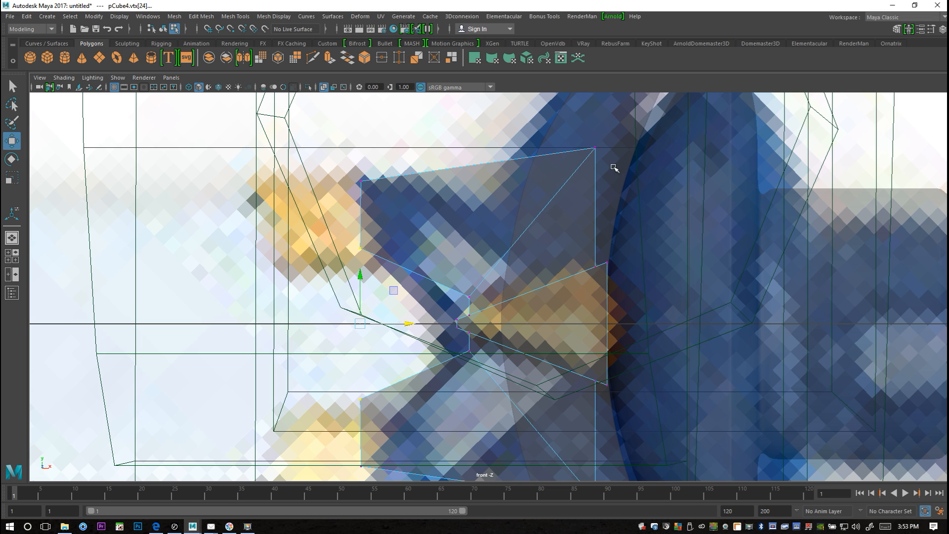
Reposition the prongs' outer guard-side vertices closer to the blade and scale them vertically to follow the reference outline
drag(607, 164, 583, 135)
scroll(617, 393, down, 12)
scroll(556, 376, up, 4)
scroll(559, 386, up, 5)
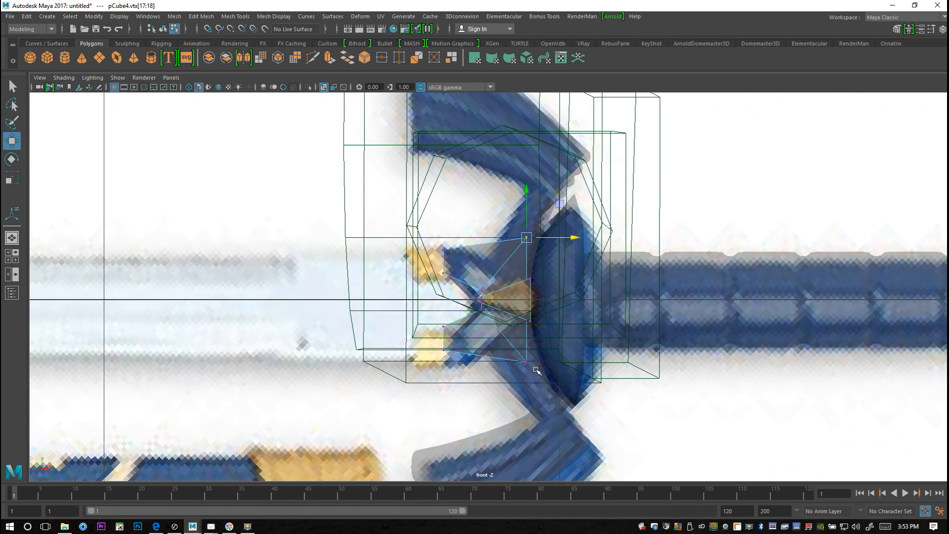
shift+drag(514, 355, 550, 390)
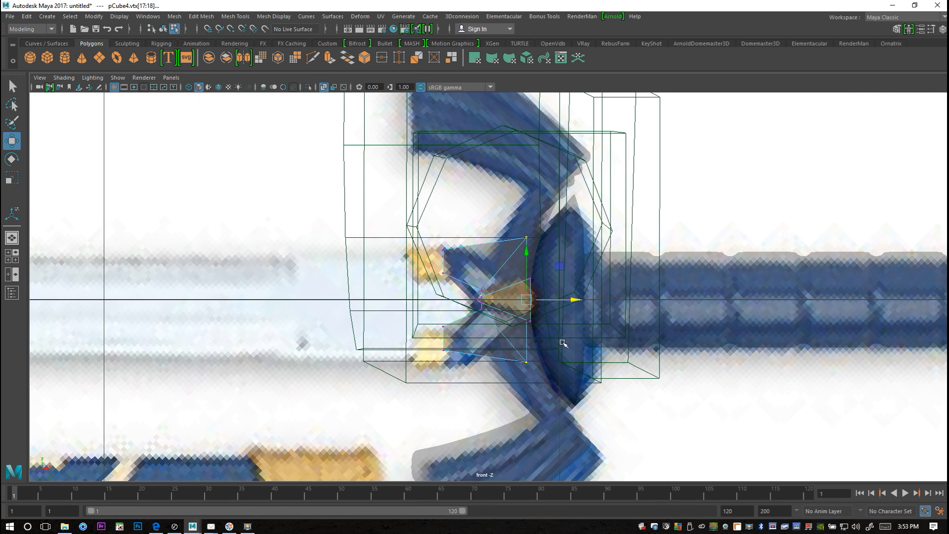
key(r)
drag(527, 253, 523, 279)
key(w)
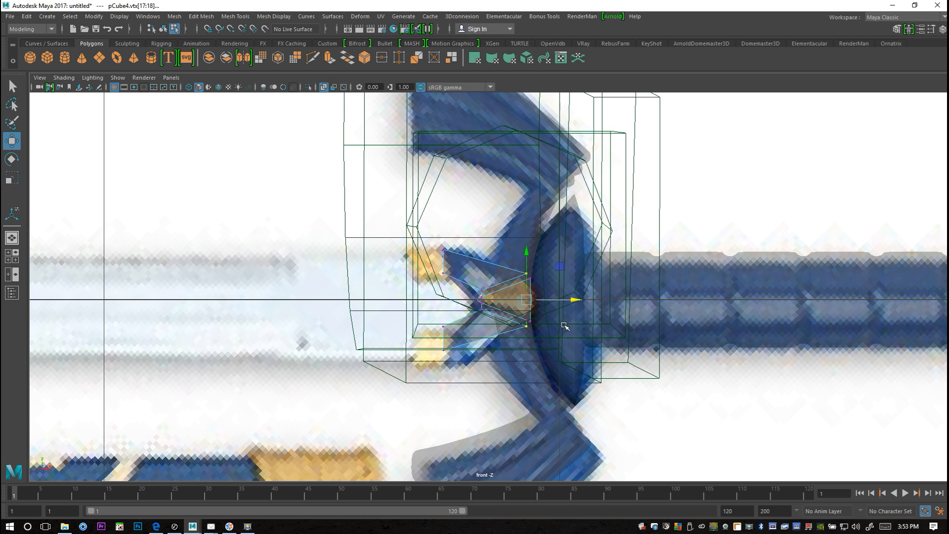
drag(578, 301, 524, 307)
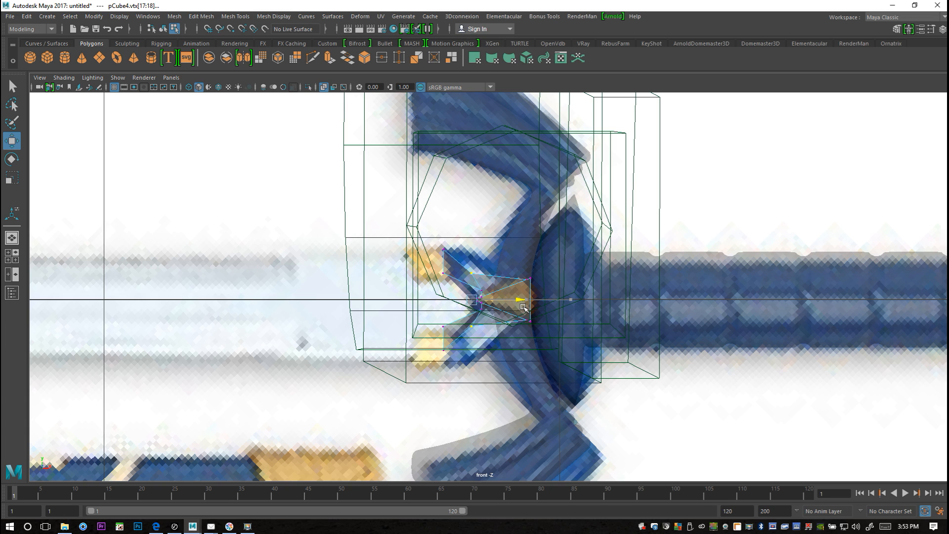
key(r)
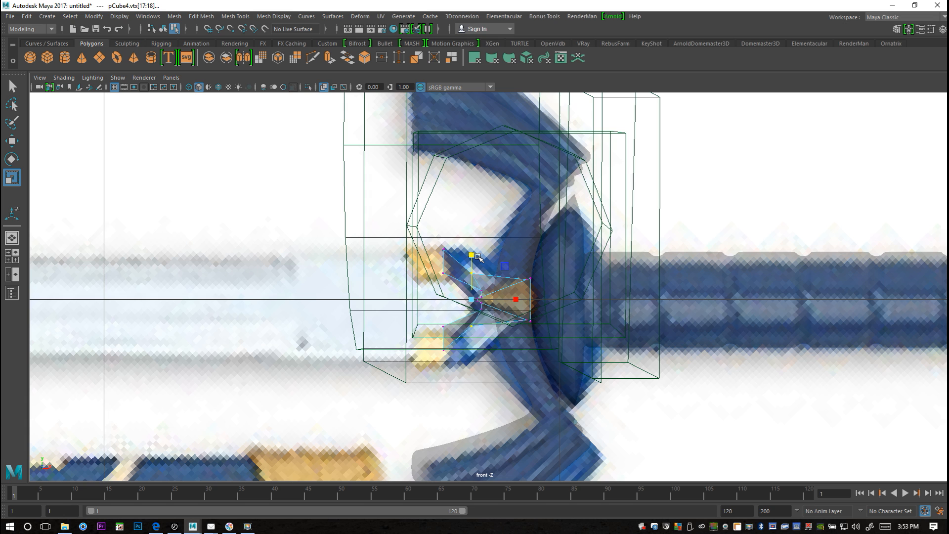
drag(472, 255, 460, 219)
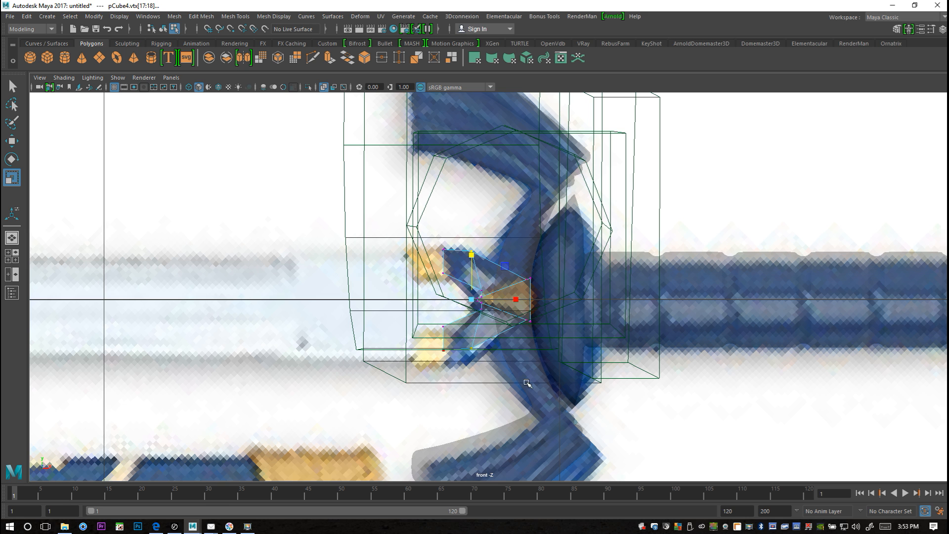
Extrude the blade-facing end faces of both prongs with an offset of 0.005 to inset them
click(14, 257)
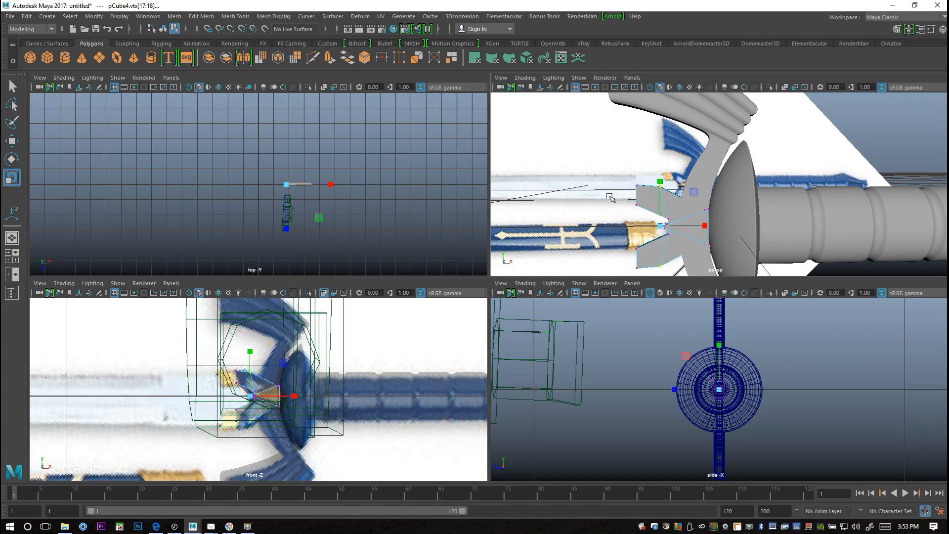
key(space)
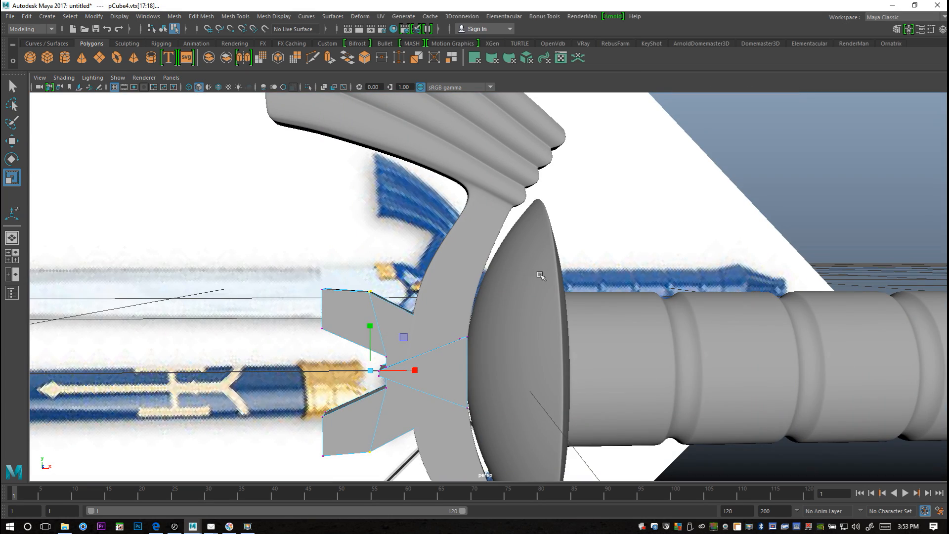
mouse_move(511, 279)
alt+mouse_down()
mouse_move(563, 281)
mouse_move(539, 276)
mouse_move(550, 275)
mouse_move(517, 295)
alt+mouse_up()
alt+middle_drag(517, 295, 526, 244)
alt+drag(526, 244, 516, 262)
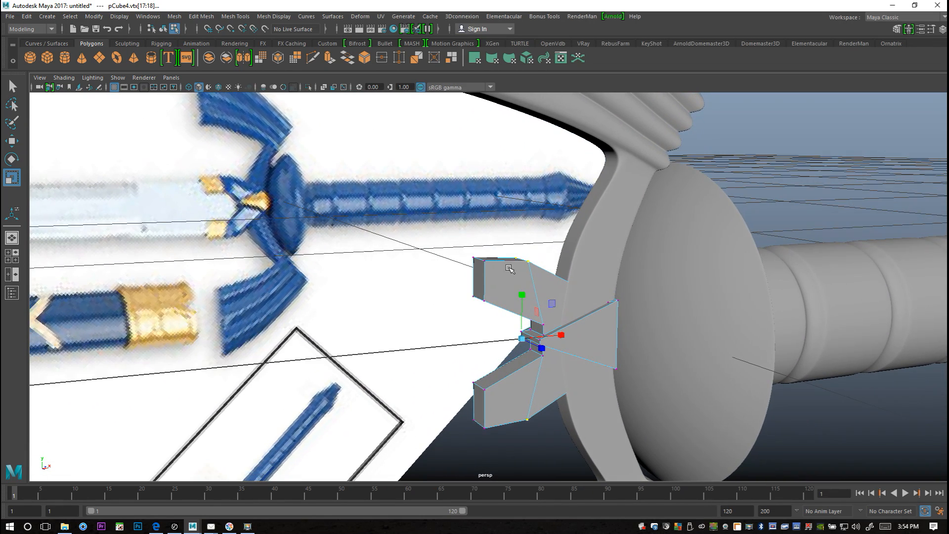
right_drag(474, 272, 474, 247)
click(477, 278)
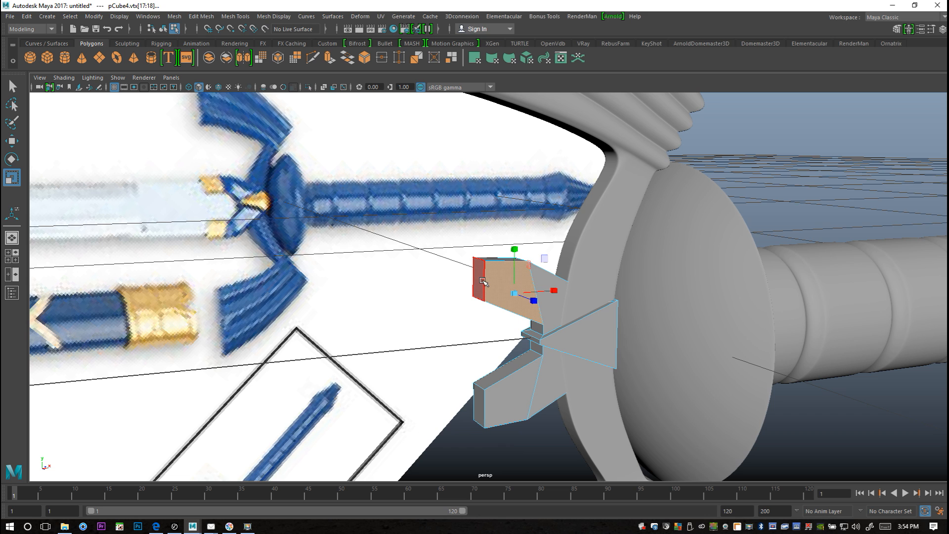
click(479, 280)
alt+drag(424, 341, 452, 330)
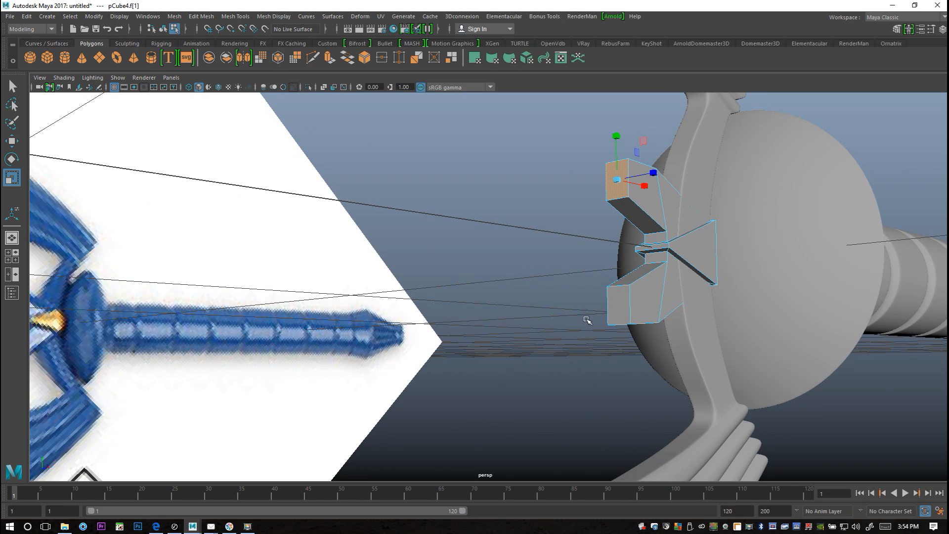
shift+click(618, 310)
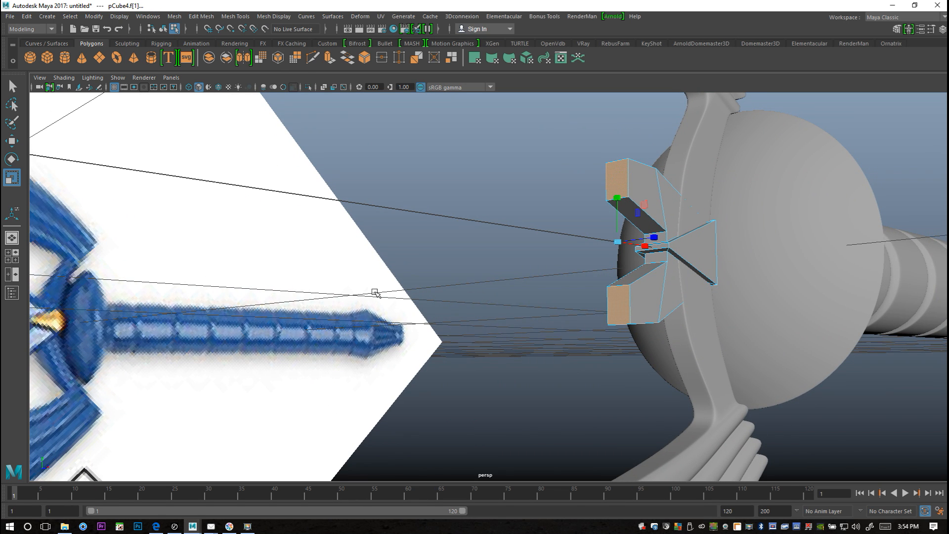
key(ctrl+e)
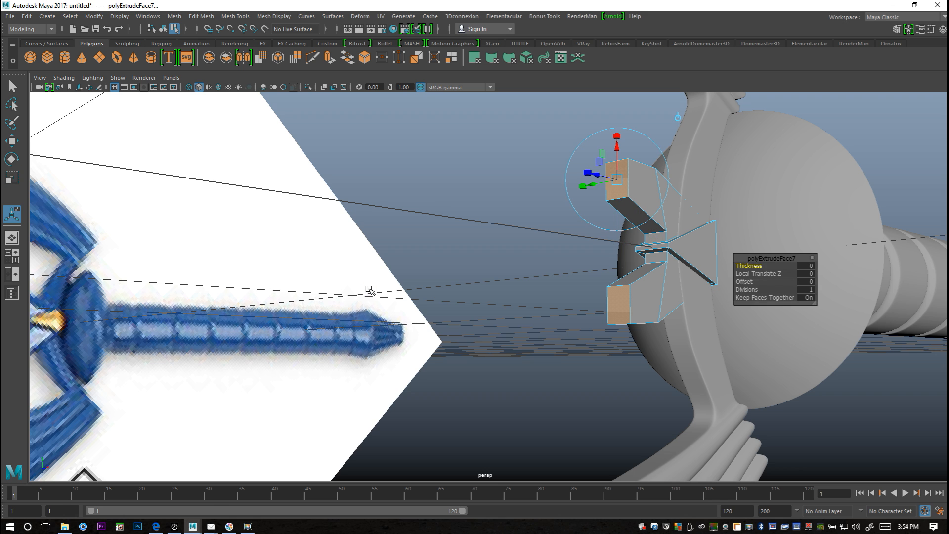
alt+drag(505, 300, 491, 303)
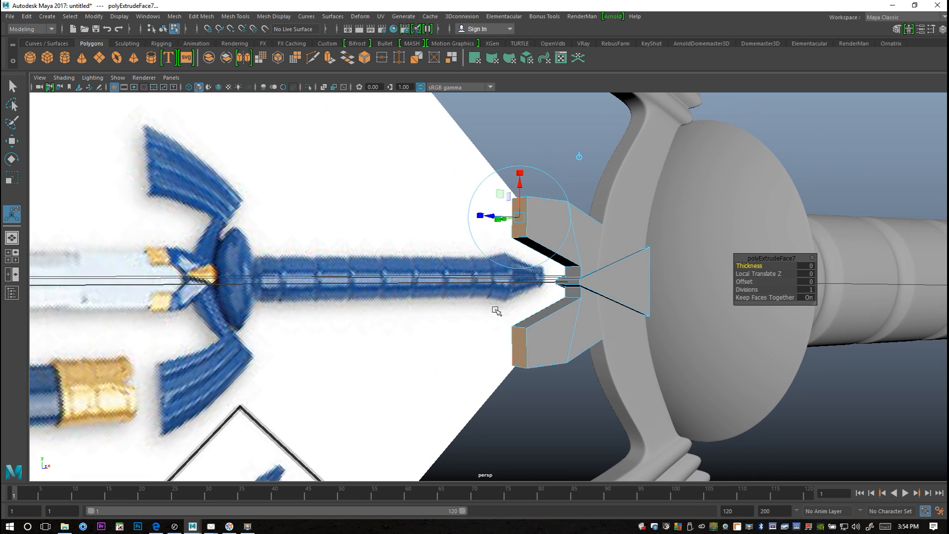
click(806, 282)
text(0.01)
key(Return)
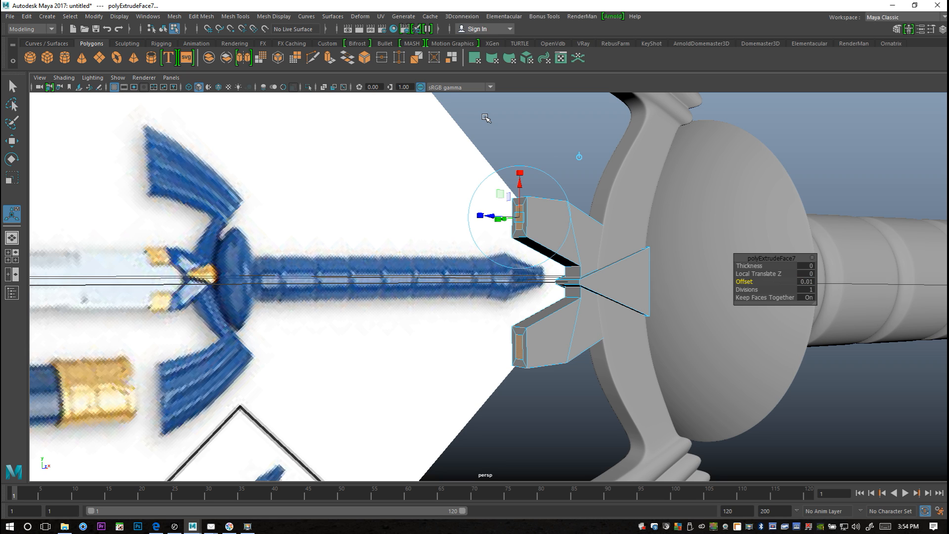
click(806, 282)
key(Return)
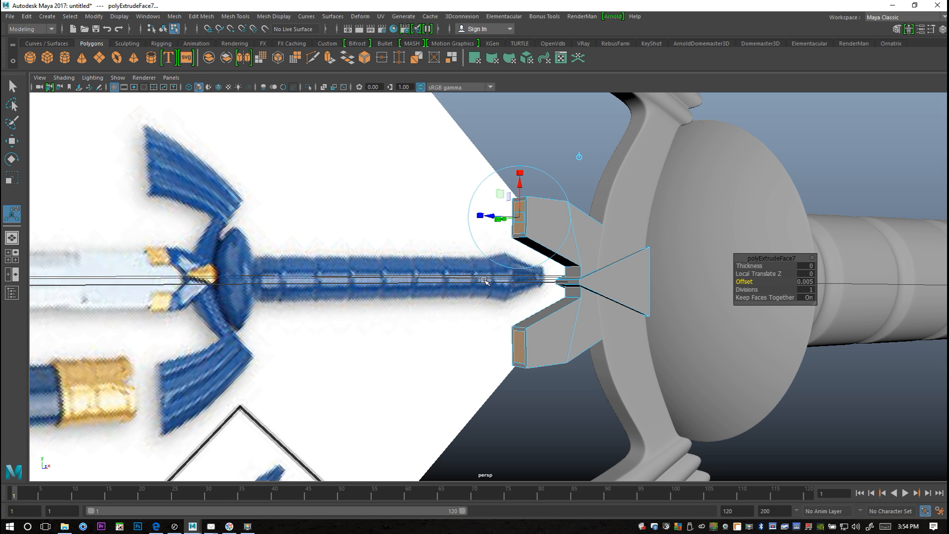
Extrude the inset end faces of both prongs toward the blade to form the bases of the gold tips
alt+drag(479, 303, 430, 295)
key(ctrl+z)
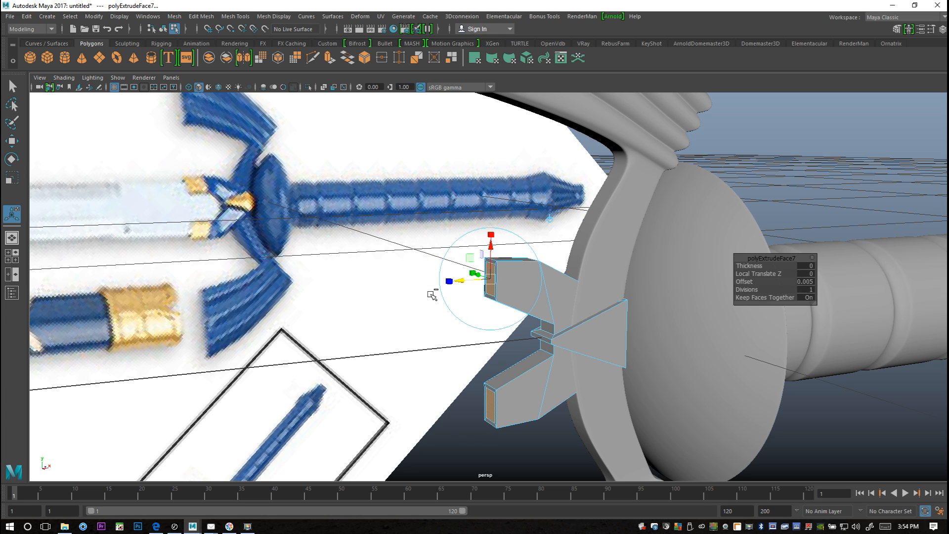
key(ctrl+e)
key(w)
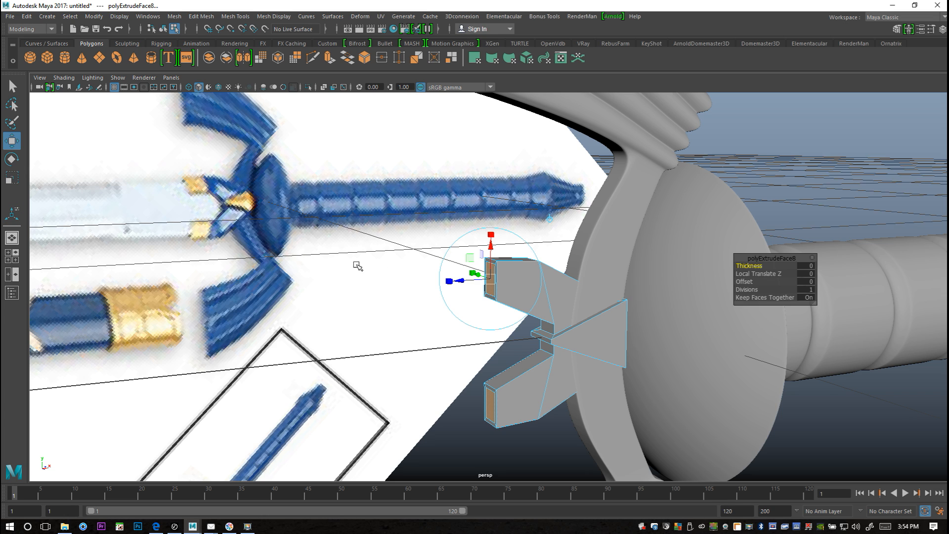
drag(532, 341, 470, 353)
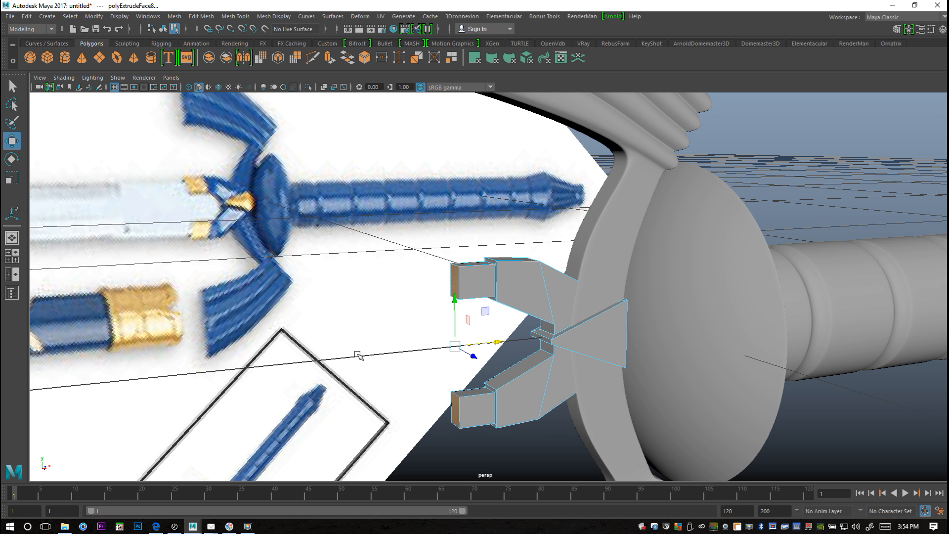
click(15, 257)
key(space)
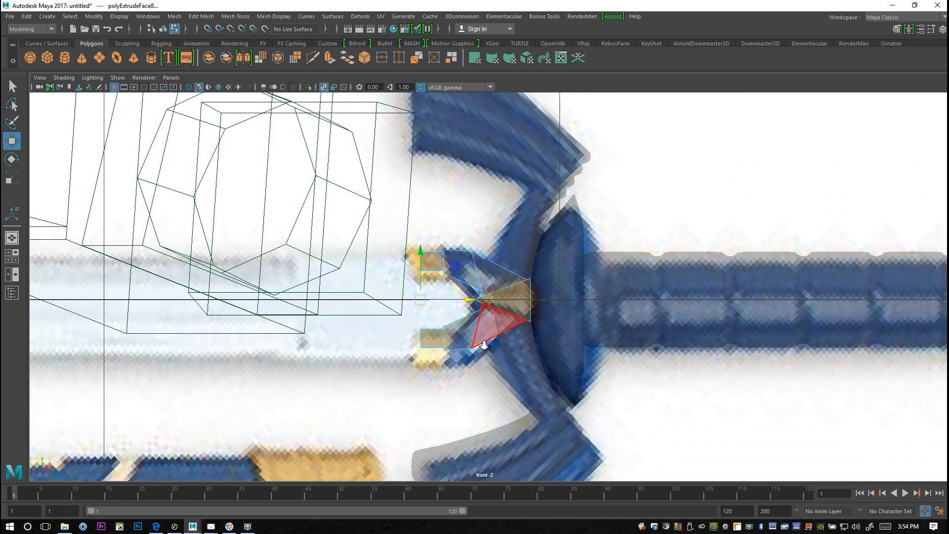
Lengthen the extruded prong tips toward the blade until their ends match the reference's gold tips
scroll(483, 344, up, 2)
drag(453, 303, 442, 307)
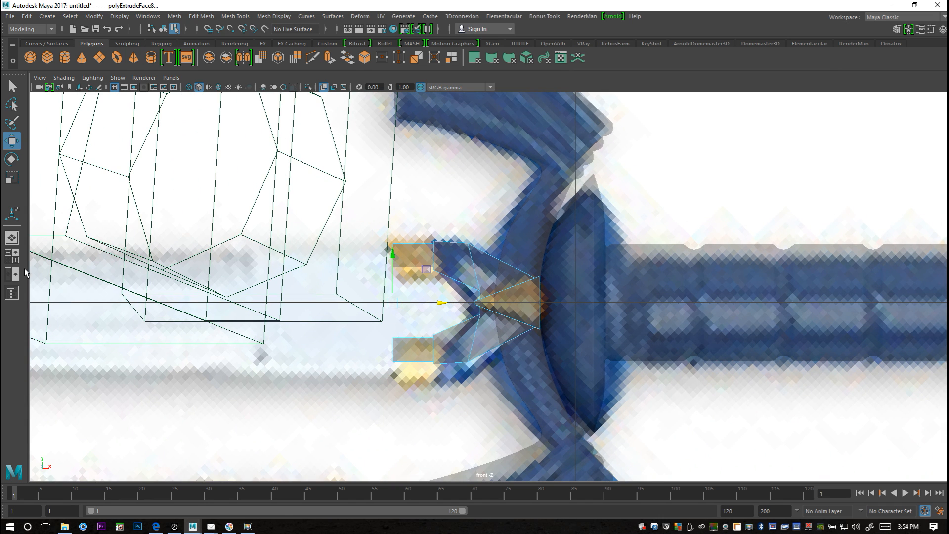
Examine the prongs and tips from the front and at several perspective angles against the guard and reference image
click(16, 257)
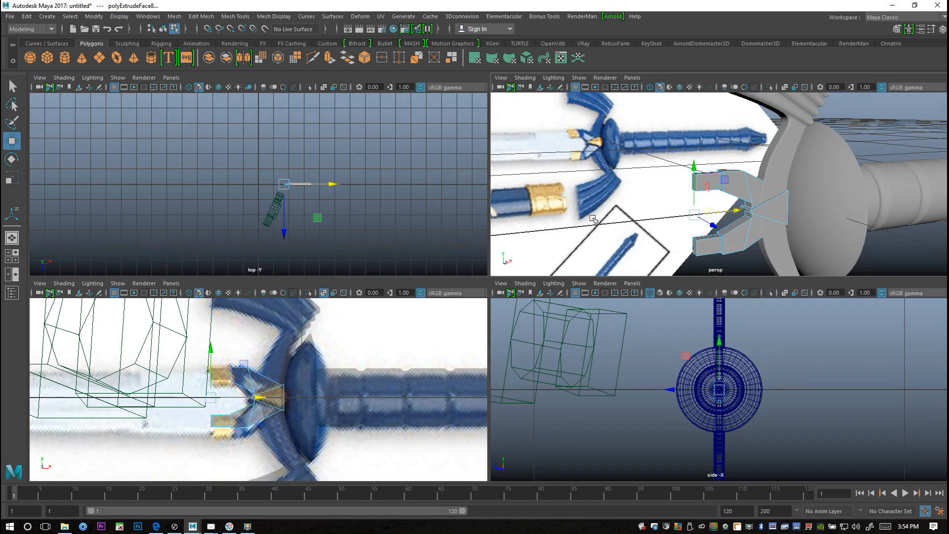
key(space)
scroll(478, 296, down, 4)
alt+drag(478, 296, 457, 314)
click(644, 390)
alt+drag(617, 383, 606, 362)
click(12, 256)
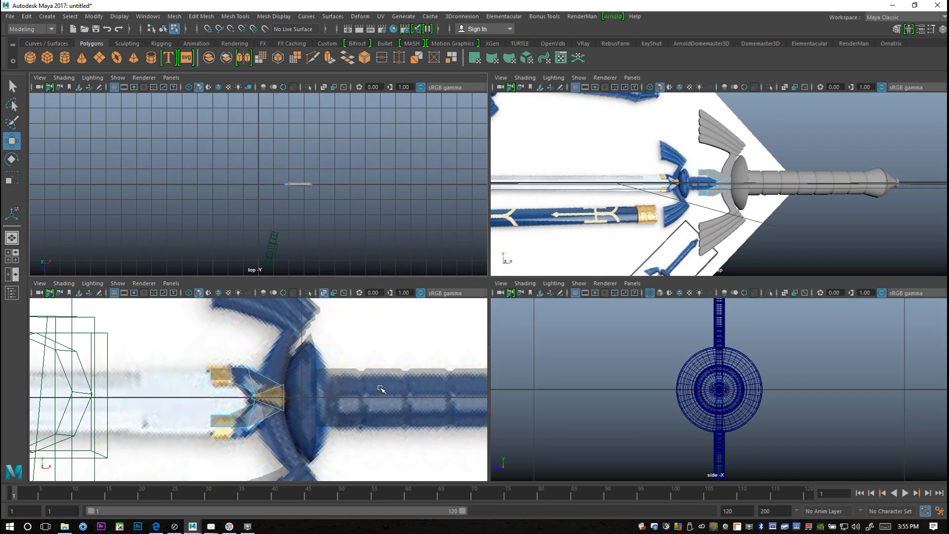
key(space)
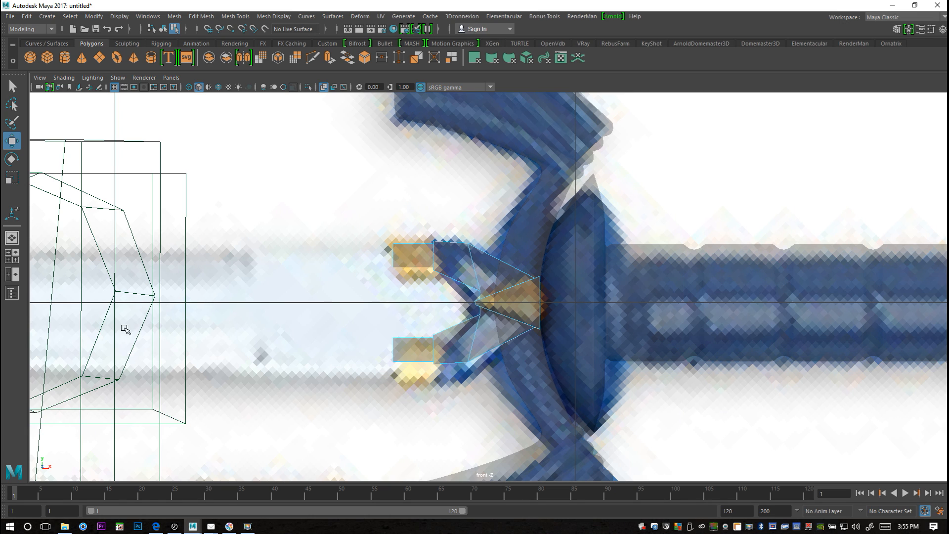
key(space)
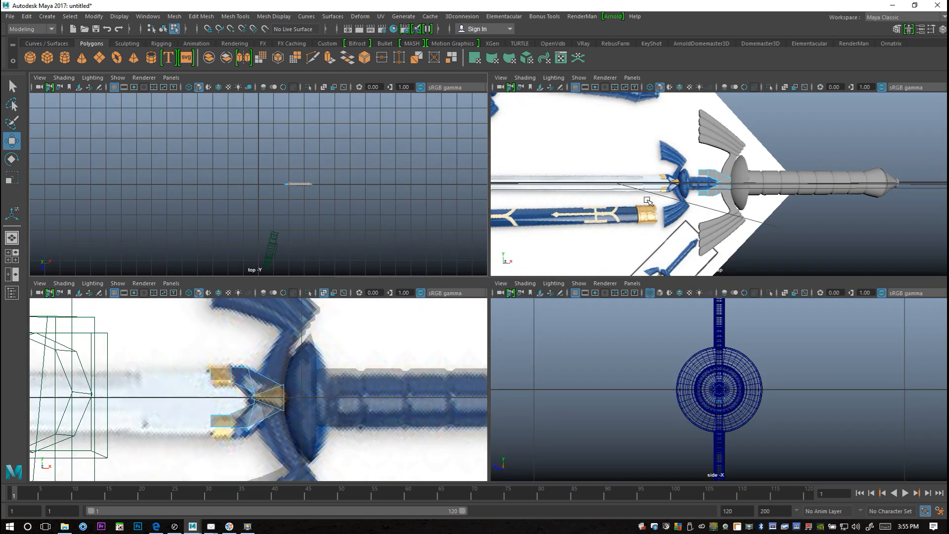
key(space)
scroll(492, 292, up, 5)
alt+drag(492, 292, 470, 314)
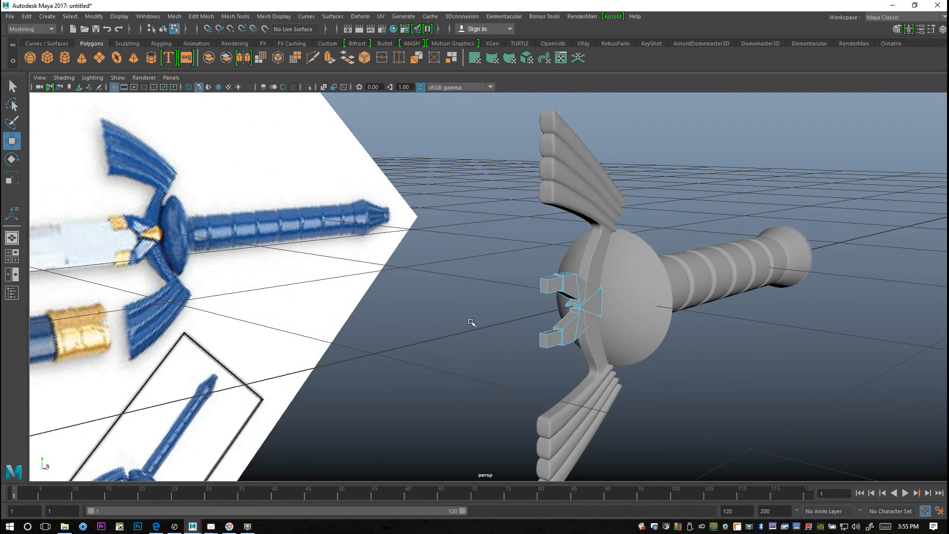
scroll(471, 322, up, 3)
alt+middle_drag(491, 330, 536, 285)
alt+drag(536, 285, 525, 306)
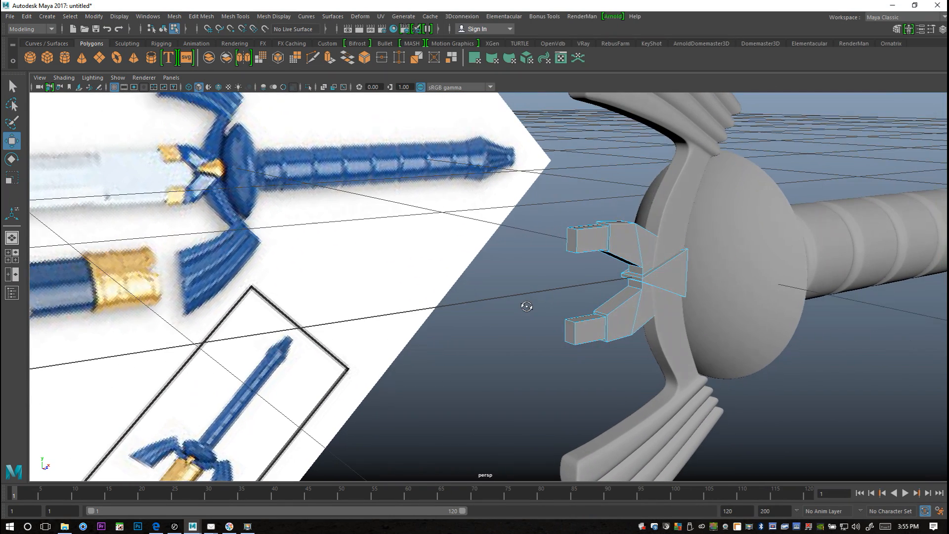
Create a polygon cube for the blade, flatten it into a narrow slab and place its end at the prongs
click(50, 59)
scroll(421, 289, down, 6)
key(r)
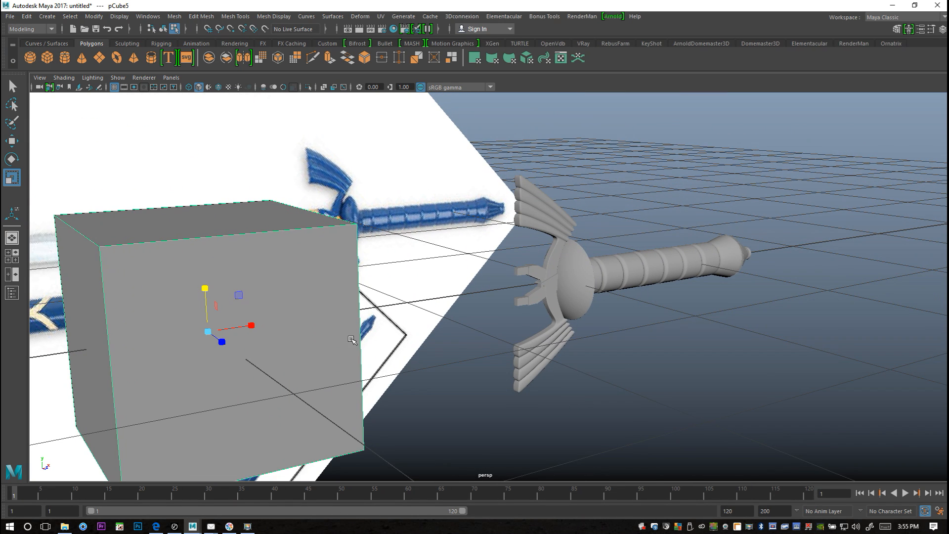
drag(226, 343, 181, 332)
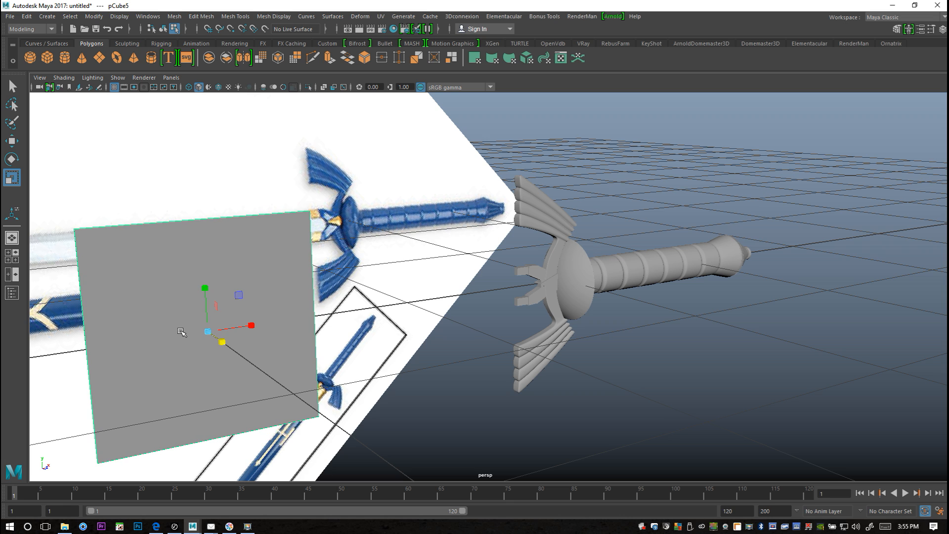
drag(208, 315, 488, 293)
key(w)
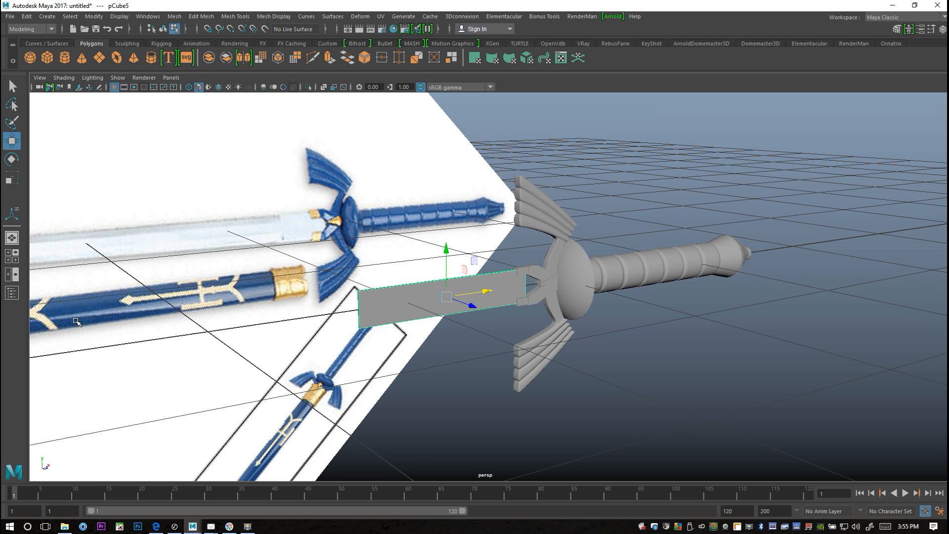
Scale up the blade slab's thickness in the top view, keeping it thinner than the crossguard
click(11, 259)
key(space)
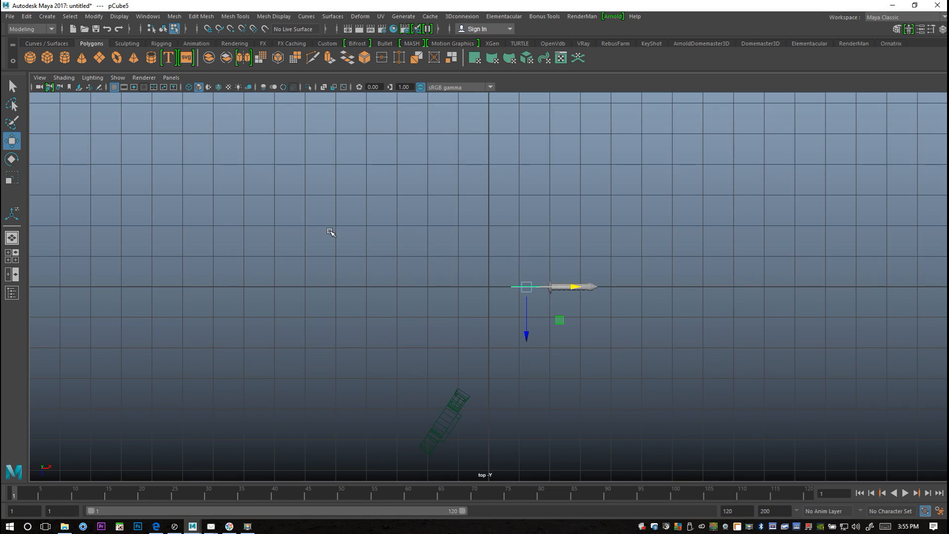
key(f)
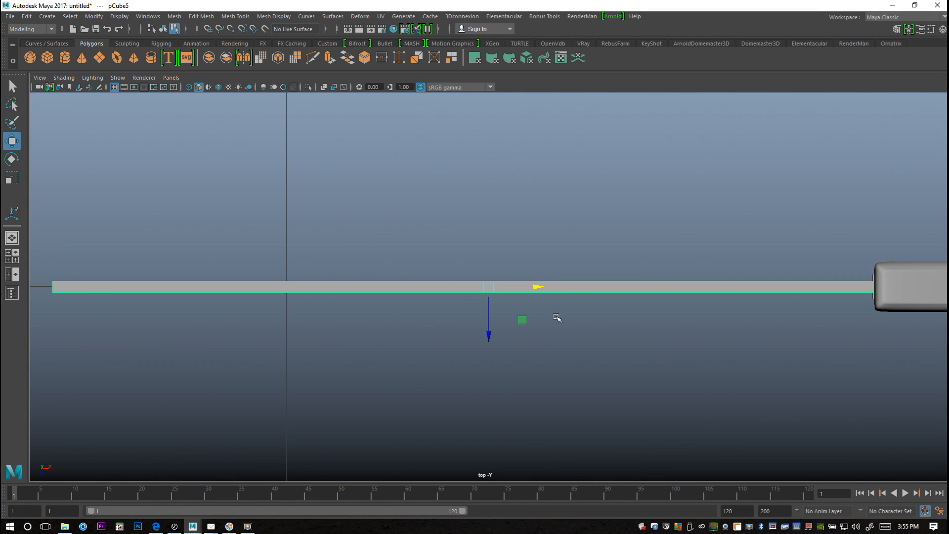
key(4)
scroll(557, 320, down, 10)
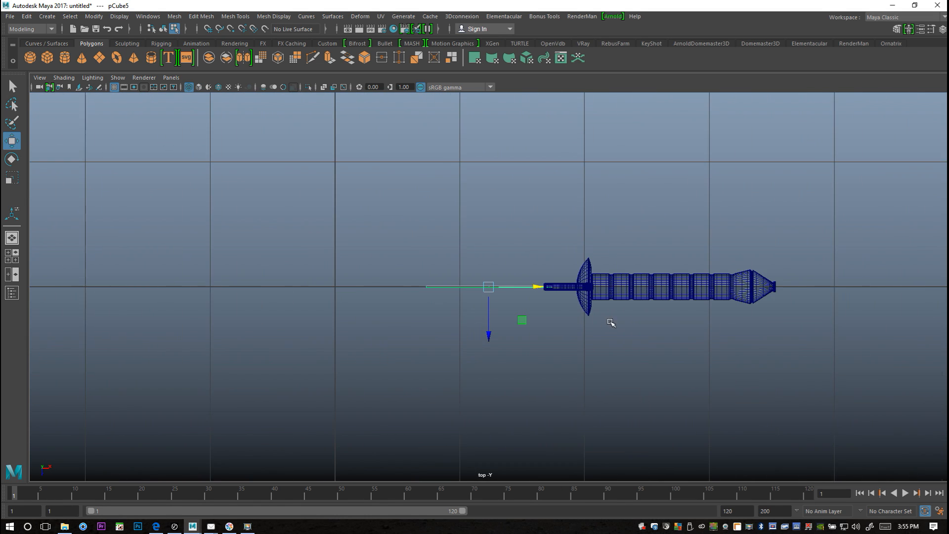
scroll(611, 323, up, 5)
alt+middle_drag(601, 325, 497, 318)
scroll(503, 327, up, 5)
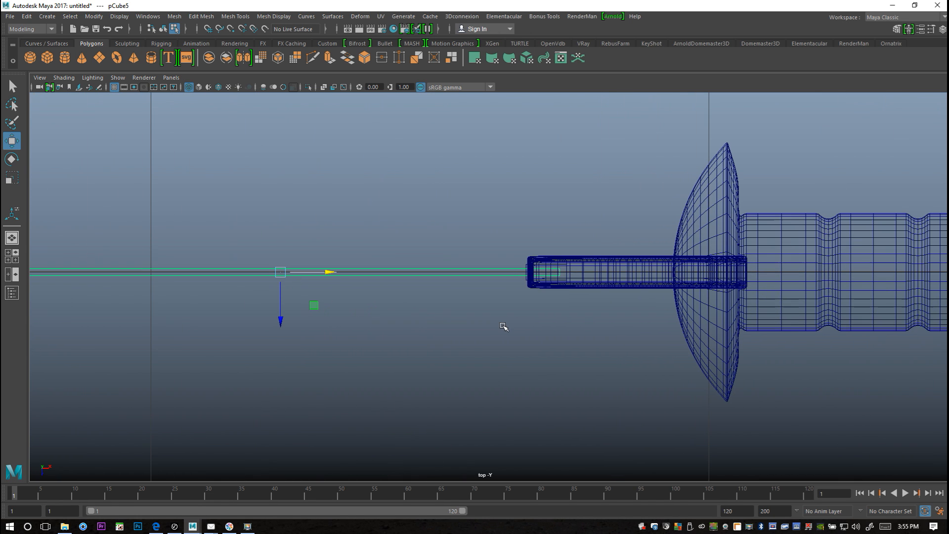
key(r)
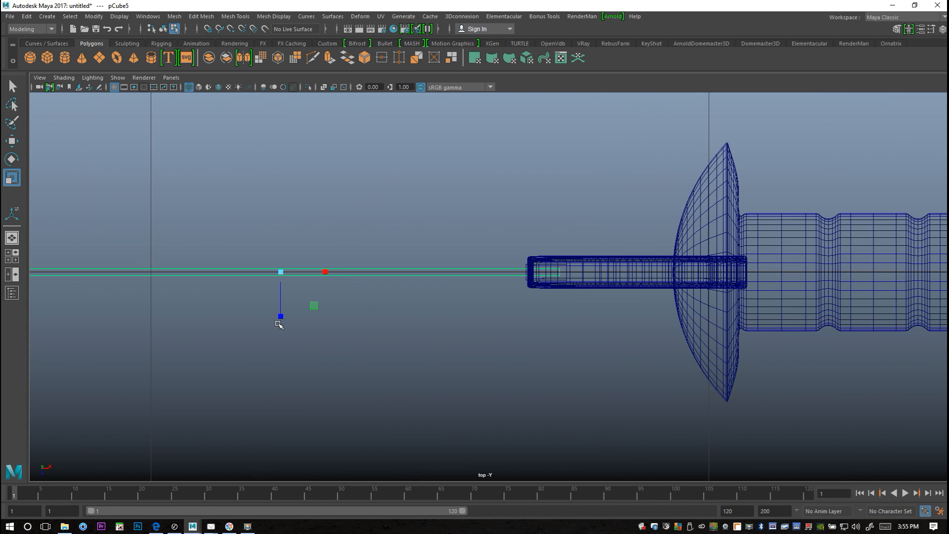
drag(280, 316, 284, 353)
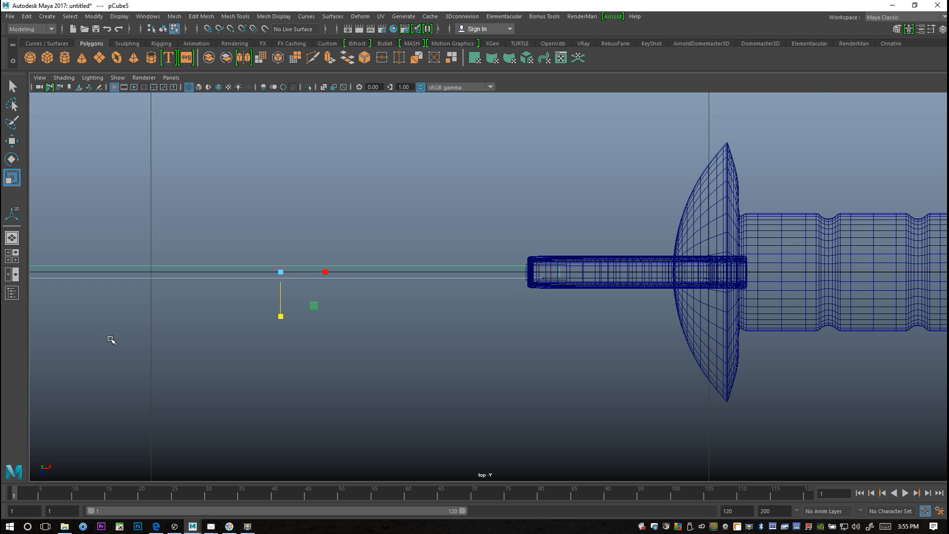
Move the blade slab toward the guard so its end sits inside the fork of the prongs
click(12, 256)
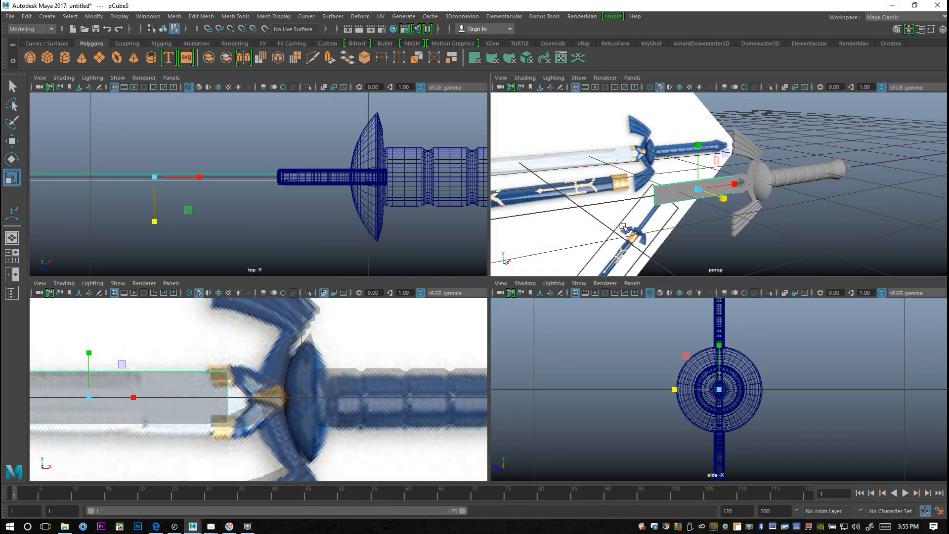
key(space)
scroll(532, 316, up, 2)
alt+drag(610, 337, 566, 336)
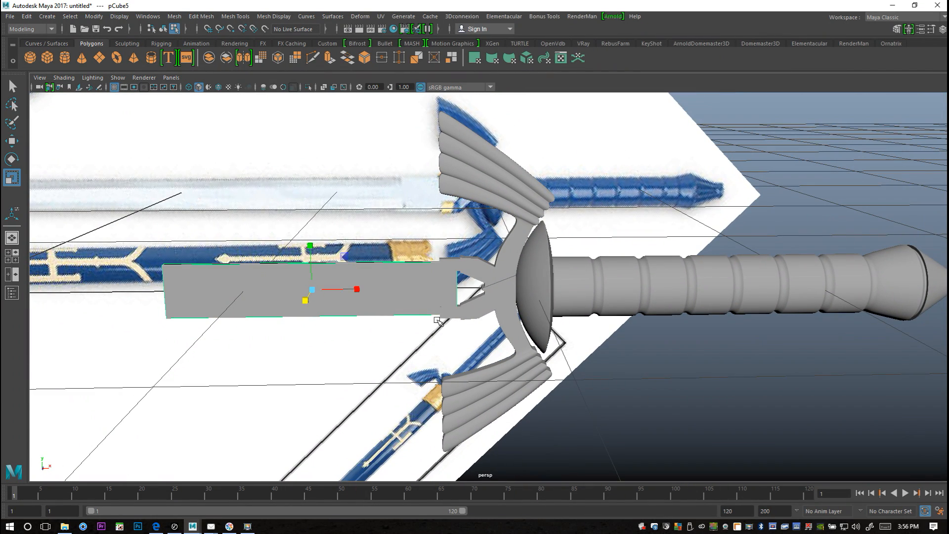
key(w)
drag(366, 290, 399, 303)
Insert an edge loop across the blade near the prong tips, using the equal distance from edge setting
click(12, 255)
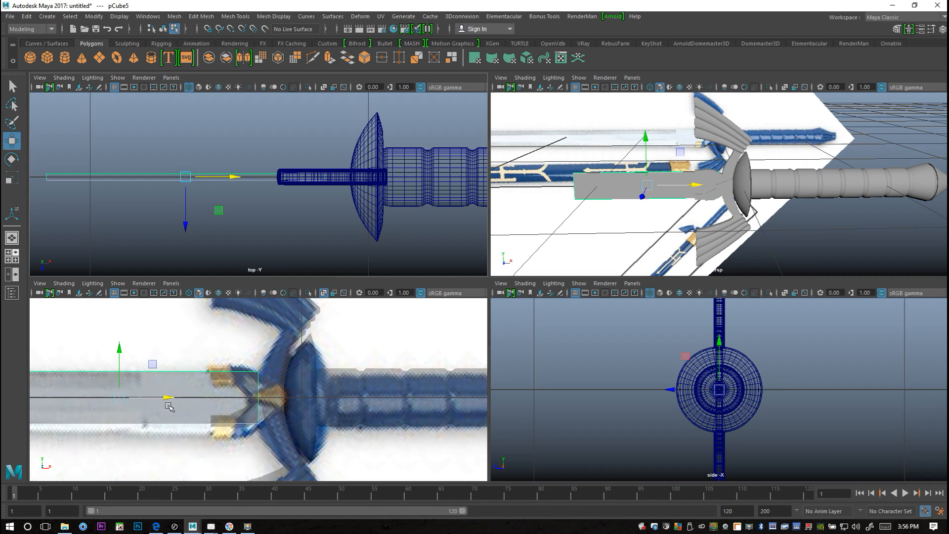
key(space)
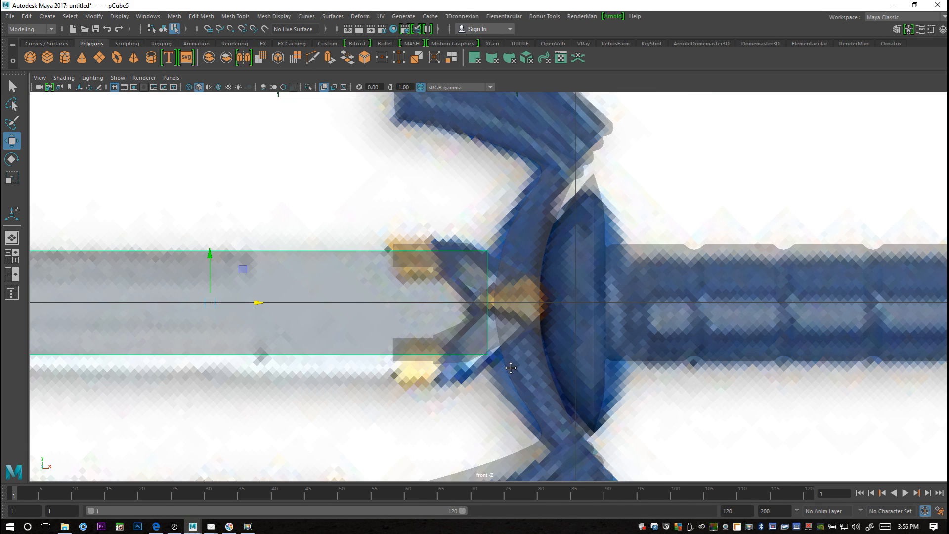
alt+middle_drag(510, 368, 514, 394)
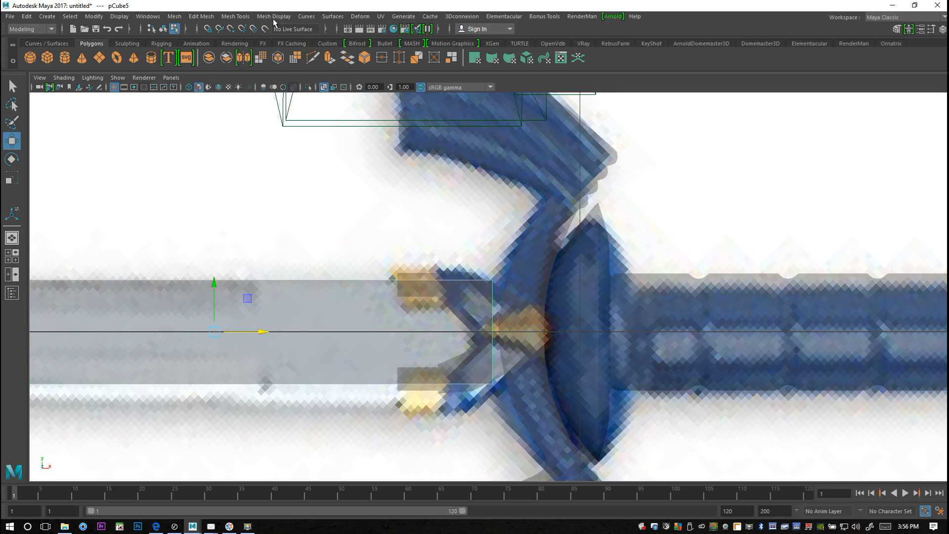
click(235, 17)
click(325, 91)
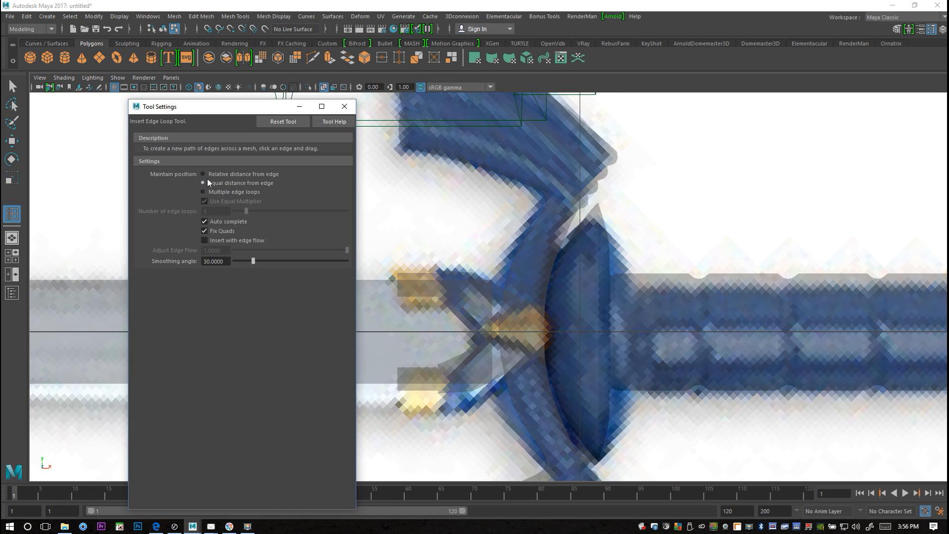
click(299, 106)
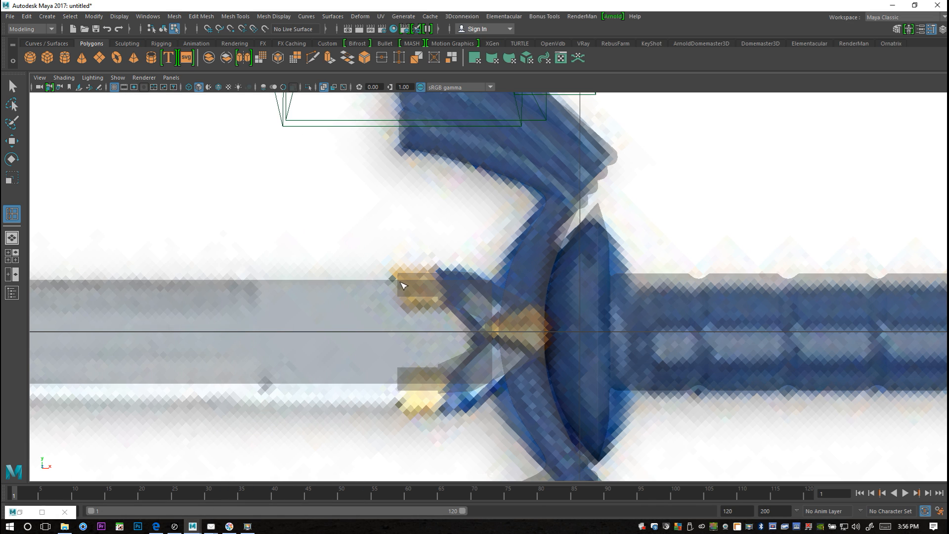
click(401, 285)
click(390, 284)
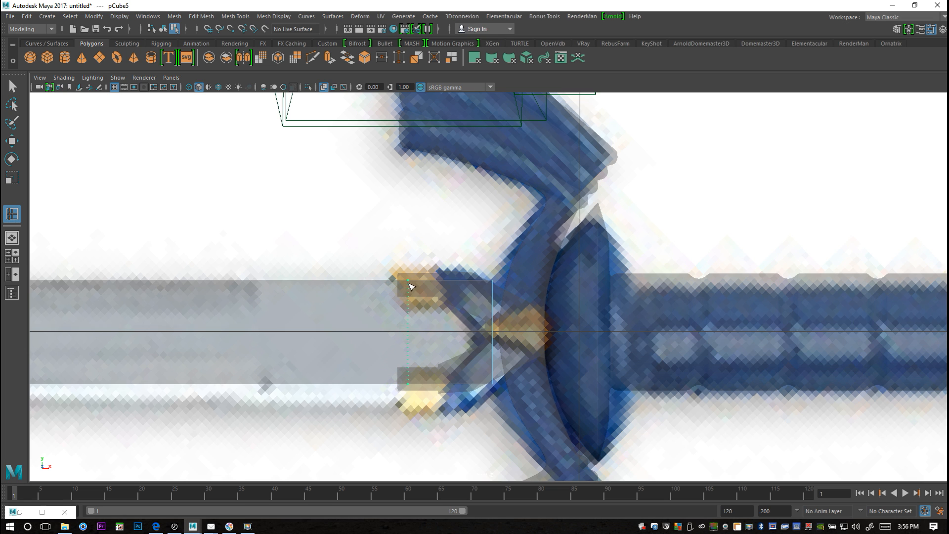
click(410, 285)
Scale the blade's guard-end vertices together vertically into a point and adjust it along the blade to fit the fork
key(q)
right_drag(477, 287, 434, 241)
right_drag(315, 310, 405, 242)
right_drag(310, 285, 240, 239)
drag(476, 272, 517, 427)
key(r)
drag(489, 290, 483, 331)
key(w)
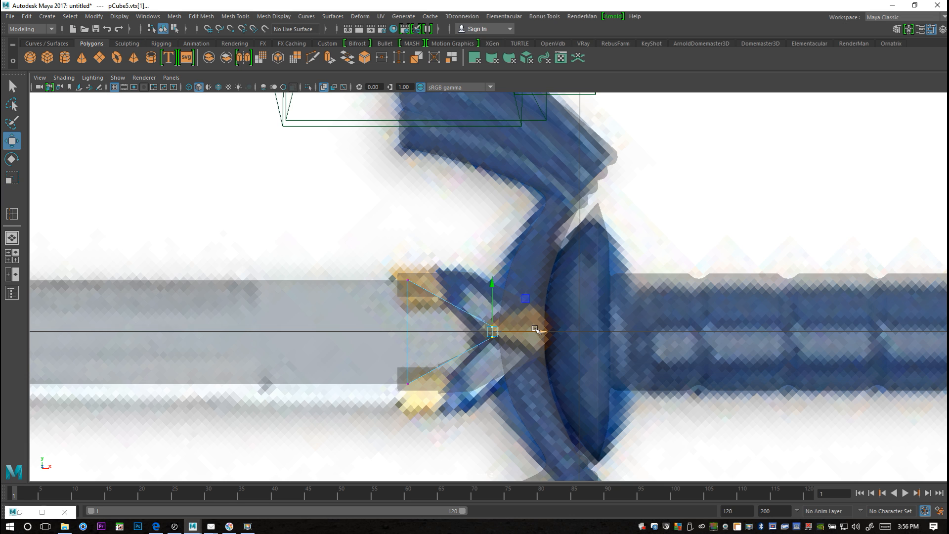
mouse_move(540, 330)
mouse_down()
mouse_move(529, 337)
mouse_move(542, 341)
mouse_up()
Inspect the fit of the pointed blade end between the prongs from both sides of the sword
key(space)
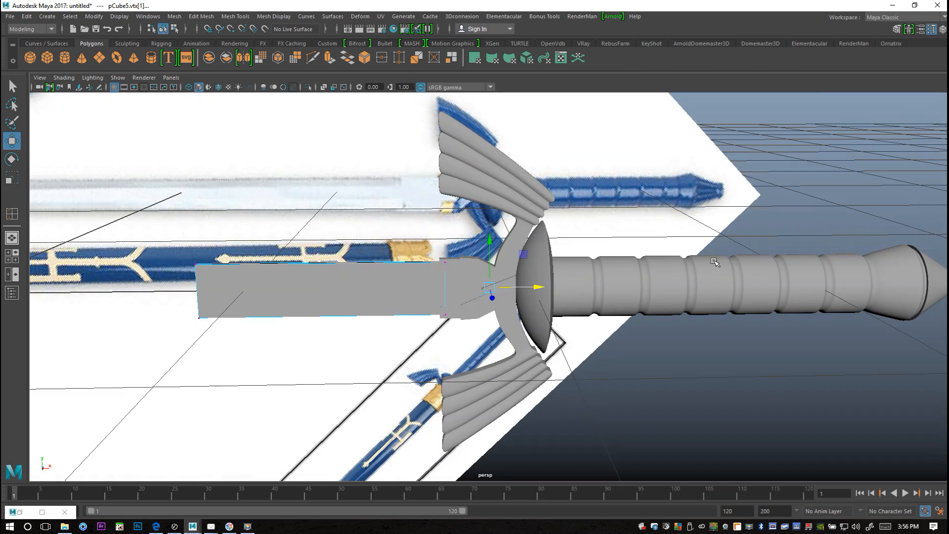
key(space)
click(672, 356)
alt+drag(551, 330, 685, 335)
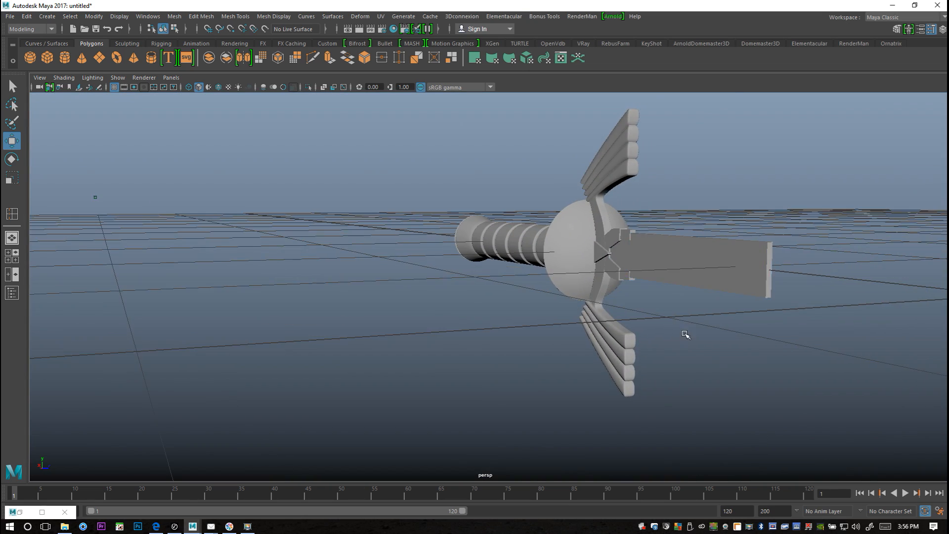
scroll(687, 330, up, 5)
scroll(682, 328, down, 8)
alt+drag(641, 313, 528, 321)
alt+right_drag(528, 321, 403, 314)
alt+middle_drag(402, 314, 468, 328)
Select the vertices at the blade's free end and stretch them away from the guard to roughly the full blade length
click(447, 298)
right_drag(446, 301, 442, 271)
drag(405, 265, 460, 379)
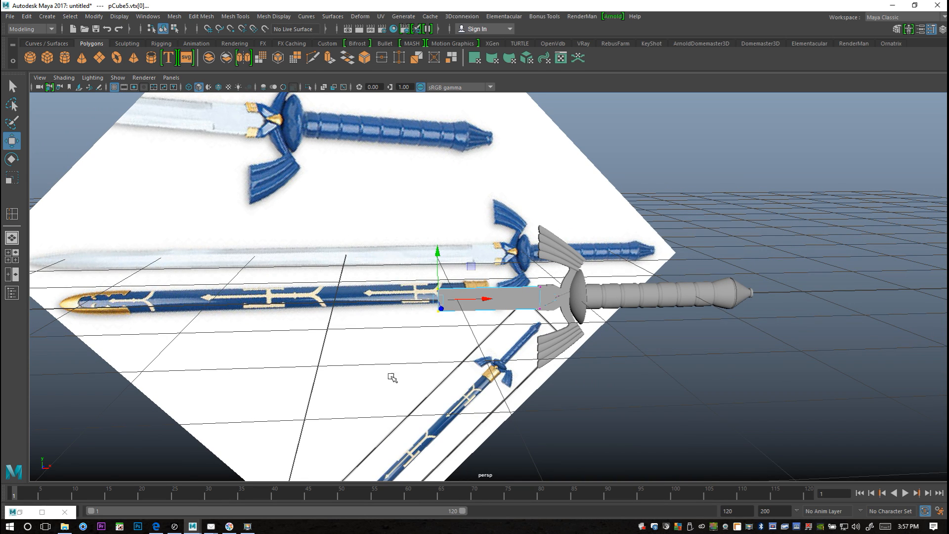
scroll(393, 377, down, 5)
drag(512, 293, 304, 321)
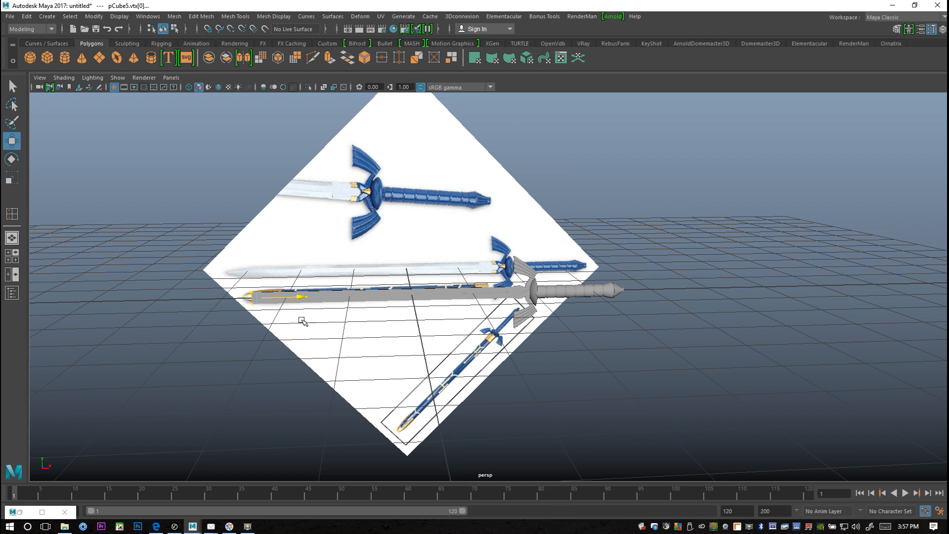
Align the blade's free-end vertices with the tip of the reference sword in the front view
click(11, 257)
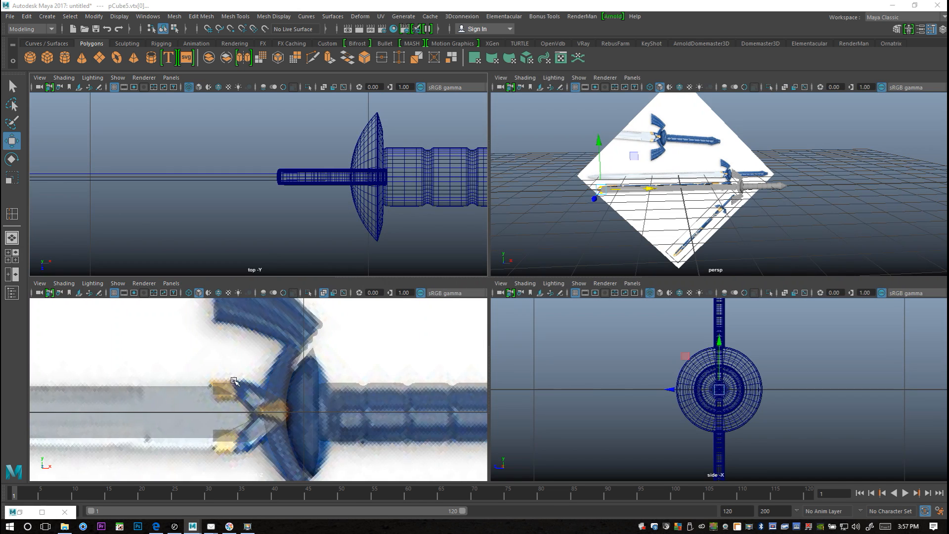
key(space)
key(f)
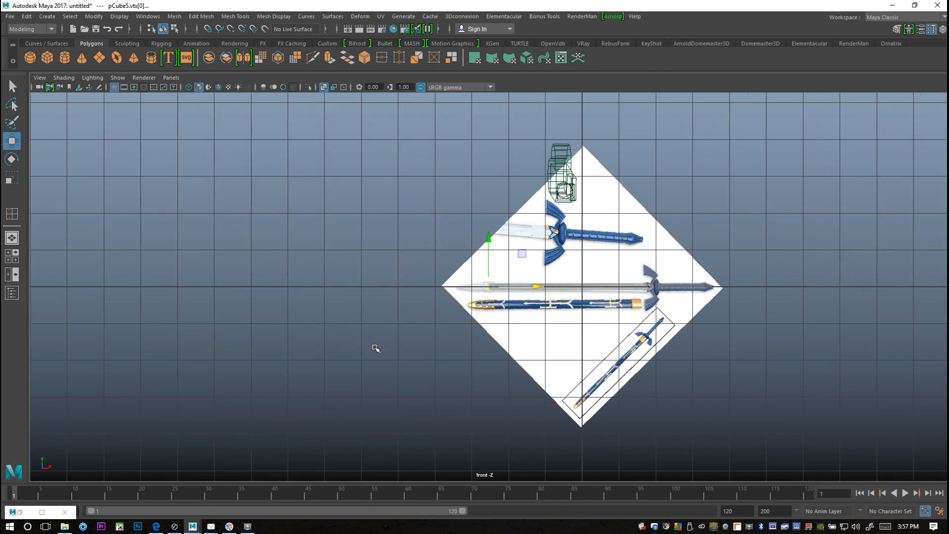
scroll(419, 331, up, 5)
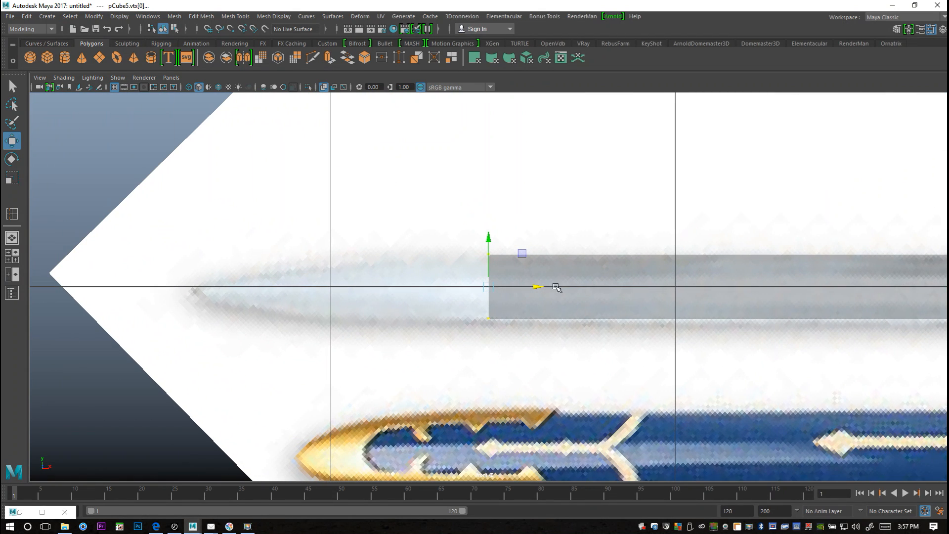
drag(546, 286, 248, 347)
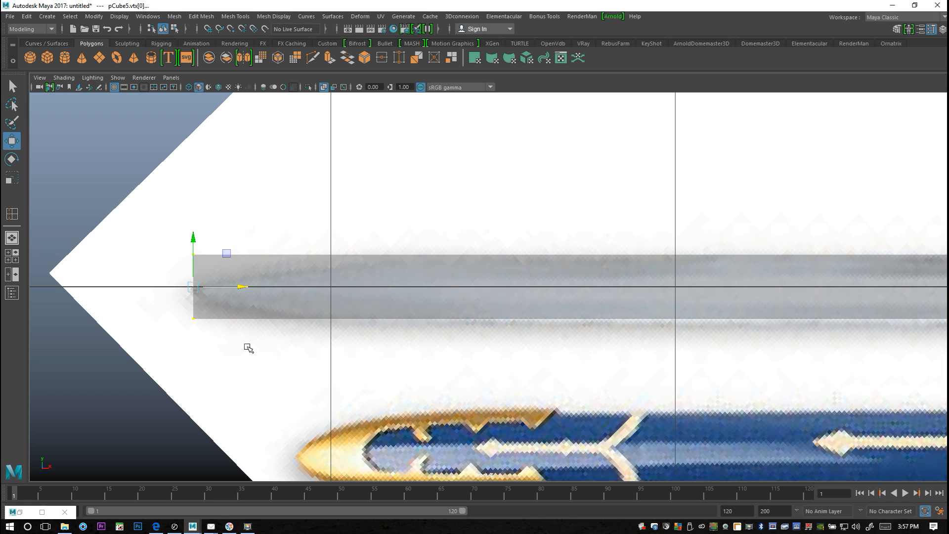
Set the Insert Edge Loop tool to insert multiple edge loops, with the number of loops at 5
click(235, 17)
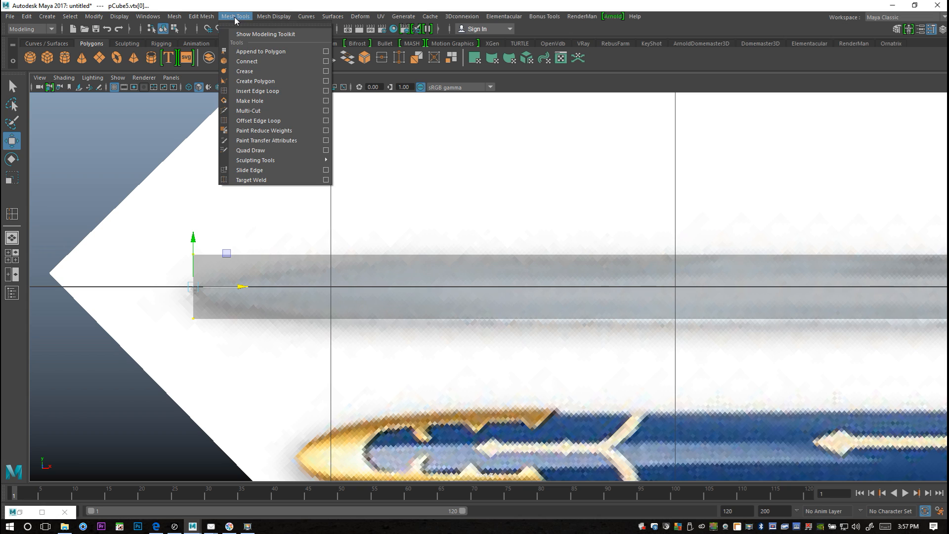
click(324, 92)
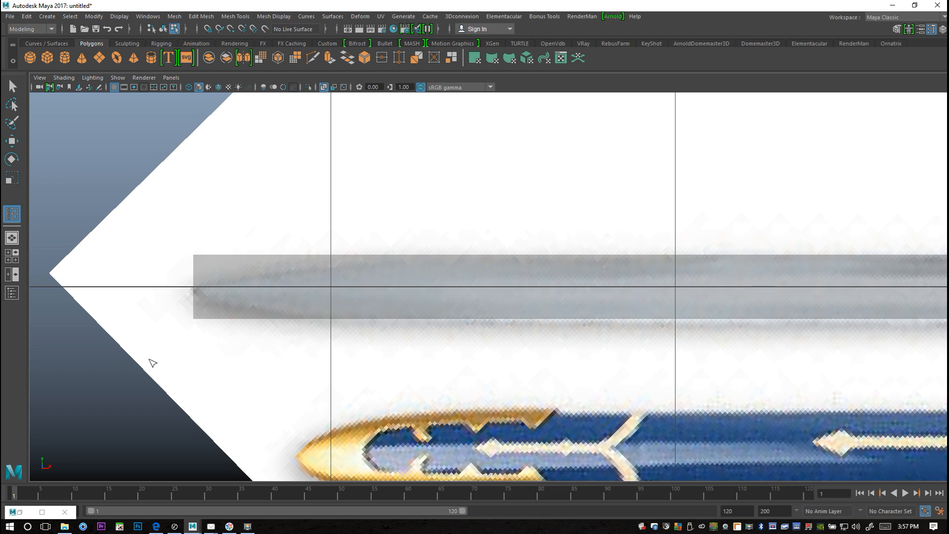
click(43, 512)
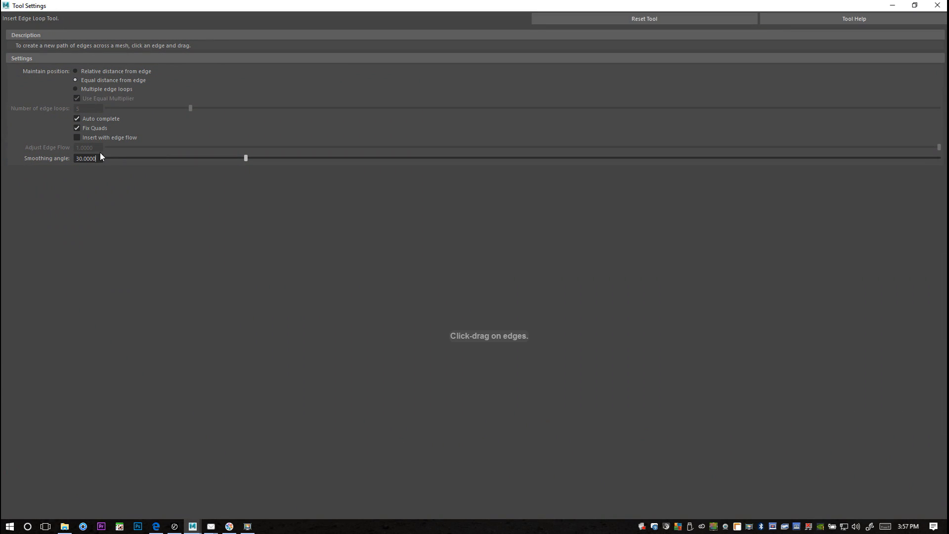
click(77, 90)
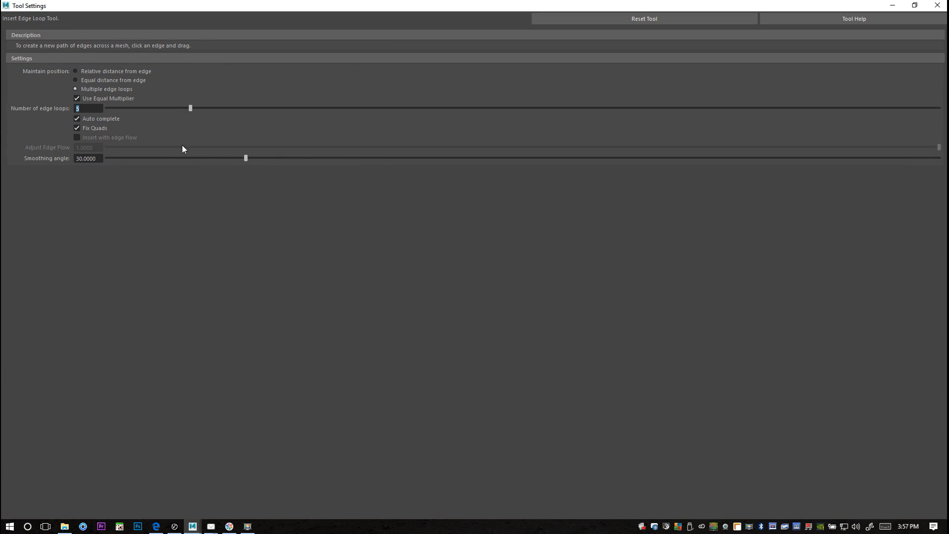
click(893, 6)
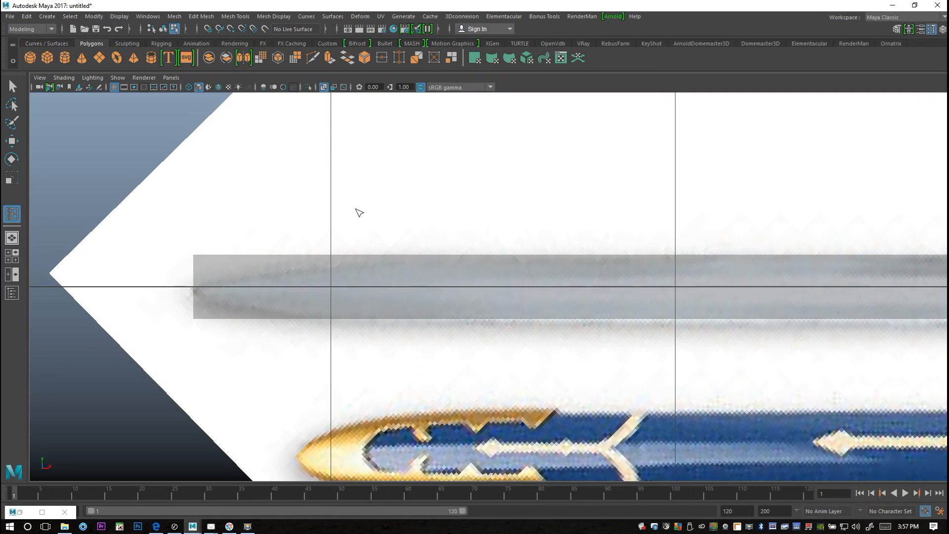
Insert five evenly spaced edge loops running lengthwise along the blade from its tip-end edge
click(197, 278)
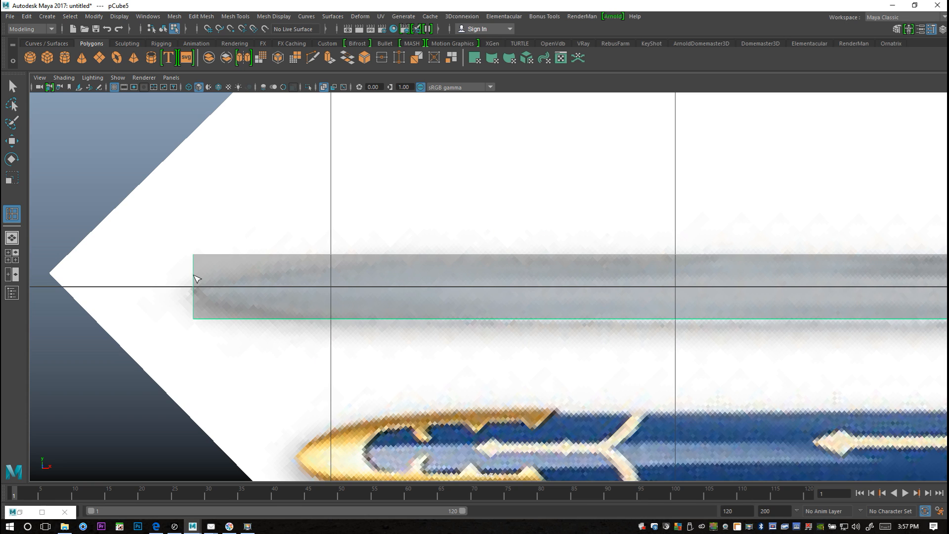
click(197, 280)
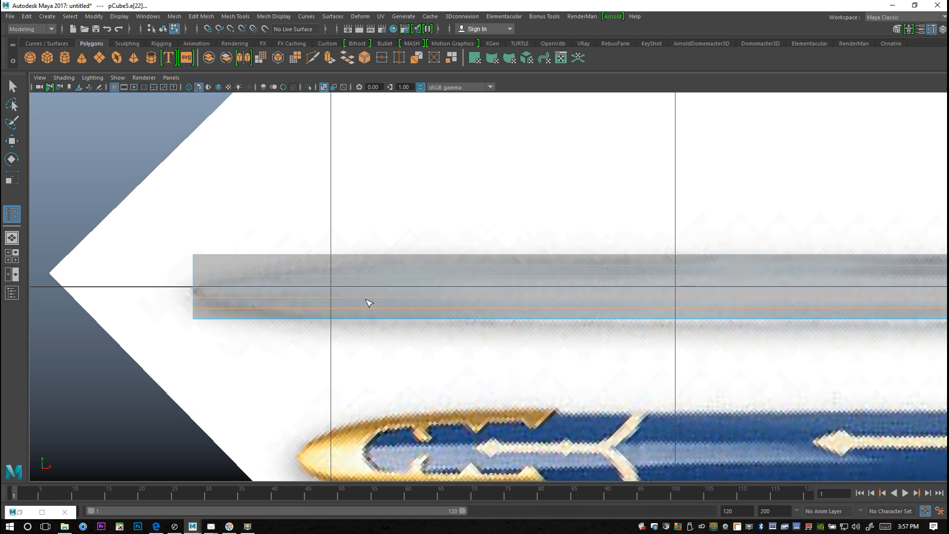
key(q)
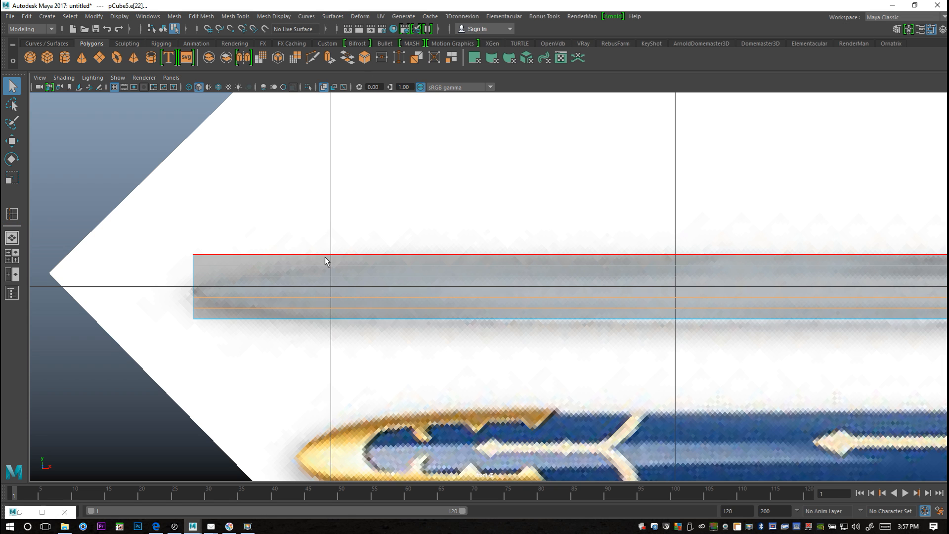
Insert five crosswise edge loops along the blade and five more in the segment nearest the tip
click(341, 255)
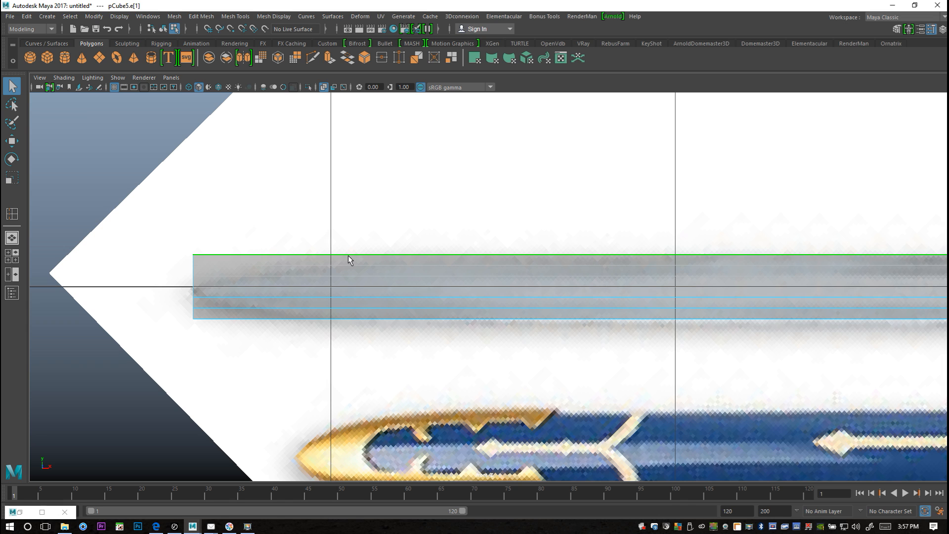
click(275, 15)
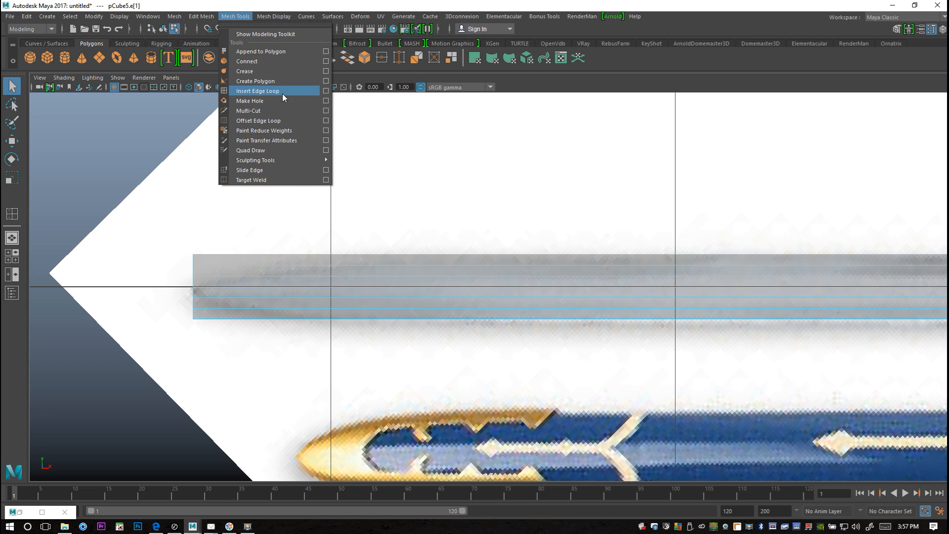
click(284, 94)
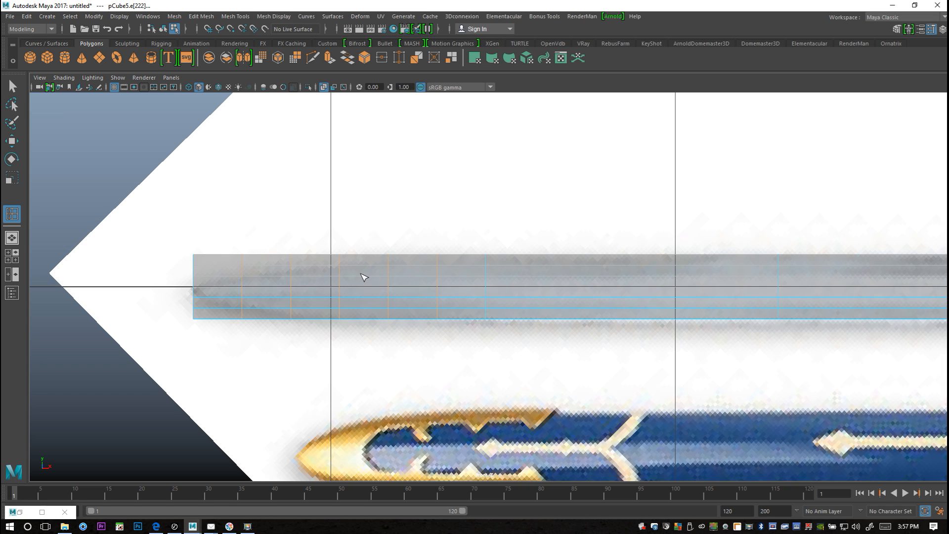
key(q)
right_drag(197, 239, 151, 241)
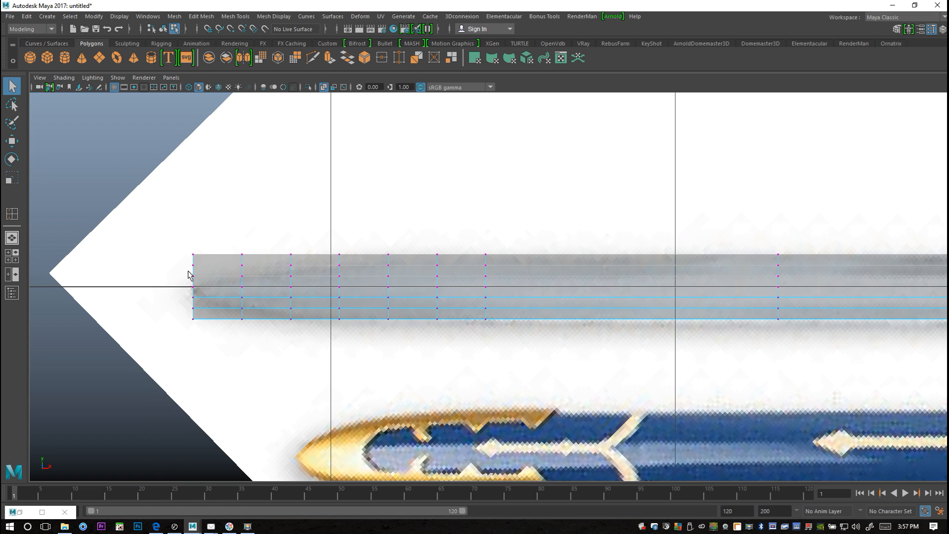
drag(209, 358, 210, 358)
key(r)
scroll(215, 328, down, 2)
scroll(260, 333, down, 8)
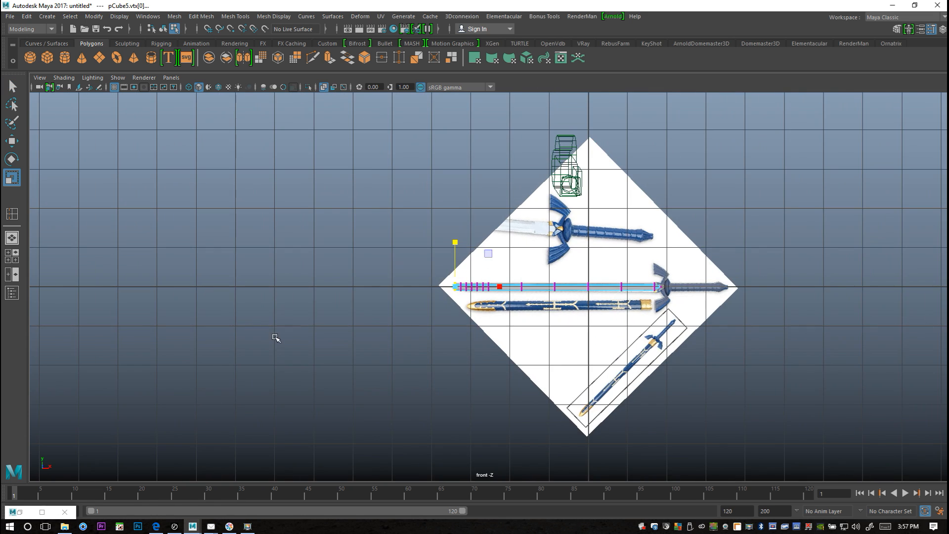
scroll(537, 183, up, 2)
Leave vertex editing and hide the reference image plane in the front view
right_drag(665, 159, 708, 163)
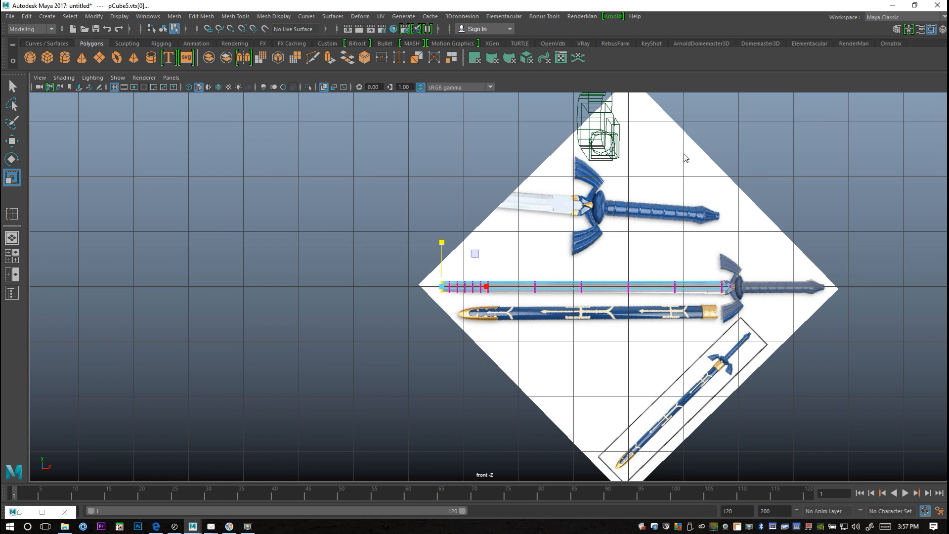
click(726, 182)
right_click(748, 194)
right_drag(626, 166, 577, 250)
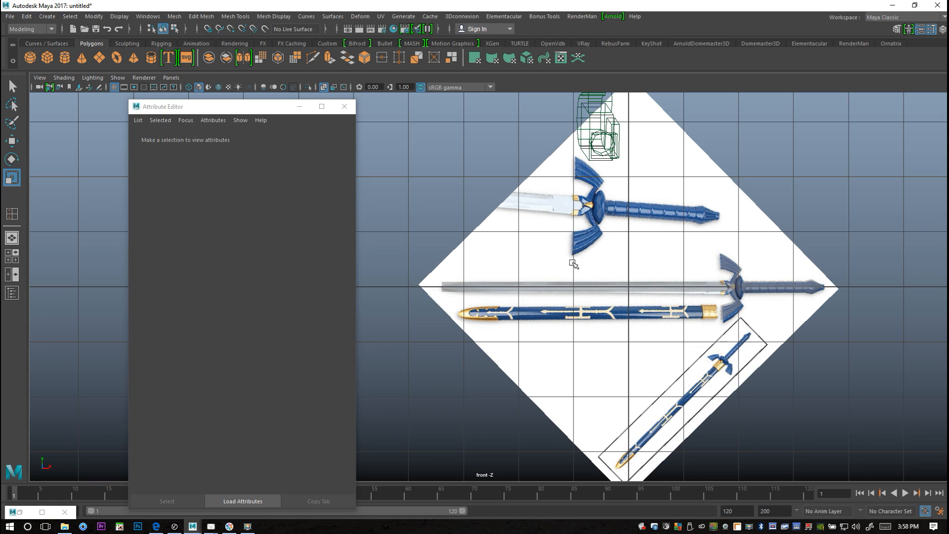
right_drag(567, 295, 624, 232)
click(711, 200)
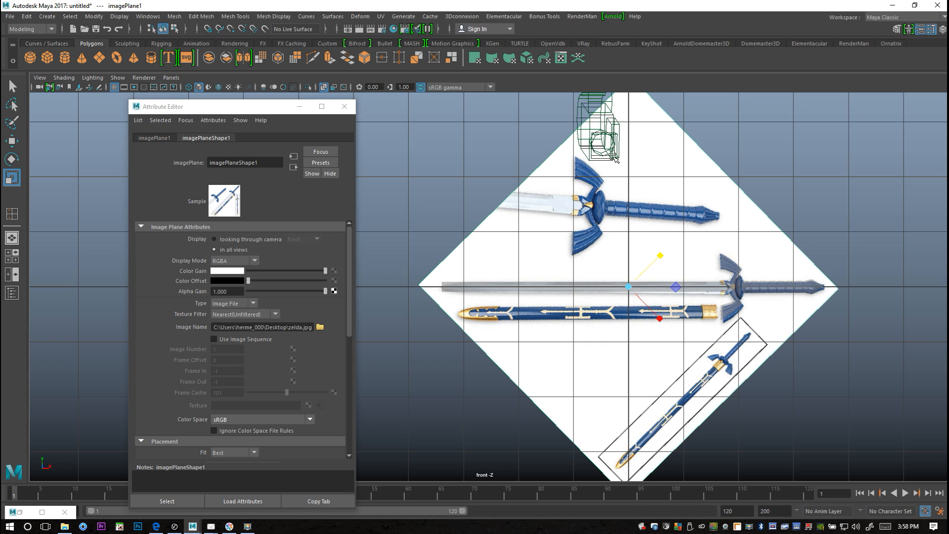
key(Delete)
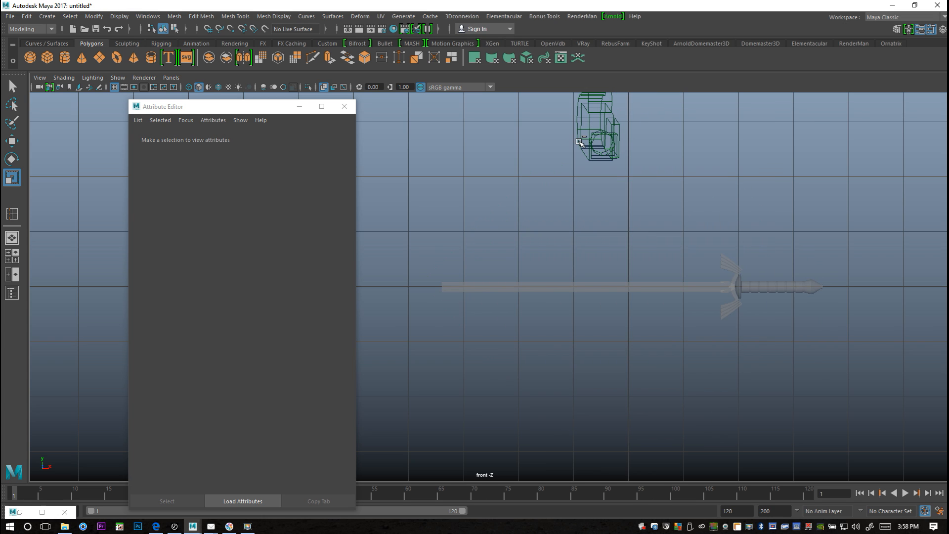
Select the blade's tip-end vertices and scale them together vertically almost to a point
click(510, 288)
scroll(435, 331, up, 5)
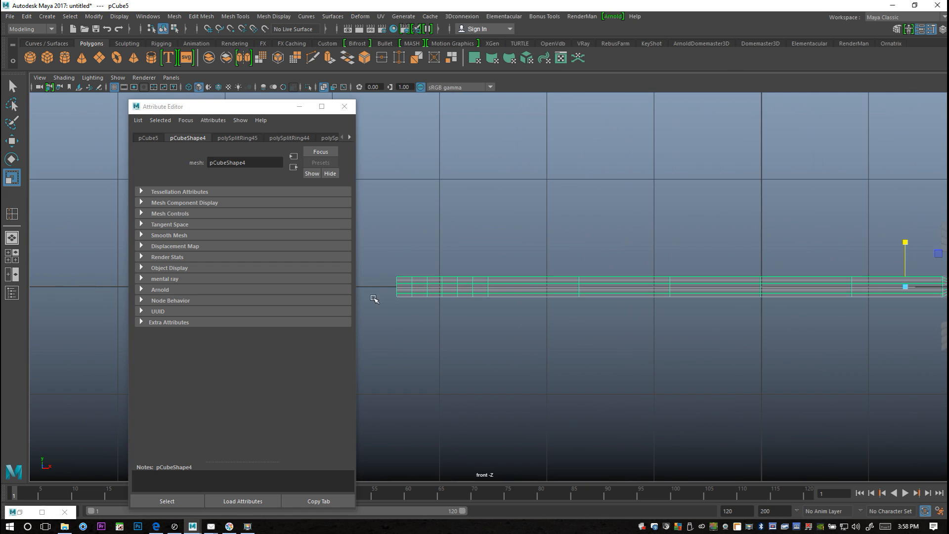
click(299, 106)
scroll(391, 316, up, 5)
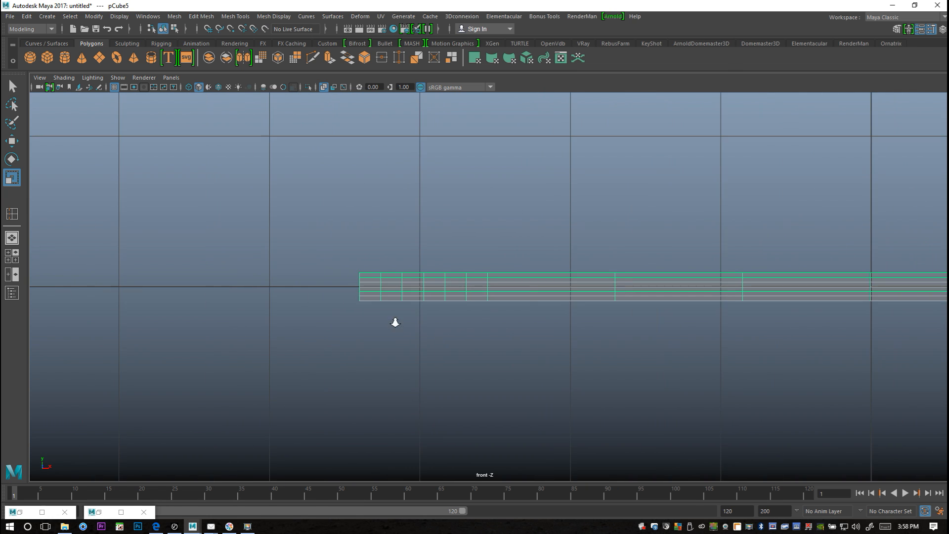
right_drag(317, 269, 270, 249)
drag(269, 242, 308, 355)
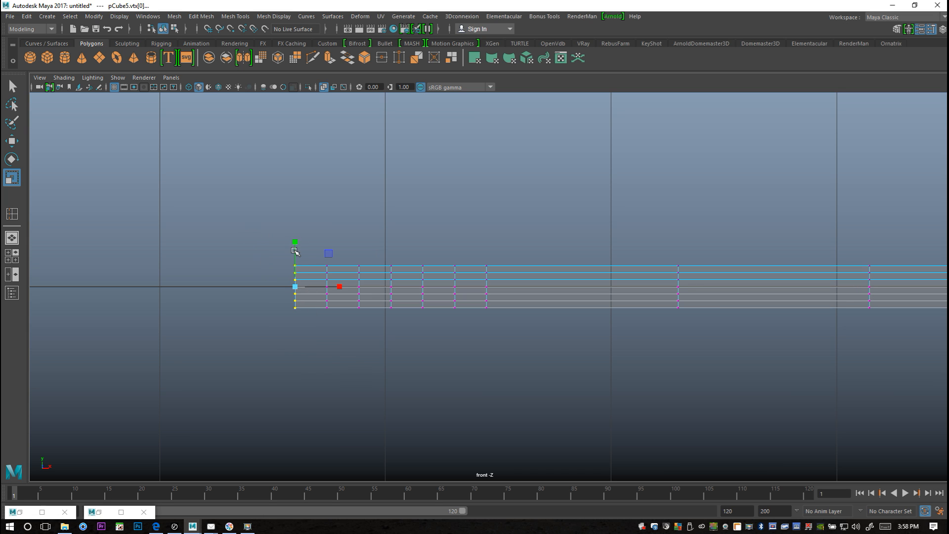
drag(295, 243, 292, 285)
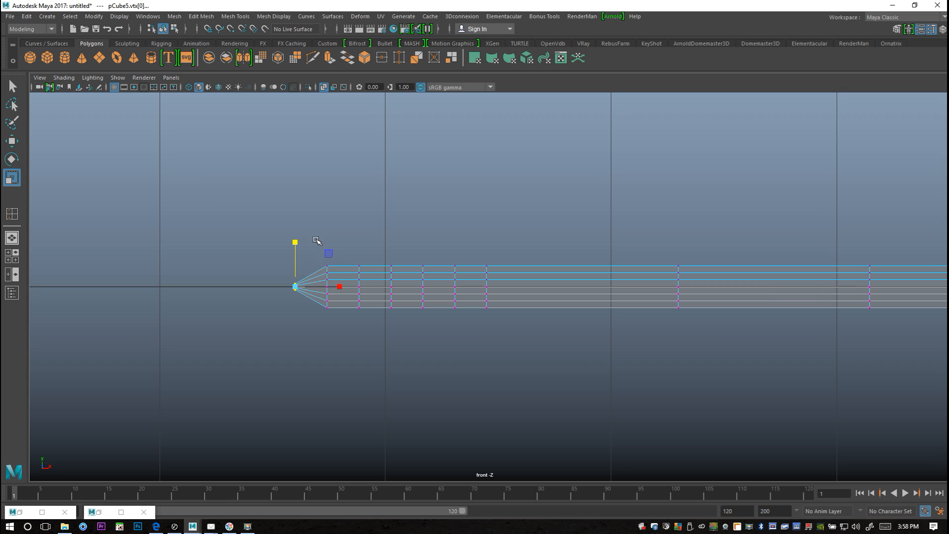
Scale the next three vertex columns behind the tip vertically by decreasing amounts to form a curved taper
drag(316, 238, 336, 367)
drag(328, 242, 330, 258)
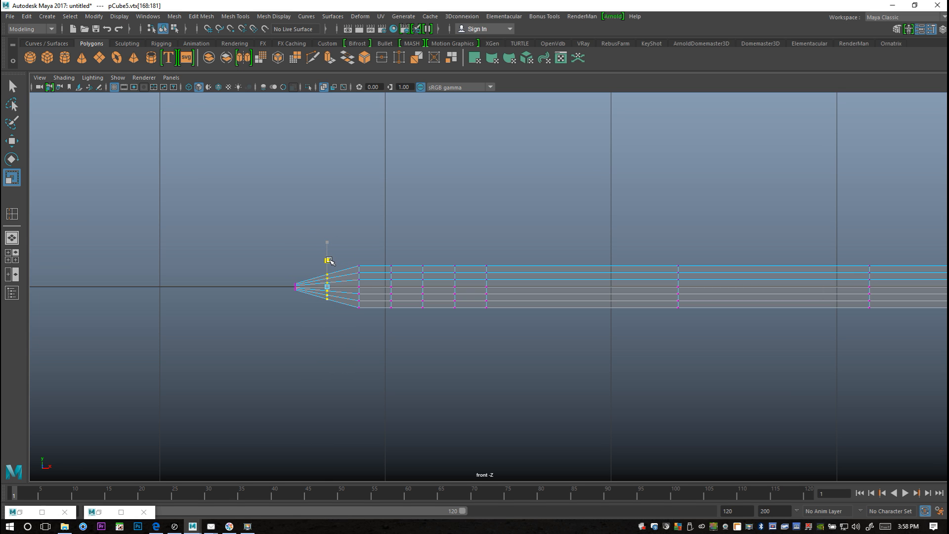
drag(348, 235, 377, 361)
drag(360, 244, 403, 345)
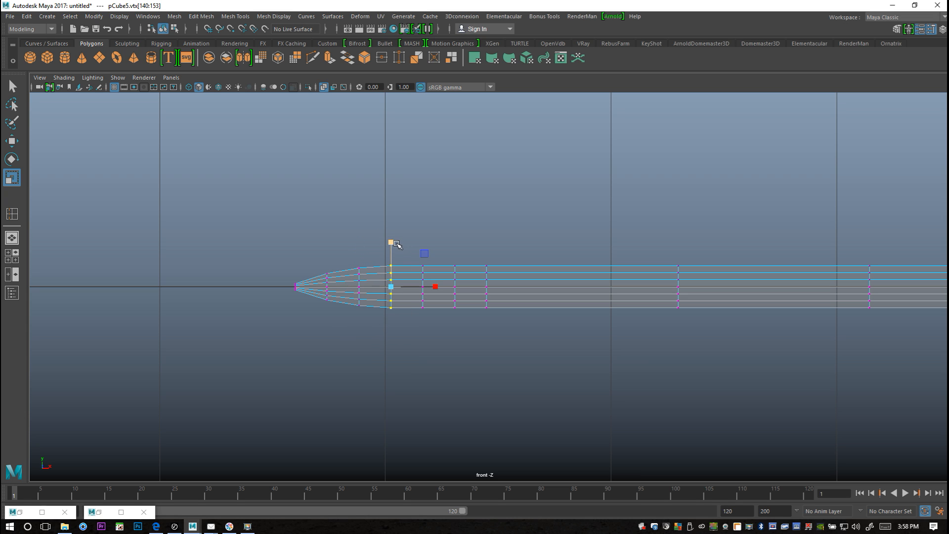
drag(393, 242, 392, 243)
Narrow the blade's tip vertices and the adjacent vertex column slightly more in height to sharpen the point
scroll(183, 343, up, 4)
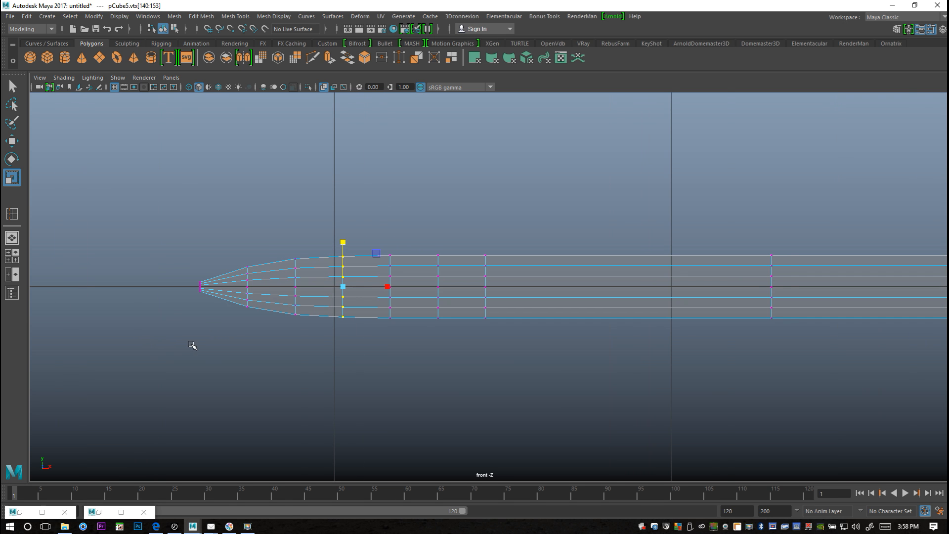
alt+middle_drag(271, 414, 623, 403)
scroll(528, 381, up, 6)
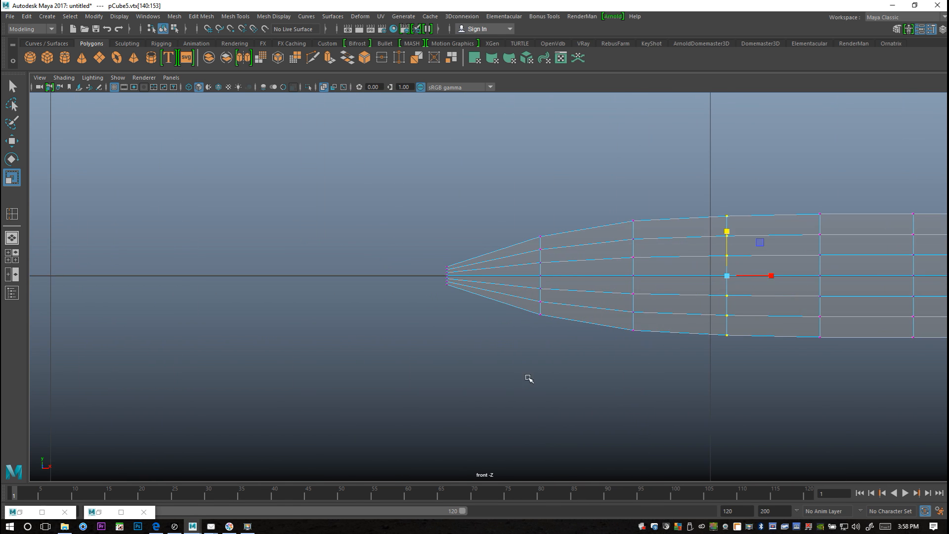
drag(409, 220, 410, 234)
drag(568, 159, 608, 439)
mouse_move(591, 219)
mouse_down()
mouse_move(592, 228)
mouse_move(591, 220)
mouse_up()
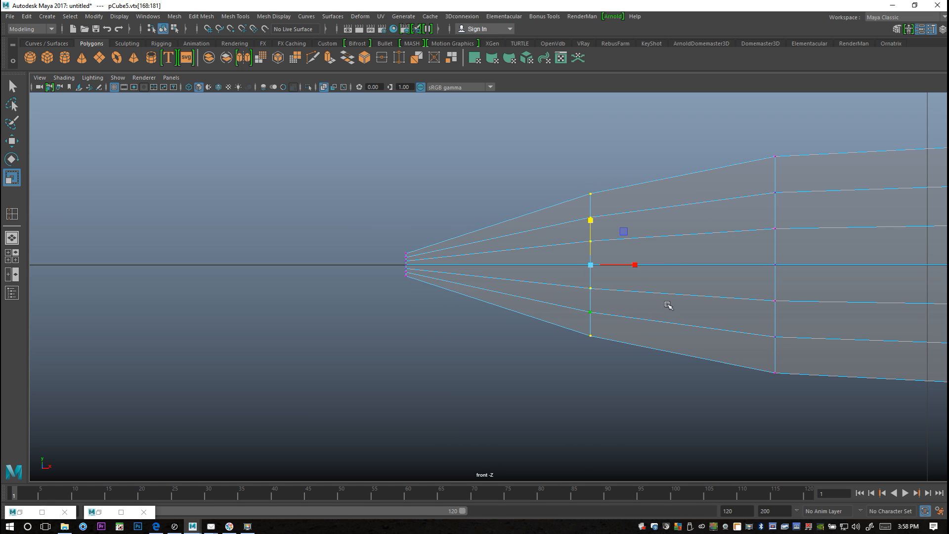
Switch to the perspective view and show all hidden objects to bring back the reference image
alt+middle_drag(673, 335, 318, 339)
scroll(326, 356, down, 5)
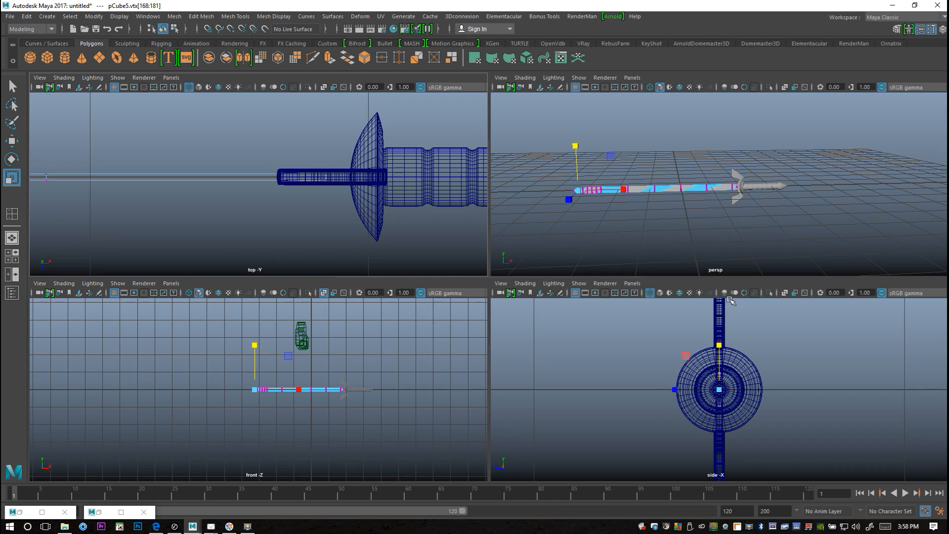
click(11, 255)
key(space)
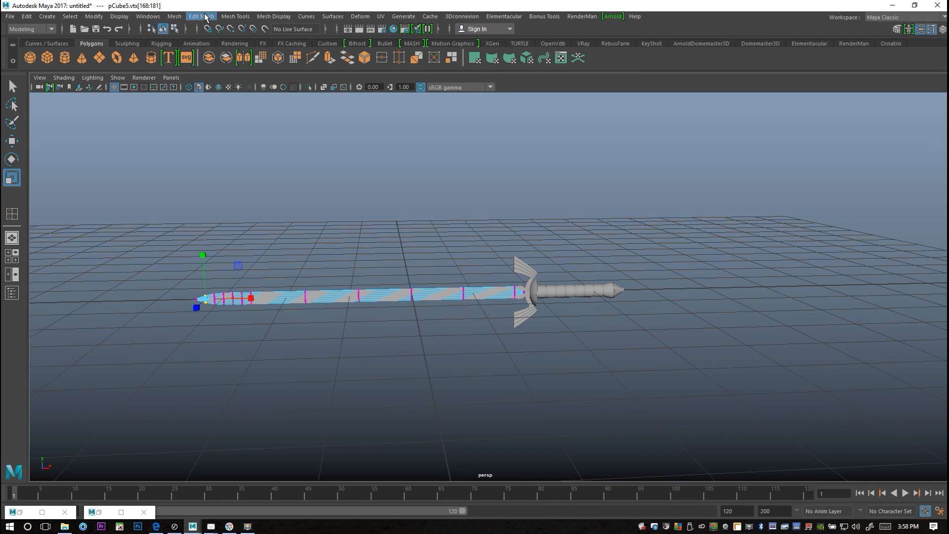
click(174, 17)
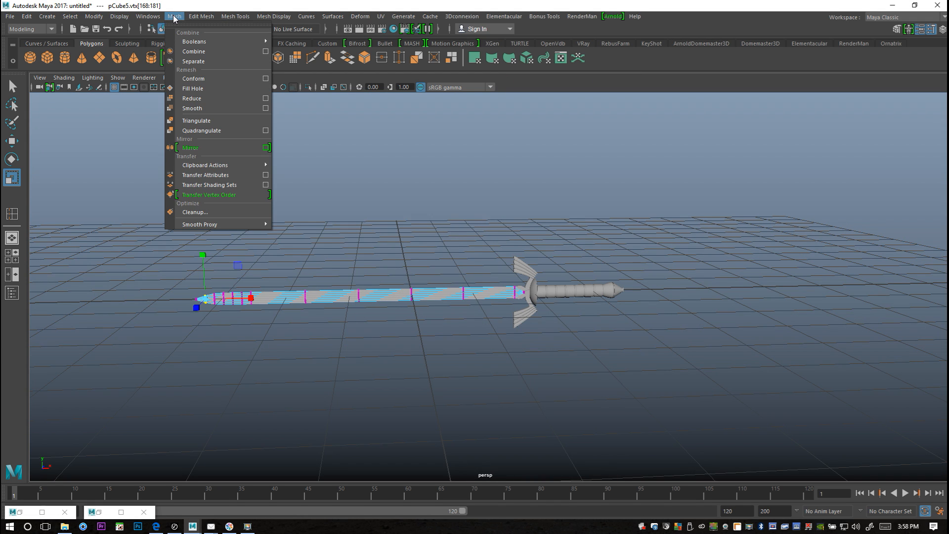
mouse_move(119, 16)
mouse_move(187, 79)
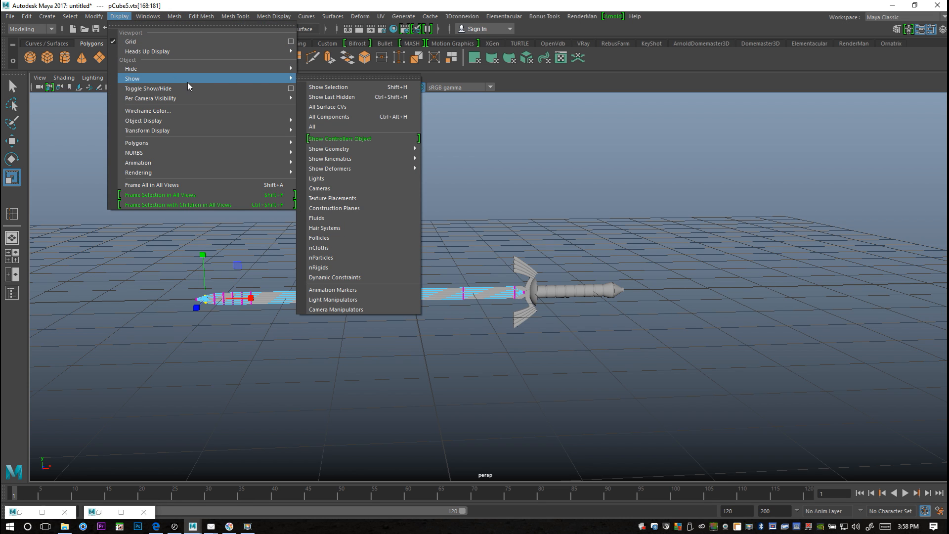
click(316, 127)
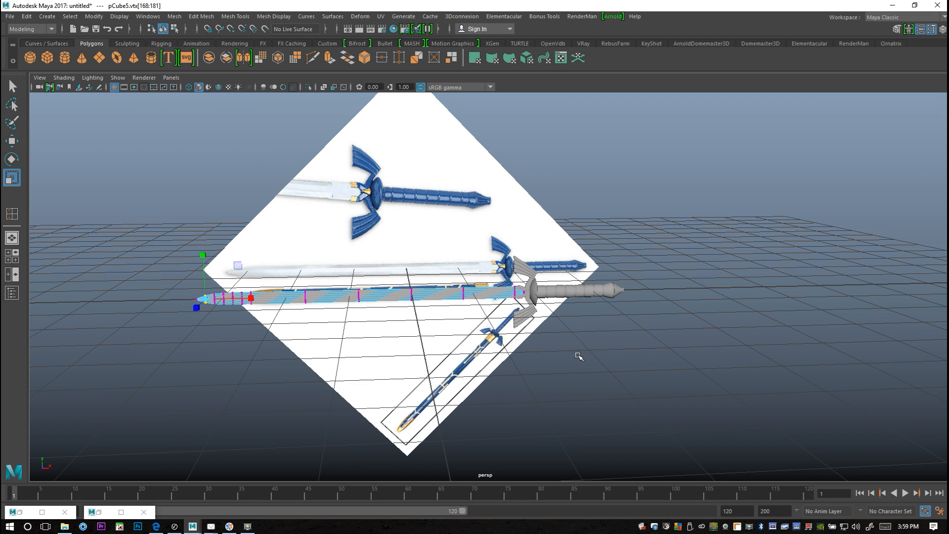
Return the blade to object selection and set the Insert Edge Loop tool to keep an equal distance from the edge
scroll(581, 365, up, 2)
scroll(543, 385, up, 5)
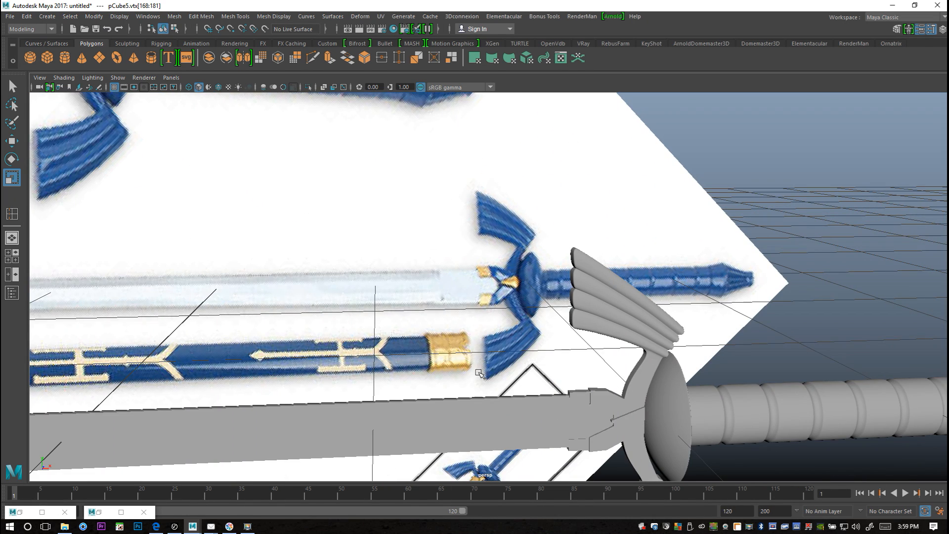
alt+middle_drag(457, 343, 433, 278)
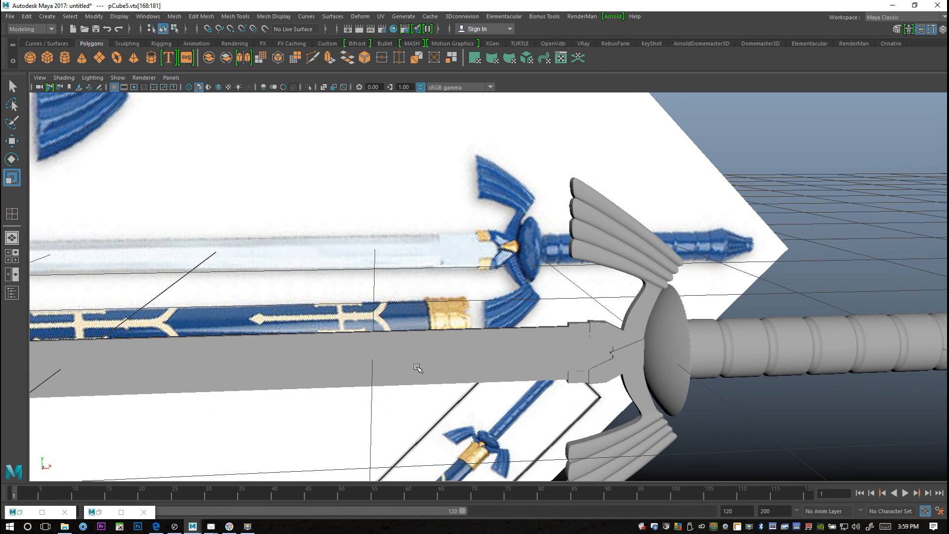
key(F8)
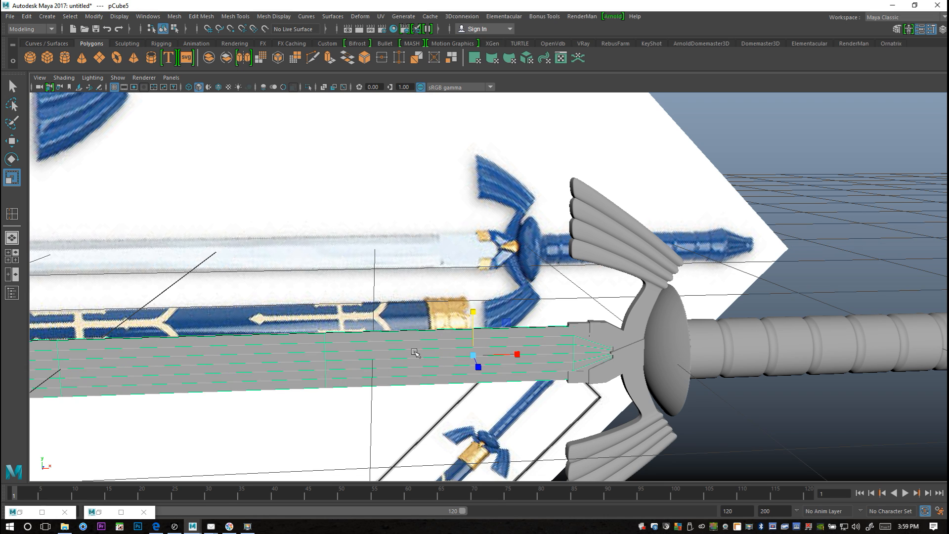
click(274, 16)
mouse_move(231, 20)
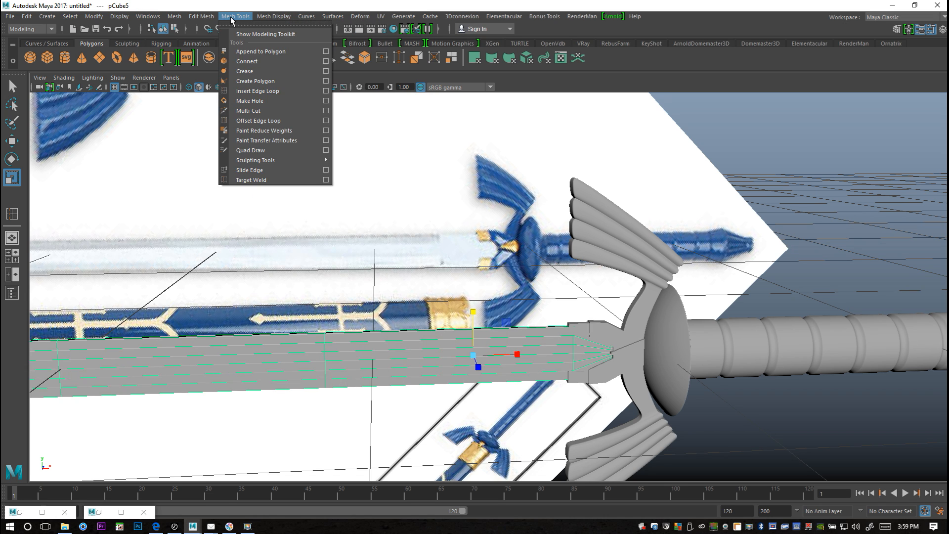
click(326, 91)
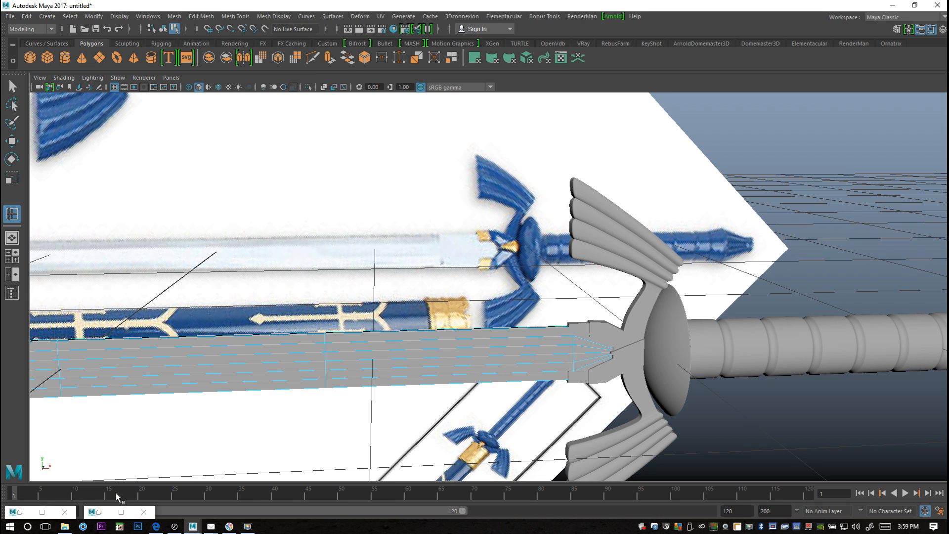
click(143, 513)
click(64, 512)
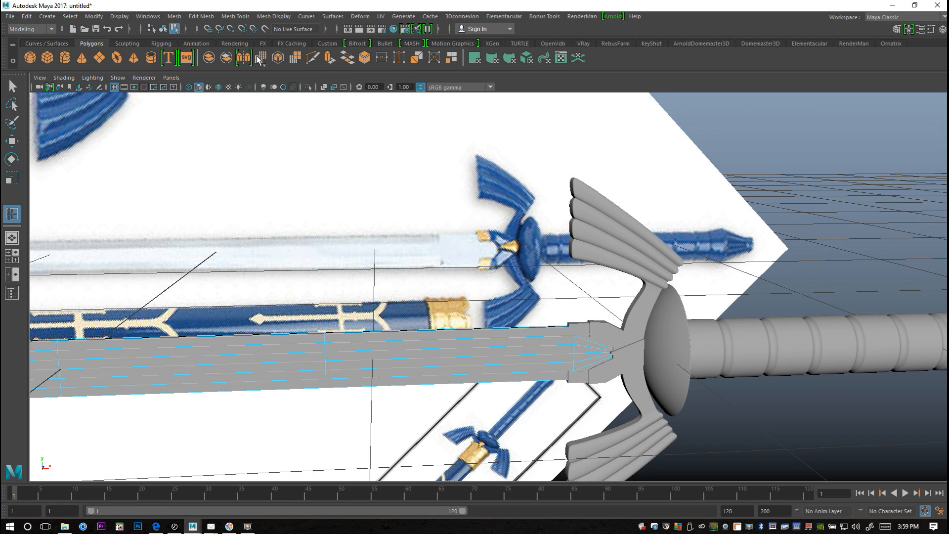
click(201, 17)
mouse_move(223, 17)
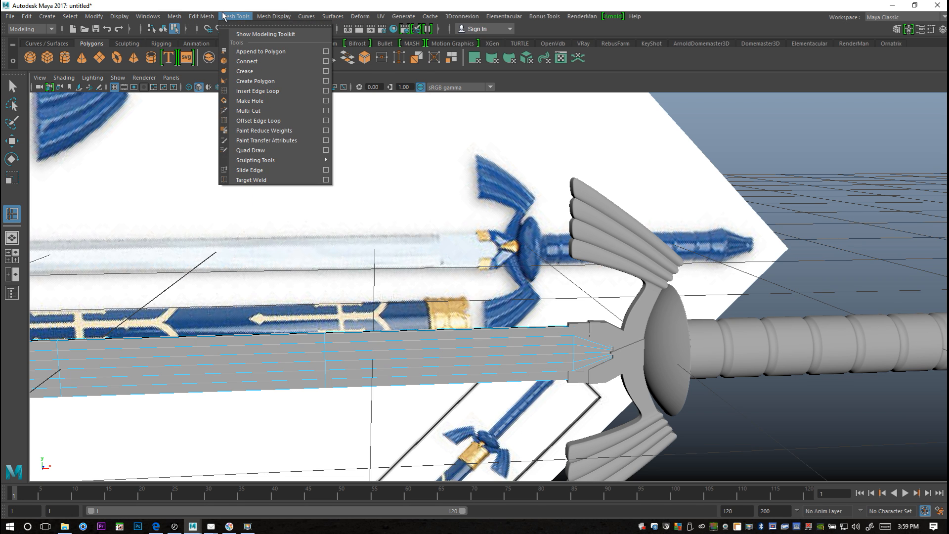
mouse_move(283, 17)
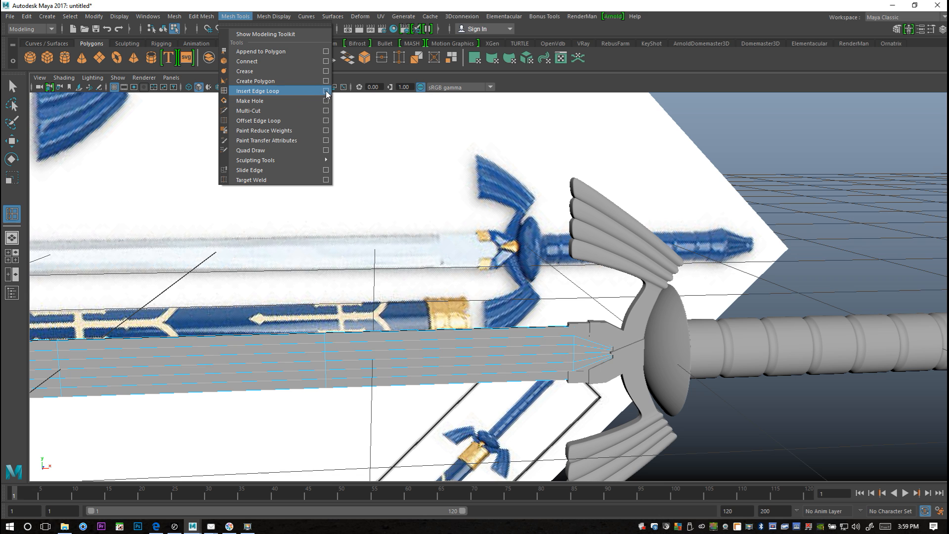
click(326, 91)
click(87, 96)
click(894, 22)
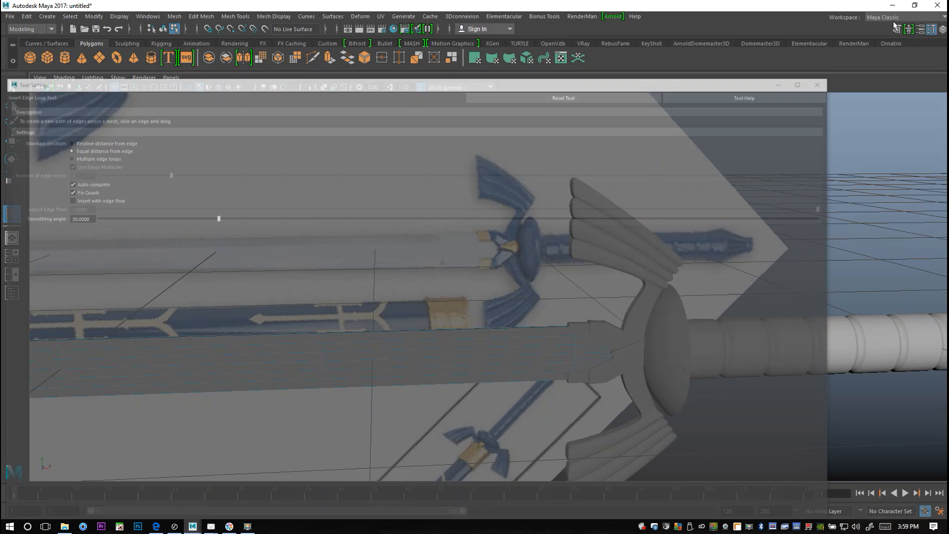
In the front view, insert an edge loop across the blade where the reference's blade marking changes just before the guard
click(12, 256)
key(space)
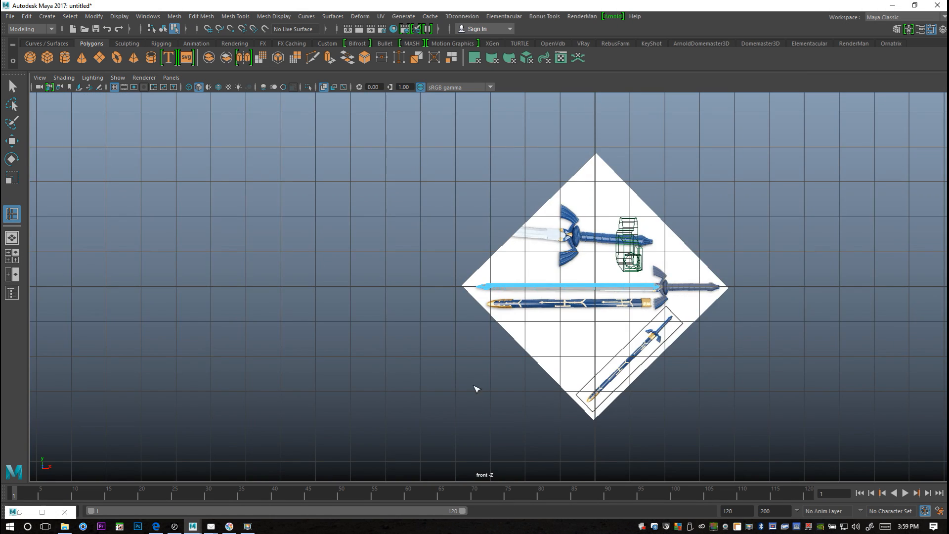
scroll(475, 388, up, 6)
scroll(597, 384, up, 1)
alt+middle_drag(528, 381, 0, 375)
alt+middle_drag(469, 360, 471, 382)
alt+right_drag(472, 382, 621, 375)
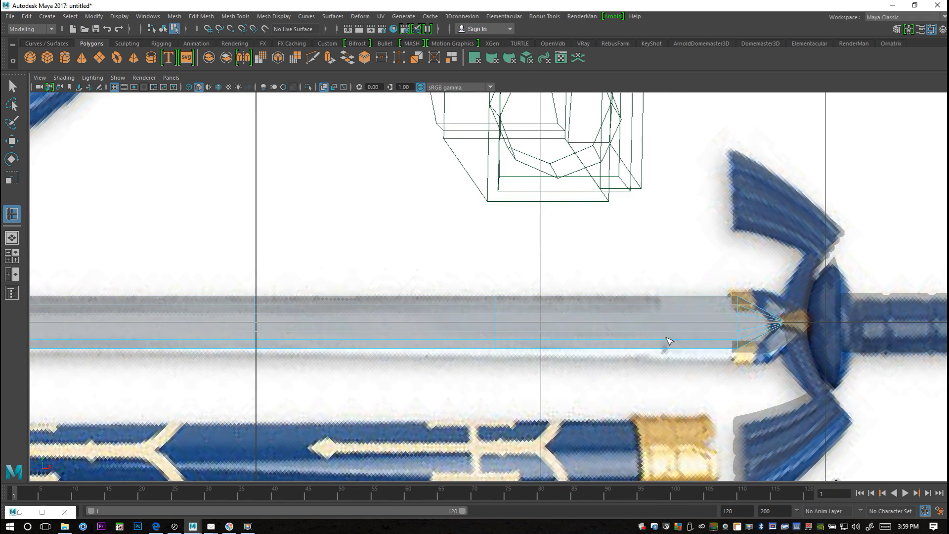
click(662, 310)
key(q)
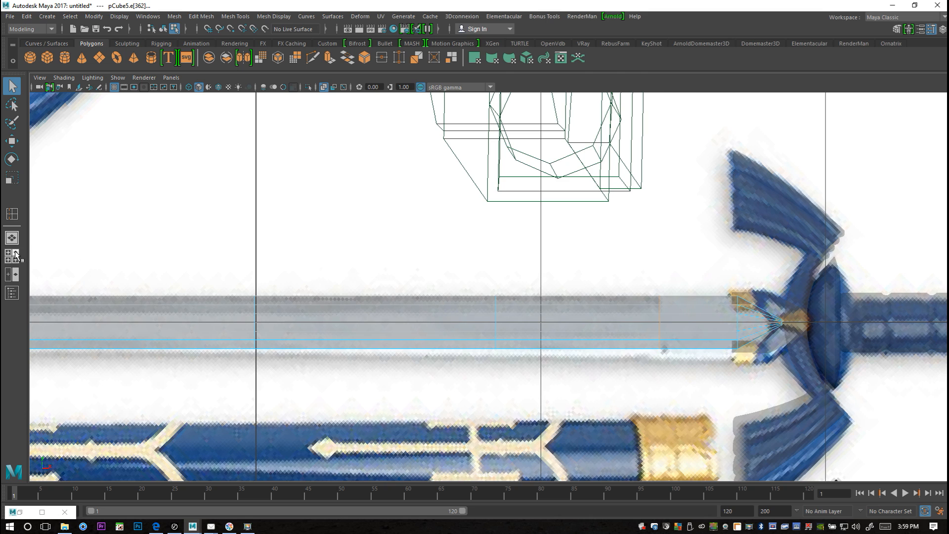
In the perspective view, insert a second edge loop across the blade close beside the new one, on its tip side
click(14, 254)
key(space)
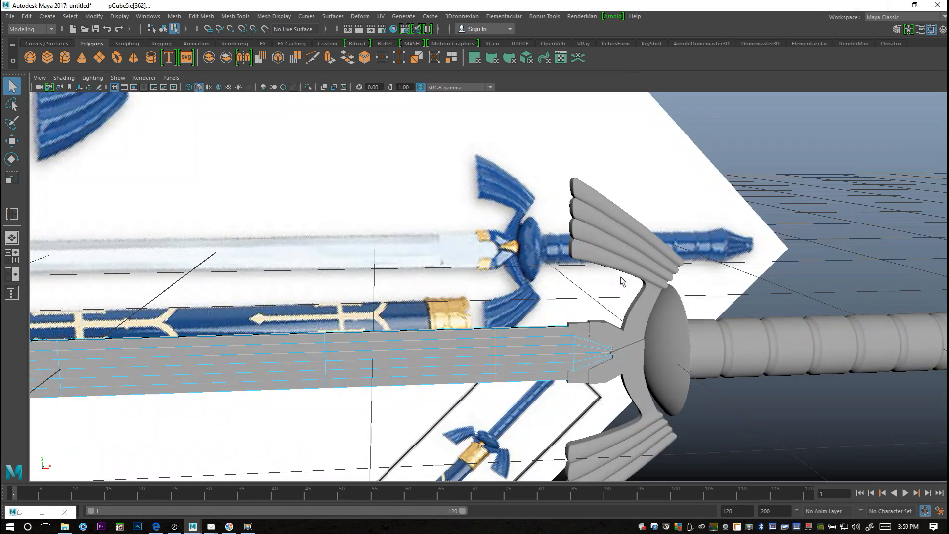
alt+drag(518, 330, 508, 357)
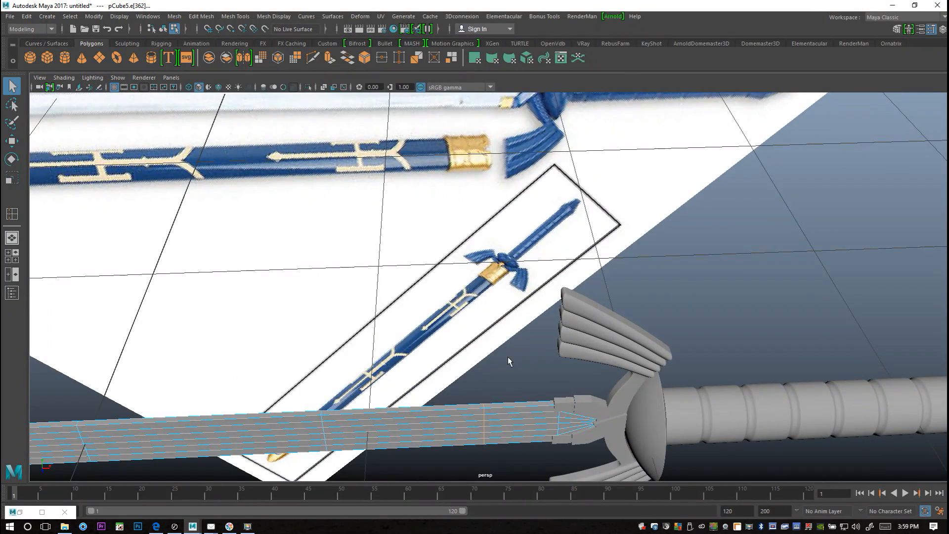
alt+middle_drag(512, 361, 461, 254)
scroll(456, 316, up, 6)
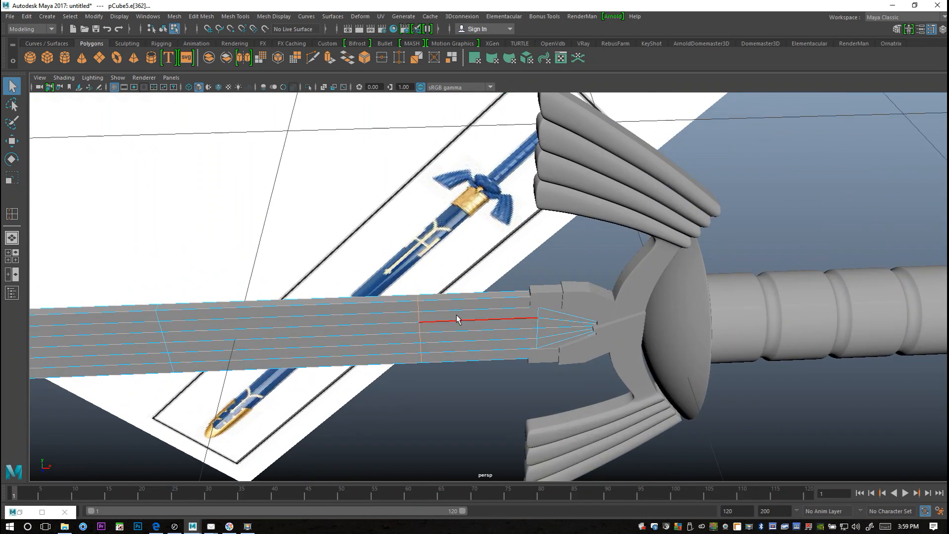
alt+middle_drag(456, 335, 534, 324)
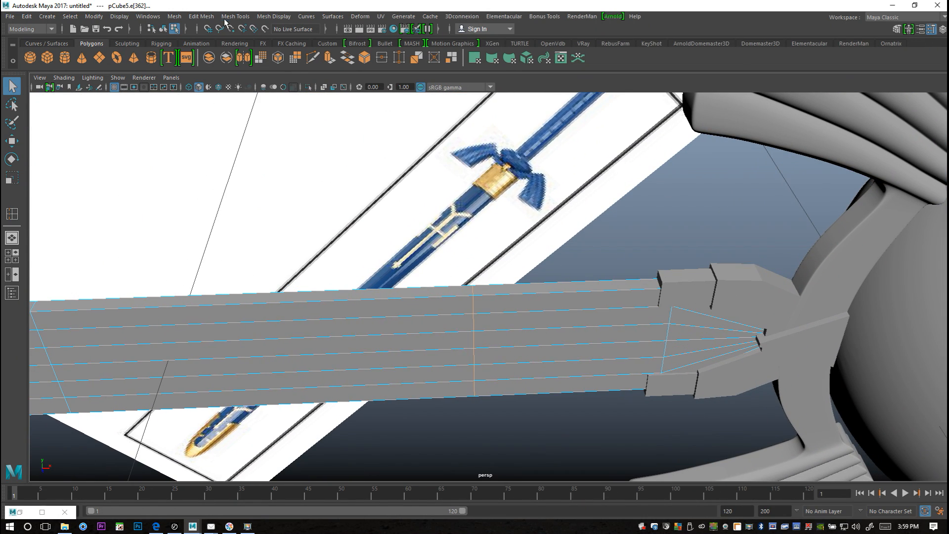
click(271, 17)
mouse_move(235, 16)
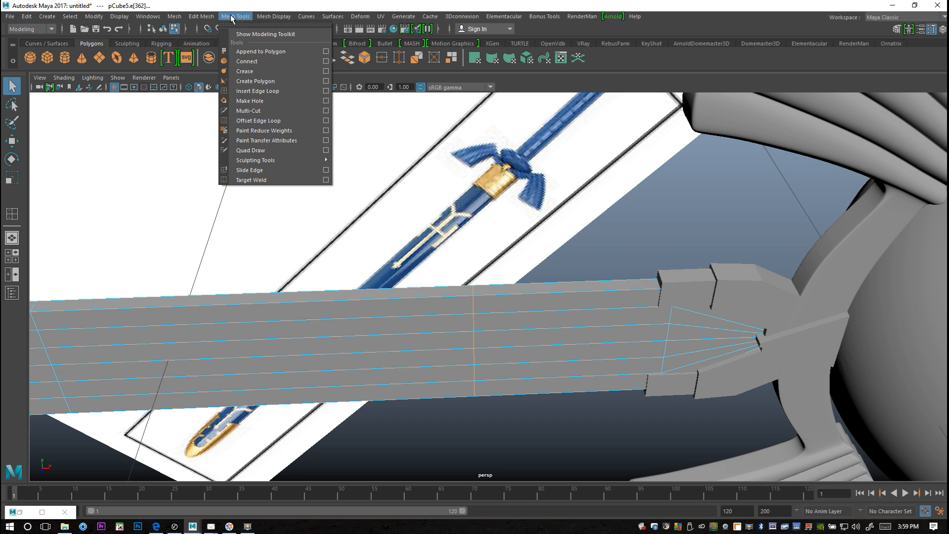
click(280, 90)
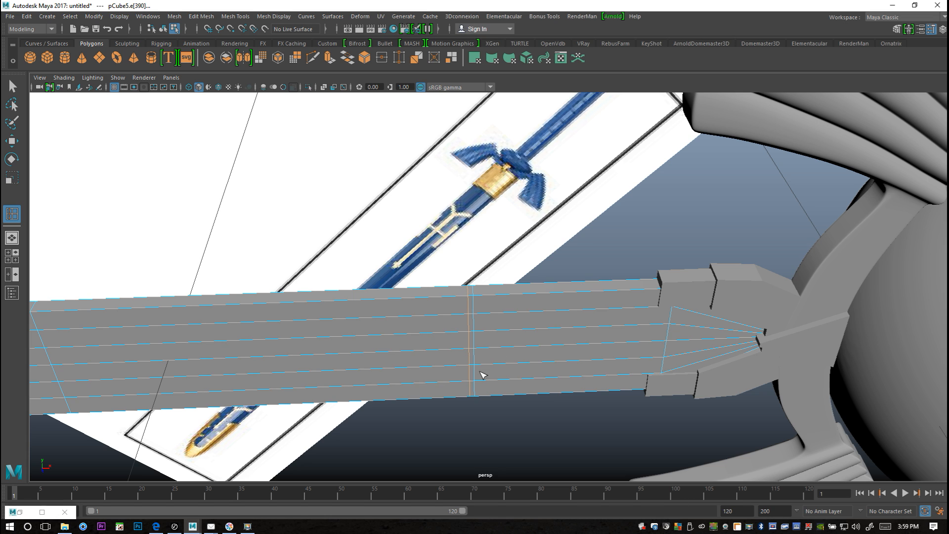
key(q)
Switch the blade to vertex selection and select the upper and lower edge vertices of the tip-side loop near the guard in the front view
right_click(460, 303)
right_drag(460, 304, 427, 252)
right_drag(494, 240, 457, 241)
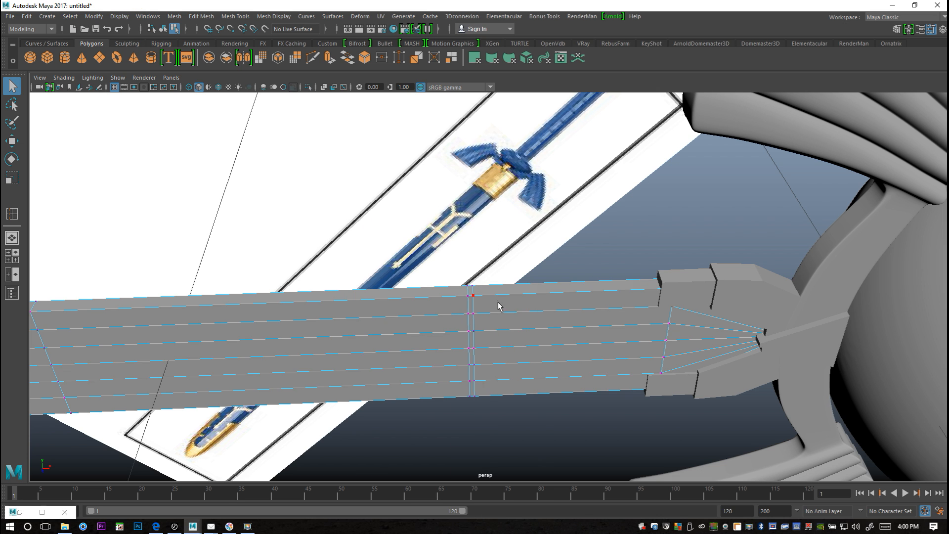
click(12, 257)
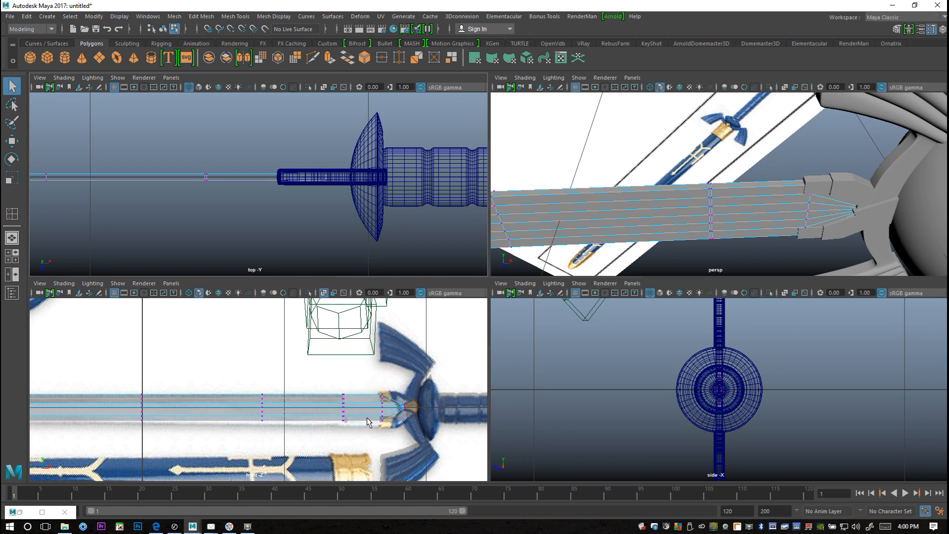
key(space)
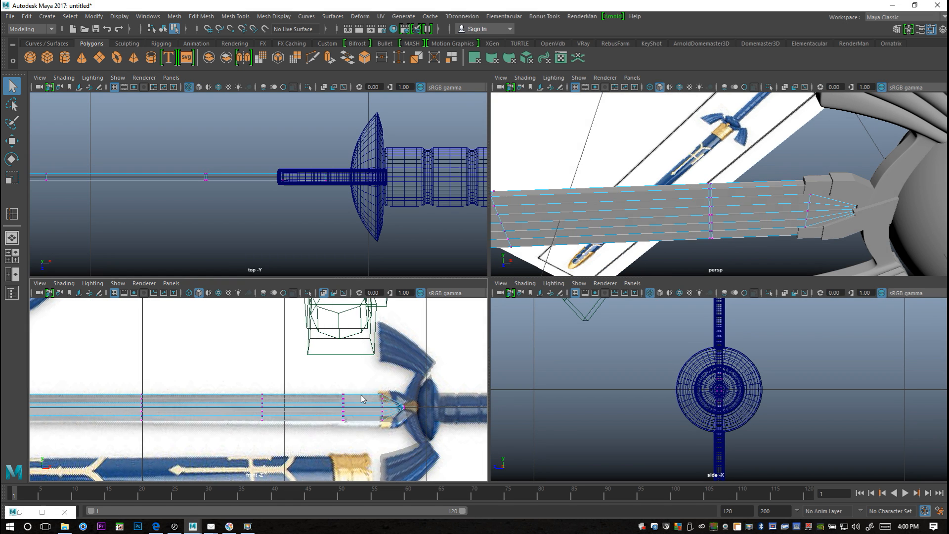
alt+right_drag(415, 392, 558, 399)
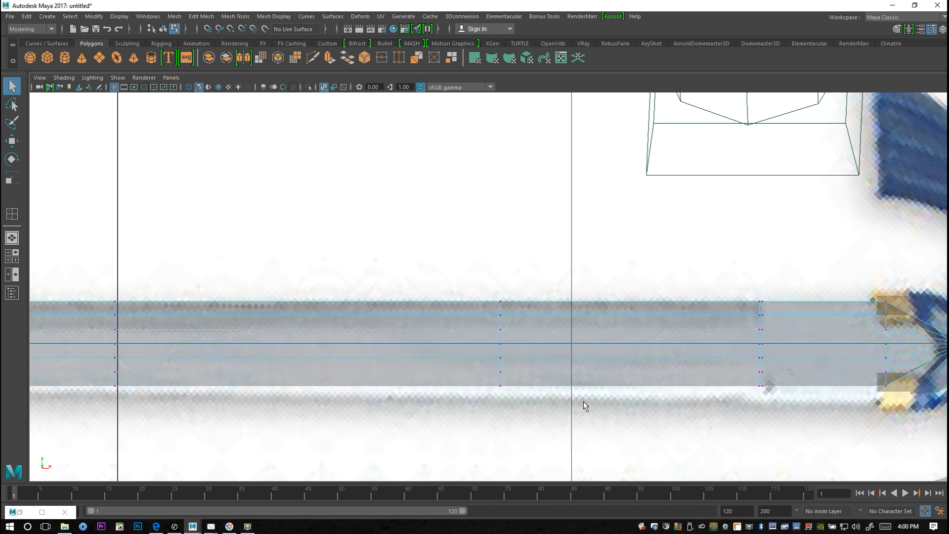
key(super)
click(589, 259)
alt+right_drag(631, 308, 593, 275)
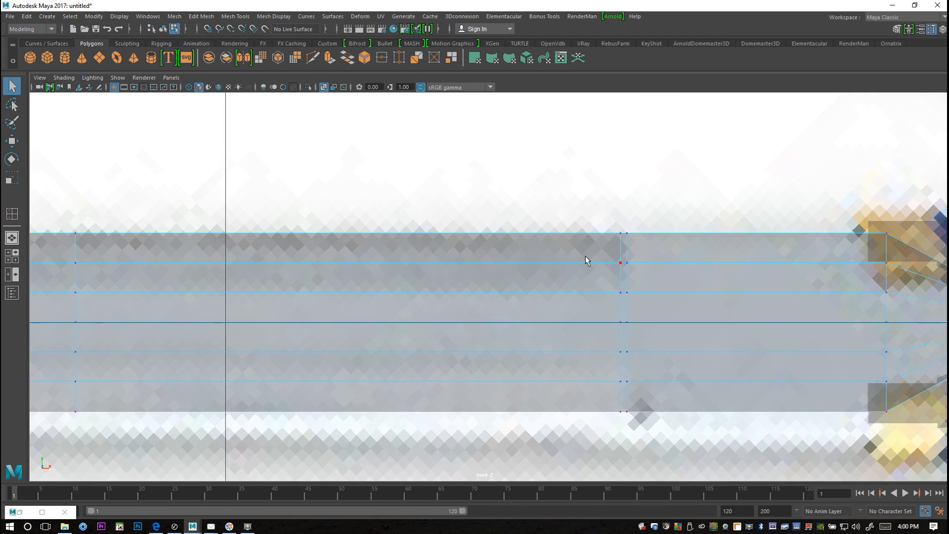
drag(602, 218, 623, 266)
shift+drag(605, 394, 627, 427)
Add the upper and lower edge vertices of each vertex column along the middle of the blade to the selection
alt+middle_drag(305, 380, 607, 330)
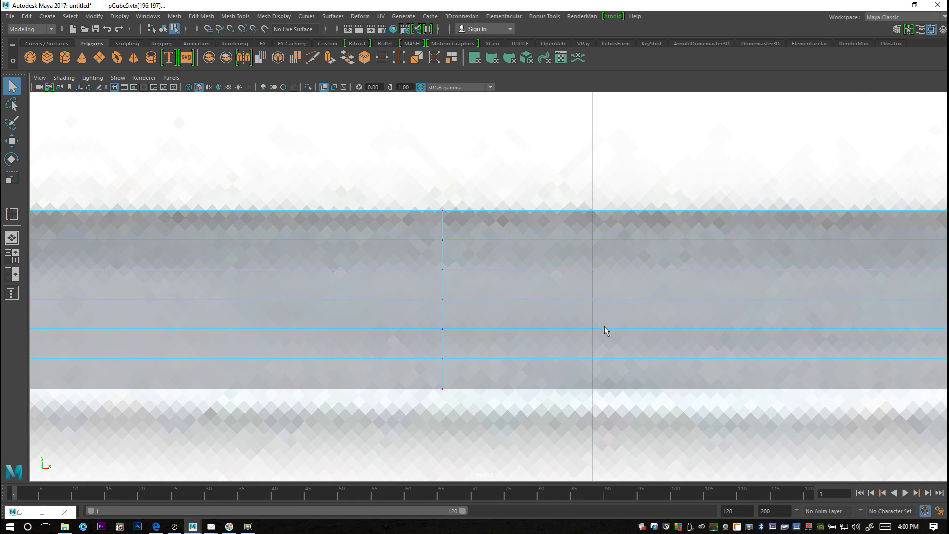
shift+drag(422, 195, 470, 217)
shift+drag(422, 371, 498, 419)
alt+middle_drag(350, 421, 846, 416)
alt+middle_drag(455, 408, 689, 396)
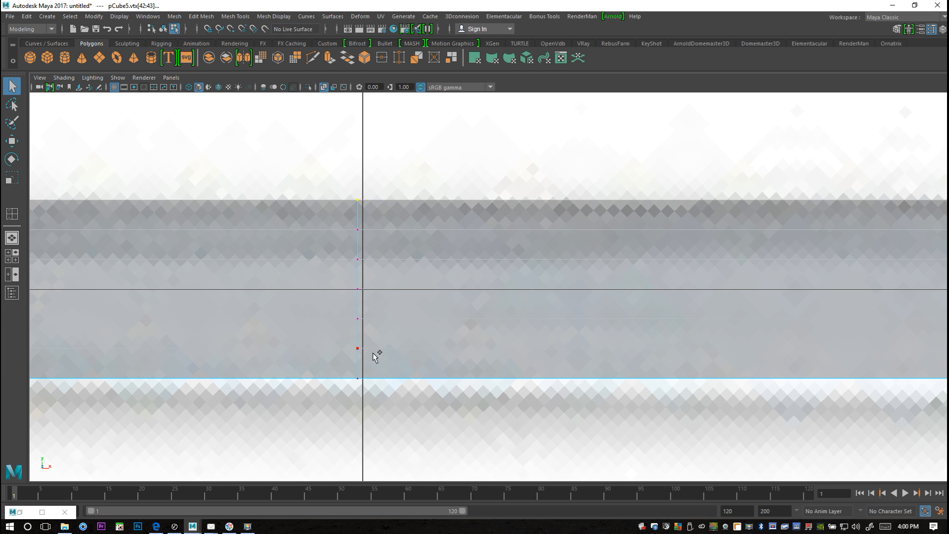
alt+middle_drag(286, 413, 917, 390)
alt+middle_drag(411, 388, 704, 392)
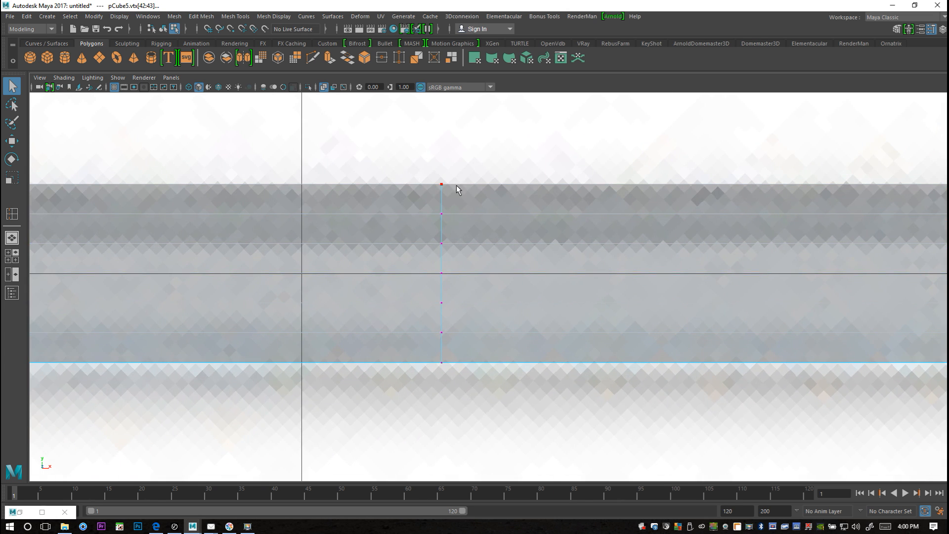
click(443, 176)
alt+middle_drag(271, 397, 563, 410)
alt+middle_drag(359, 413, 867, 406)
scroll(840, 405, up, 1)
shift+drag(401, 168, 451, 192)
shift+drag(400, 361, 469, 400)
Add the upper and lower edge vertices of the closely spaced columns toward the blade's tapered tip to the selection
alt+middle_drag(350, 423, 541, 445)
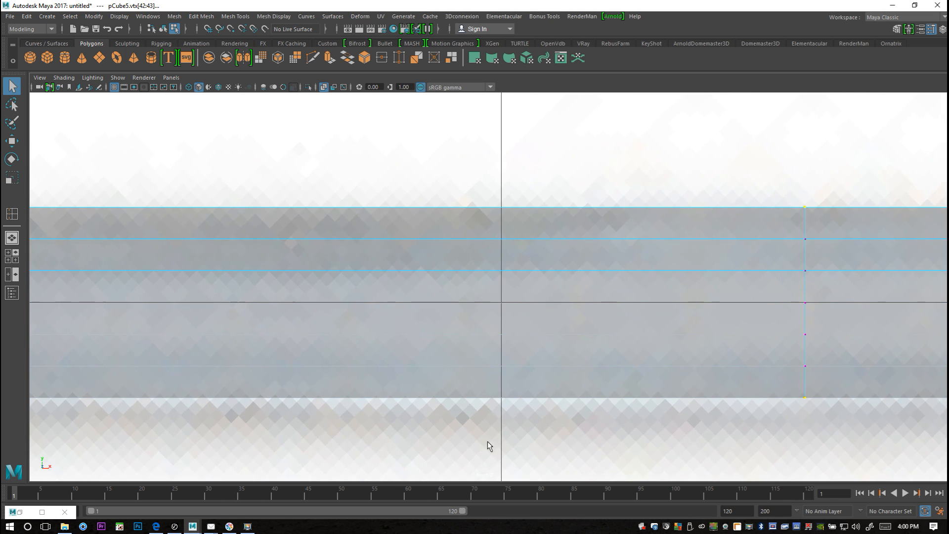
alt+middle_drag(350, 430, 754, 407)
alt+middle_drag(389, 432, 511, 423)
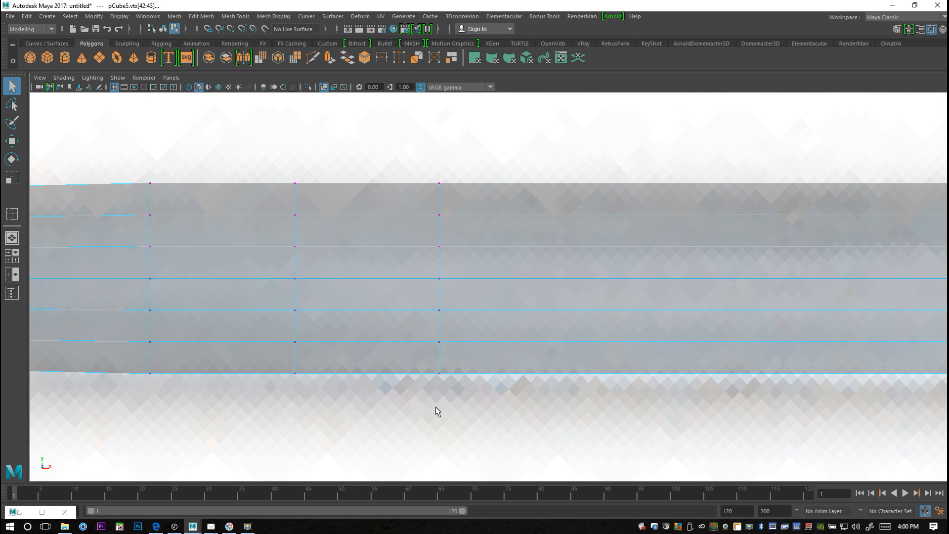
alt+middle_drag(436, 407, 555, 409)
drag(221, 168, 591, 198)
shift+drag(233, 355, 625, 420)
alt+middle_drag(296, 411, 736, 409)
shift+drag(408, 186, 566, 198)
shift+drag(397, 341, 617, 415)
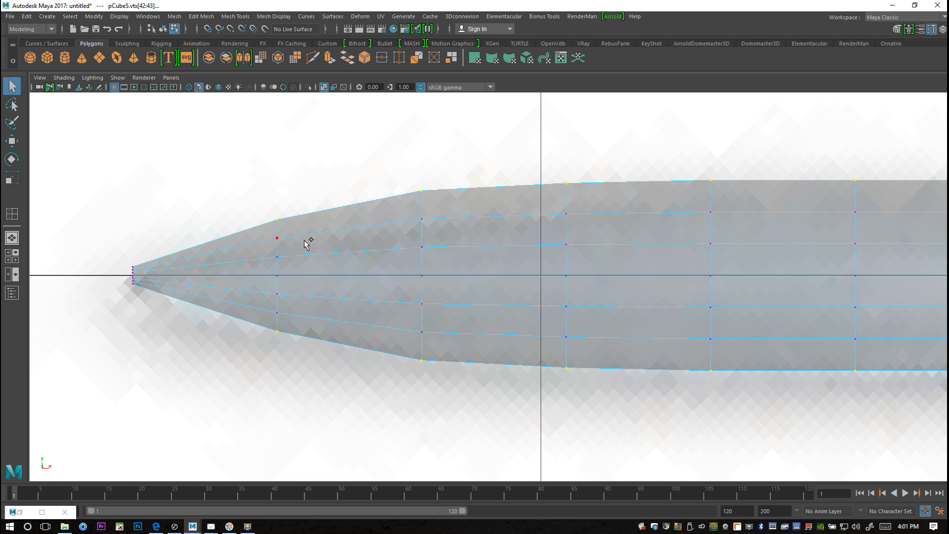
Add the uppermost and lowermost vertices at the very end of the blade's tip to the selection
scroll(190, 363, up, 3)
alt+middle_drag(203, 374, 548, 378)
scroll(431, 351, up, 3)
scroll(387, 331, up, 4)
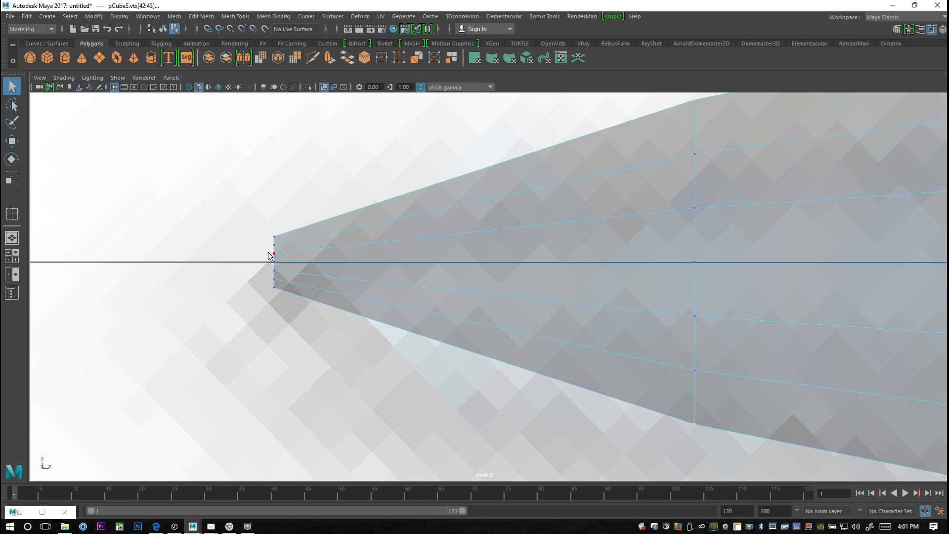
drag(280, 243, 280, 243)
drag(268, 283, 282, 297)
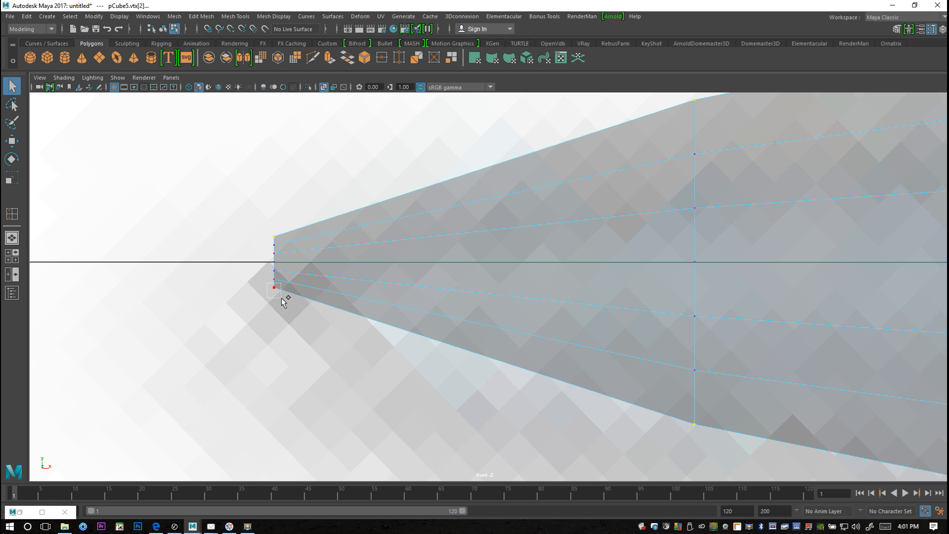
In the perspective view, scale the selected outer vertices together along the blade's thickness to form sharp upper and lower cutting edges
click(9, 256)
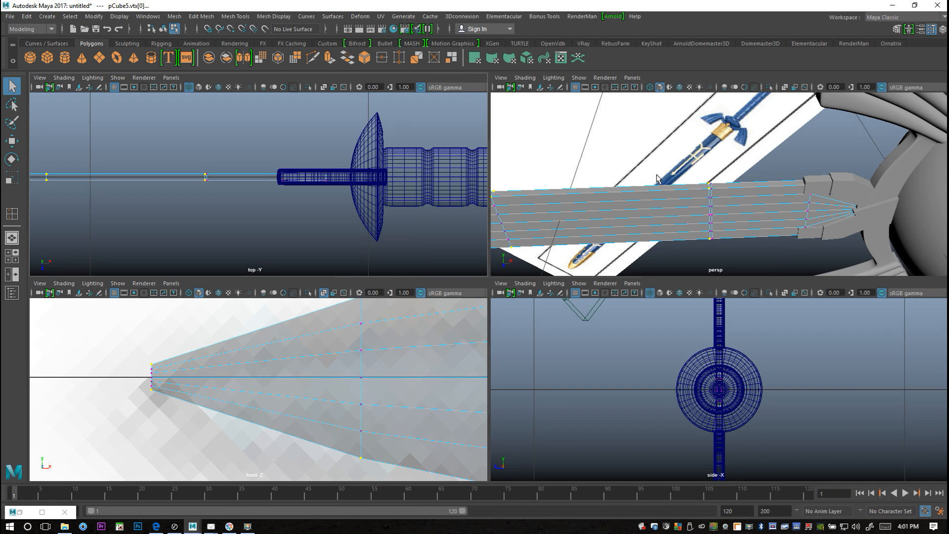
key(space)
scroll(509, 247, down, 3)
scroll(430, 277, up, 3)
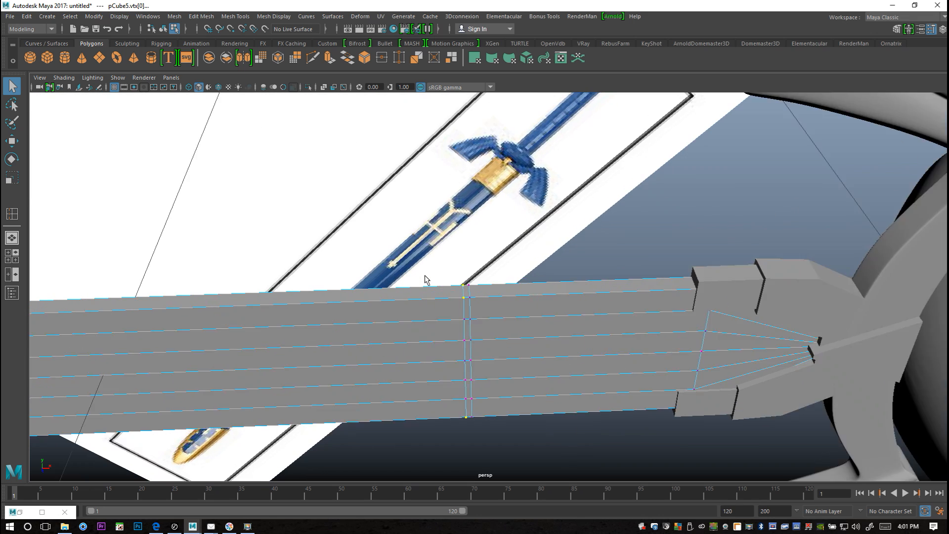
scroll(426, 280, up, 1)
key(r)
alt+drag(316, 299, 466, 307)
scroll(463, 314, down, 7)
alt+middle_drag(325, 354, 645, 322)
scroll(490, 343, up, 1)
scroll(490, 344, up, 5)
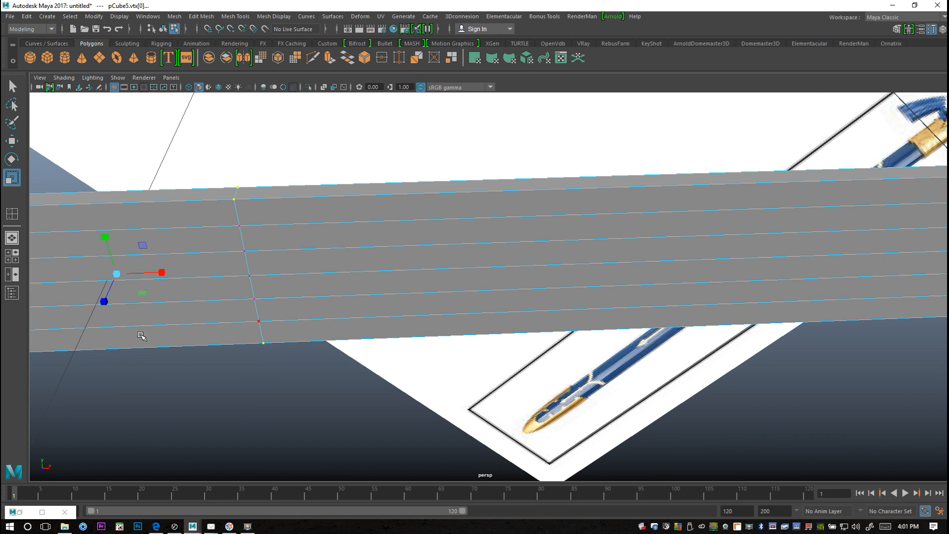
drag(106, 304, 122, 259)
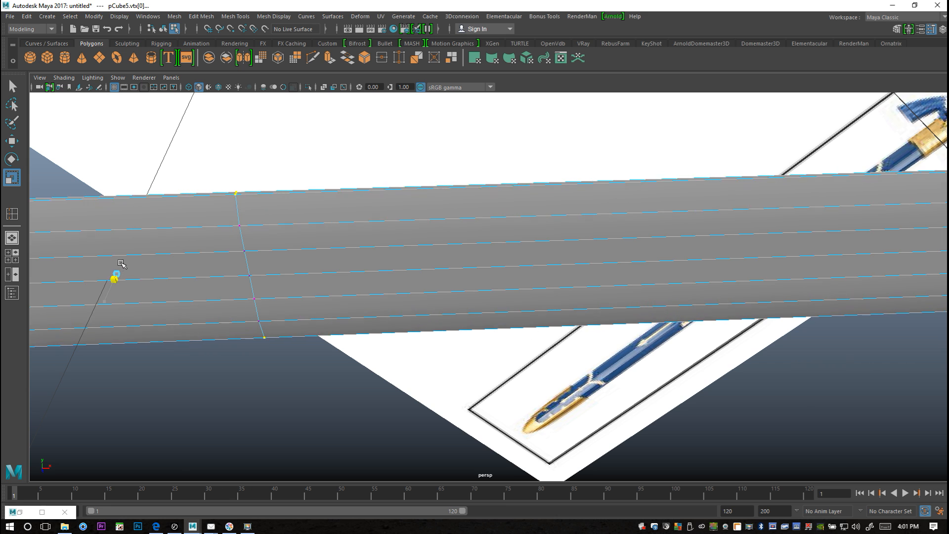
Fine-tune the scale of the selected outer edge vertices along the blade's thickness and clear the selection
drag(123, 260, 125, 261)
click(276, 397)
scroll(341, 388, down, 4)
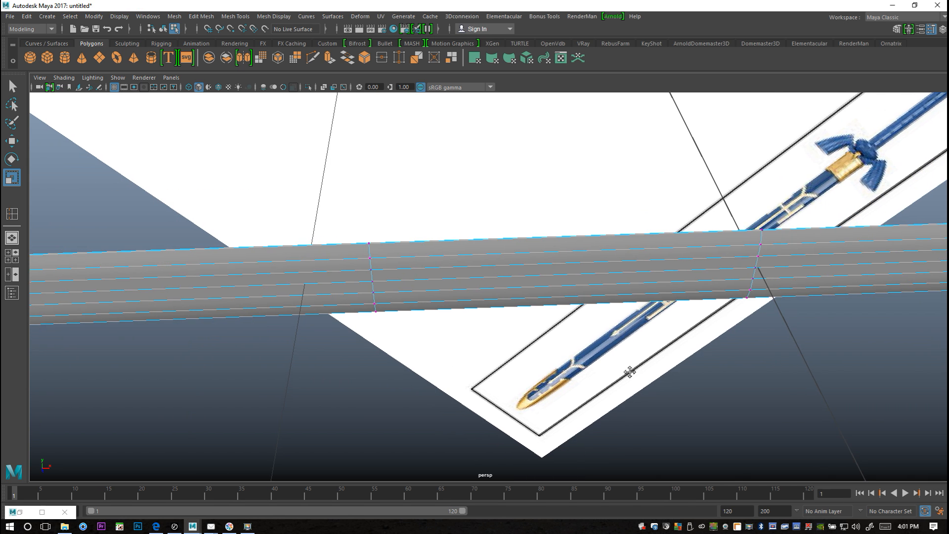
Insert supporting edge loops beside the step in the blade near the guard
alt+middle_drag(674, 368, 363, 326)
scroll(544, 317, down, 4)
alt+middle_drag(615, 312, 460, 364)
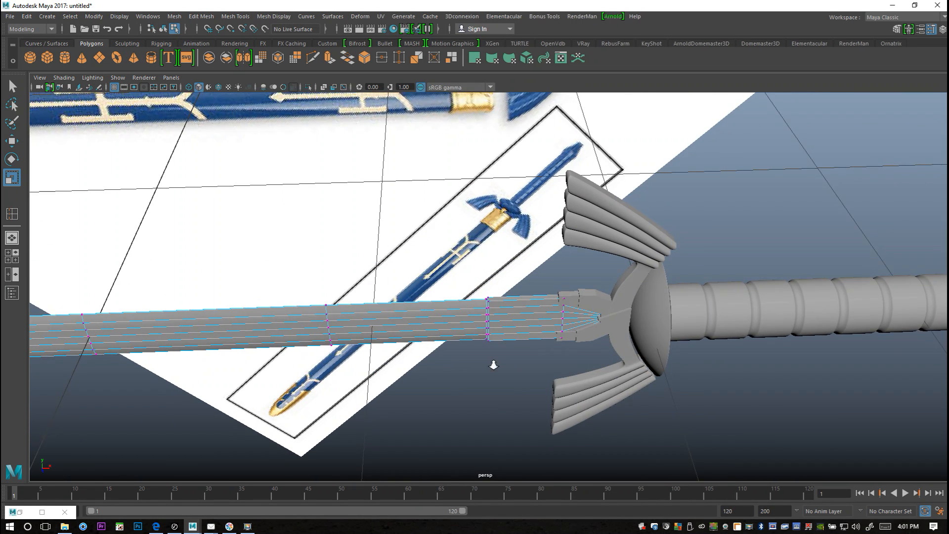
scroll(493, 365, up, 5)
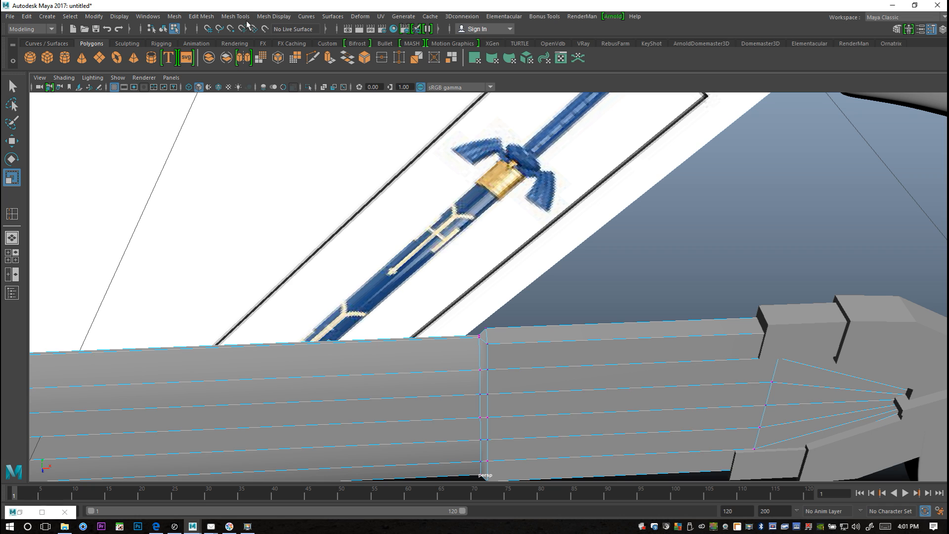
click(275, 16)
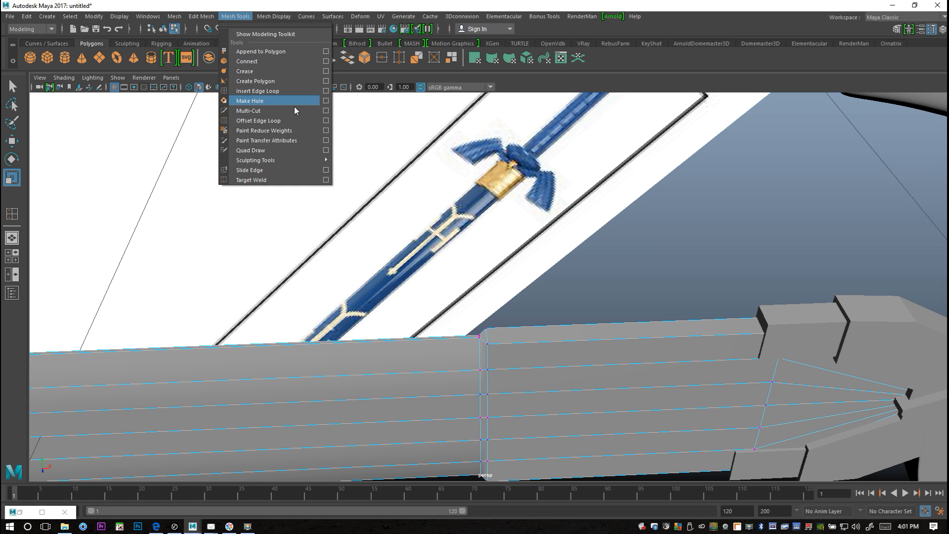
click(324, 91)
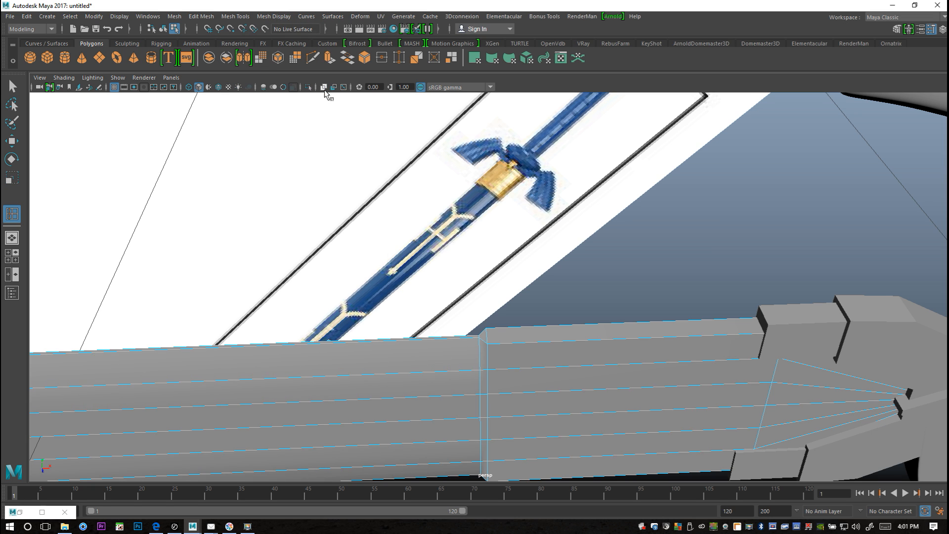
click(488, 346)
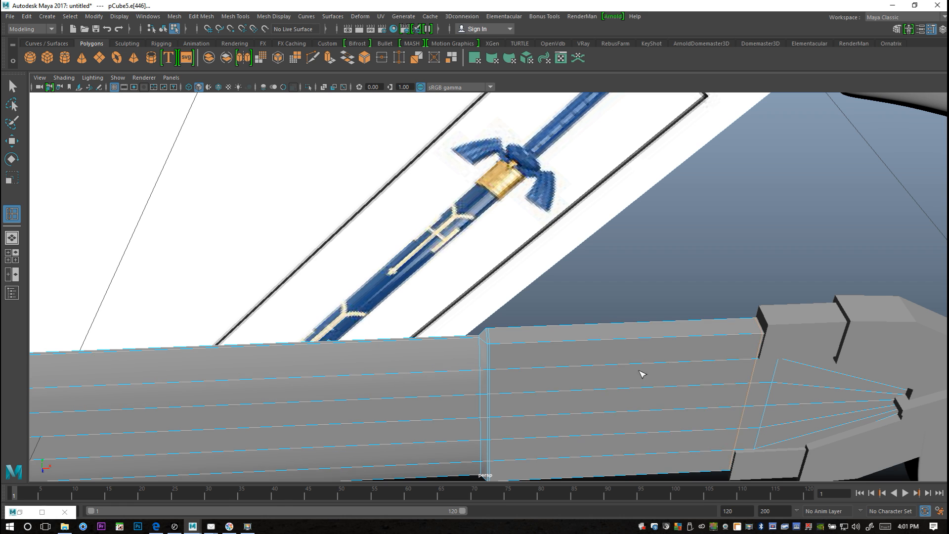
scroll(563, 385, up, 3)
alt+middle_drag(560, 370, 531, 216)
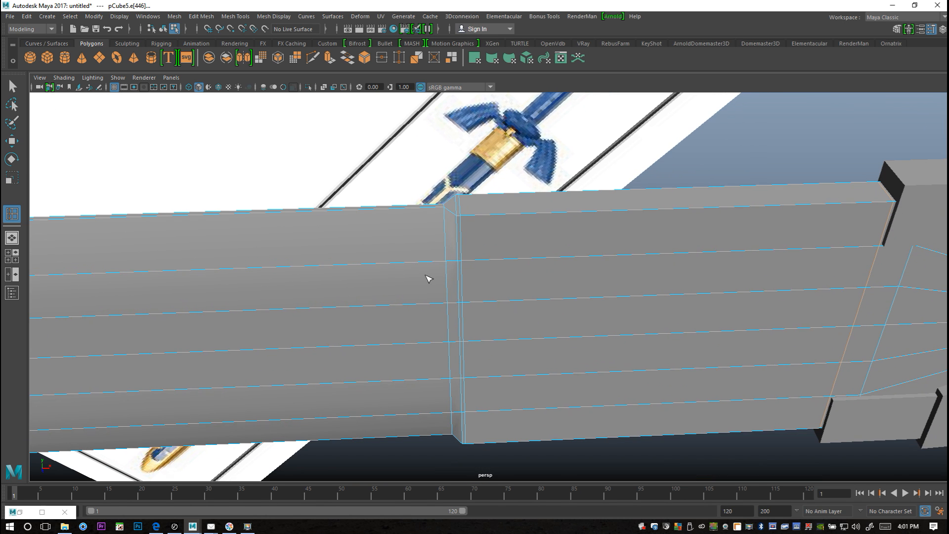
double_click(451, 264)
scroll(445, 315, down, 5)
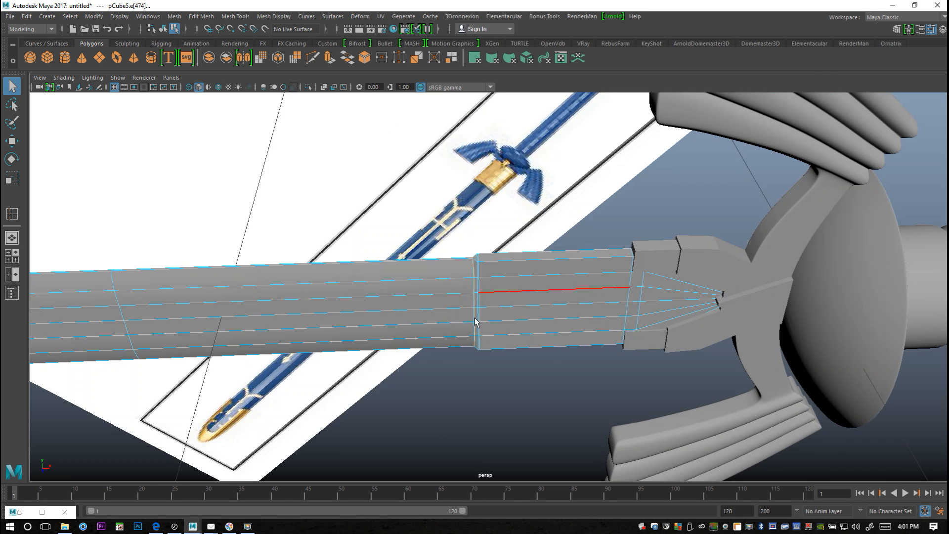
Return the blade to object mode and turn on its smooth mesh preview to check the step near the guard
right_drag(512, 239, 545, 226)
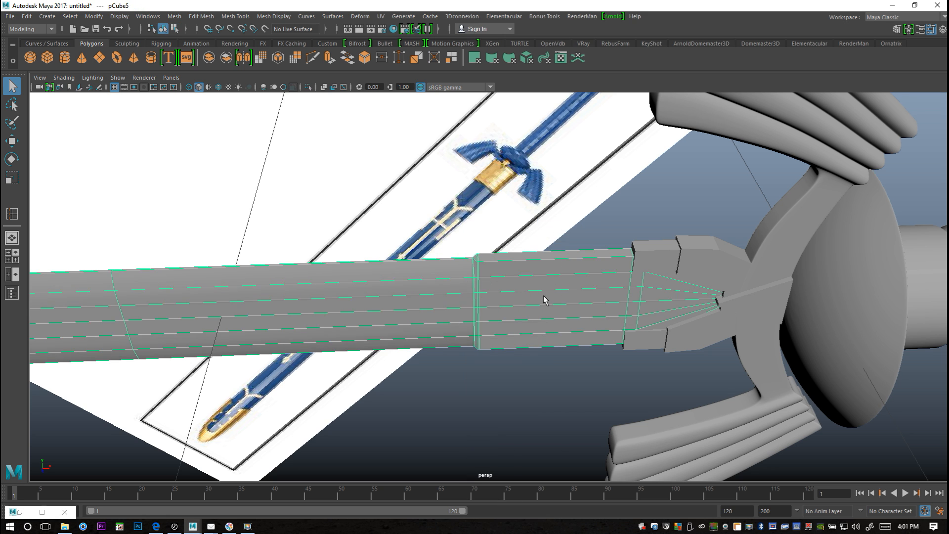
key(3)
click(494, 383)
click(507, 295)
scroll(512, 326, up, 3)
alt+drag(490, 320, 517, 321)
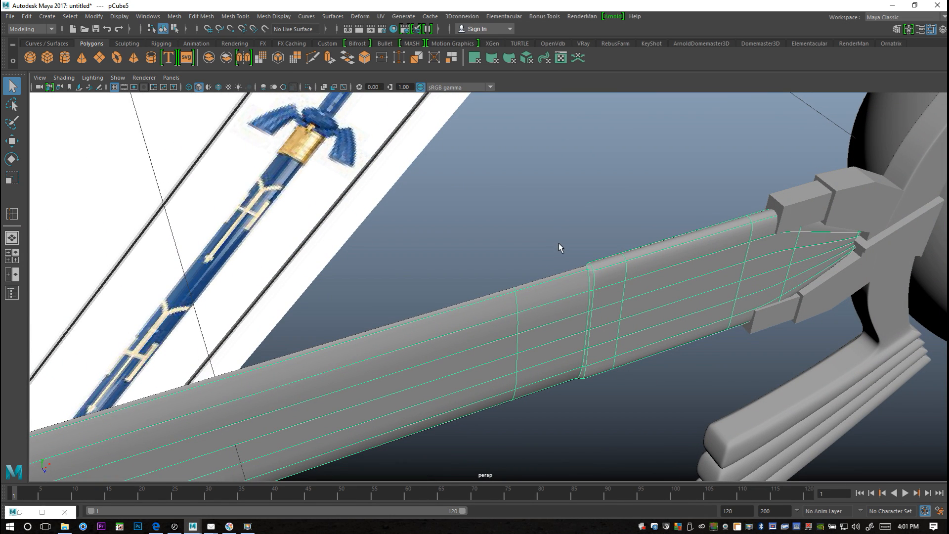
key(1)
key(3)
click(567, 216)
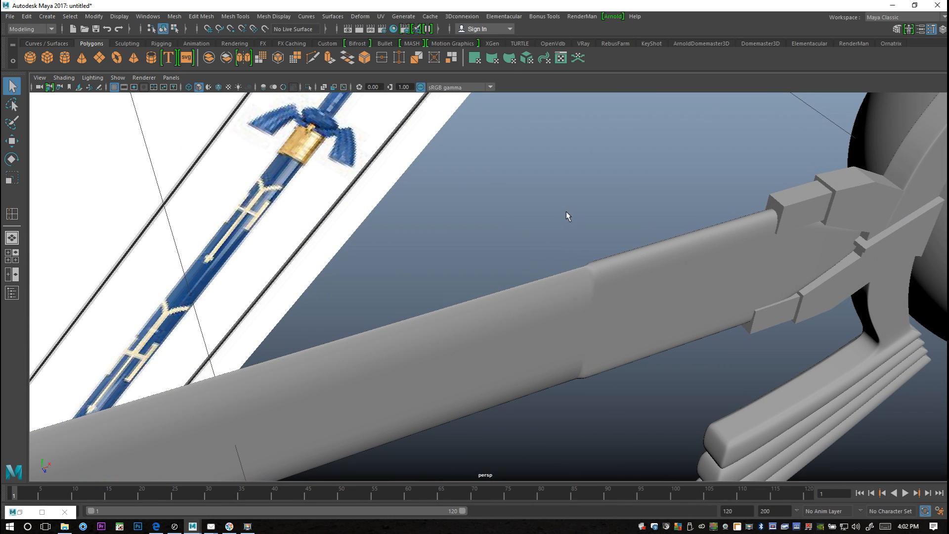
Apply the Smooth operation to the blade mesh with 1 division and deselect it
alt+drag(539, 274, 550, 281)
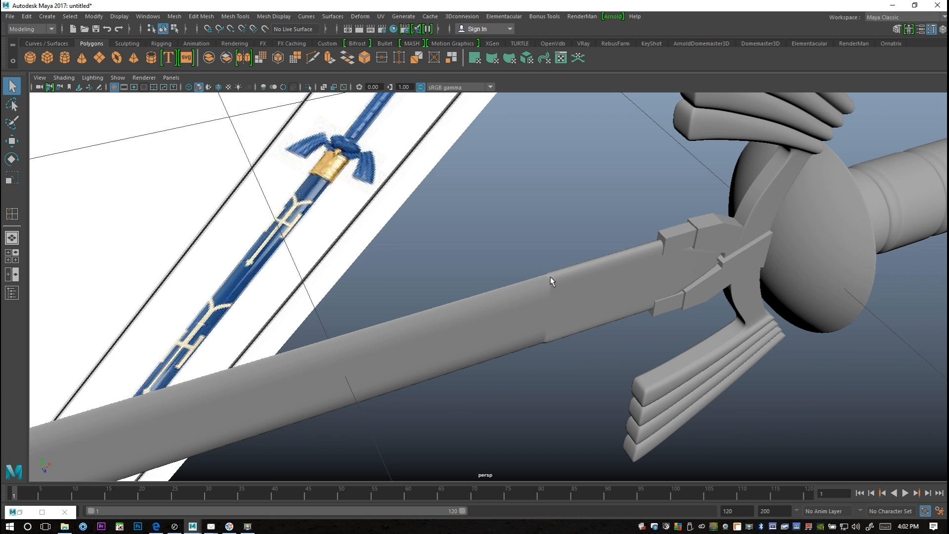
alt+drag(503, 256, 505, 231)
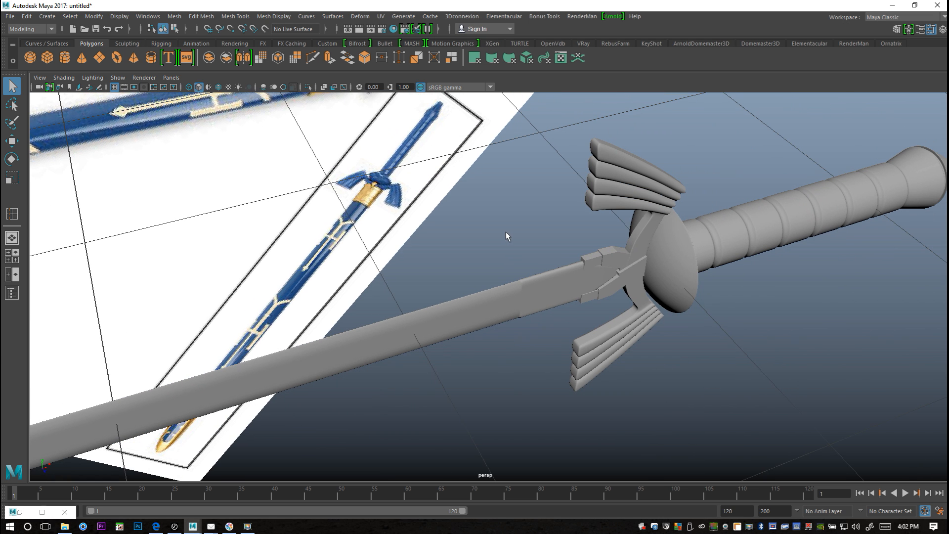
scroll(525, 234, down, 8)
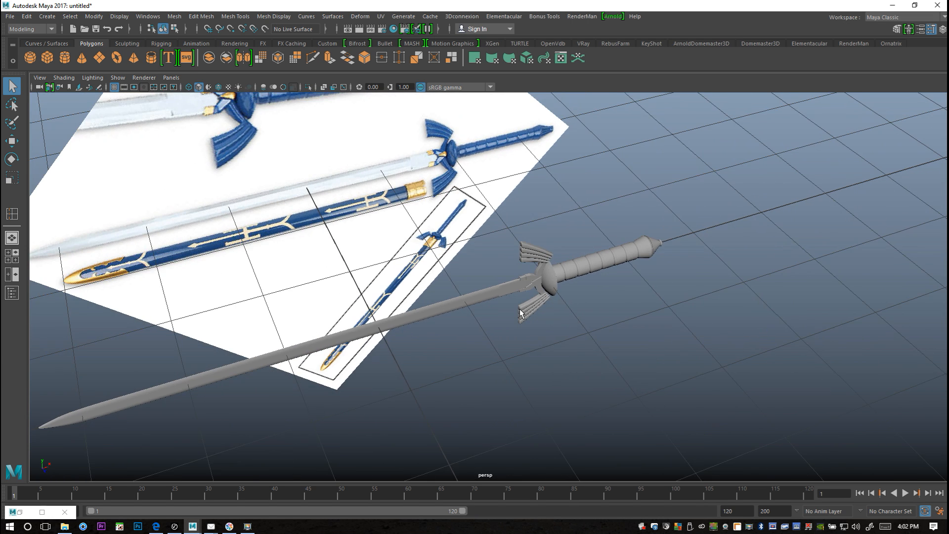
alt+drag(440, 368, 472, 356)
click(321, 308)
click(174, 17)
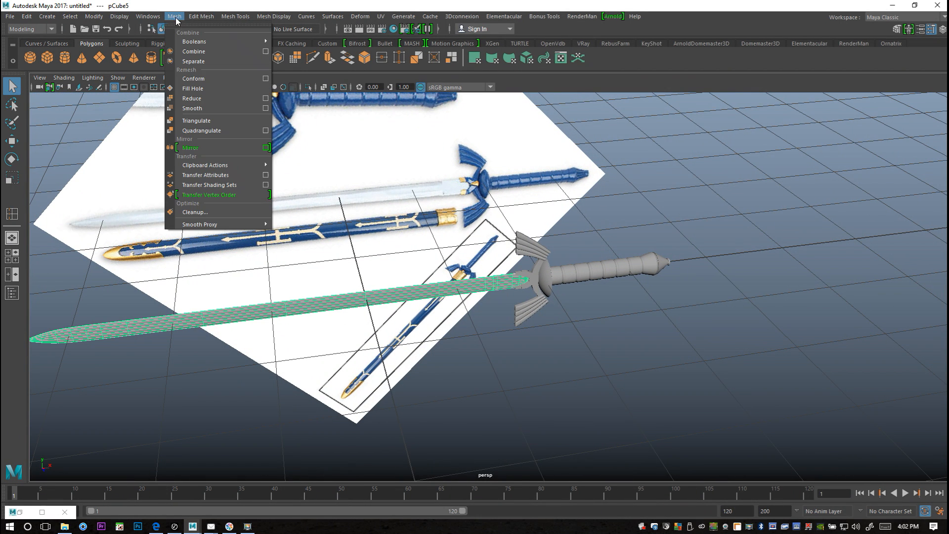
click(216, 110)
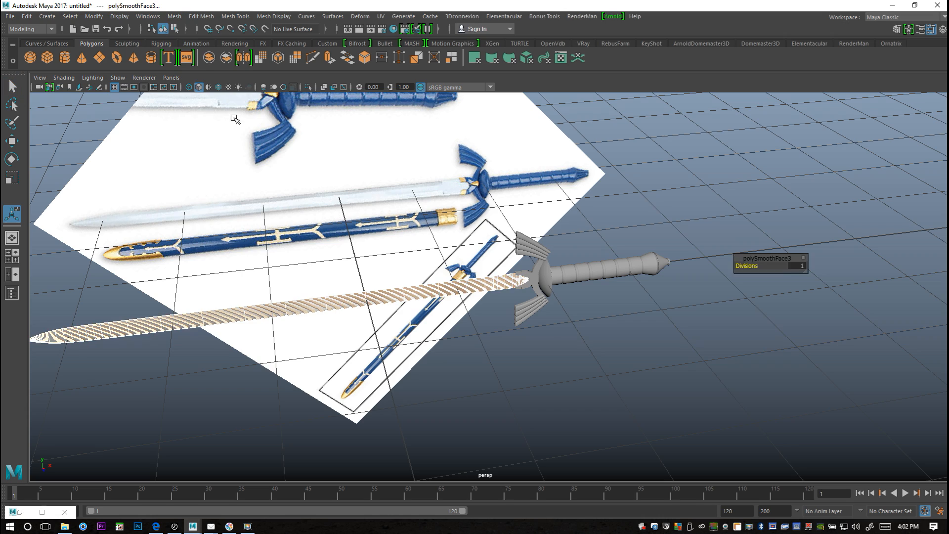
click(549, 342)
Select all parts of the sword model, delete their construction history and clear the selection
mouse_move(599, 356)
alt+mouse_down()
mouse_move(591, 366)
mouse_move(572, 353)
mouse_move(592, 367)
alt+mouse_up()
alt+middle_drag(592, 369, 593, 369)
alt+drag(593, 370, 650, 385)
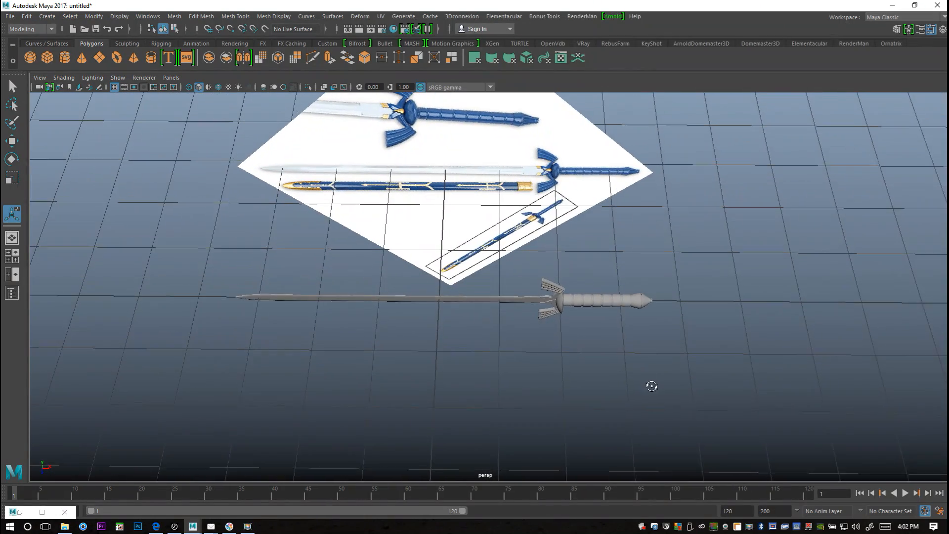
drag(176, 265, 737, 396)
shift+right_drag(737, 396, 614, 375)
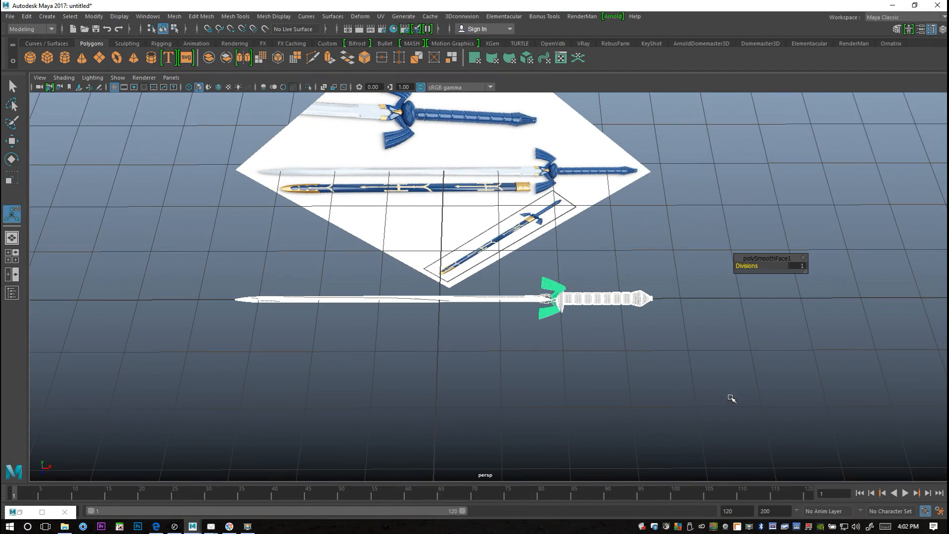
alt+drag(614, 375, 568, 361)
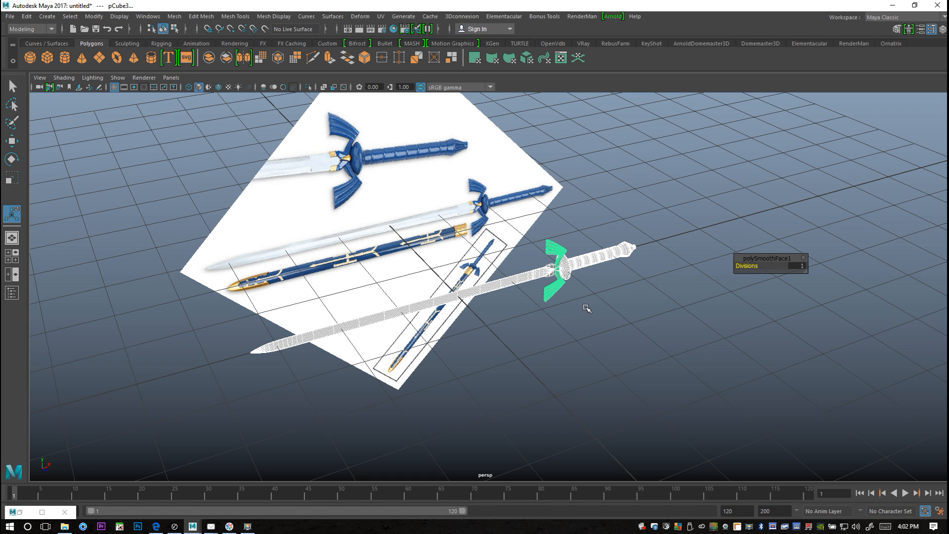
click(26, 16)
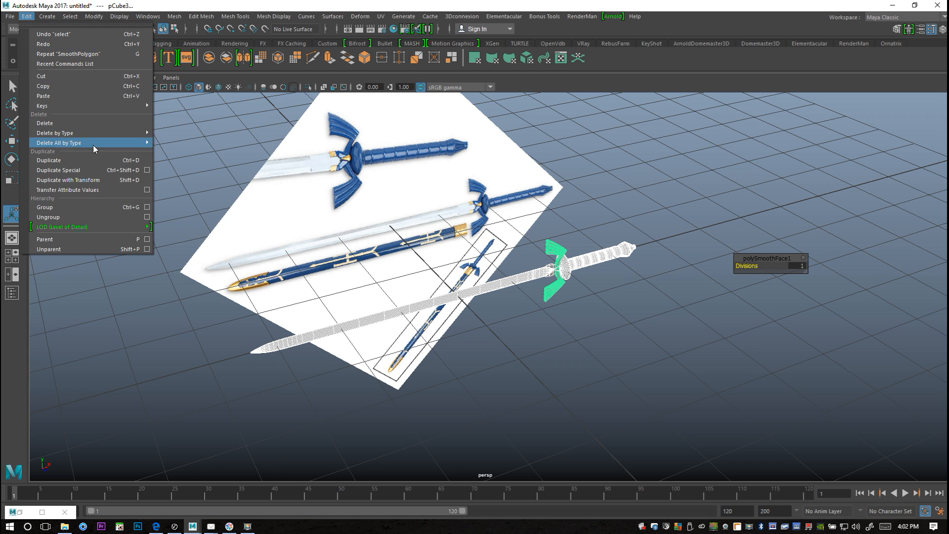
mouse_move(99, 133)
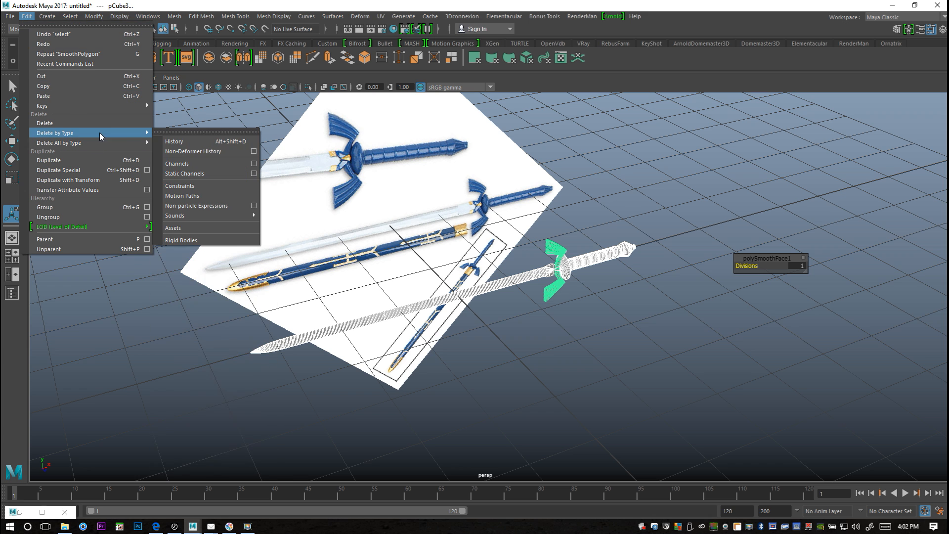
click(189, 141)
scroll(624, 381, up, 4)
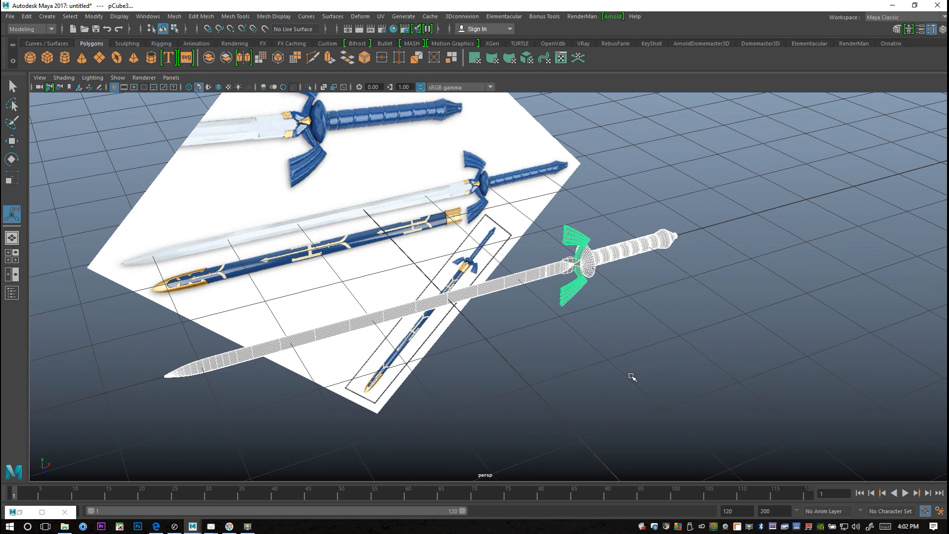
alt+drag(683, 352, 597, 379)
click(636, 376)
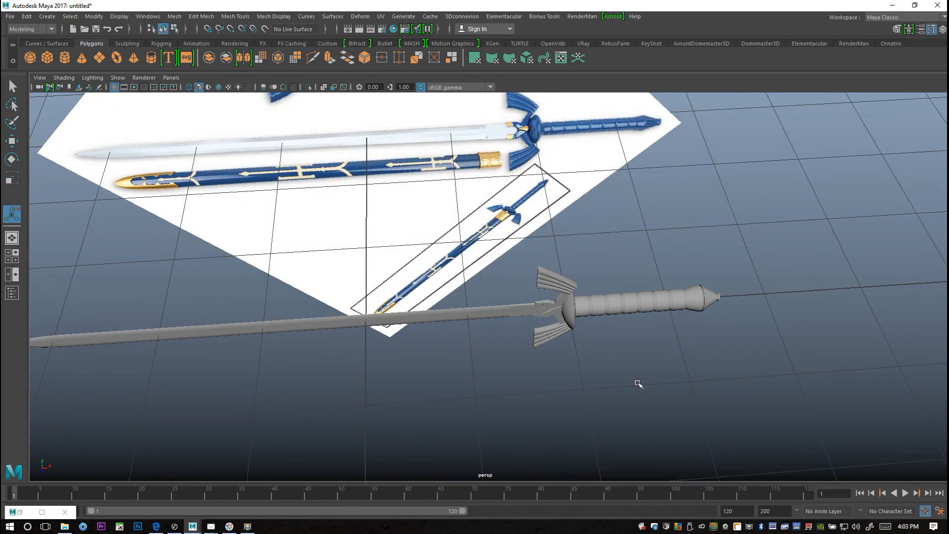
Assign a new Lambert material to the winged guard together with the handle
scroll(646, 378, up, 3)
alt+middle_drag(664, 381, 581, 448)
alt+drag(598, 432, 610, 414)
click(495, 320)
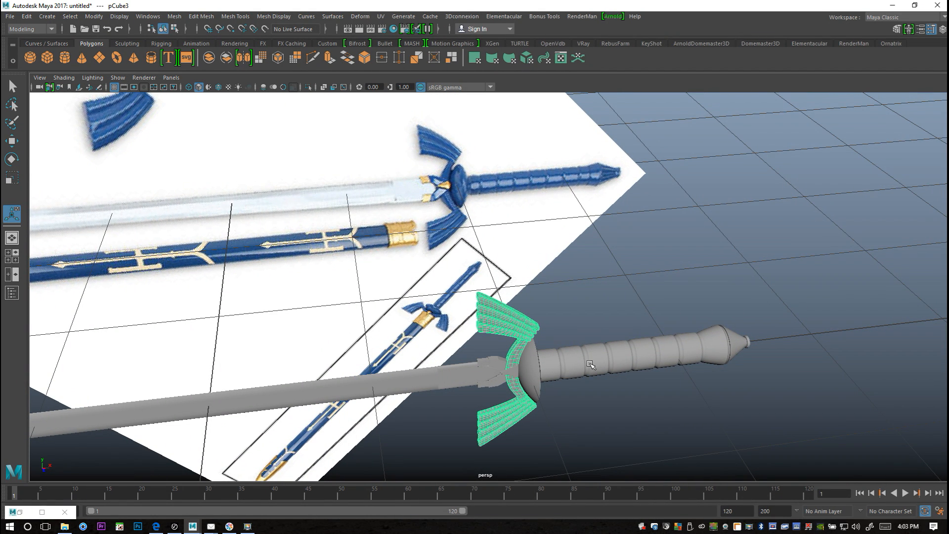
shift+click(591, 365)
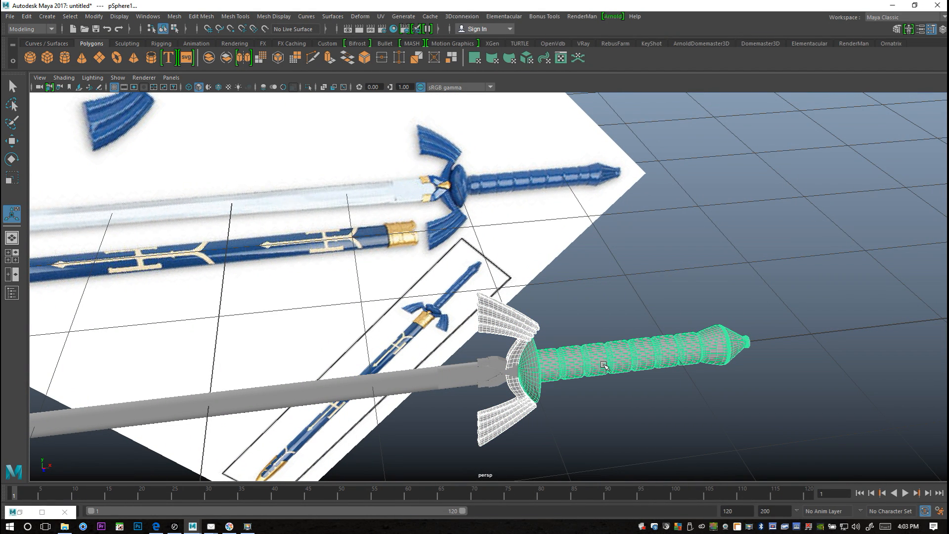
right_drag(604, 365, 592, 475)
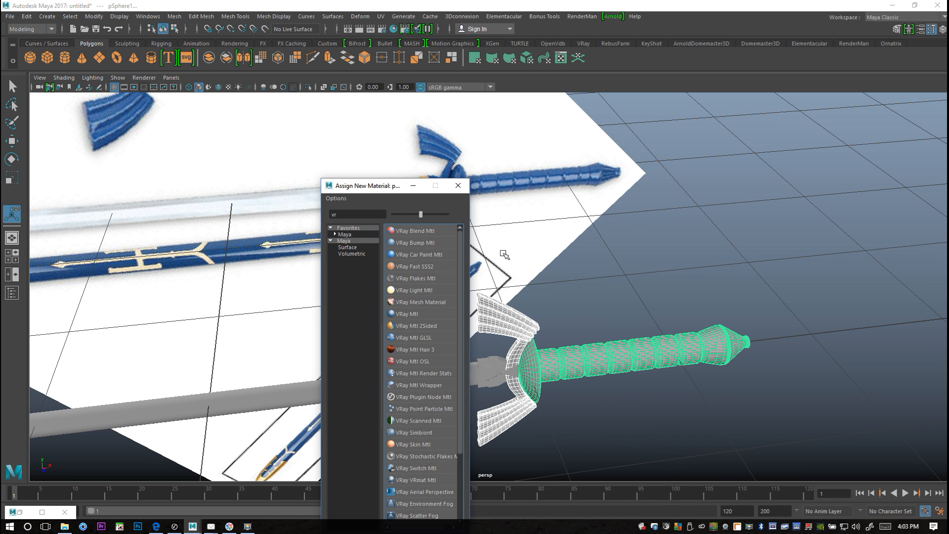
drag(357, 215, 299, 214)
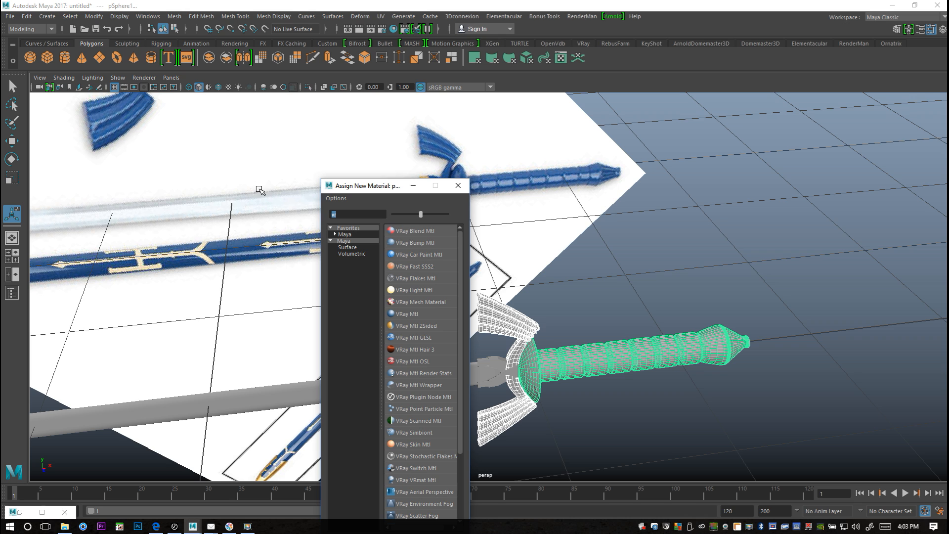
text(la)
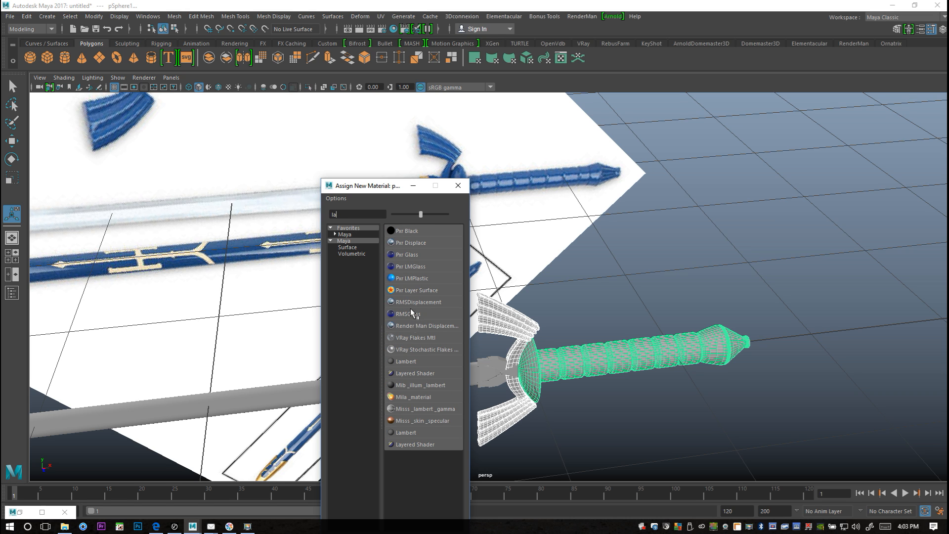
click(409, 362)
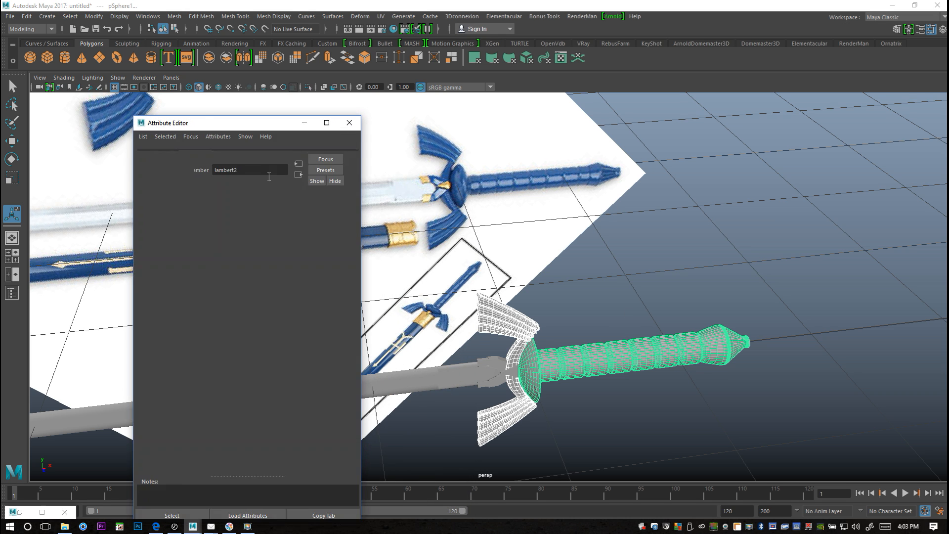
Set the new Lambert material's color to the pure blue swatch and minimize its attribute window
click(227, 265)
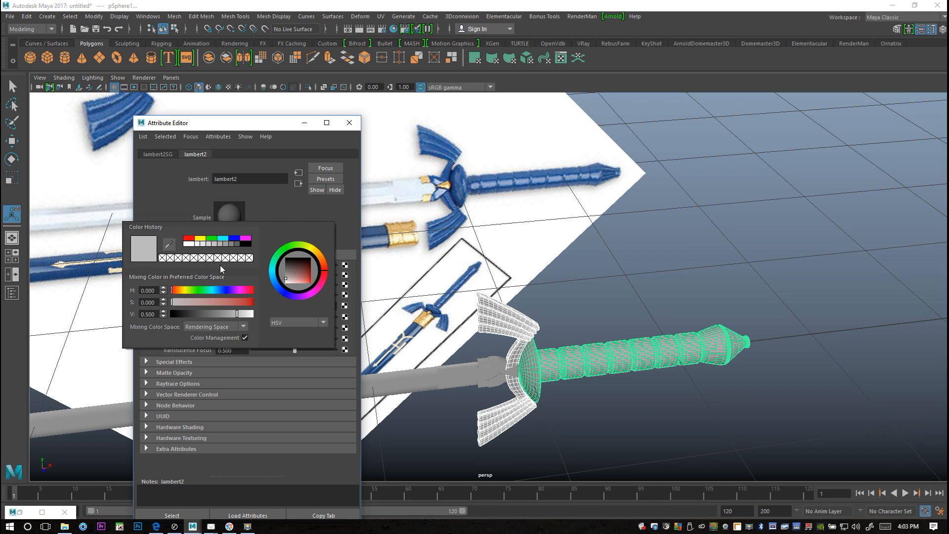
click(235, 239)
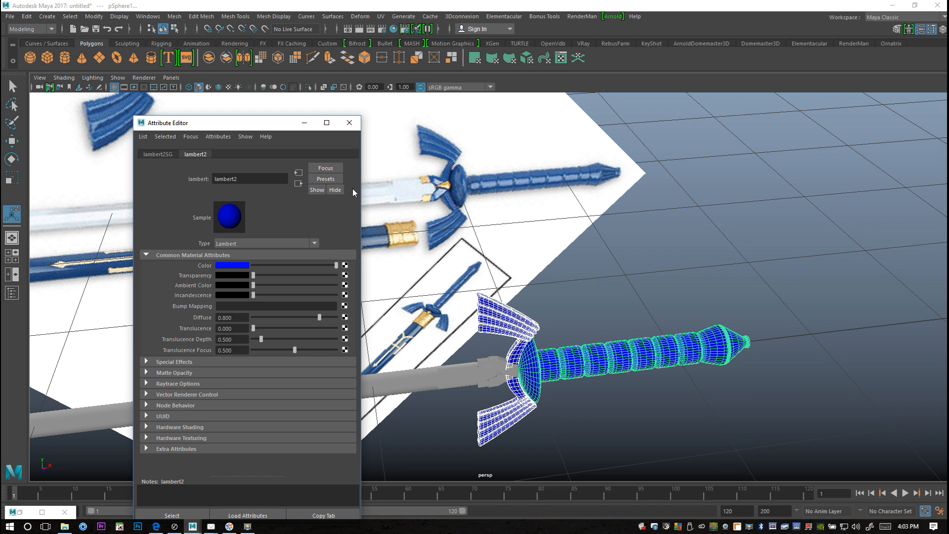
click(303, 124)
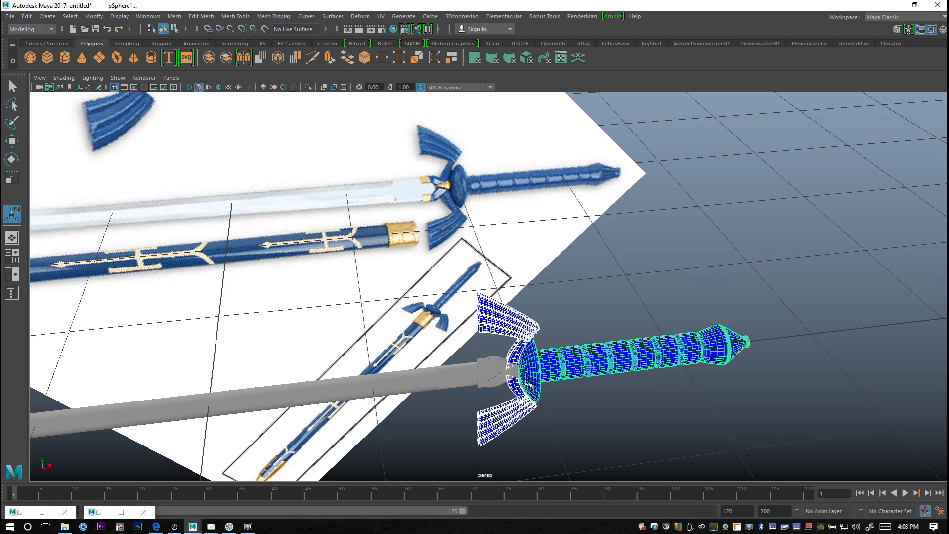
Assign the existing blue Lambert material to the forked bracket where the blade meets the guard
scroll(528, 382, up, 2)
scroll(509, 417, up, 2)
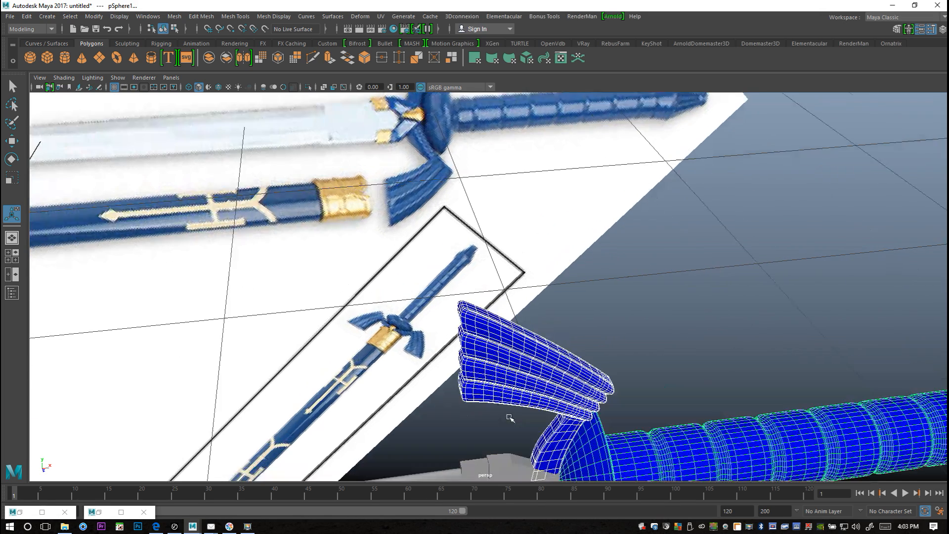
click(509, 455)
alt+middle_drag(610, 396, 643, 187)
right_drag(525, 238, 593, 507)
right_drag(524, 269, 592, 515)
mouse_move(747, 385)
alt+mouse_down()
mouse_move(759, 373)
mouse_move(749, 354)
mouse_move(735, 382)
alt+mouse_up()
alt+middle_drag(735, 382, 732, 385)
scroll(661, 345, up, 3)
alt+middle_drag(475, 239, 479, 302)
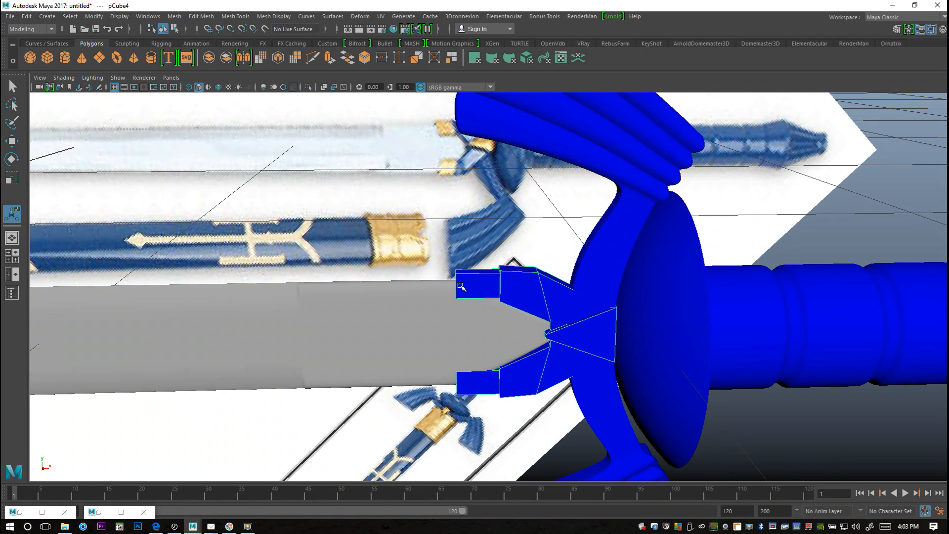
Try to select the faces of the forked bracket's two square prong tips around the blade
right_drag(455, 287, 458, 266)
alt+drag(477, 374, 474, 348)
click(444, 246)
drag(442, 257, 482, 392)
right_drag(486, 227, 525, 215)
right_drag(576, 244, 582, 269)
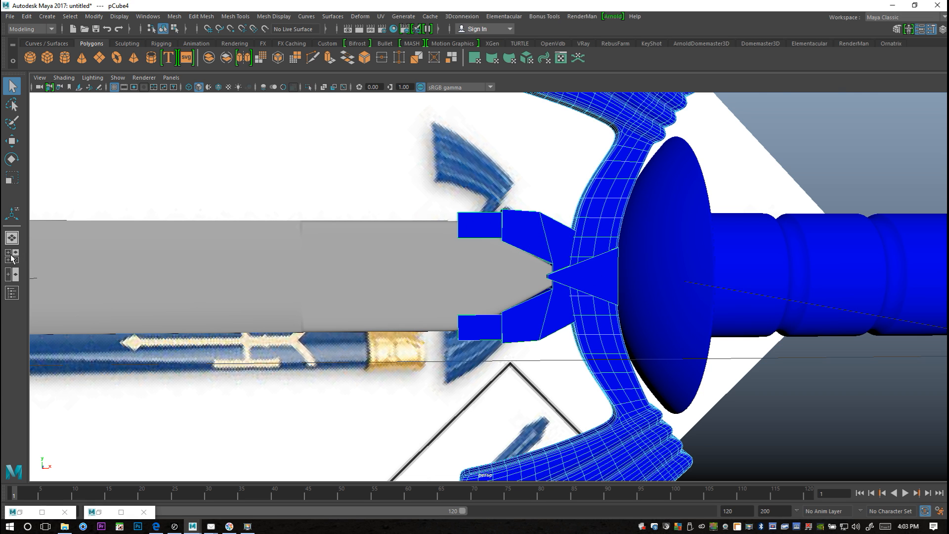
key(space)
key(space)
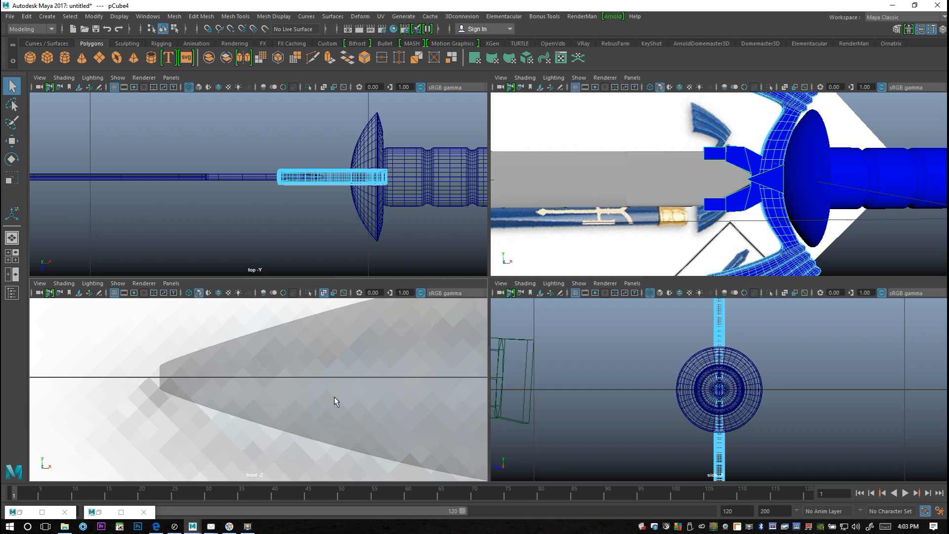
key(space)
right_drag(384, 211, 387, 237)
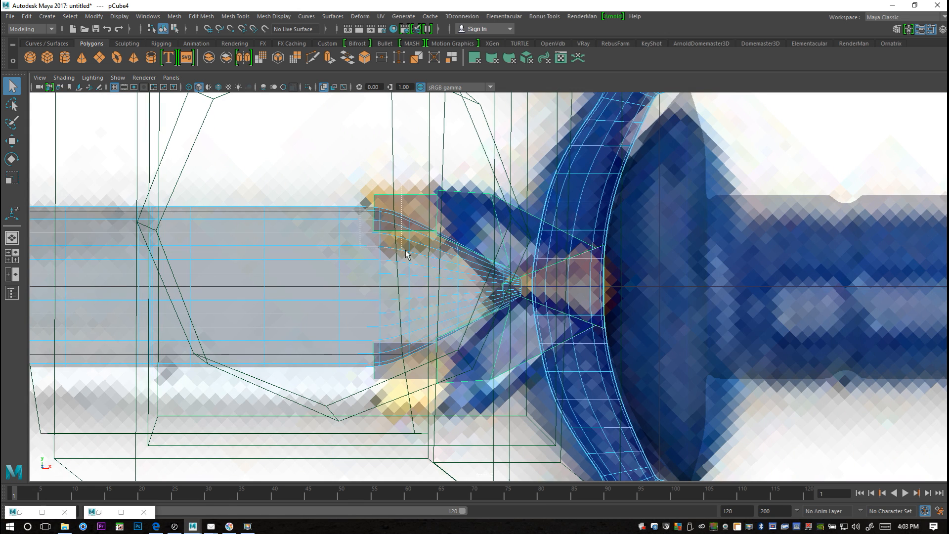
Select the blade in object mode and hide it
click(395, 237)
right_drag(269, 252, 262, 246)
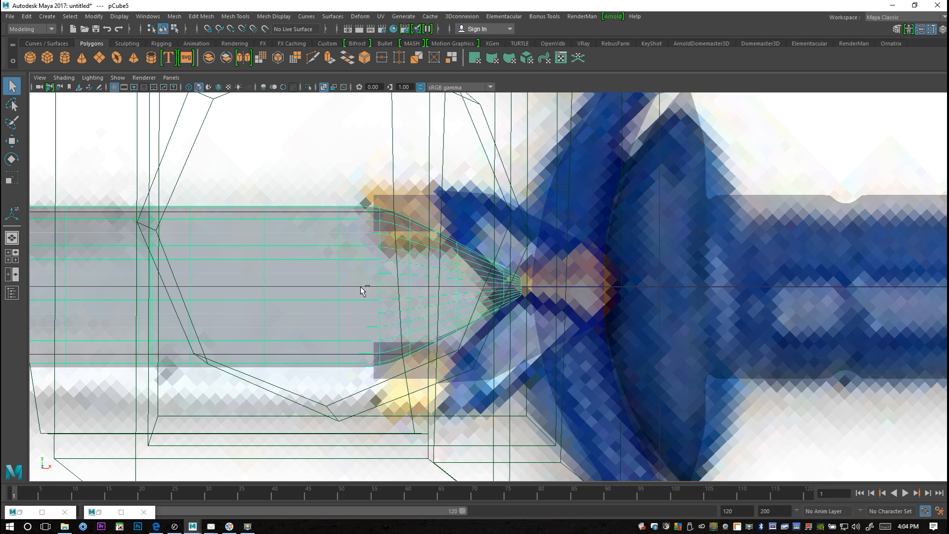
key(ctrl+h)
Move the perspective camera along X clear of the sword and hide the reference image plane
click(393, 211)
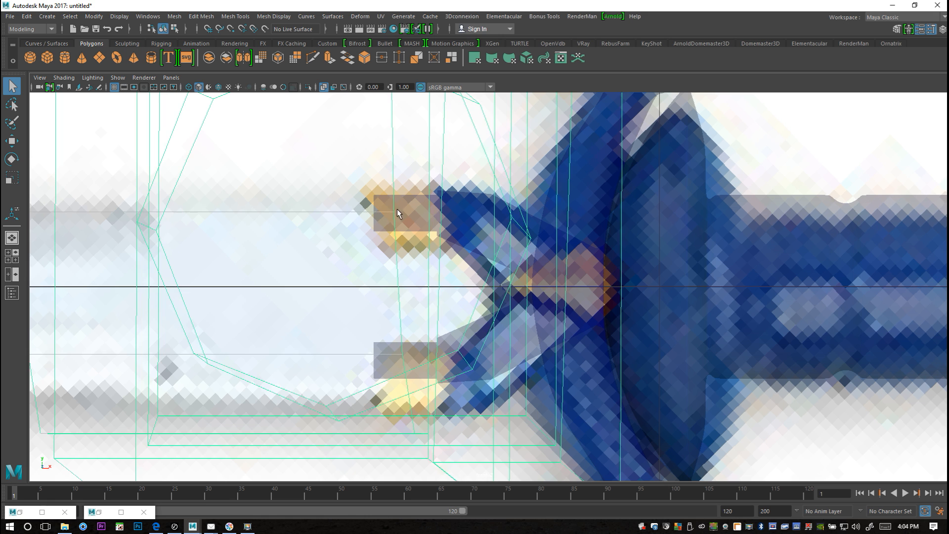
click(402, 282)
mouse_move(474, 286)
alt+right_down()
mouse_move(416, 289)
mouse_move(436, 302)
mouse_move(468, 298)
alt+right_up()
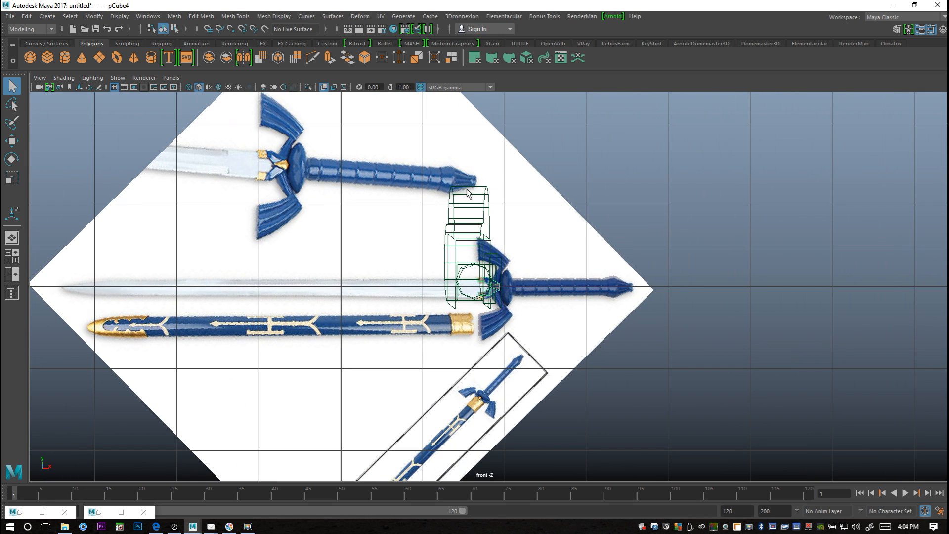
key(ctrl+z)
key(w)
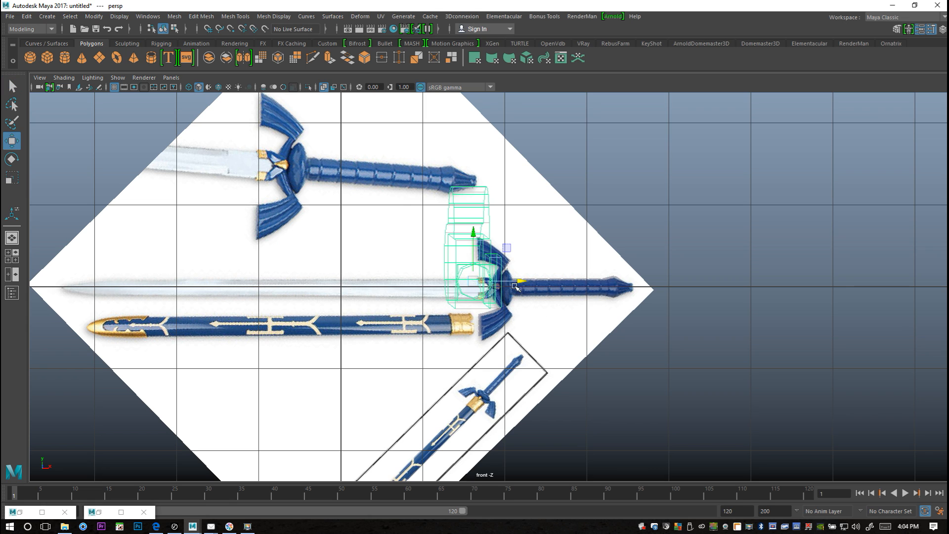
drag(539, 280, 946, 280)
click(648, 256)
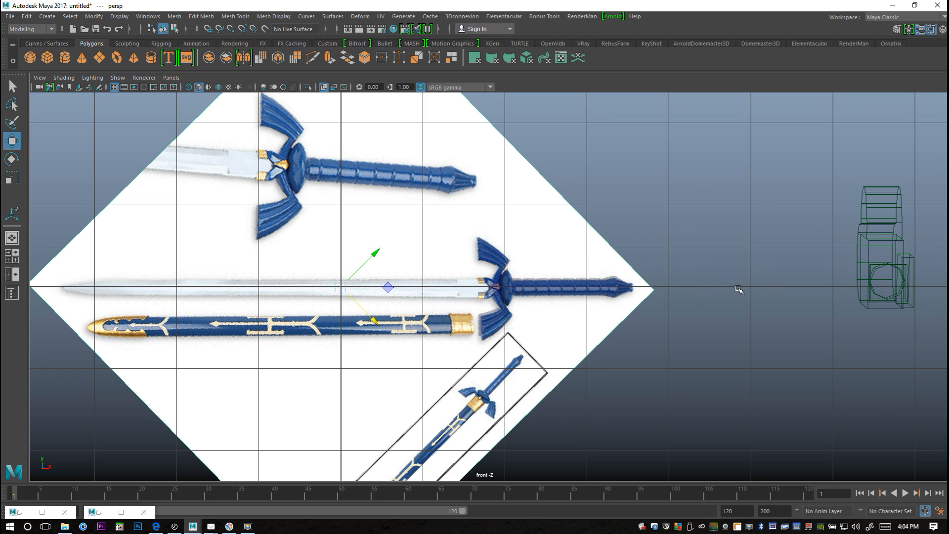
key(Delete)
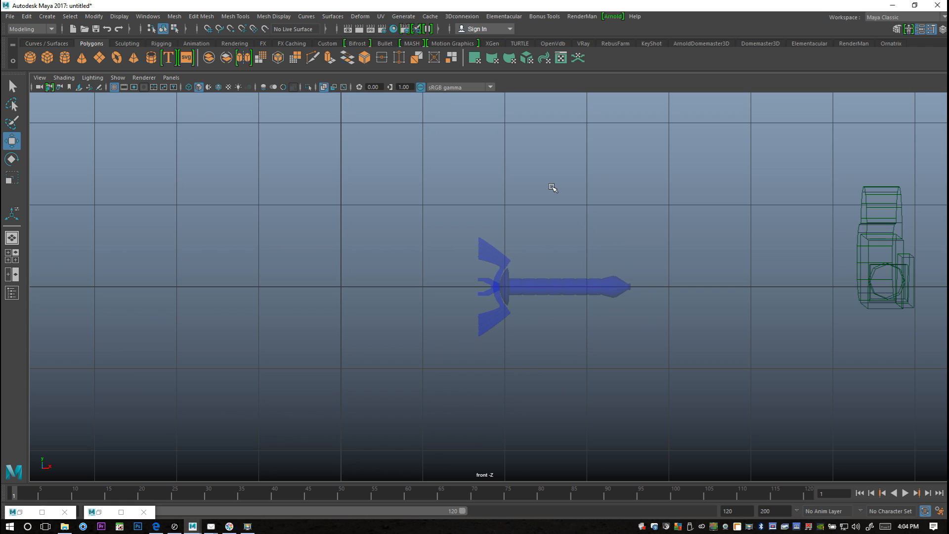
Select all faces of the forked bracket's two square prong tips in the front view
scroll(494, 297, up, 6)
click(457, 266)
right_drag(453, 249, 435, 246)
drag(422, 209, 453, 378)
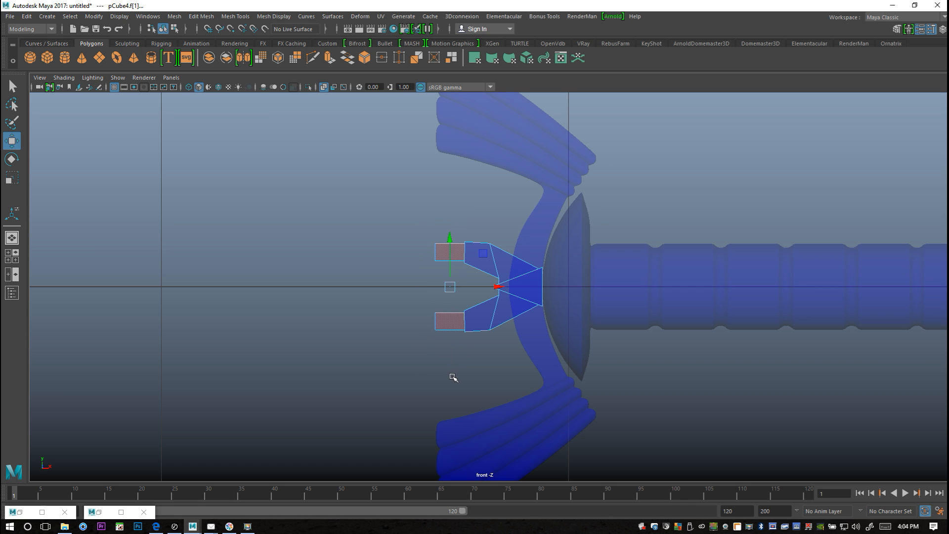
Assign a new Lambert material to the selected prong tip faces
click(8, 256)
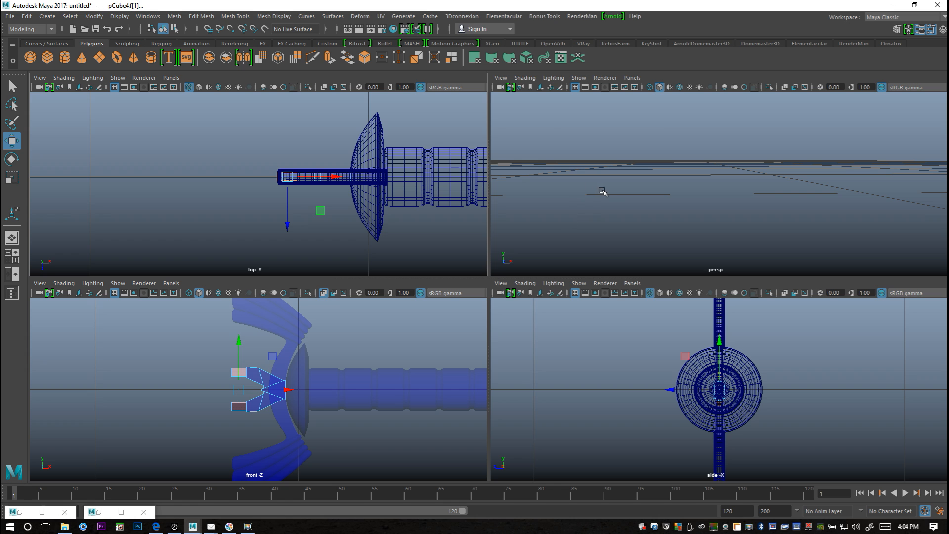
key(space)
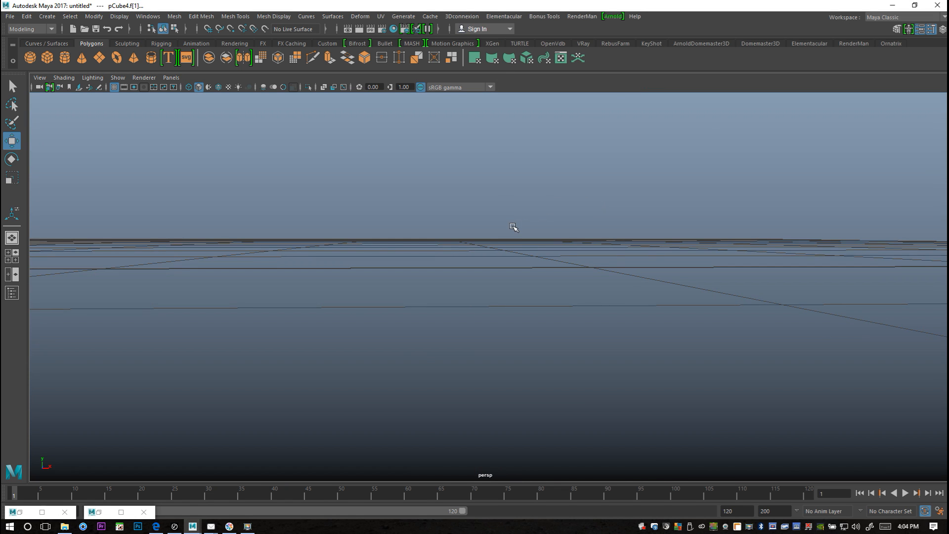
key(f)
right_drag(489, 131, 482, 385)
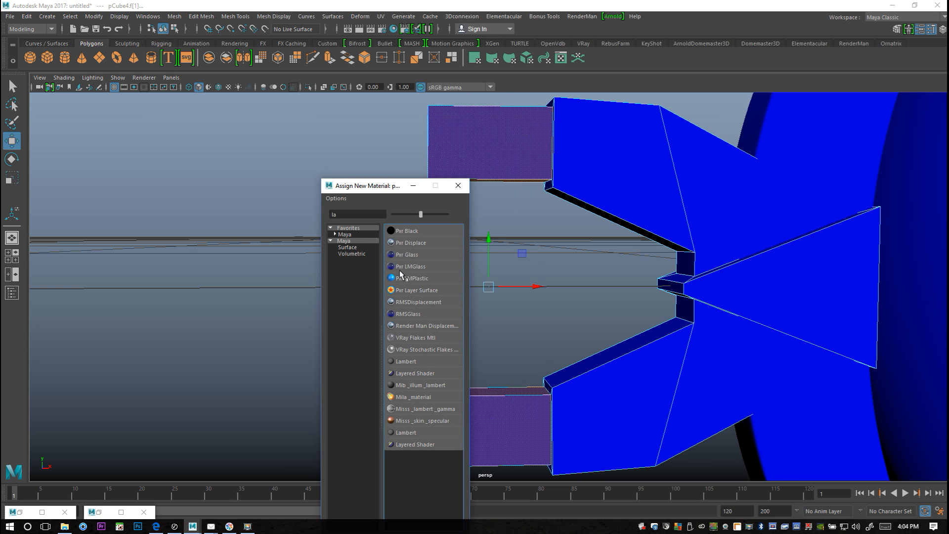
click(409, 363)
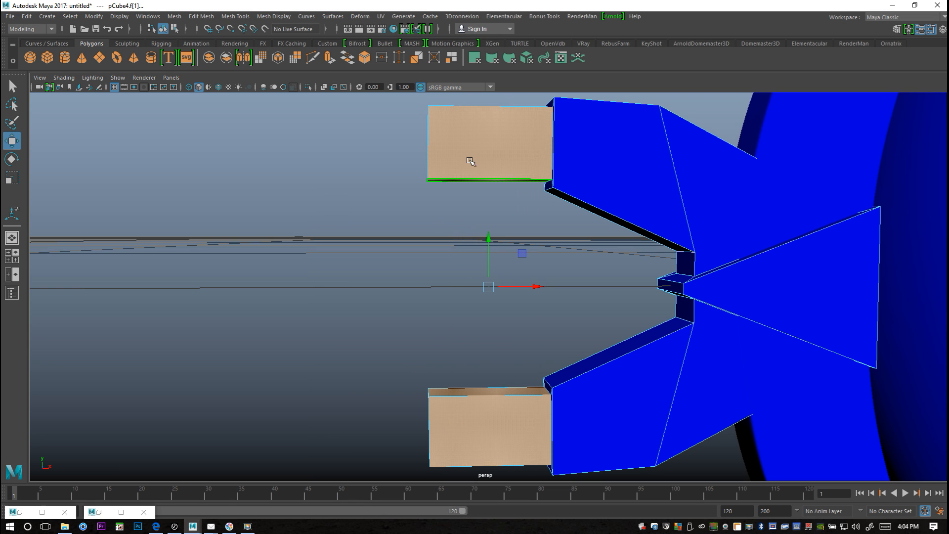
Set the prong tips' Lambert color to the yellow swatch and minimize the attribute window
click(121, 511)
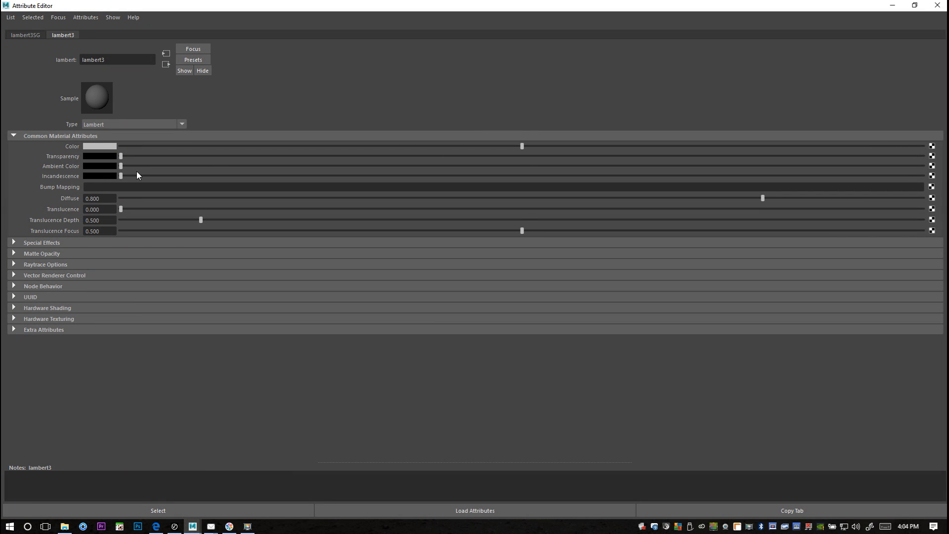
click(91, 144)
click(83, 119)
click(892, 5)
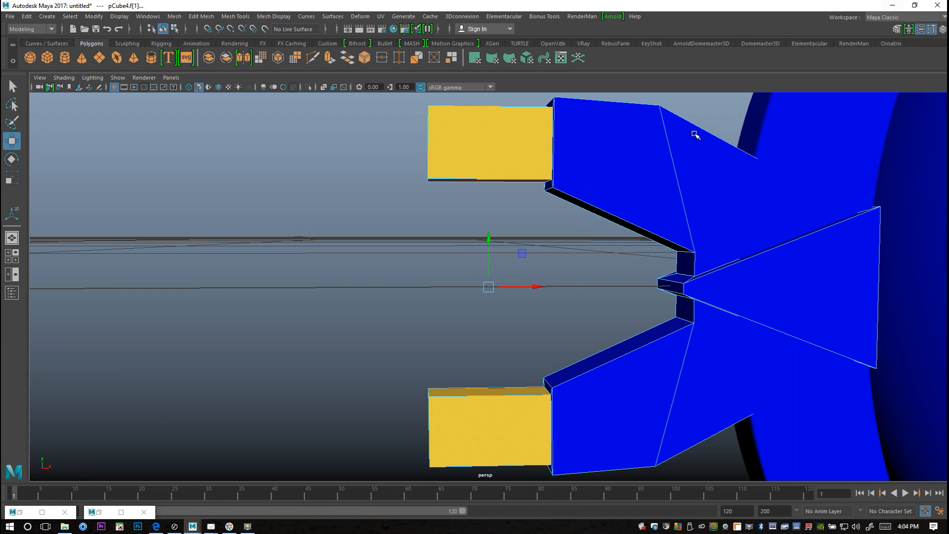
Show all hidden objects, including the blade and the reference image plane
scroll(386, 263, down, 8)
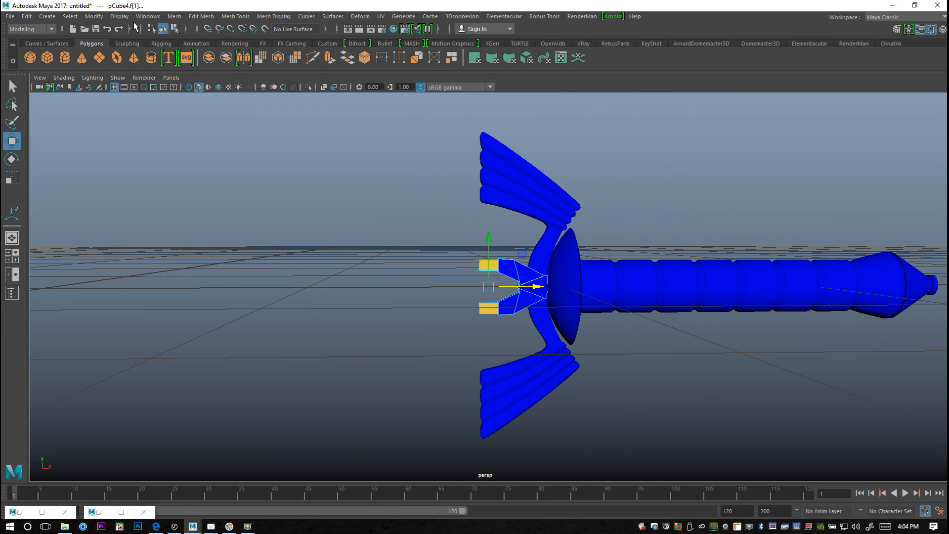
click(174, 16)
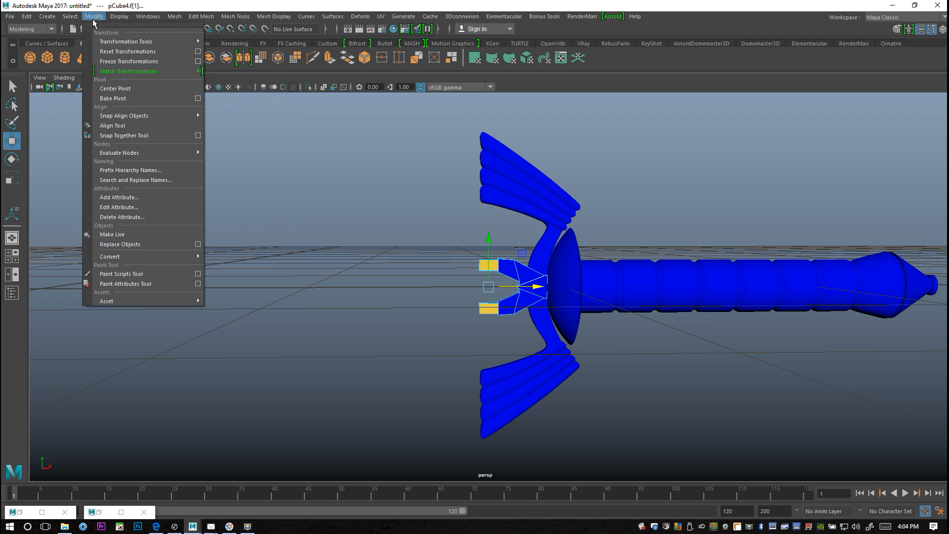
mouse_move(197, 82)
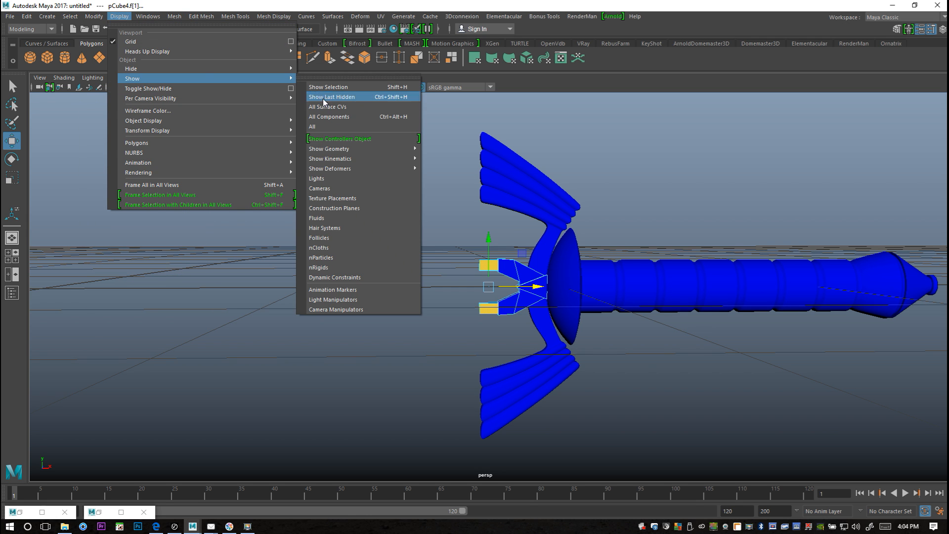
click(319, 127)
scroll(370, 288, down, 3)
click(367, 298)
scroll(436, 309, down, 3)
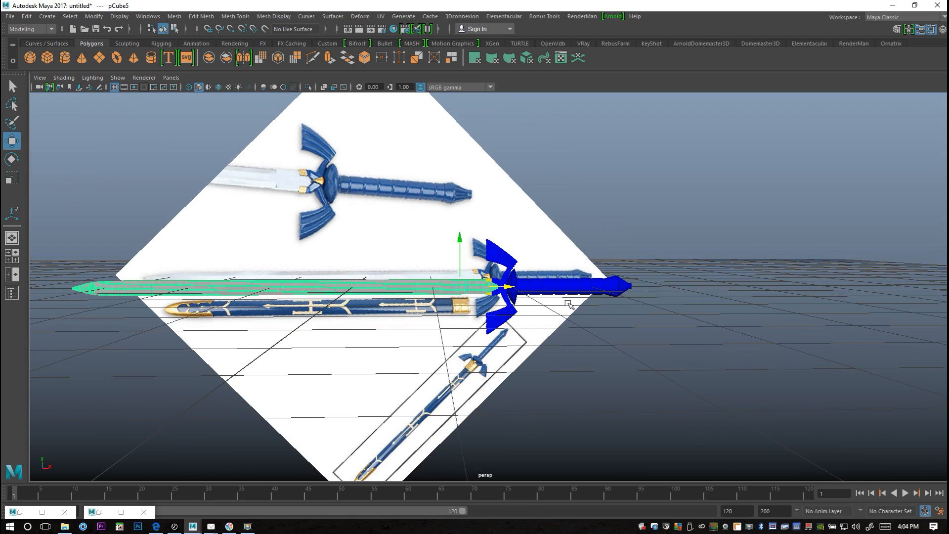
alt+drag(458, 302, 460, 330)
right_click(552, 279)
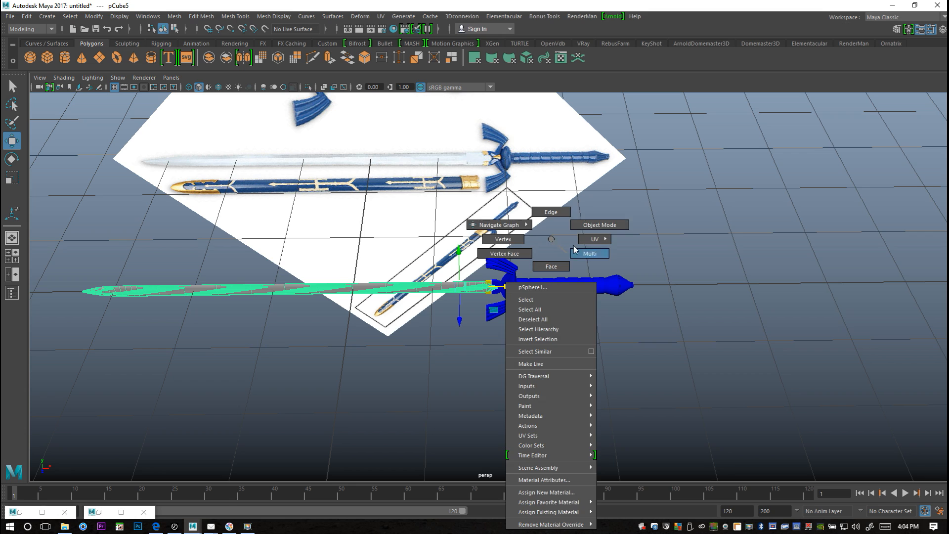
drag(67, 272, 731, 396)
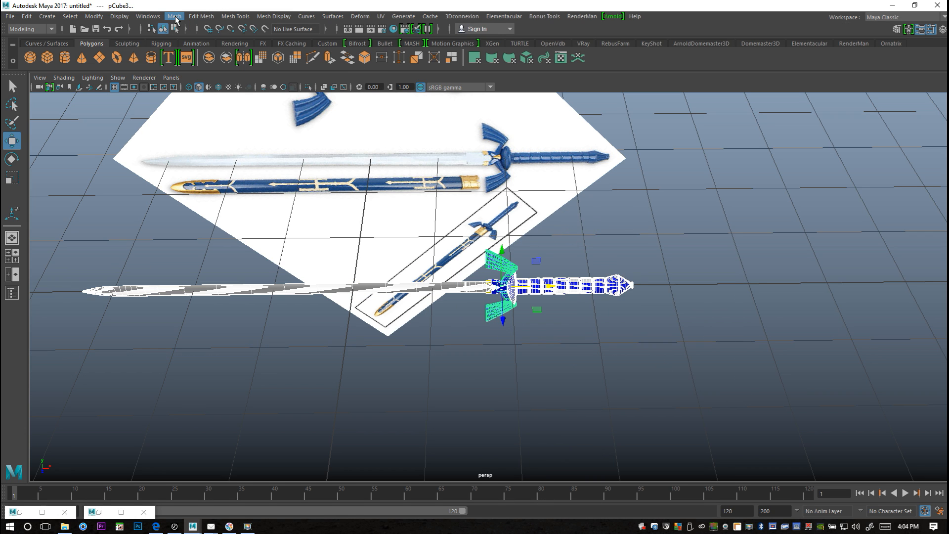
click(175, 18)
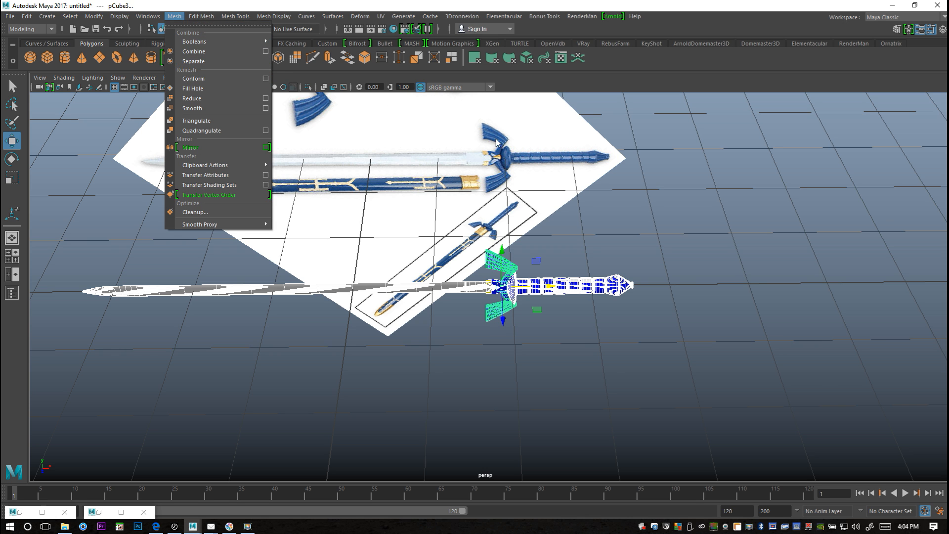
click(194, 51)
Insert an edge loop on the forked bracket's outer side faces, close to one long edge of its thickness
scroll(618, 368, up, 3)
scroll(618, 369, up, 3)
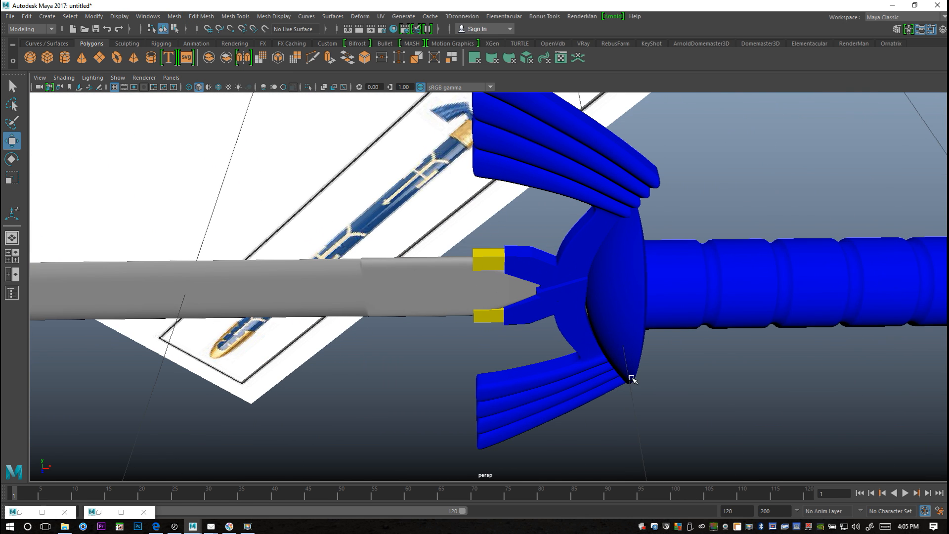
scroll(488, 327, up, 2)
click(501, 284)
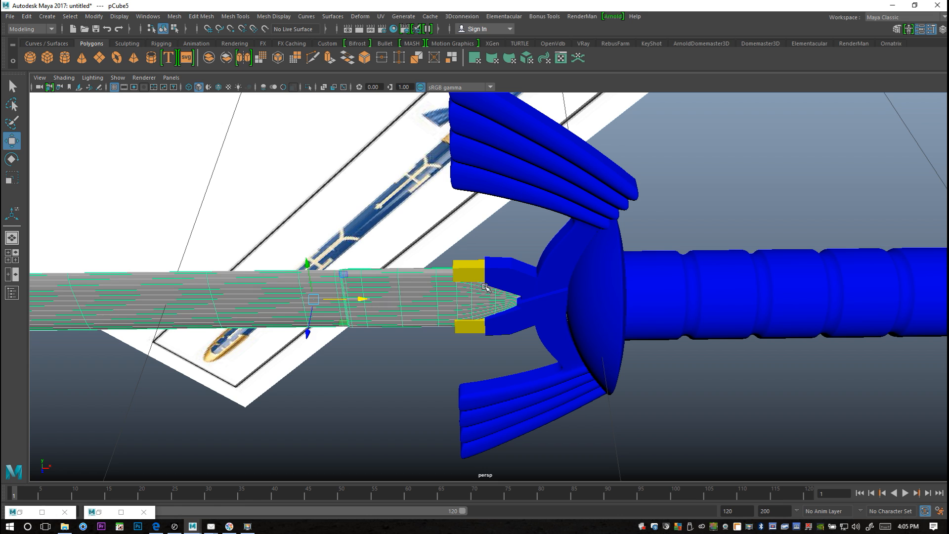
click(514, 279)
scroll(491, 322, up, 3)
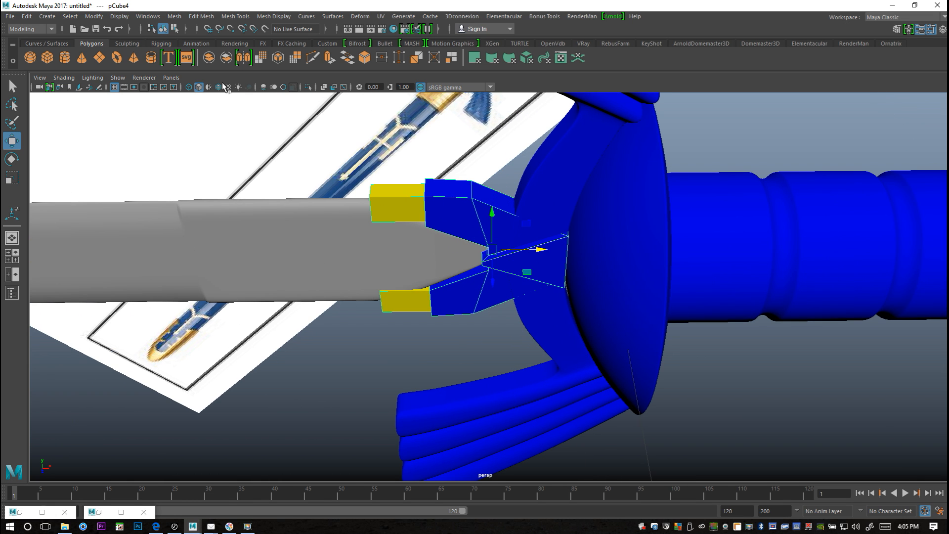
click(235, 16)
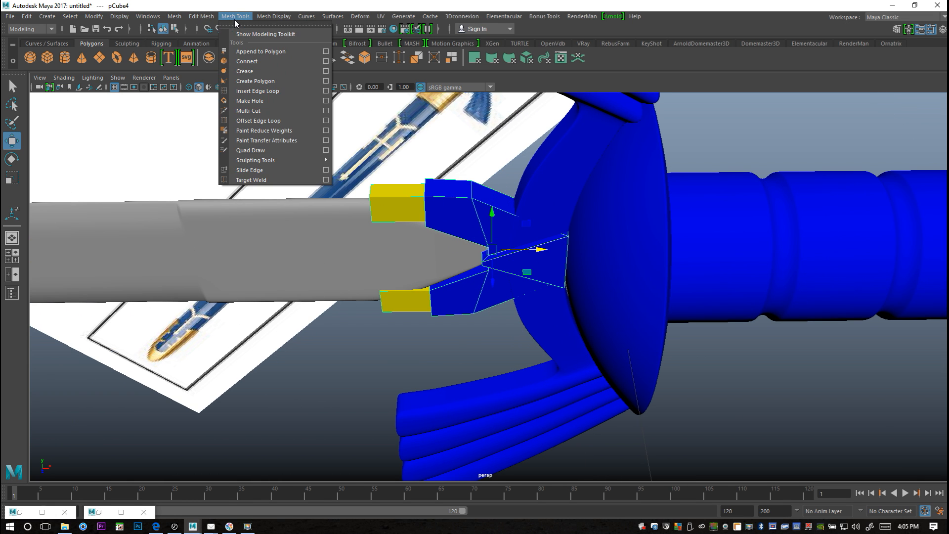
click(289, 91)
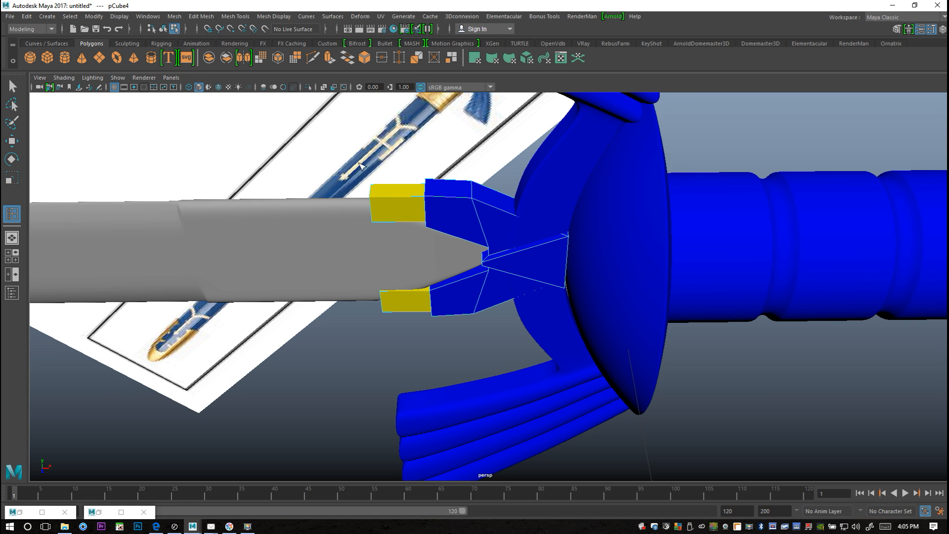
scroll(477, 283, up, 3)
alt+middle_drag(454, 292, 512, 358)
alt+drag(477, 340, 574, 351)
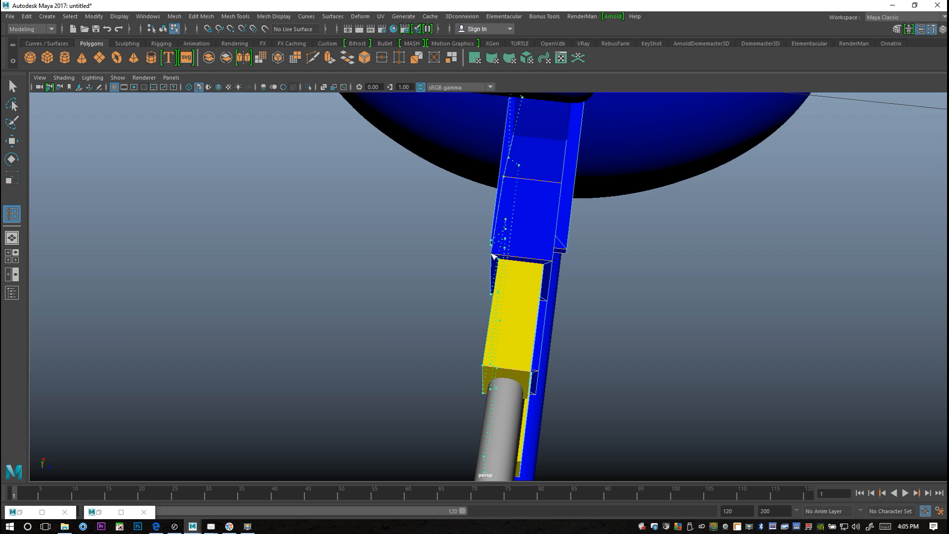
click(494, 256)
drag(545, 261, 551, 263)
Insert a matching edge loop close to the opposite long edge of the bracket's outer side faces
scroll(559, 319, up, 5)
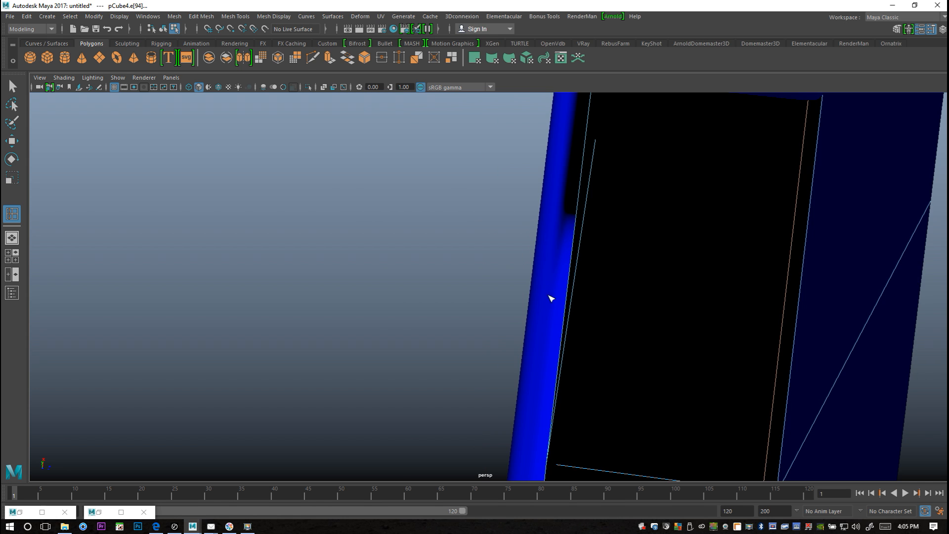
scroll(546, 288, down, 5)
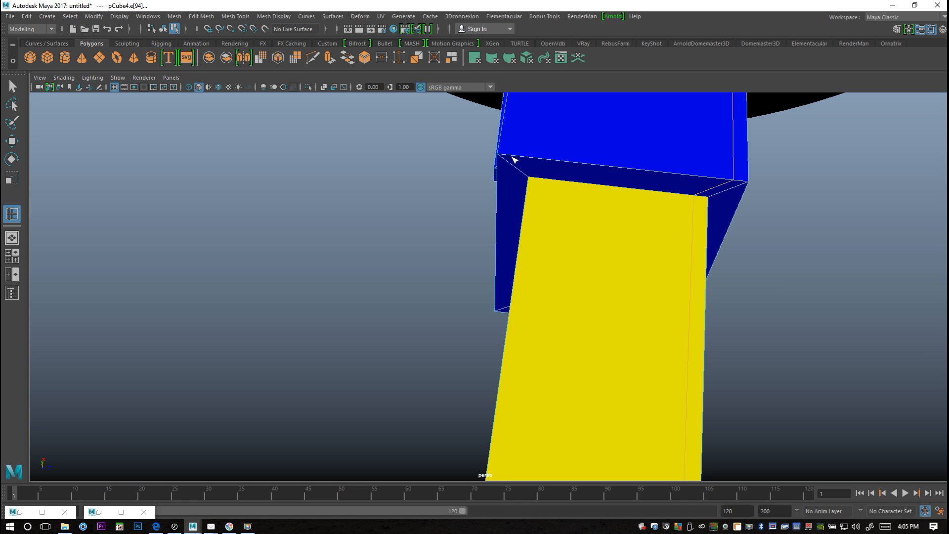
drag(513, 155, 501, 154)
Insert edge loops running along the bracket's two prongs, close to their inner edges beside the blade
alt+drag(683, 263, 588, 239)
alt+middle_drag(580, 258, 499, 219)
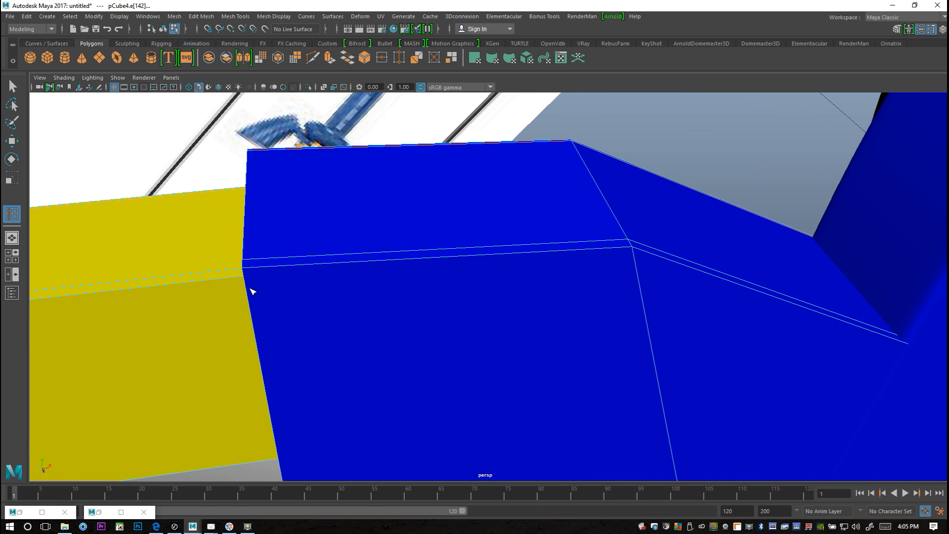
click(251, 277)
scroll(333, 304, down, 5)
alt+middle_drag(409, 346, 388, 206)
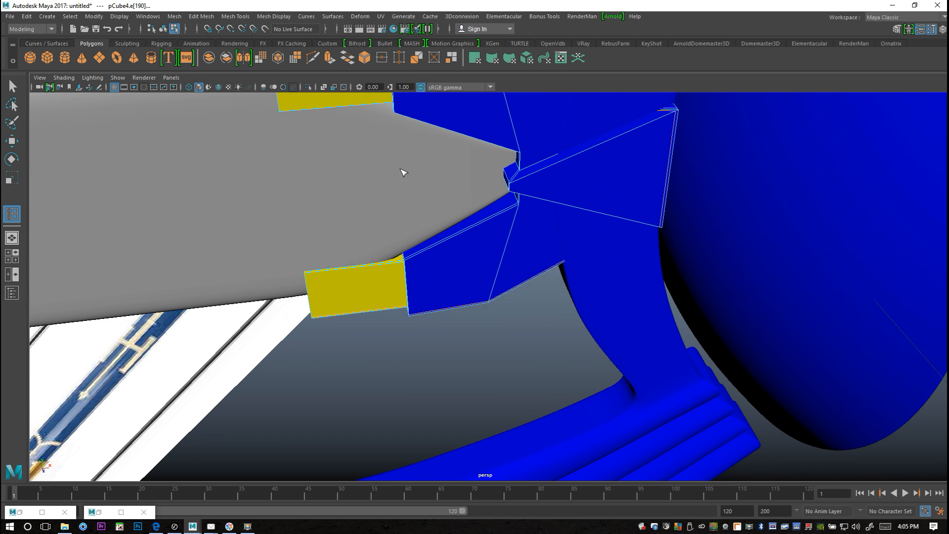
click(396, 109)
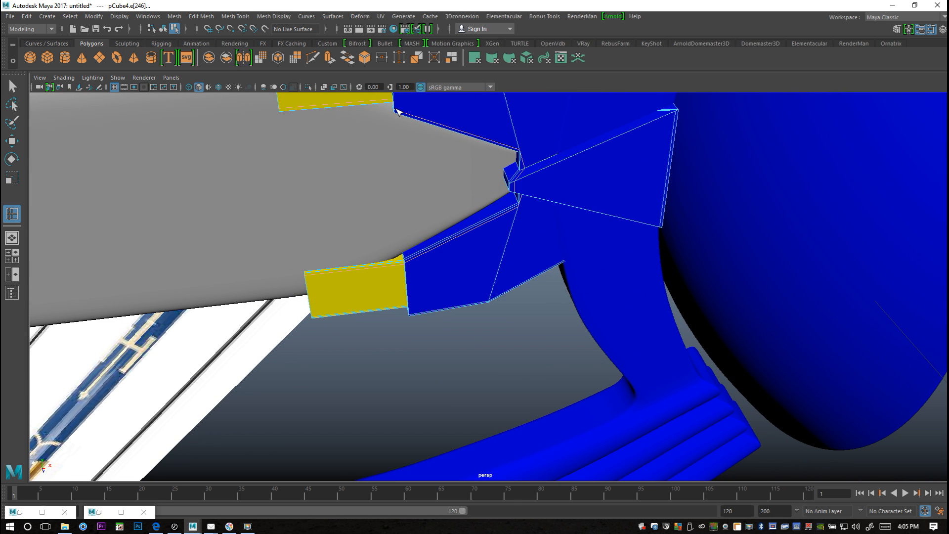
Return the bracket to object mode and compare its smooth preview with the unsmoothed mesh
alt+drag(529, 198, 568, 237)
alt+drag(573, 247, 442, 243)
scroll(429, 252, down, 3)
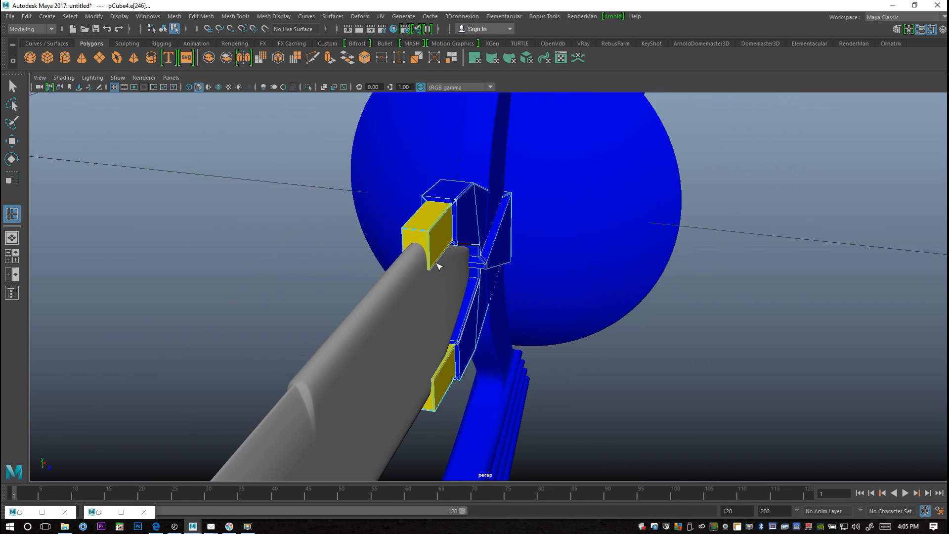
key(q)
right_drag(443, 240, 489, 210)
key(3)
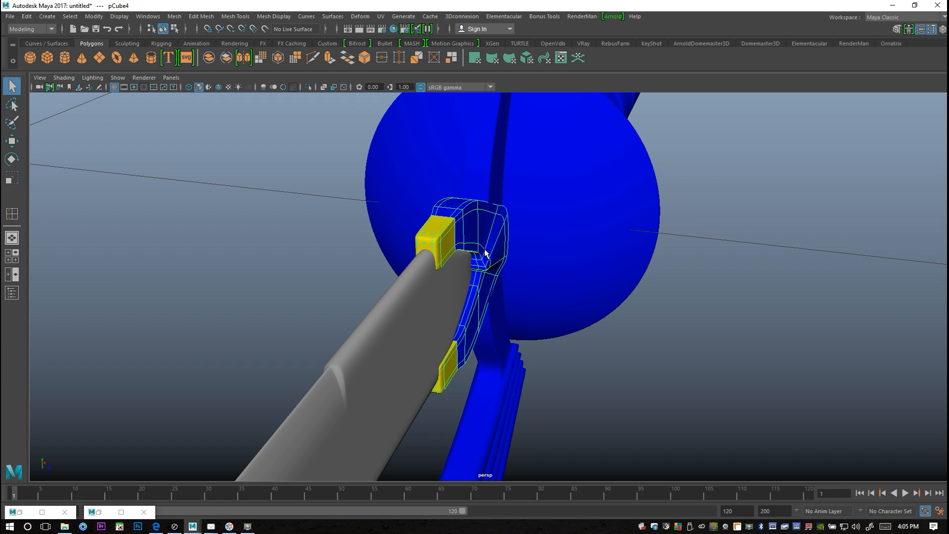
alt+drag(677, 336, 605, 318)
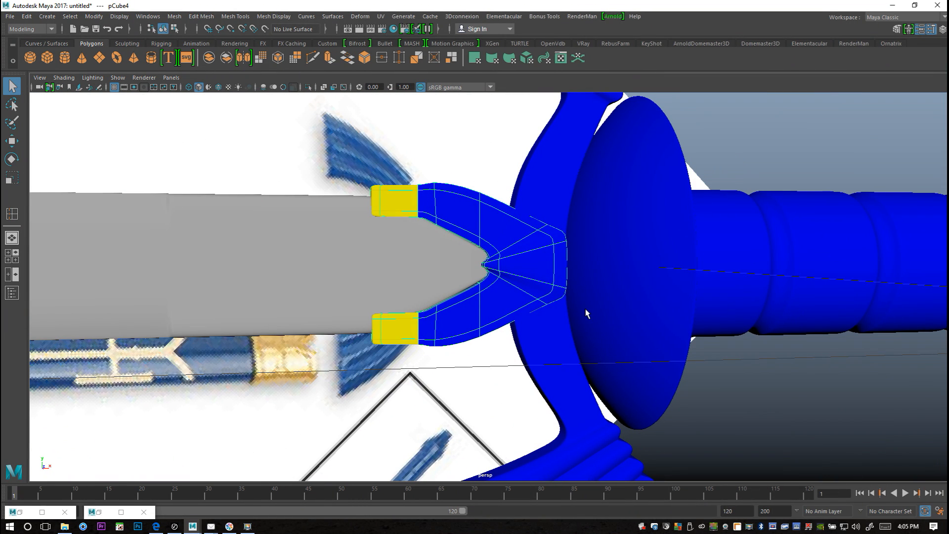
key(1)
key(3)
key(1)
key(3)
key(1)
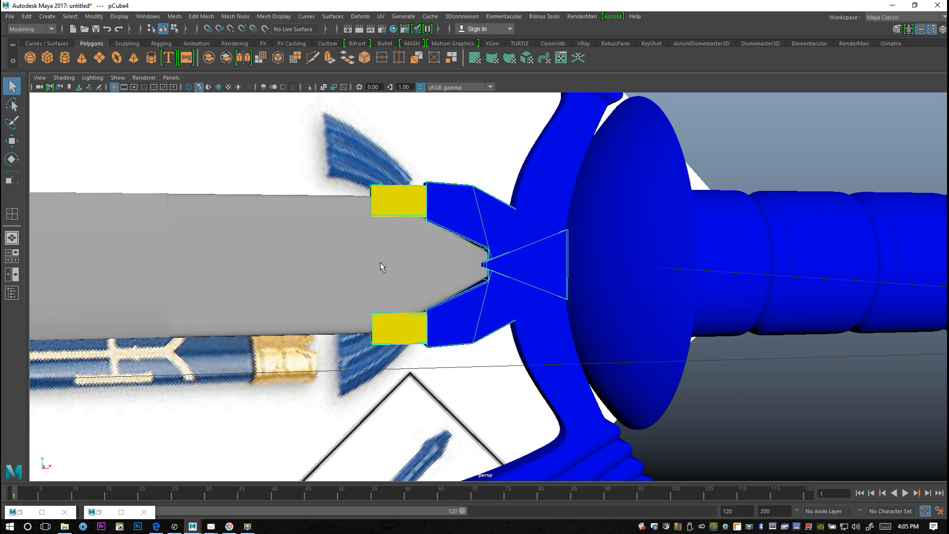
Insert an edge loop across the bracket's upper prong, close to its end beside the yellow tip
scroll(389, 258, up, 2)
alt+middle_drag(417, 239, 490, 266)
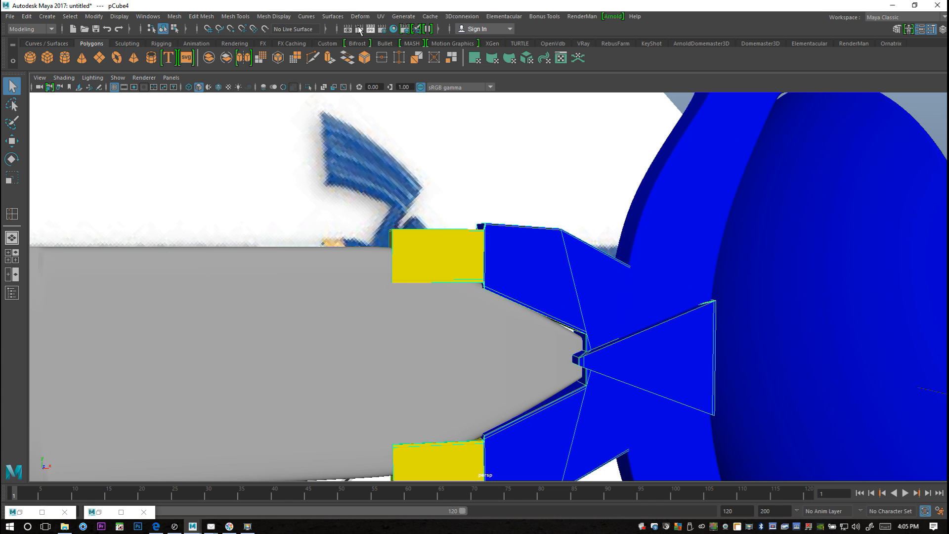
click(277, 18)
mouse_move(243, 19)
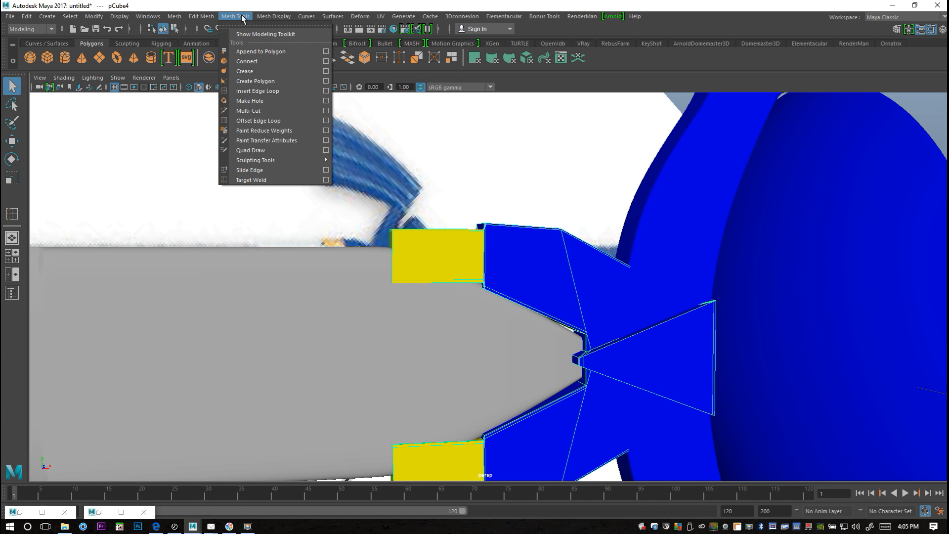
click(298, 92)
scroll(502, 300, up, 2)
scroll(497, 246, down, 2)
click(498, 136)
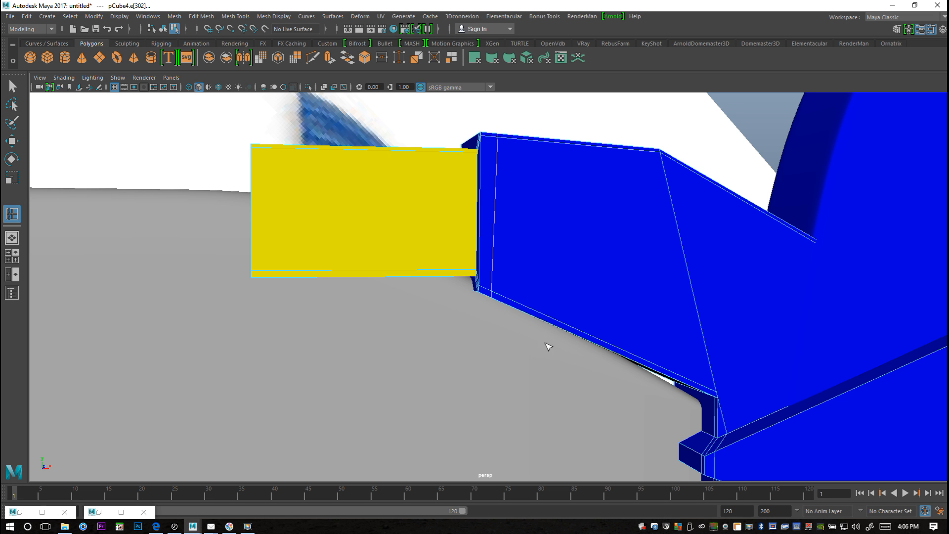
Insert a matching edge loop across the lower prong beside its yellow tip and return to object mode
alt+drag(531, 377, 395, 262)
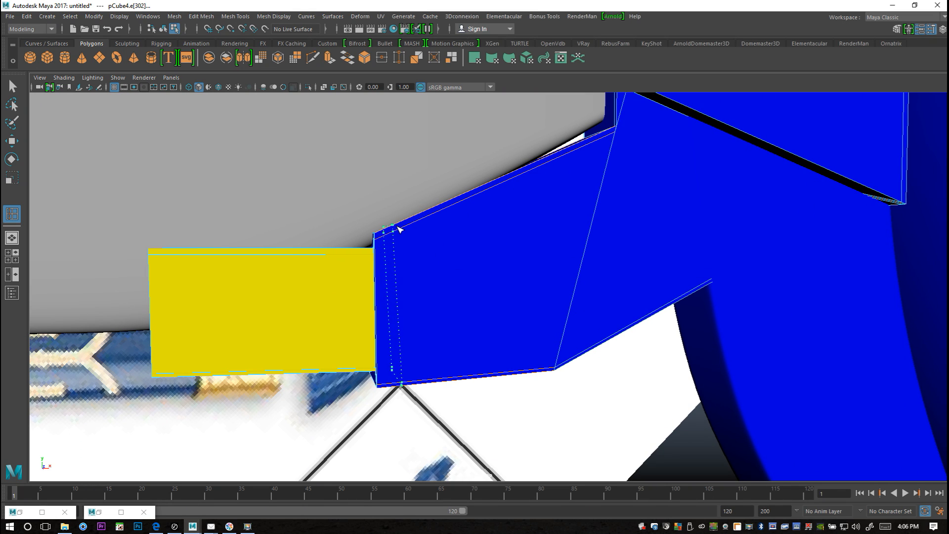
click(400, 229)
key(q)
right_drag(509, 275, 559, 226)
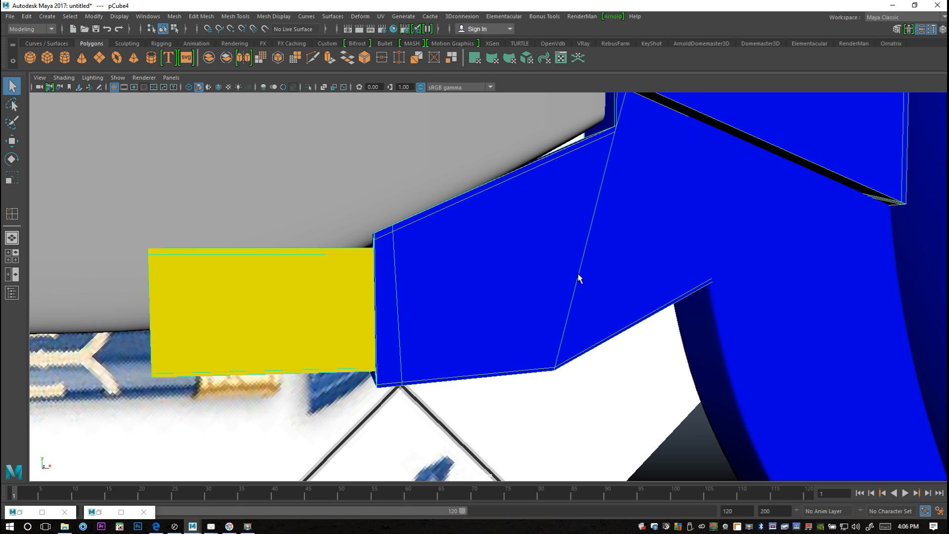
Add the sword's blade, guard and handle parts to the selection, combine the selected meshes and clear the selection
scroll(579, 278, down, 10)
right_drag(672, 239, 703, 225)
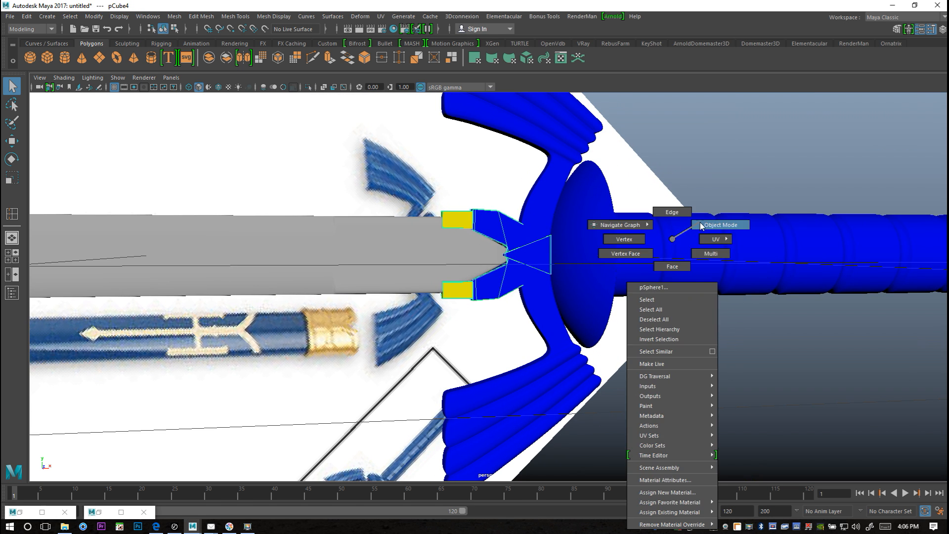
scroll(674, 341, down, 7)
shift+drag(303, 257, 661, 358)
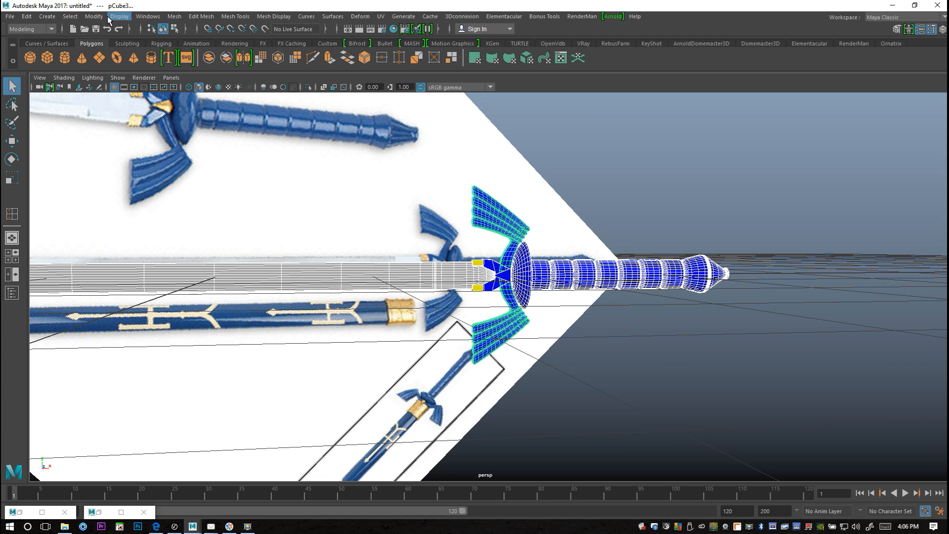
click(174, 16)
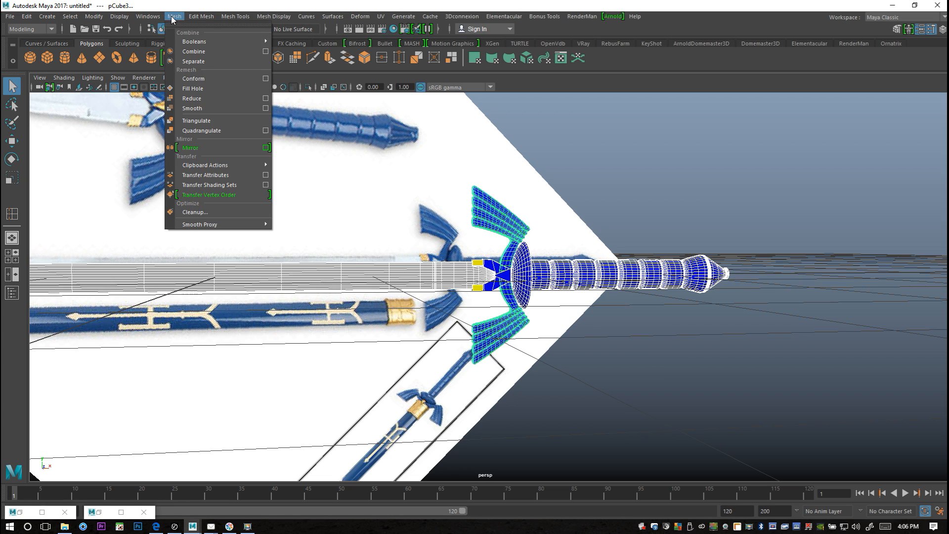
click(196, 51)
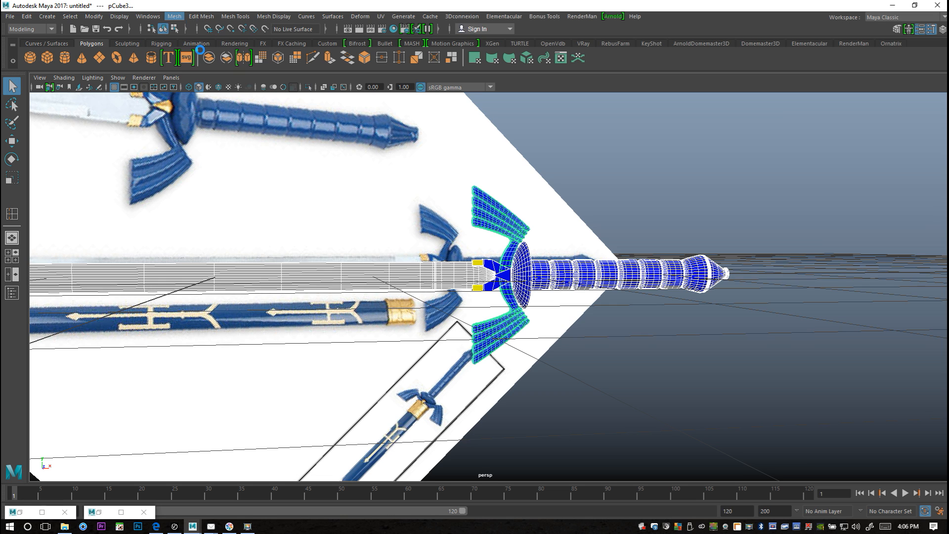
click(592, 334)
scroll(591, 338, up, 3)
alt+drag(561, 324, 533, 334)
scroll(538, 341, down, 5)
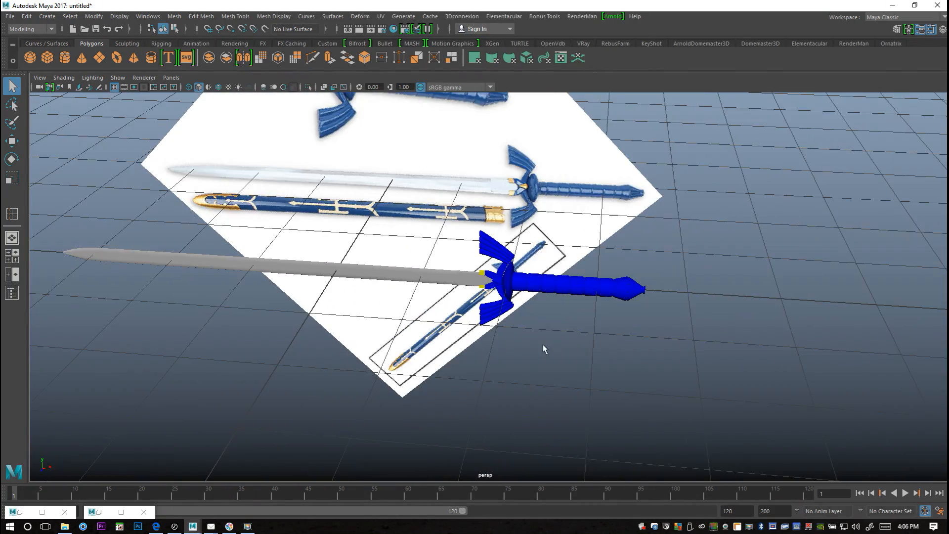
Select the whole sword without the reference image and export it to the Desktop as an OBJ file named ZeldaOBJ
alt+drag(449, 354, 612, 379)
drag(201, 238, 764, 372)
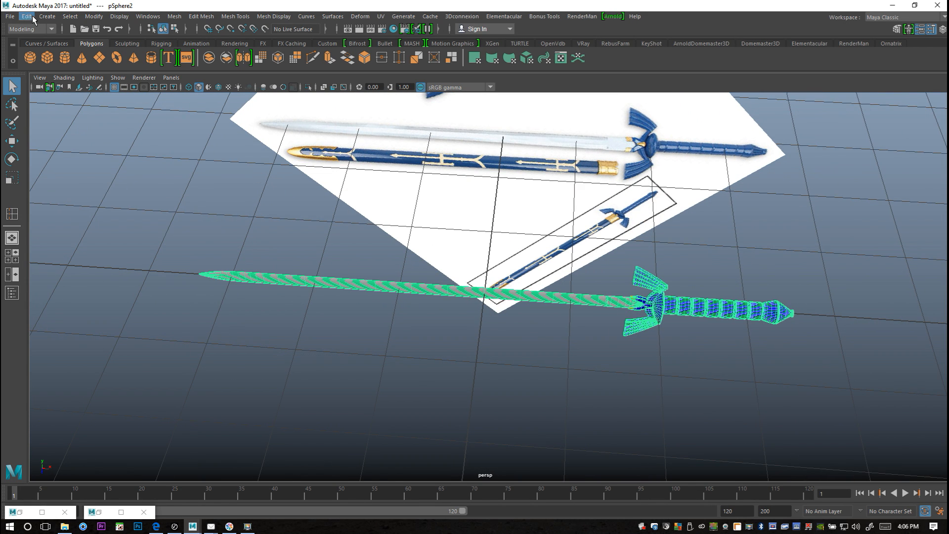
click(10, 16)
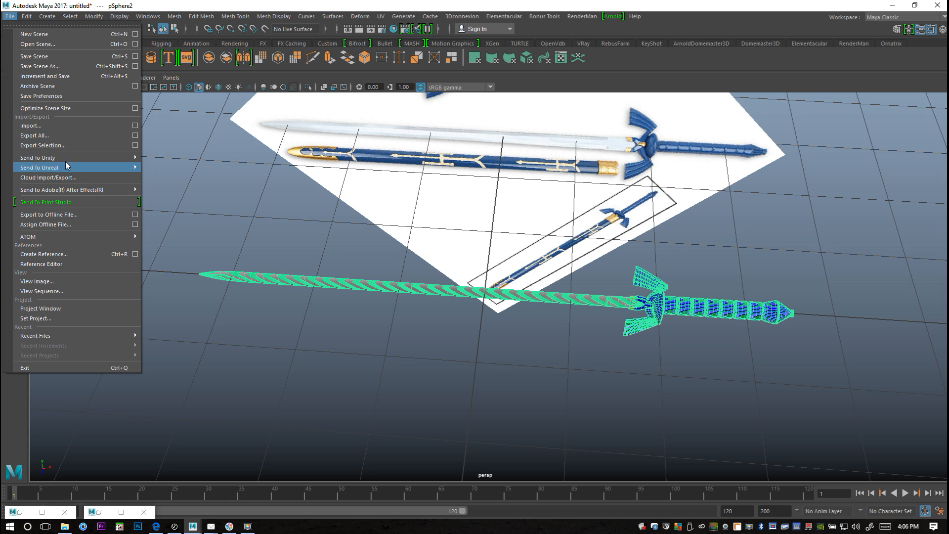
click(135, 147)
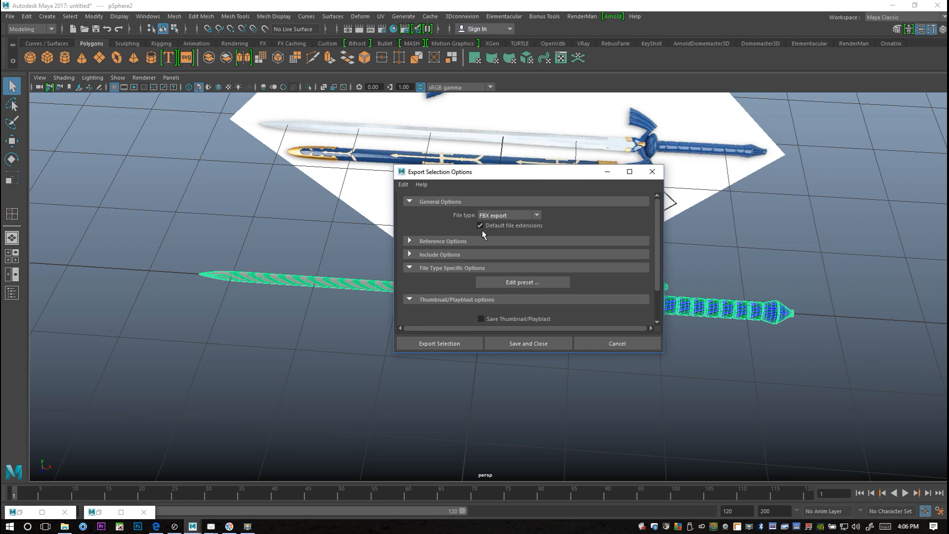
click(510, 216)
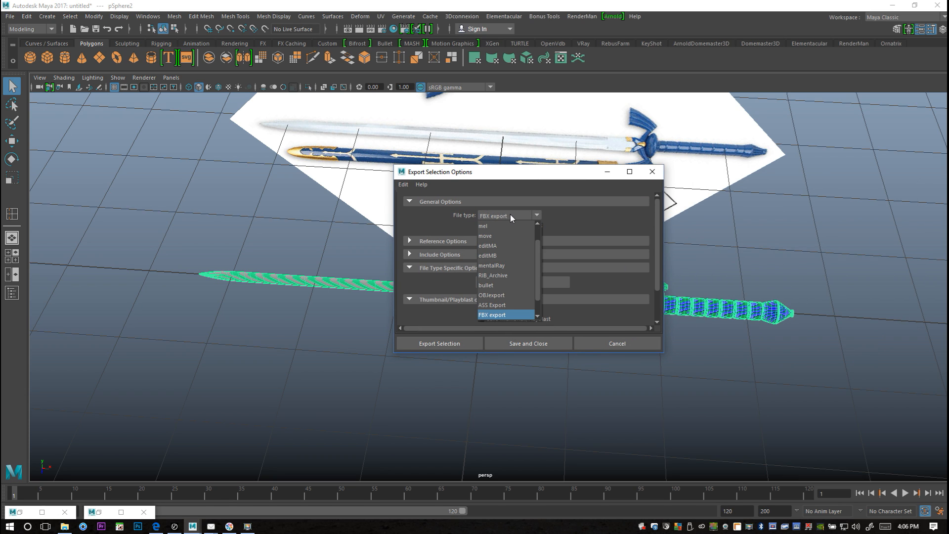
click(503, 296)
click(440, 344)
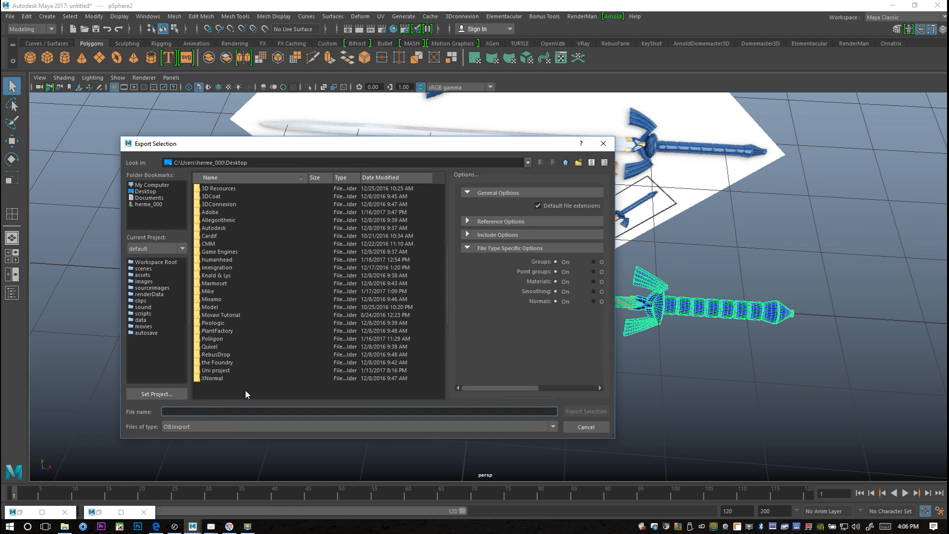
text(Zeld)
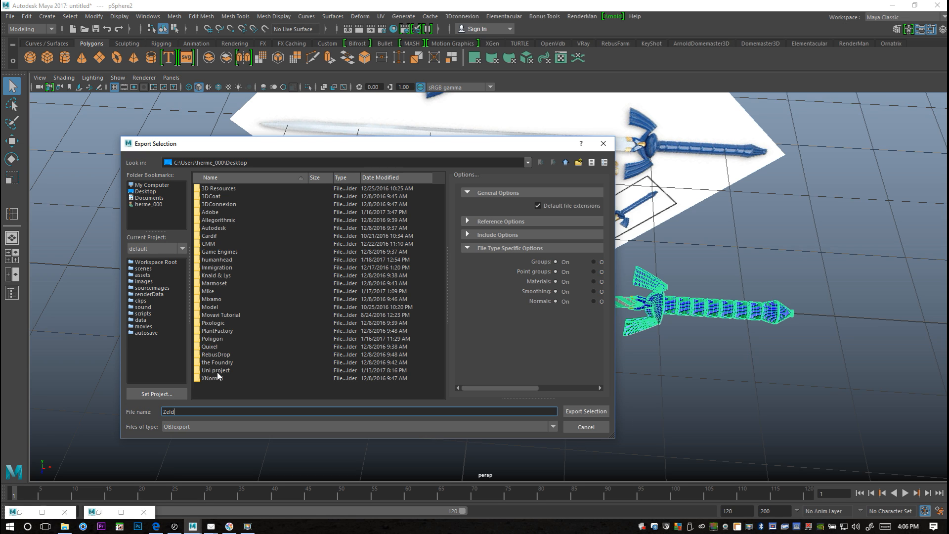
text(aOBJ)
click(584, 411)
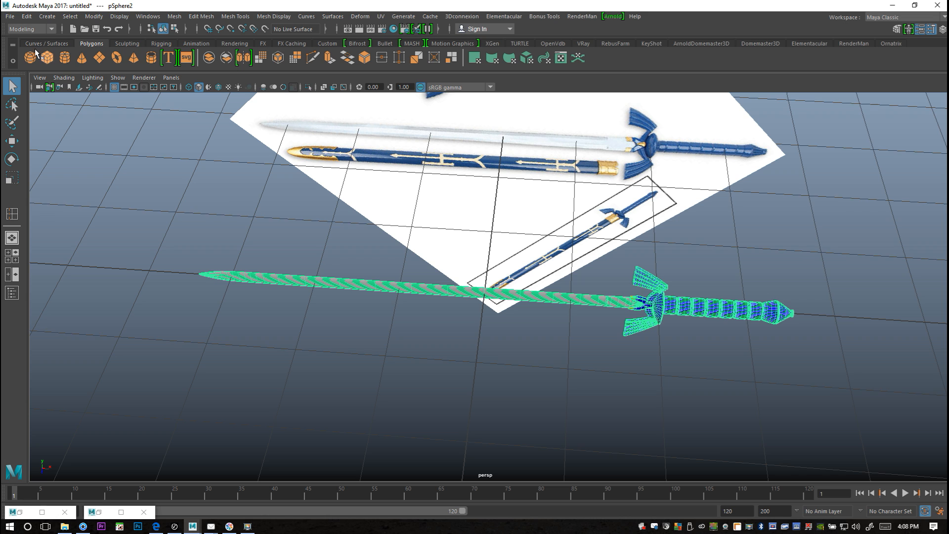
Export the selected sword to the Desktop again in FBX format, named ZeldaFBX
click(12, 17)
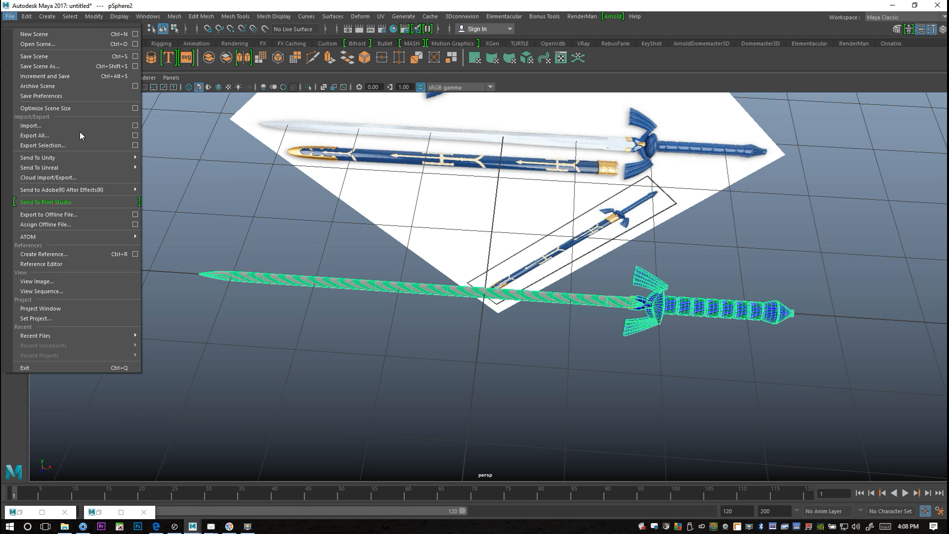
click(73, 146)
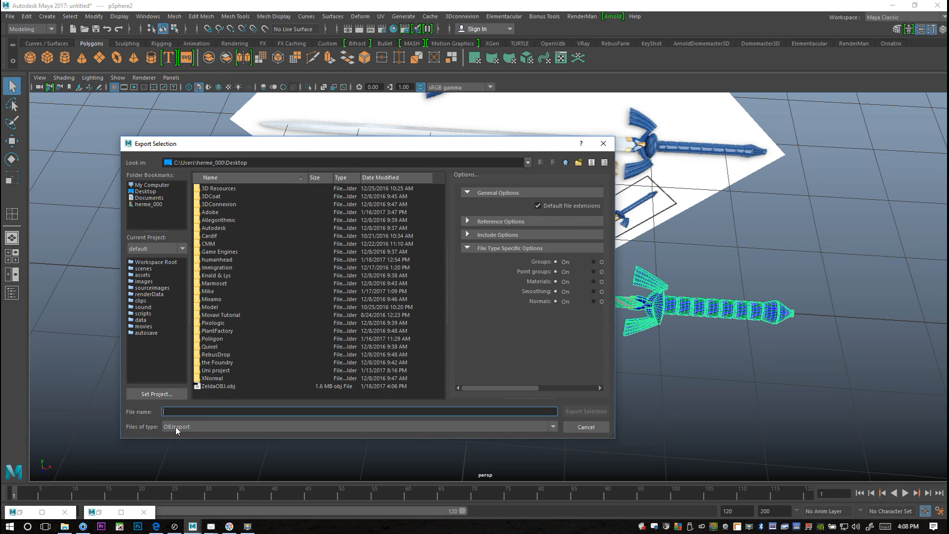
click(176, 426)
scroll(241, 467, down, 2)
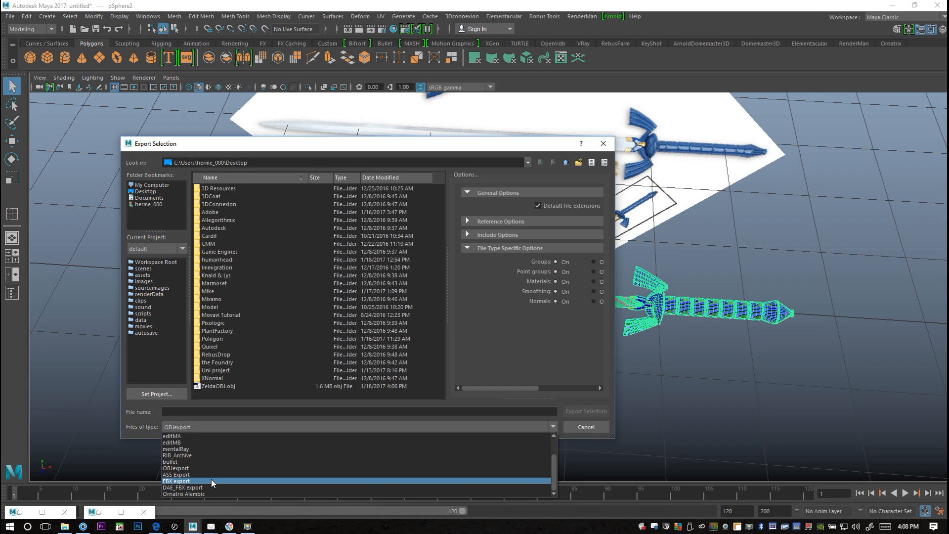
click(211, 479)
click(177, 412)
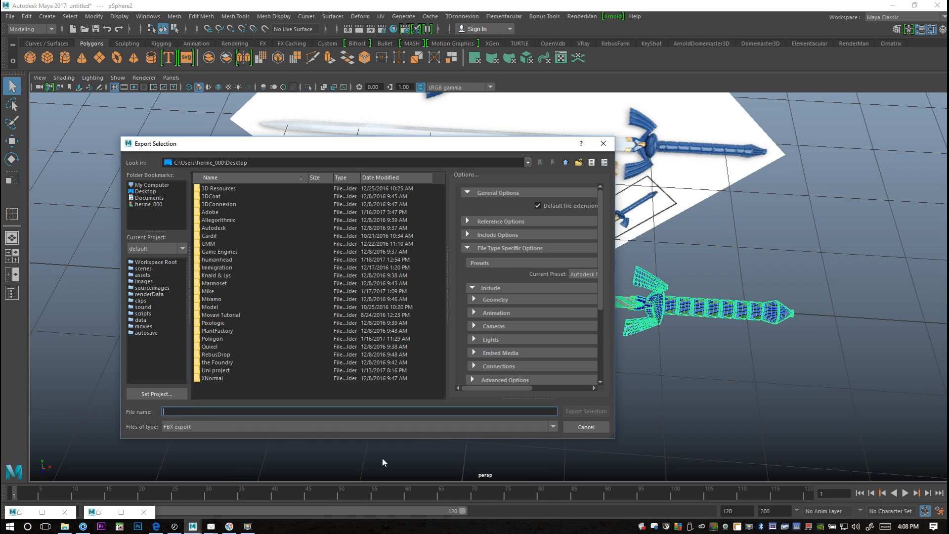
text(ZeldaFBX)
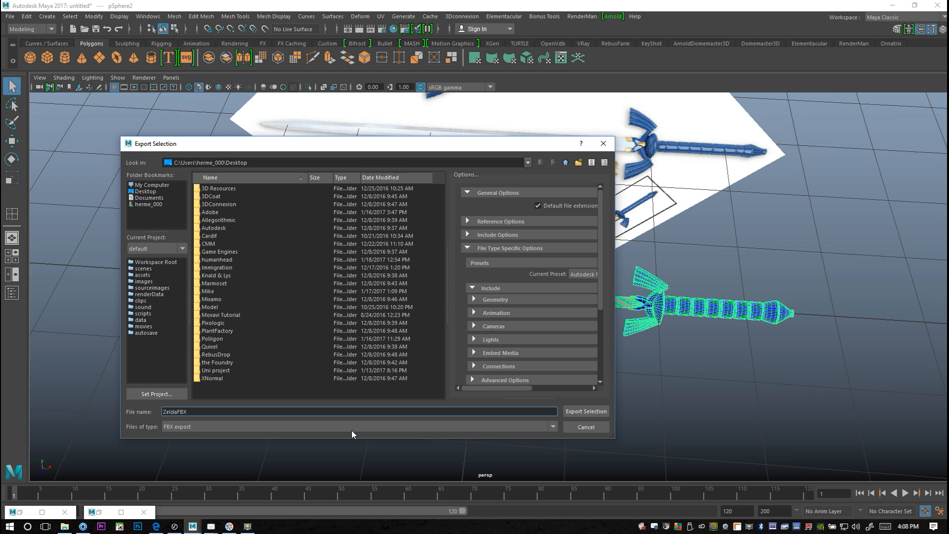
click(580, 413)
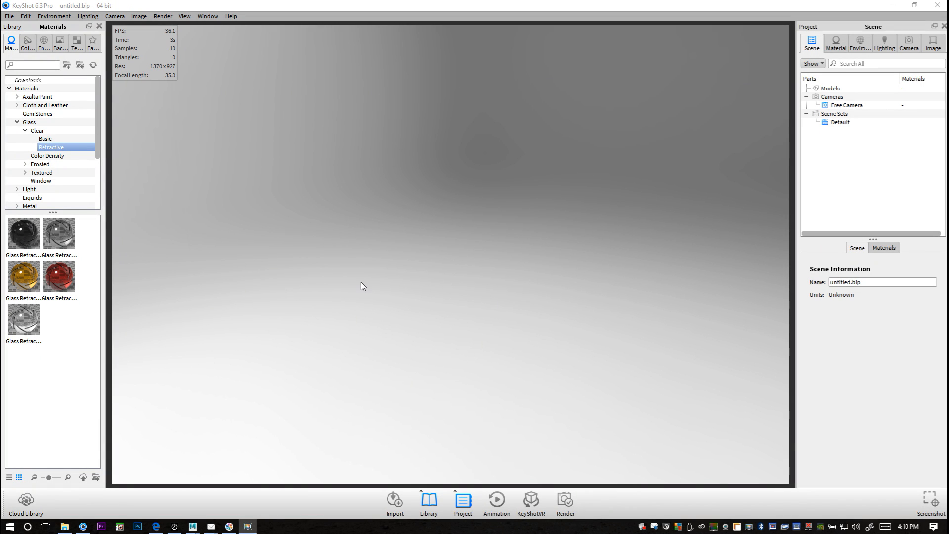
Switch to KeyShot and import ZeldaFBX.fbx from the Desktop into the empty scene
click(25, 17)
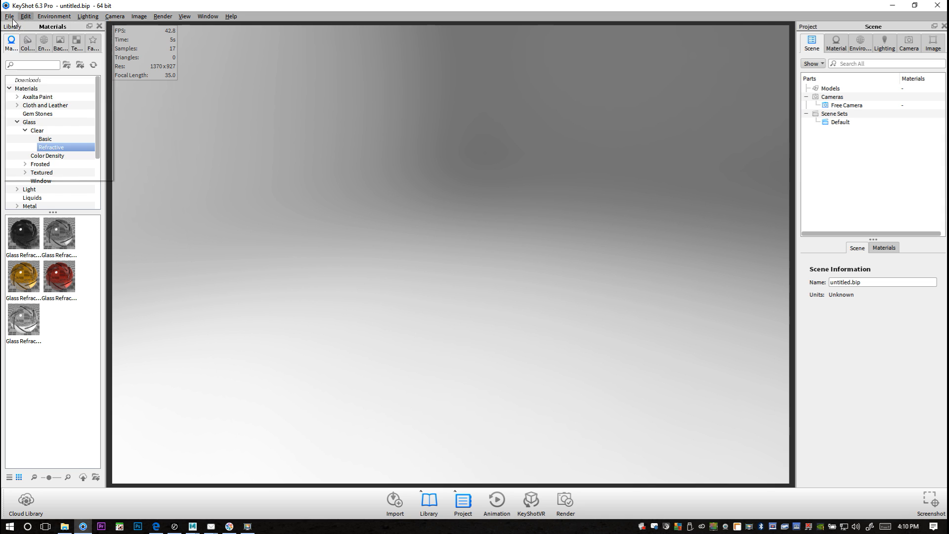
click(30, 37)
scroll(356, 227, down, 2)
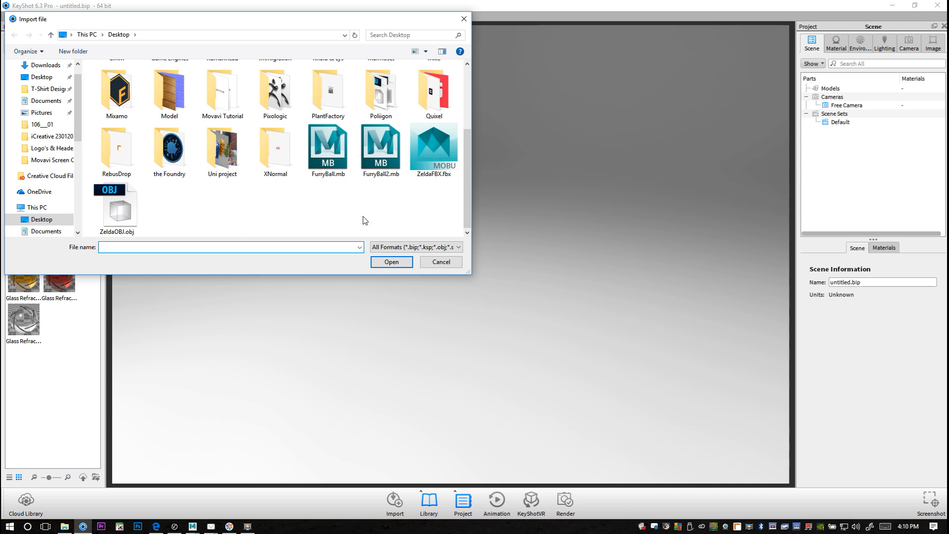
click(435, 148)
click(392, 263)
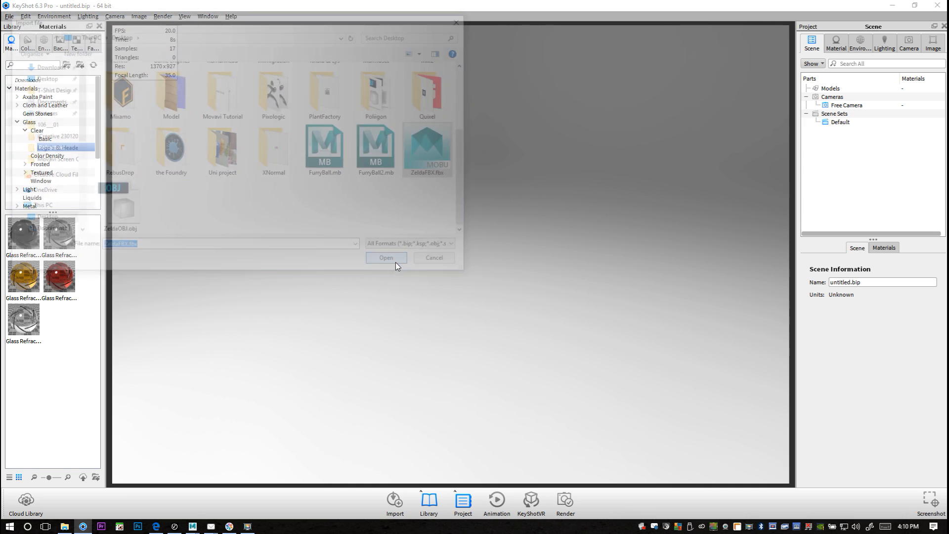
click(316, 360)
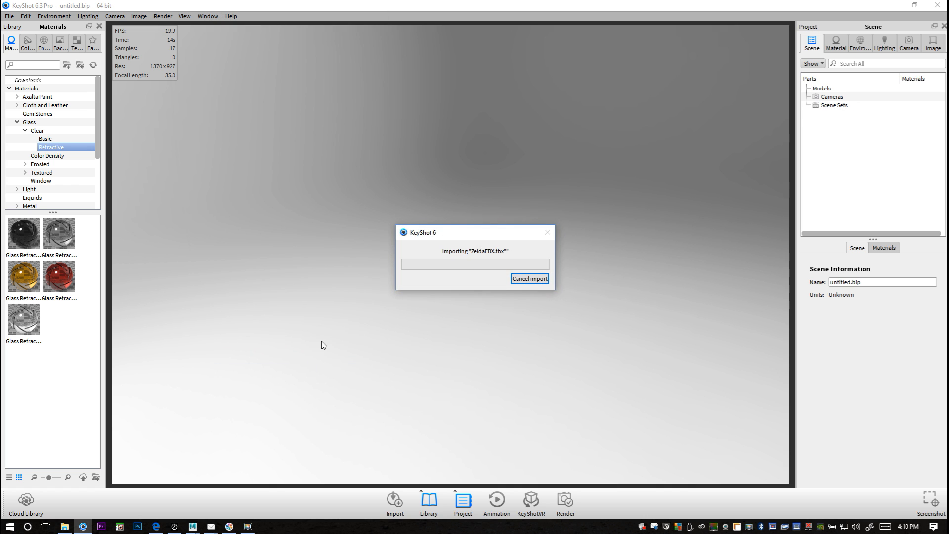
drag(445, 358, 330, 373)
scroll(510, 375, up, 5)
scroll(529, 368, up, 3)
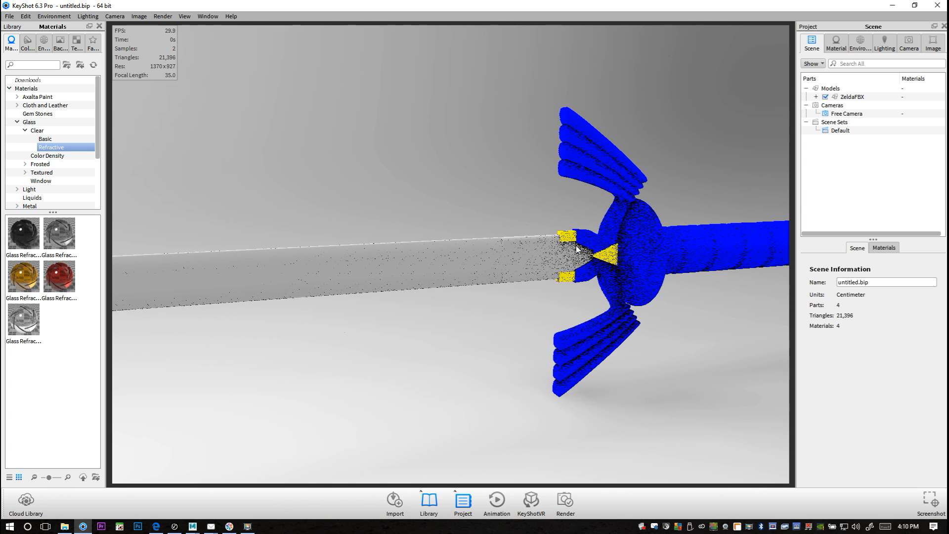
Apply the dark blue Clear Shiny plastic material to the sword's guard and handle
scroll(588, 294, down, 3)
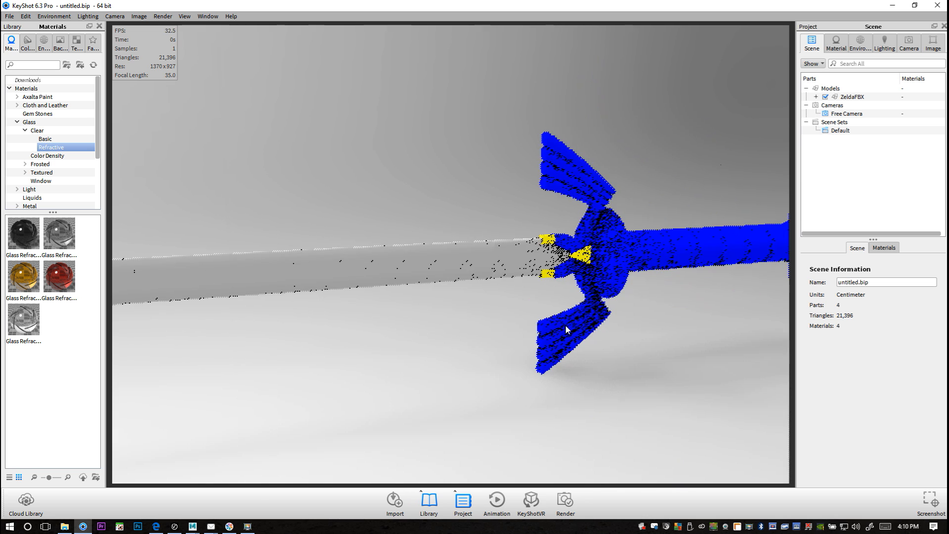
drag(577, 378, 502, 375)
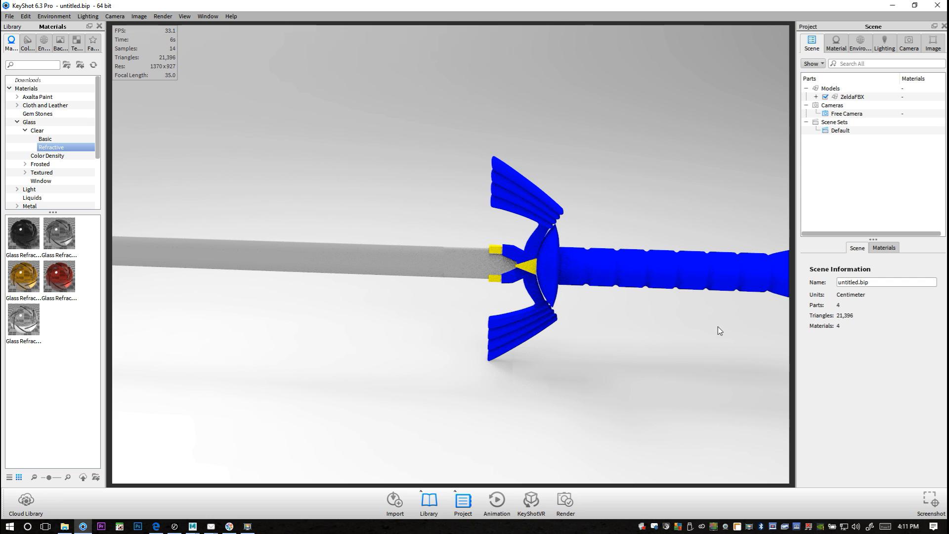
scroll(611, 318, down, 5)
scroll(608, 301, up, 7)
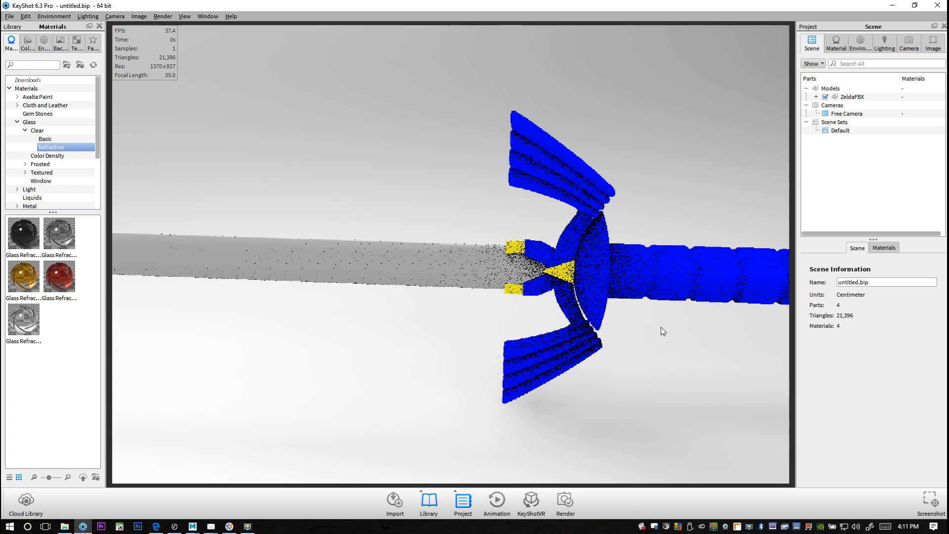
drag(662, 331, 467, 351)
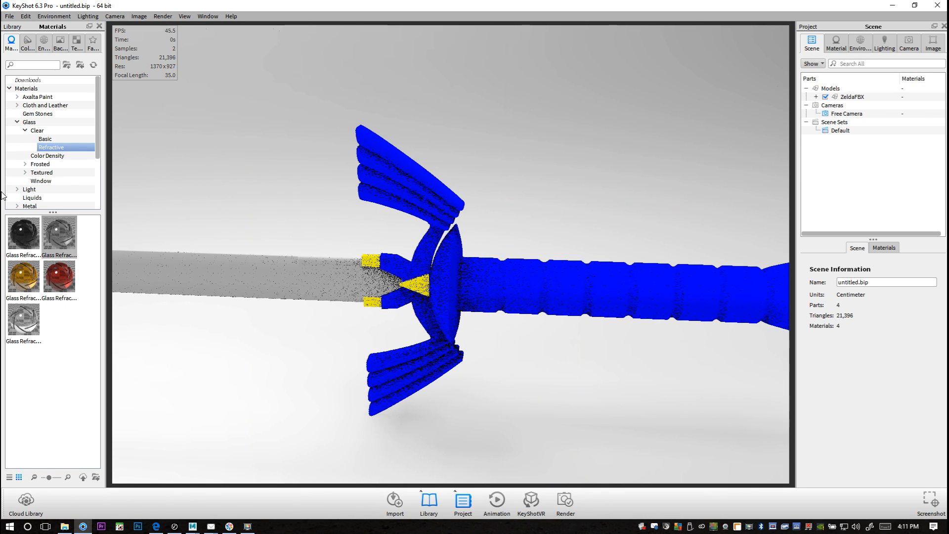
scroll(50, 134, down, 2)
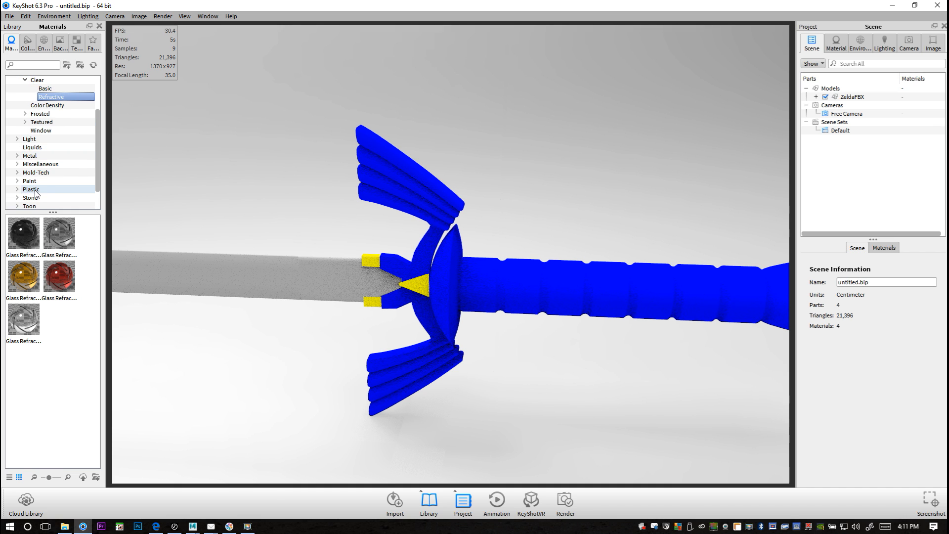
click(17, 189)
scroll(32, 193, down, 2)
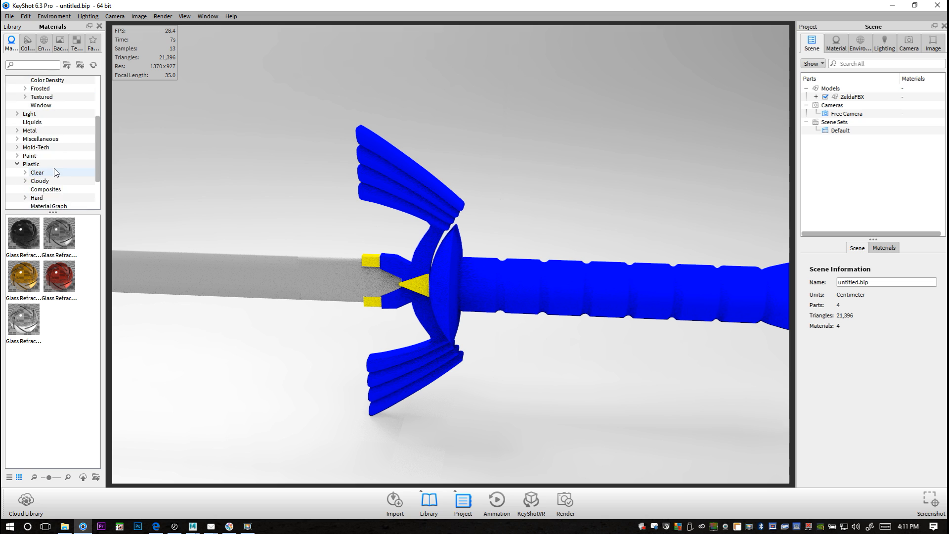
double_click(37, 147)
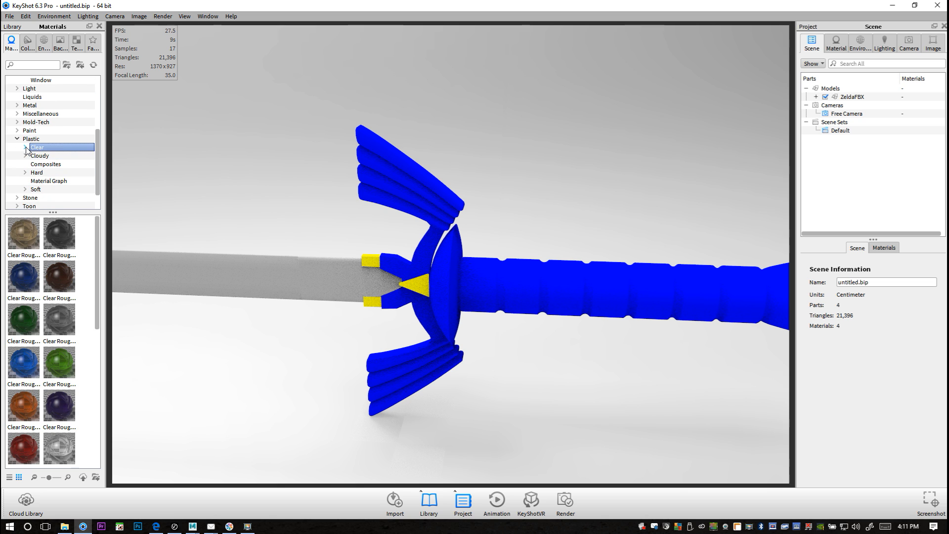
click(45, 164)
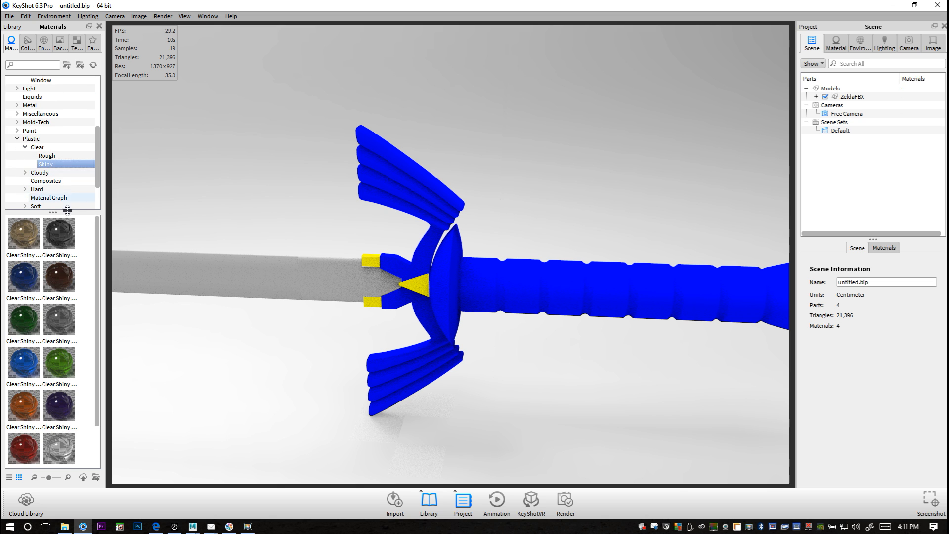
scroll(32, 338, down, 1)
drag(28, 232, 572, 311)
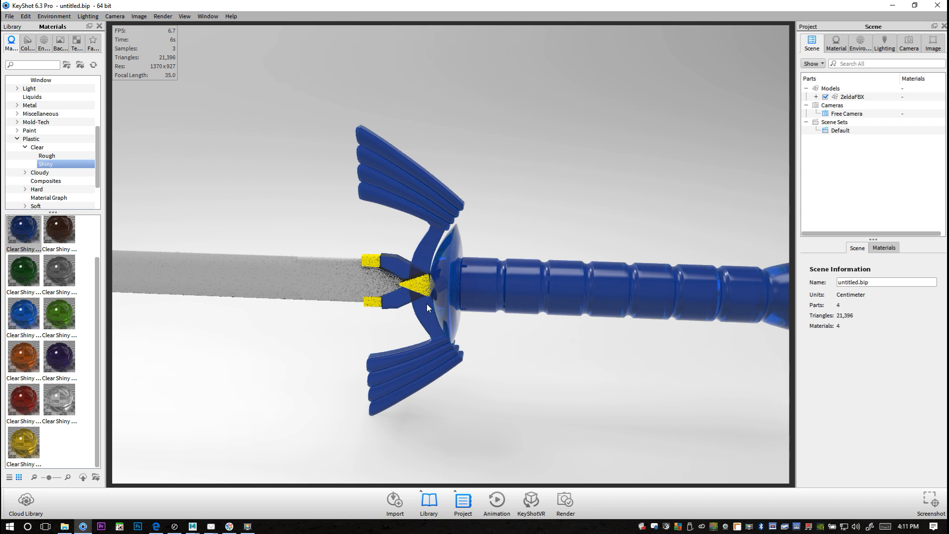
Apply the basic "Gold 18k M..." precious metal to the triangular ornament and the two square tips on the guard
scroll(46, 136, up, 4)
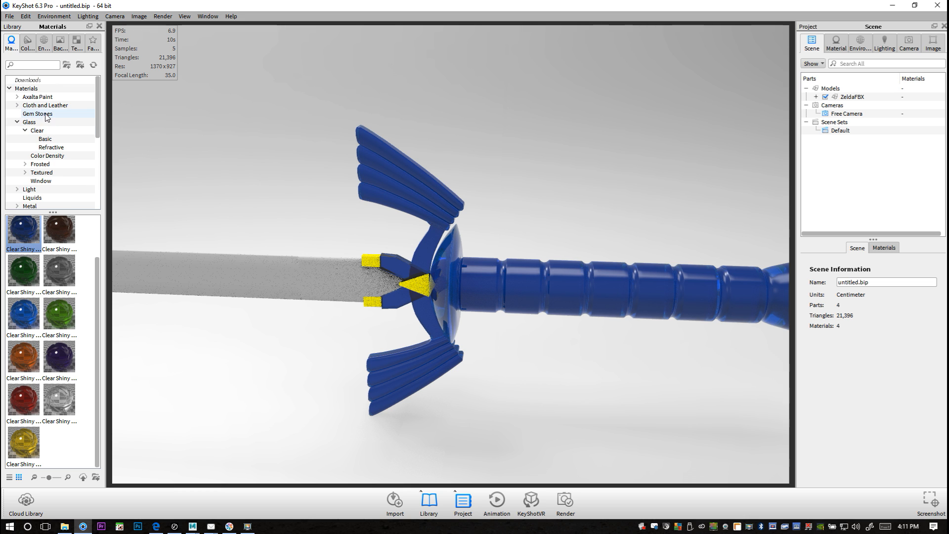
scroll(66, 157, down, 2)
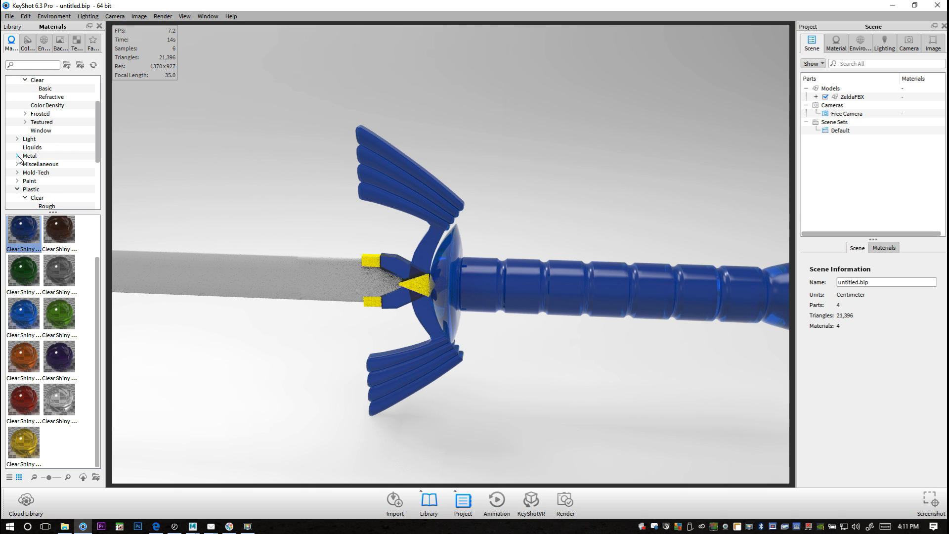
click(18, 155)
scroll(43, 163, down, 2)
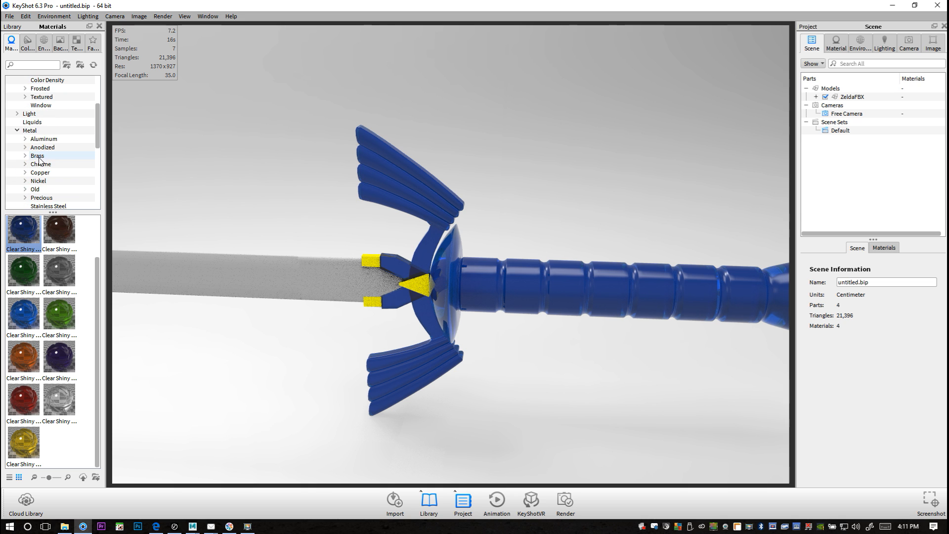
scroll(44, 163, down, 1)
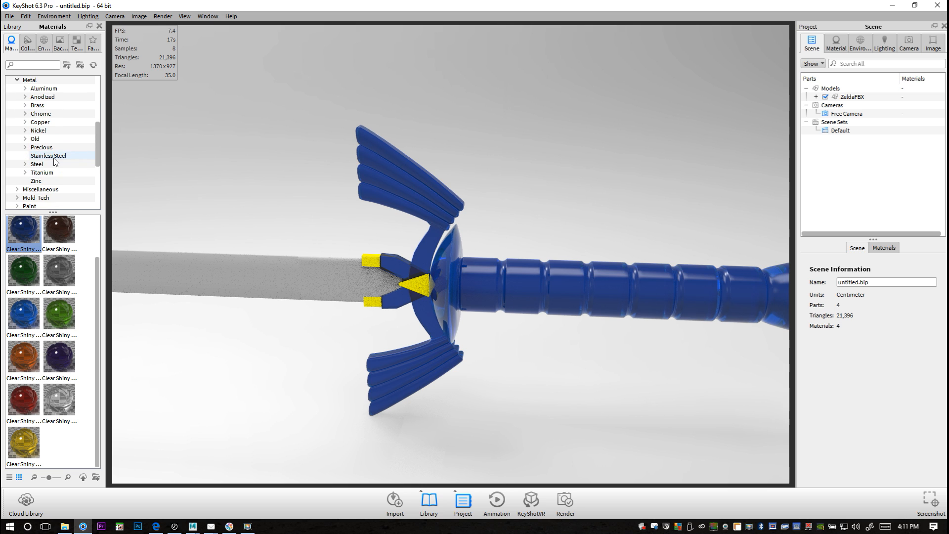
click(25, 147)
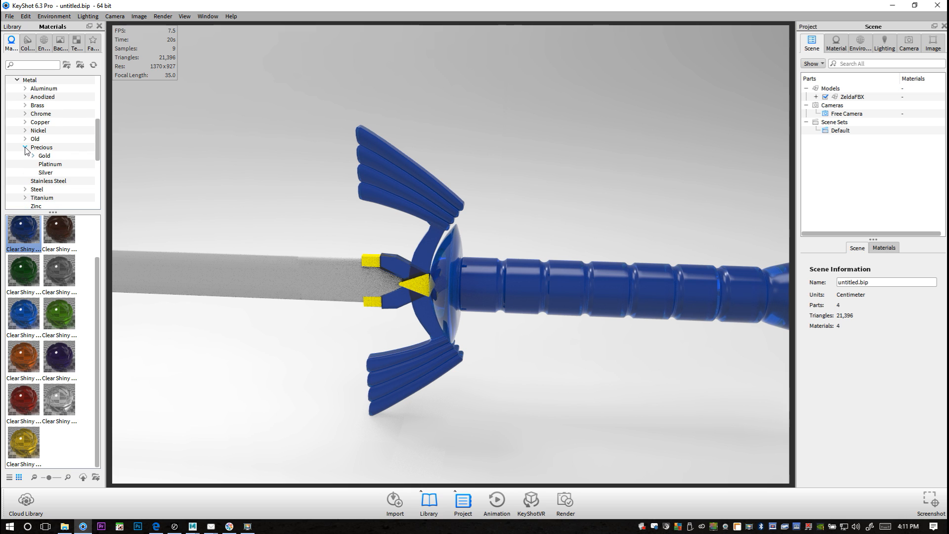
click(33, 156)
click(53, 164)
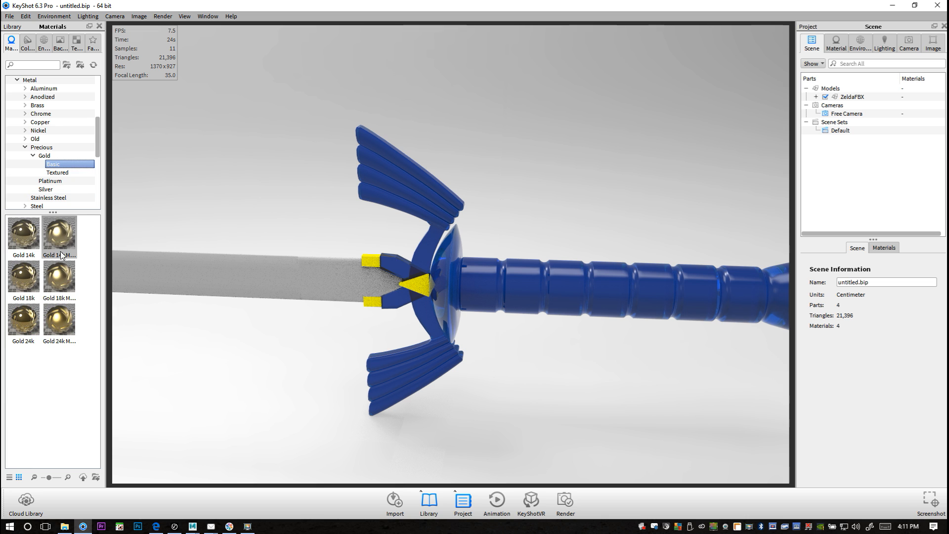
drag(59, 278, 417, 285)
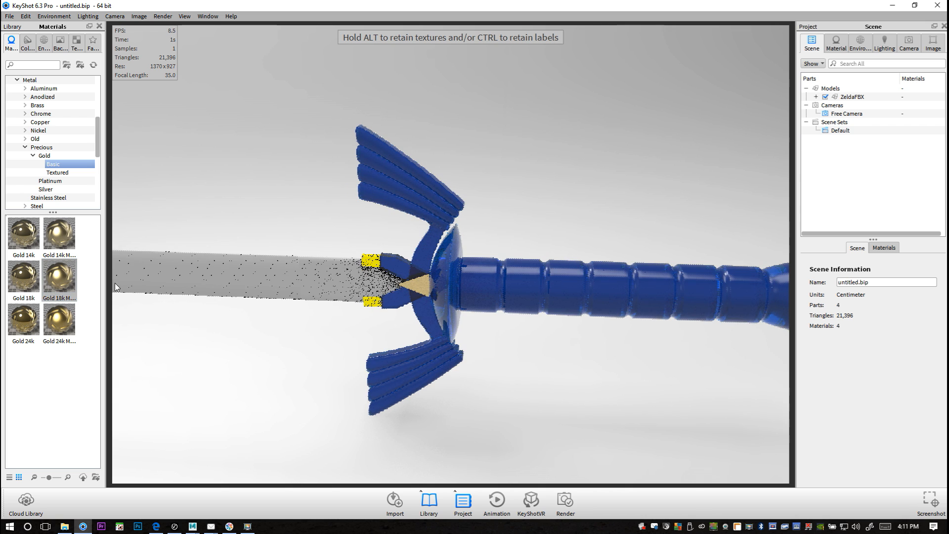
drag(65, 274, 372, 260)
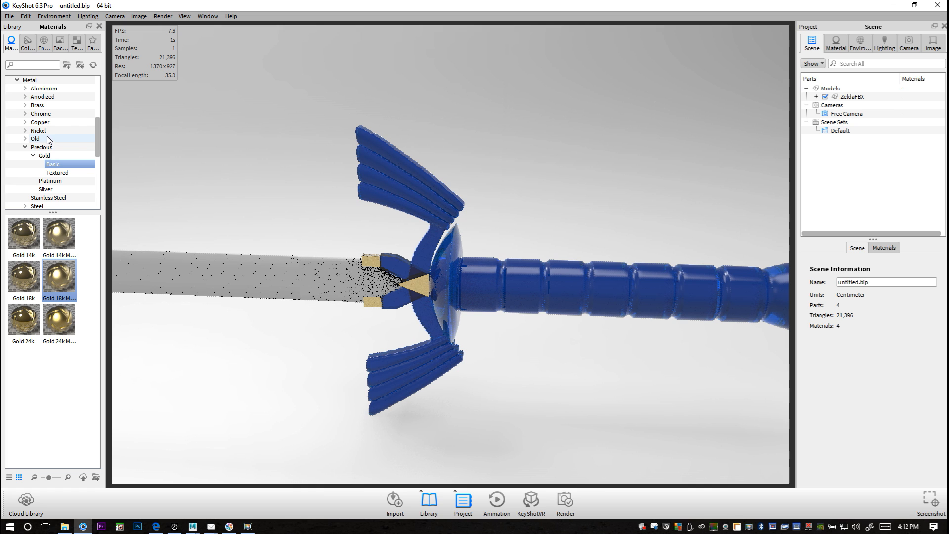
Try the first Stainless Steel material on the sword's blade
scroll(71, 147, down, 1)
click(52, 173)
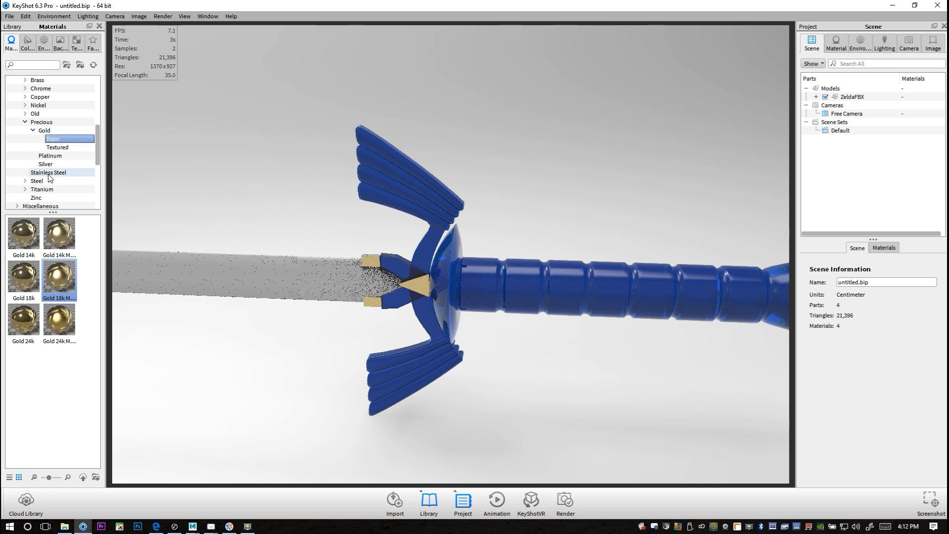
drag(29, 239, 185, 270)
scroll(329, 341, up, 3)
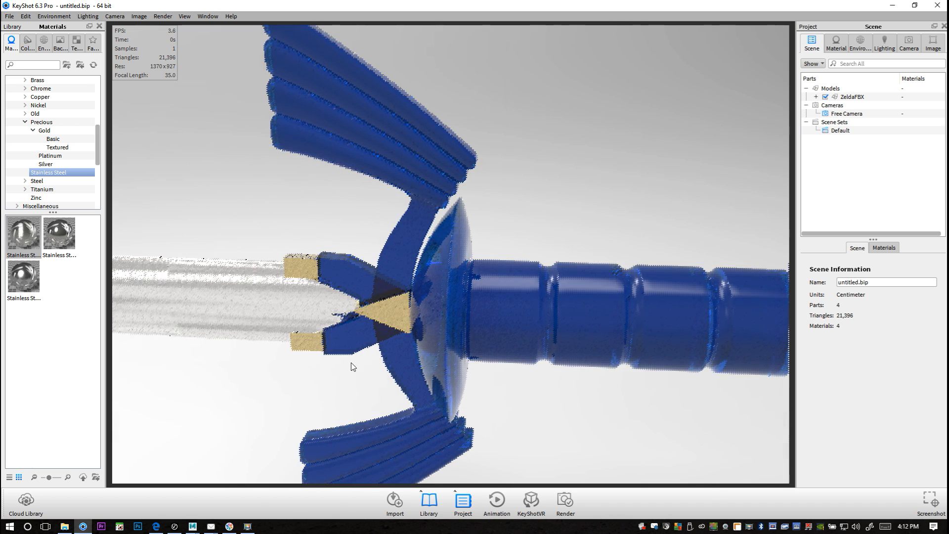
scroll(352, 364, down, 5)
drag(532, 375, 593, 325)
scroll(578, 349, up, 2)
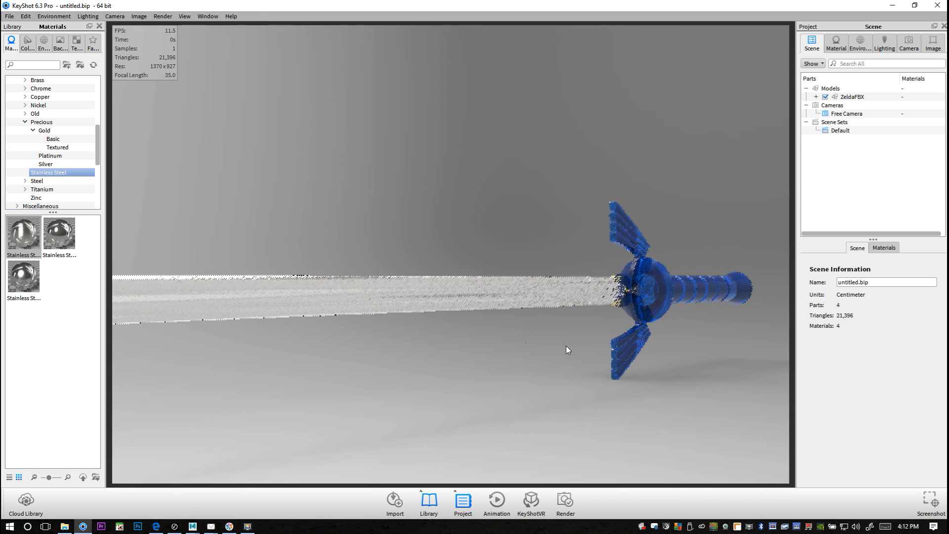
Set the light grey studio backdrop as the backplate and apply the Conference interior environment to the scene
click(60, 44)
drag(21, 319, 292, 396)
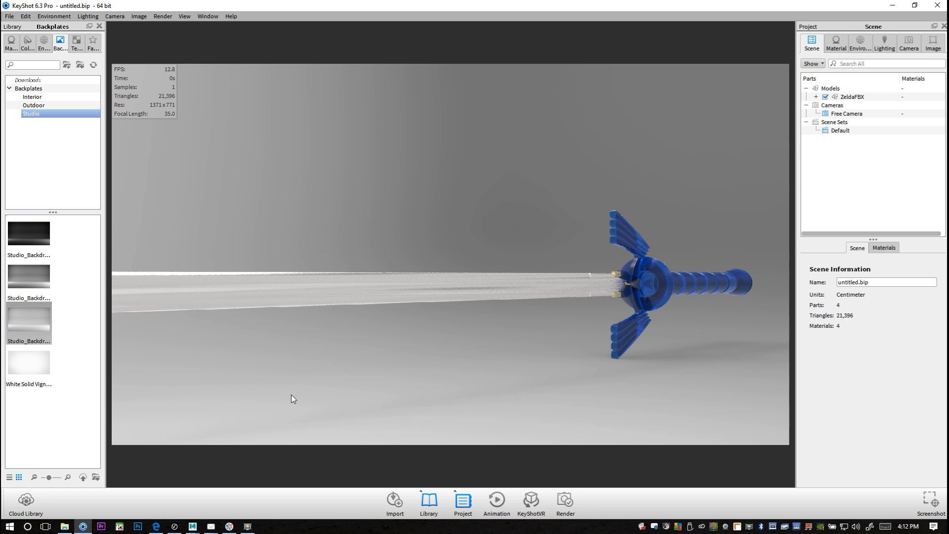
click(44, 44)
drag(28, 239, 265, 180)
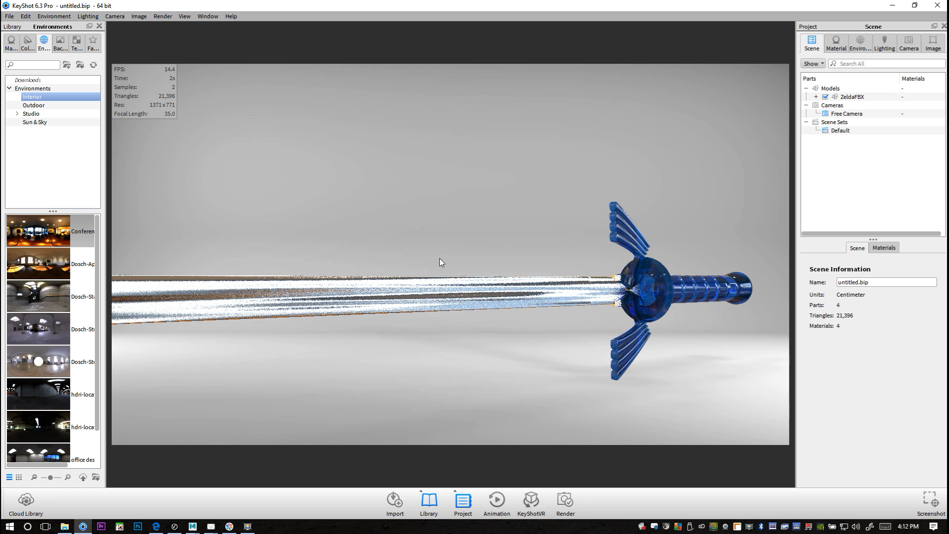
Try the basic Steel material on the blade and inspect the sword up close and as a whole
alt+drag(531, 254, 453, 310)
scroll(422, 319, down, 3)
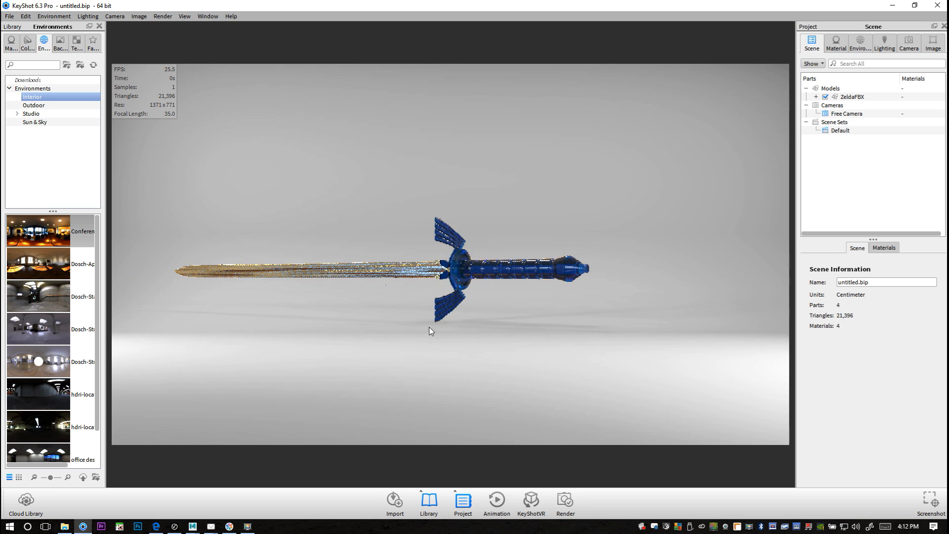
scroll(429, 331, up, 5)
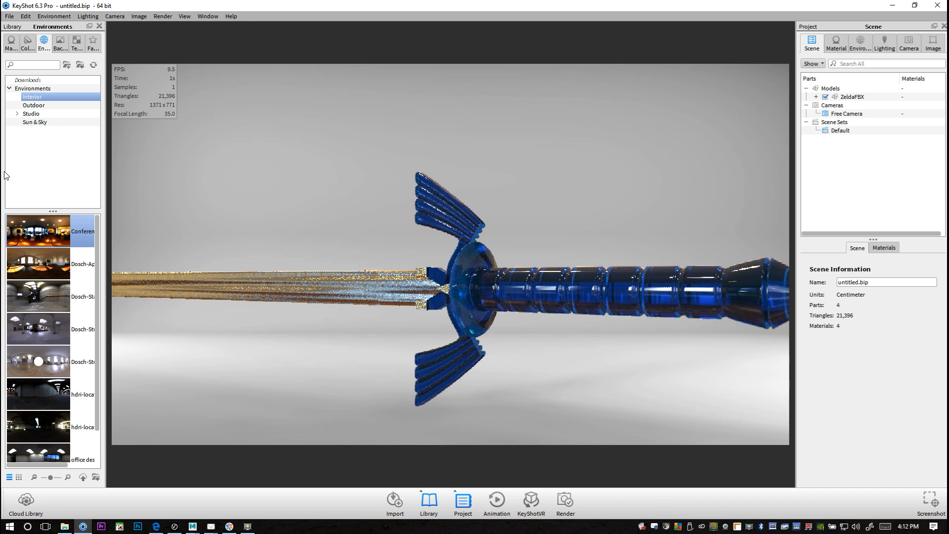
click(11, 43)
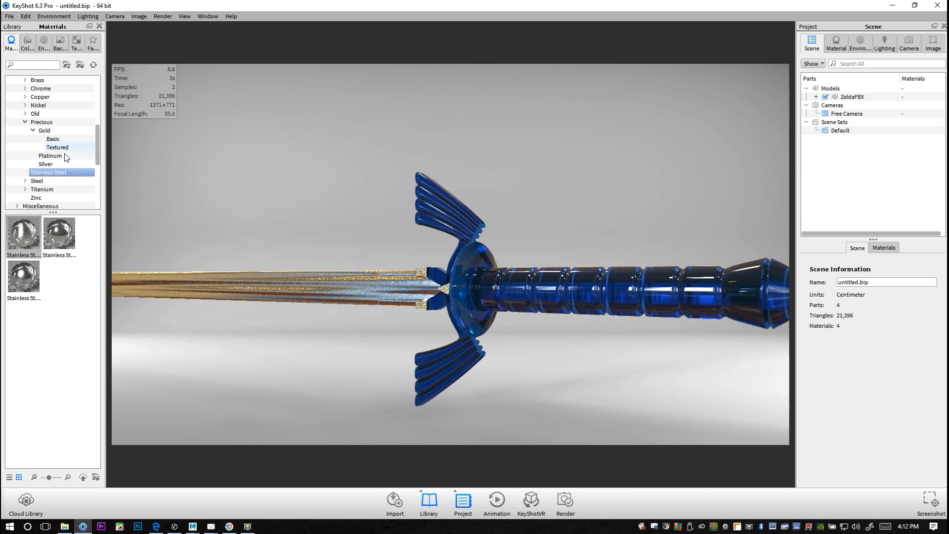
click(25, 181)
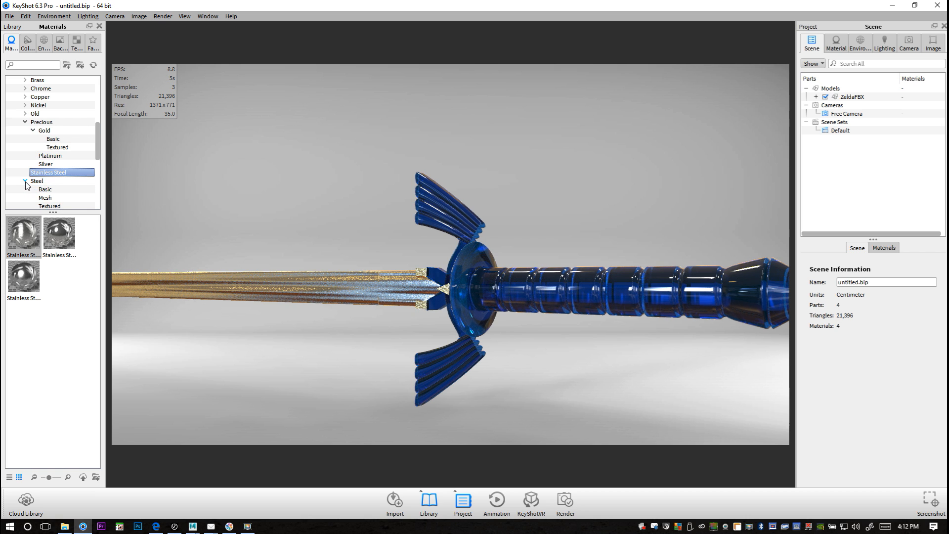
click(45, 189)
drag(23, 231, 295, 288)
scroll(301, 307, up, 6)
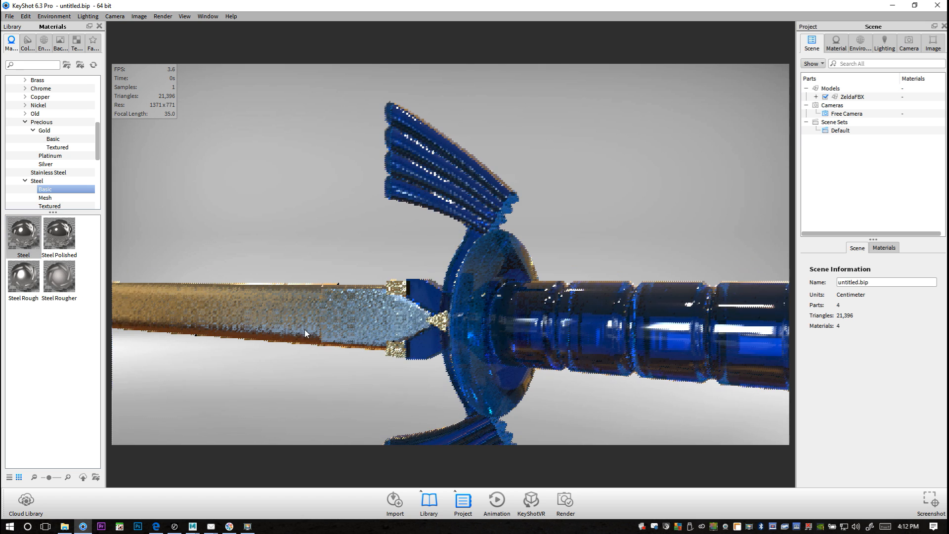
drag(268, 345, 437, 265)
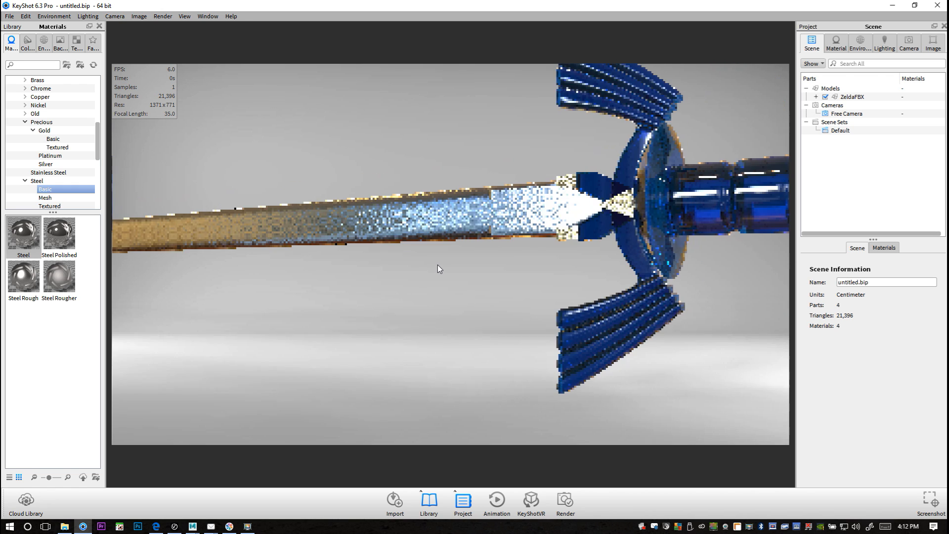
scroll(439, 267, down, 7)
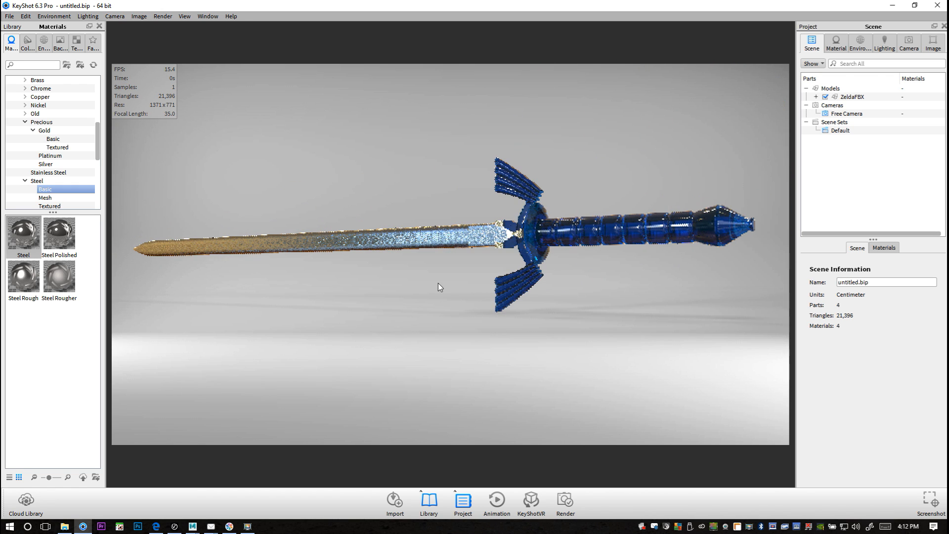
drag(406, 292, 374, 298)
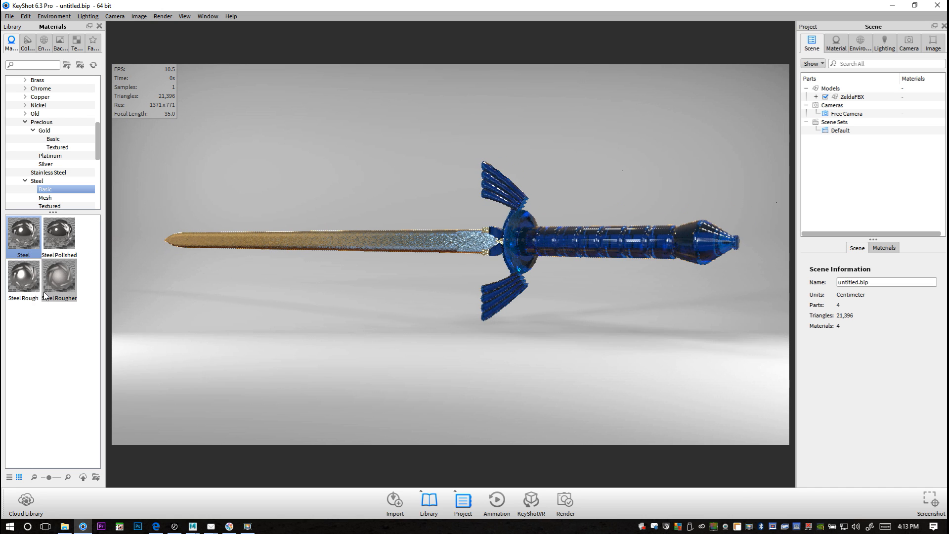
Try Steel Rough and Steel on the blade, and settle on the Steel Polished material
drag(24, 283, 321, 236)
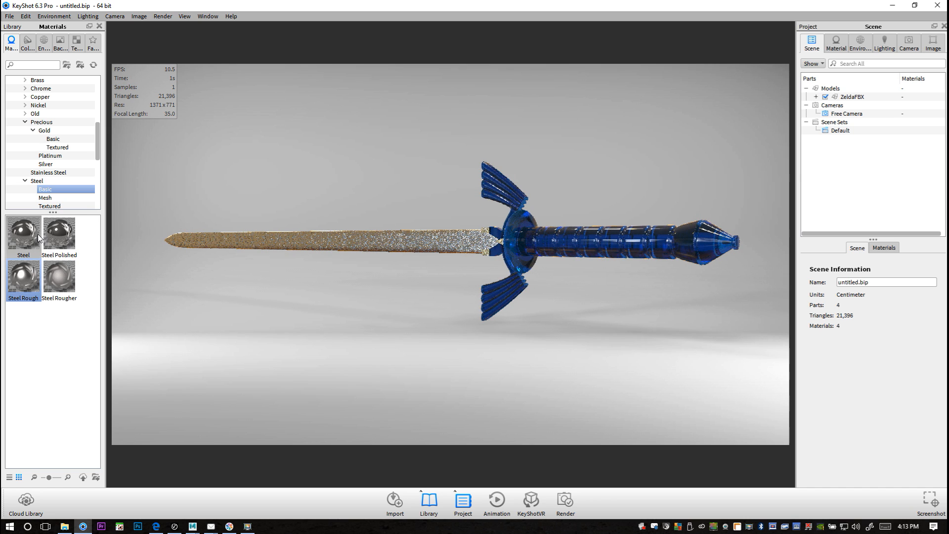
drag(24, 232, 301, 240)
drag(52, 236, 336, 242)
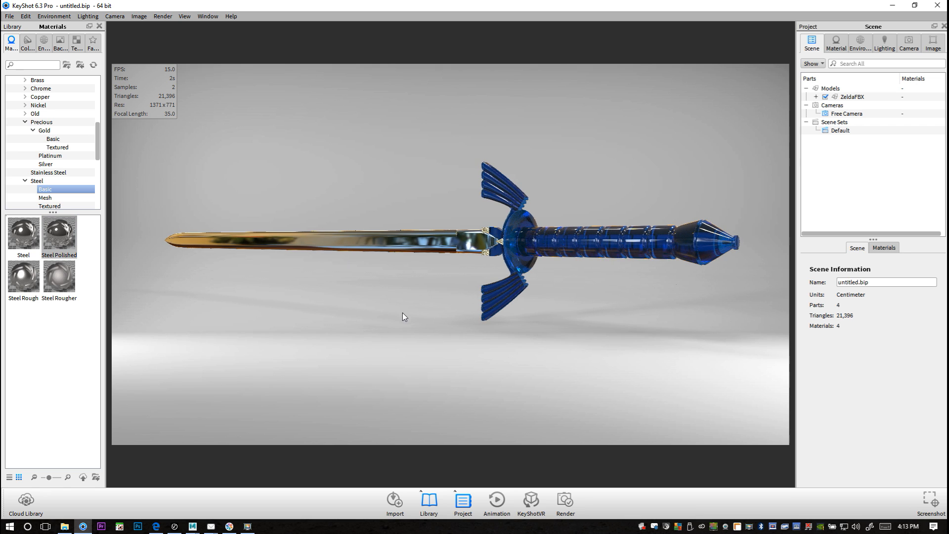
Orbit the sword into a diagonal pose with the handle raised, apply the Full Simulation lighting preset and turn off Caustics
drag(457, 328, 589, 292)
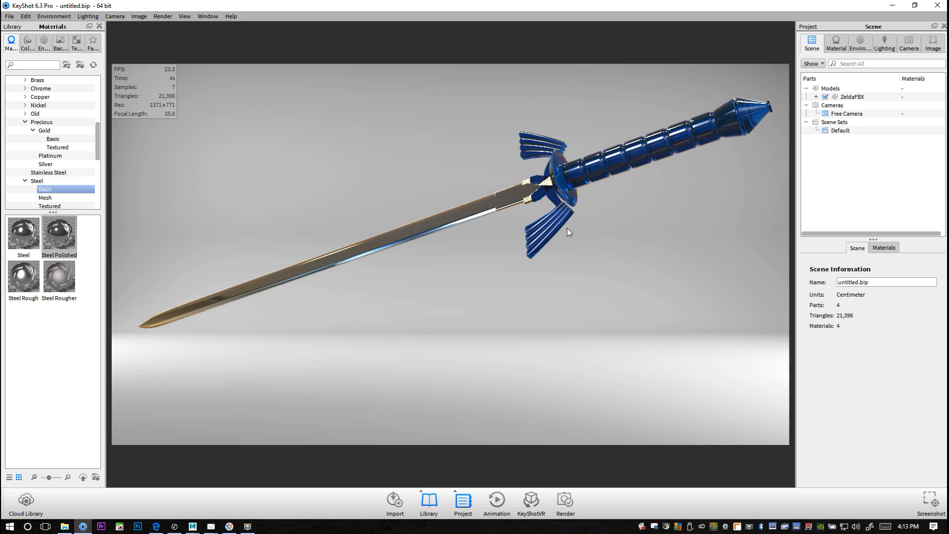
click(88, 17)
click(123, 72)
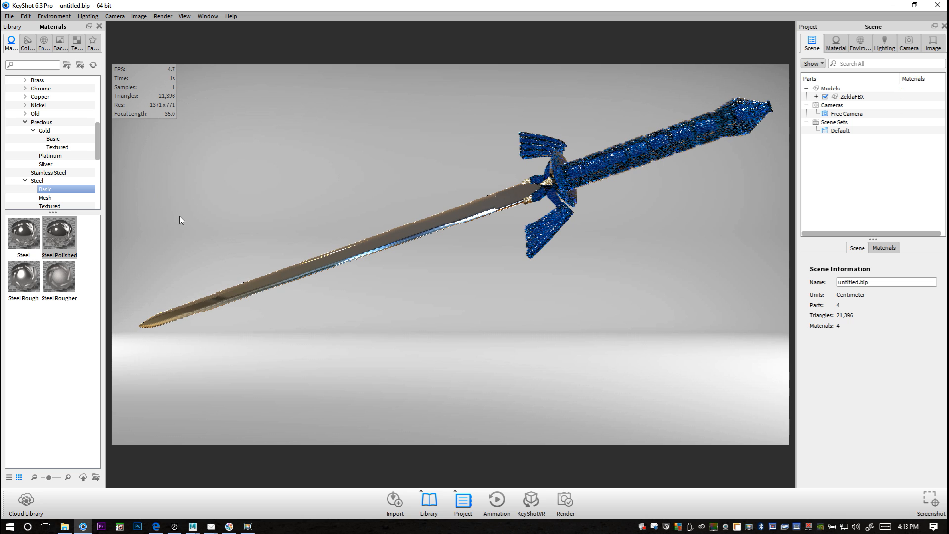
click(88, 17)
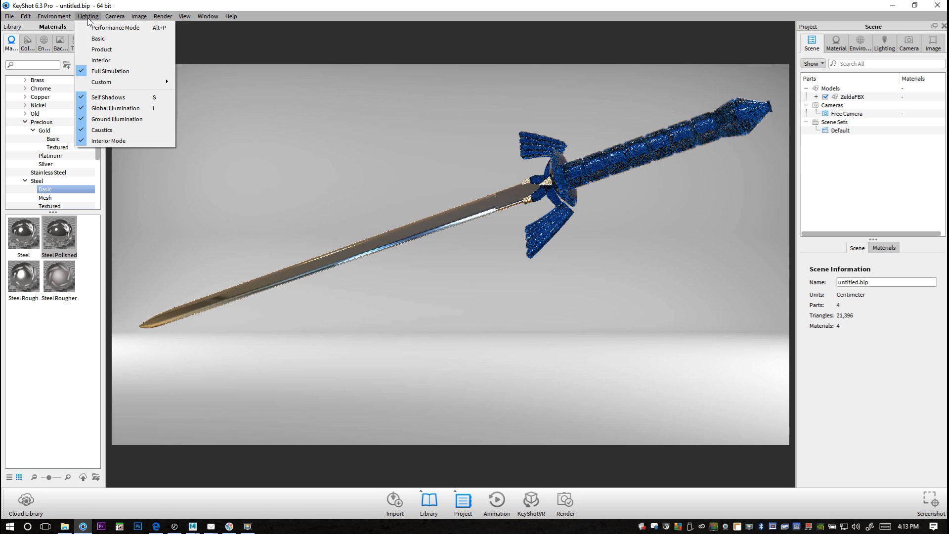
click(117, 130)
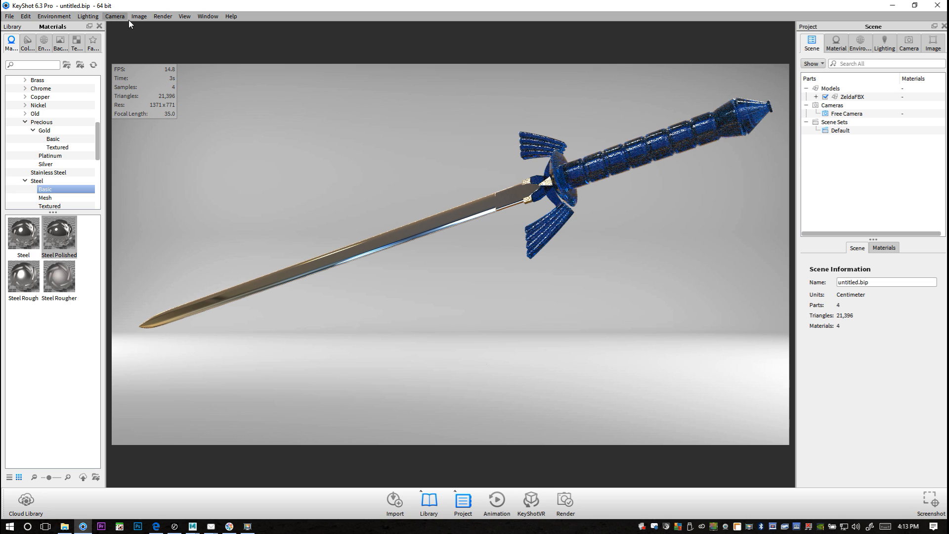
Open the still image render settings and set the render quality to Maximum Samples
click(165, 16)
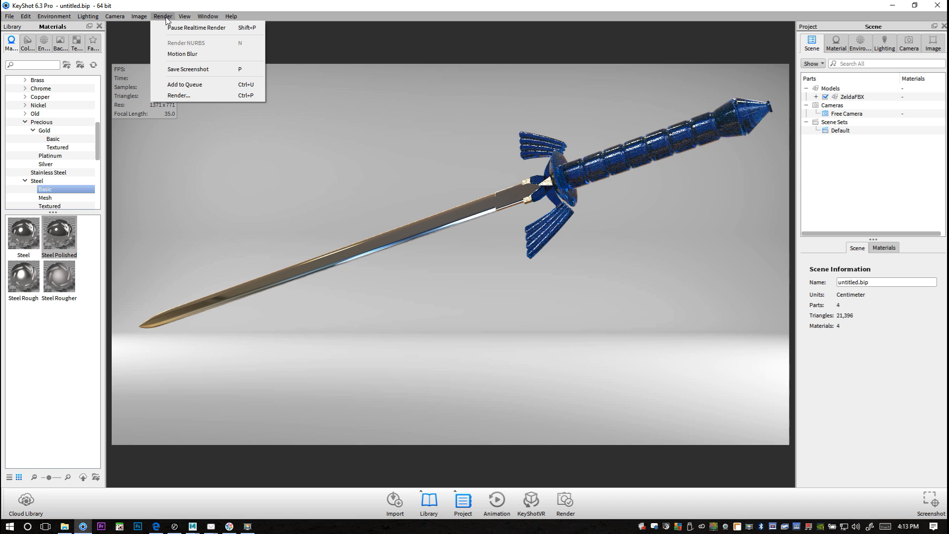
click(200, 96)
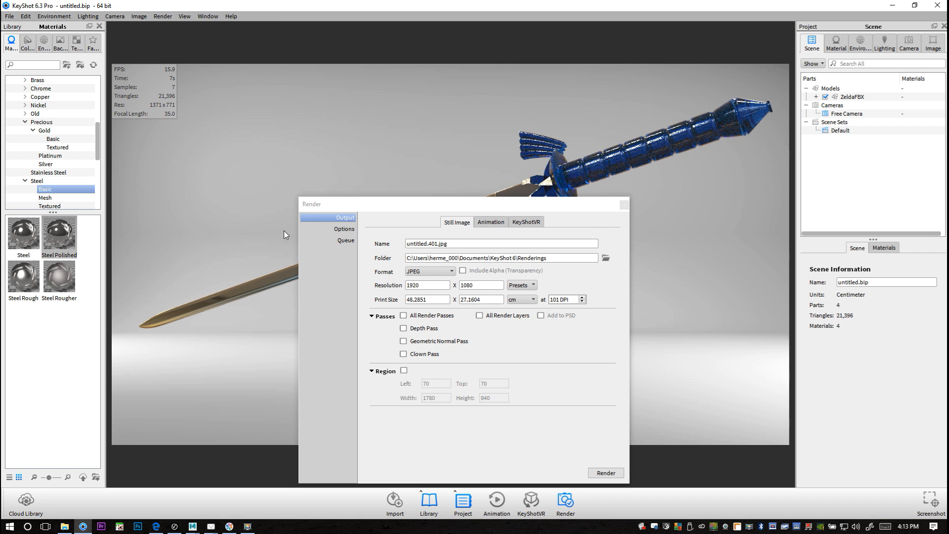
click(333, 229)
click(411, 263)
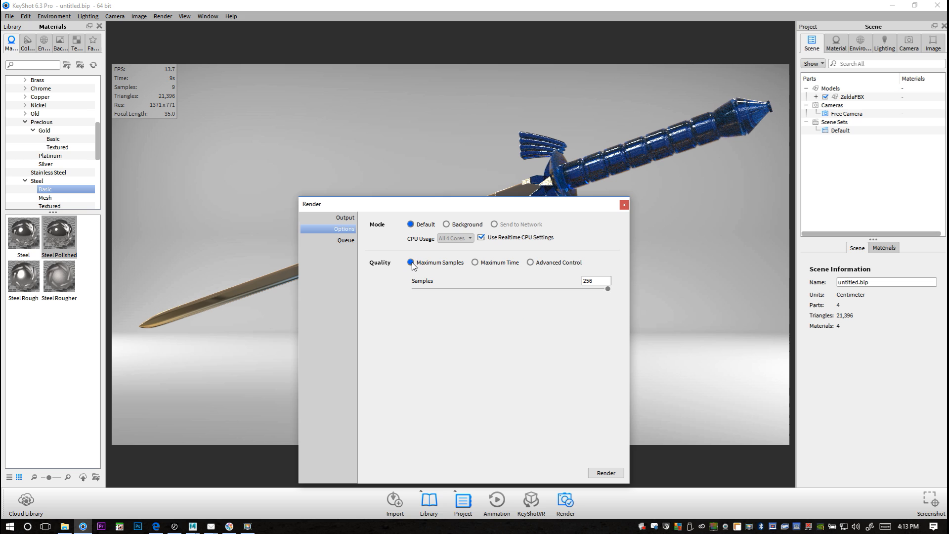
Name the render output ZeldaRender and choose the Desktop as its destination folder
click(340, 219)
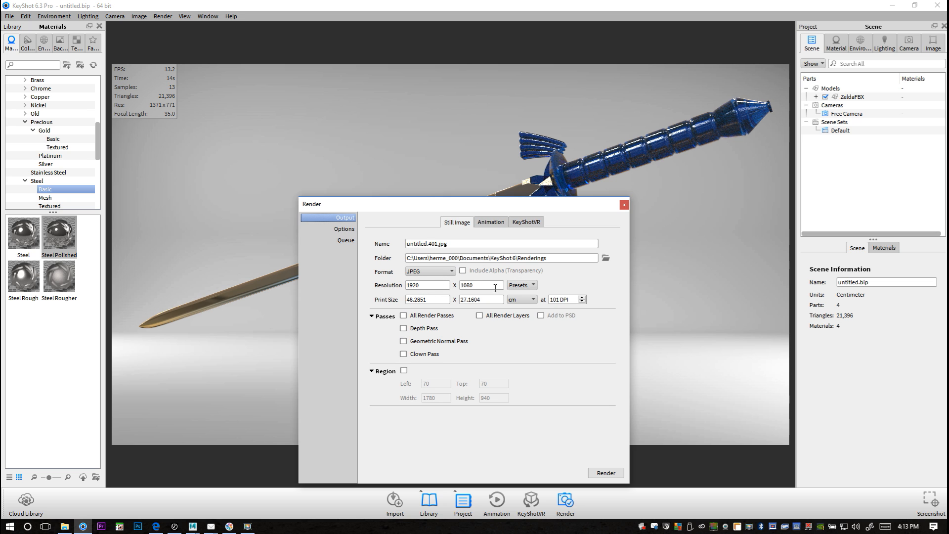
drag(448, 244, 406, 244)
text(Zed)
key(BackSpace)
key(BackSpace)
key(BackSpace)
text(Zelda)
text(Render)
click(605, 258)
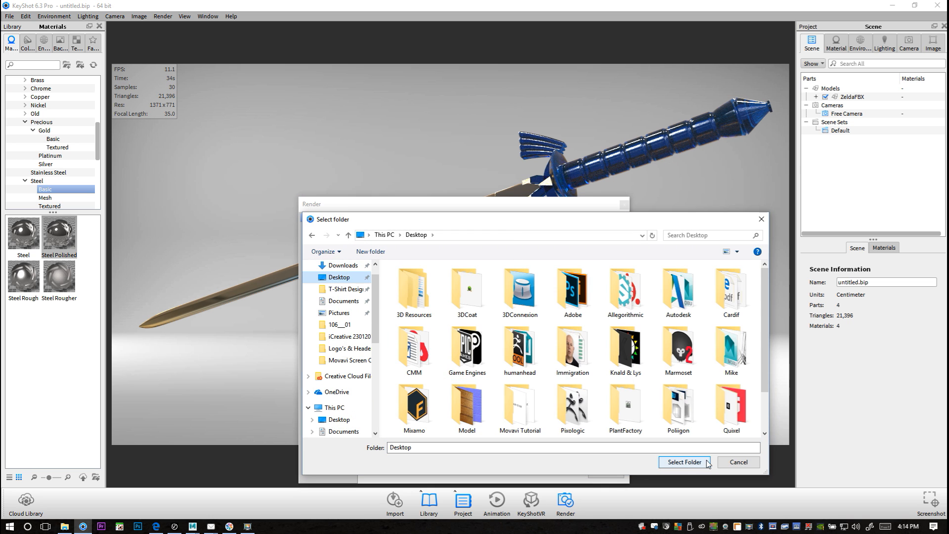
click(689, 461)
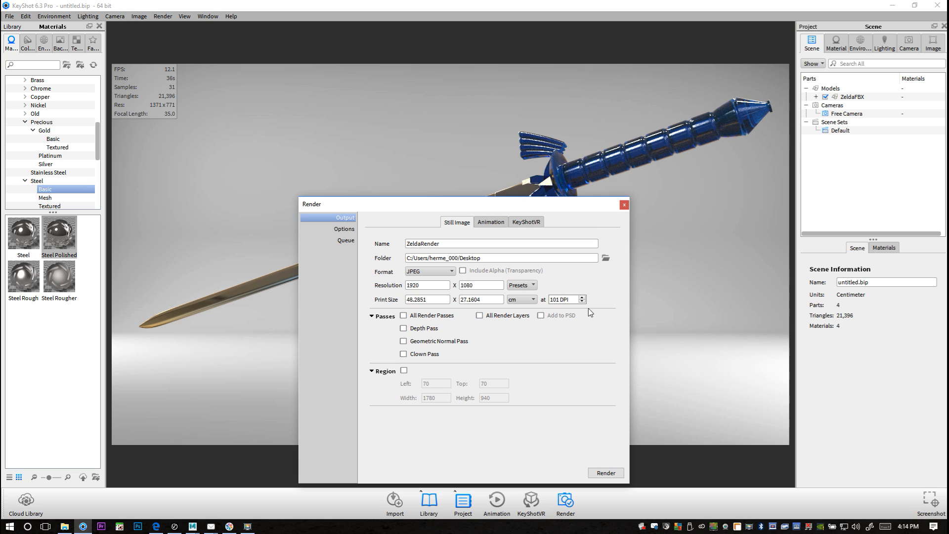